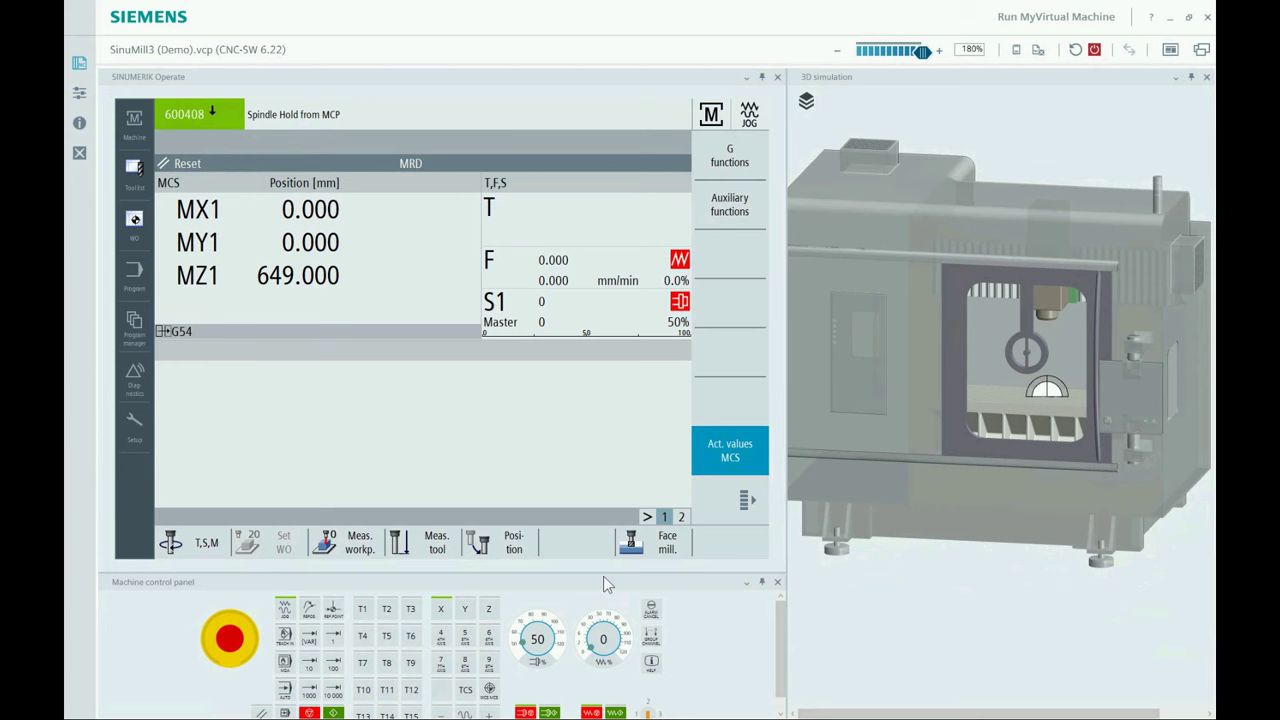
Enlarge the machine control panel area and switch the axis position display to work coordinates (WCS).
drag(602, 571, 601, 555)
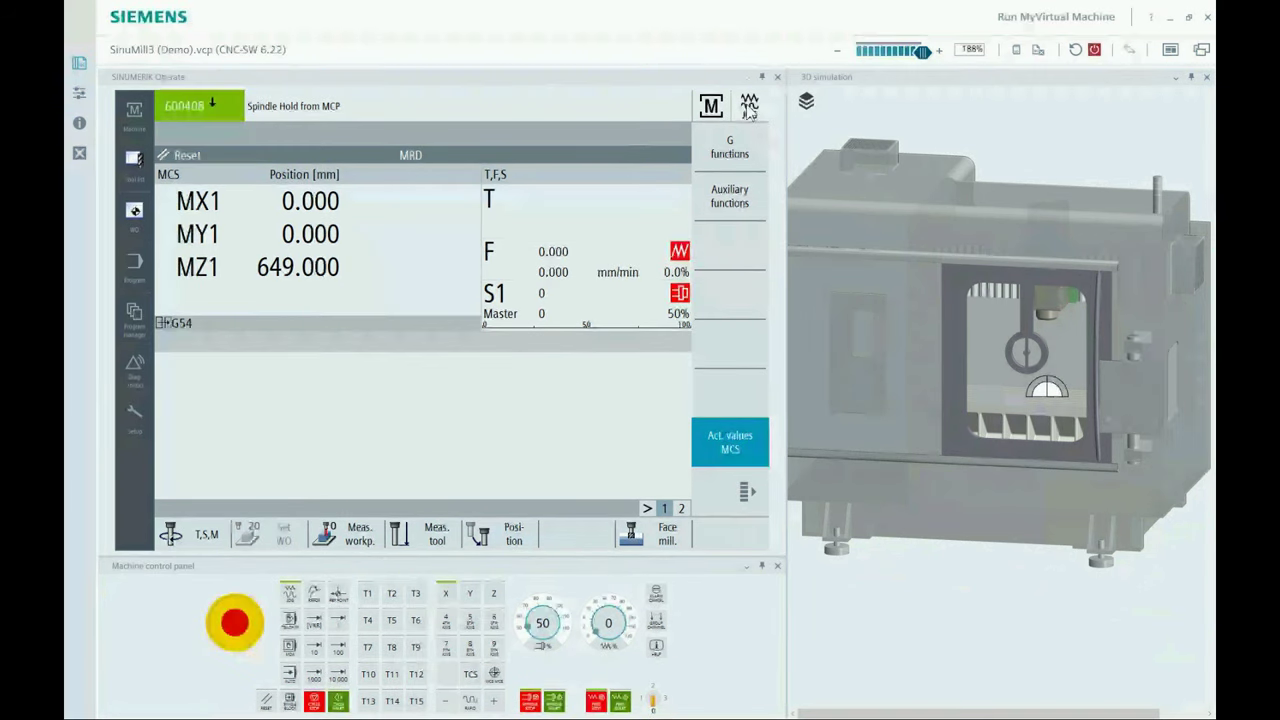
click(719, 446)
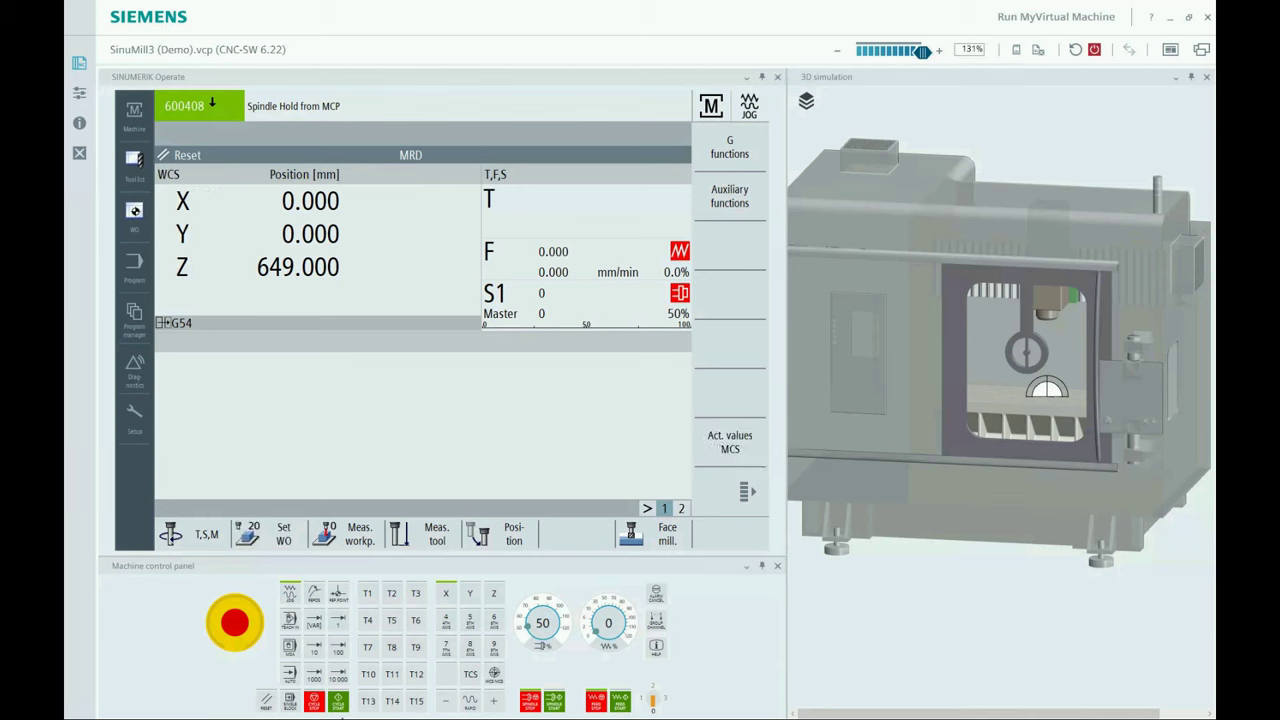
Enable spindle and feed with the spindle override at 105% and feed override at 95%, and set the key switch to position 3.
drag(540, 632, 636, 614)
click(555, 703)
click(622, 703)
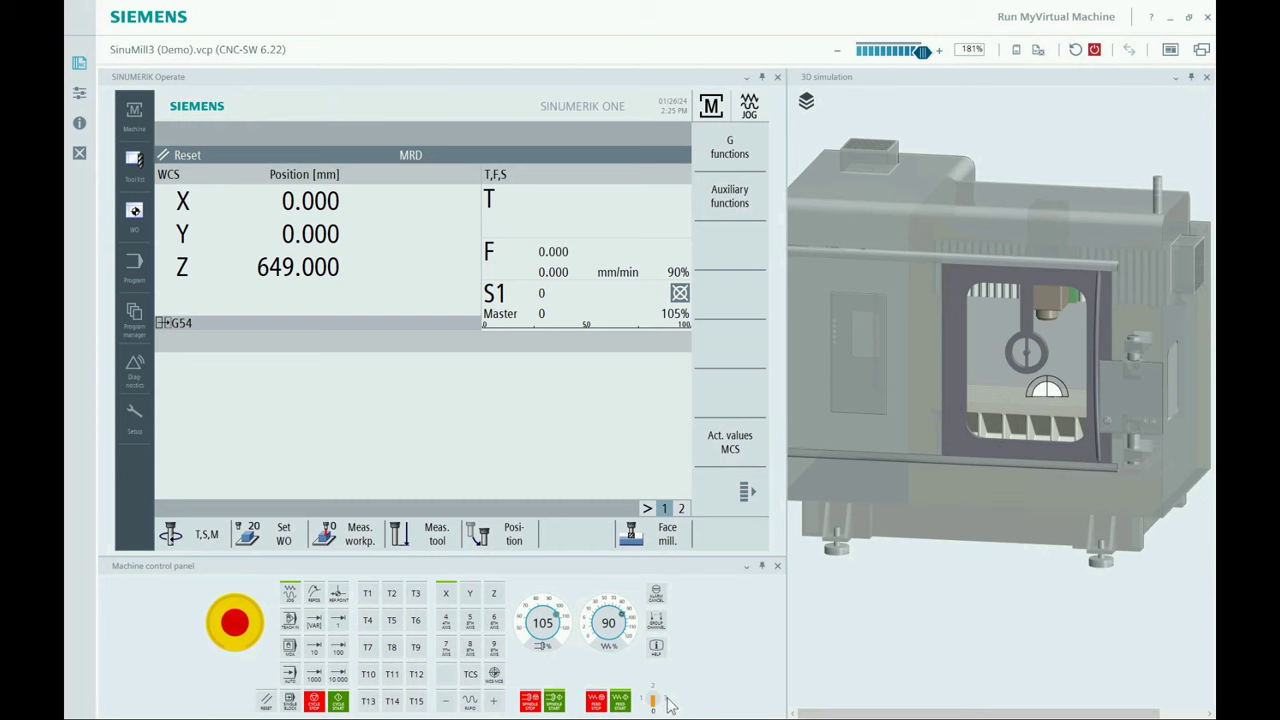
click(666, 698)
click(628, 624)
Jog the X axis at rapid traverse in the negative, positive and again negative direction, stopping at about X -286 mm.
click(450, 703)
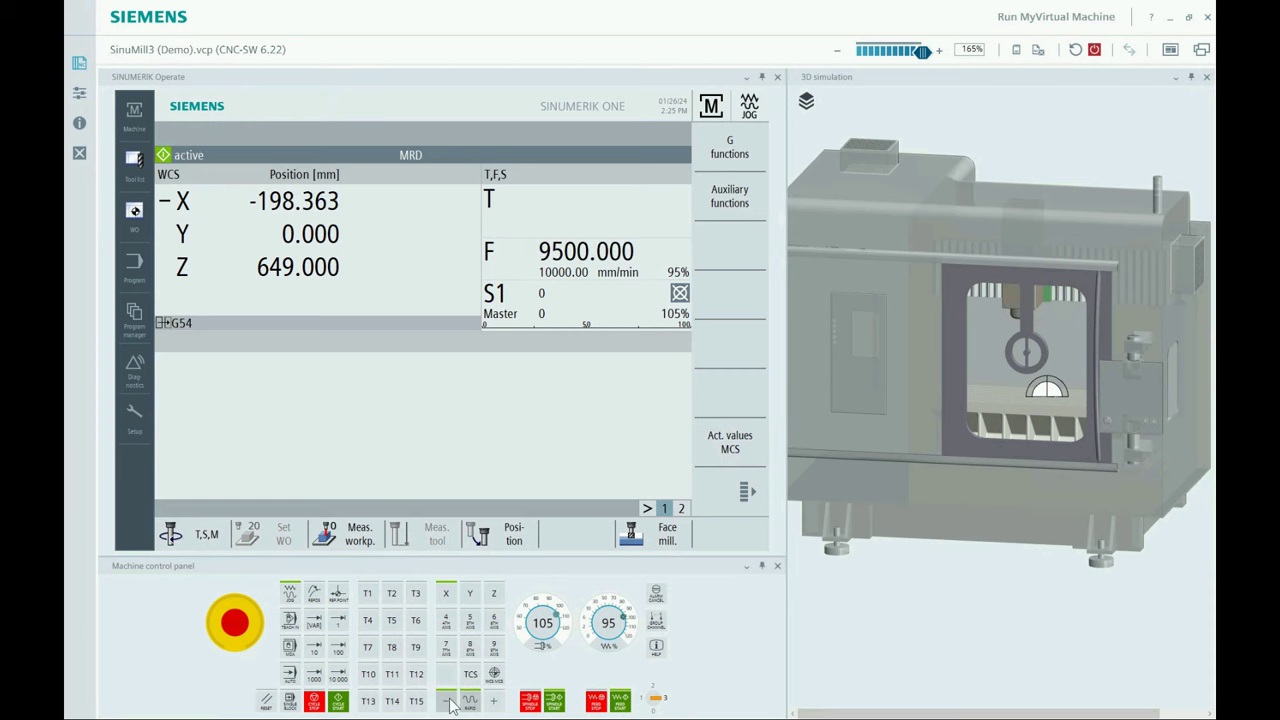
click(494, 703)
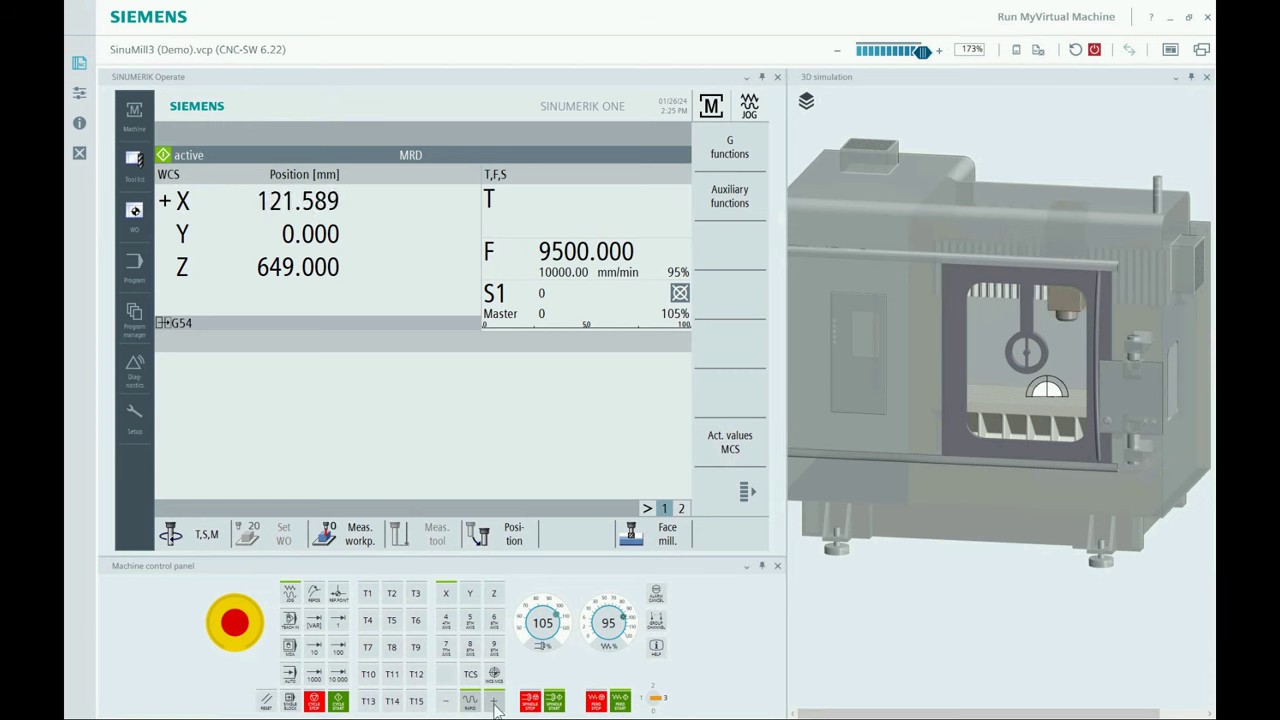
click(447, 708)
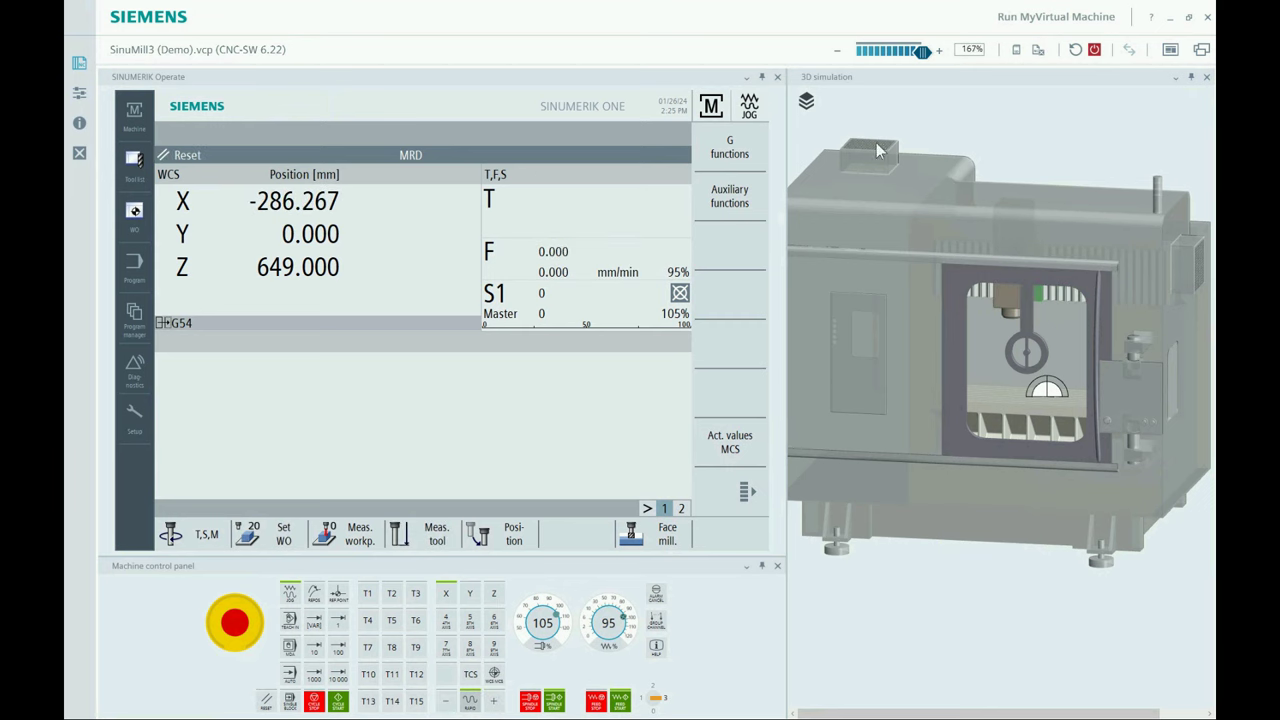
Hide the machine housing in the 3D simulation and jog the X axis in the positive direction to about X 193 mm.
click(807, 104)
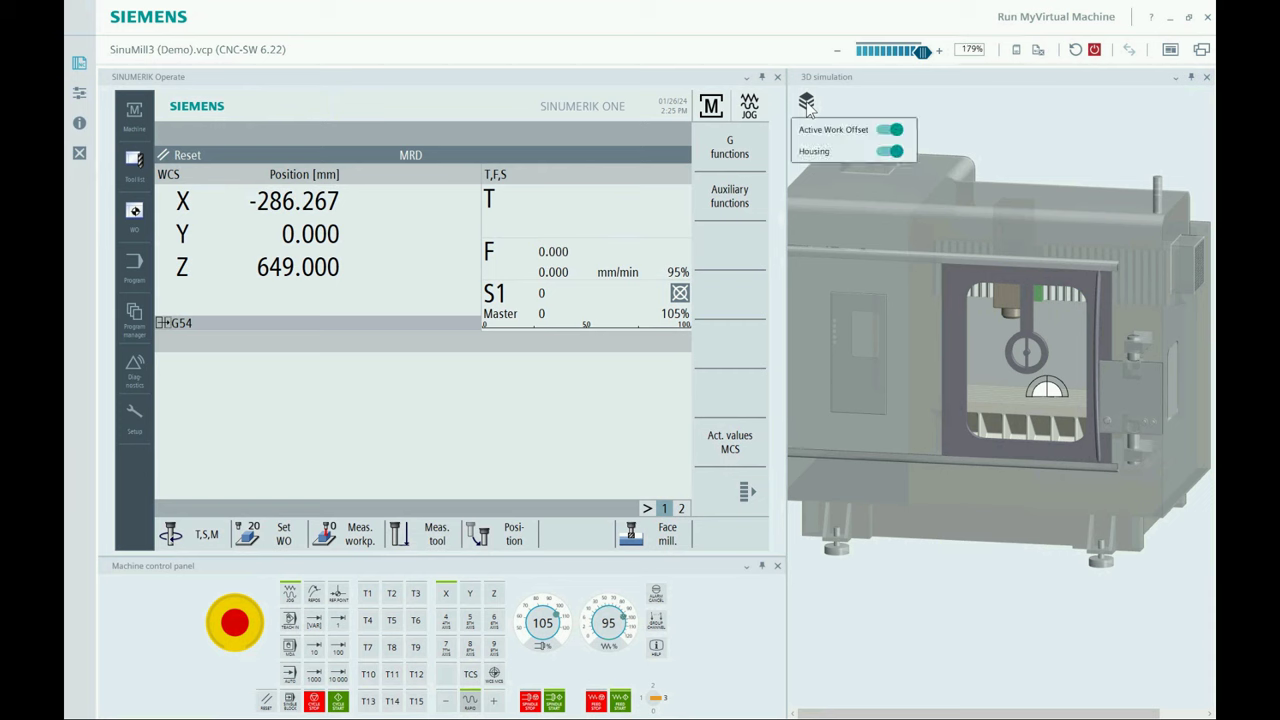
click(889, 151)
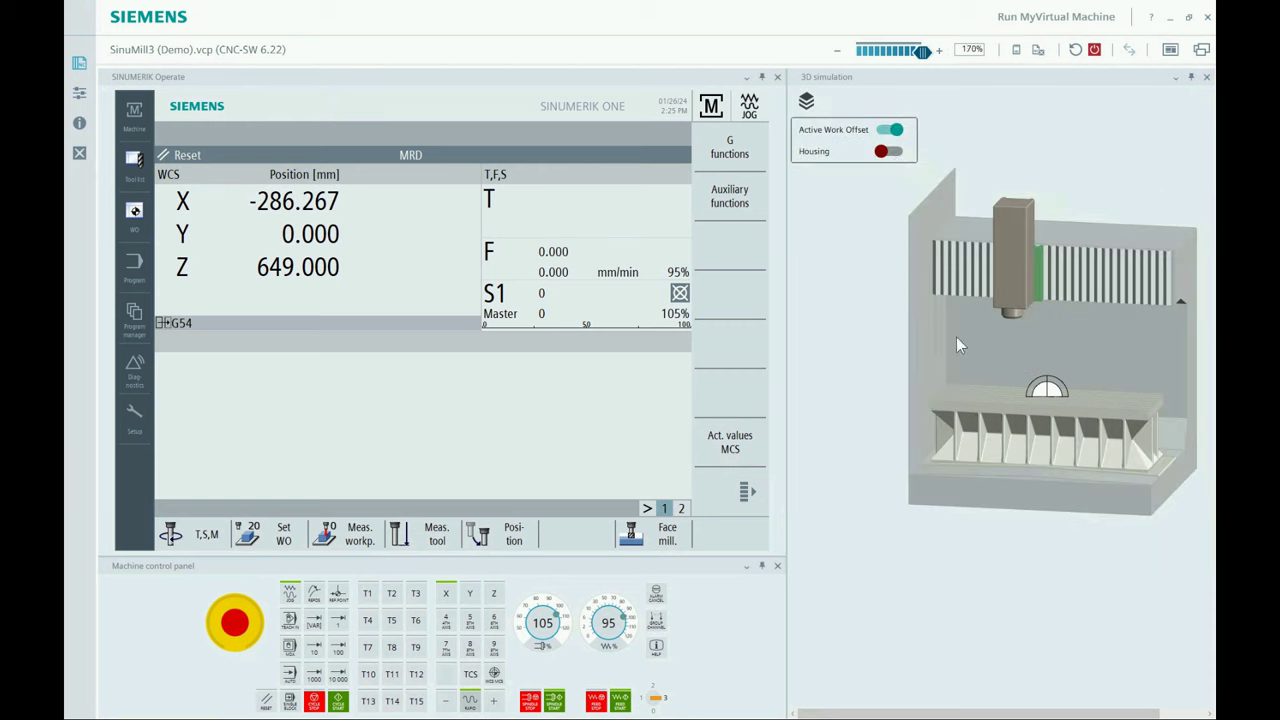
scroll(956, 342, down, 2)
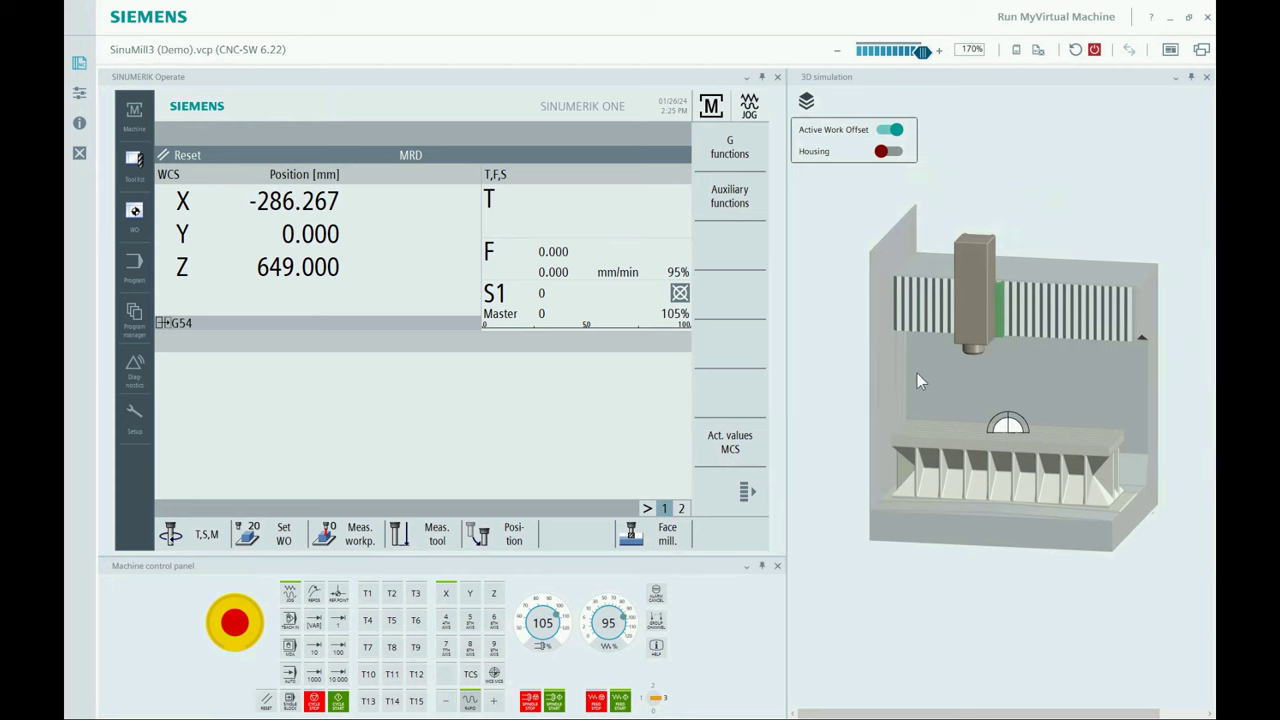
click(497, 704)
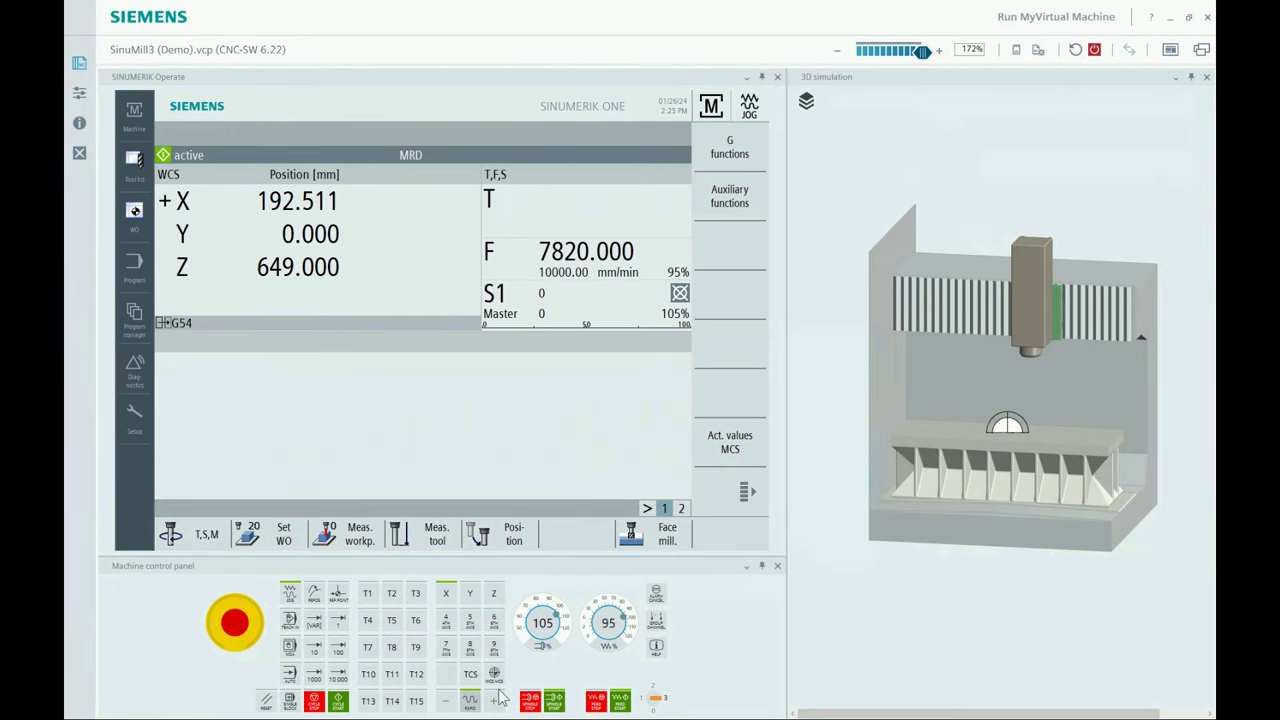
Hide the active work offset marker in the 3D simulation.
click(806, 101)
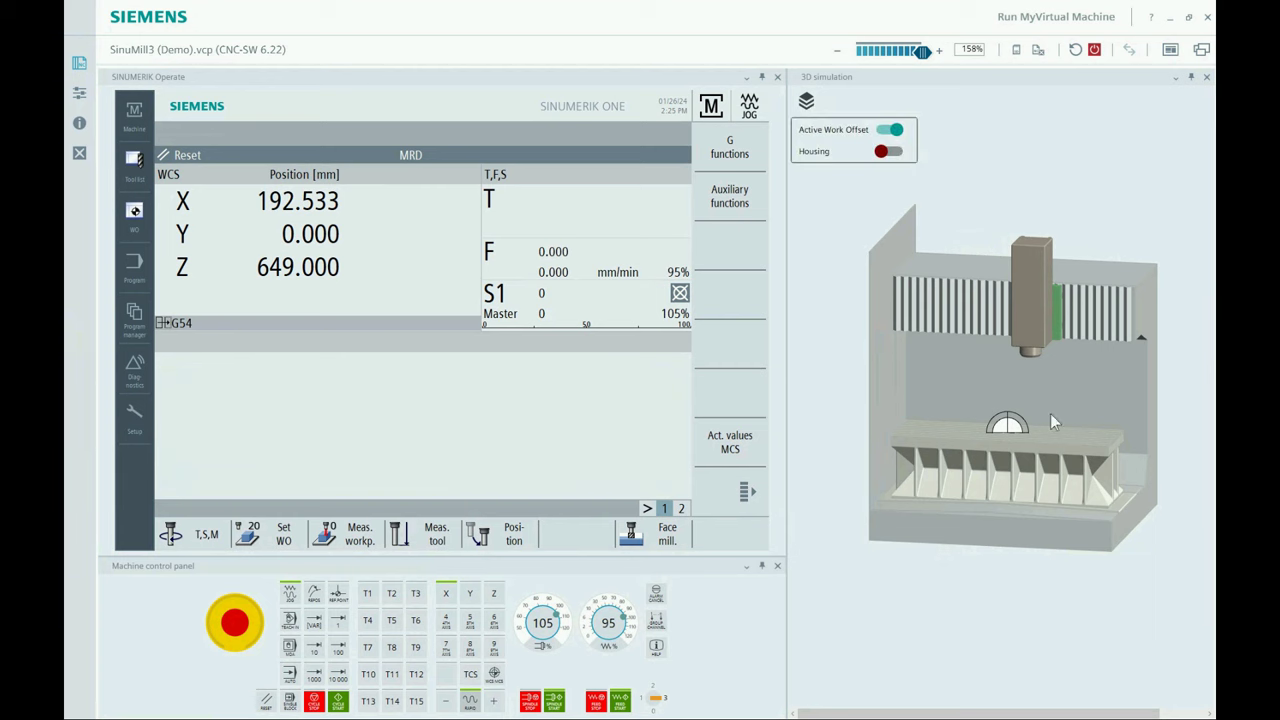
click(890, 131)
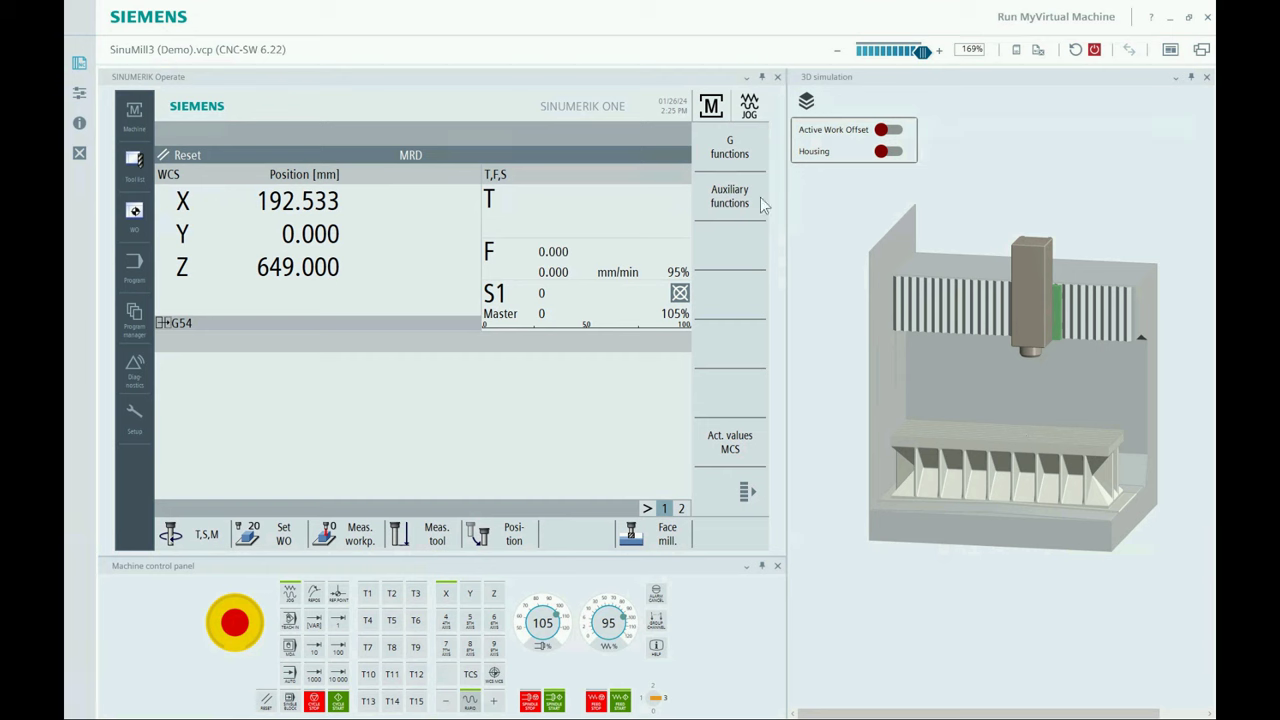
click(808, 102)
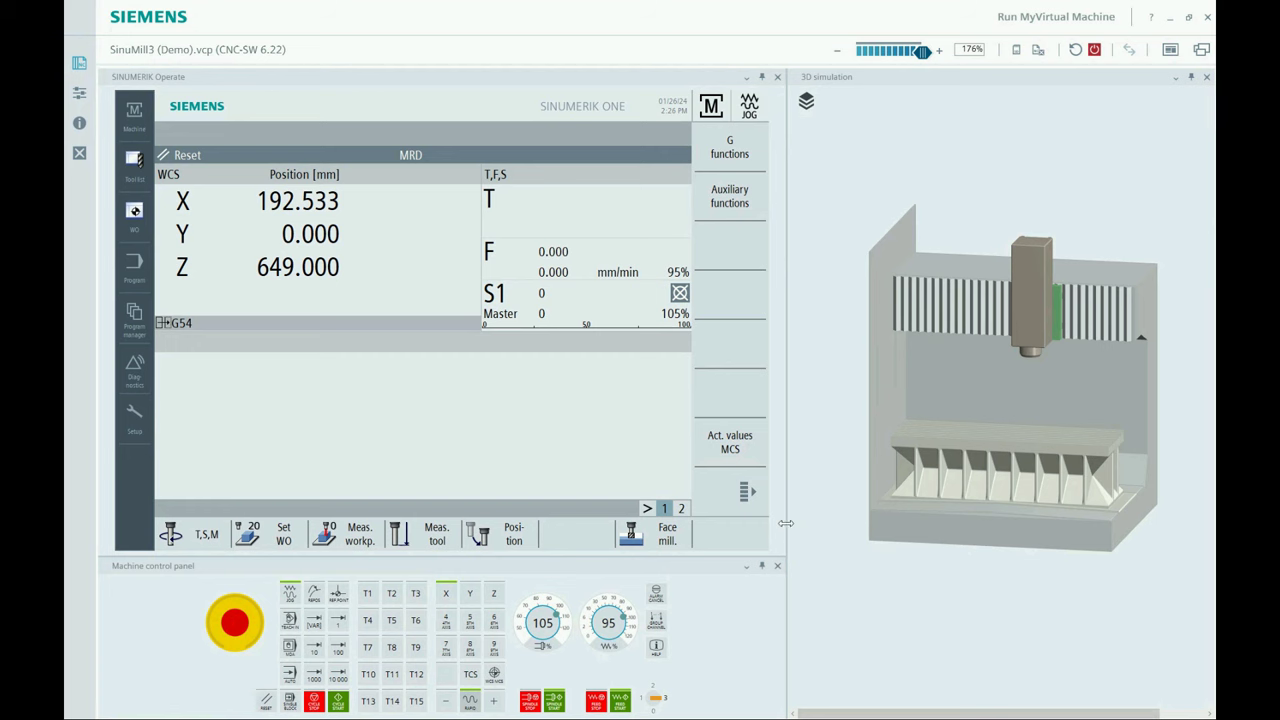
Widen the 3D simulation pane and minimize its view so the machine, library and collision functions are accessible.
drag(786, 524, 752, 529)
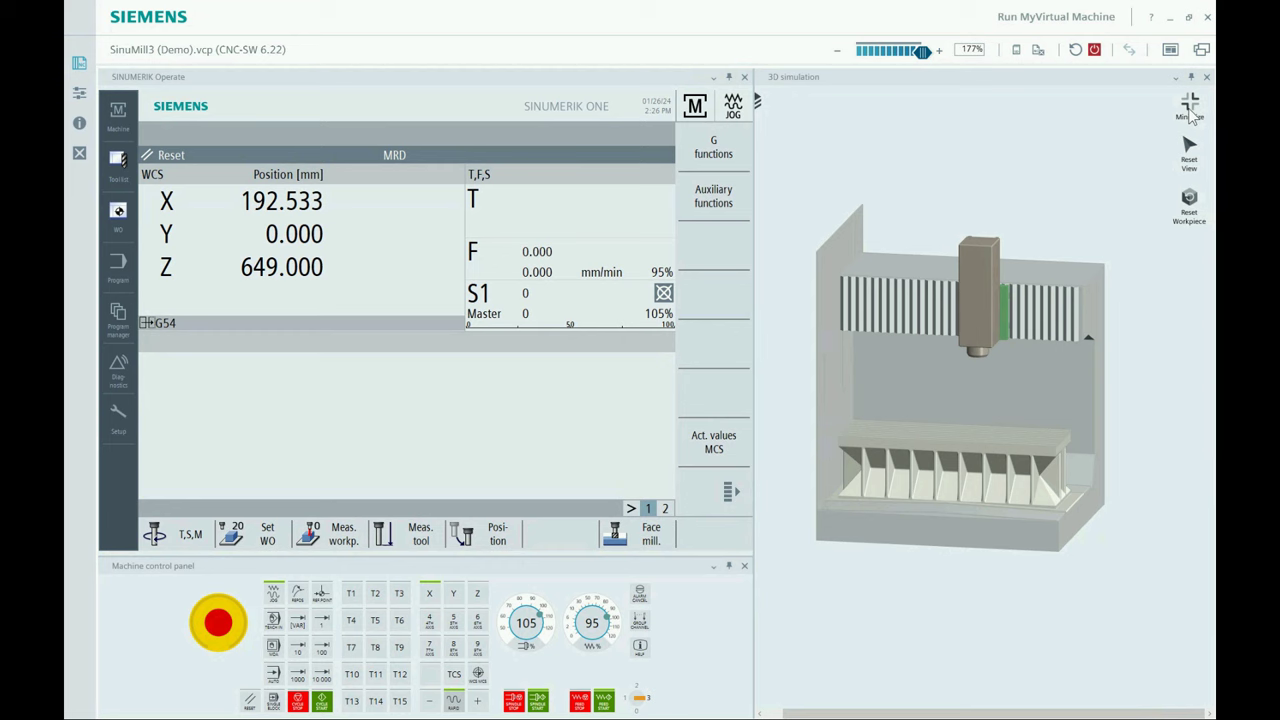
click(1190, 110)
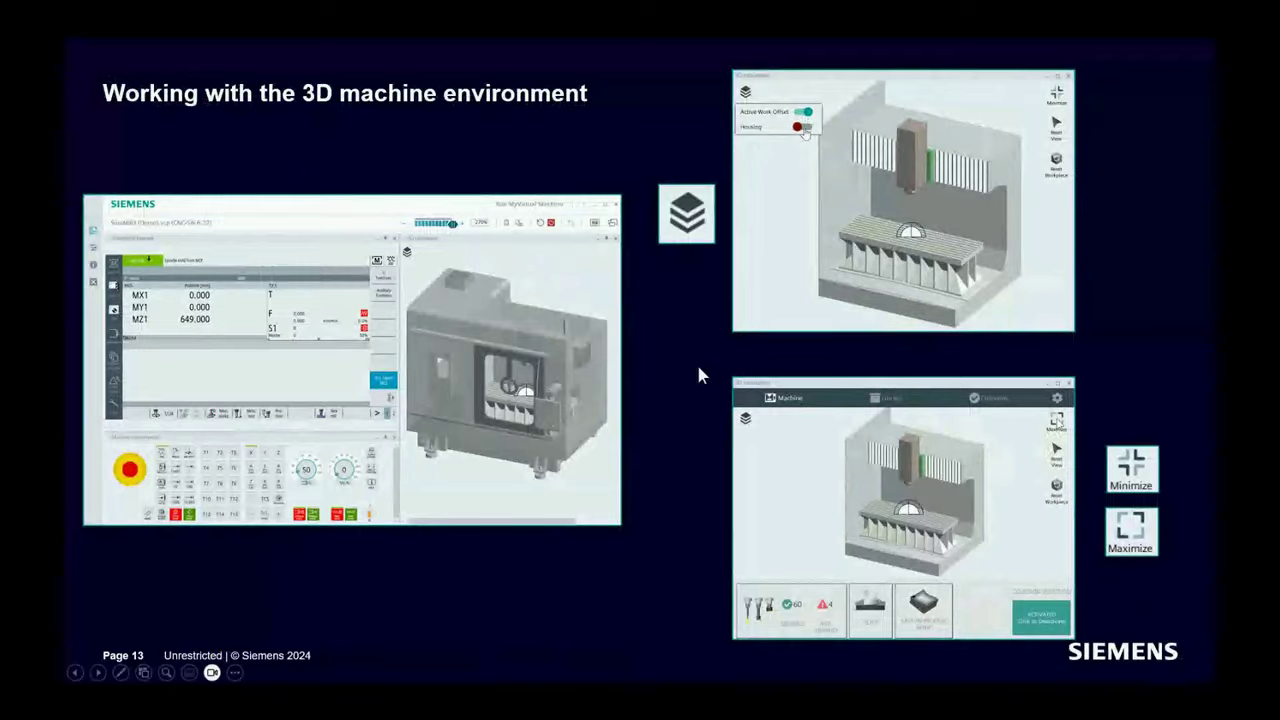
click(697, 373)
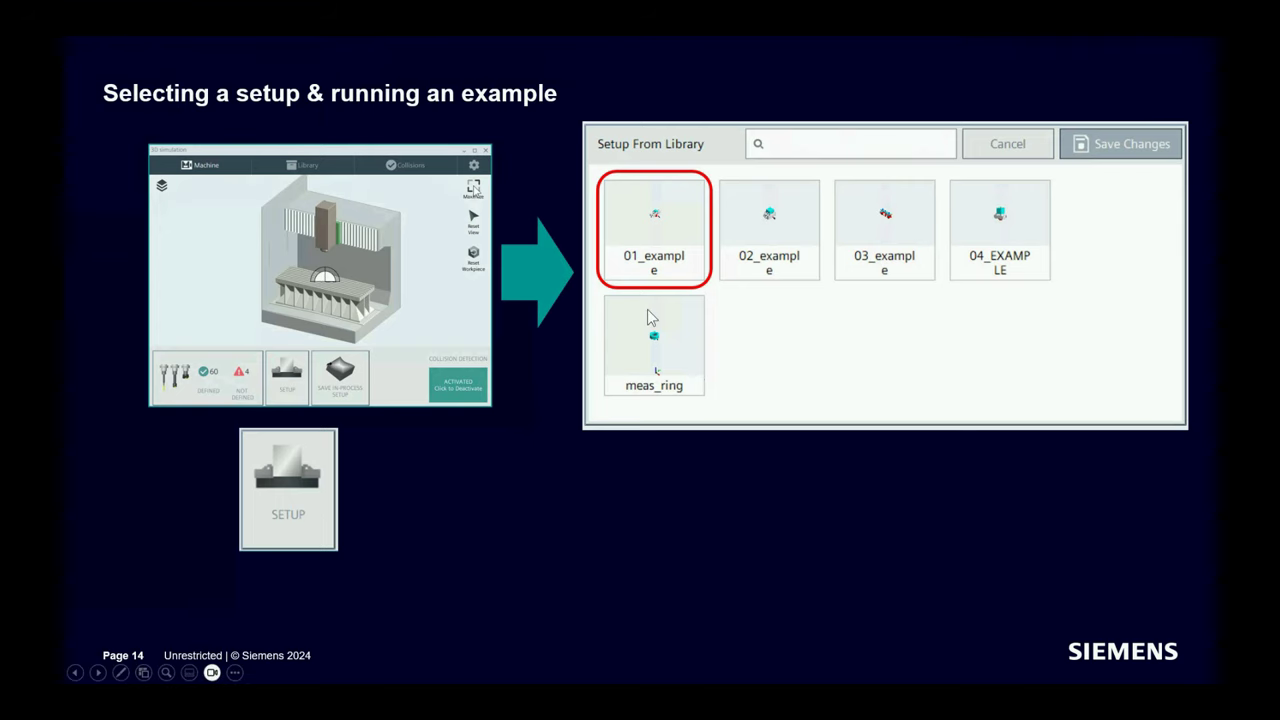
click(538, 386)
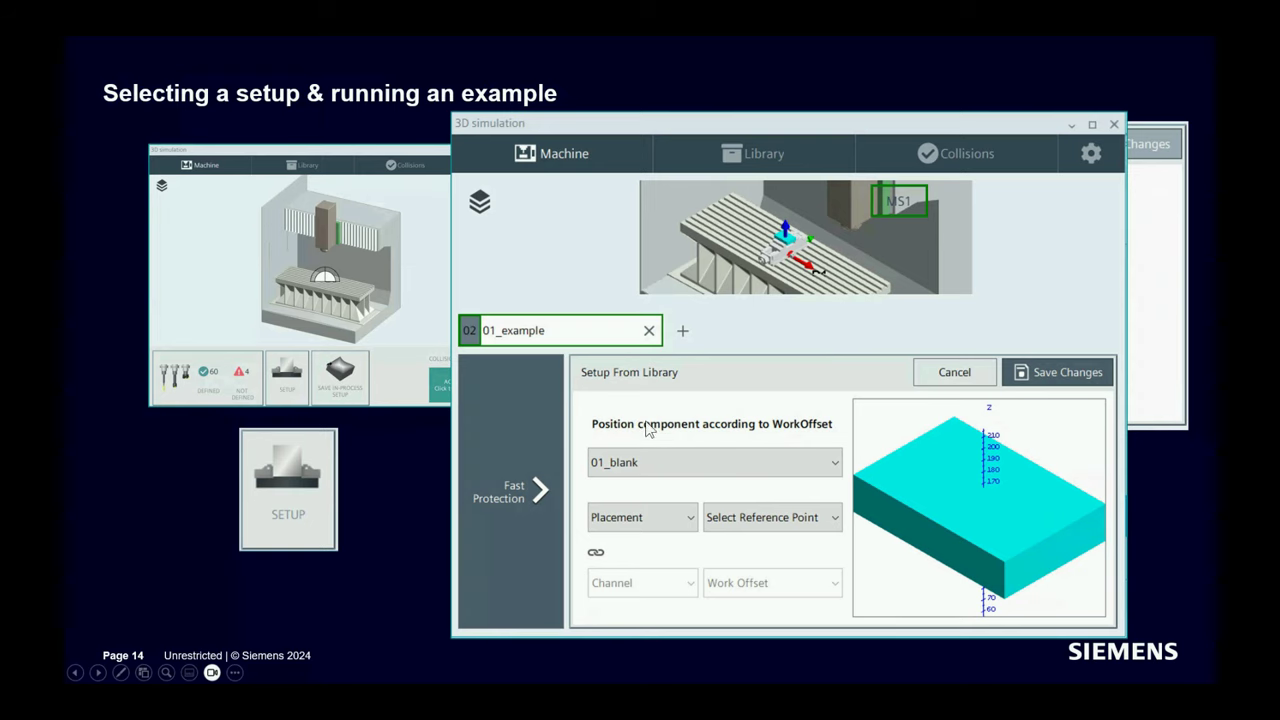
click(781, 419)
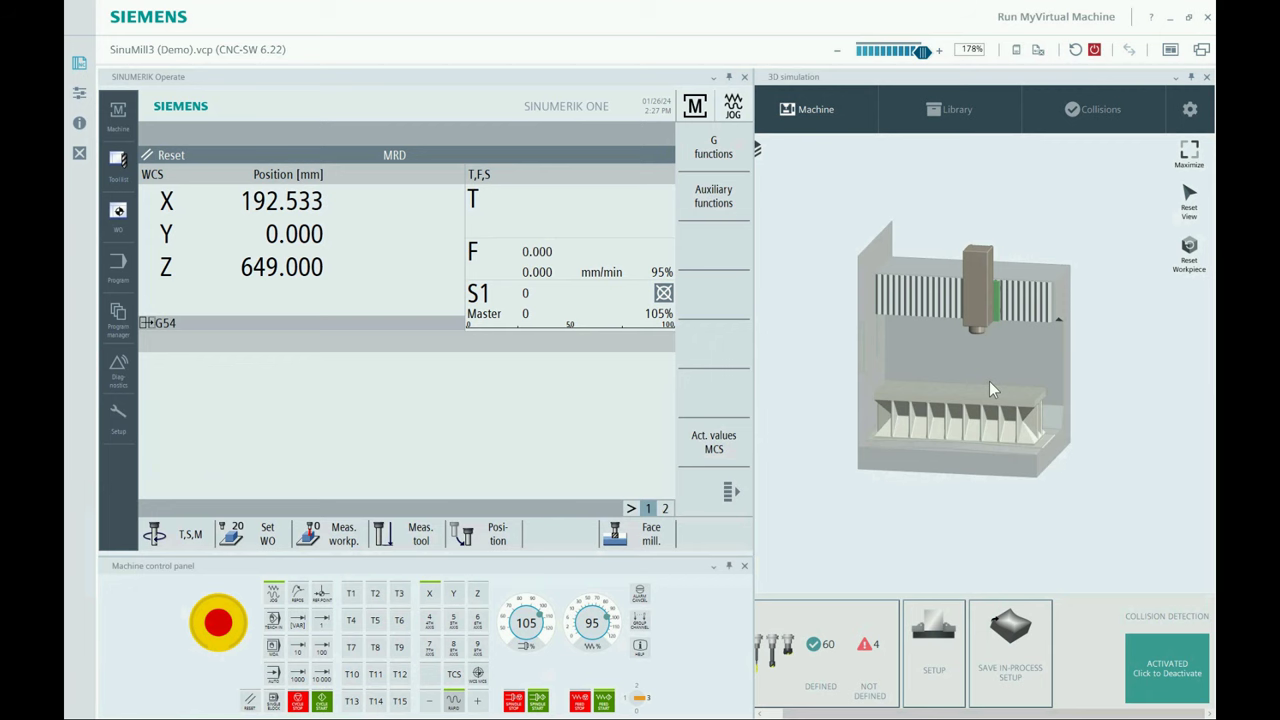
Load the 01_example setup from the library onto the machine table in the 3D simulation.
click(1190, 150)
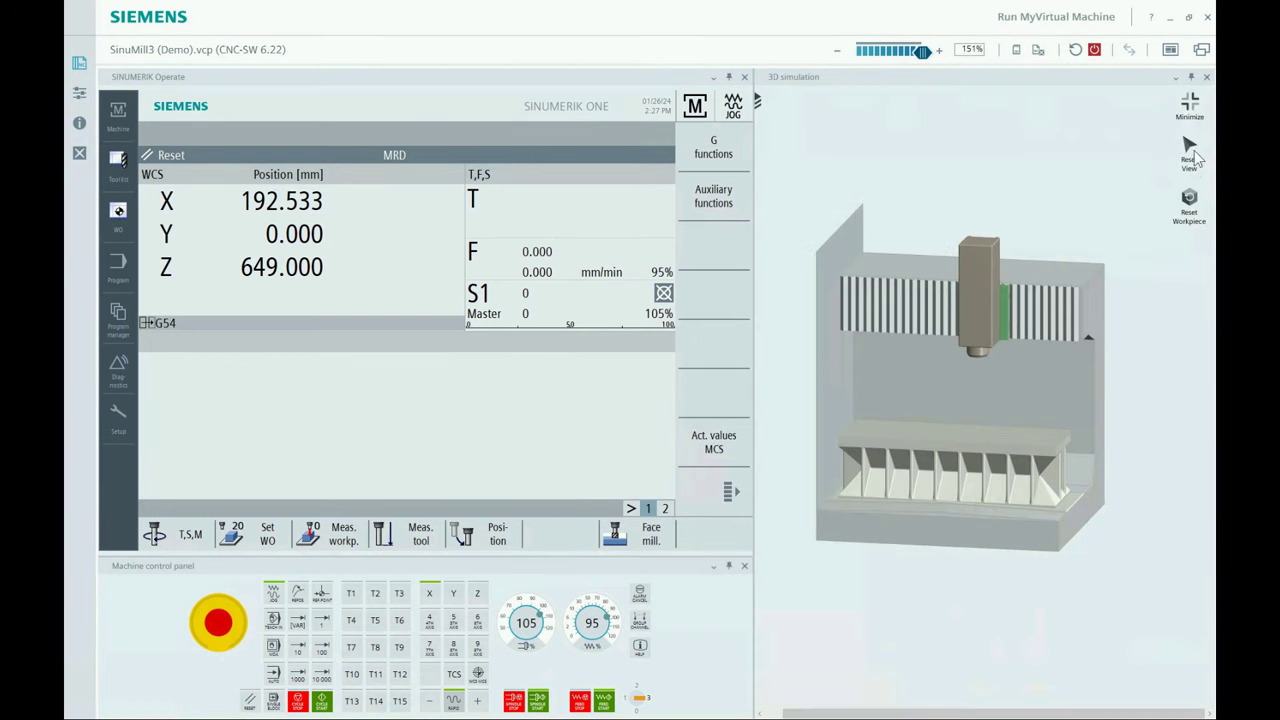
click(1190, 105)
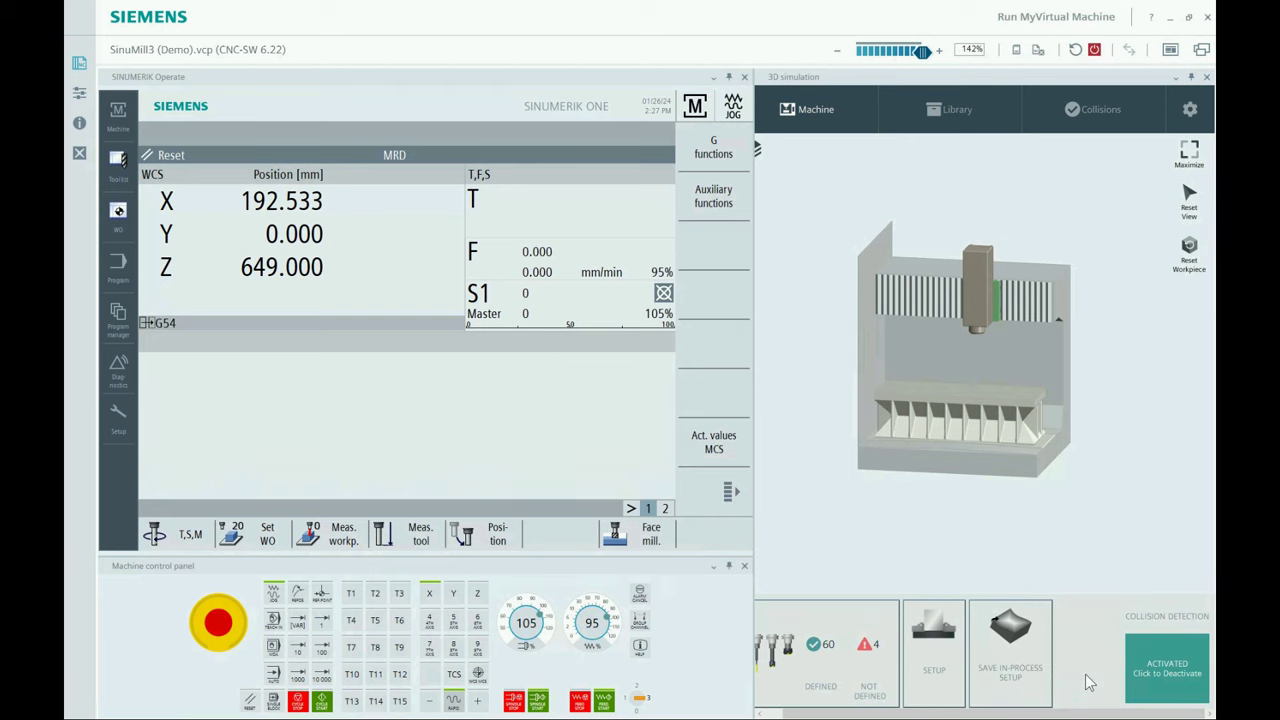
click(930, 657)
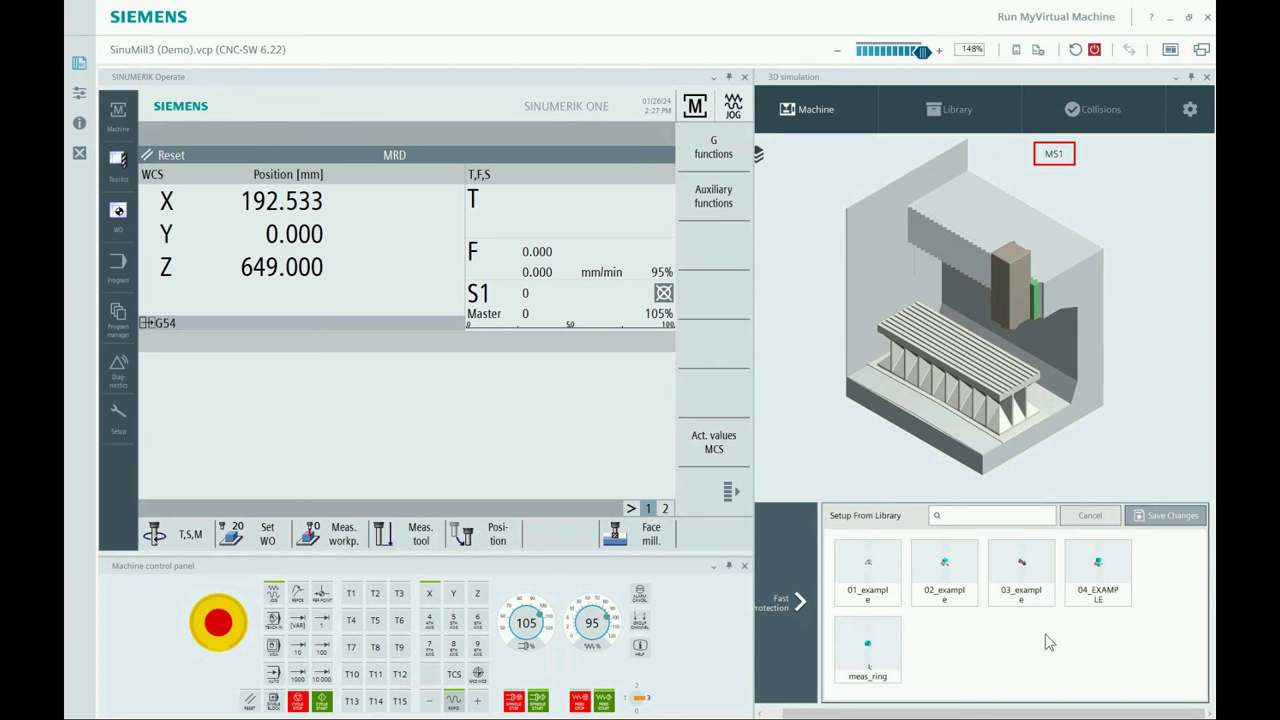
click(868, 583)
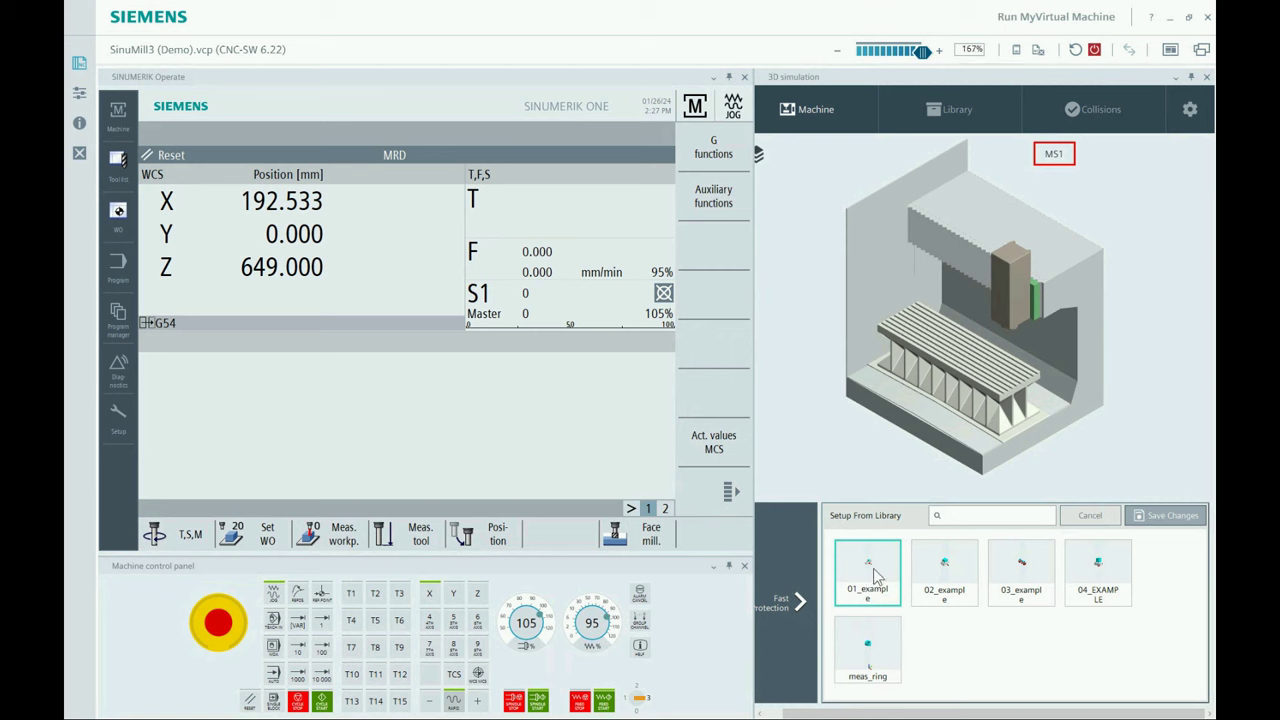
double_click(873, 577)
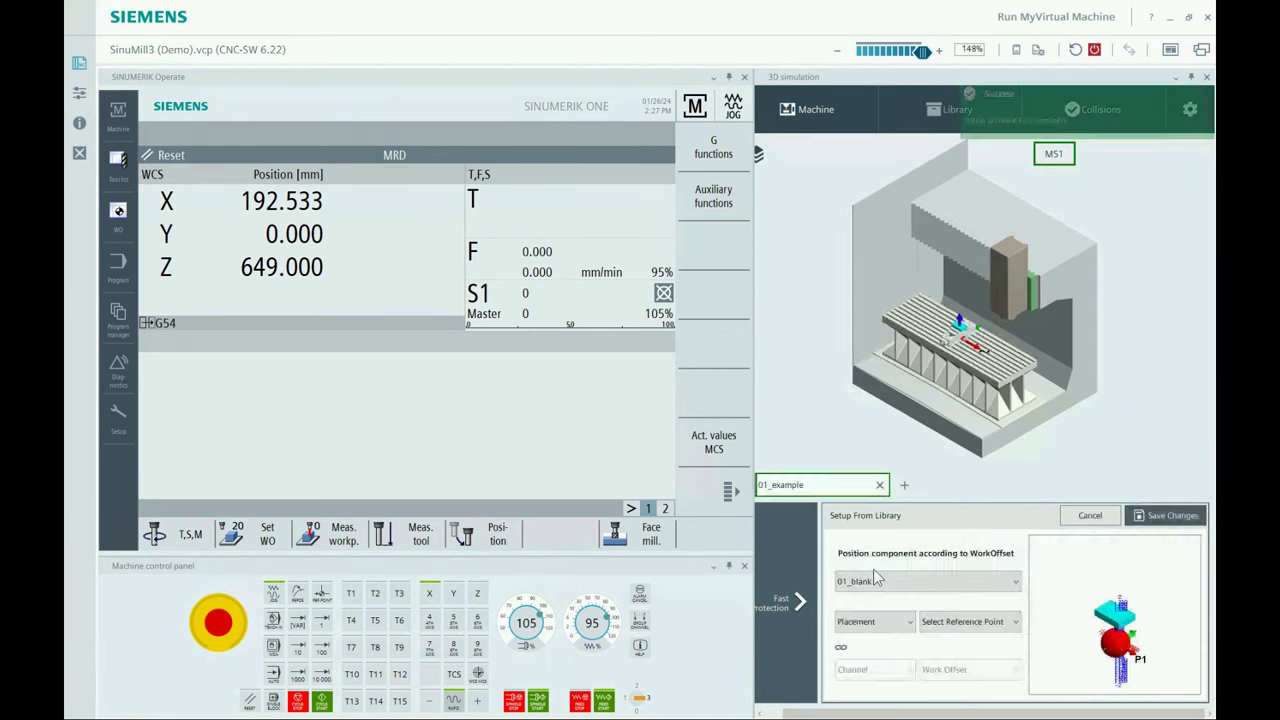
drag(1015, 350, 1046, 329)
scroll(1022, 343, up, 5)
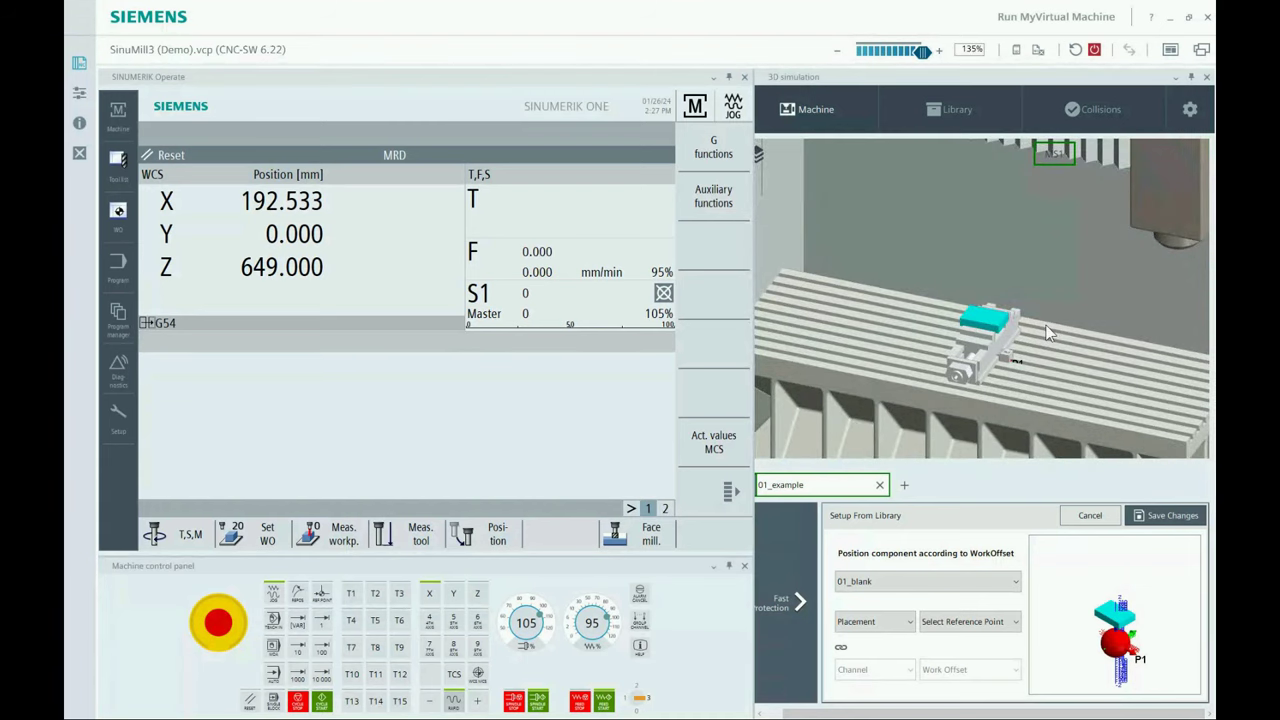
Inspect the loaded 01_example workpiece in the machine view and reopen its setup for comparison.
click(810, 112)
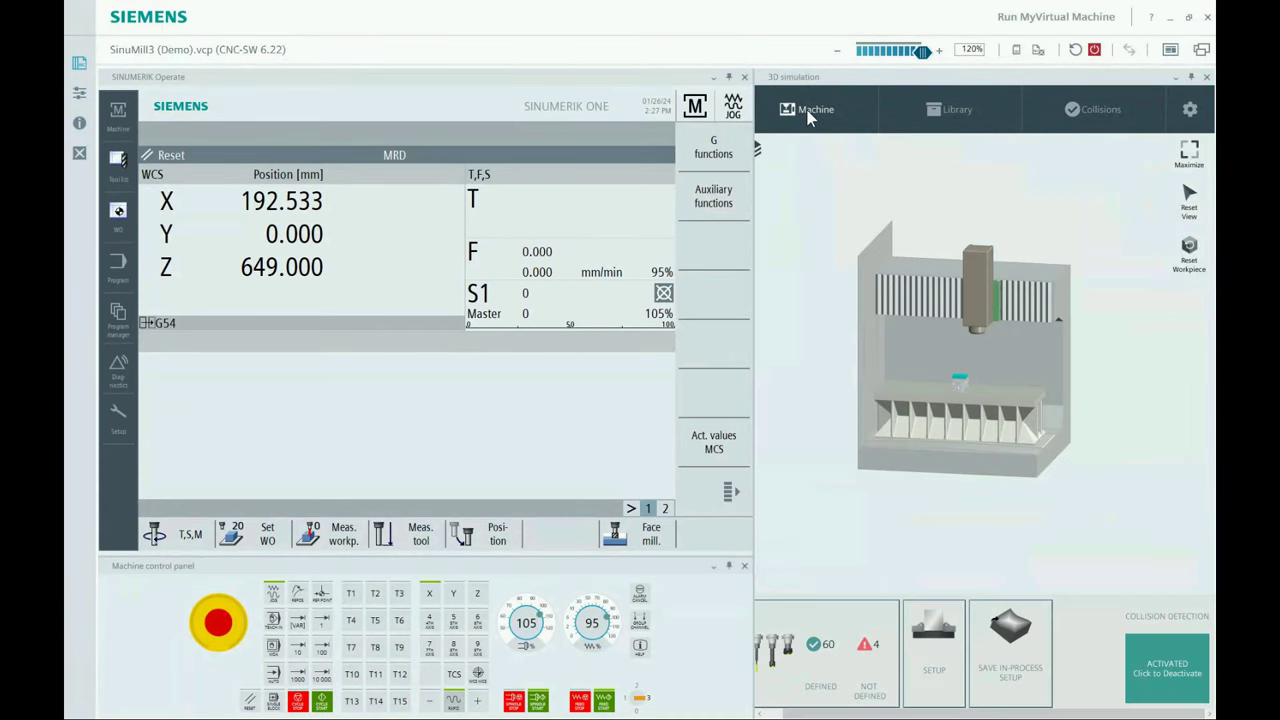
scroll(971, 378, up, 3)
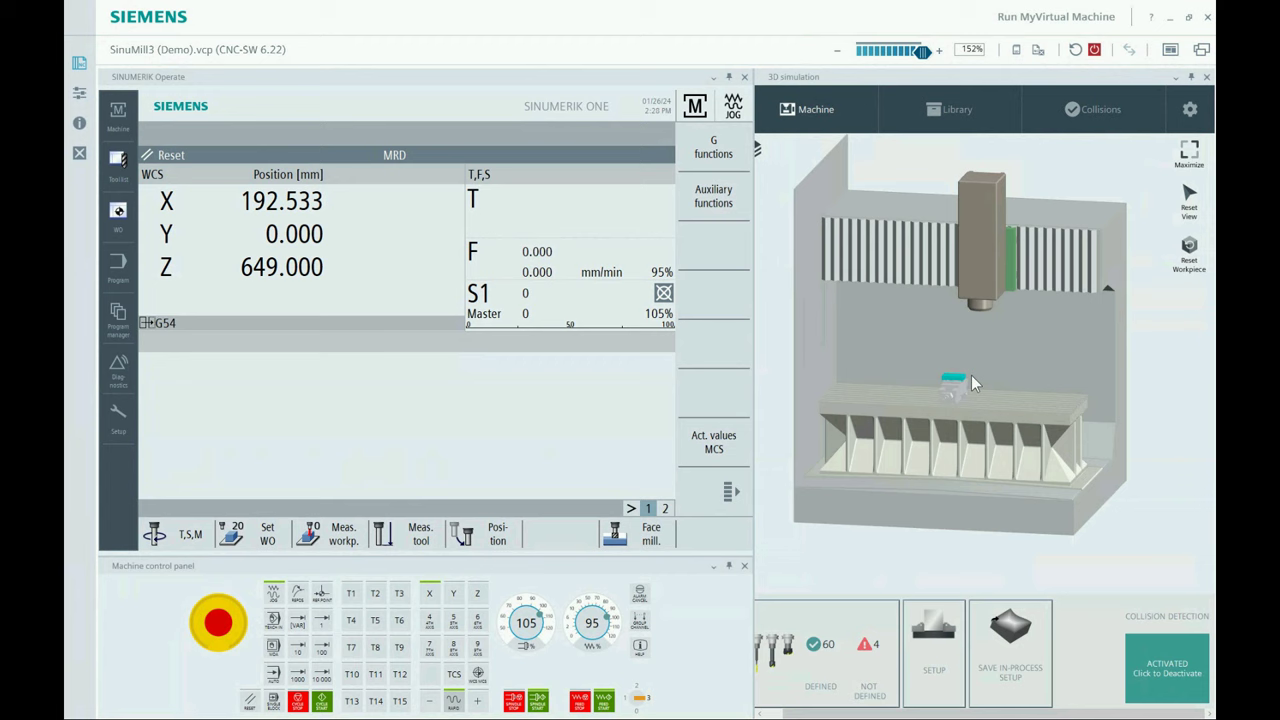
click(938, 655)
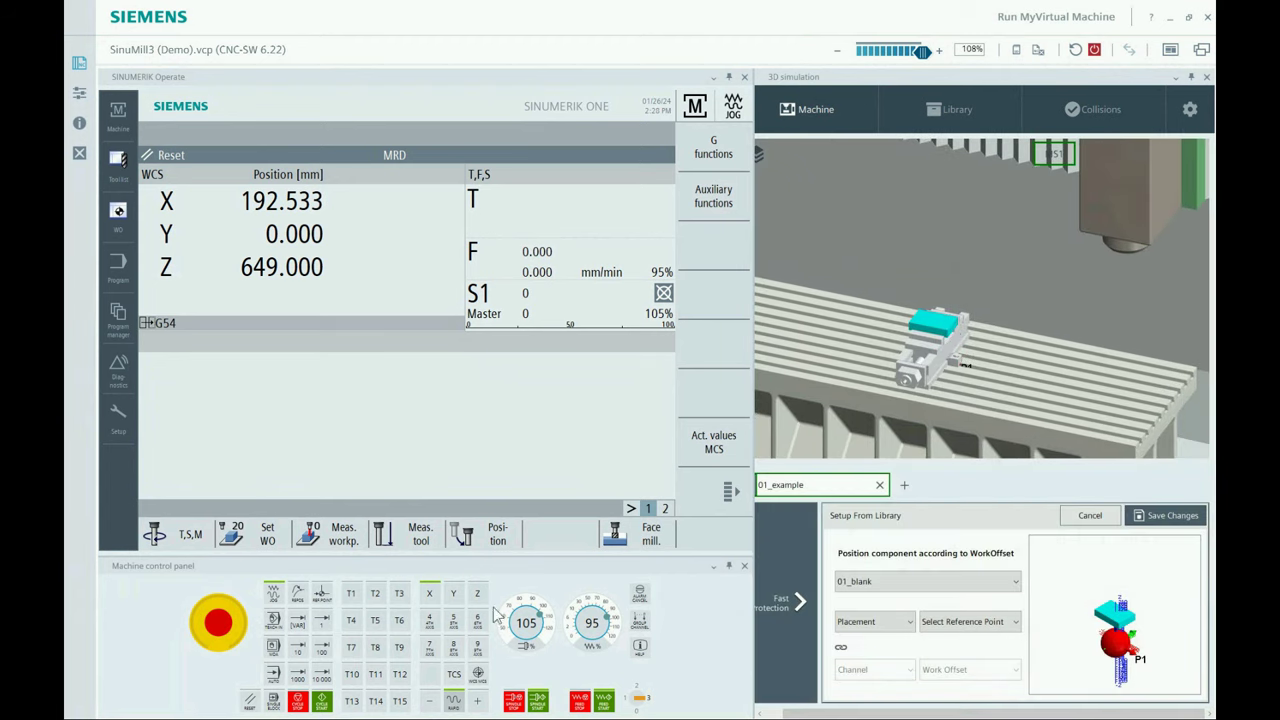
Return to the machine view and jog the X axis back and forth at rapid traverse, stopping above the workpiece at about X 58 mm.
click(432, 699)
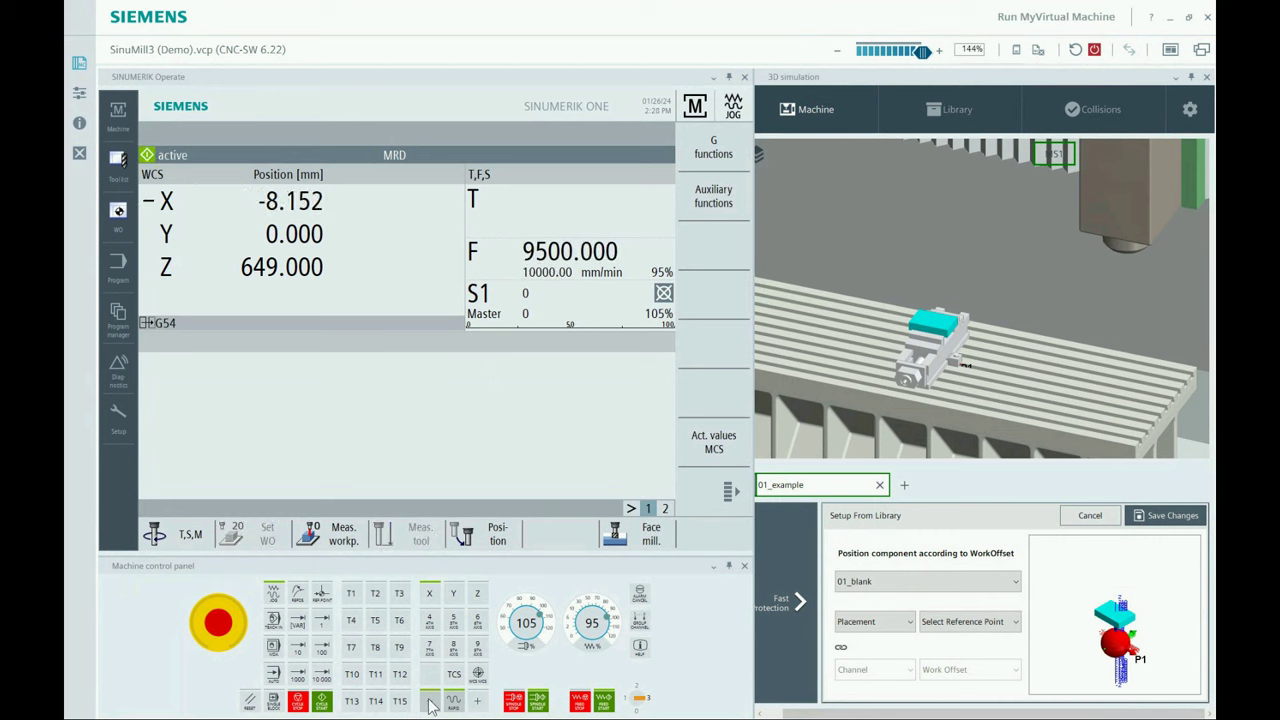
click(477, 700)
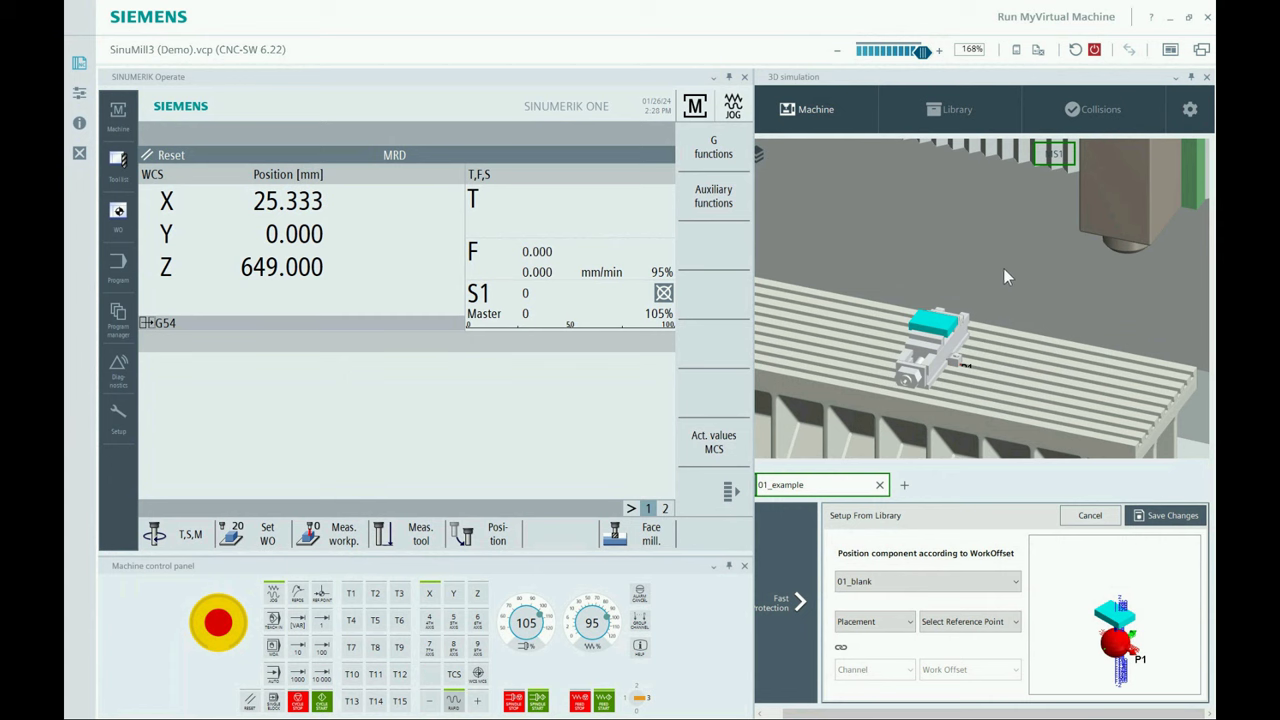
click(807, 109)
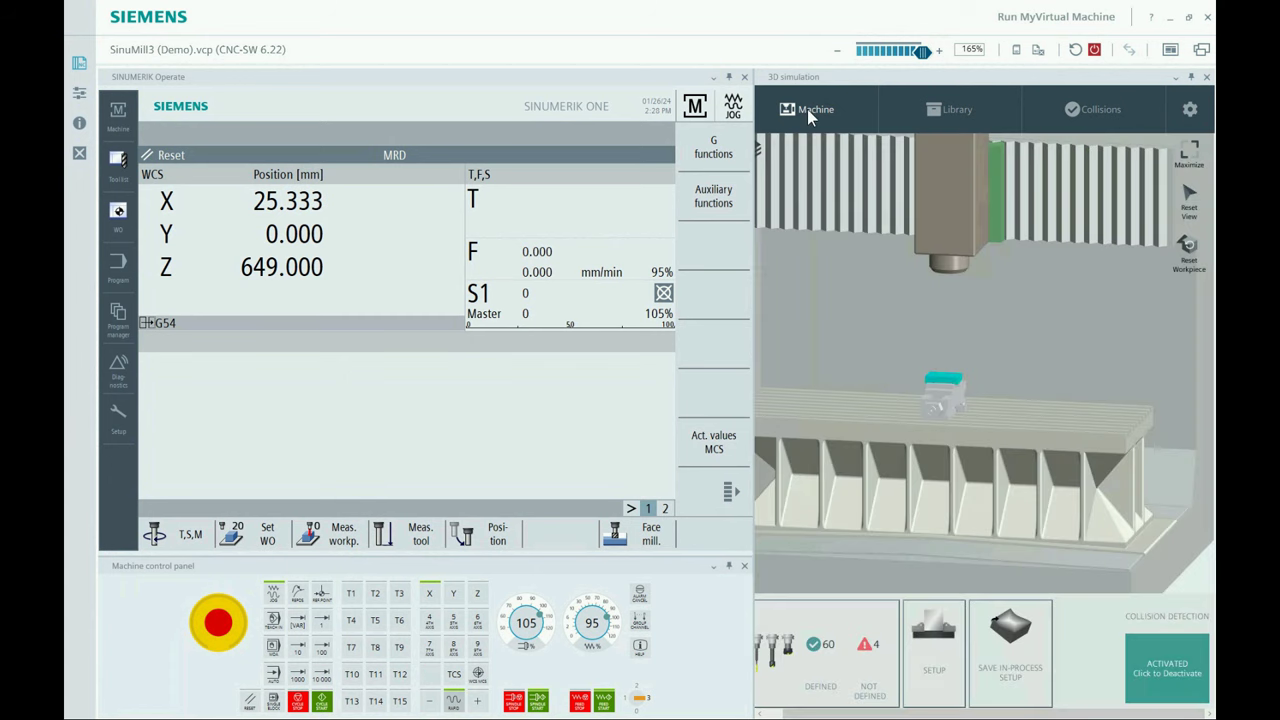
click(433, 702)
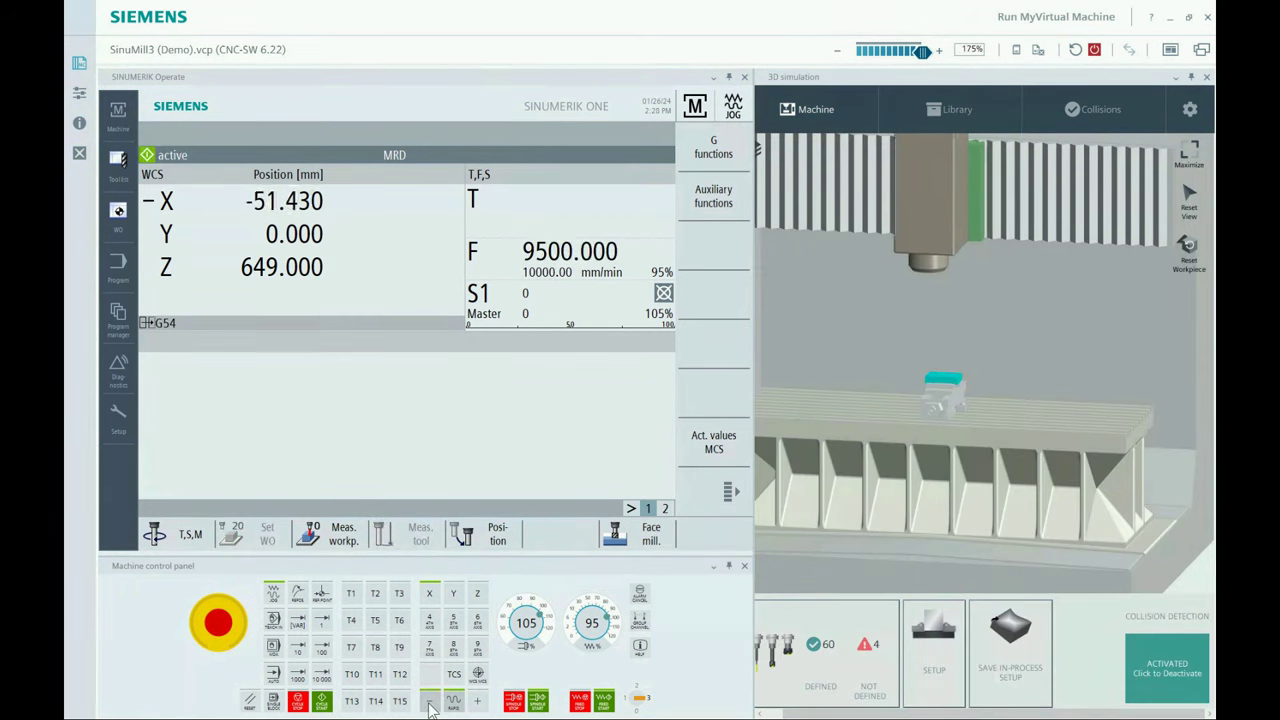
click(477, 702)
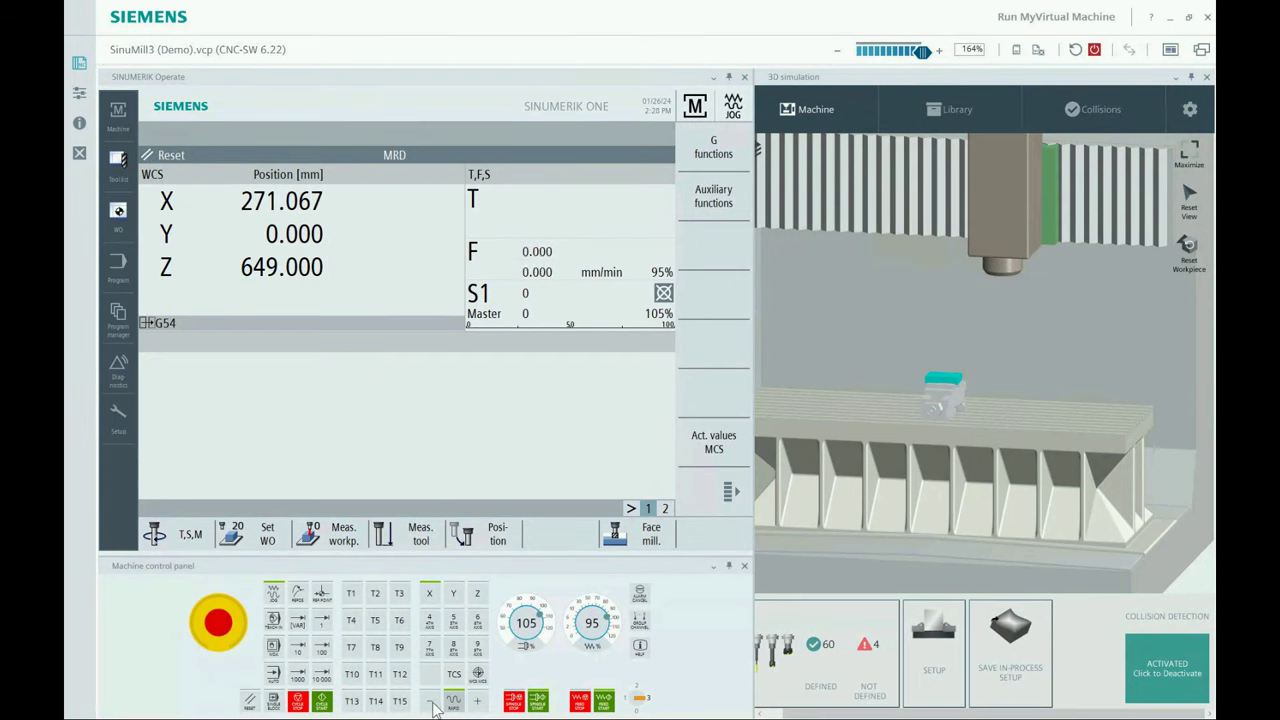
click(433, 702)
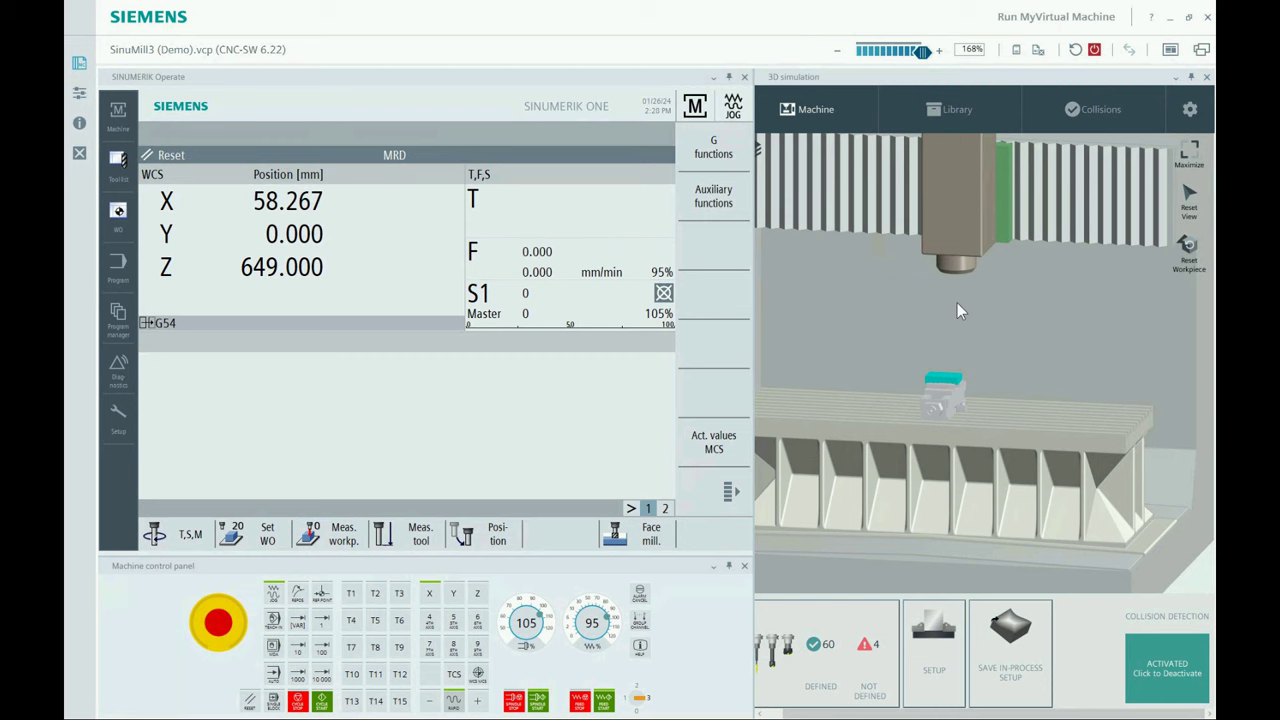
ctrl+scroll(902, 716, up, 1)
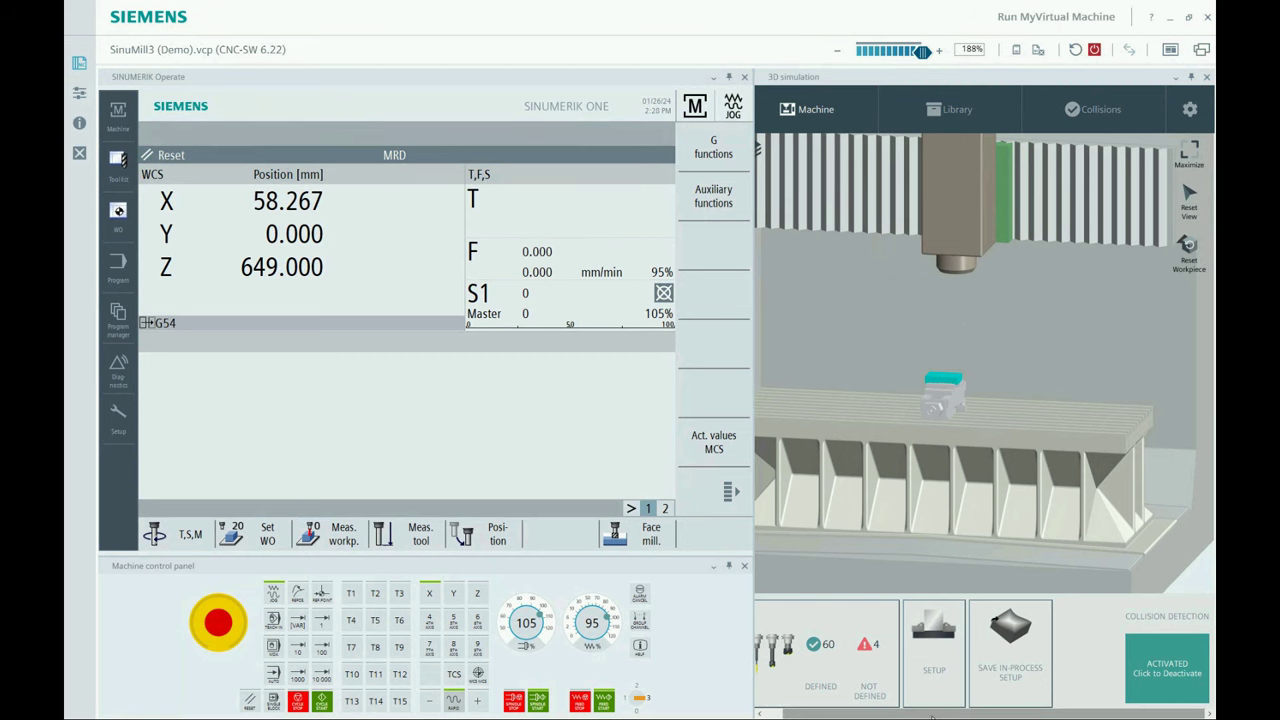
ctrl+scroll(902, 716, down, 3)
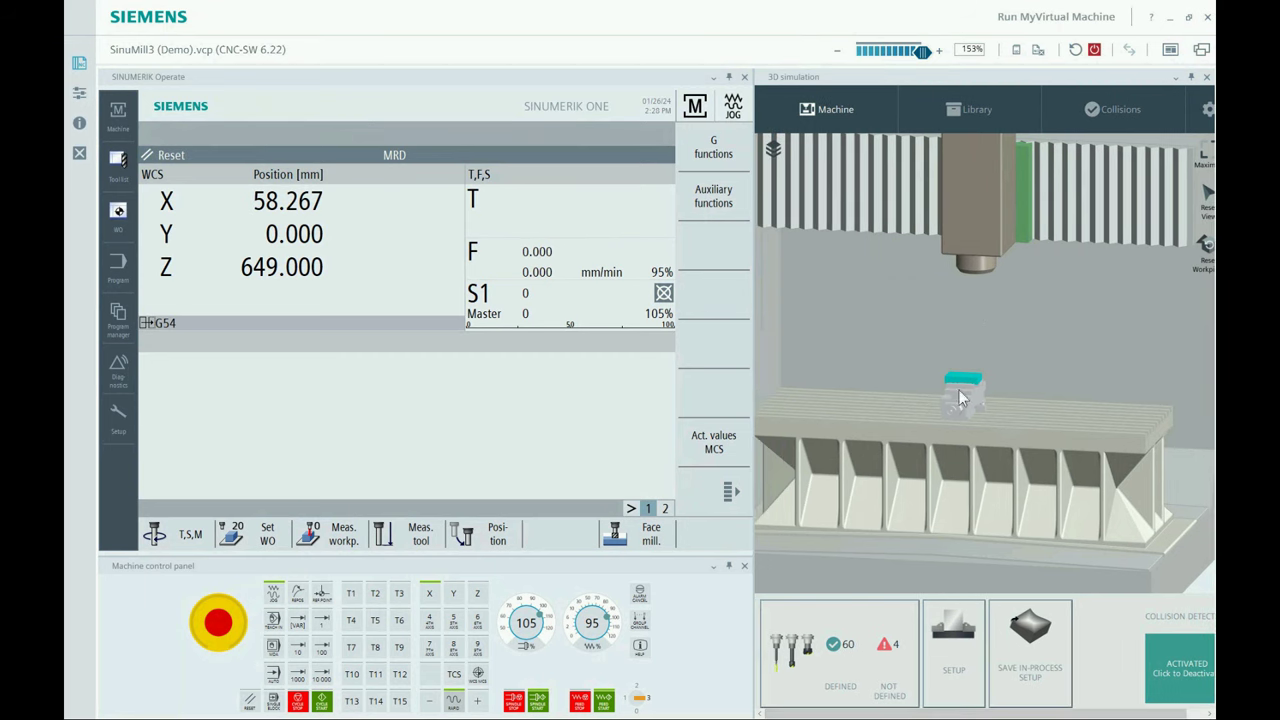
Review the 01_example setup's work offset placement and return to the machine view without changing it.
click(960, 652)
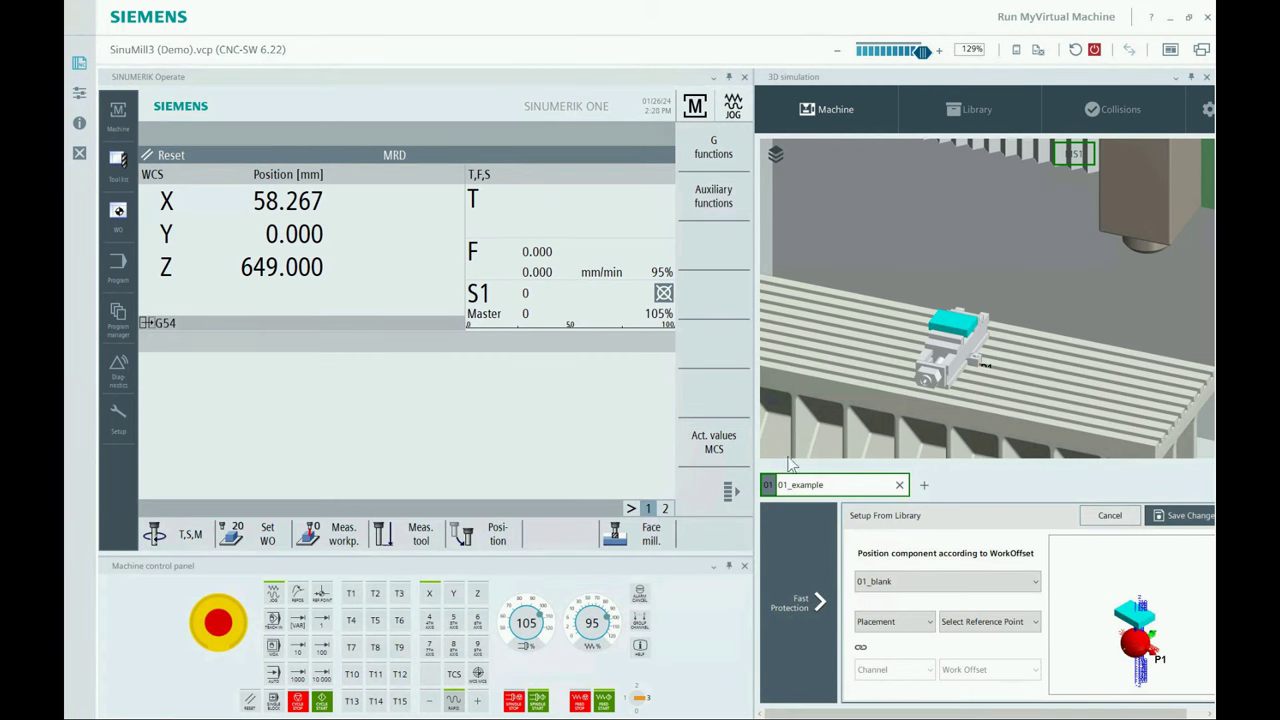
click(836, 110)
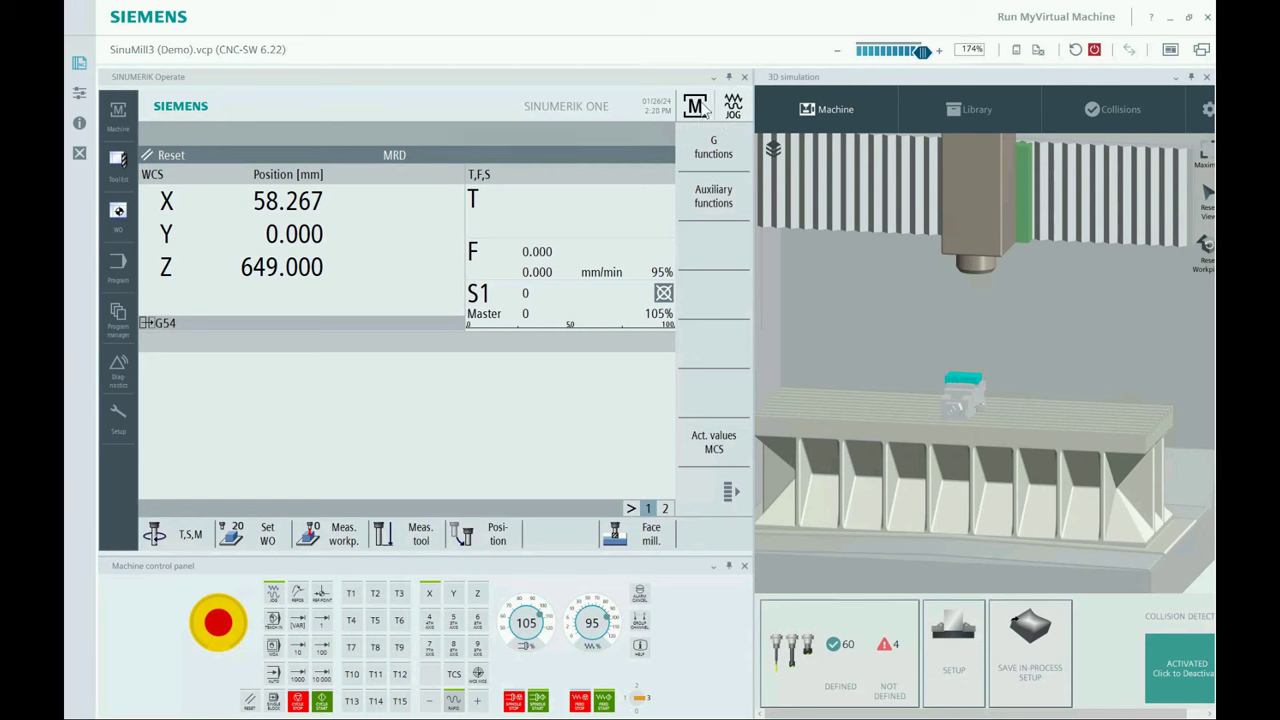
Browse the NC directories in the program manager and expand the 01_EXAMPLE folder under Workpieces.
click(695, 107)
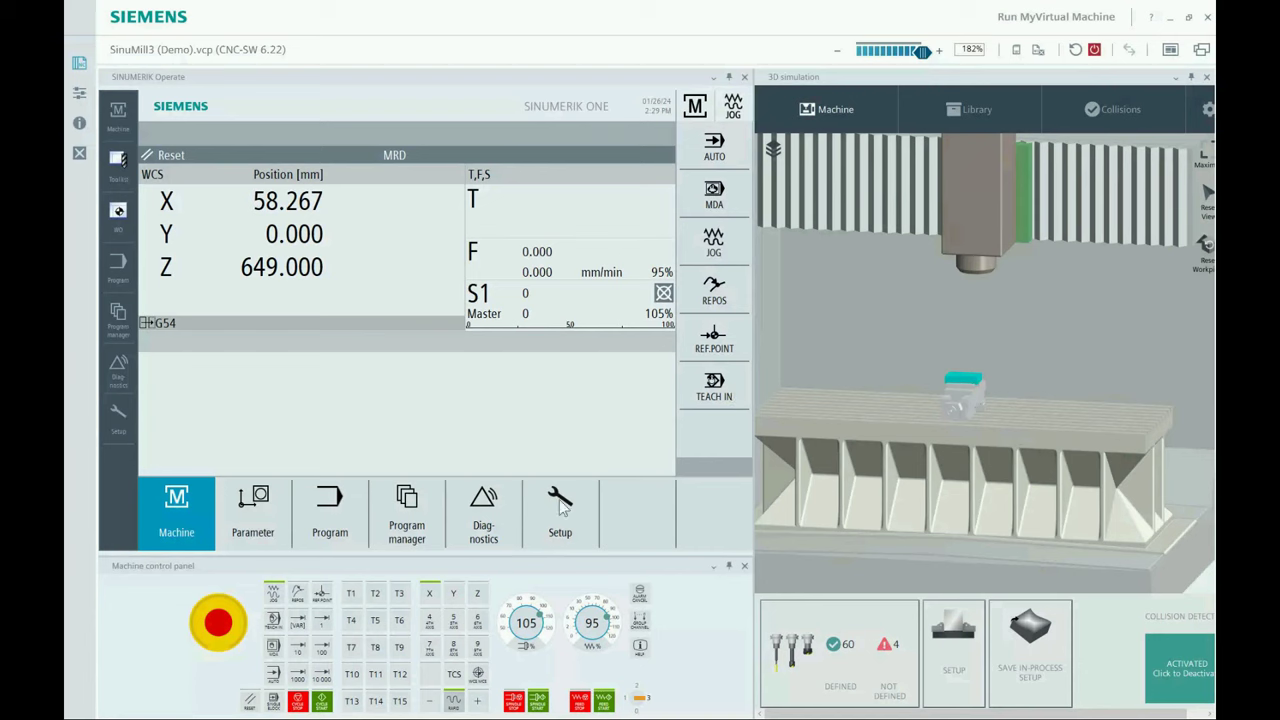
click(408, 518)
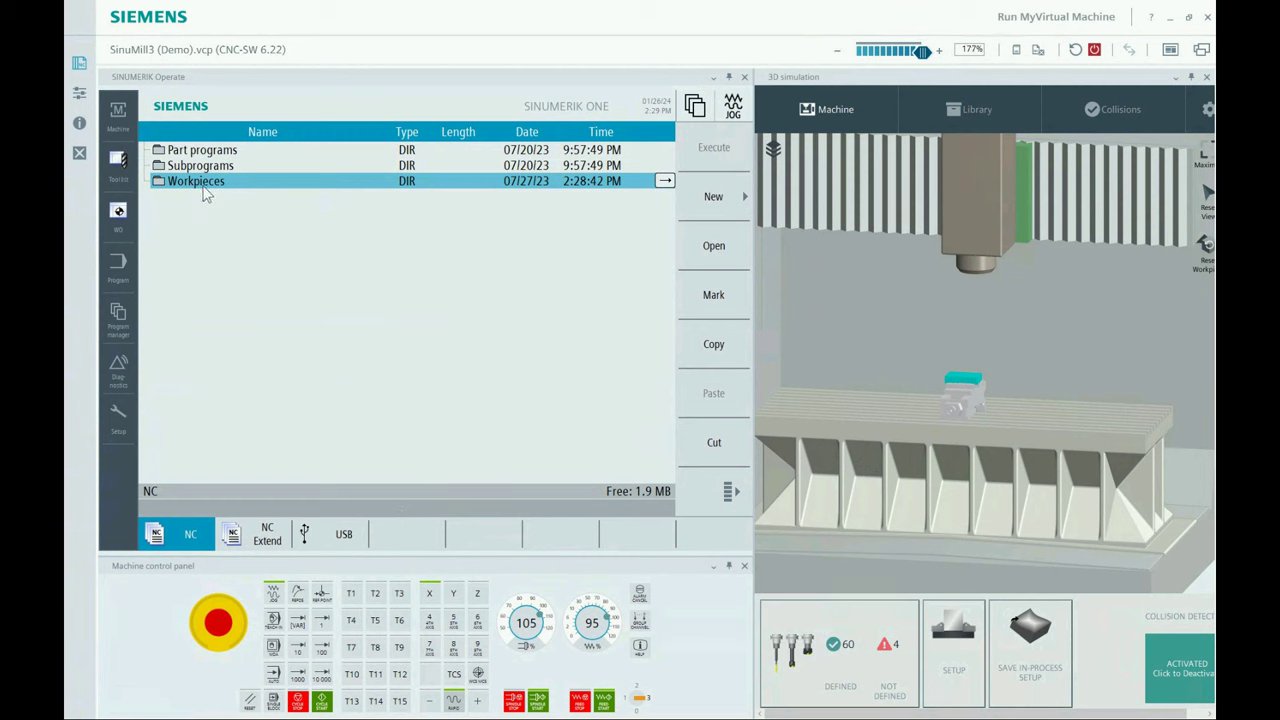
click(228, 153)
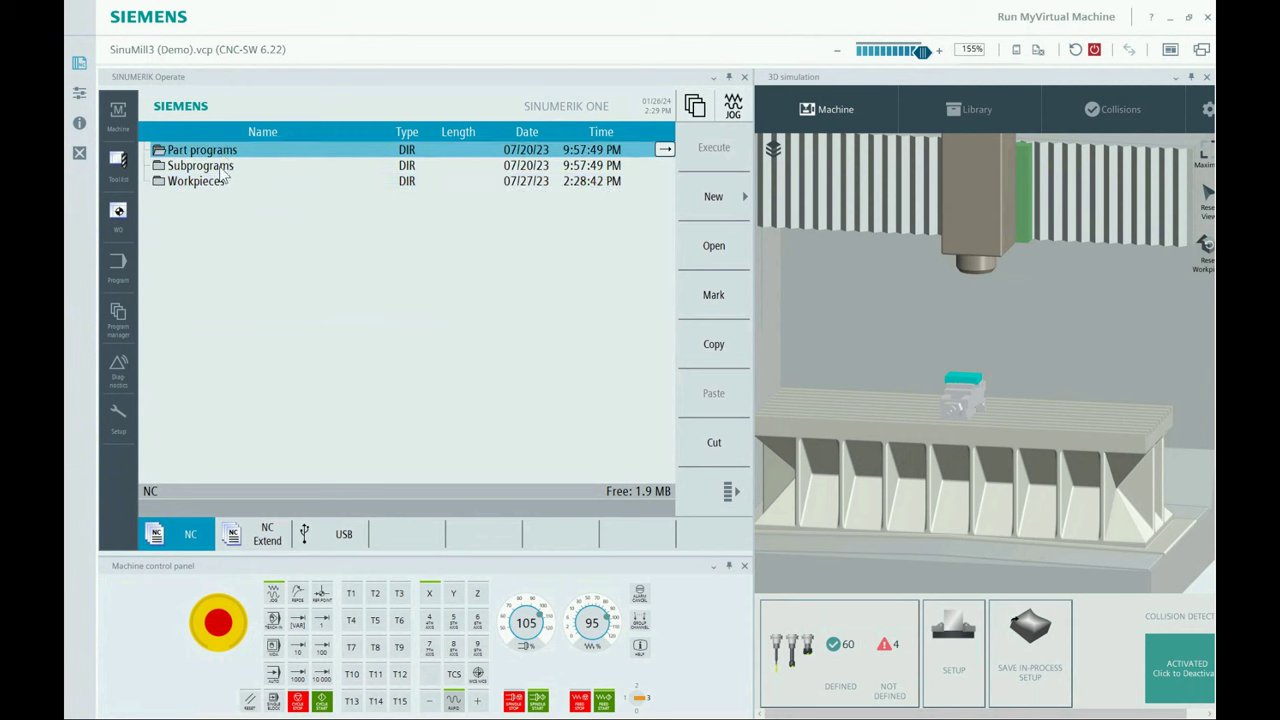
click(222, 168)
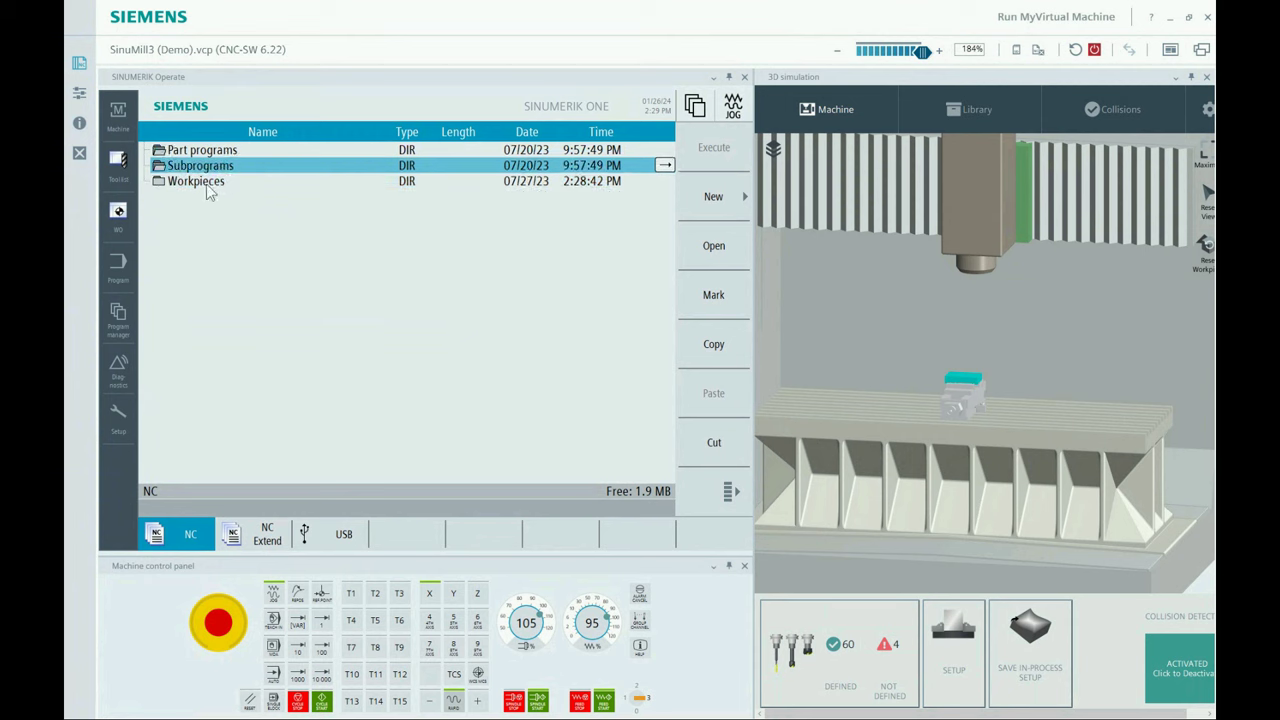
double_click(206, 184)
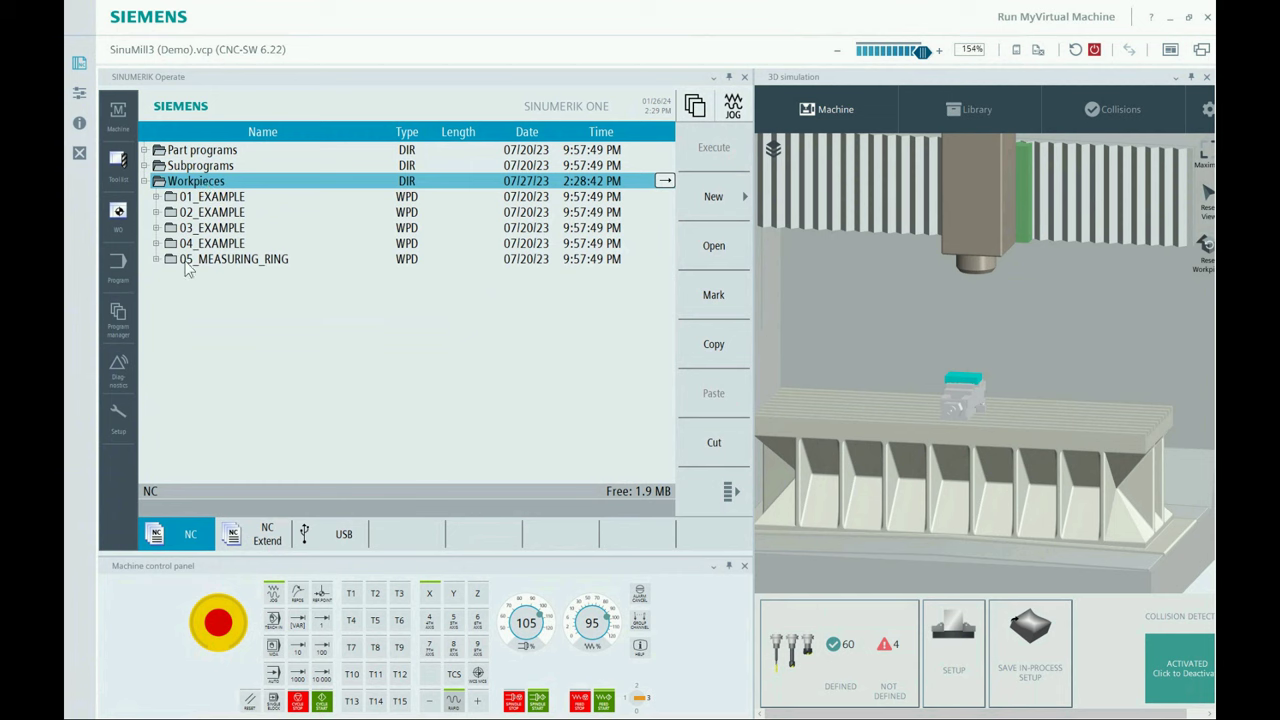
double_click(218, 198)
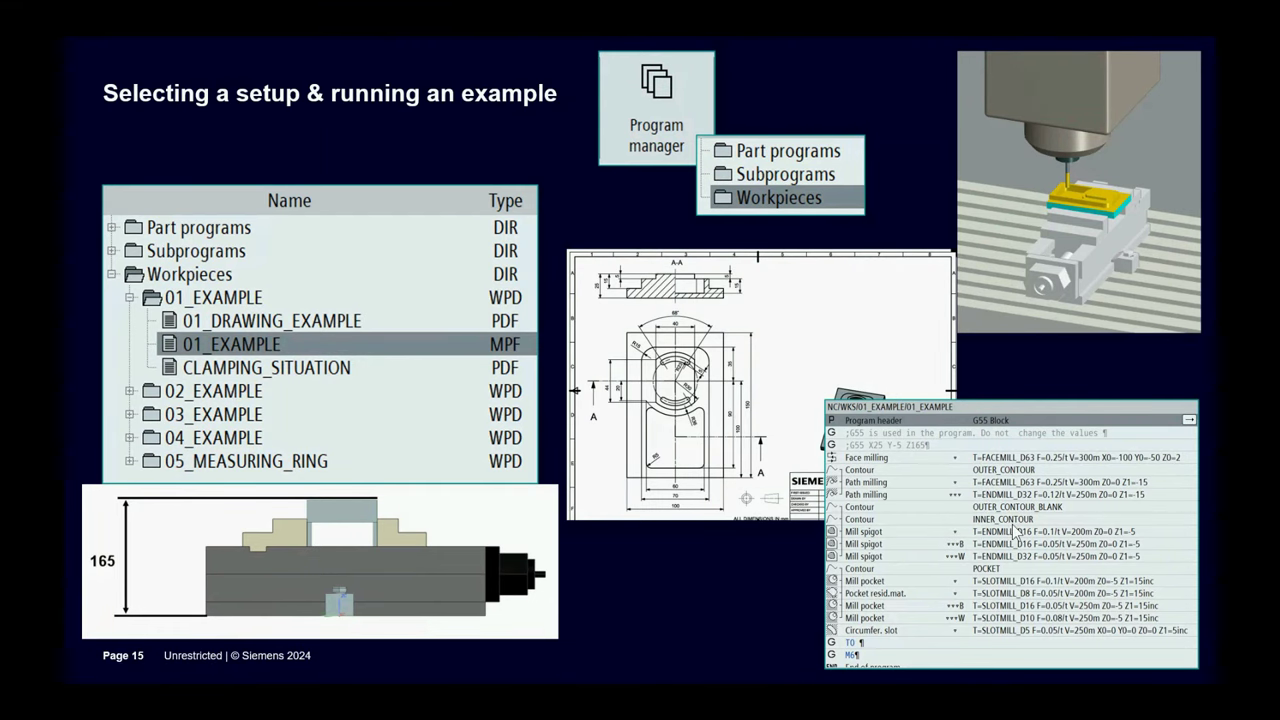
Open the 01_EXAMPLE main program (MPF), load it for execution and start the machining cycle.
key(alt+Tab)
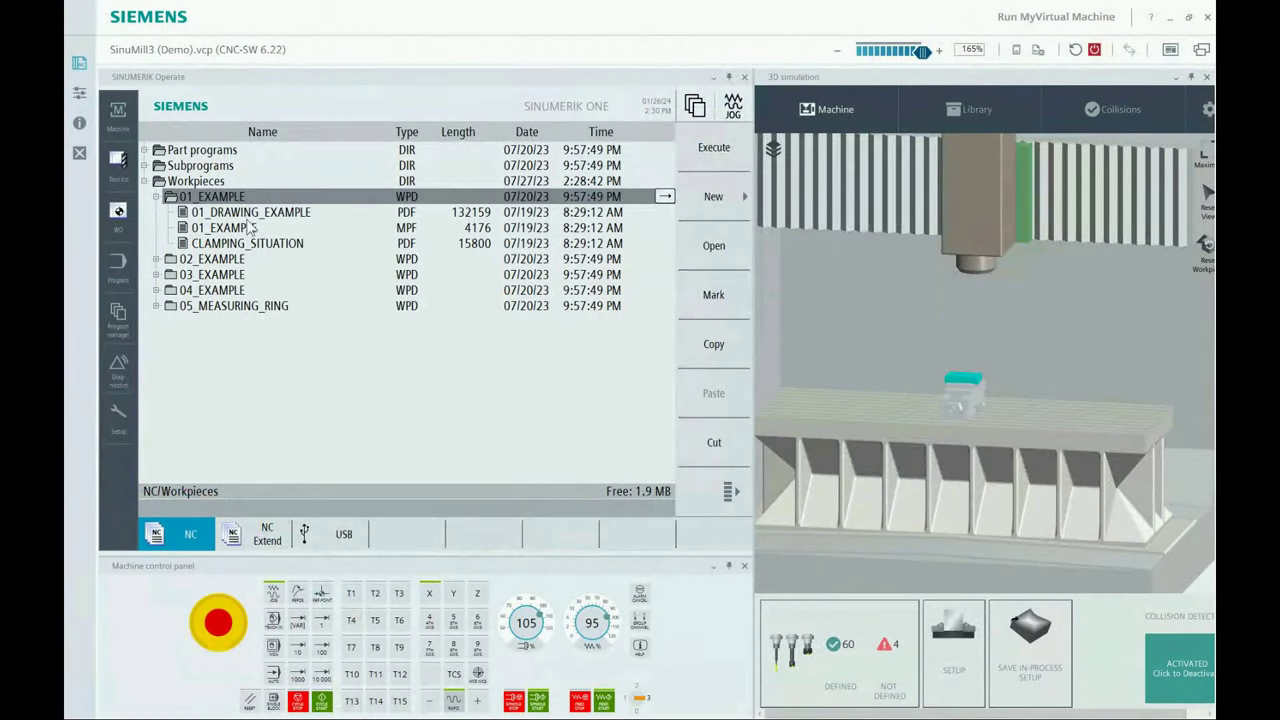
click(246, 228)
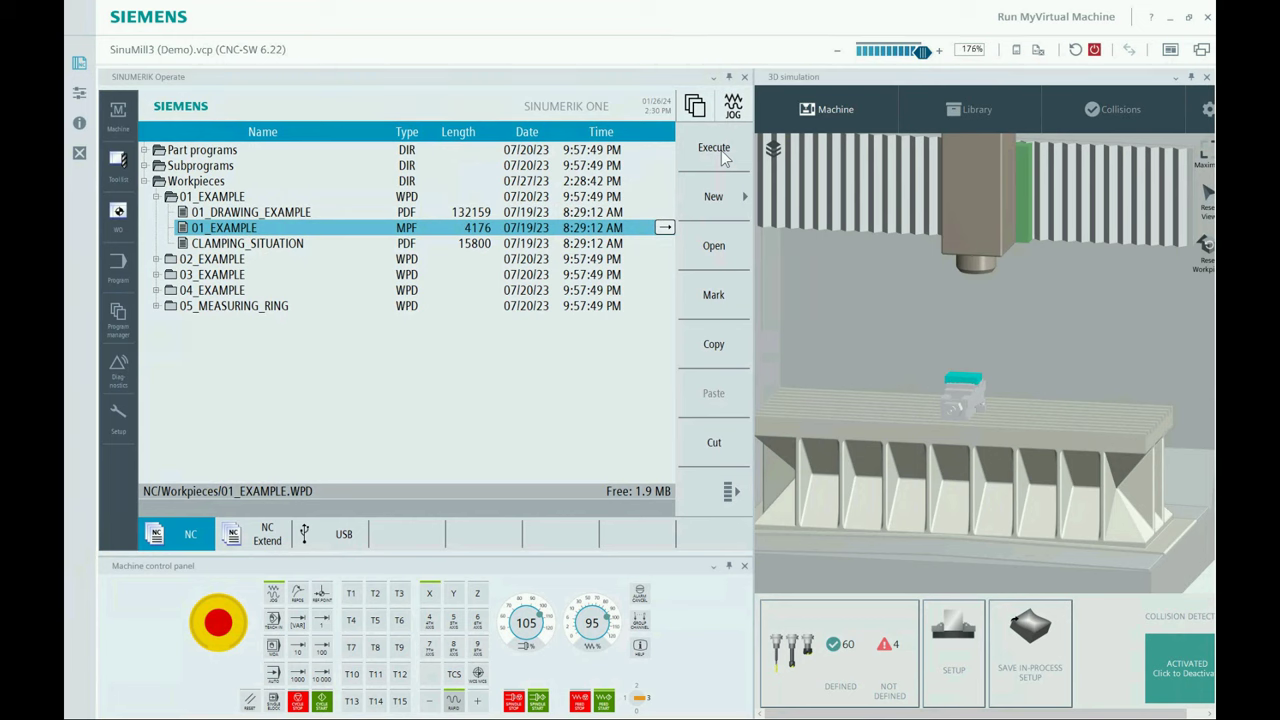
click(716, 250)
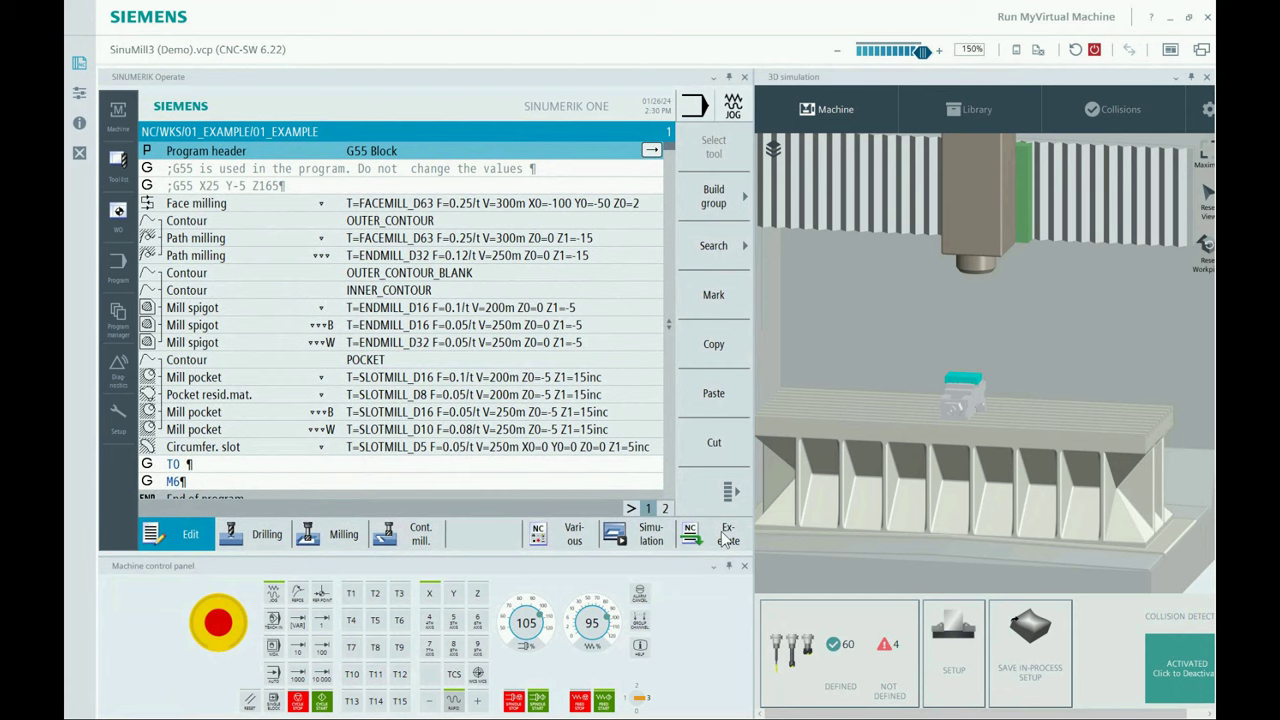
click(725, 538)
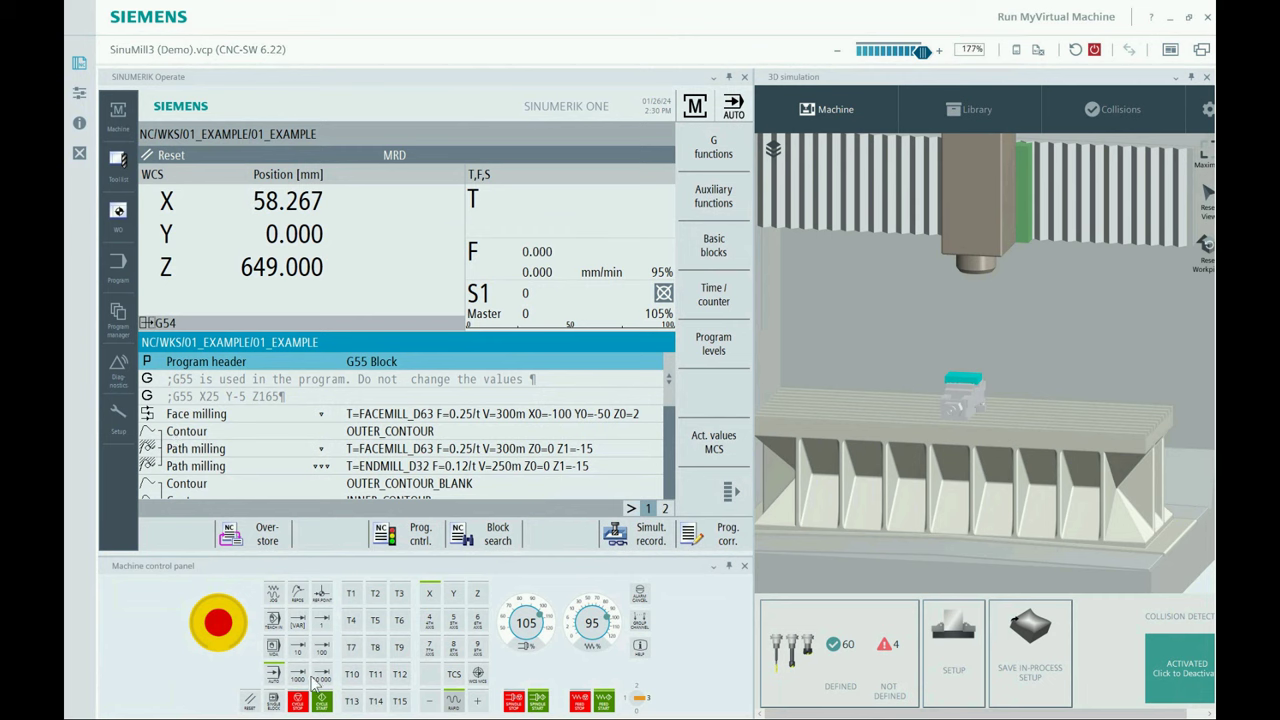
click(321, 703)
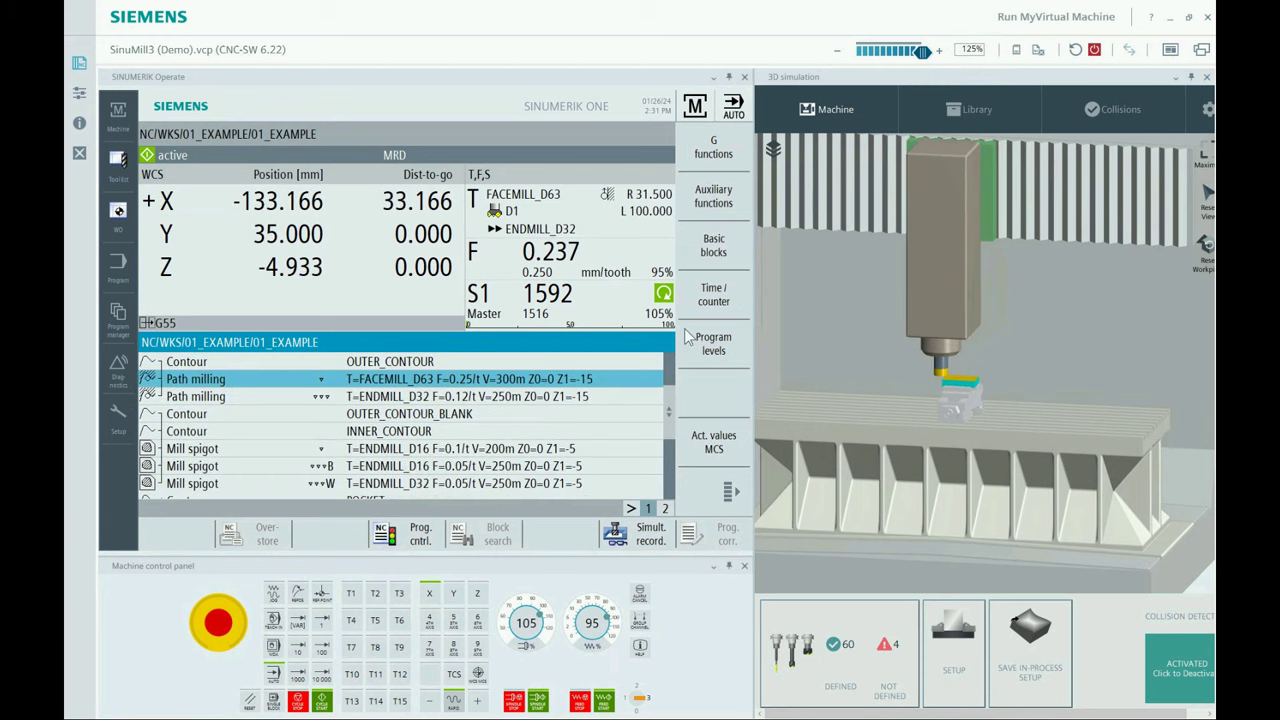
Interrupt the running program and continue it in single-block mode with the program control options open.
click(297, 702)
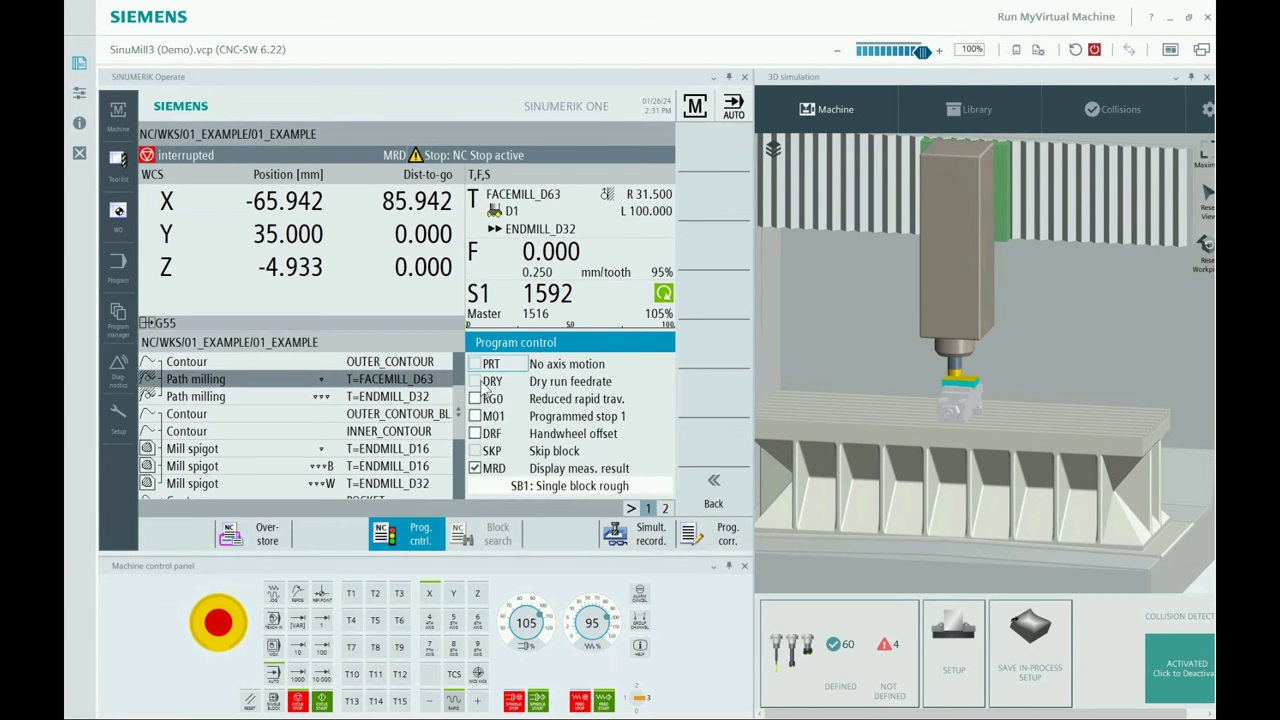
click(274, 700)
click(323, 698)
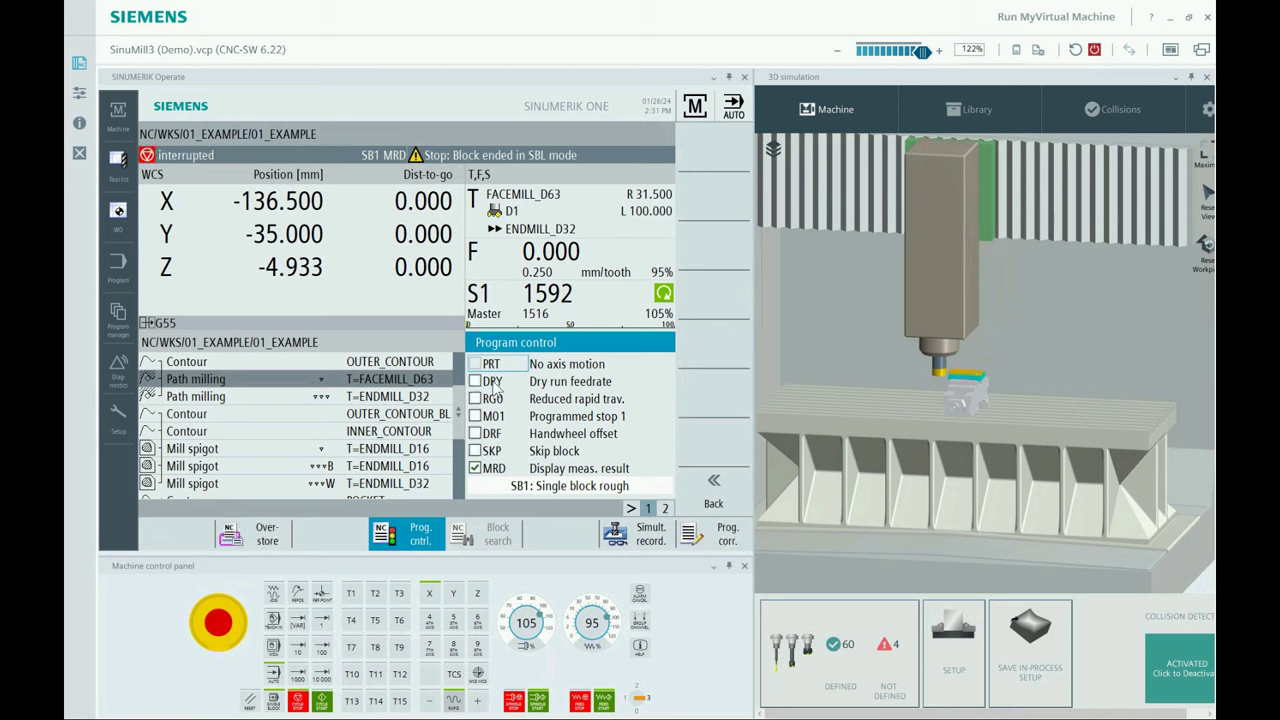
Enable the dry run feedrate (DRY), turn off single-block mode and resume the 01_EXAMPLE program.
click(476, 381)
click(716, 500)
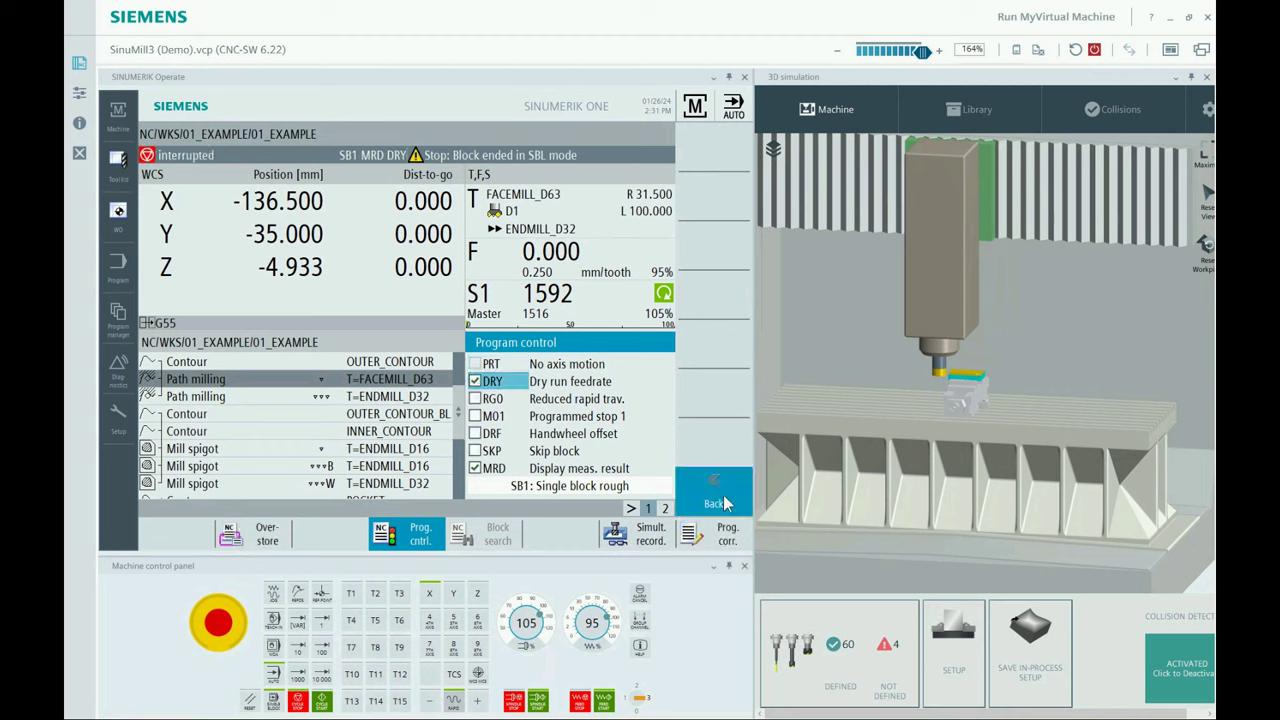
click(273, 702)
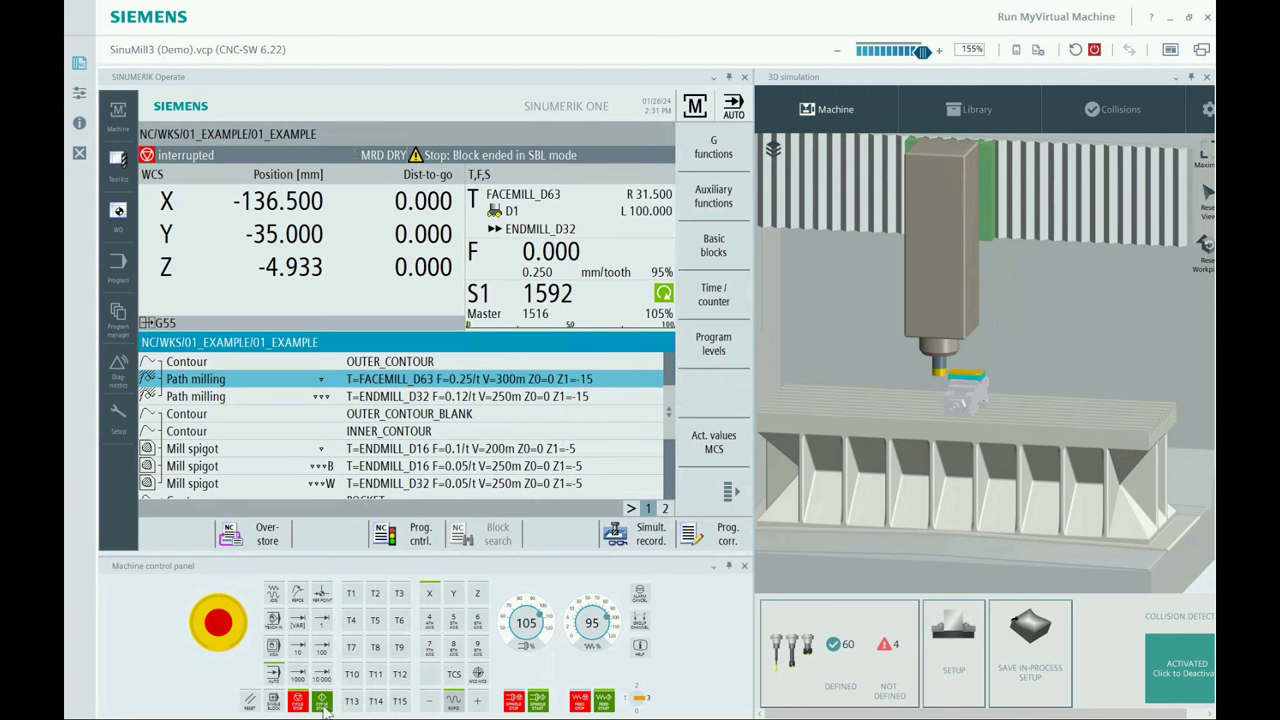
click(321, 701)
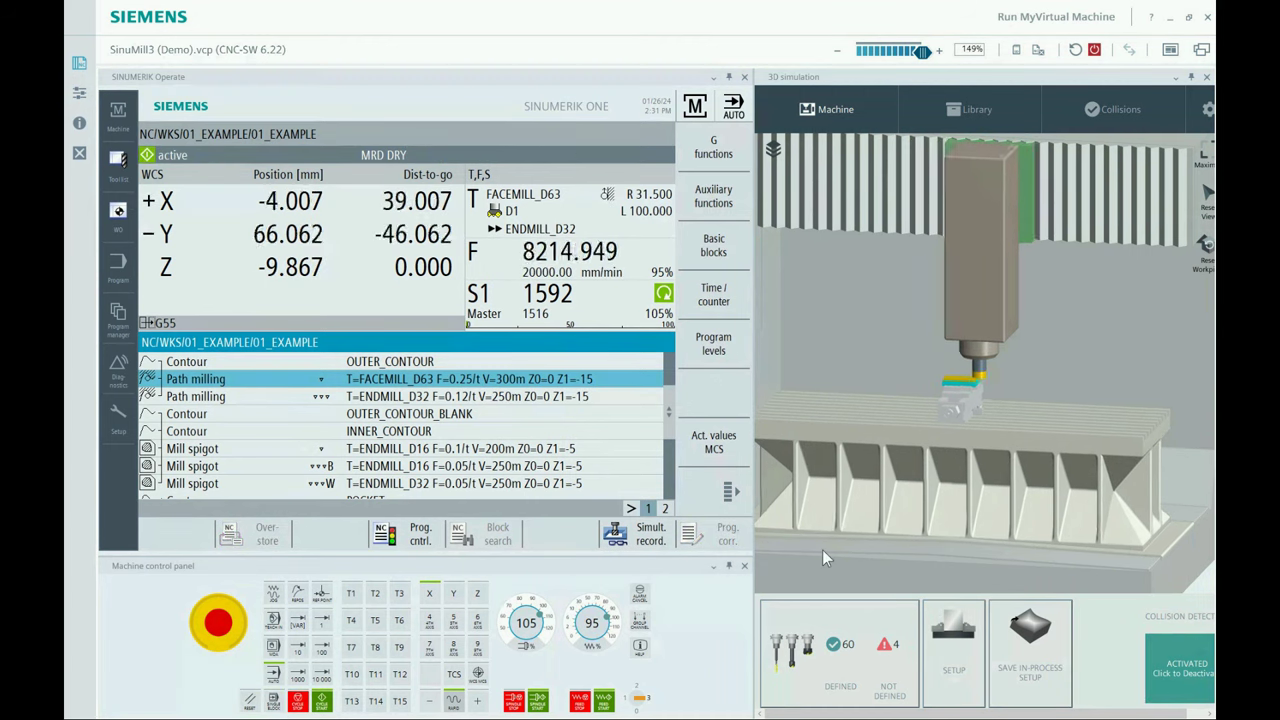
scroll(992, 419, up, 3)
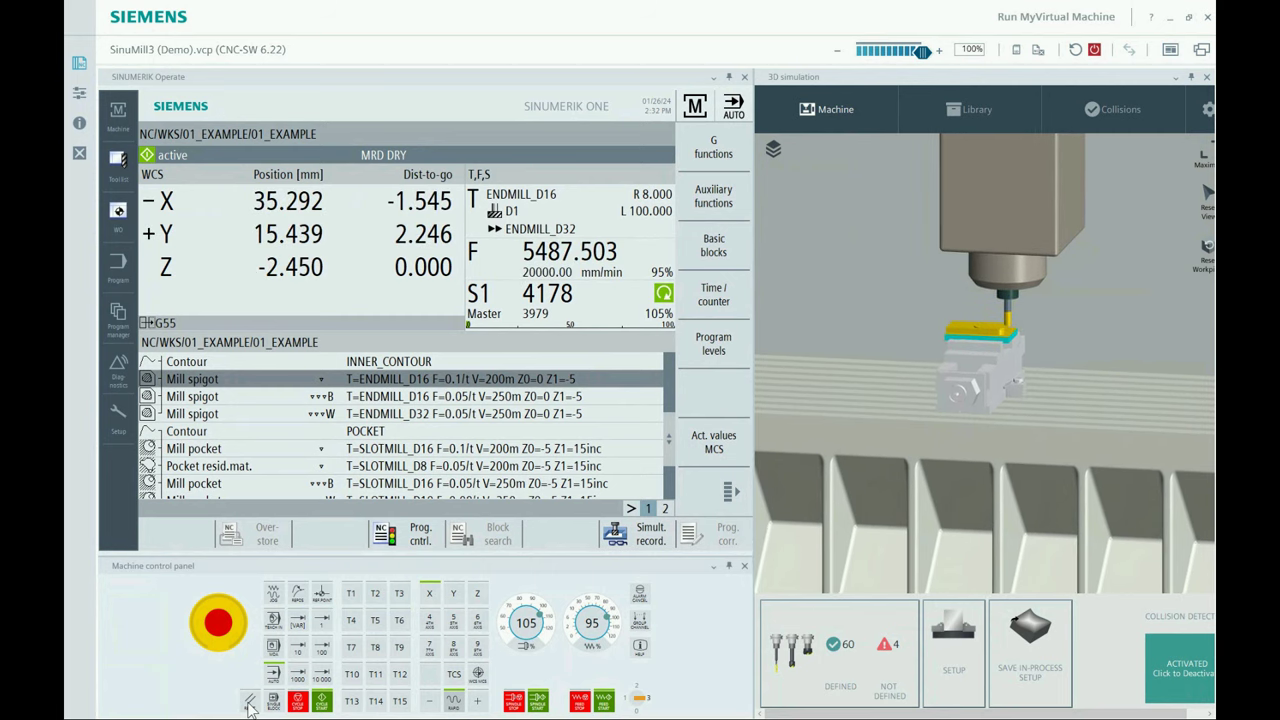
Reset the running program and, in JOG mode, retract the Z axis to about 185 mm above the workpiece.
click(250, 701)
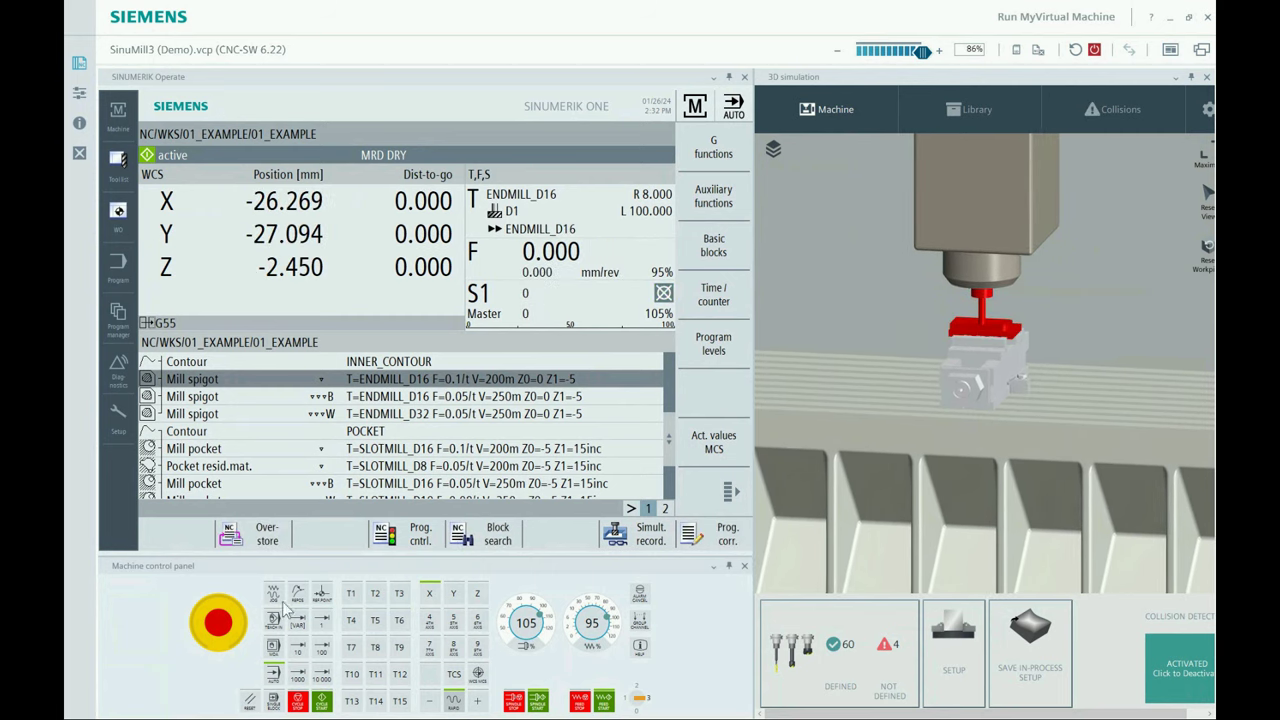
click(273, 594)
click(478, 702)
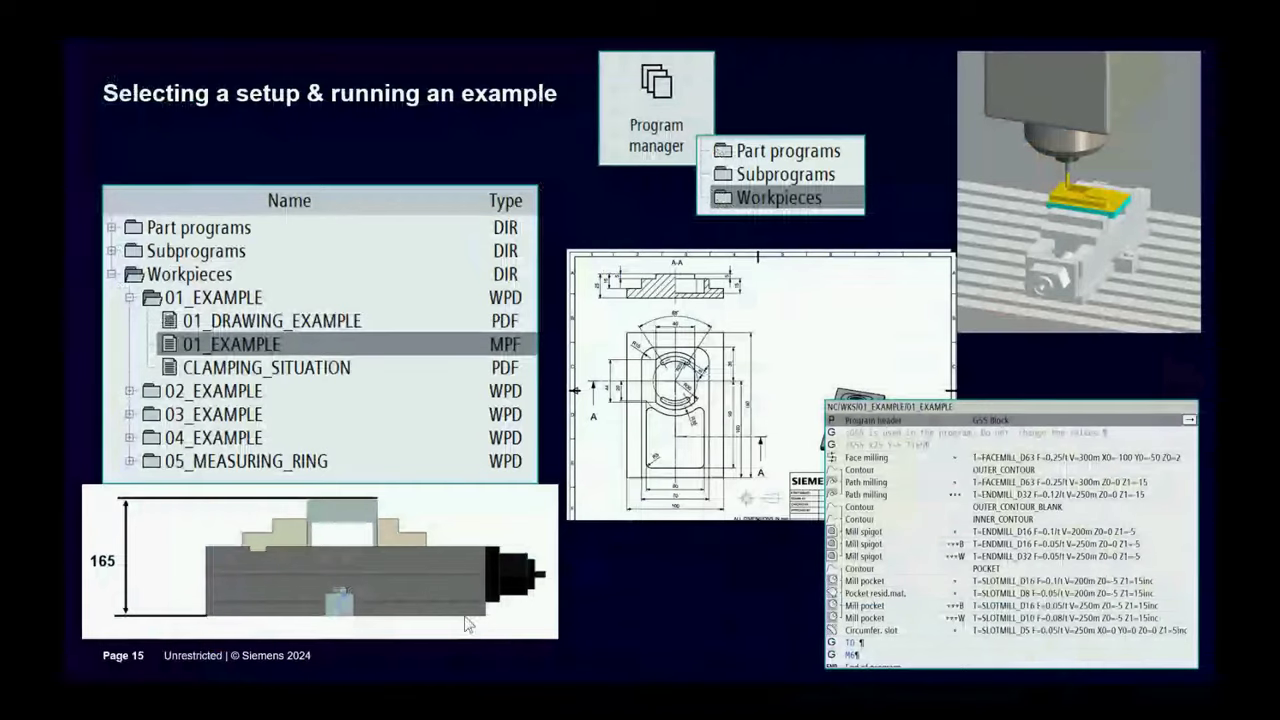
key(Right)
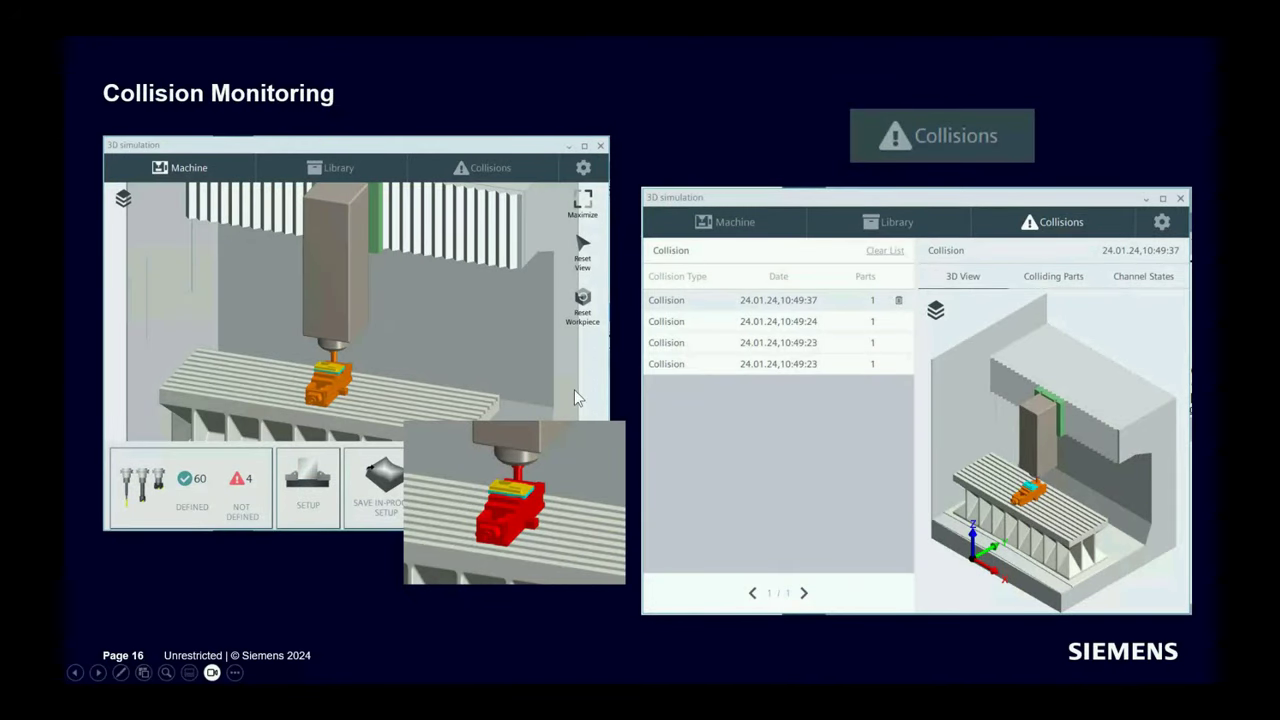
click(351, 370)
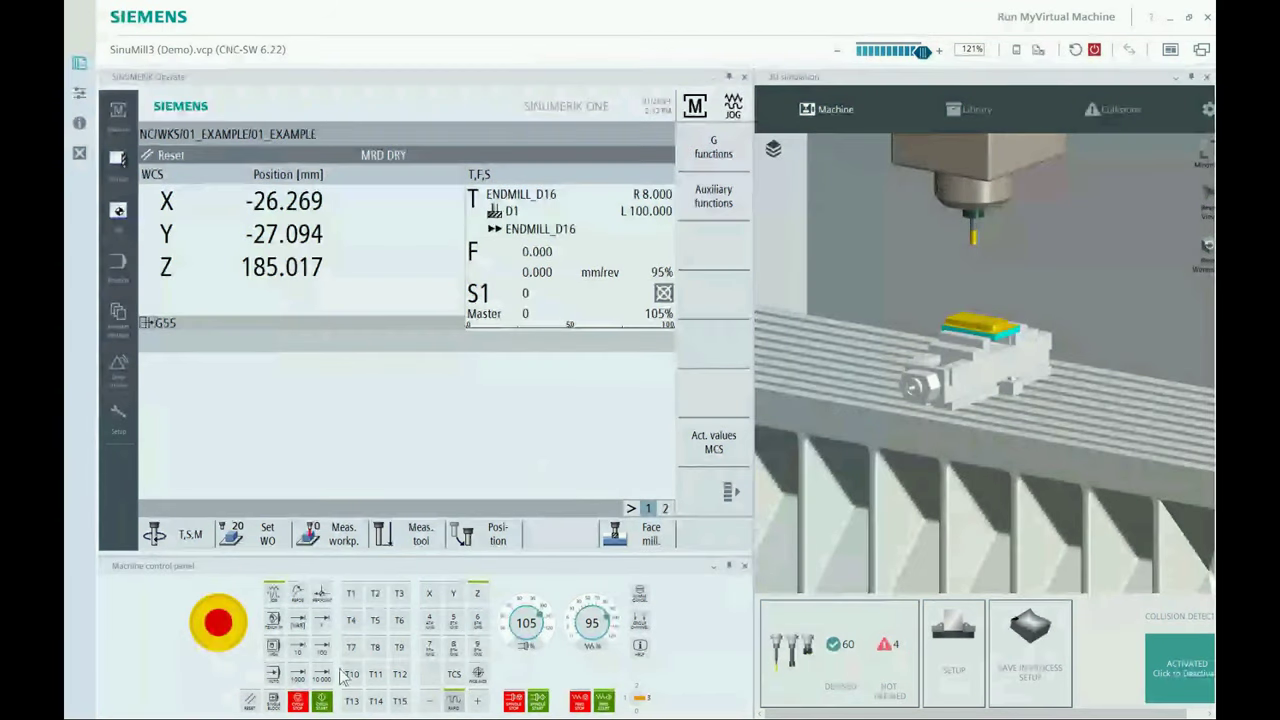
Jog the Z axis down into the workpiece to about Z -17.7 mm to provoke a collision, and start retracting the tool.
click(431, 702)
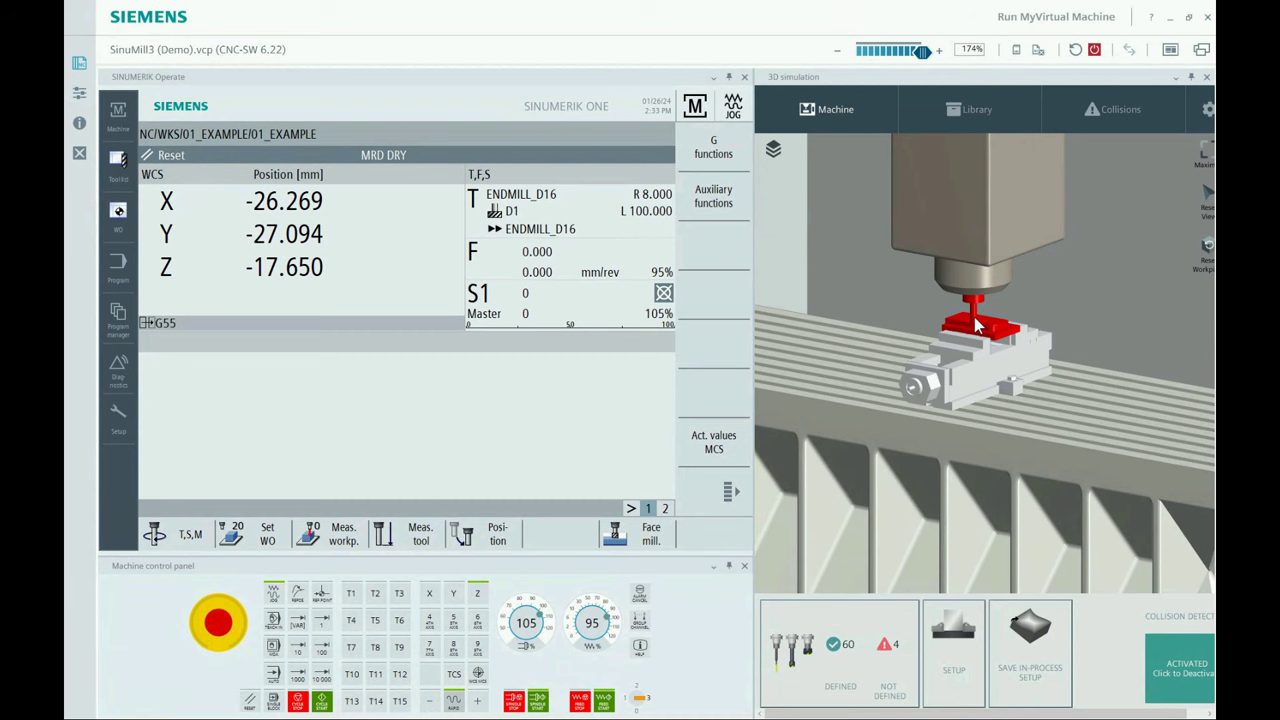
drag(1054, 715, 1108, 715)
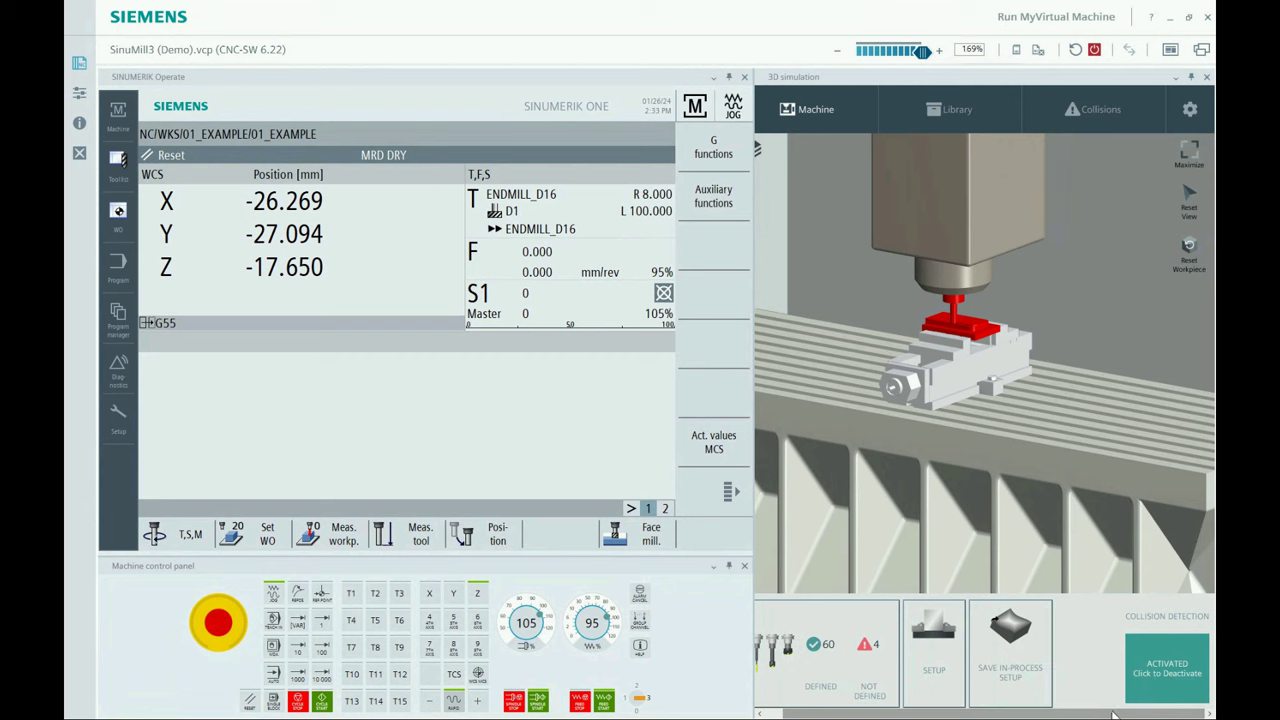
click(478, 700)
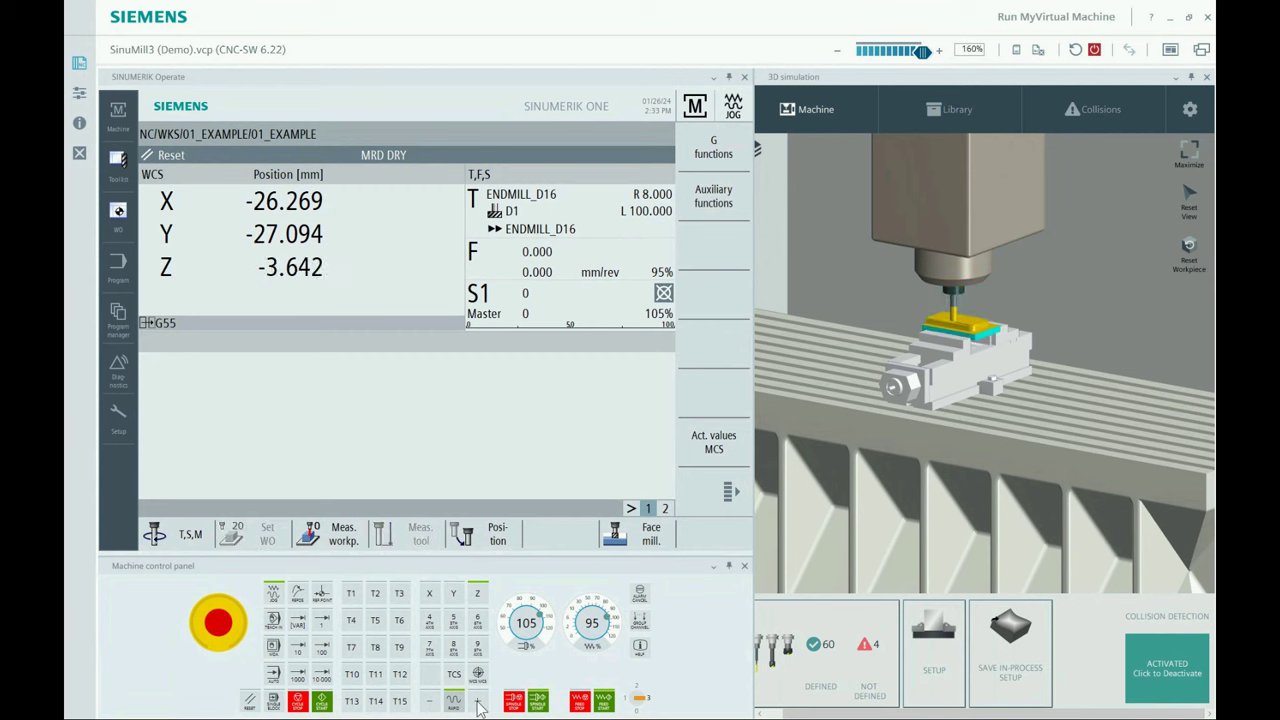
Set the feed override to 1% and jog Z slowly down onto the workpiece and back up to about Z 3 mm.
drag(606, 613, 578, 640)
click(428, 702)
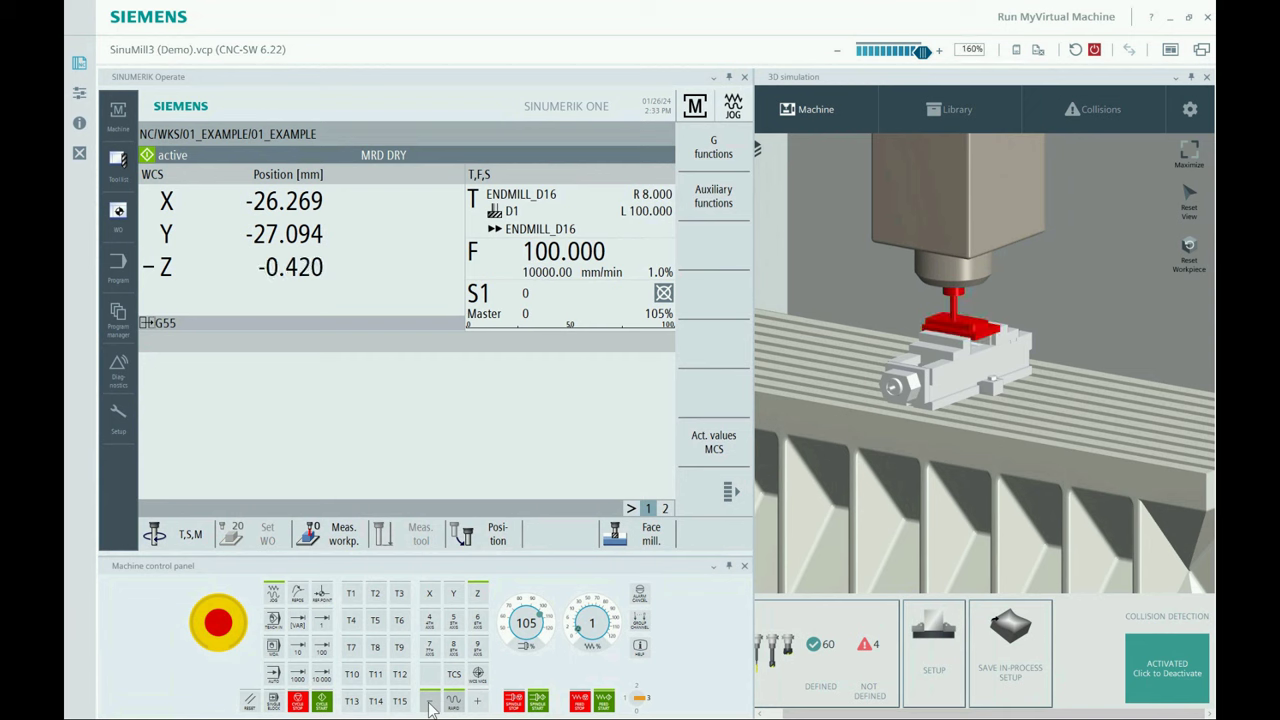
click(478, 703)
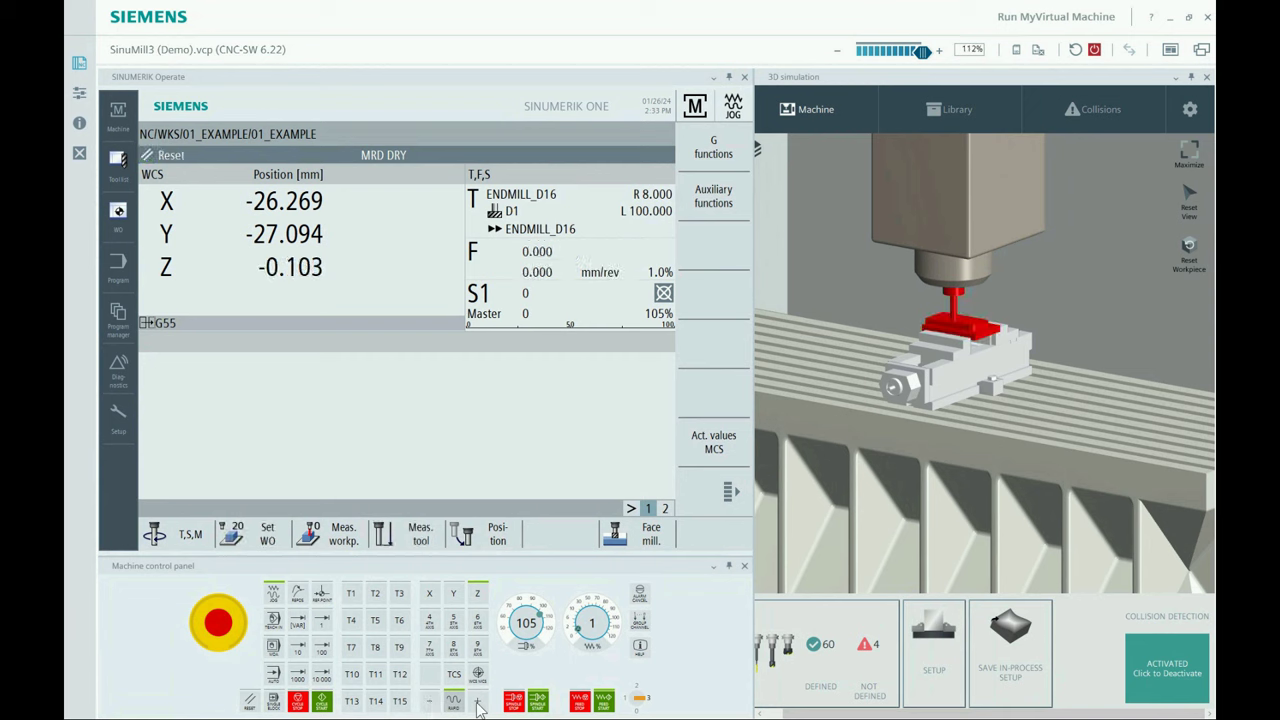
click(432, 702)
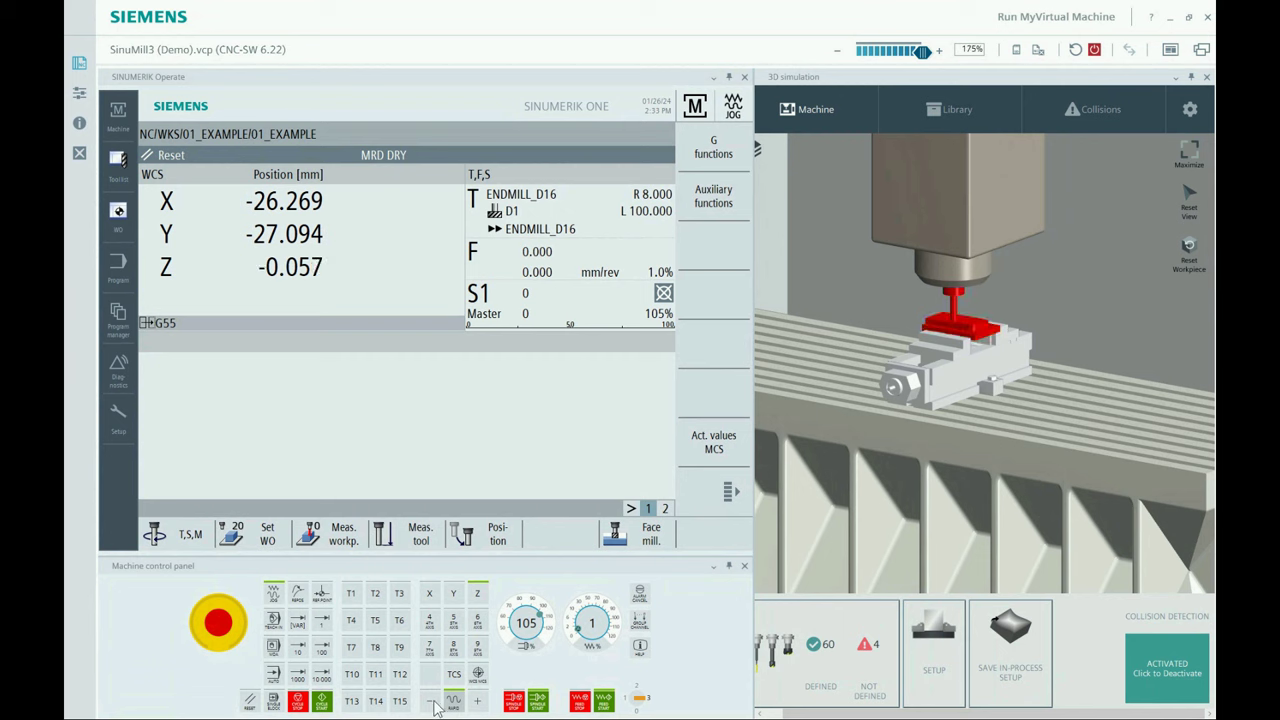
click(478, 702)
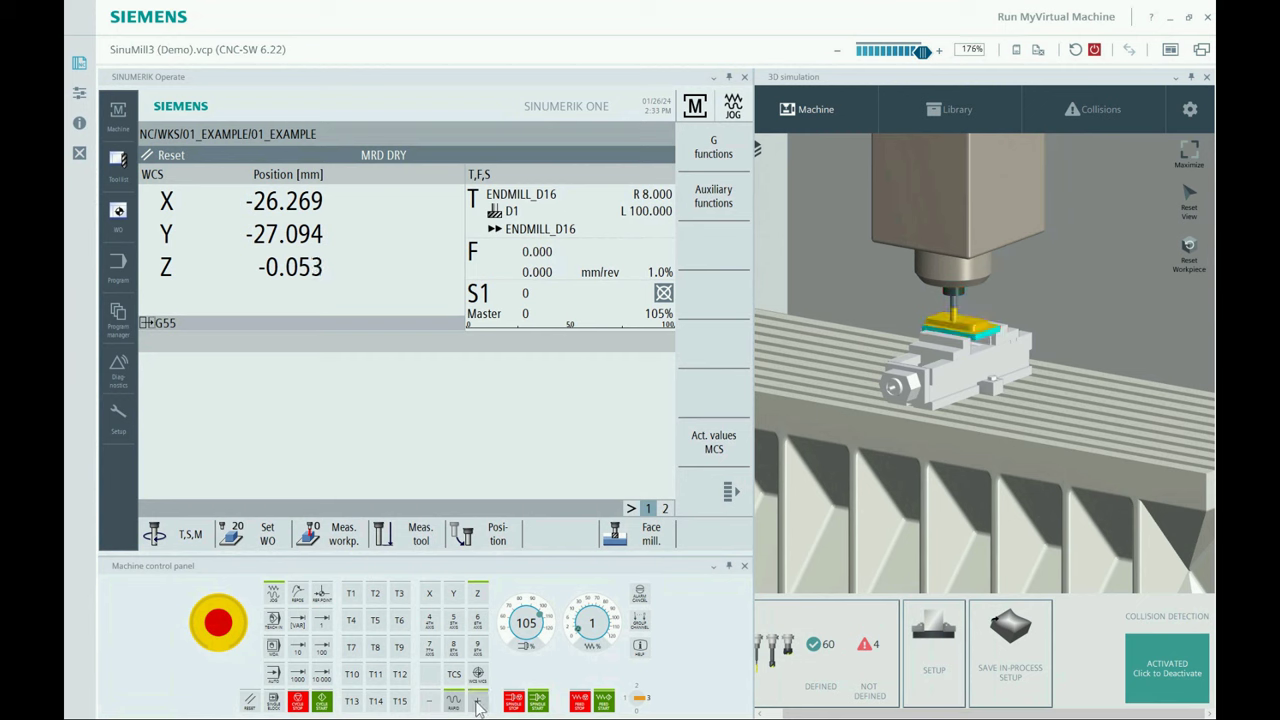
Raise the feed override to 4% and retract the Z axis to about 21.7 mm above the workpiece.
scroll(592, 632, up, 2)
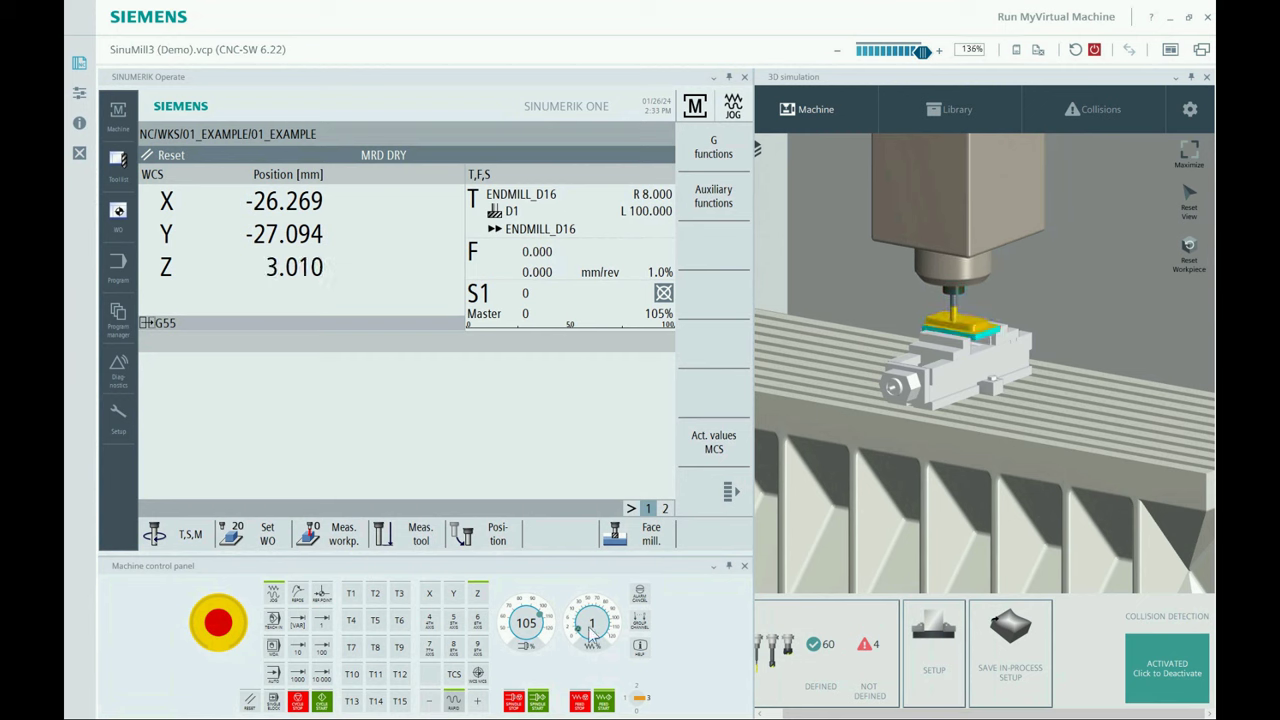
click(478, 702)
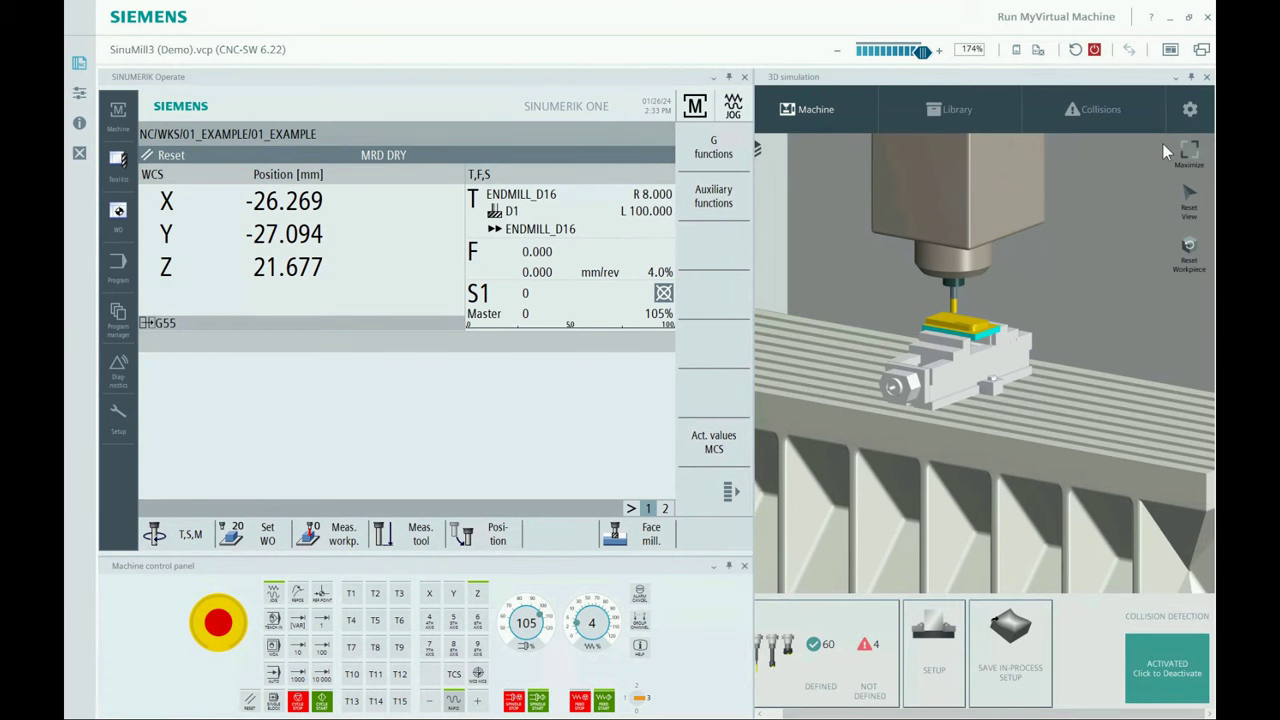
Open the collision log and examine the most recent collision entry and its 3D view.
click(1100, 110)
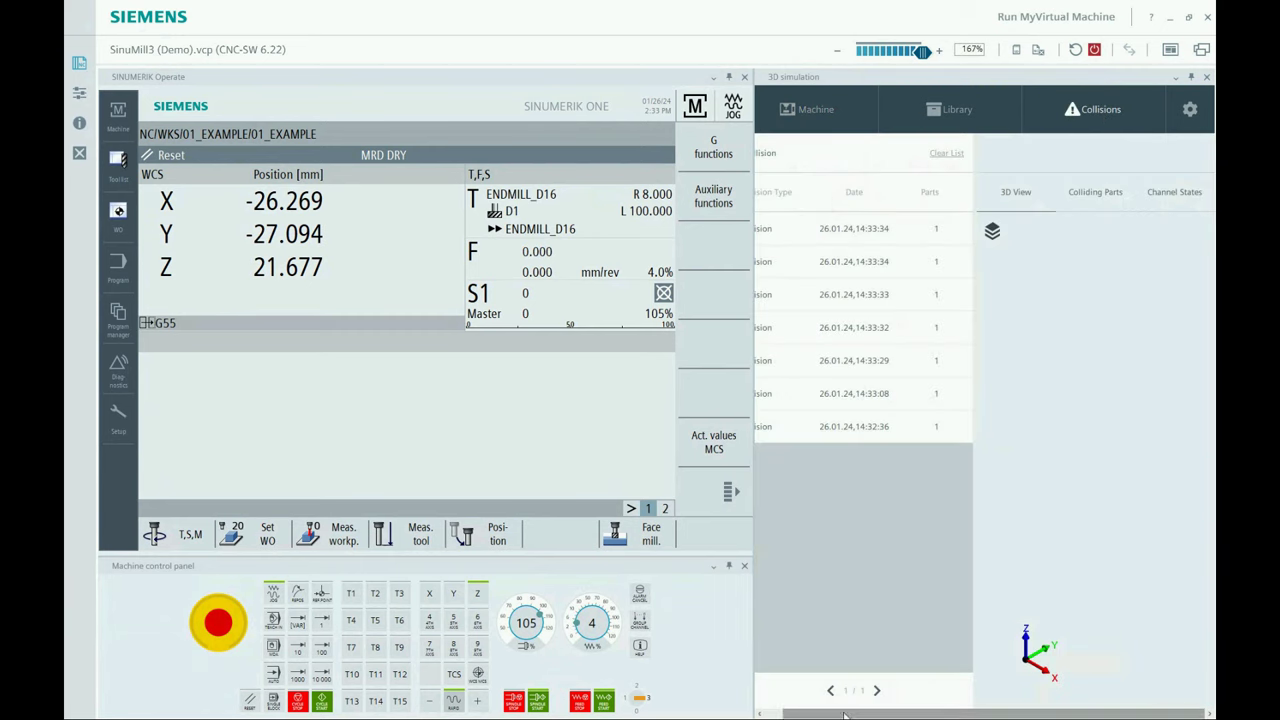
drag(848, 711, 828, 711)
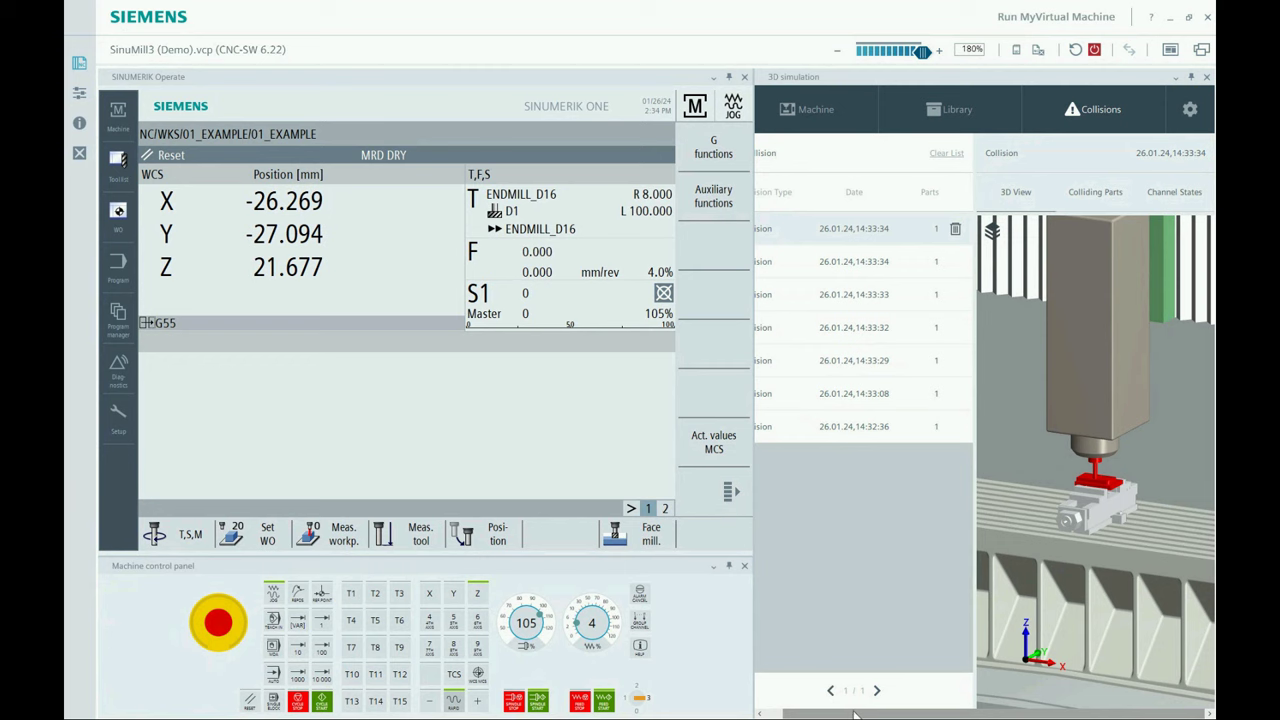
drag(855, 713, 830, 715)
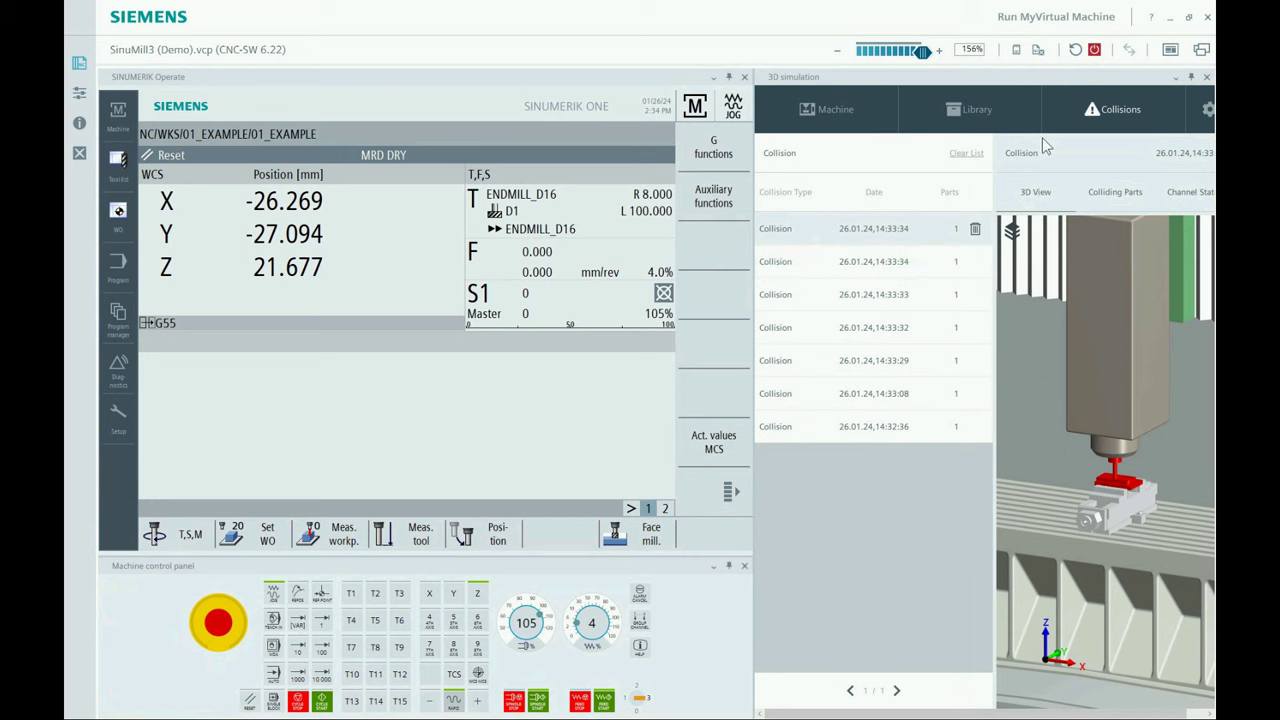
Return the 3D simulation from the collision log to the machine view.
click(820, 111)
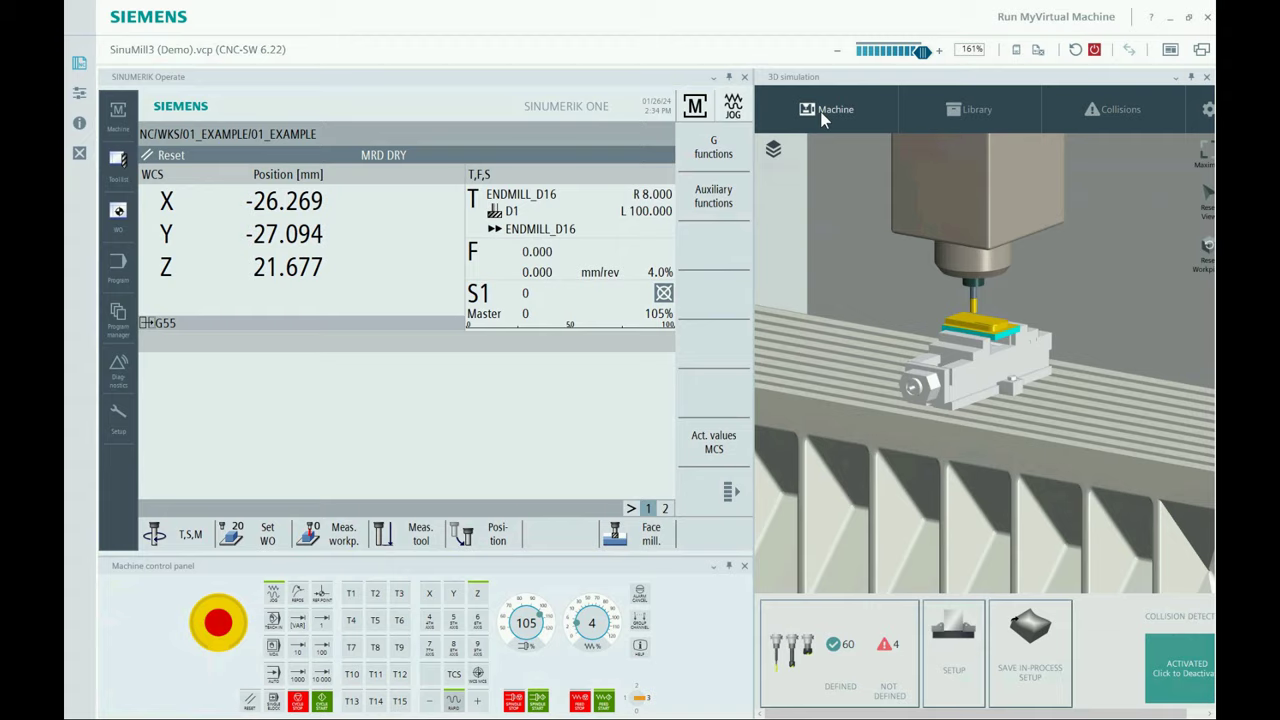
key(alt+Tab)
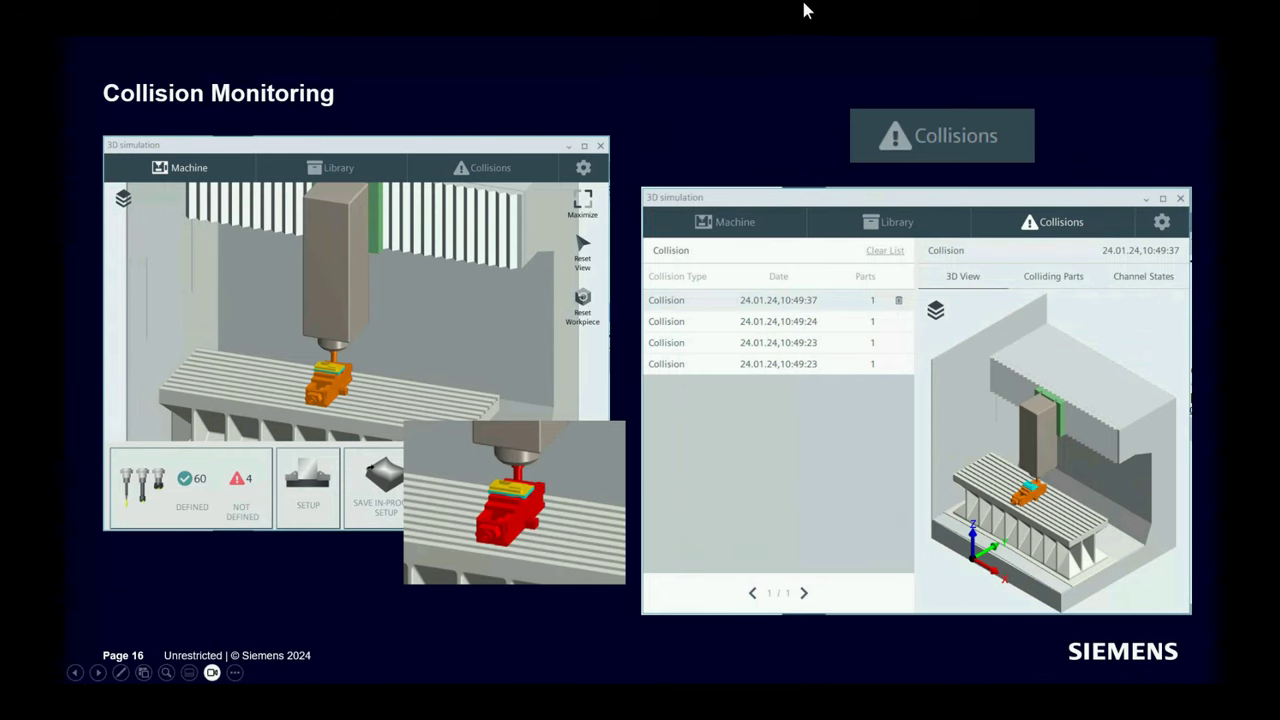
key(Right)
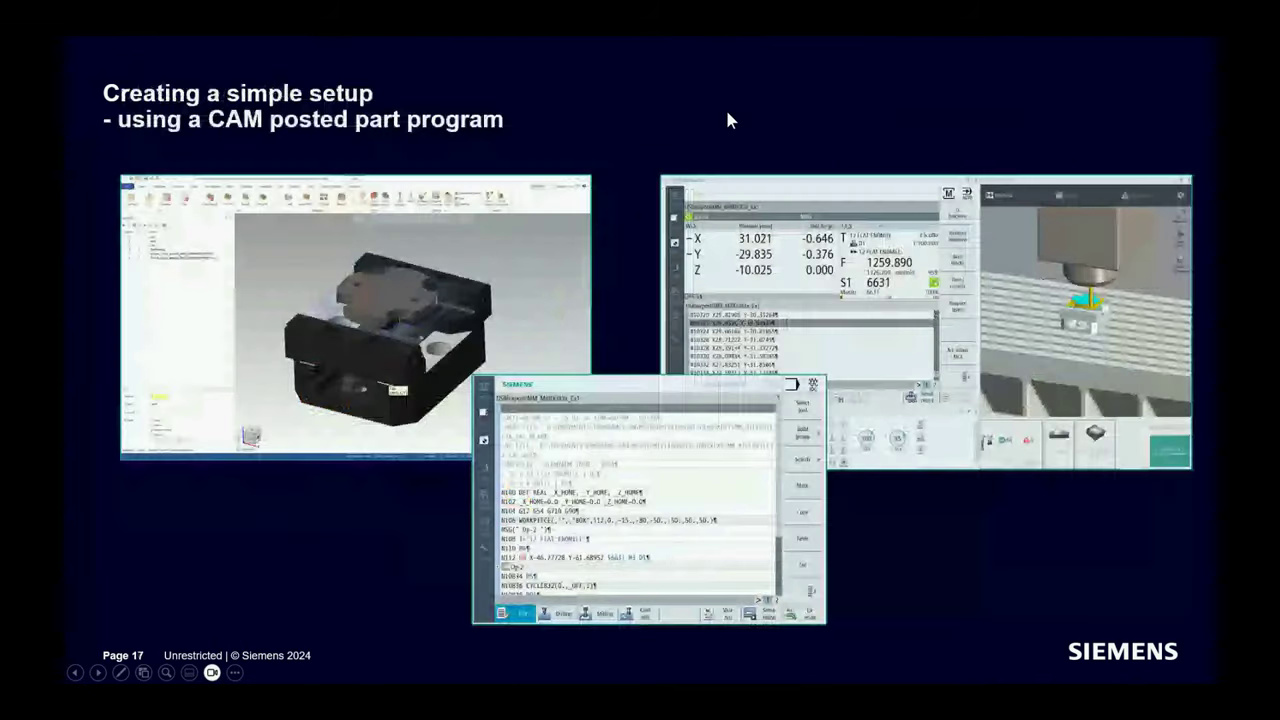
key(Right)
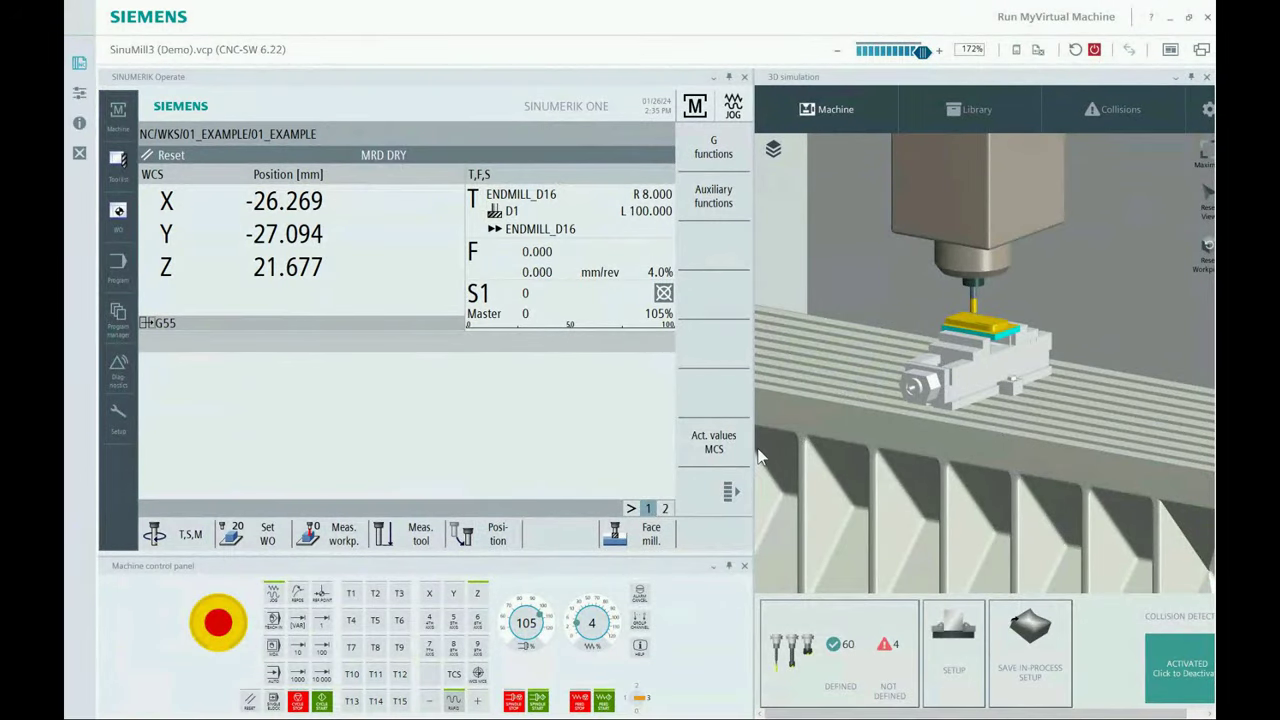
Raise the feed override to 80% and retract the Z axis to about 208.6 mm above the workpiece.
click(479, 701)
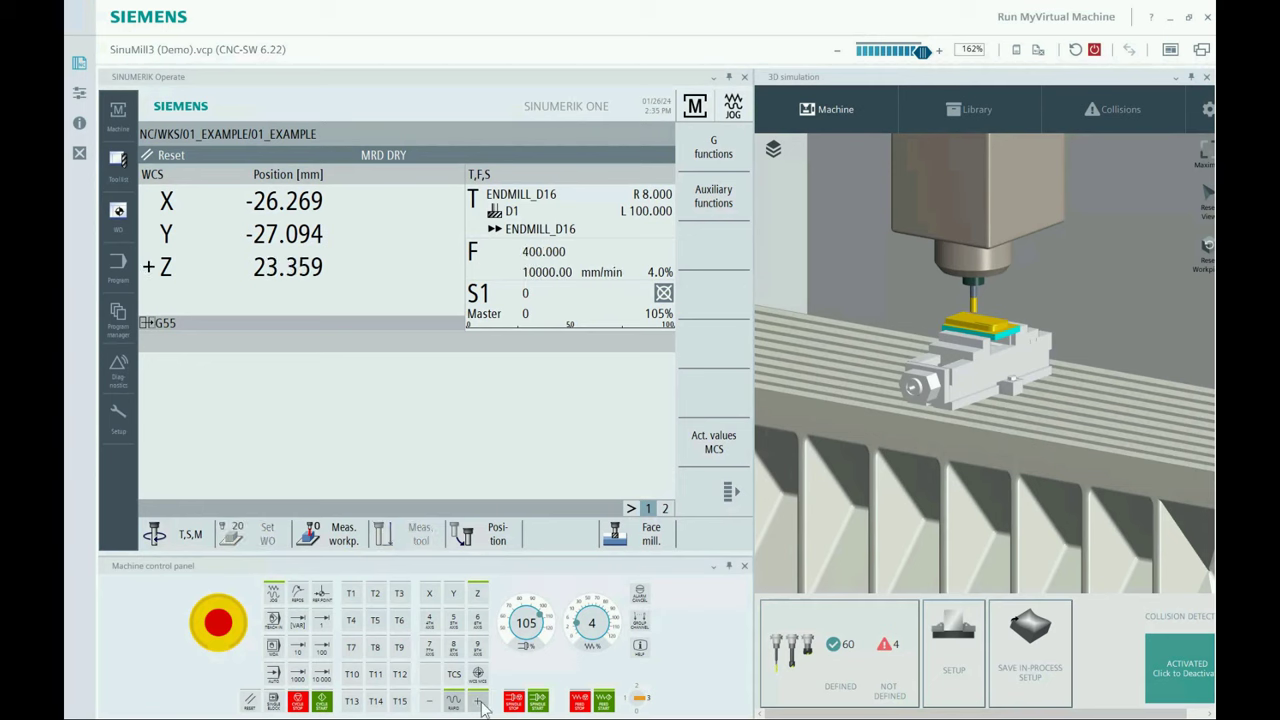
click(479, 701)
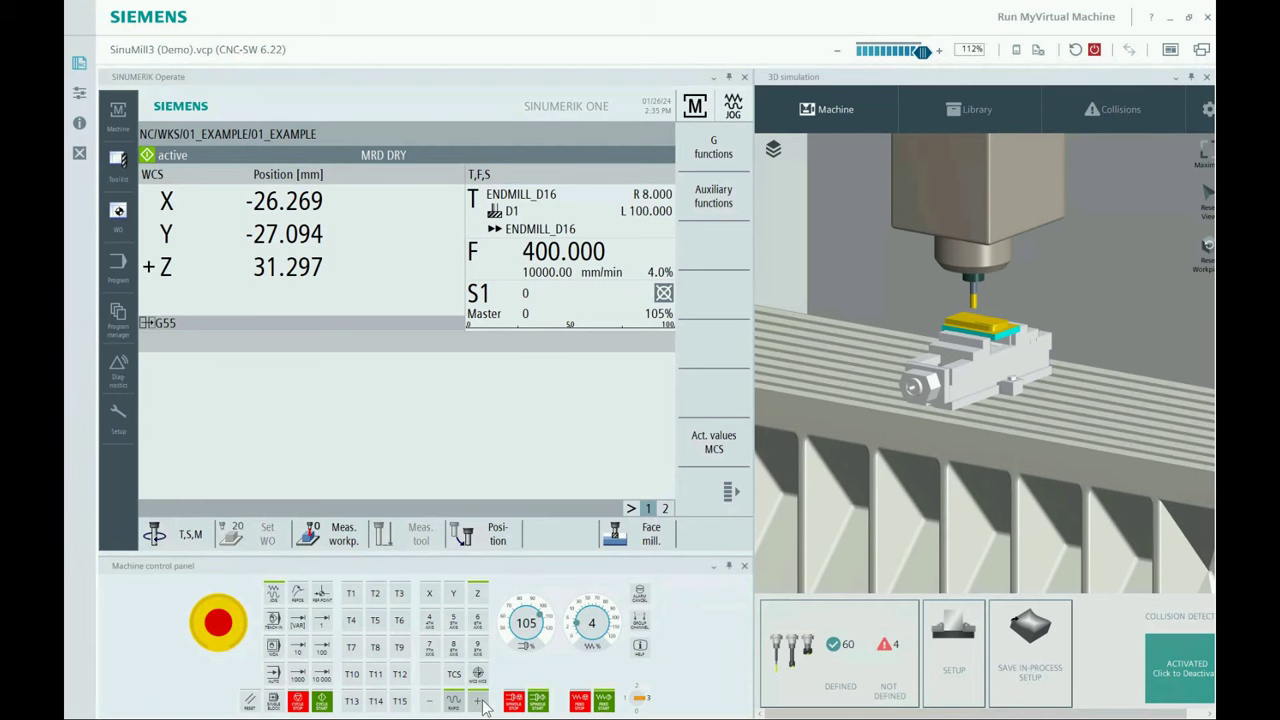
click(479, 701)
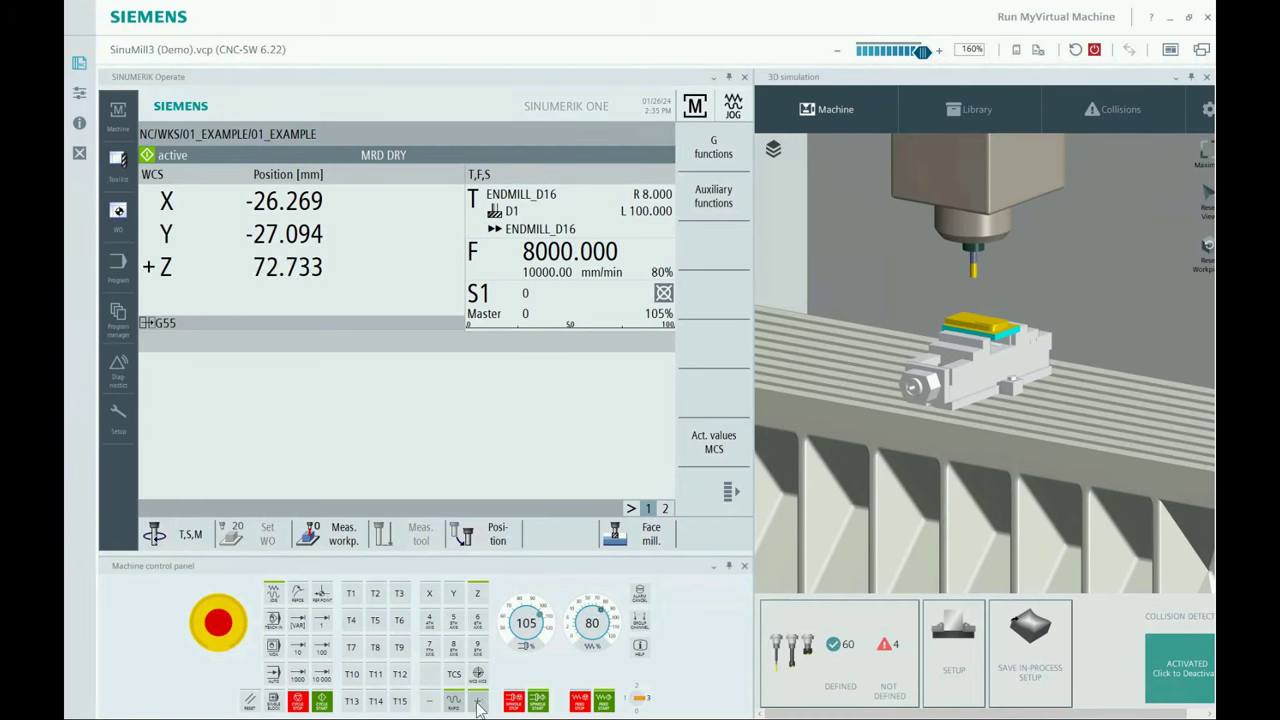
scroll(995, 423, down, 3)
drag(1002, 423, 1007, 438)
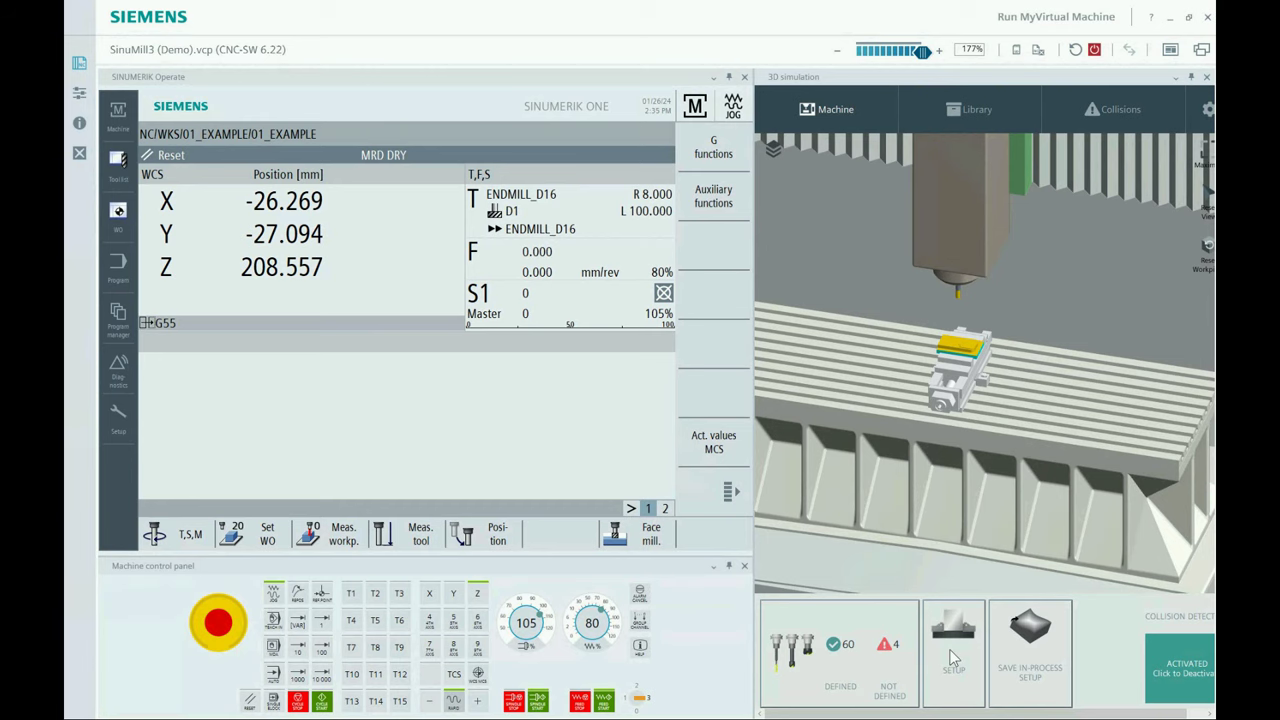
Remove the 01_example setup from the machine table and return to the machine view.
click(953, 657)
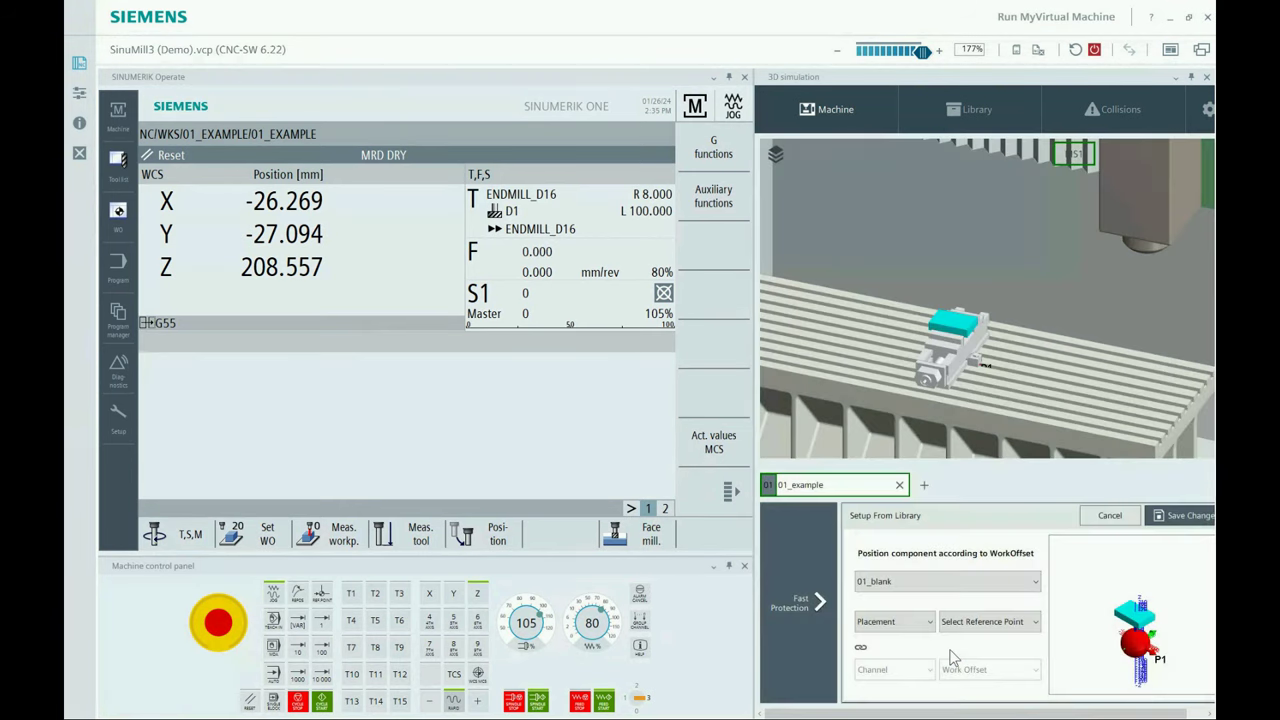
click(899, 485)
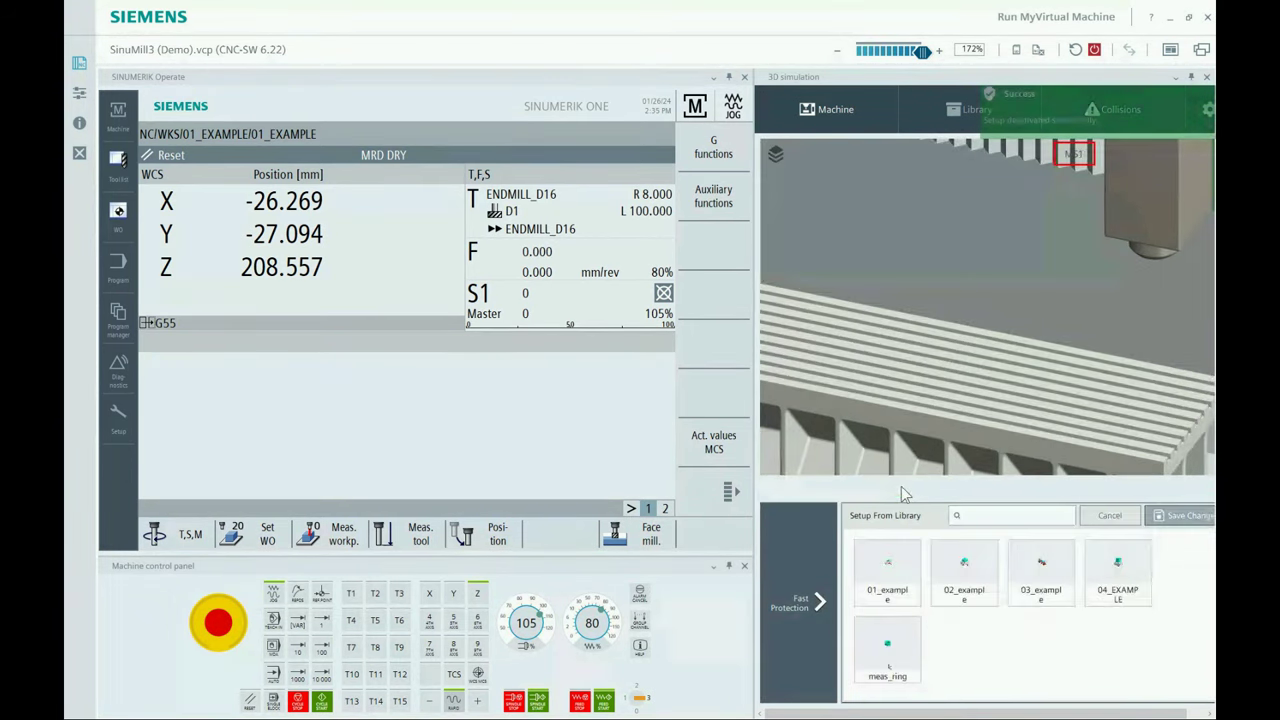
click(827, 112)
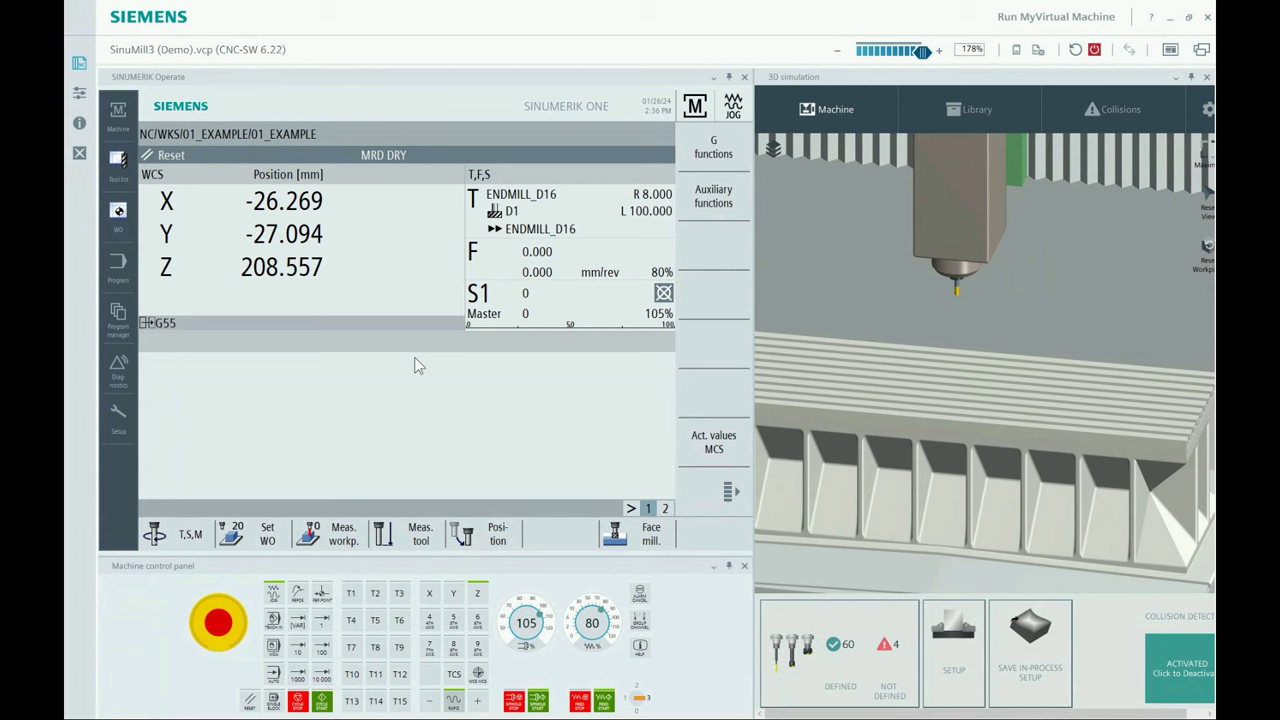
Open the program MM_MillDrill3x_Ex1 from the RMVM Demo Webinar folder on the USB drive.
click(120, 322)
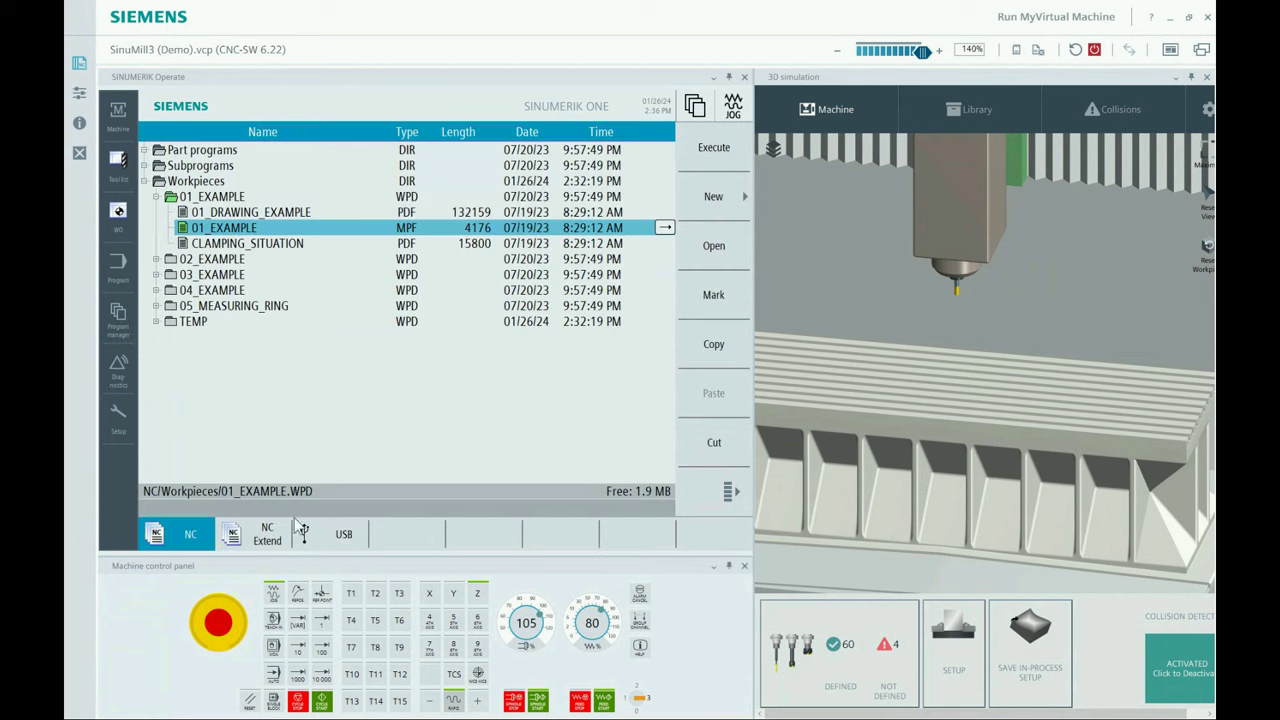
click(342, 535)
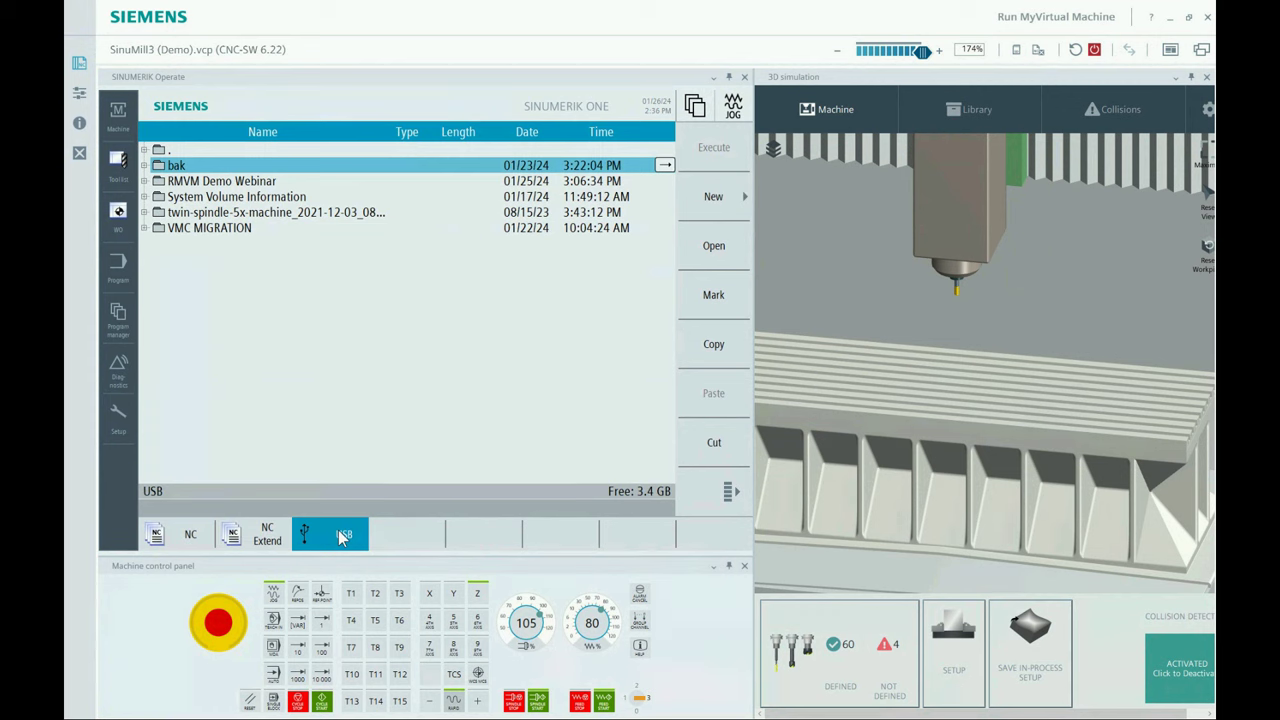
double_click(241, 184)
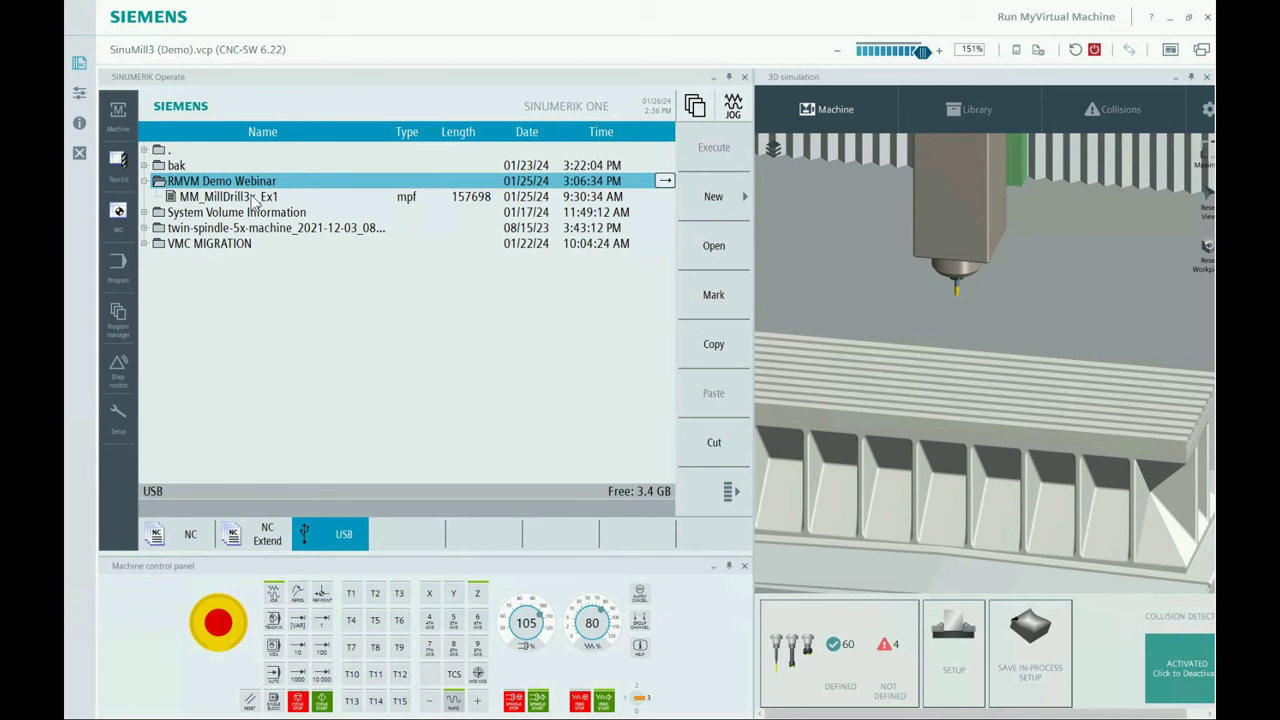
click(253, 199)
double_click(253, 199)
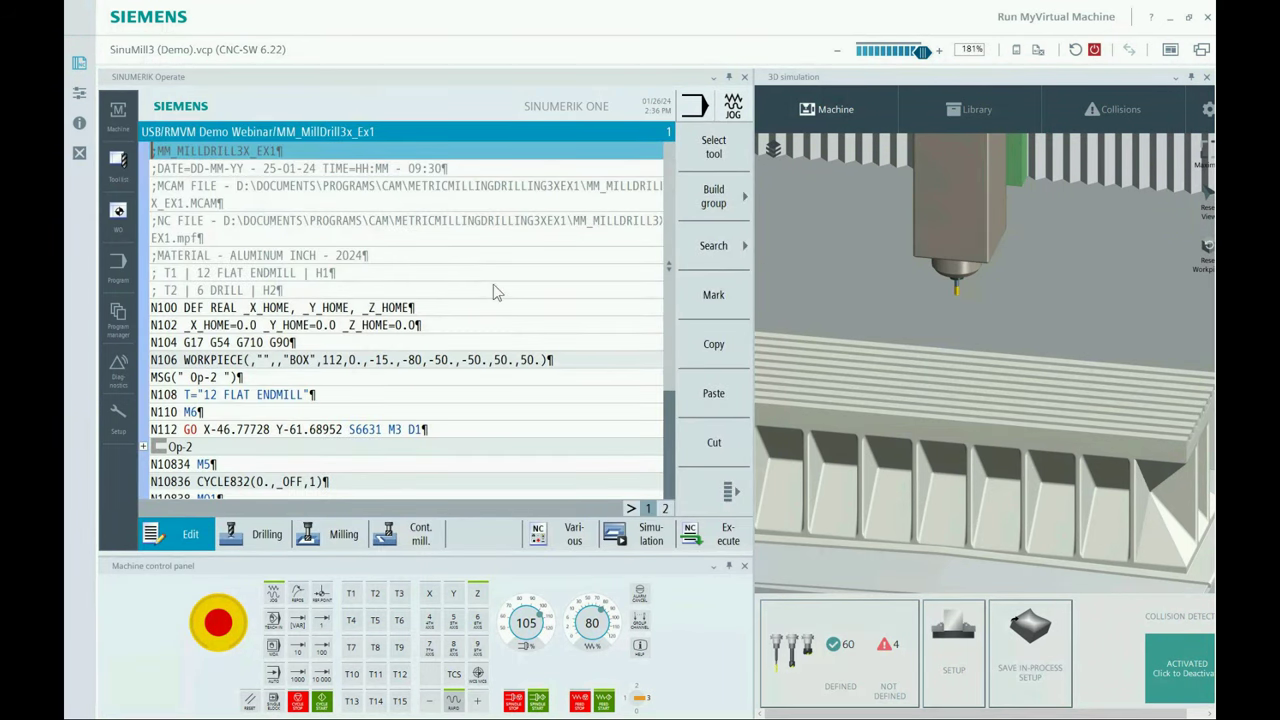
Review the USB program's code, run its graphical simulation and return to the editor.
scroll(493, 284, down, 3)
scroll(493, 284, up, 3)
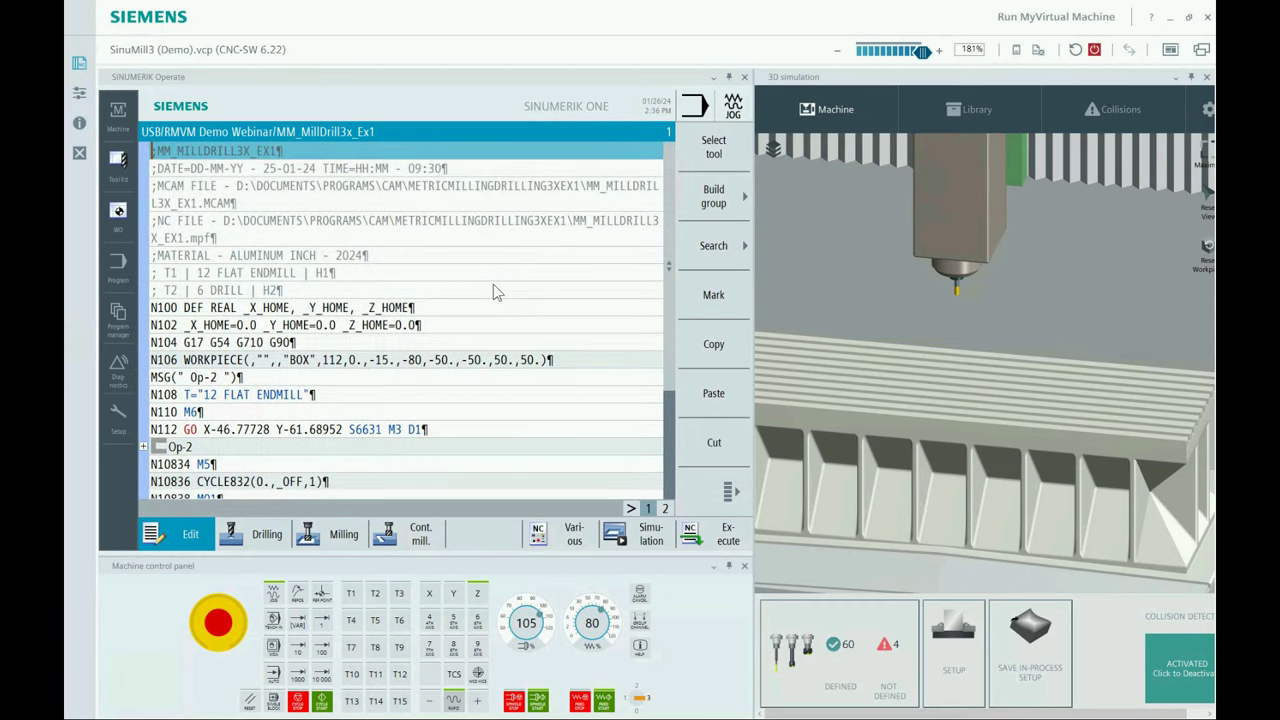
click(640, 537)
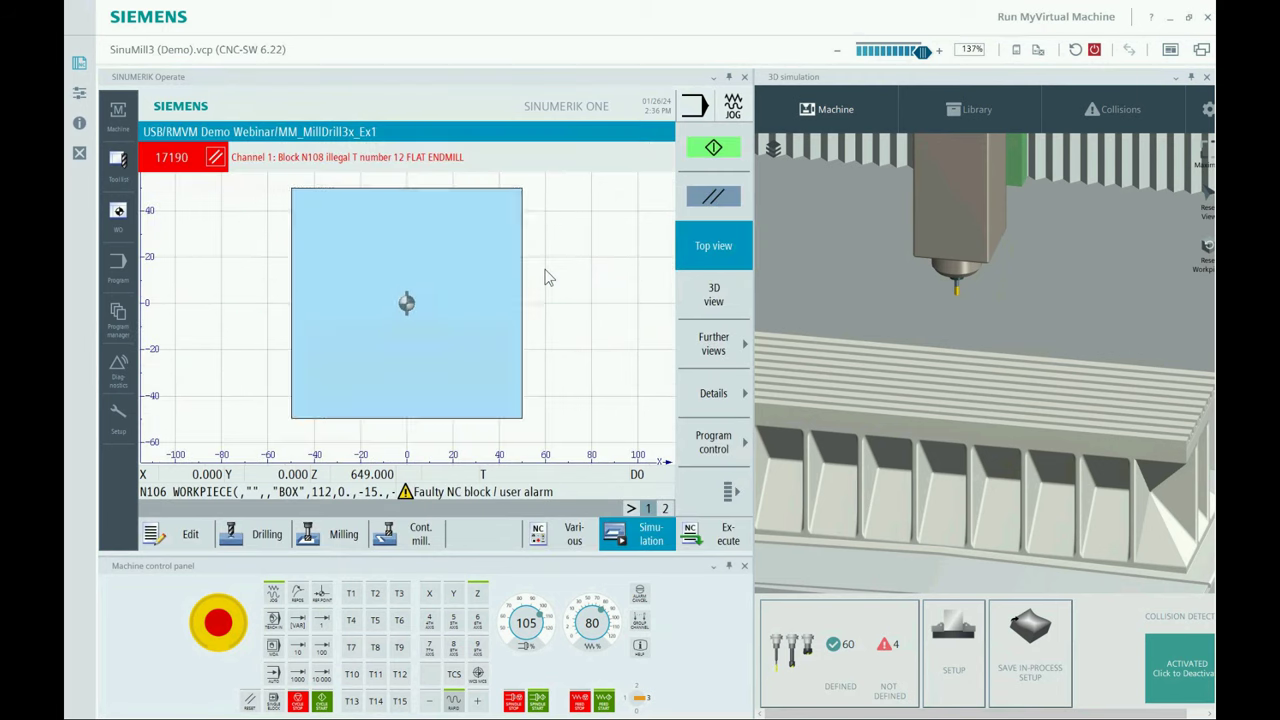
click(191, 537)
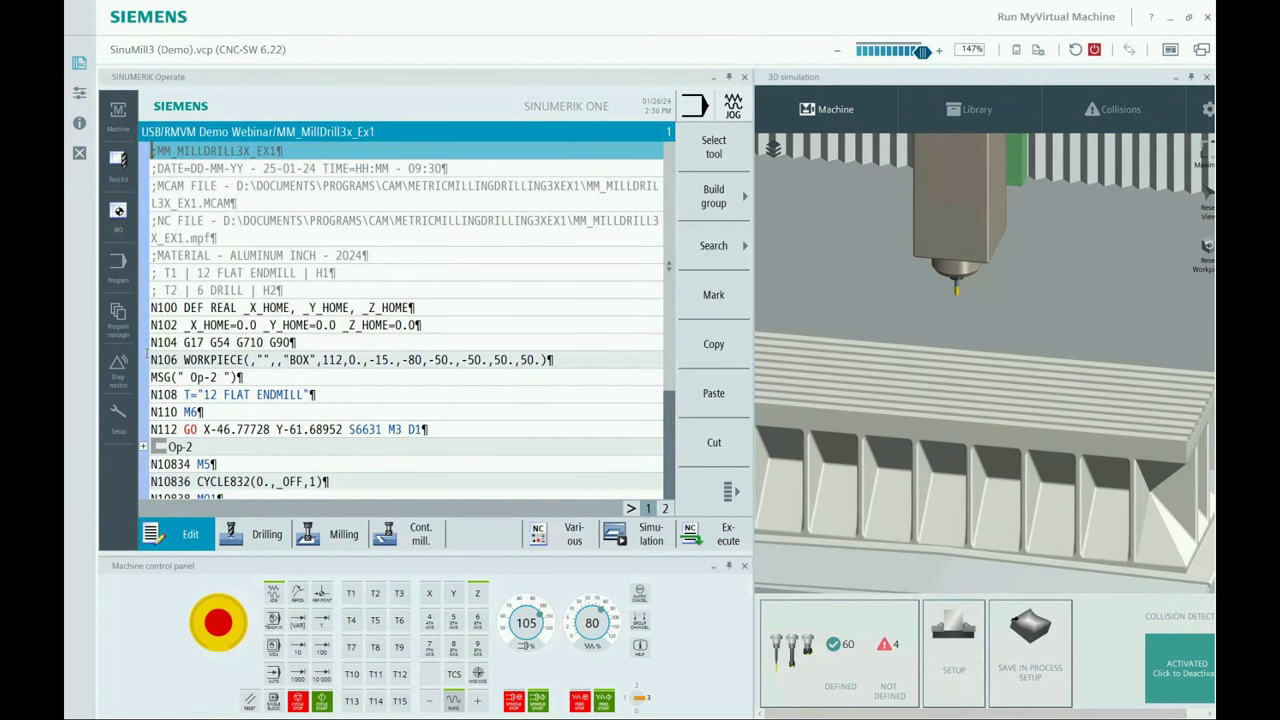
Copy MM_MillDrill3x_Ex1 from the USB drive into the Part programs directory of the NC memory.
click(118, 315)
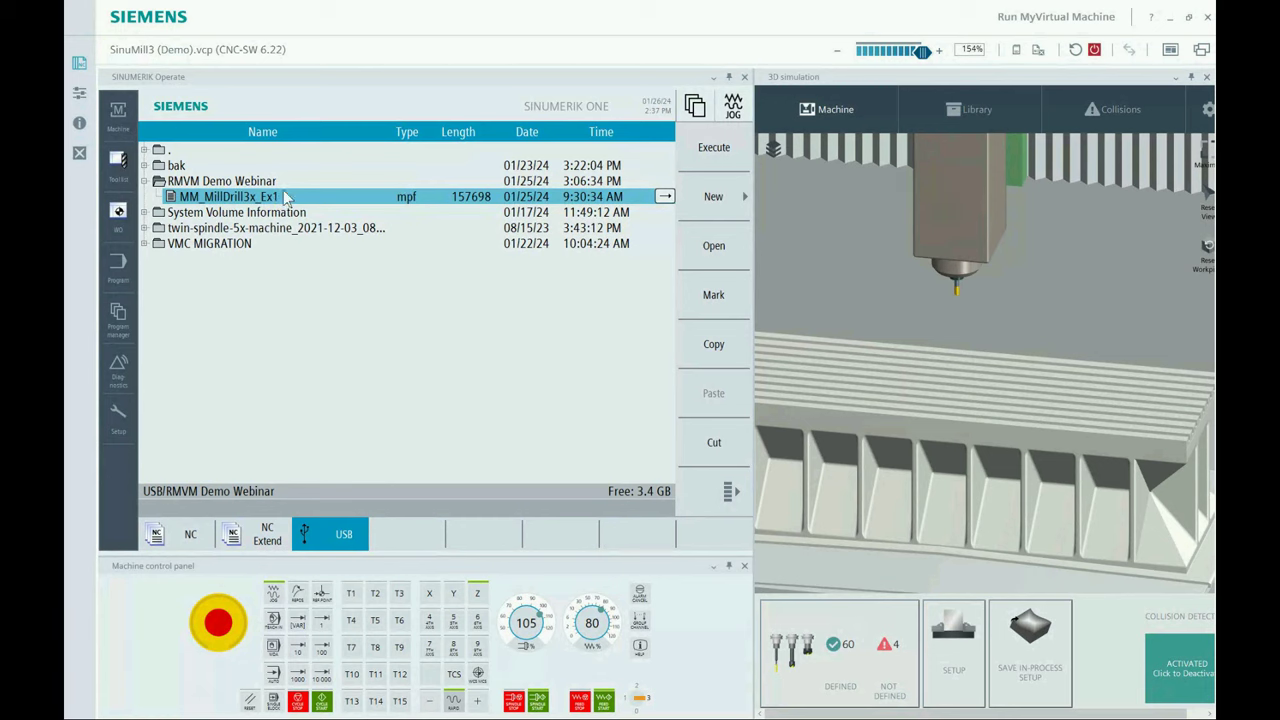
click(724, 347)
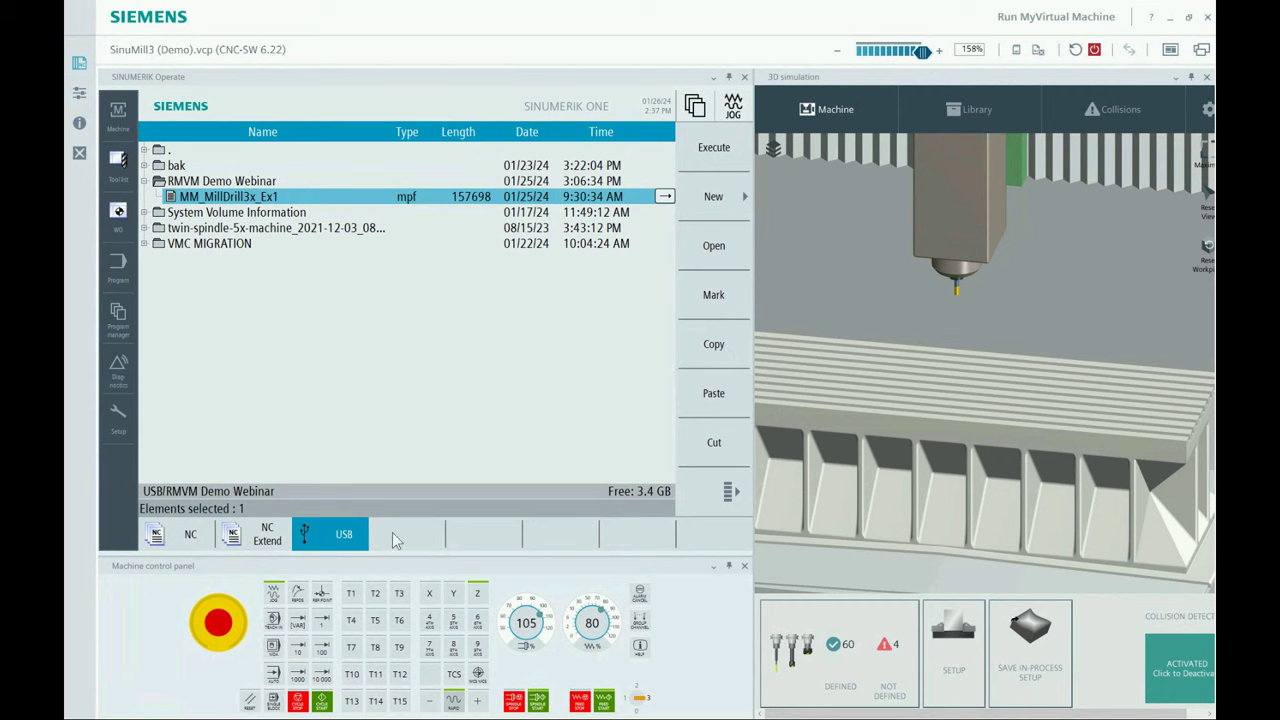
click(176, 540)
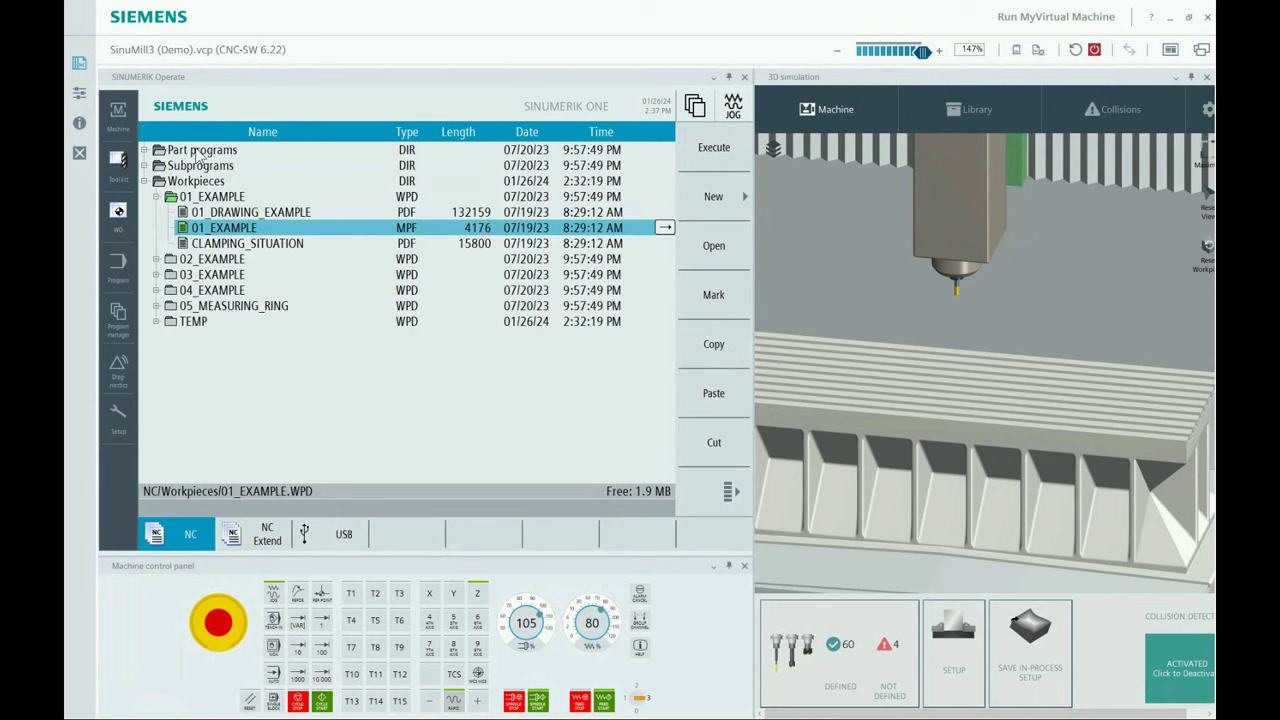
click(200, 150)
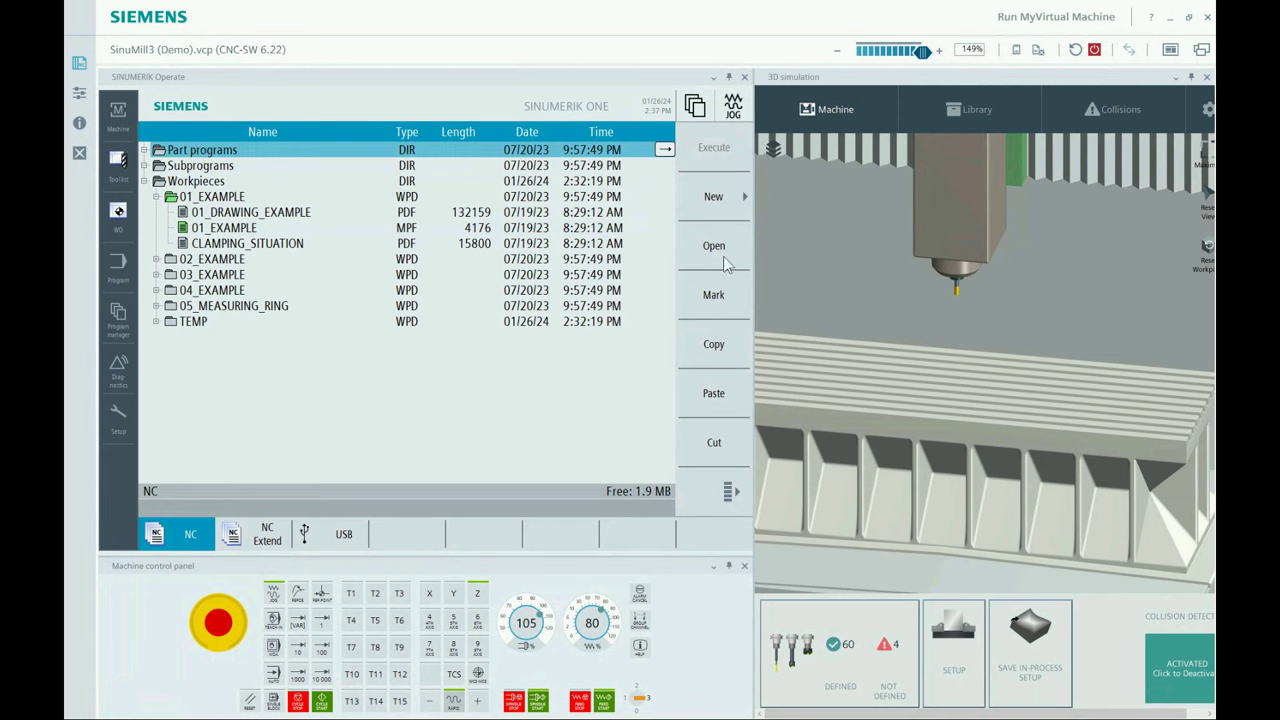
click(710, 393)
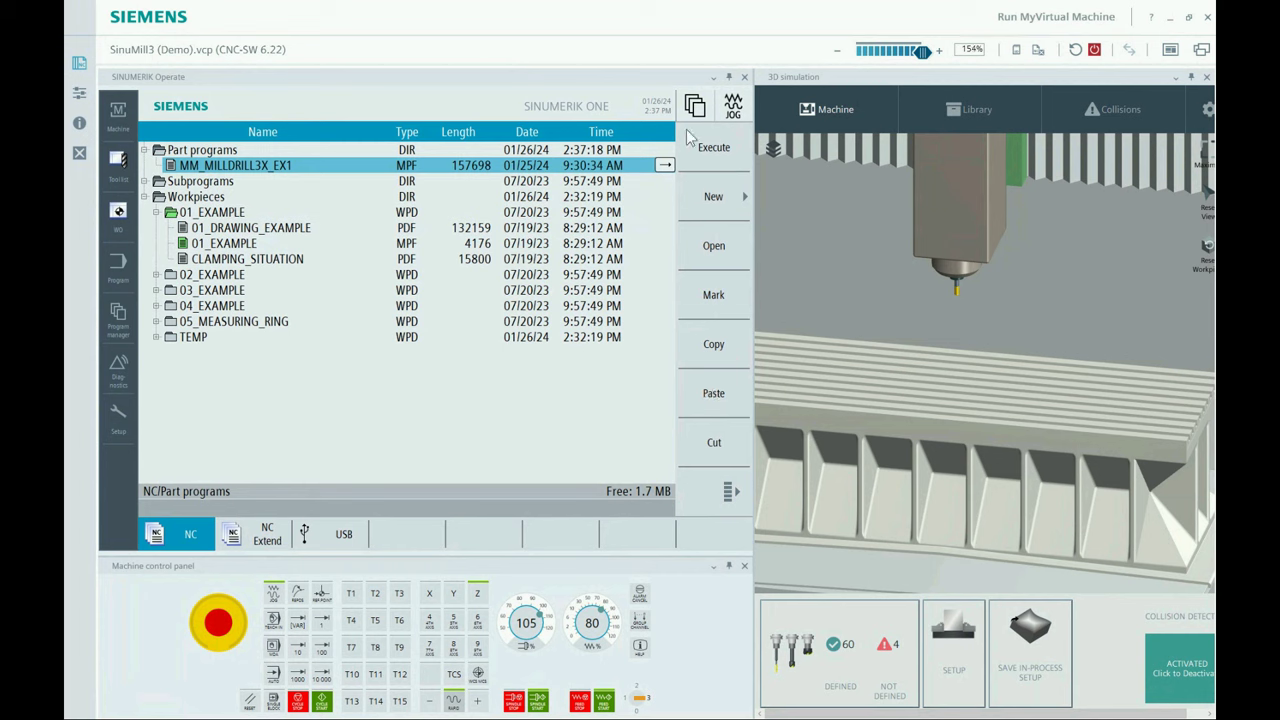
Open the copied program in the Part programs directory, simulate it and return to its code.
click(665, 168)
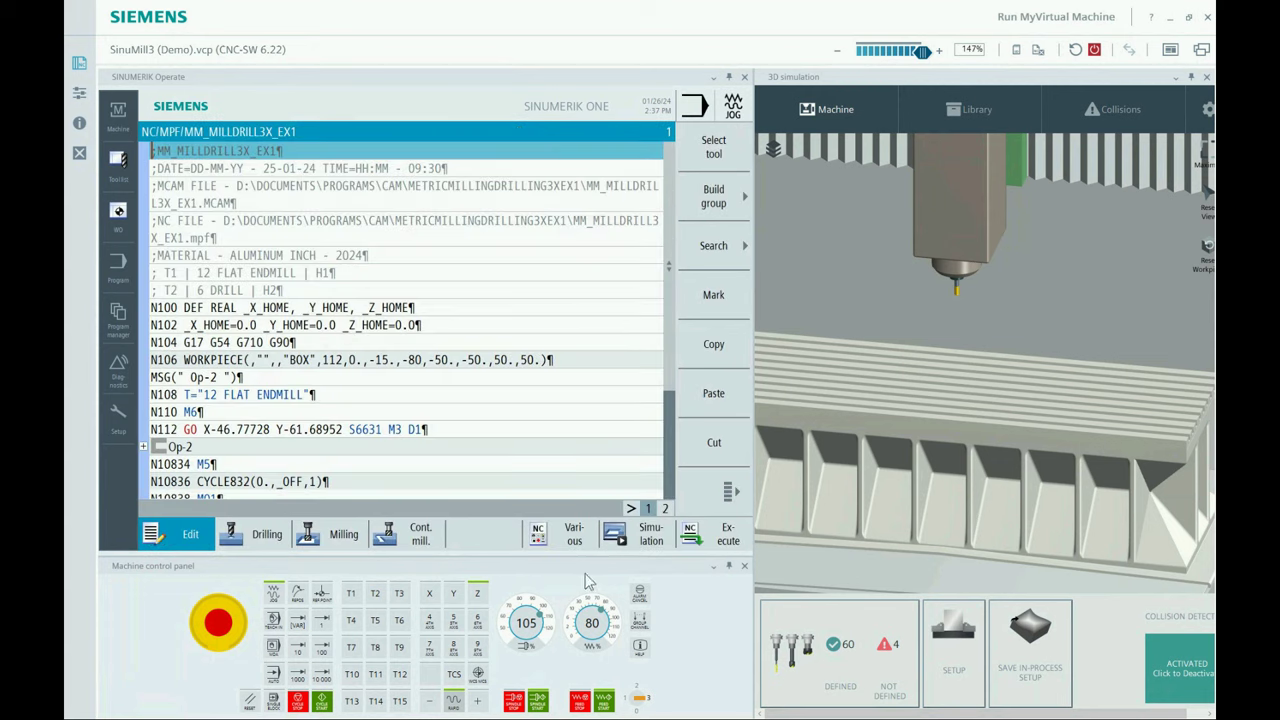
click(650, 538)
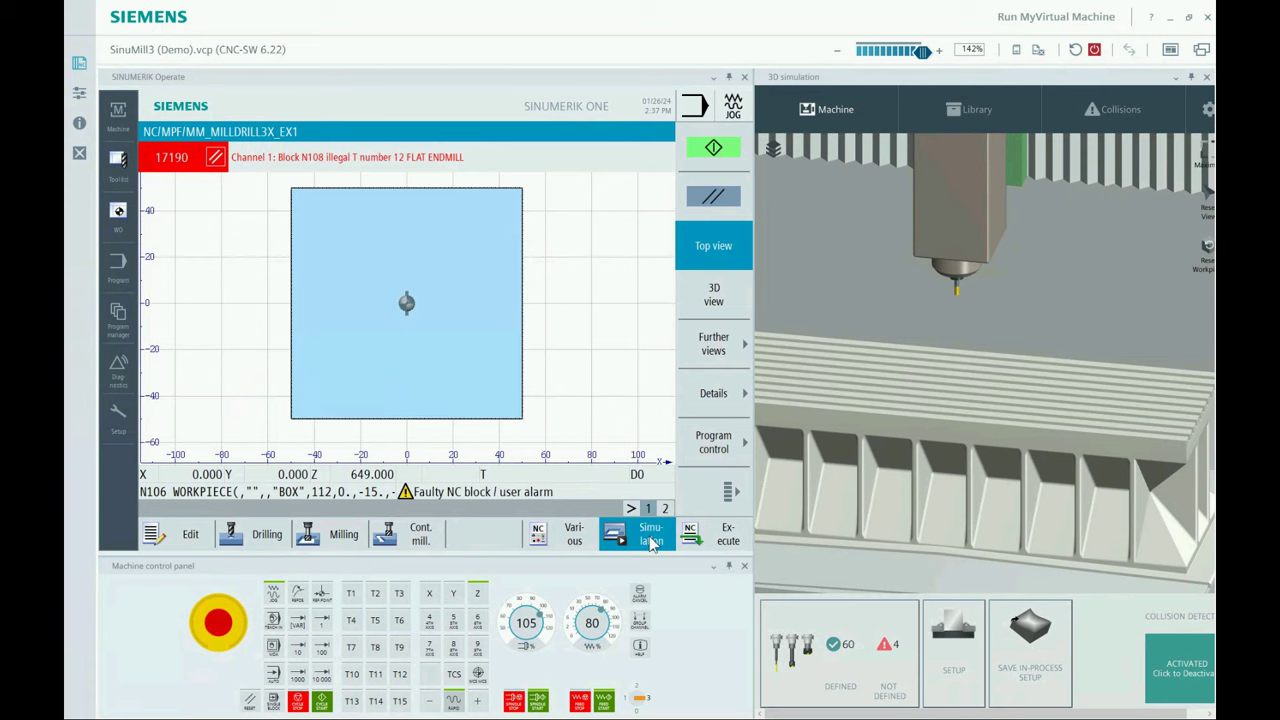
click(190, 537)
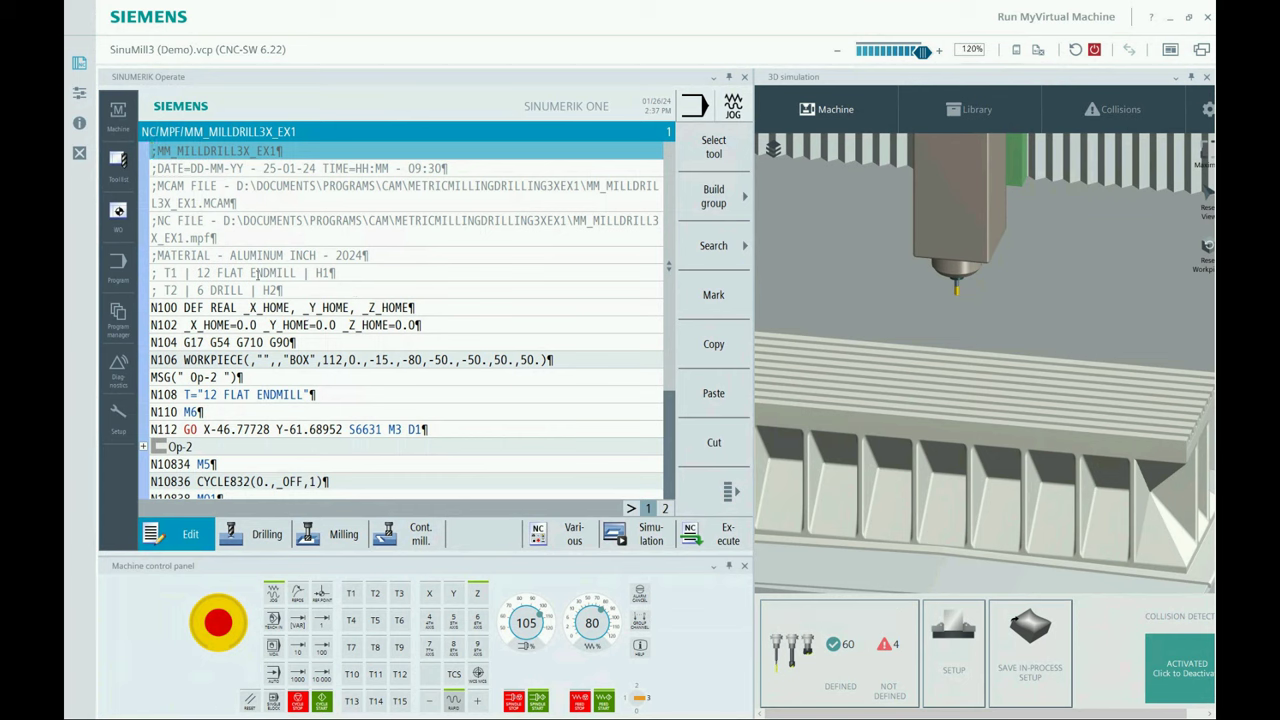
Examine the T1 and T2 tool comments in the program header and the tool name called in block N108.
drag(198, 272, 297, 272)
drag(153, 272, 332, 272)
drag(163, 290, 281, 290)
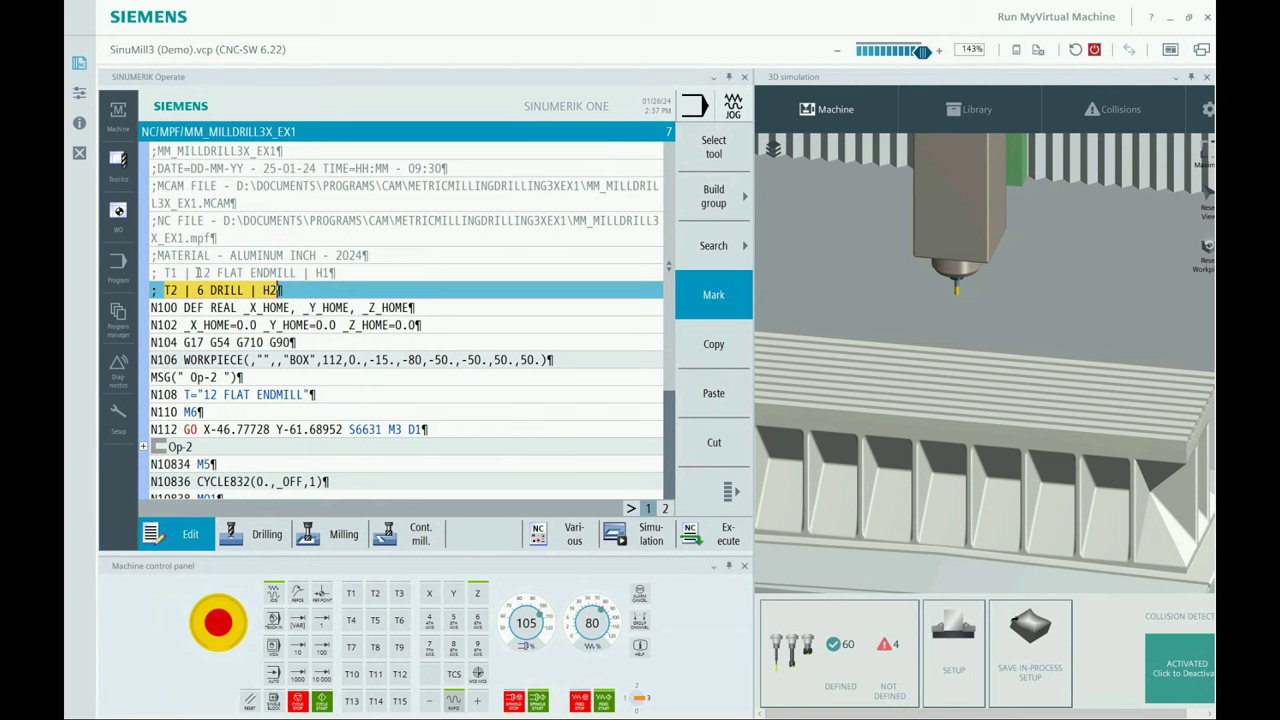
drag(197, 272, 206, 290)
click(242, 274)
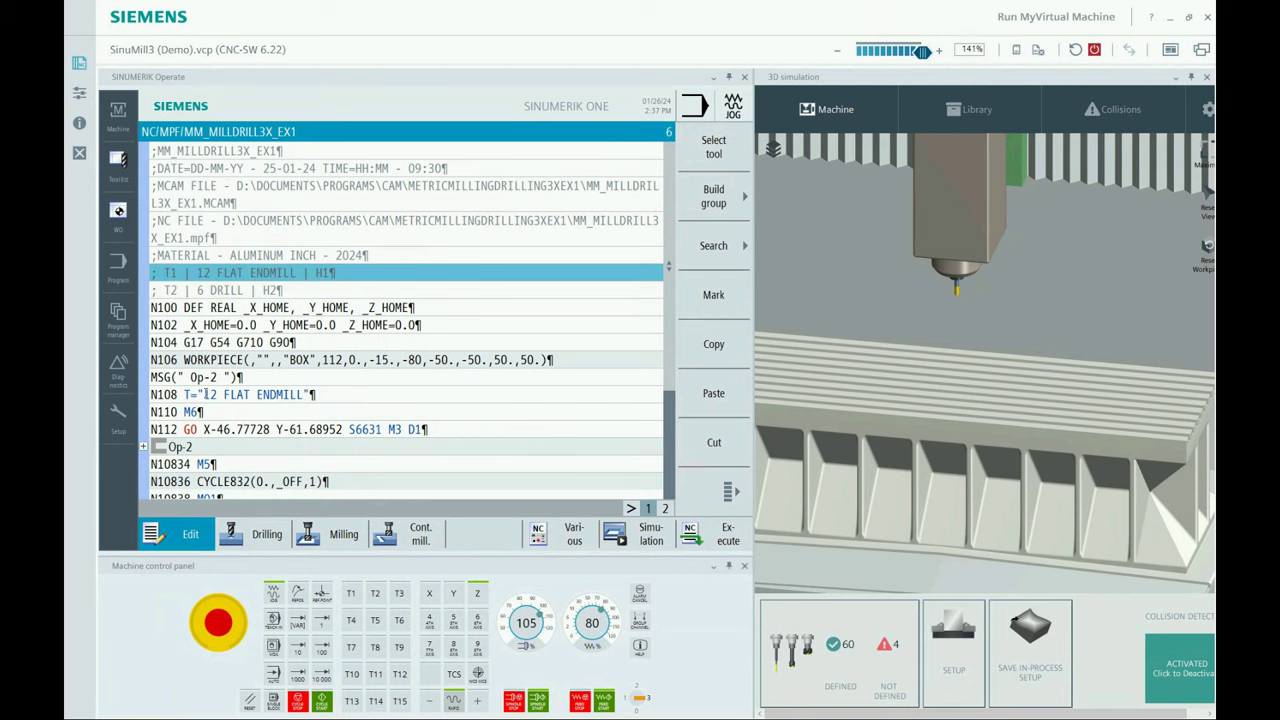
click(204, 394)
drag(204, 394, 304, 394)
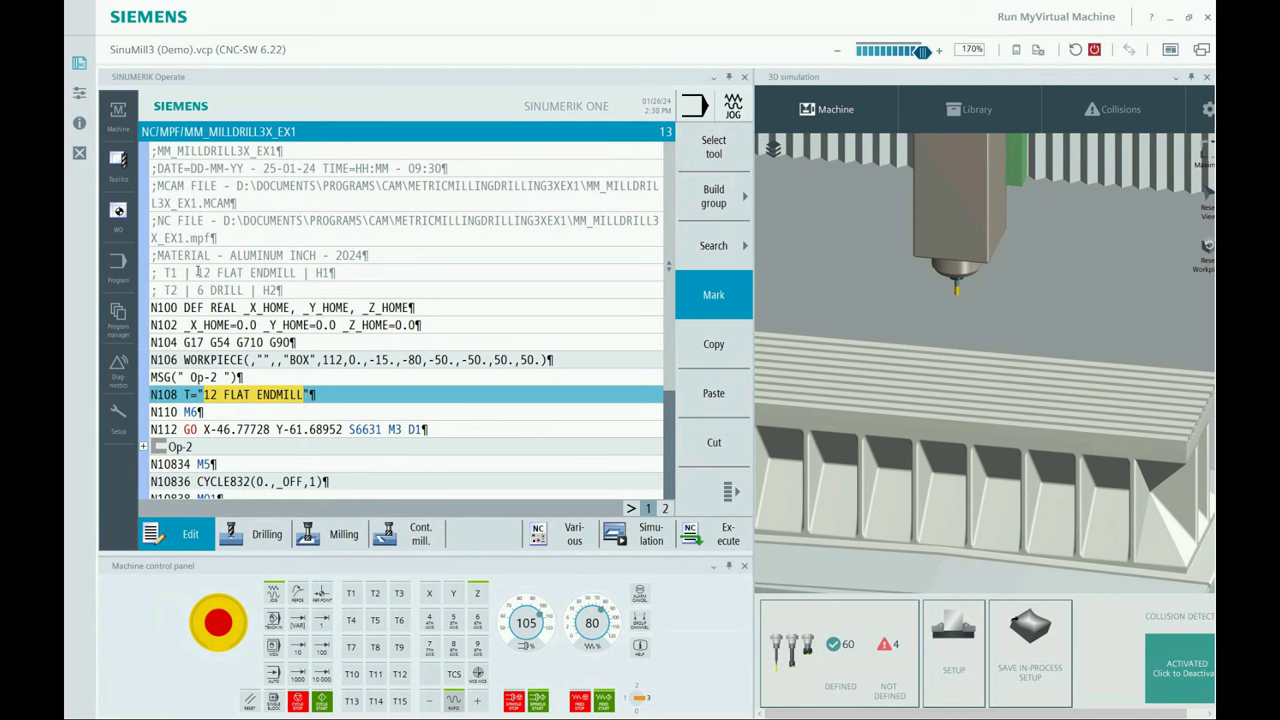
Copy the tool name "12 FLAT ENDMILL" from the T1 comment in the program header.
click(198, 272)
drag(198, 272, 299, 272)
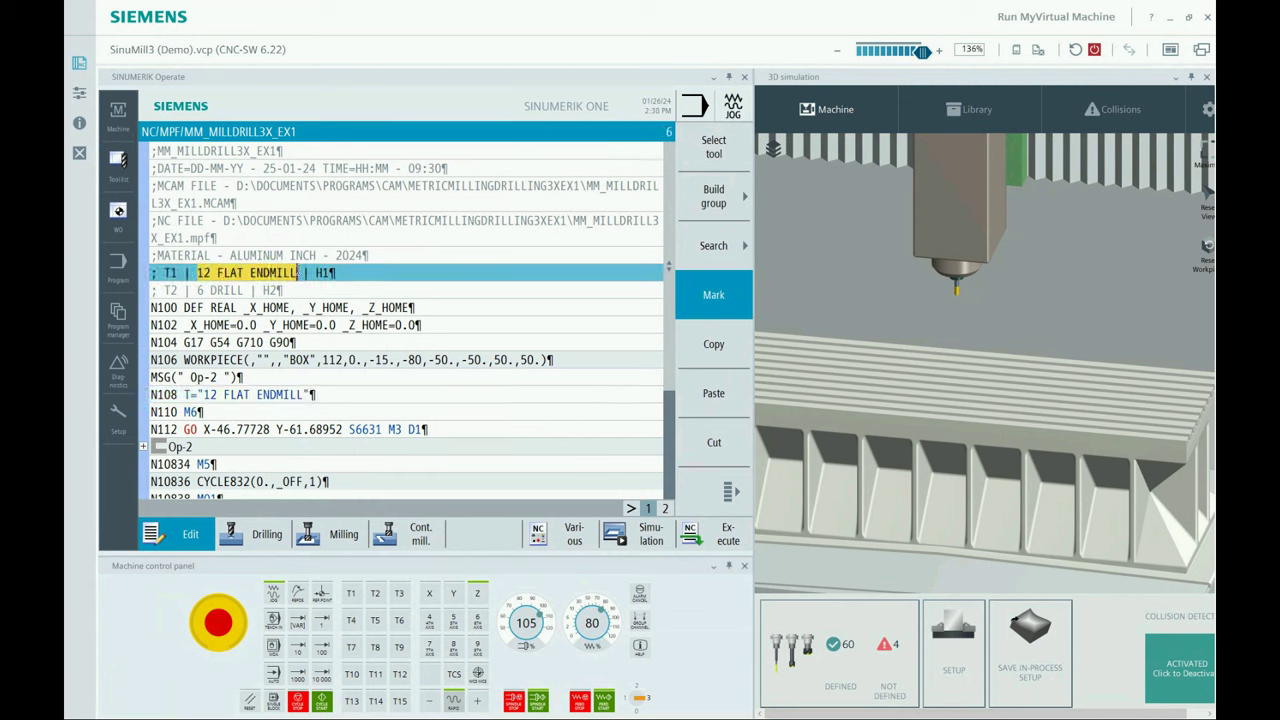
right_click(258, 272)
click(300, 294)
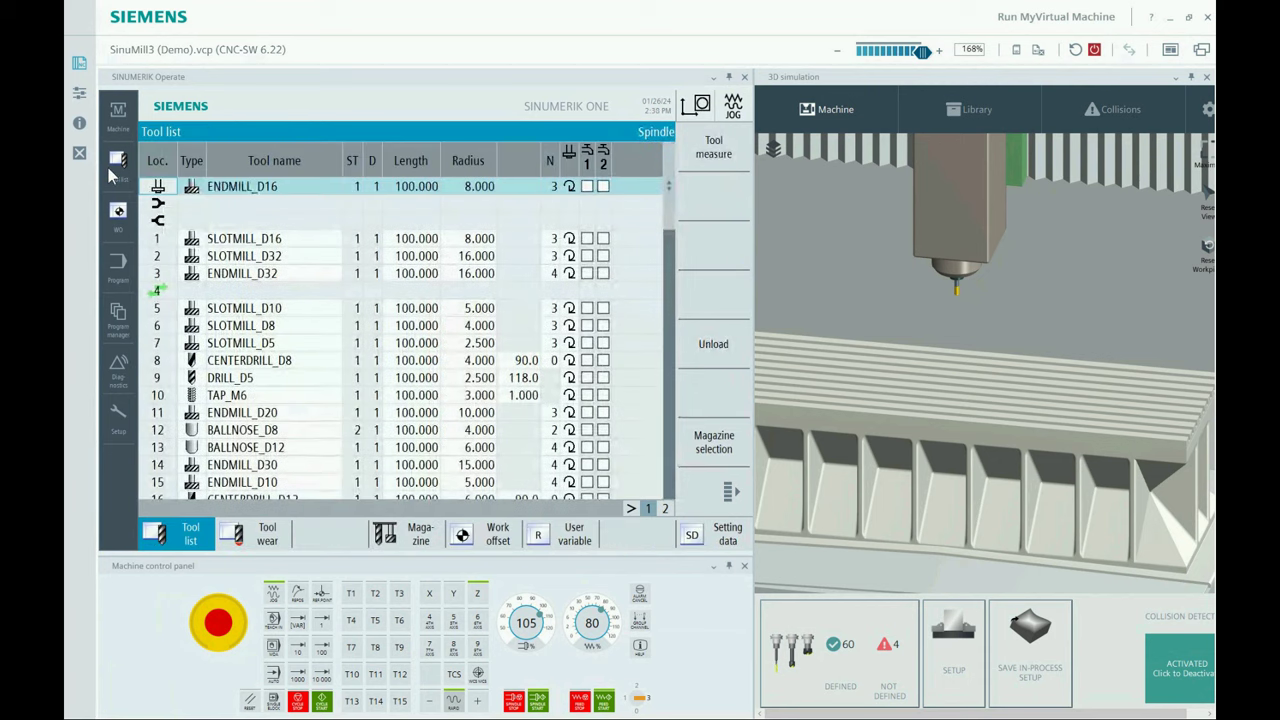
Create a type 120 end mill in magazine location 23 of the tool list and name it "12 FLAT ENDMILL".
scroll(328, 302, down, 5)
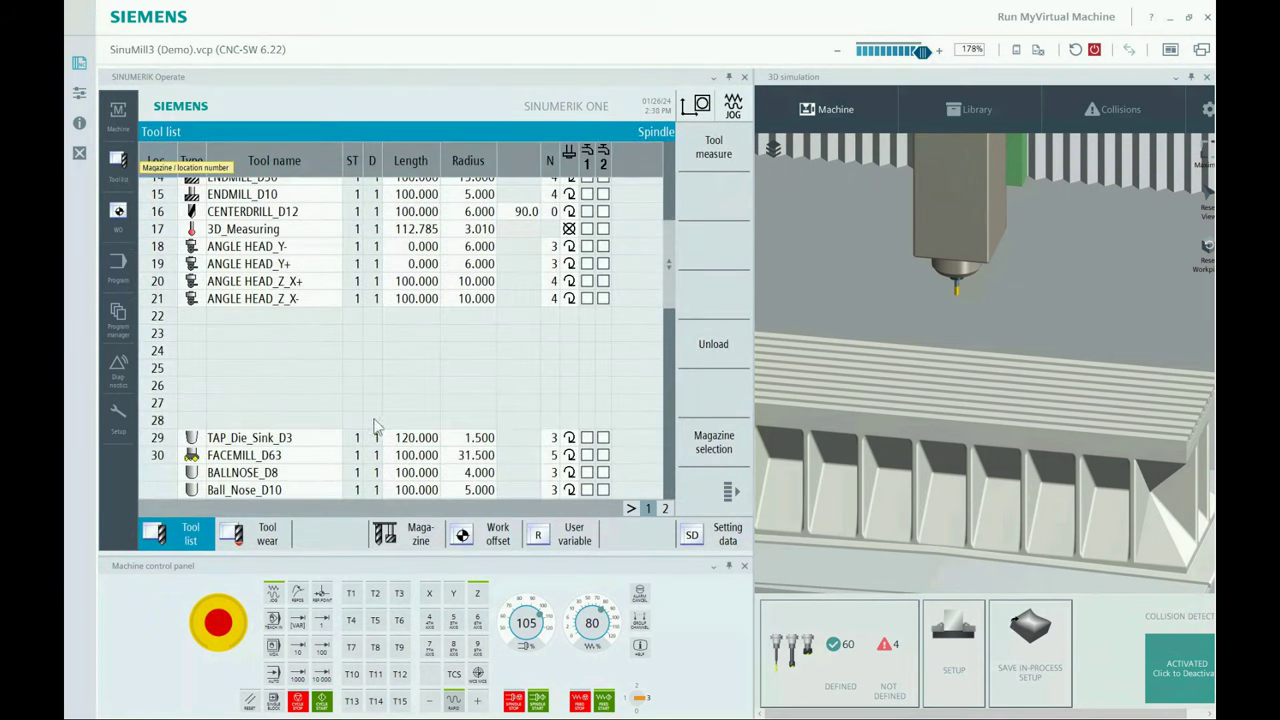
scroll(308, 415, down, 5)
scroll(308, 418, up, 10)
scroll(308, 418, down, 3)
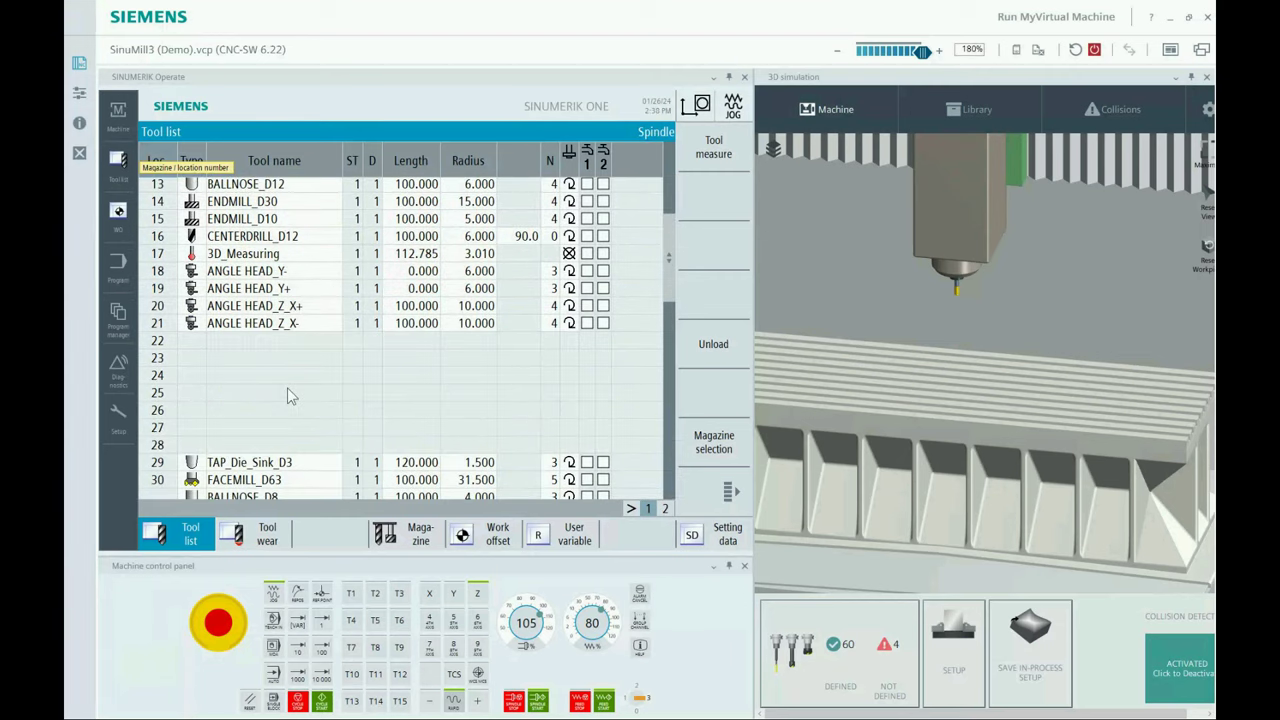
click(220, 357)
click(727, 198)
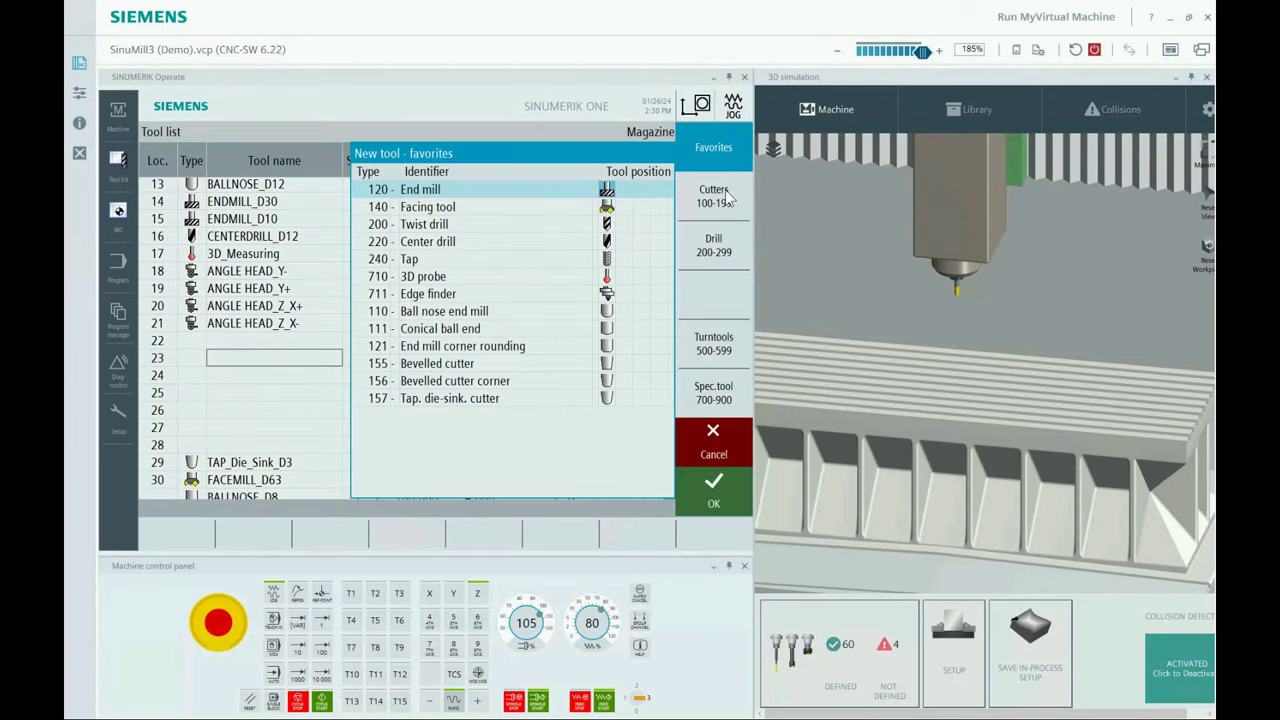
click(718, 484)
key(BackSpace)
key(BackSpace)
key(BackSpace)
key(BackSpace)
key(BackSpace)
key(BackSpace)
text(12 FLAT ENDMILL)
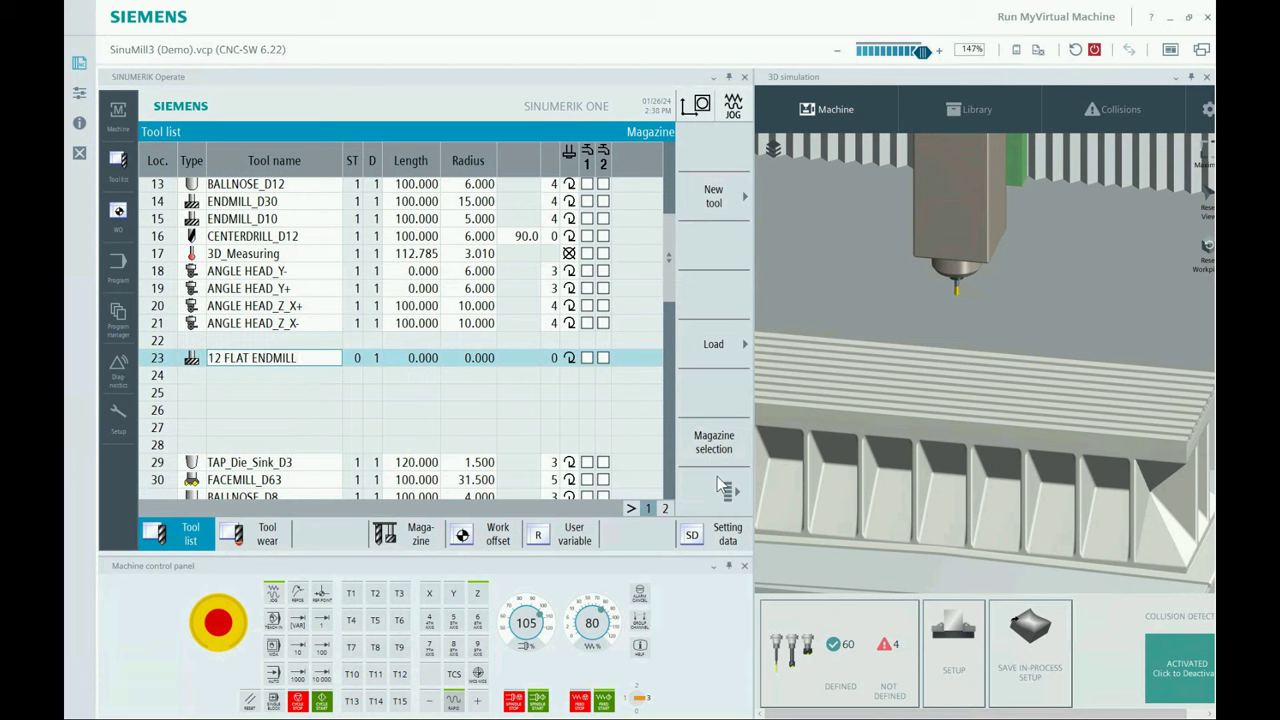
Give the 12 FLAT ENDMILL in magazine location 23 a length of 100, a radius of 6 and 3 teeth.
key(Return)
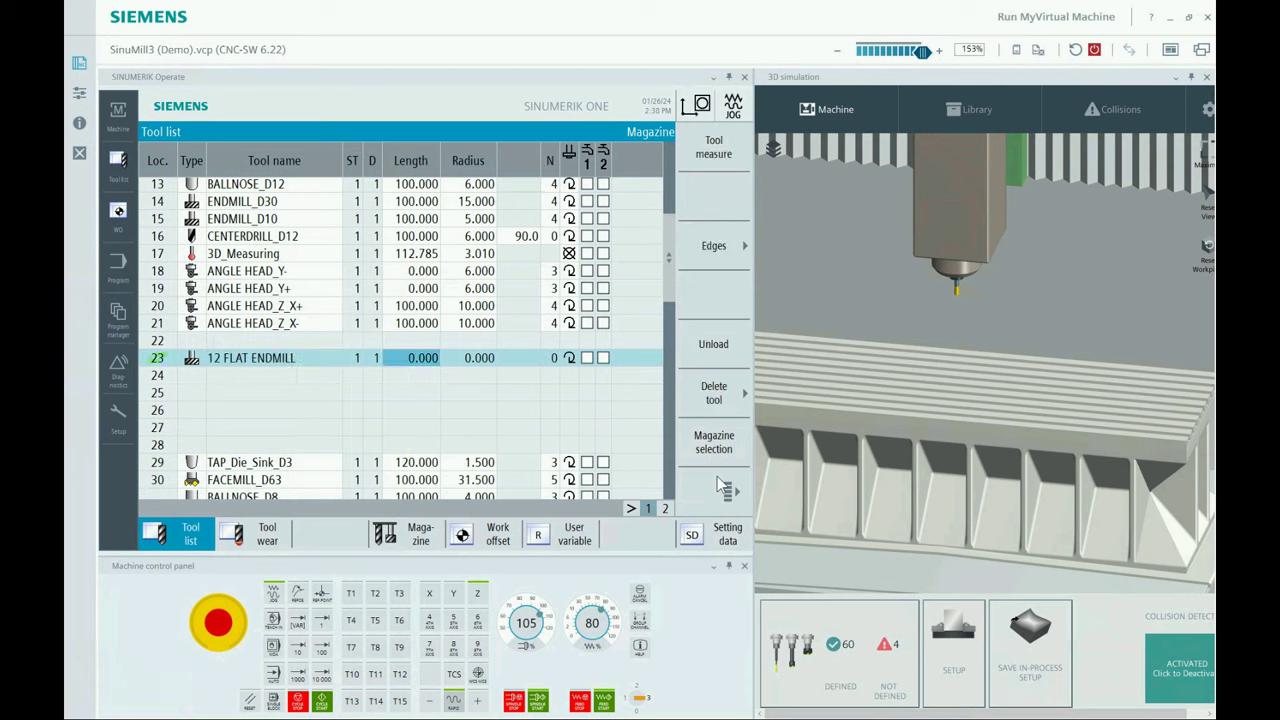
text(100)
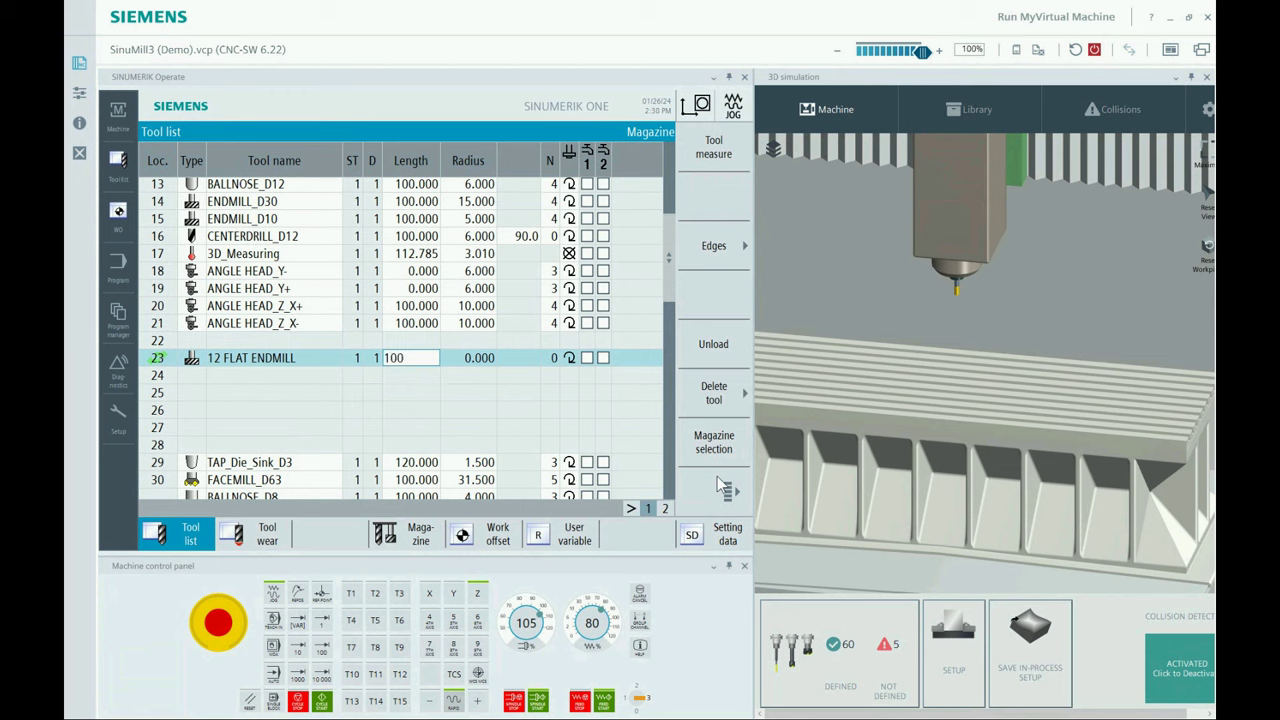
key(Return)
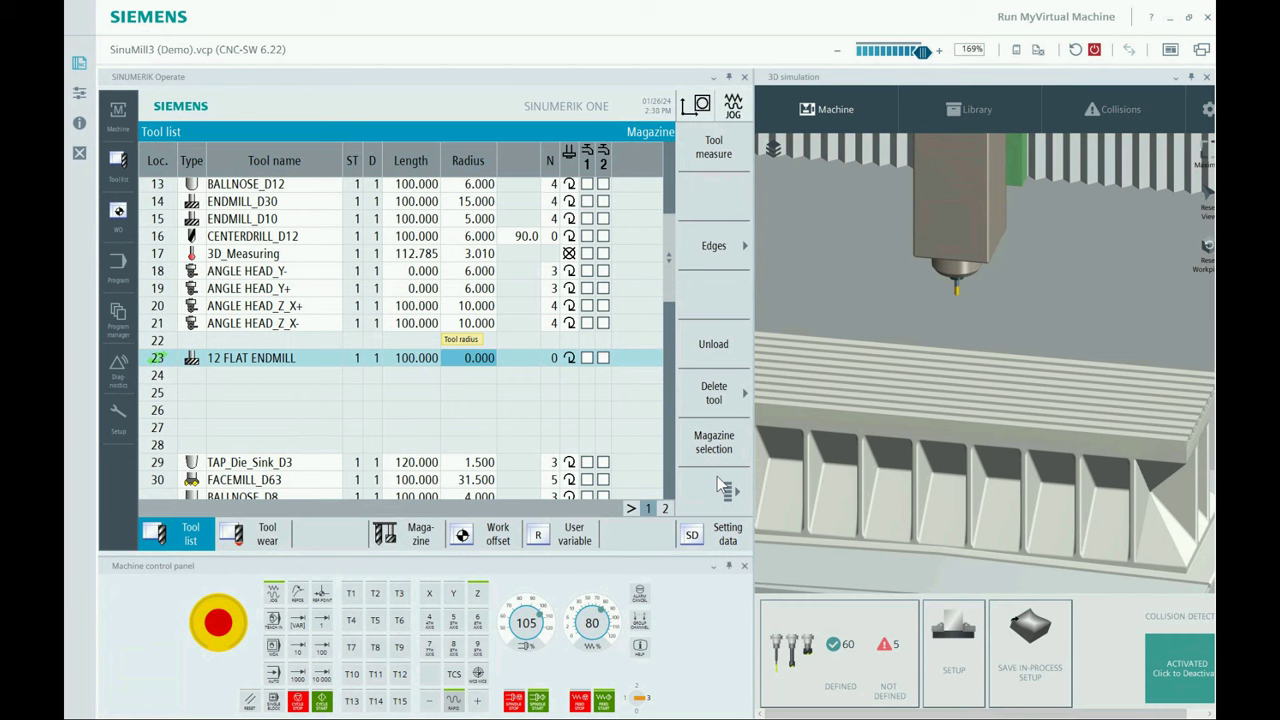
text(6)
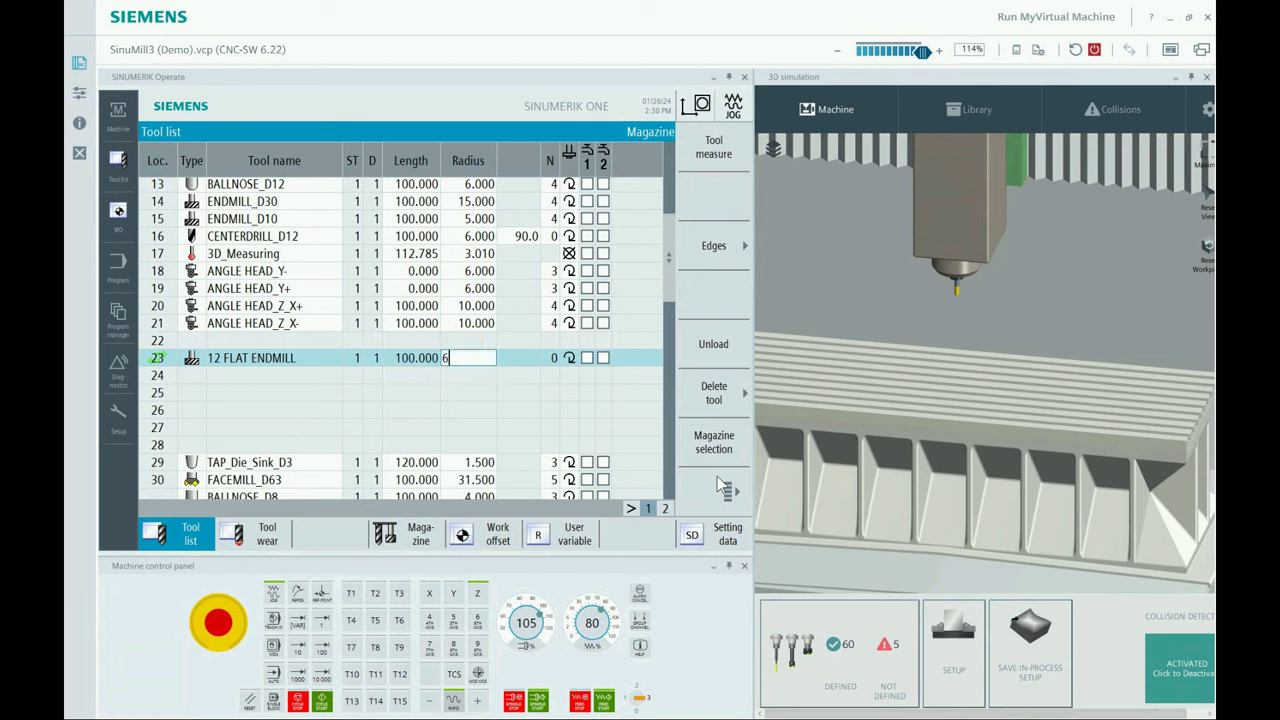
key(Tab)
key(Tab)
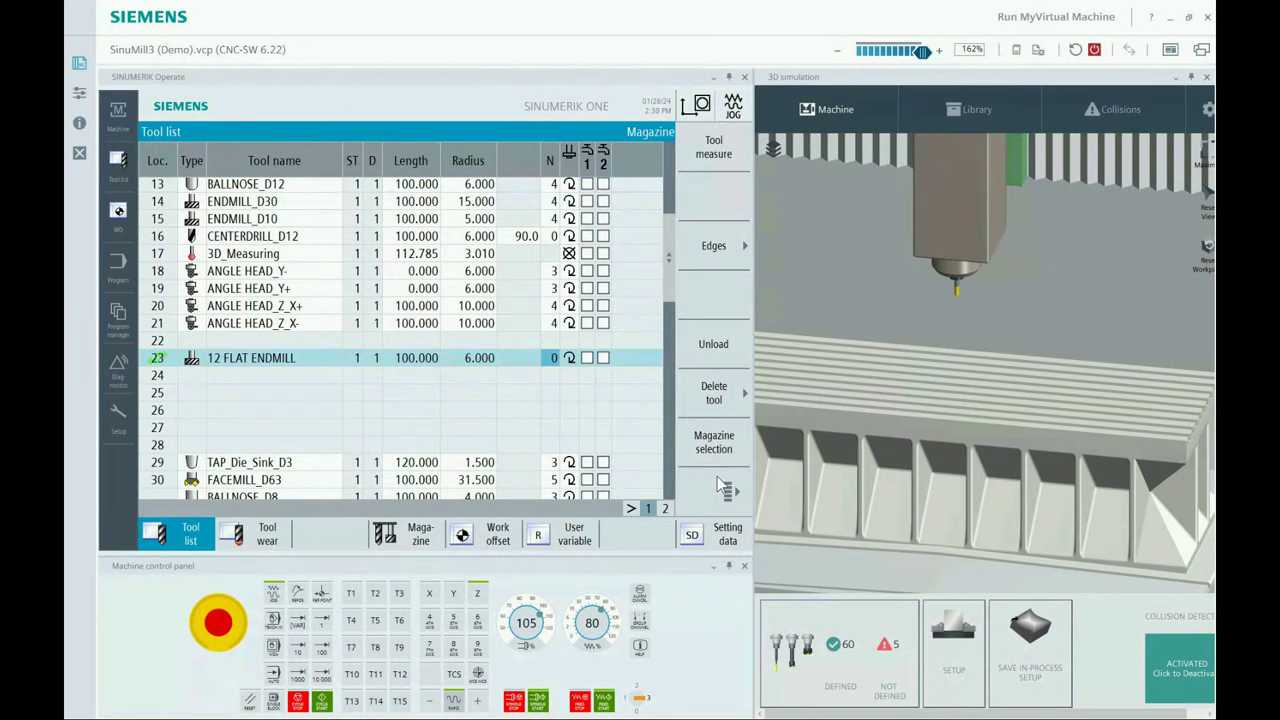
text(3)
key(Tab)
Copy the tool name "6 DRILL" from the T2 comment in the program header.
click(120, 278)
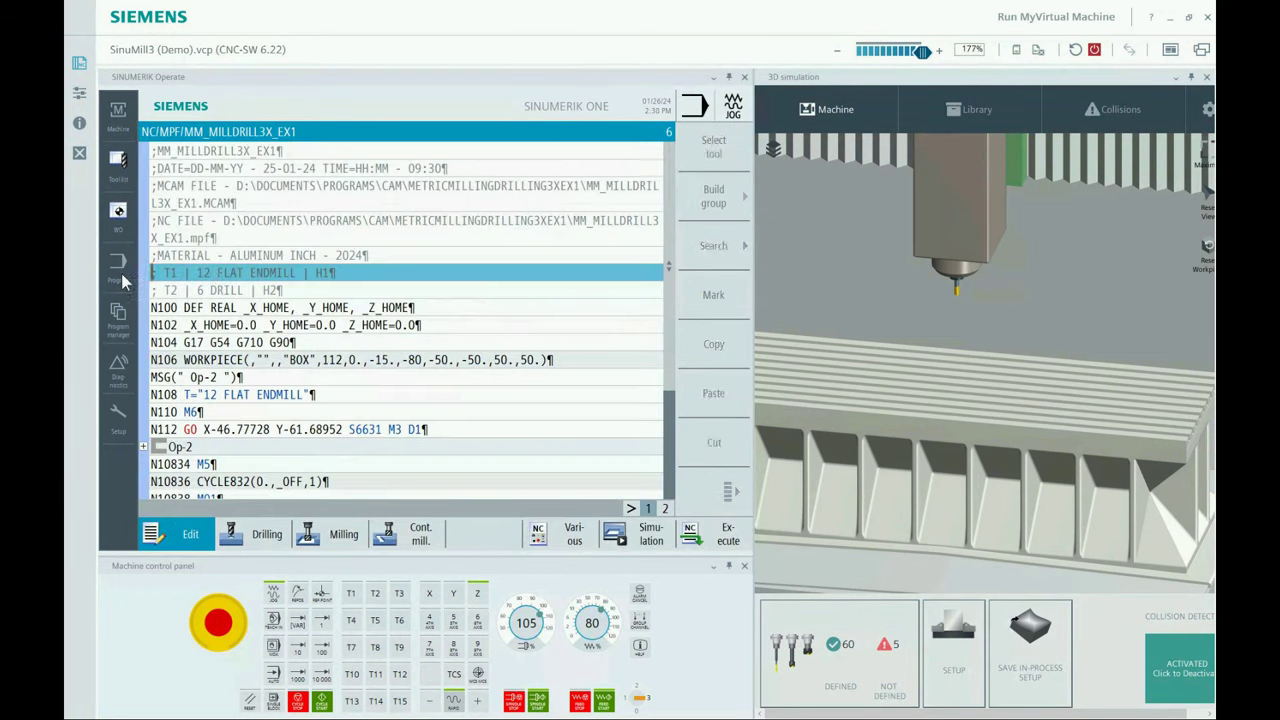
drag(197, 290, 245, 290)
right_click(224, 291)
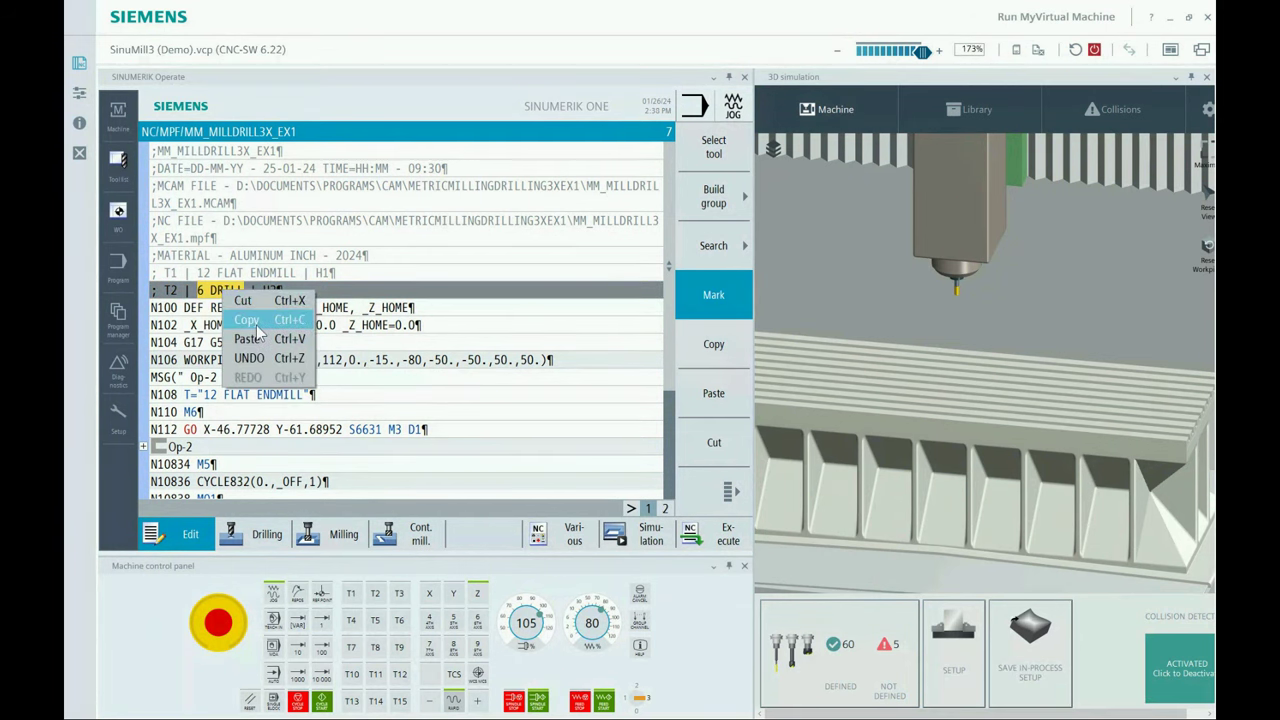
click(258, 297)
Create a type 200 twist drill in magazine location 24 of the tool list and name it "6 DRILL".
click(117, 180)
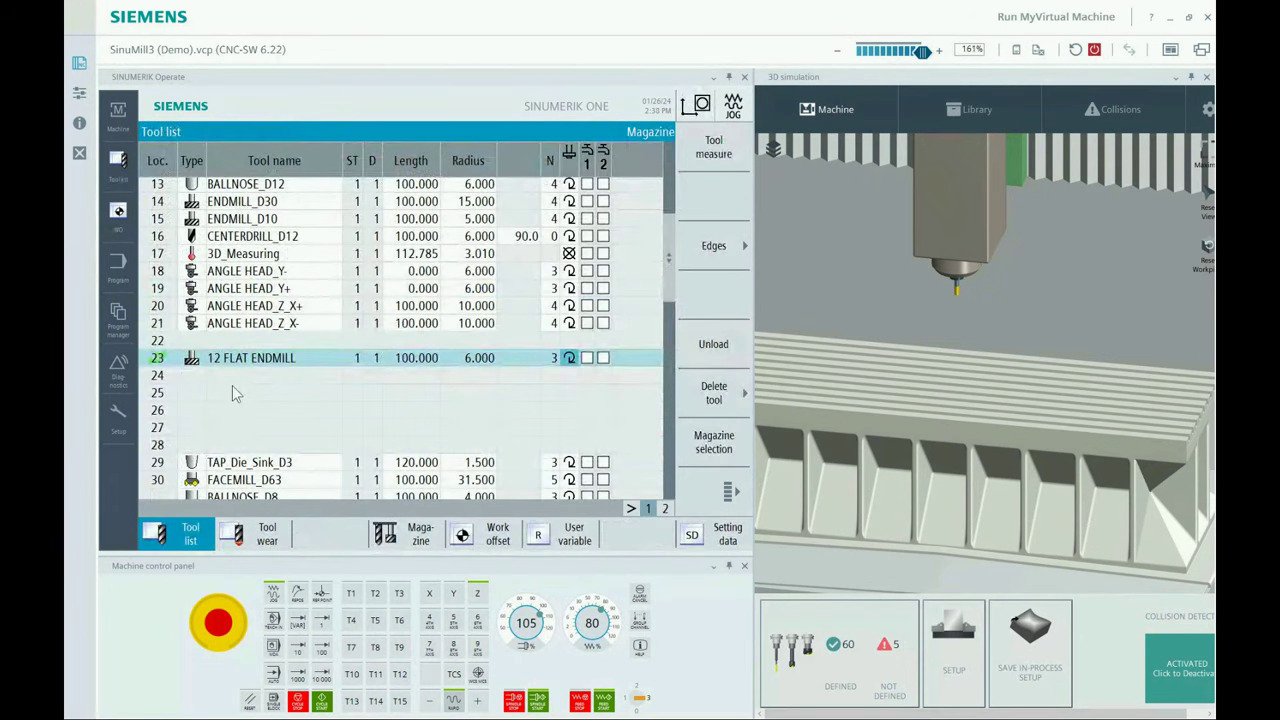
click(232, 379)
click(727, 207)
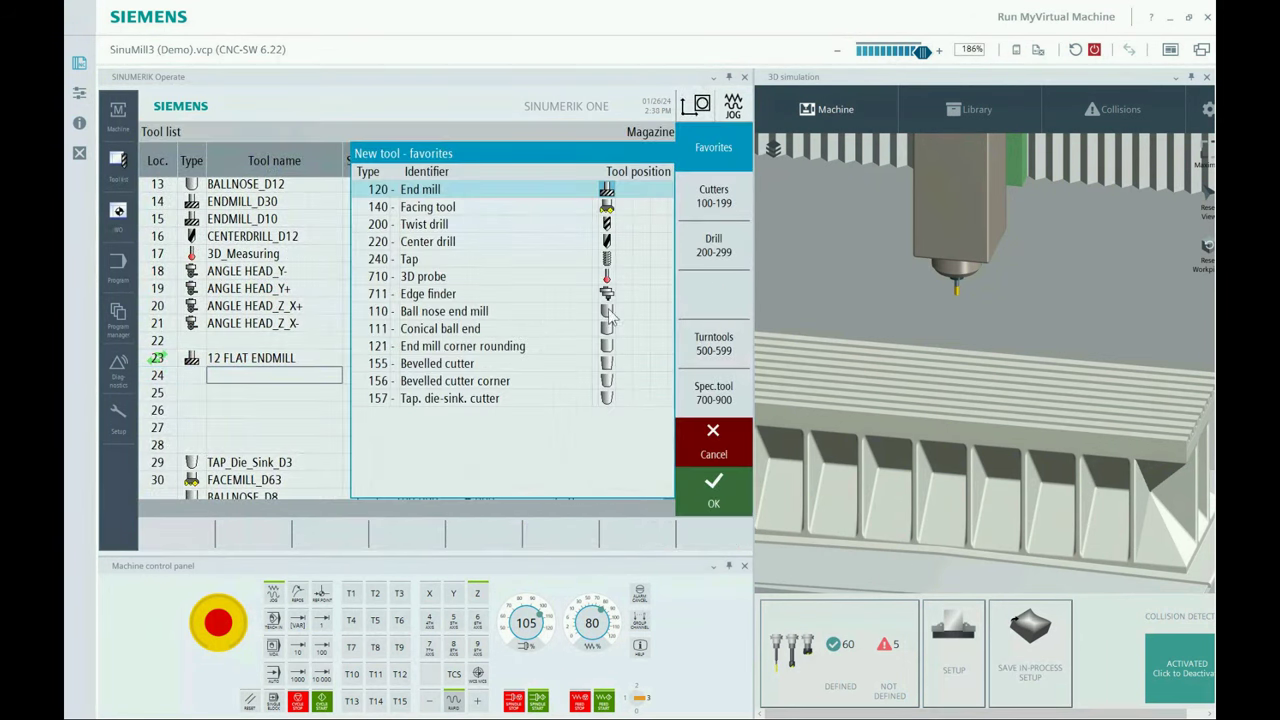
click(581, 230)
click(726, 498)
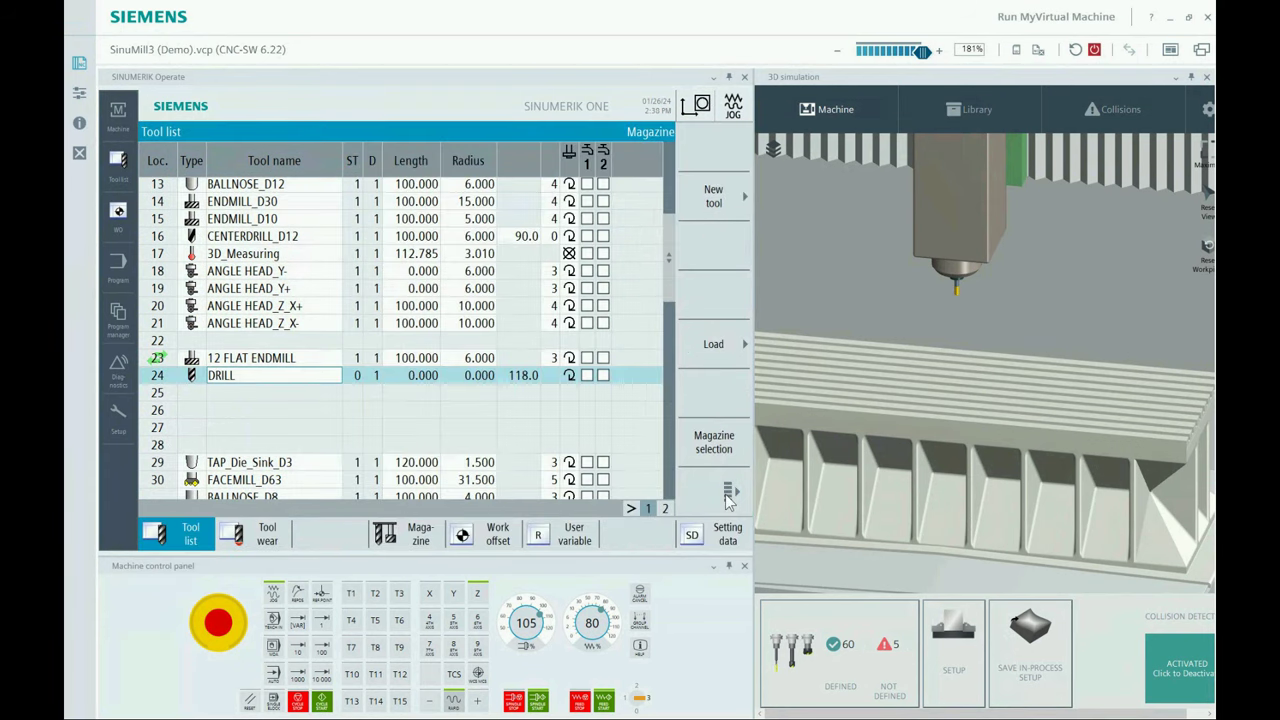
text(6 DRILL)
key(Return)
key(Return)
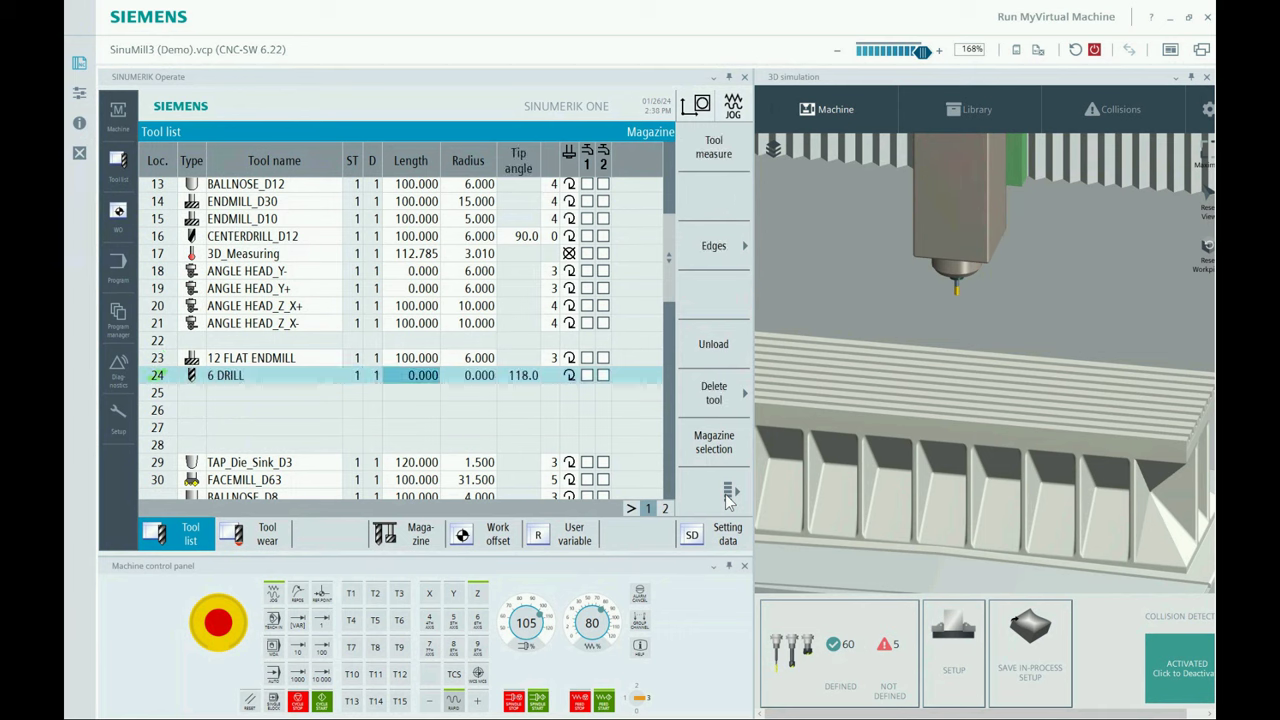
Set the 6 DRILL tool's length to 100 and its radius to 3.
text(100)
key(Return)
text(3)
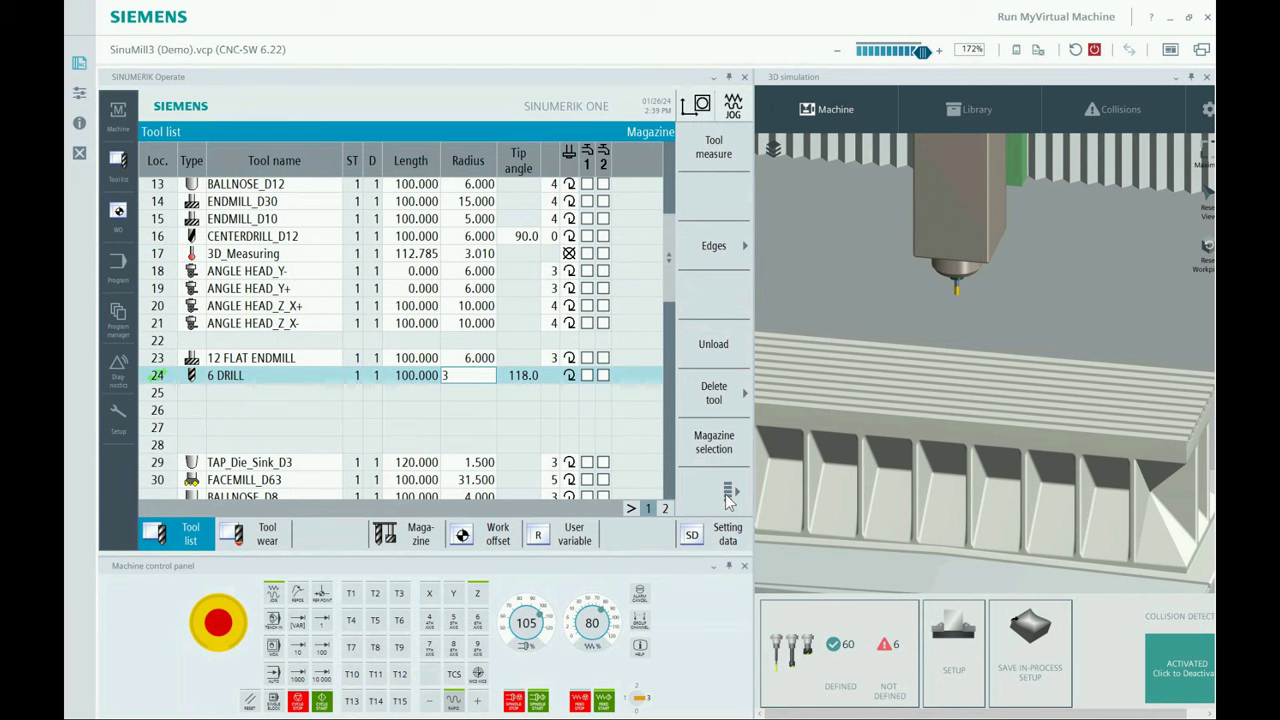
key(Return)
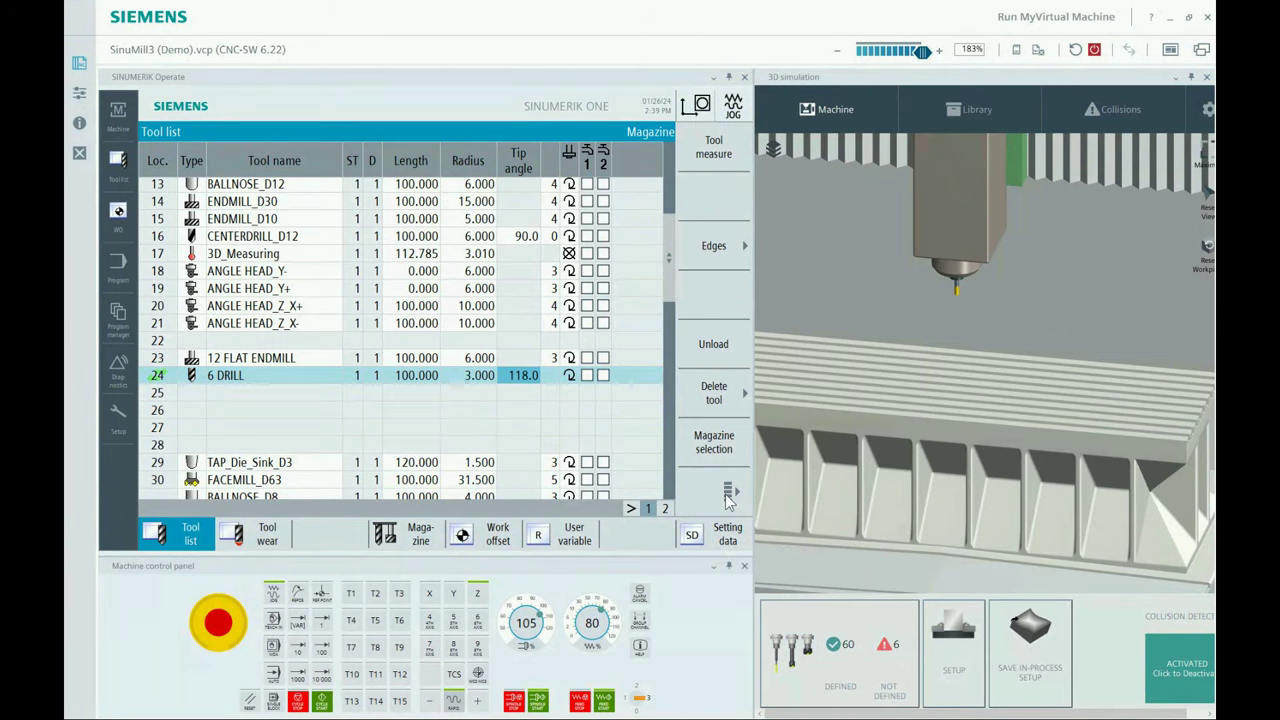
Reopen the MM_MILLDRILL3X_EX1 program and simulate it with the speed set to 100% override.
click(116, 264)
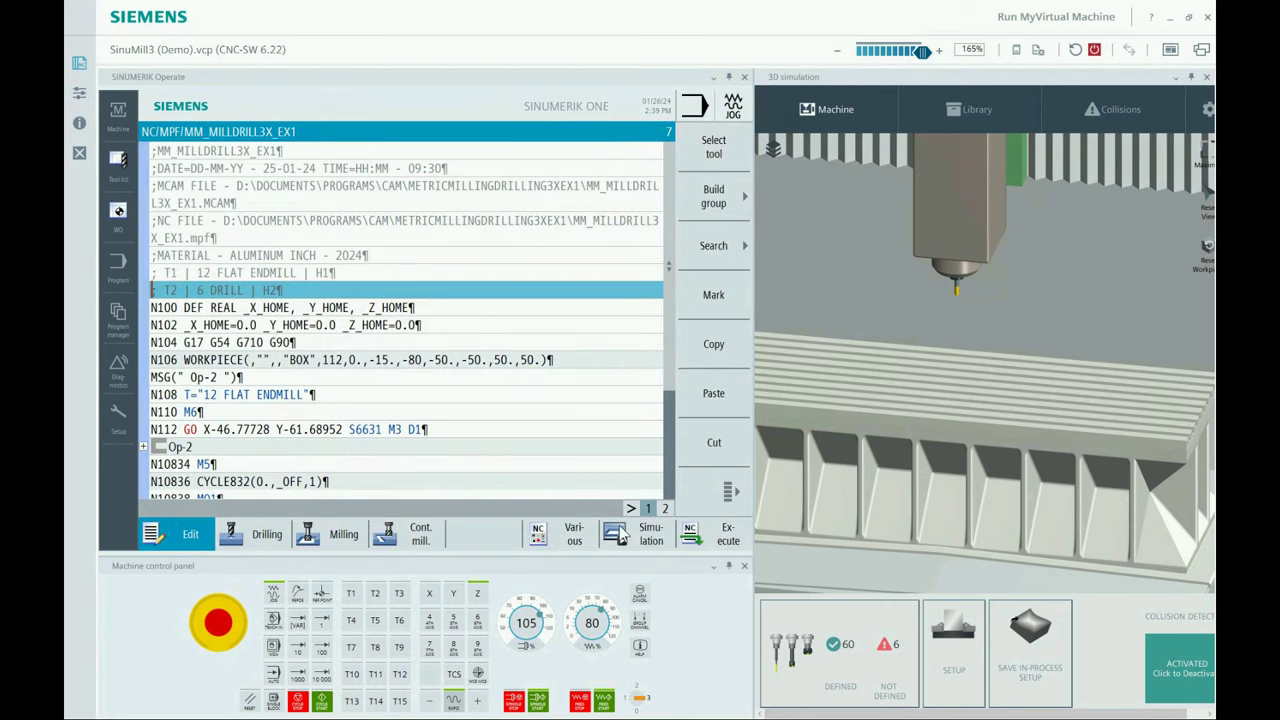
click(621, 535)
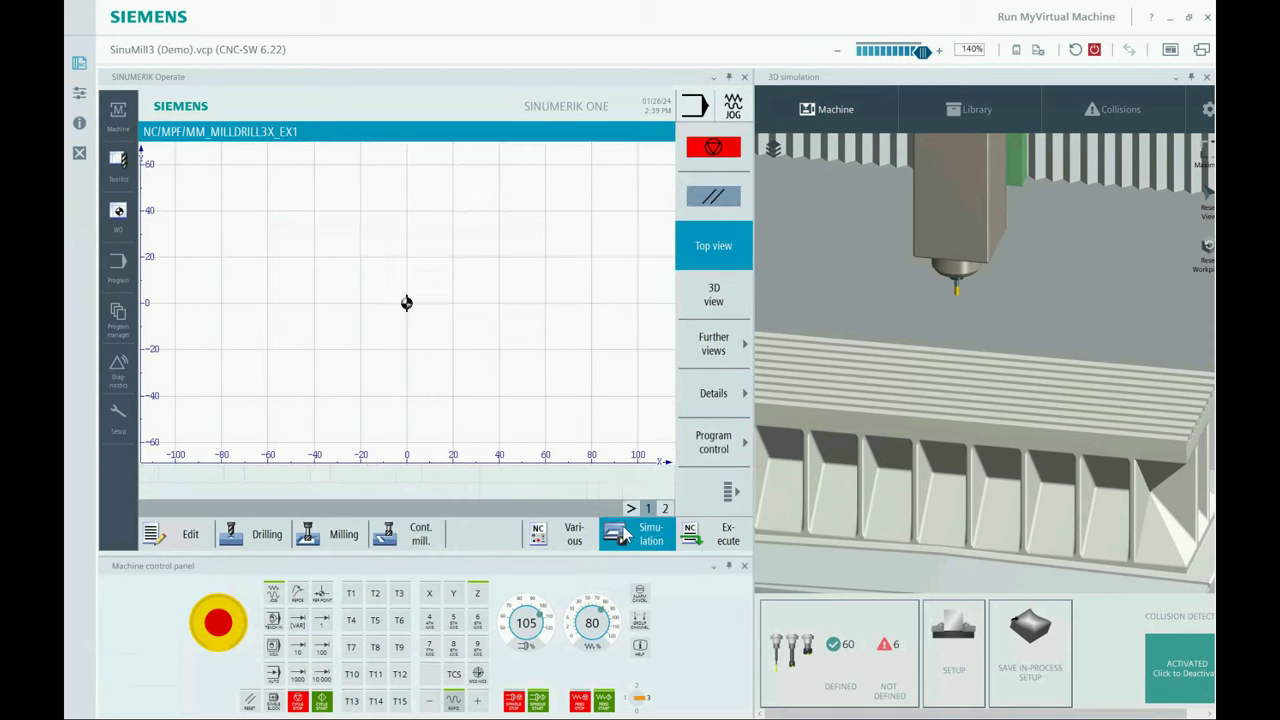
click(724, 442)
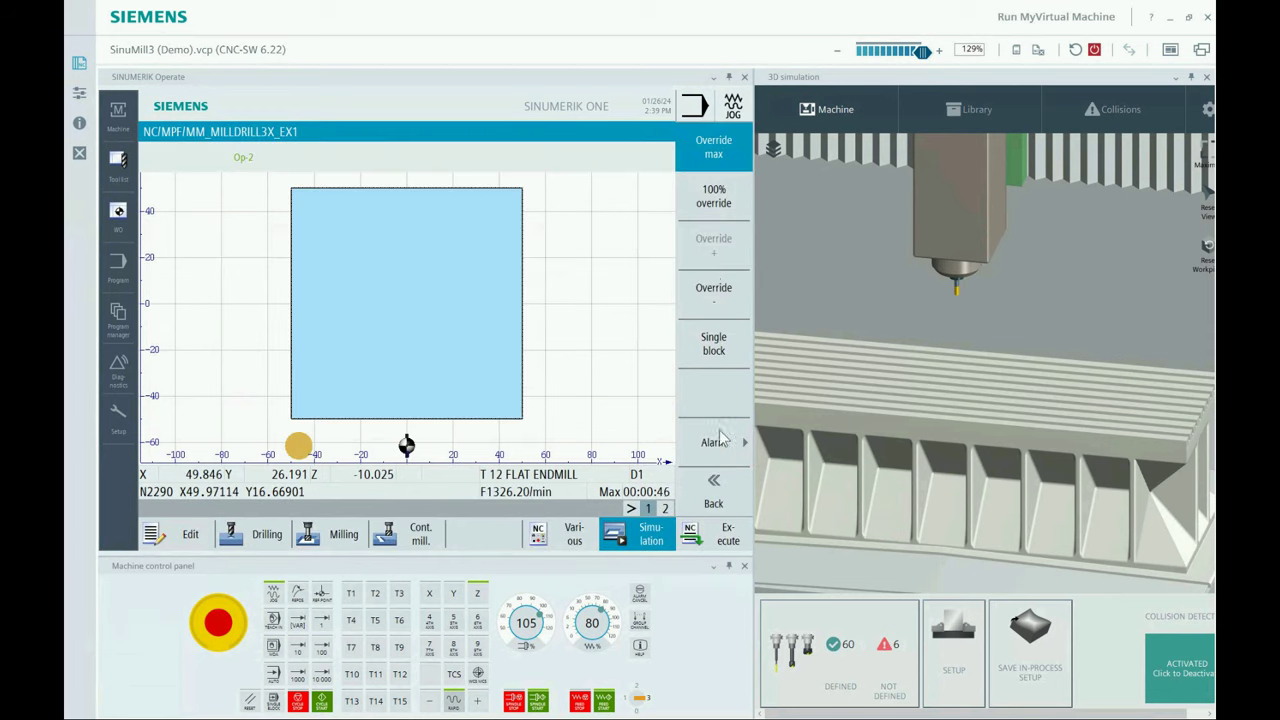
click(716, 196)
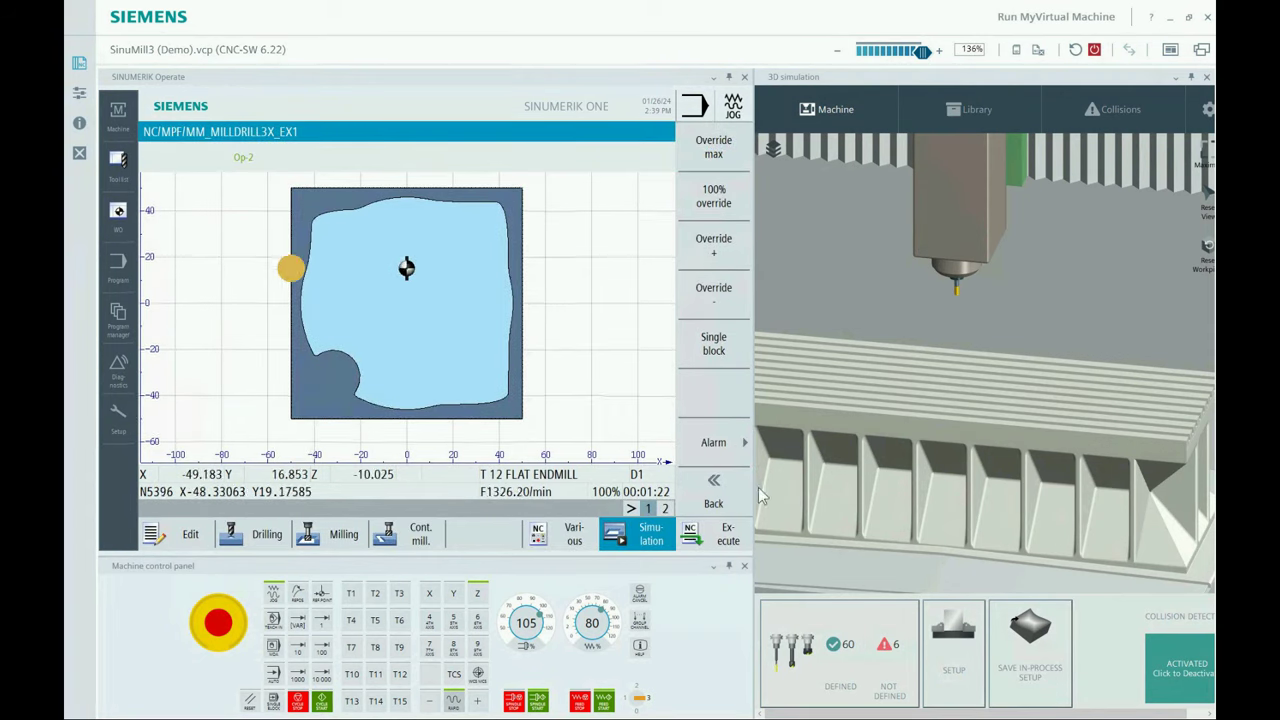
Examine the simulated machining of the part in the 3D view from another angle and return to the program code.
click(713, 497)
click(713, 294)
mouse_move(483, 343)
mouse_down()
mouse_move(526, 363)
mouse_move(489, 354)
mouse_up()
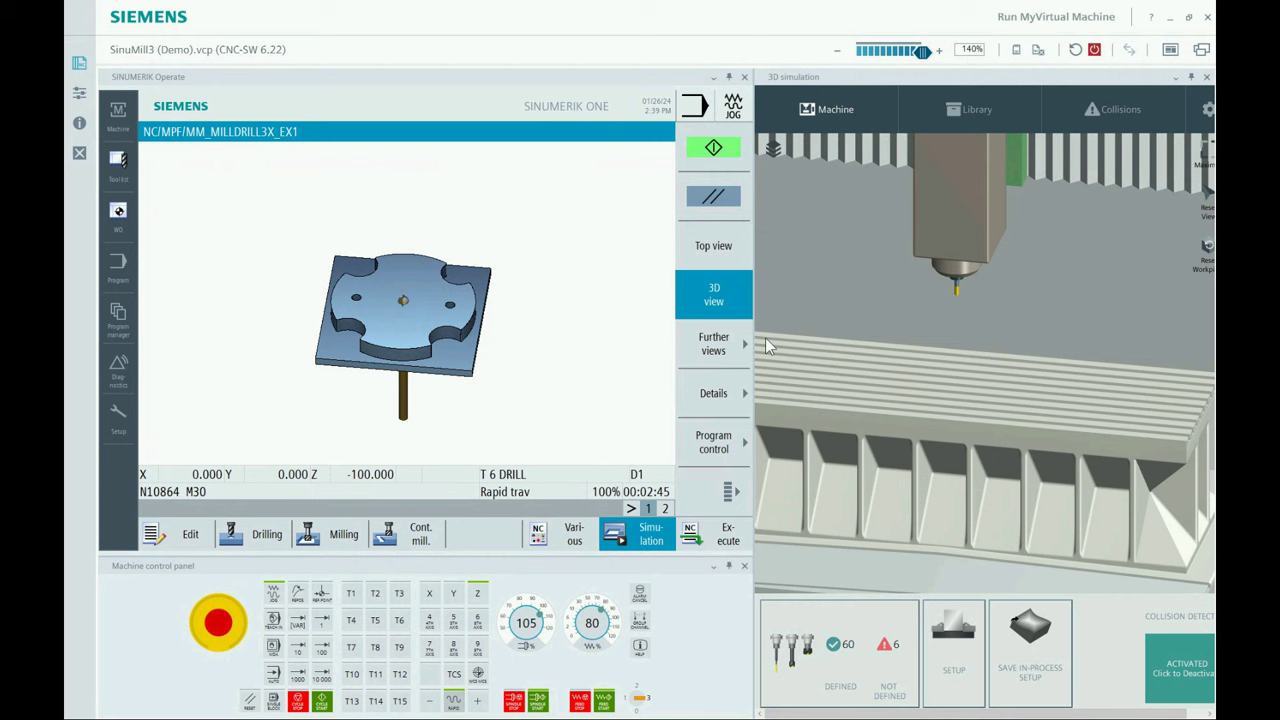
mouse_move(480, 363)
mouse_down()
mouse_move(475, 351)
mouse_move(510, 354)
mouse_move(470, 338)
mouse_move(465, 364)
mouse_move(476, 364)
mouse_up()
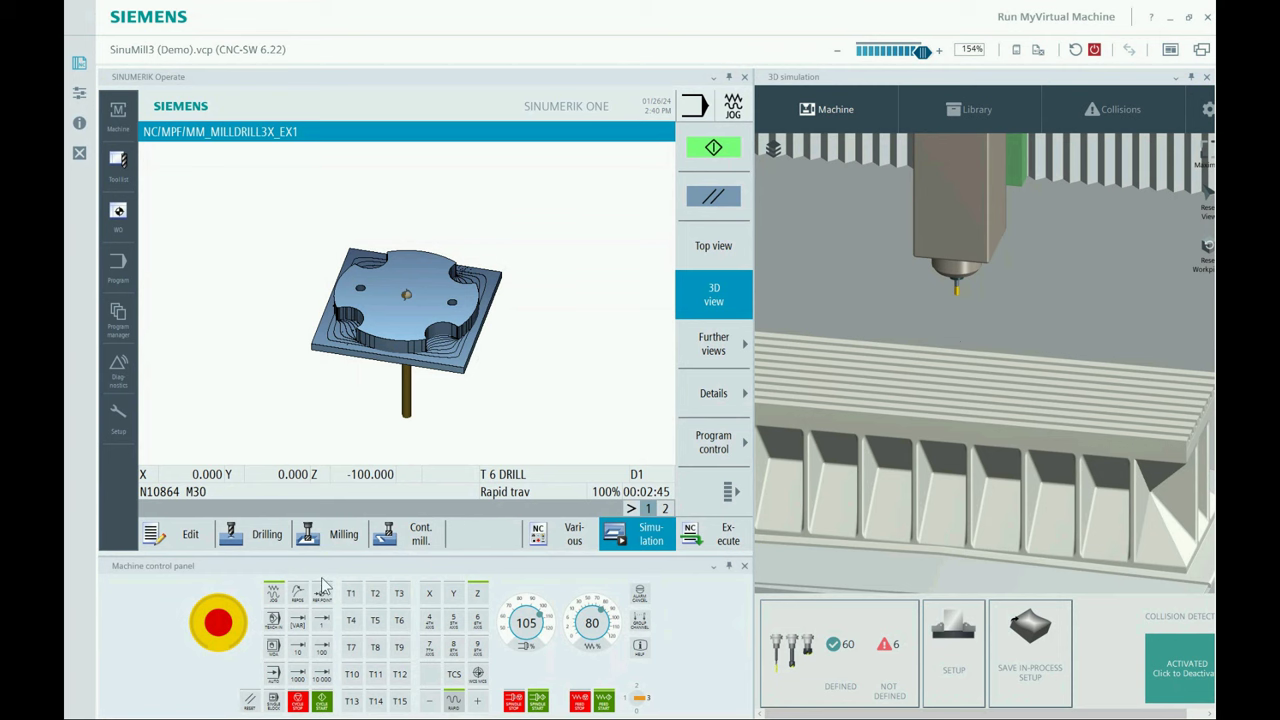
click(180, 534)
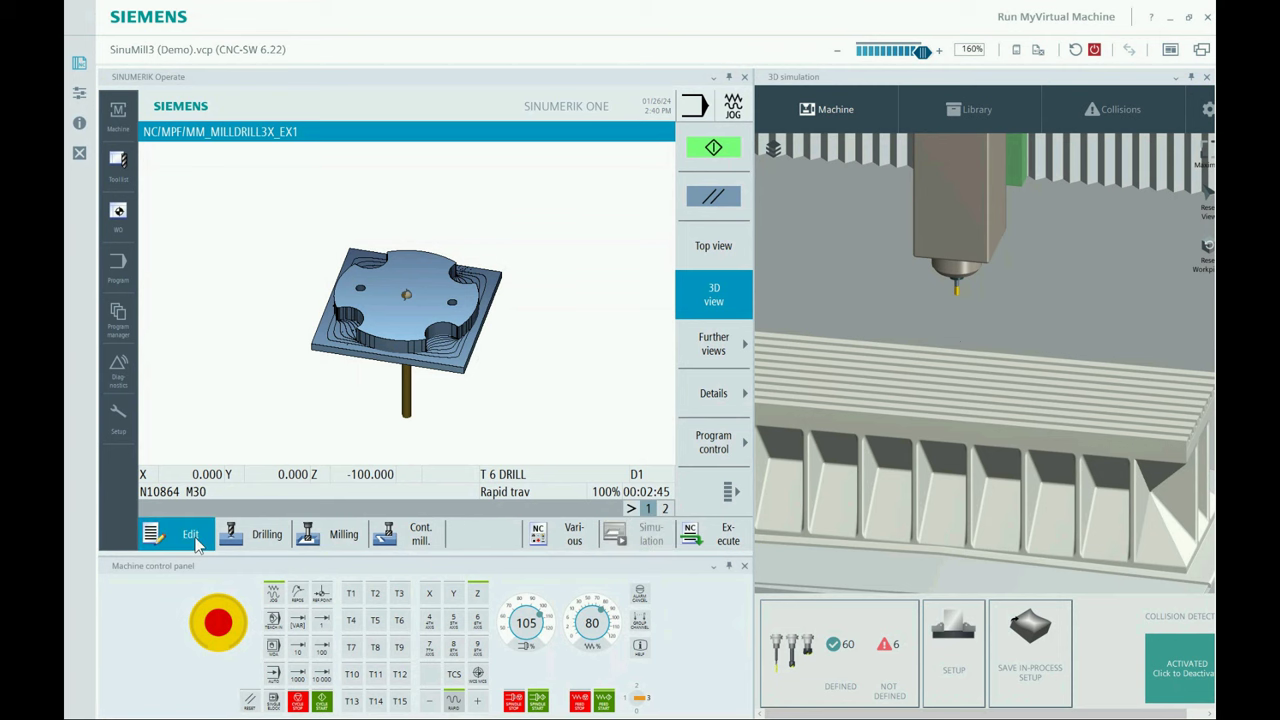
Open a new setup from the 3D simulation library, examine its blank and protection area import options, and close it.
click(980, 371)
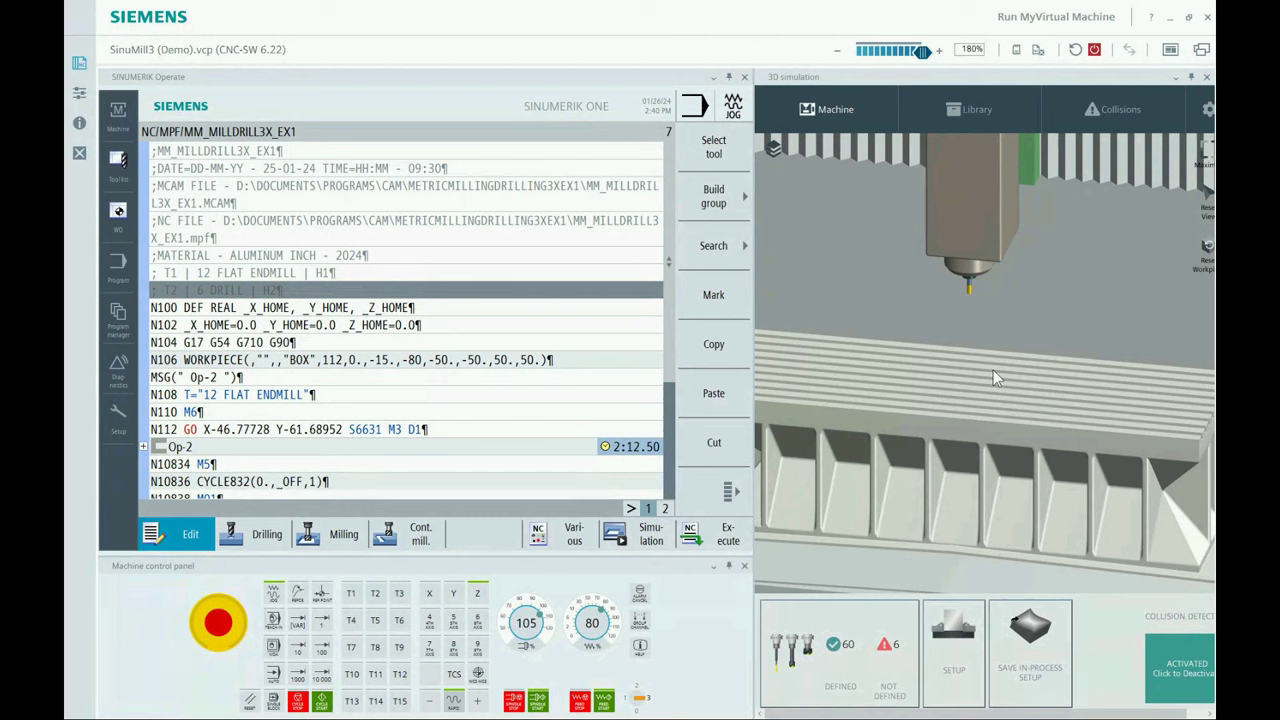
click(974, 112)
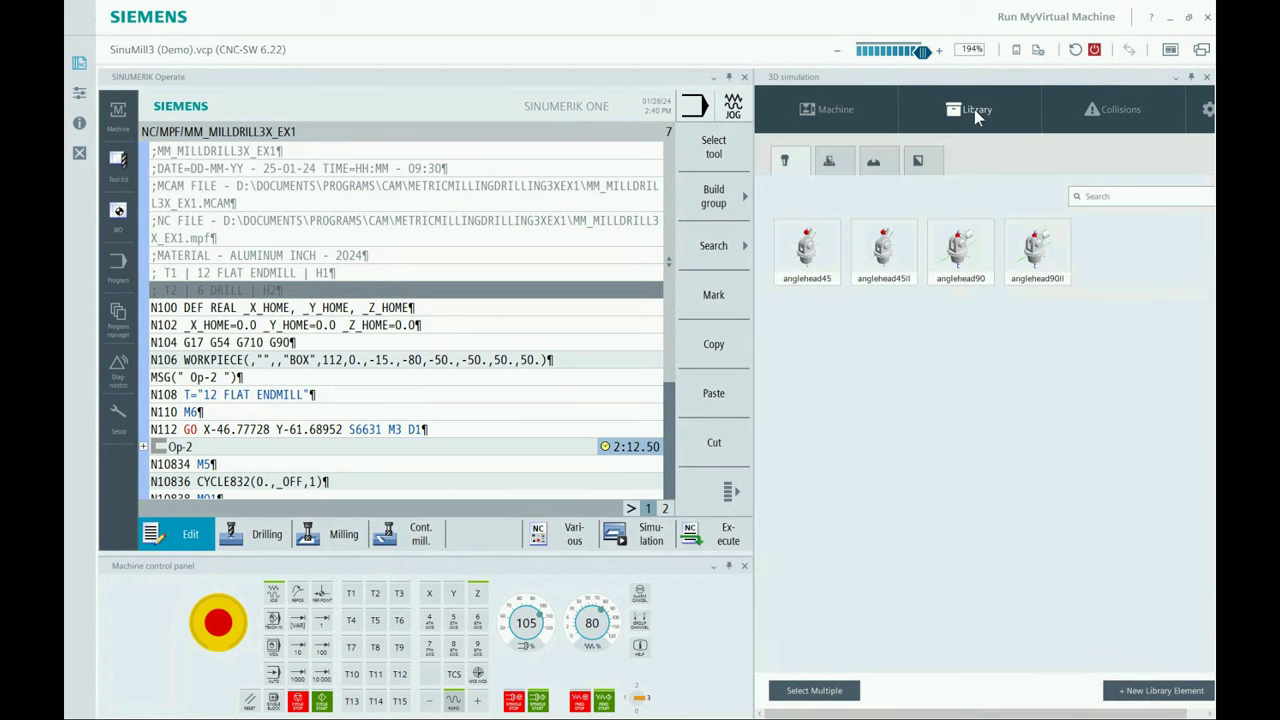
click(830, 163)
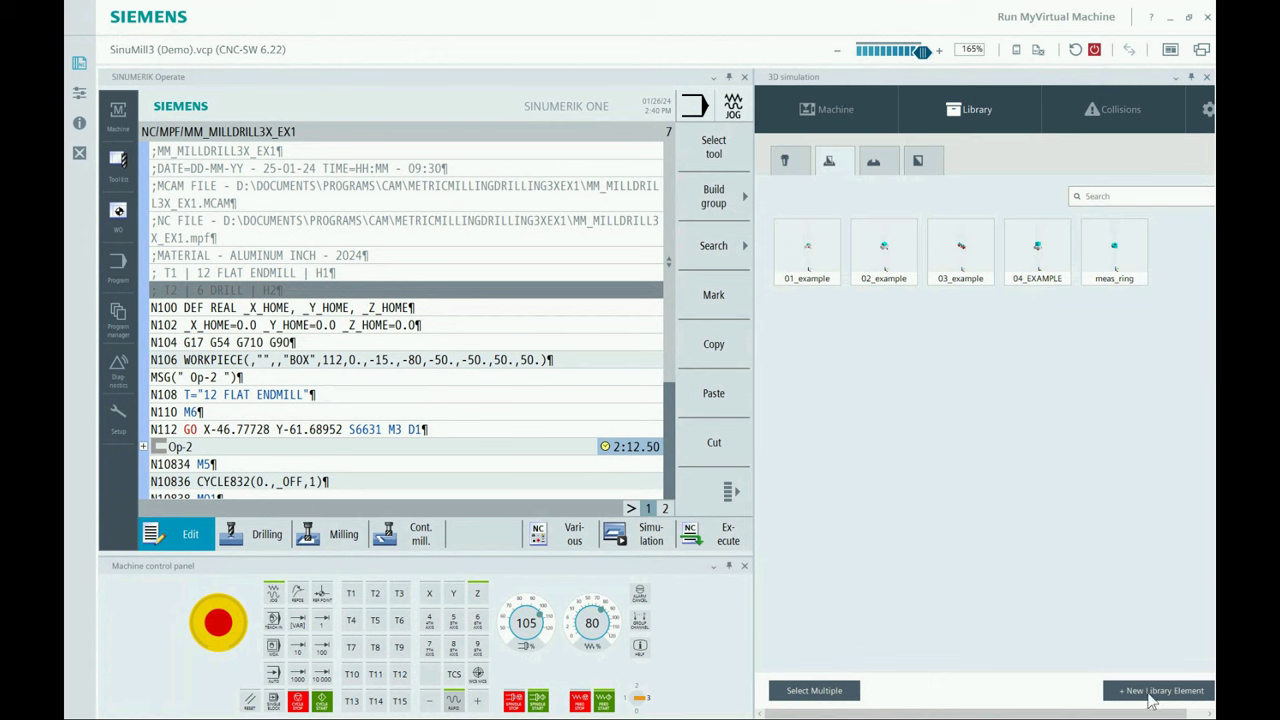
click(1150, 691)
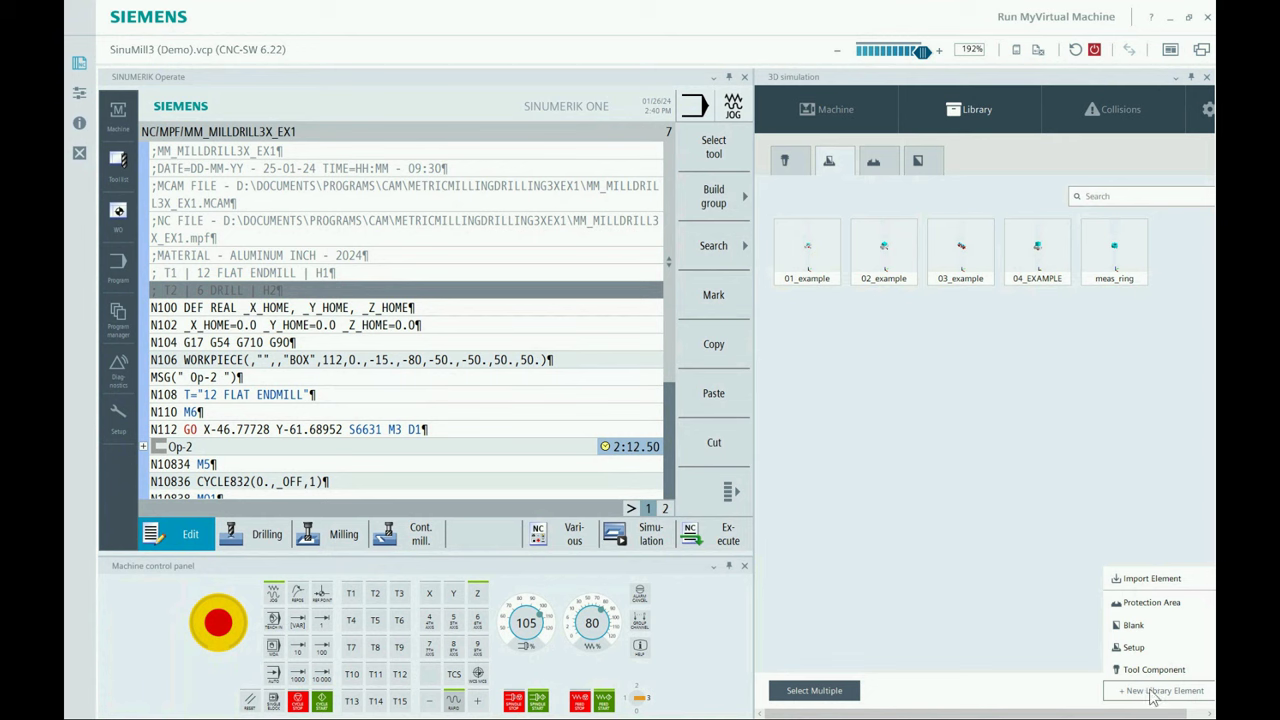
click(1137, 649)
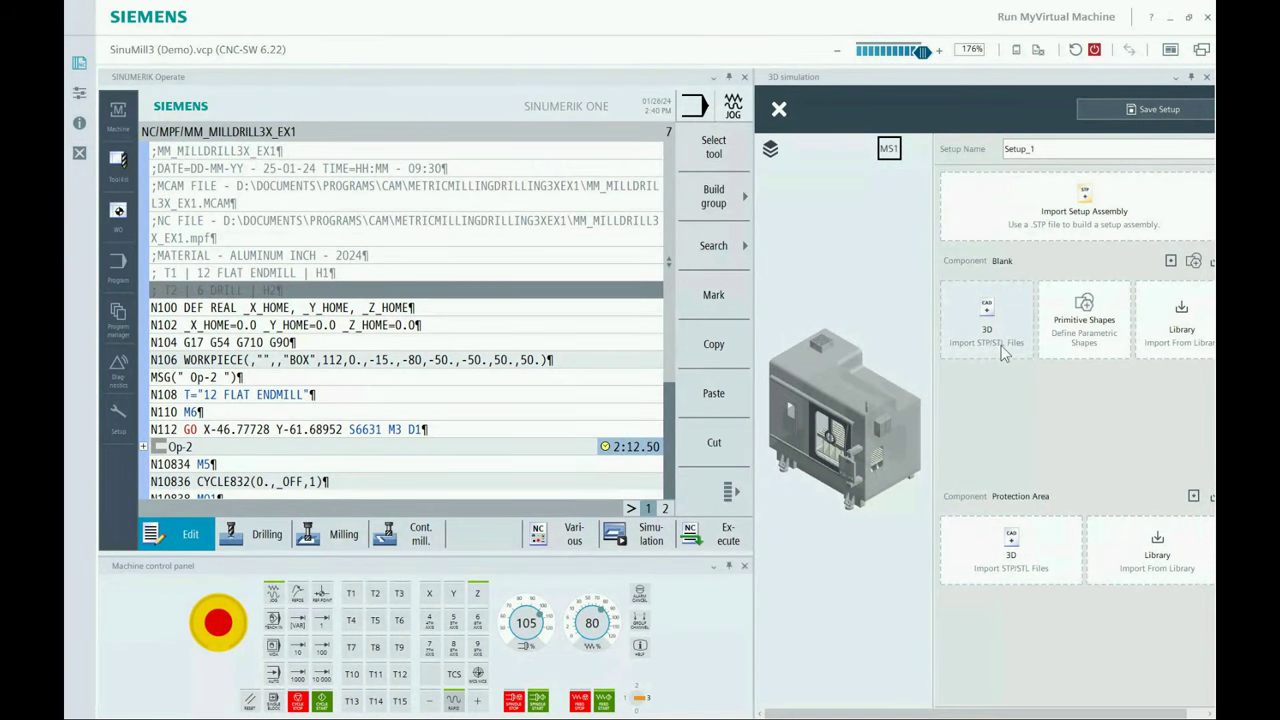
click(780, 111)
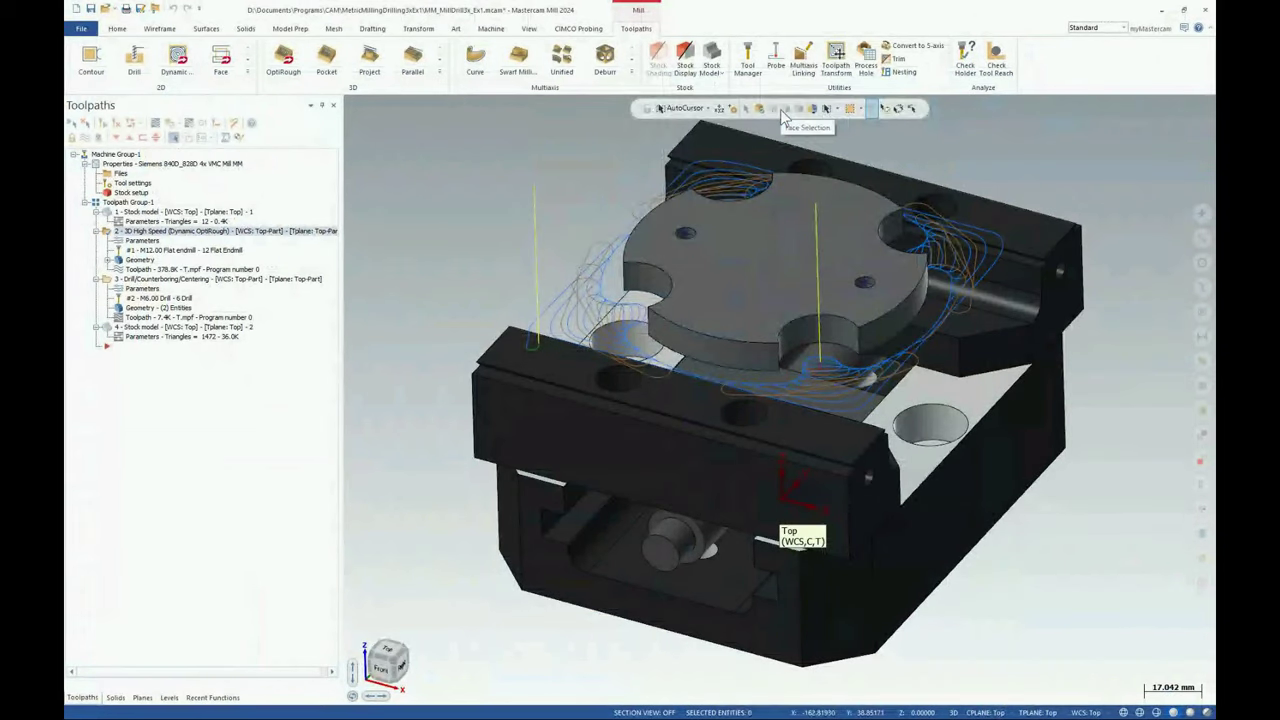
Switch to Mastercam, display the stock level and inspect the stock in the vise.
key(alt+2)
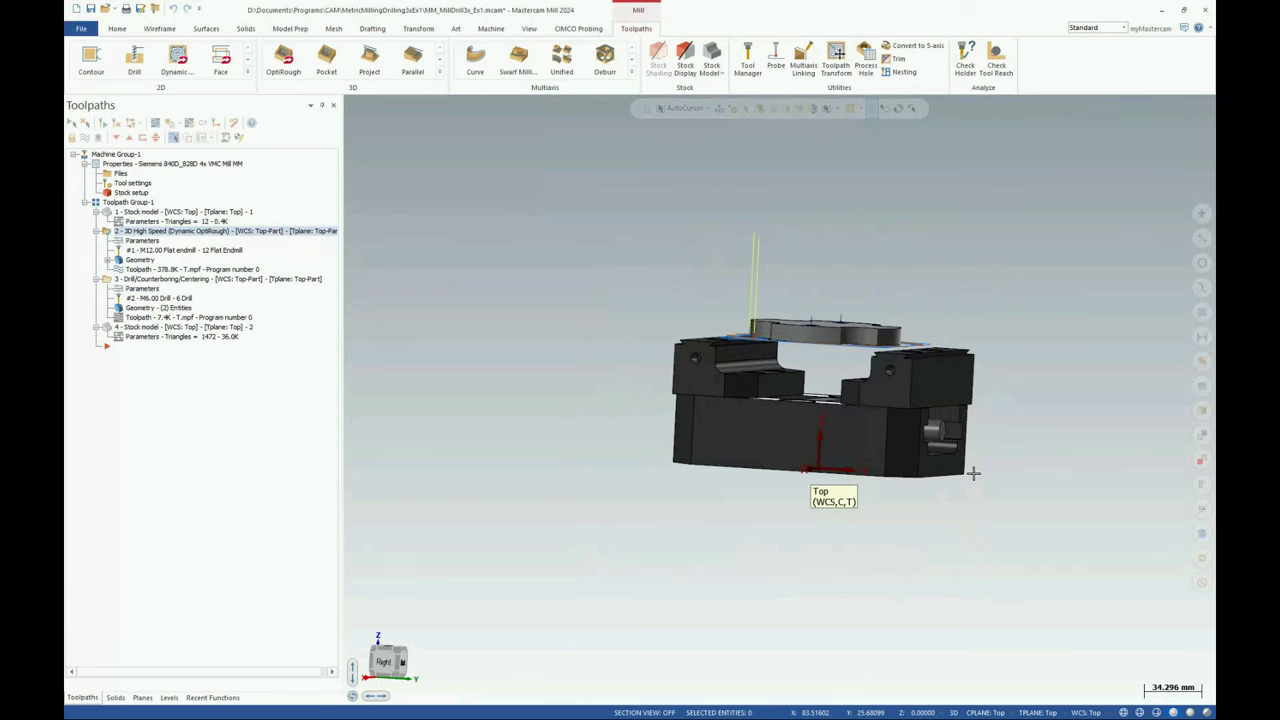
key(alt+7)
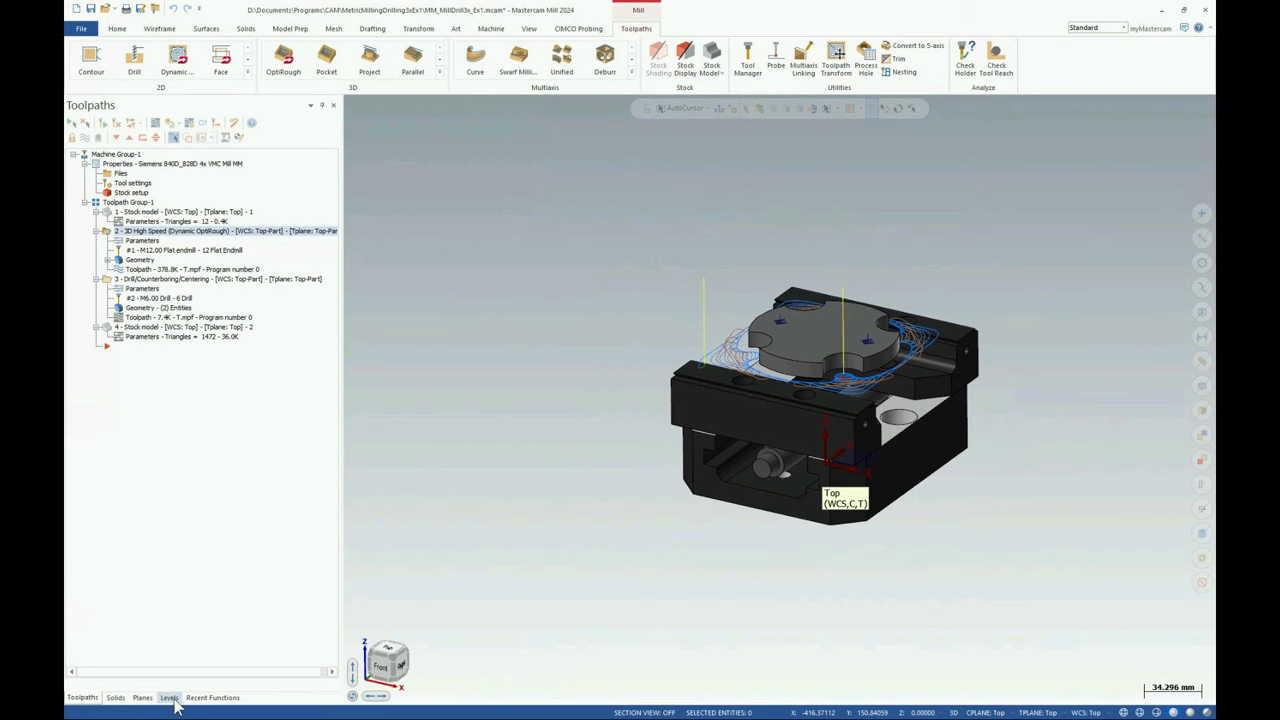
click(170, 698)
click(112, 163)
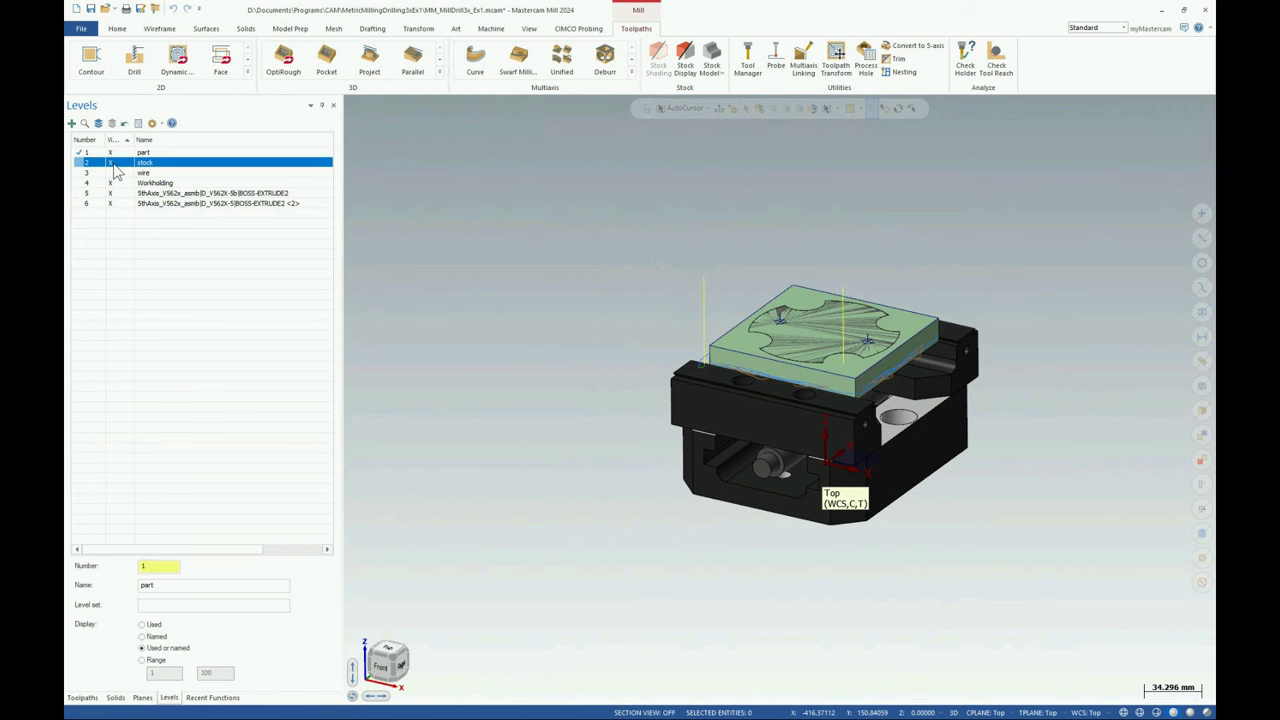
key(alt+Left)
key(alt+Left)
key(alt+Left)
middle_drag(928, 587, 1018, 413)
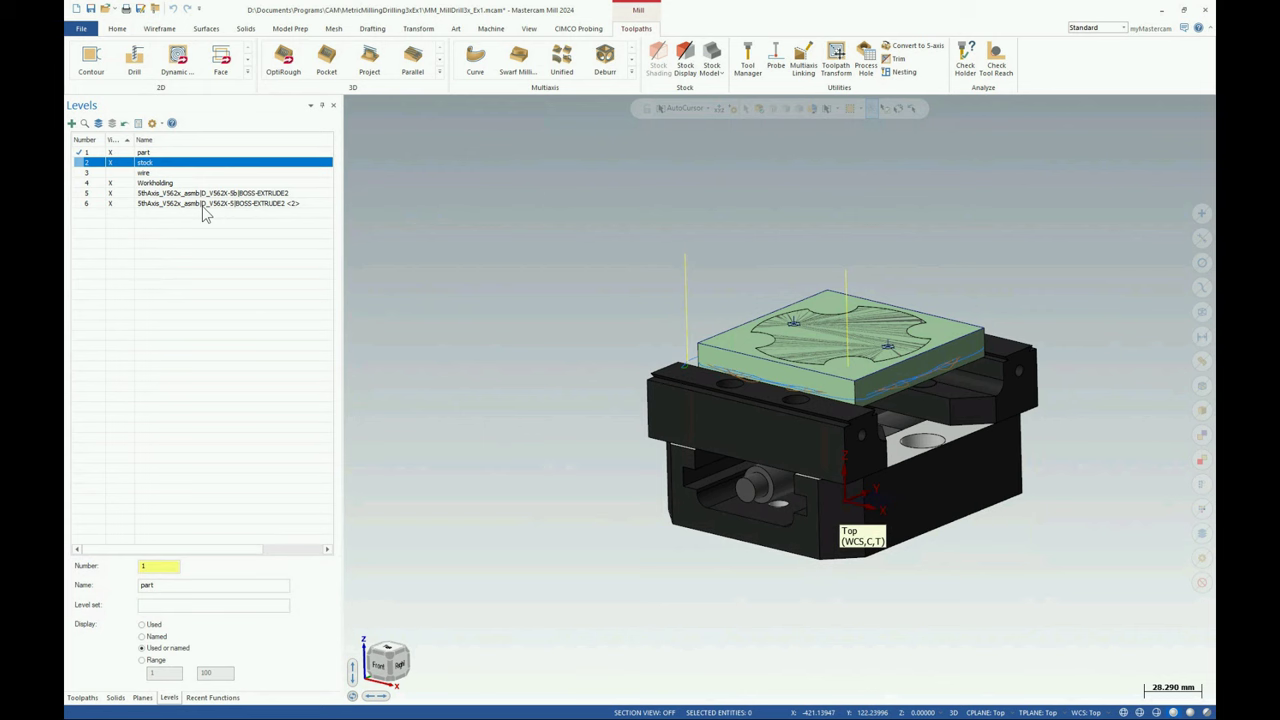
Make the stock level active, hide the part level and inspect the stock with the workholding.
click(80, 162)
click(112, 152)
middle_drag(912, 489, 864, 478)
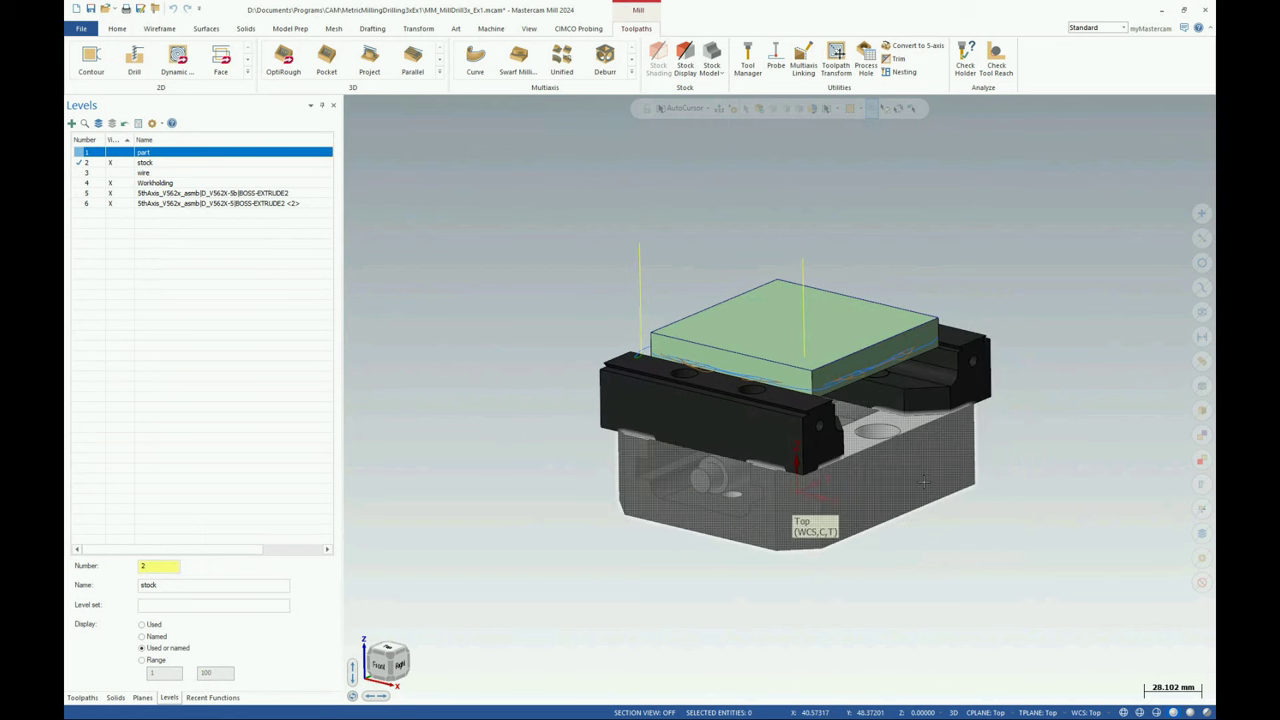
middle_drag(909, 591, 960, 407)
key(Left)
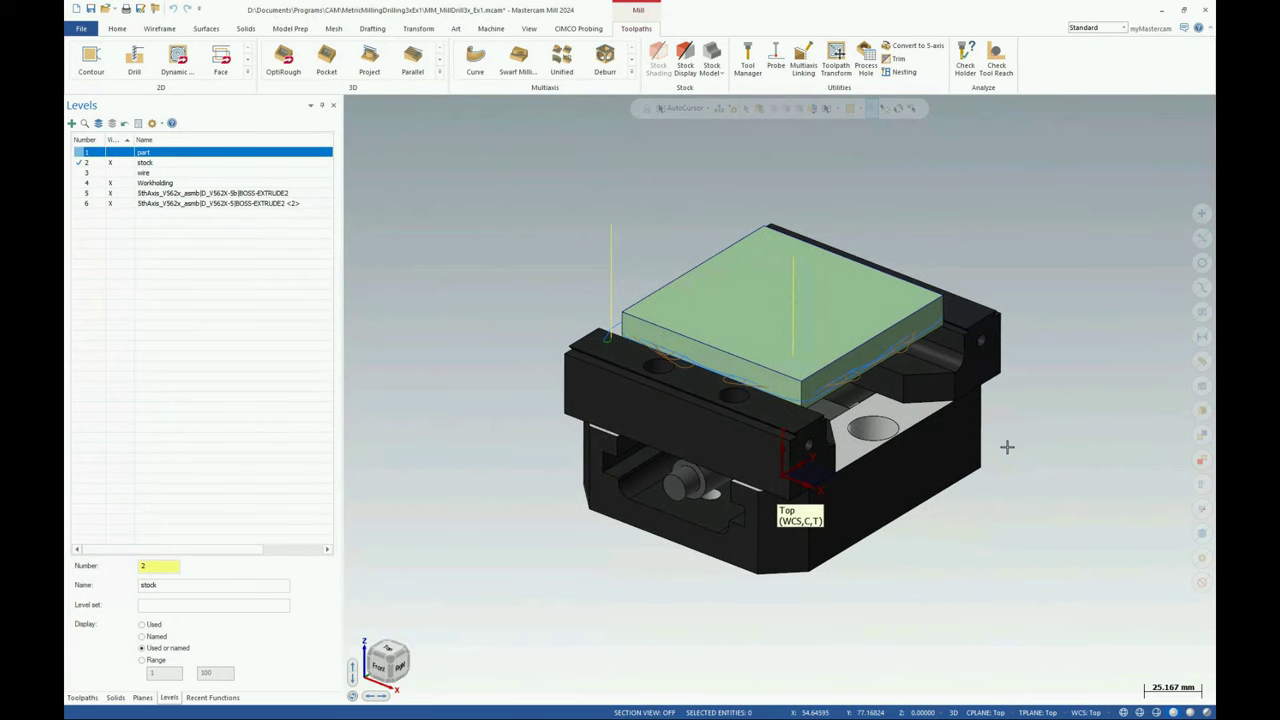
middle_drag(1007, 447, 1007, 425)
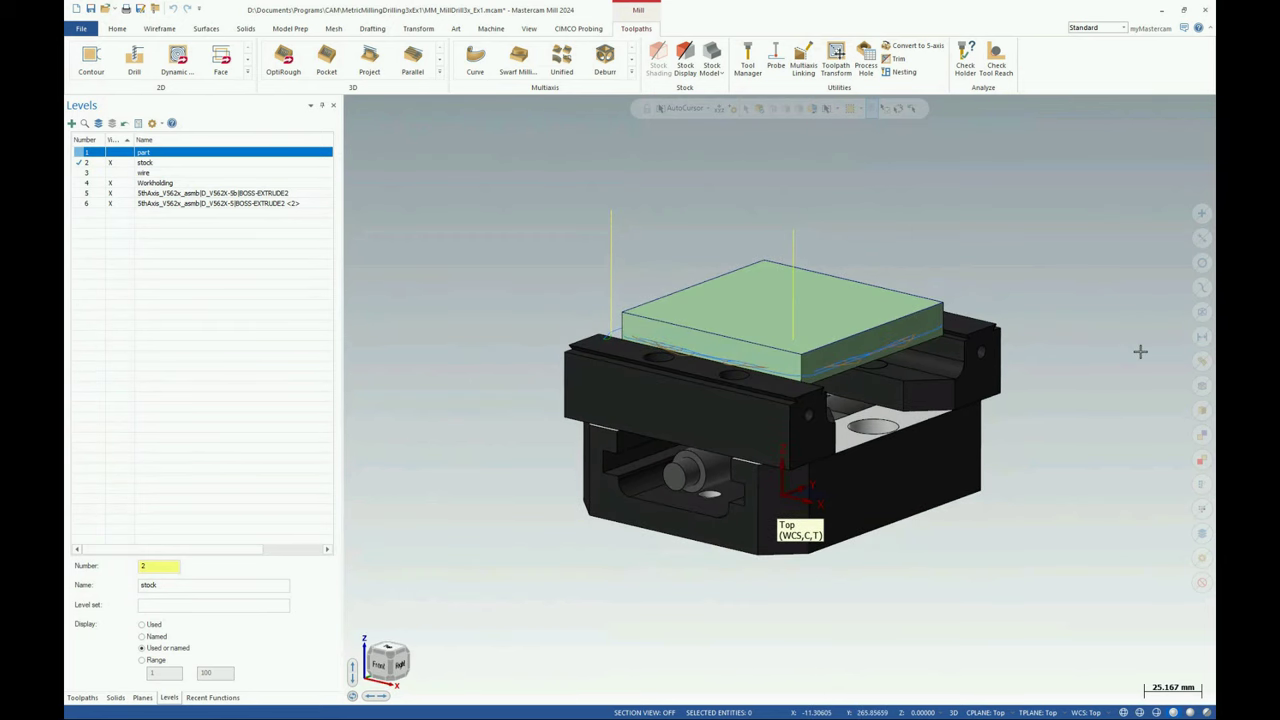
Start saving only some entities and select the vise's two jaws and base body.
click(80, 30)
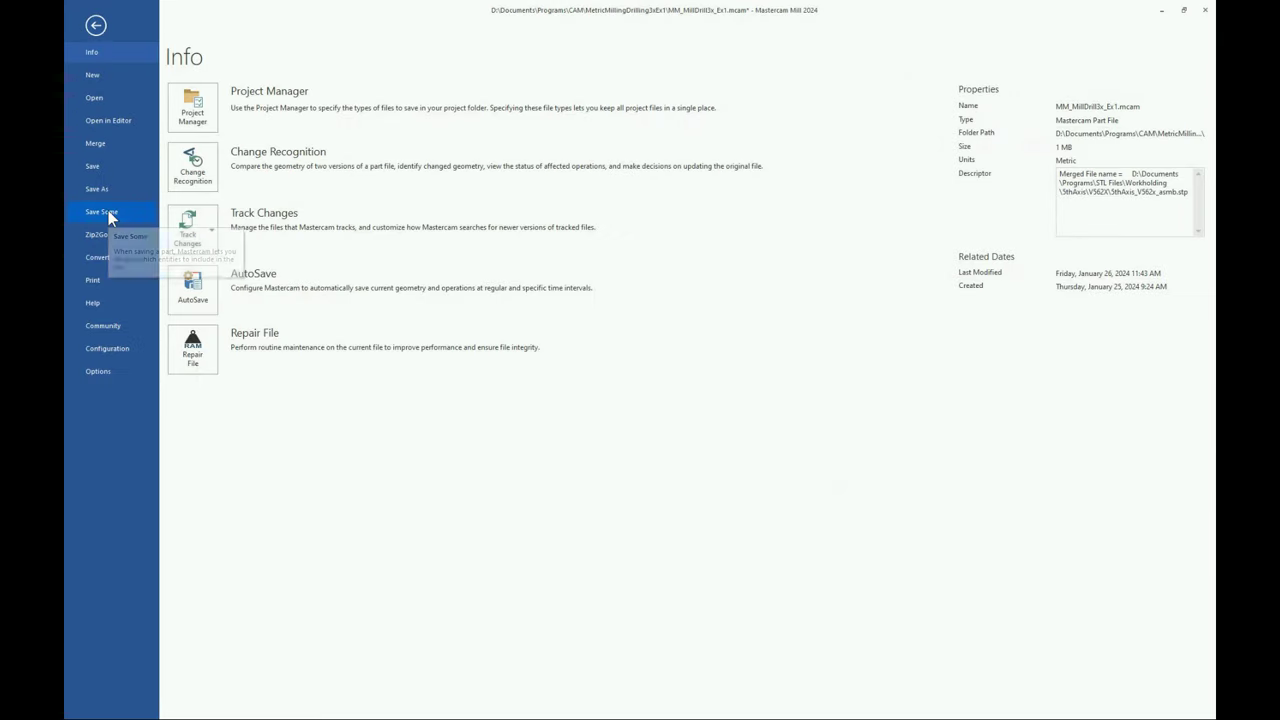
click(101, 212)
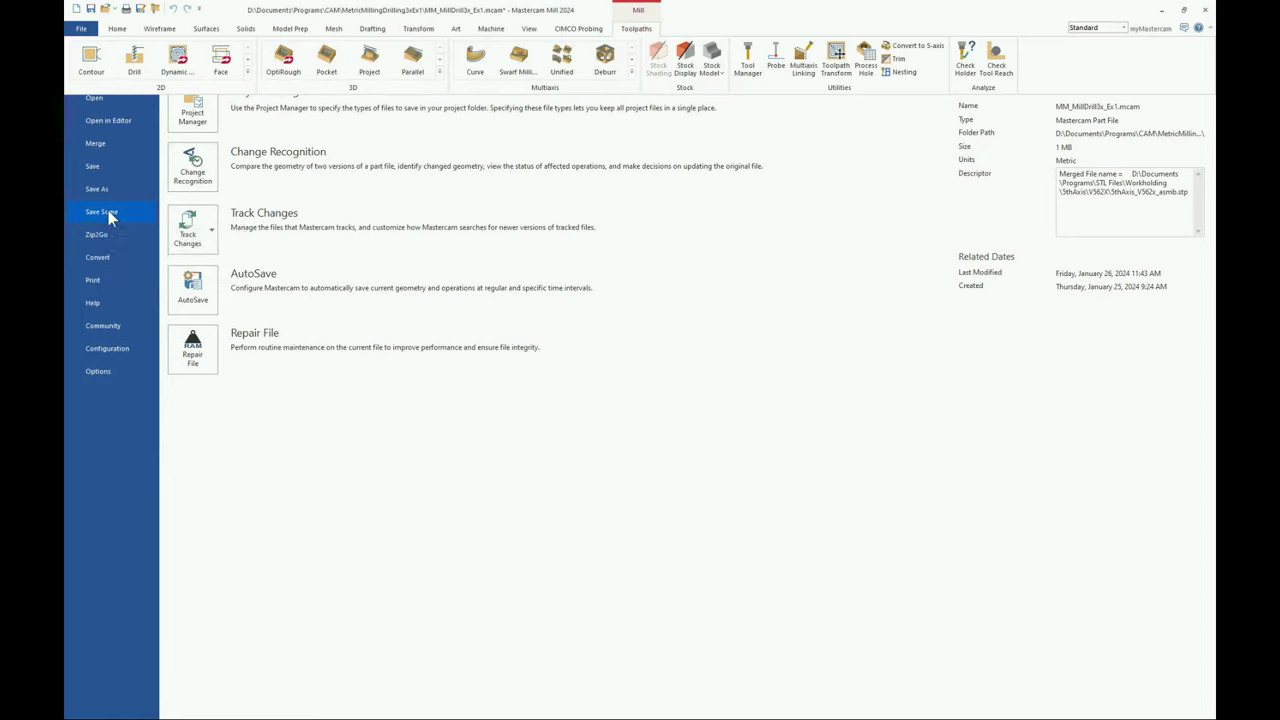
click(700, 400)
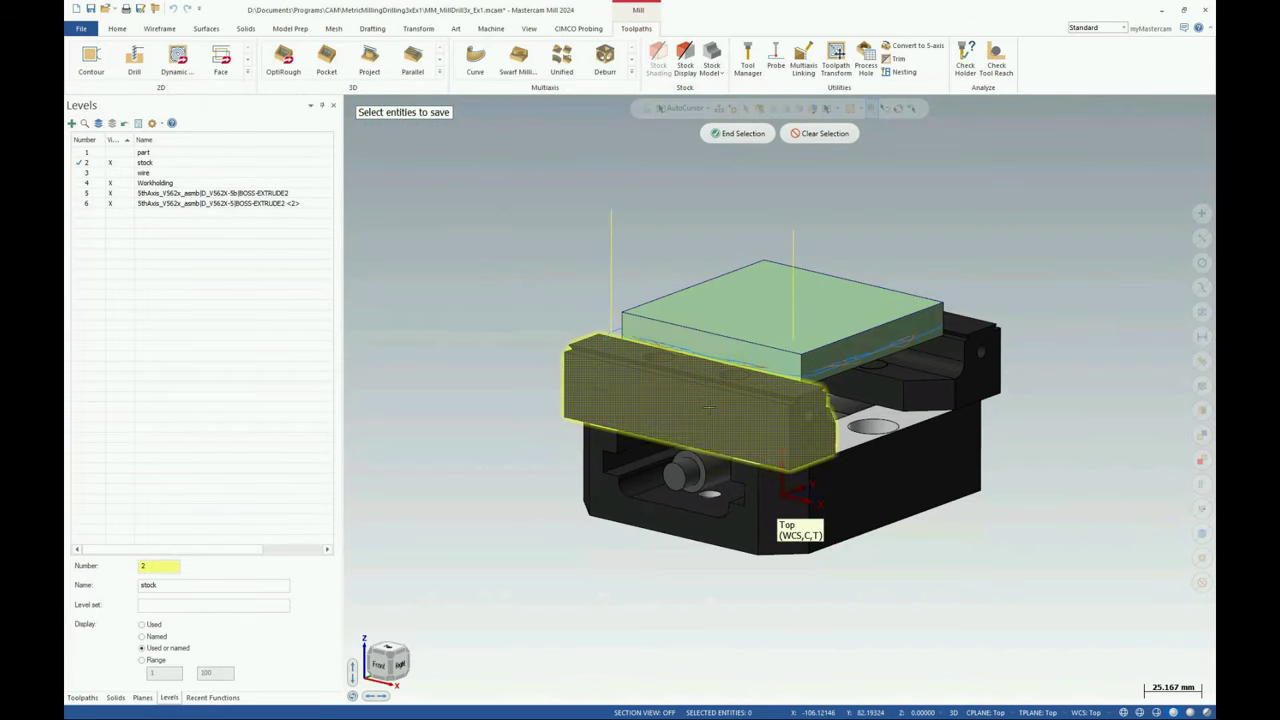
click(866, 480)
click(975, 376)
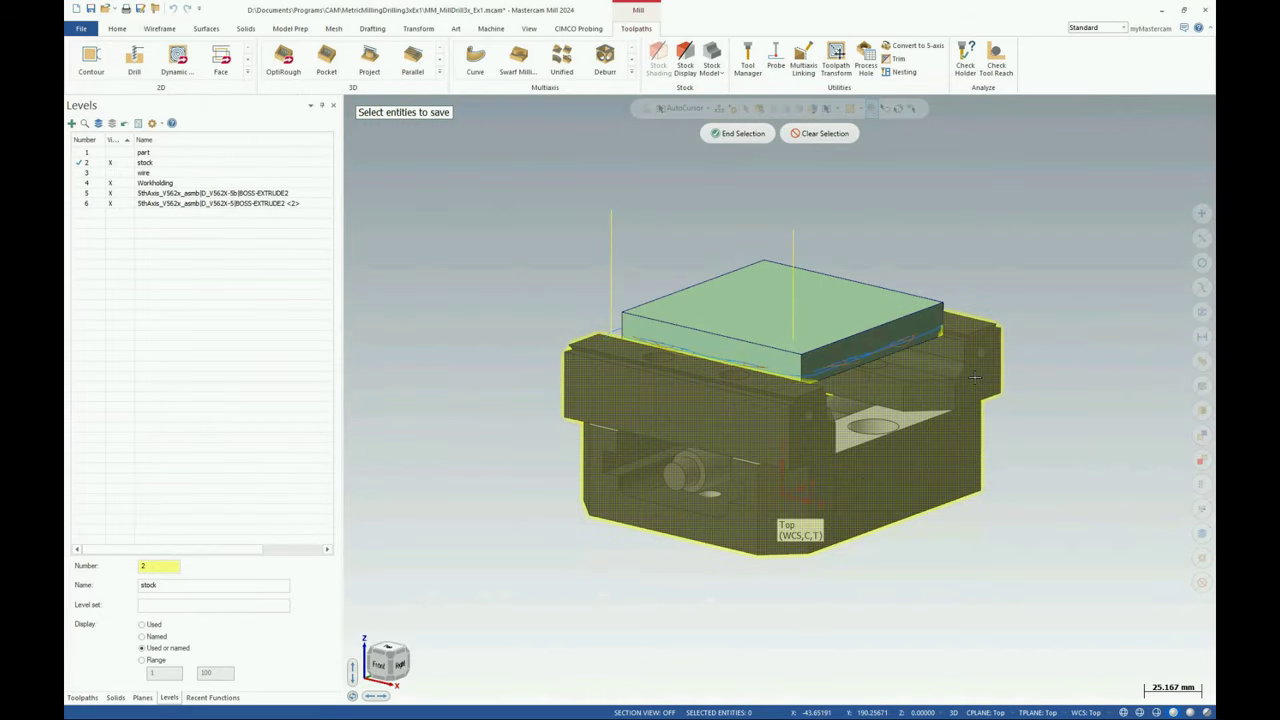
Examine the underside of the vise and the Top plane origin located there.
key(alt+Up)
key(alt+Up)
key(alt+Up)
key(alt+Up)
key(alt+Up)
key(alt+Up)
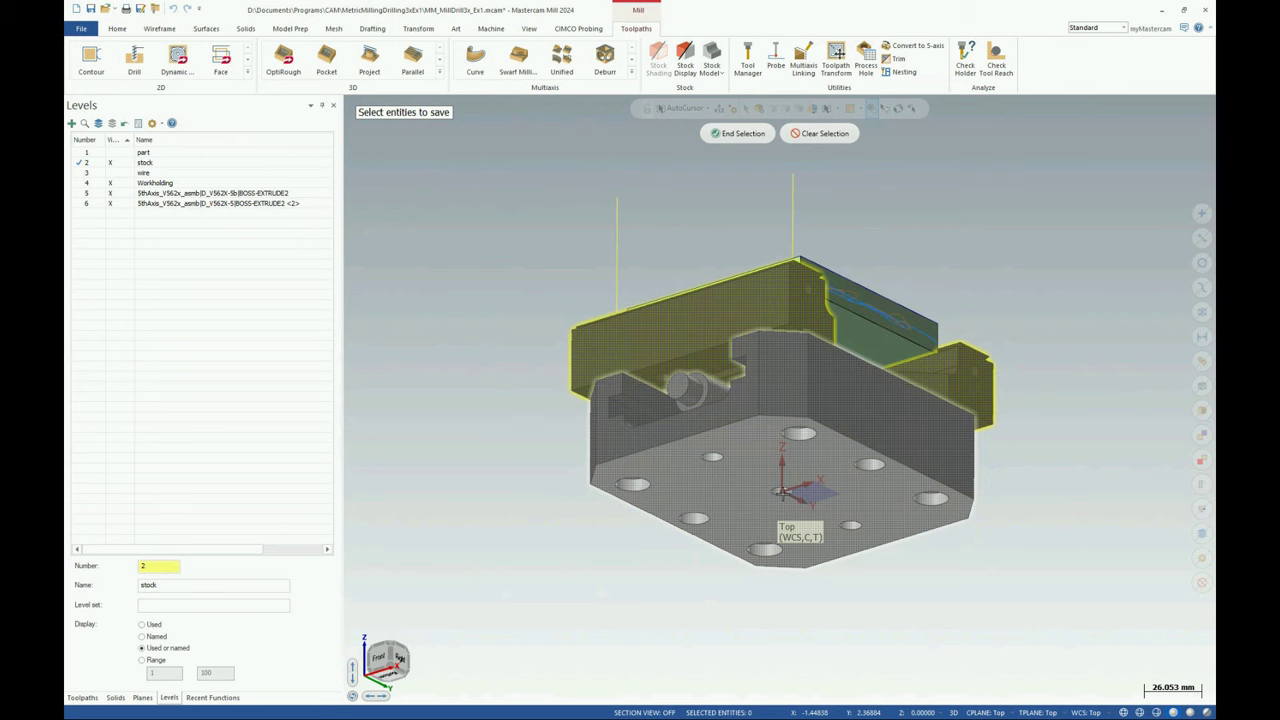
middle_drag(783, 490, 790, 340)
Compare the Top-Part plane with the Top plane and examine the Top origin relative to the vise bottom.
click(142, 697)
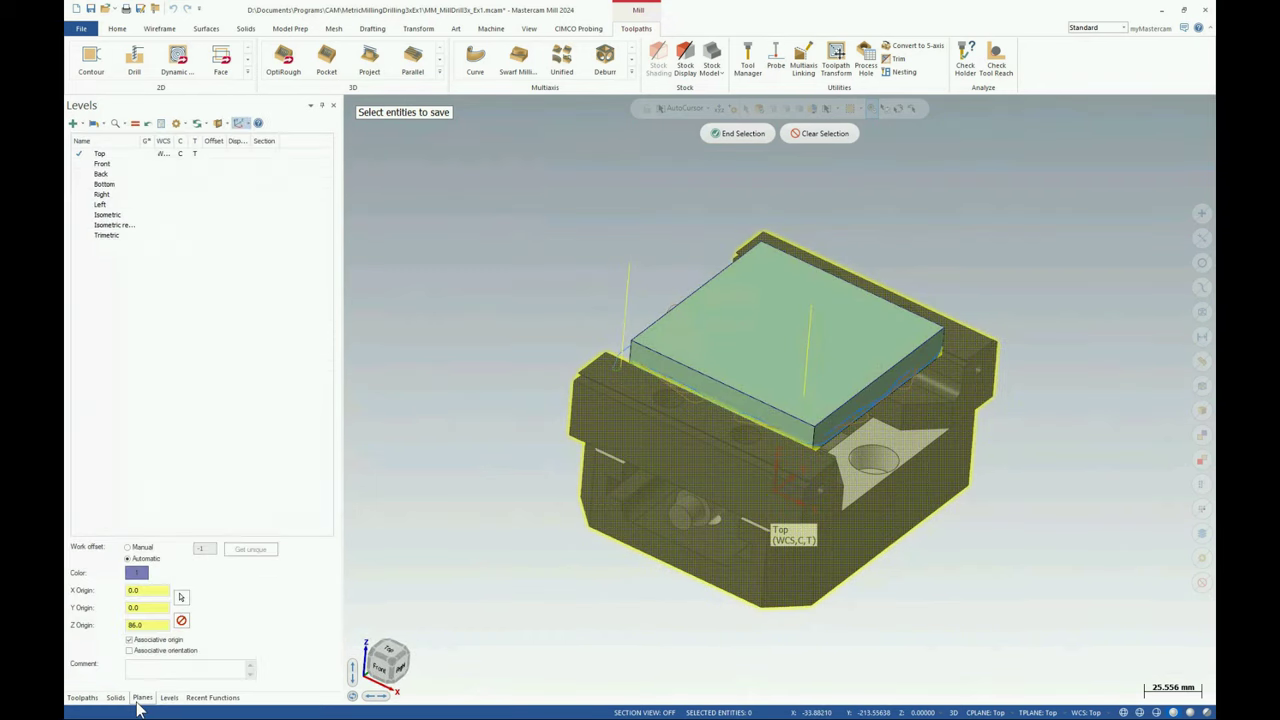
click(185, 245)
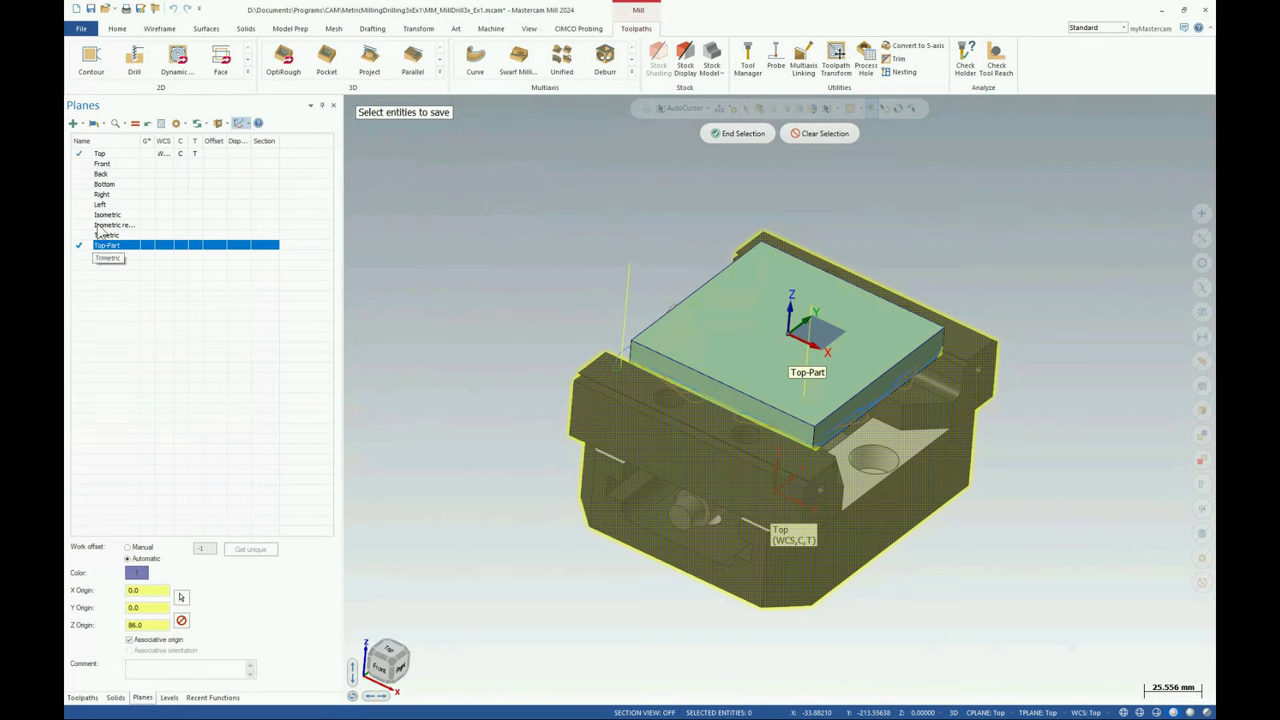
click(100, 153)
middle_drag(440, 474, 790, 482)
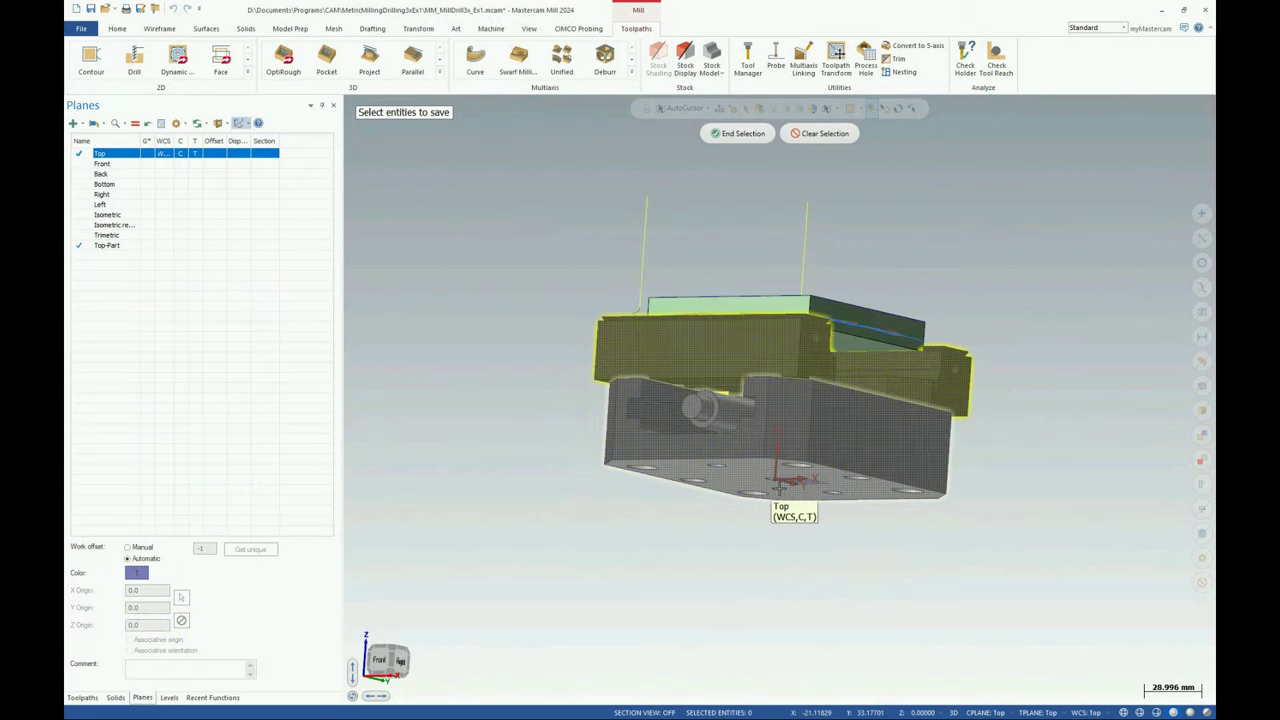
key(alt+7)
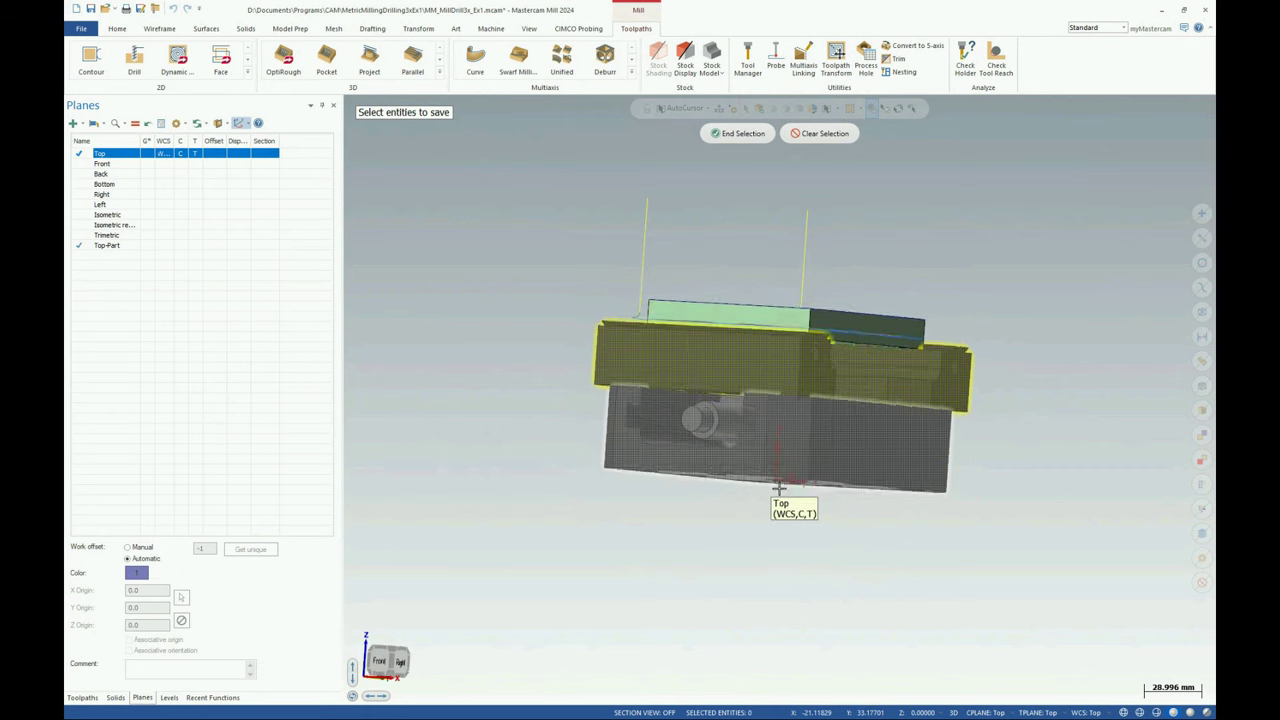
key(alt+p)
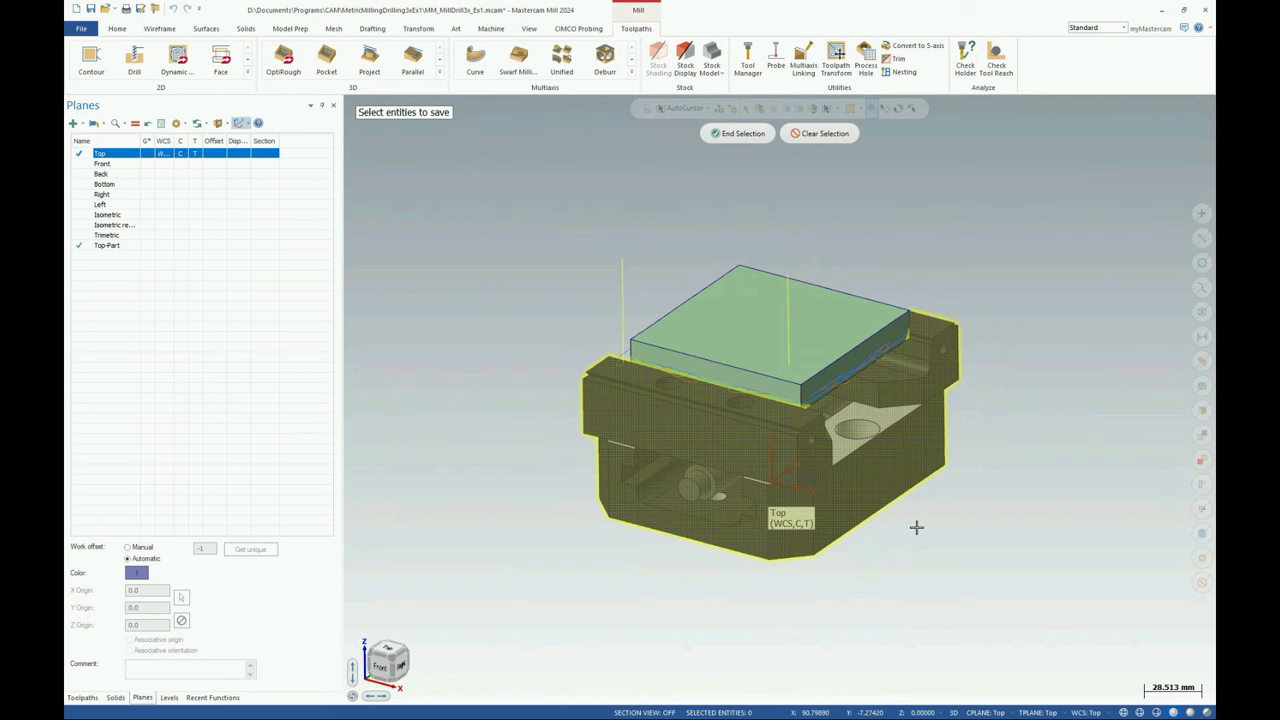
key(alt+2)
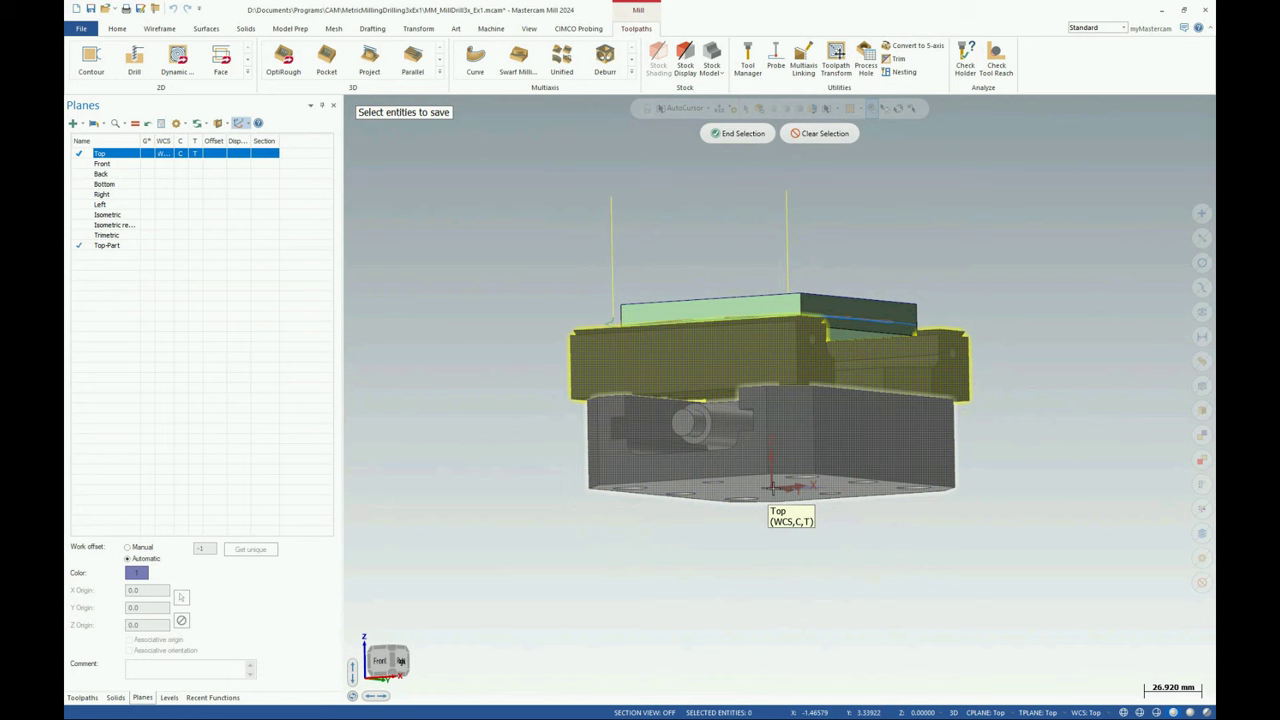
key(alt+7)
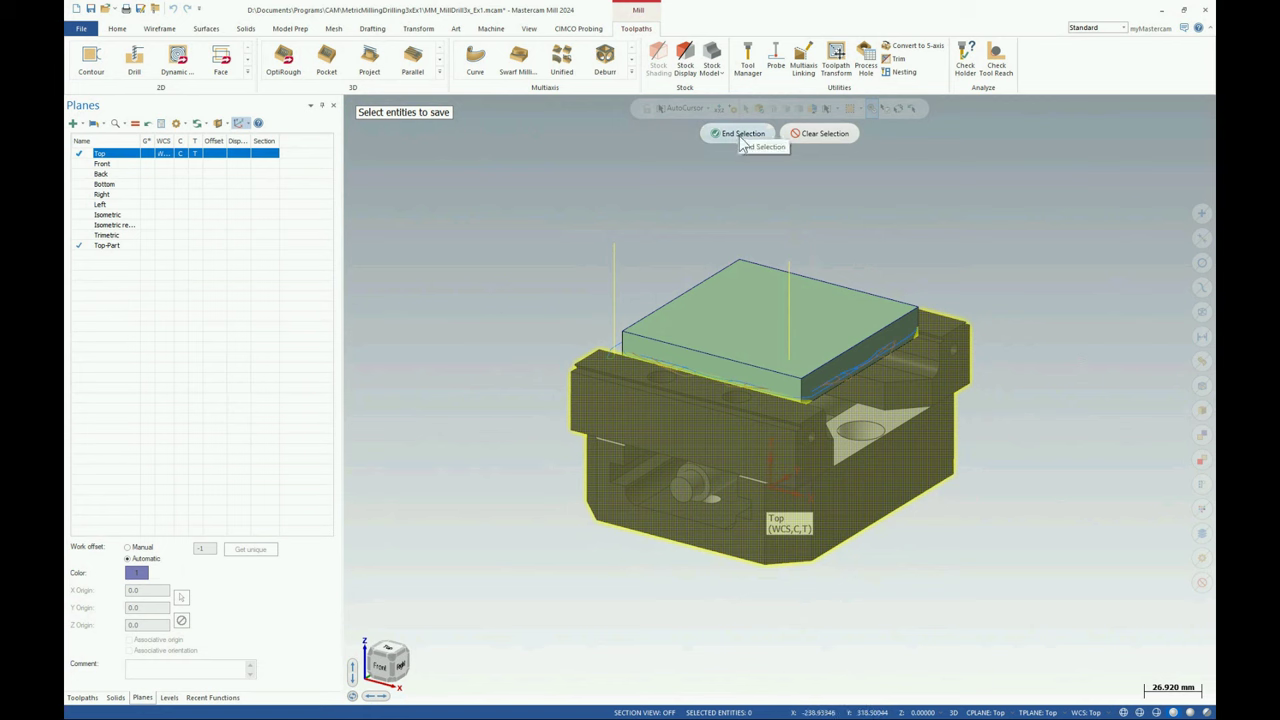
Save the selected vise bodies as a STEP file named vise in the RMVM Demo Webinar folder on the USB disk.
click(740, 138)
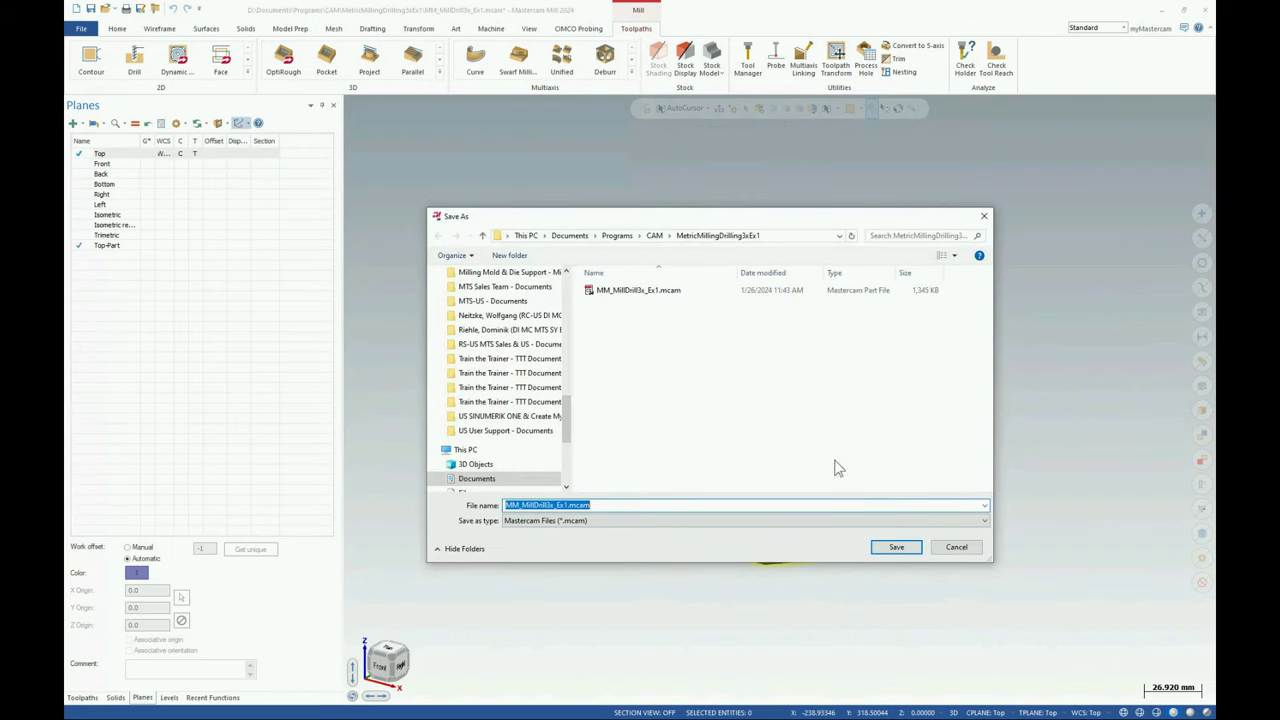
scroll(561, 416, down, 5)
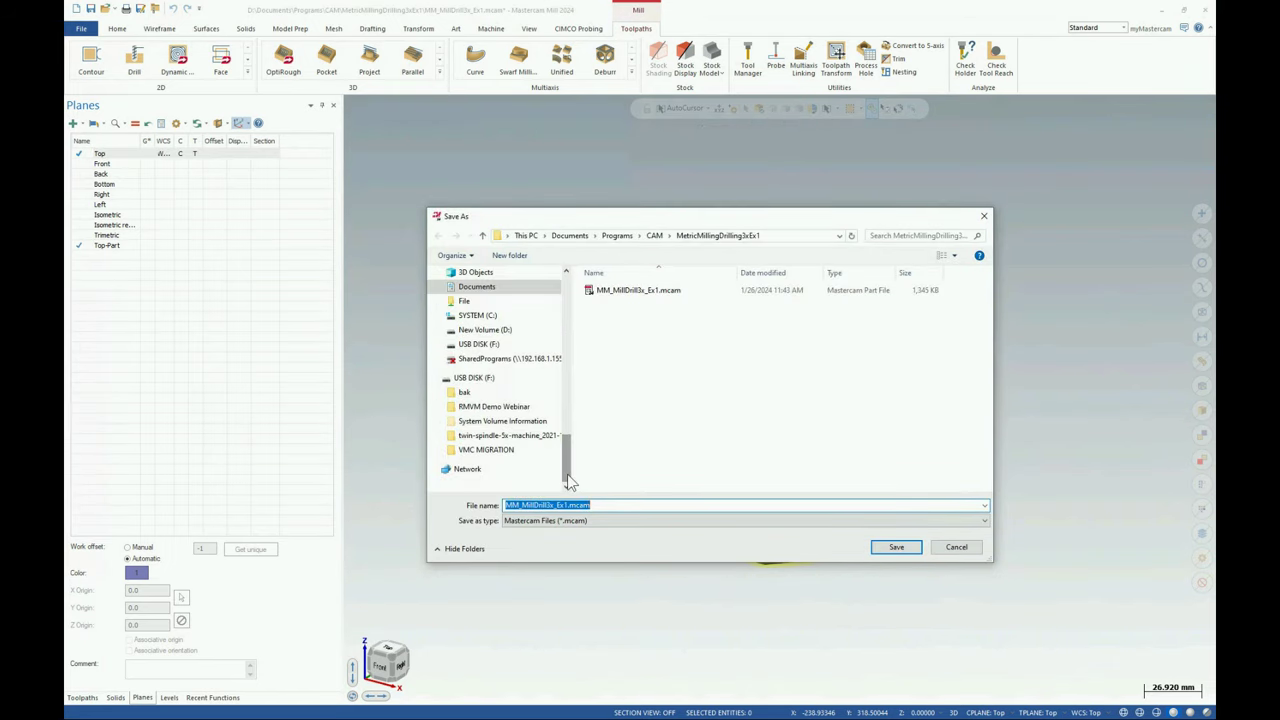
click(491, 408)
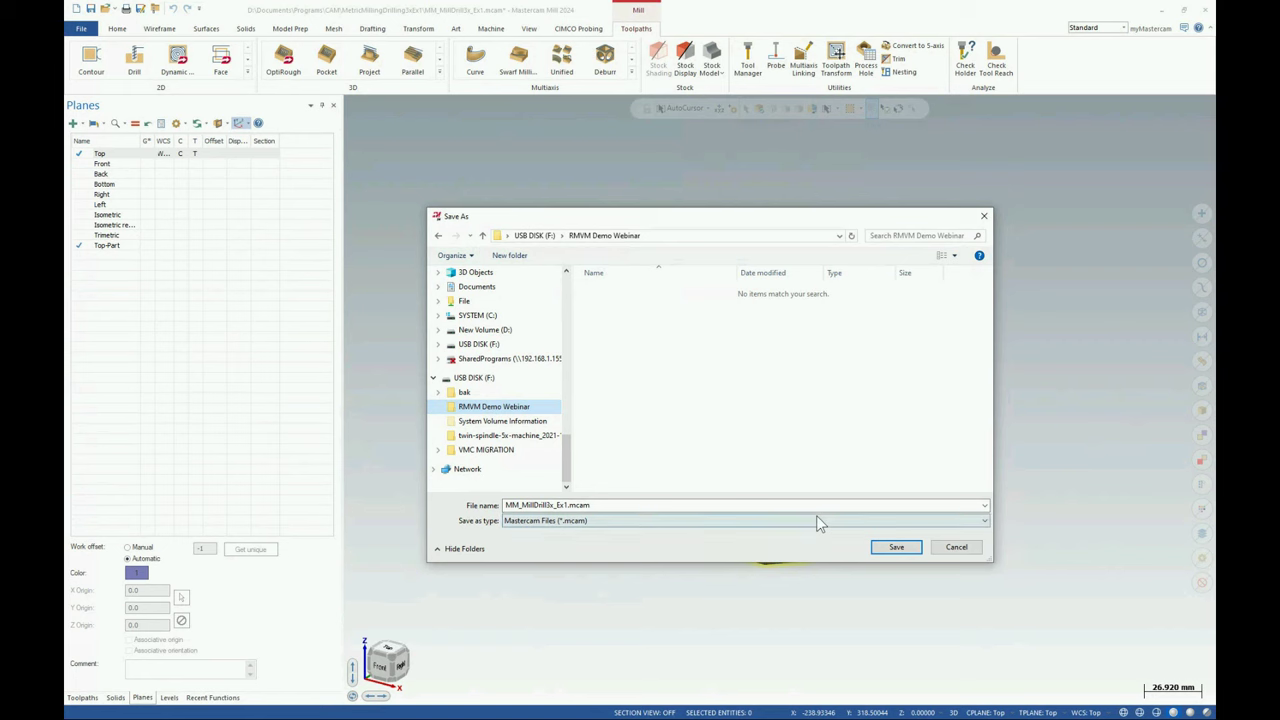
drag(610, 505, 350, 514)
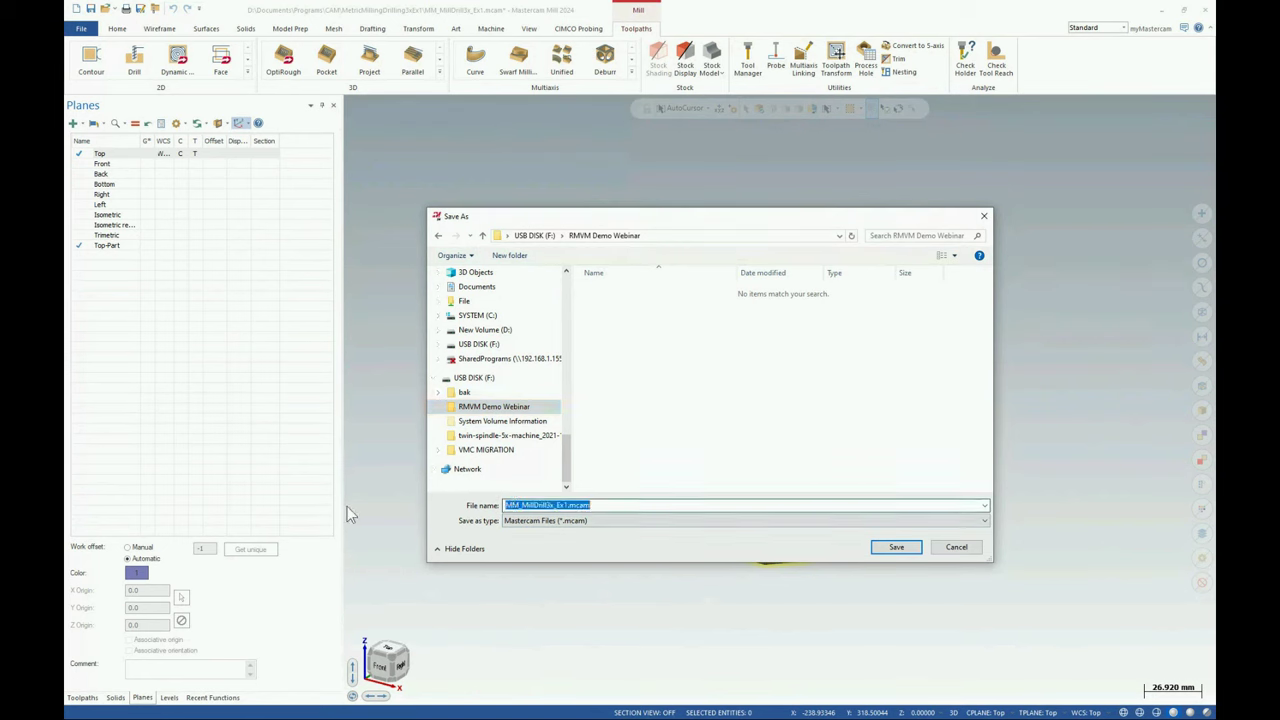
text(vise)
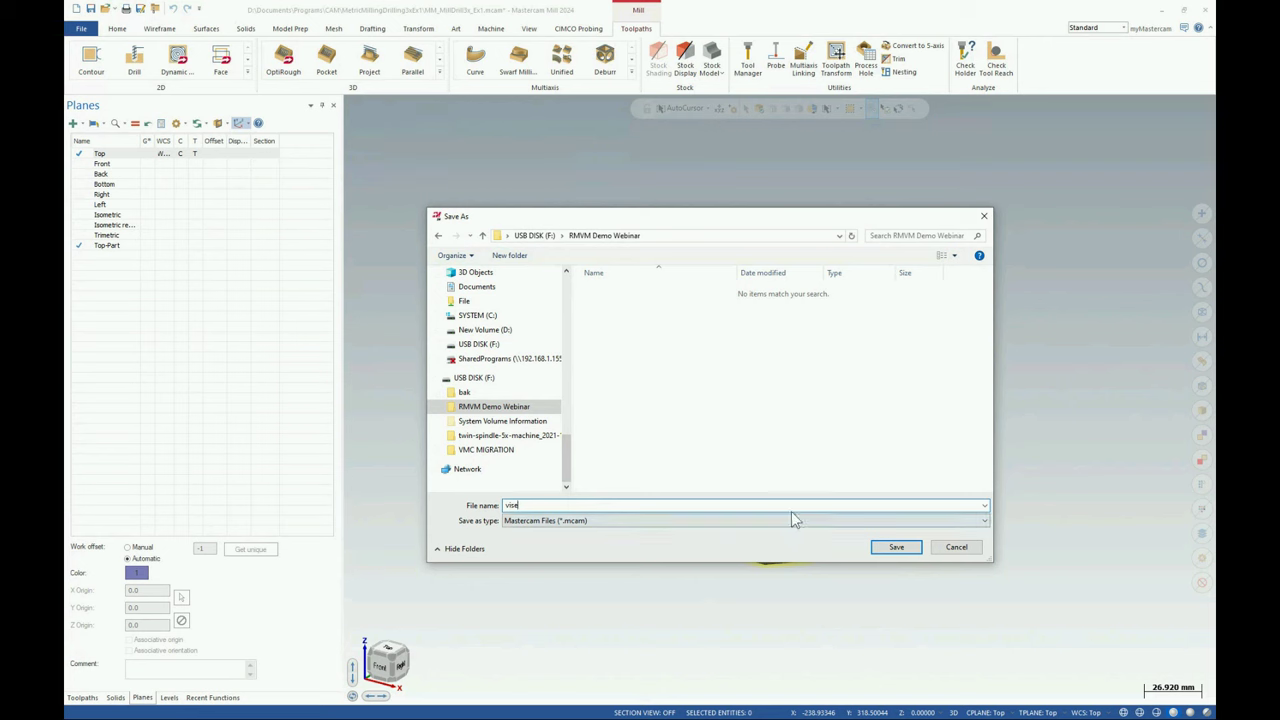
click(966, 526)
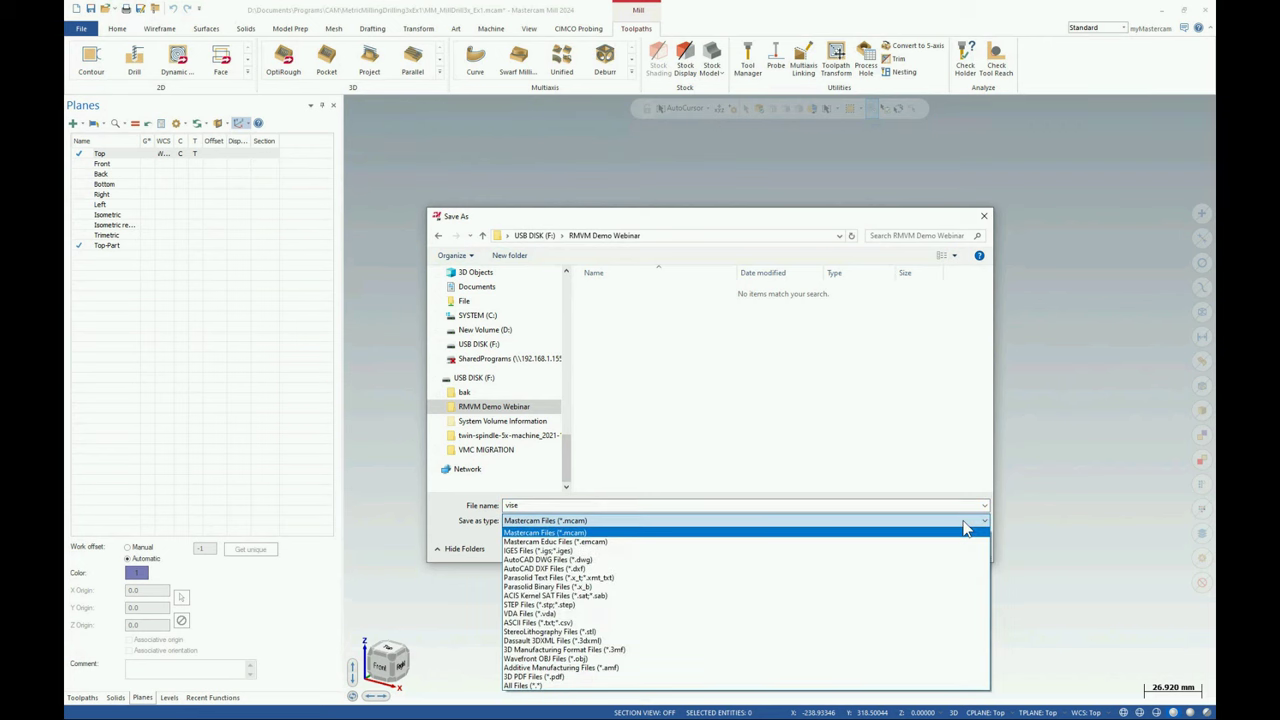
click(583, 605)
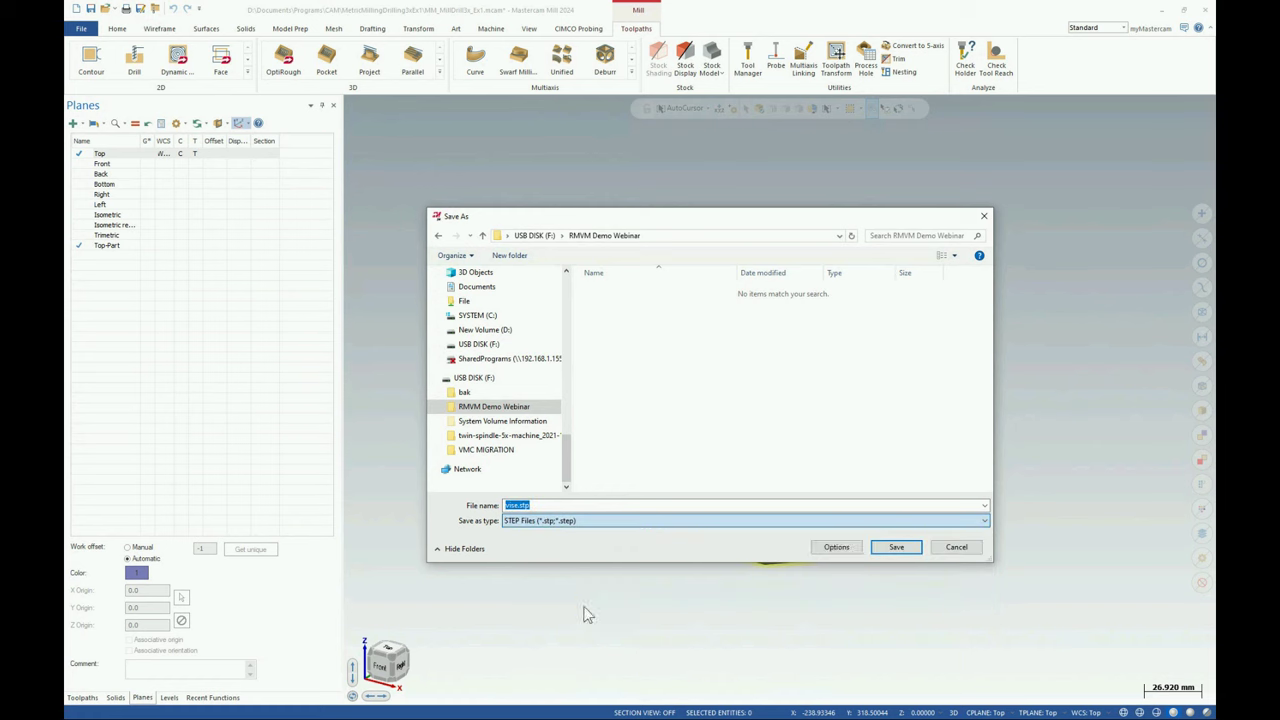
click(897, 547)
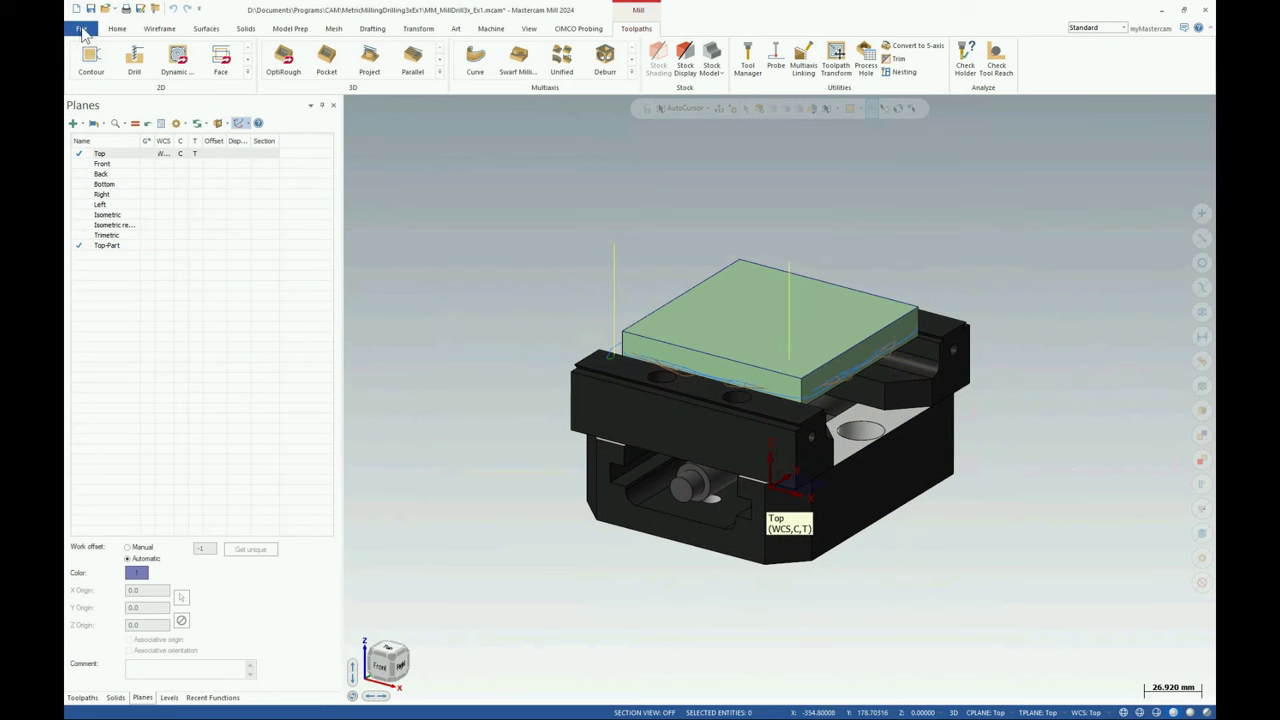
Save only the stock solid as a STEP file named stock in the RMVM Demo Webinar folder on the USB disk.
click(83, 29)
click(104, 213)
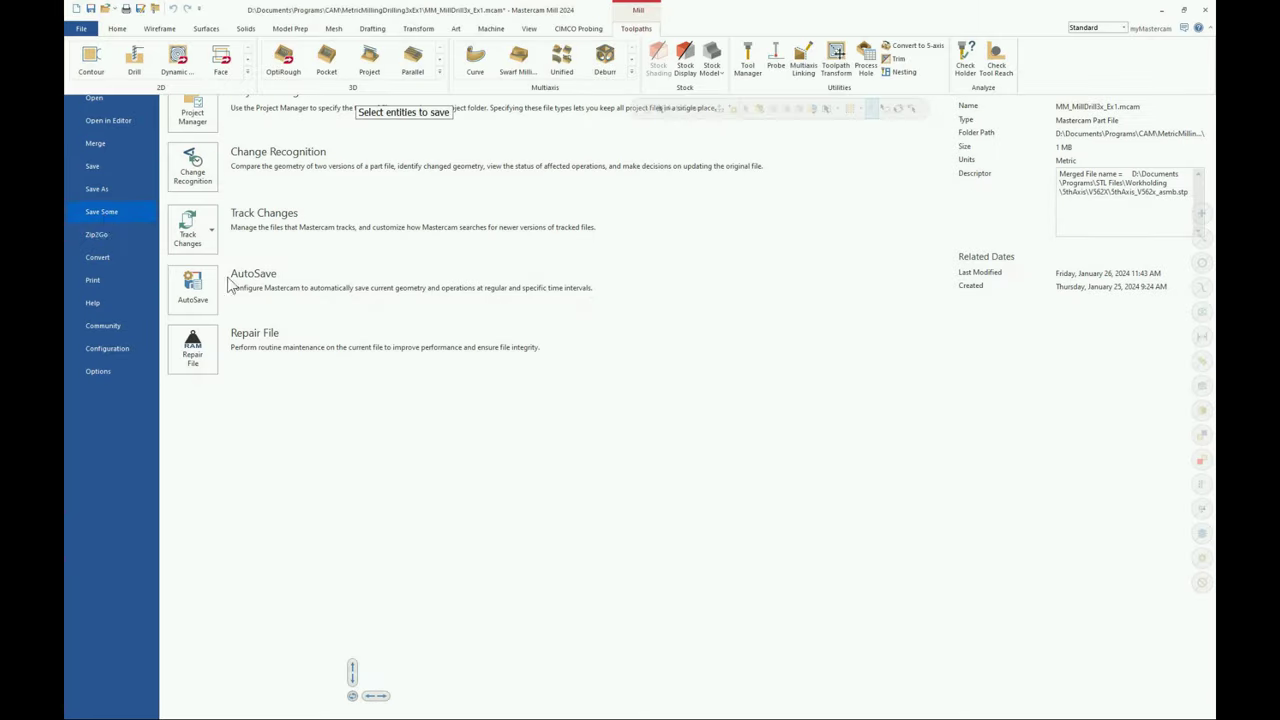
click(820, 311)
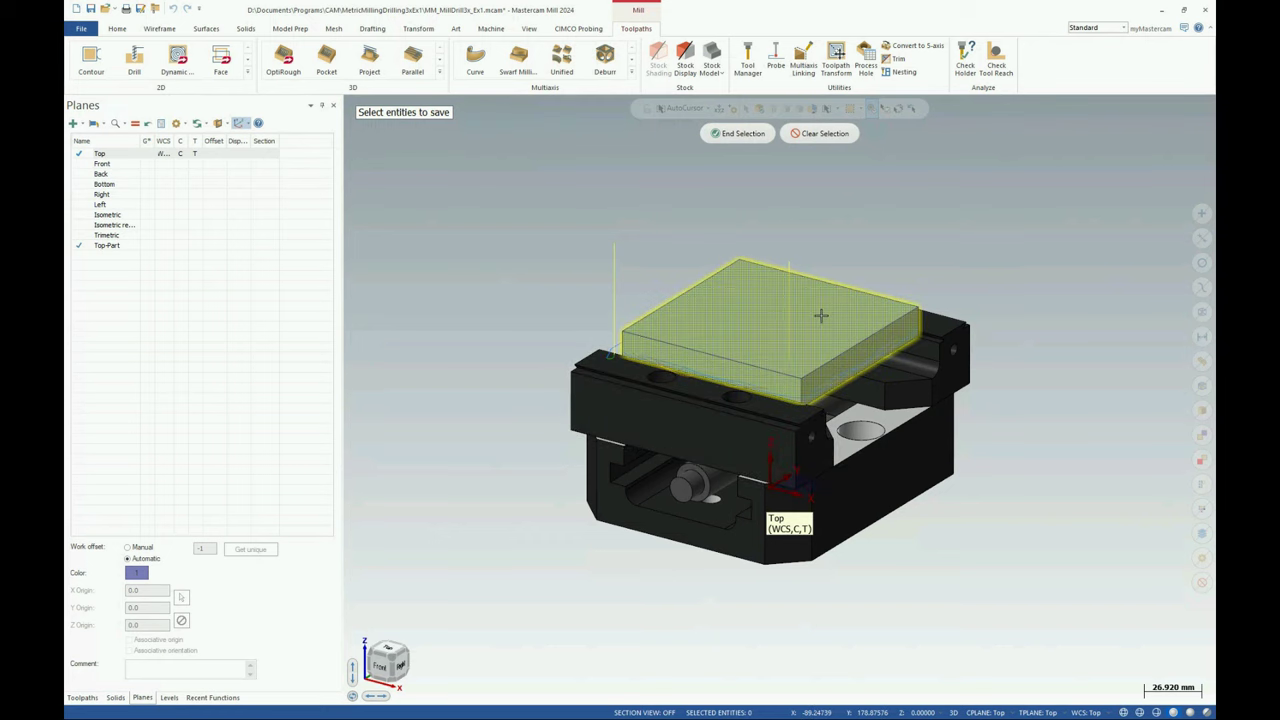
click(738, 135)
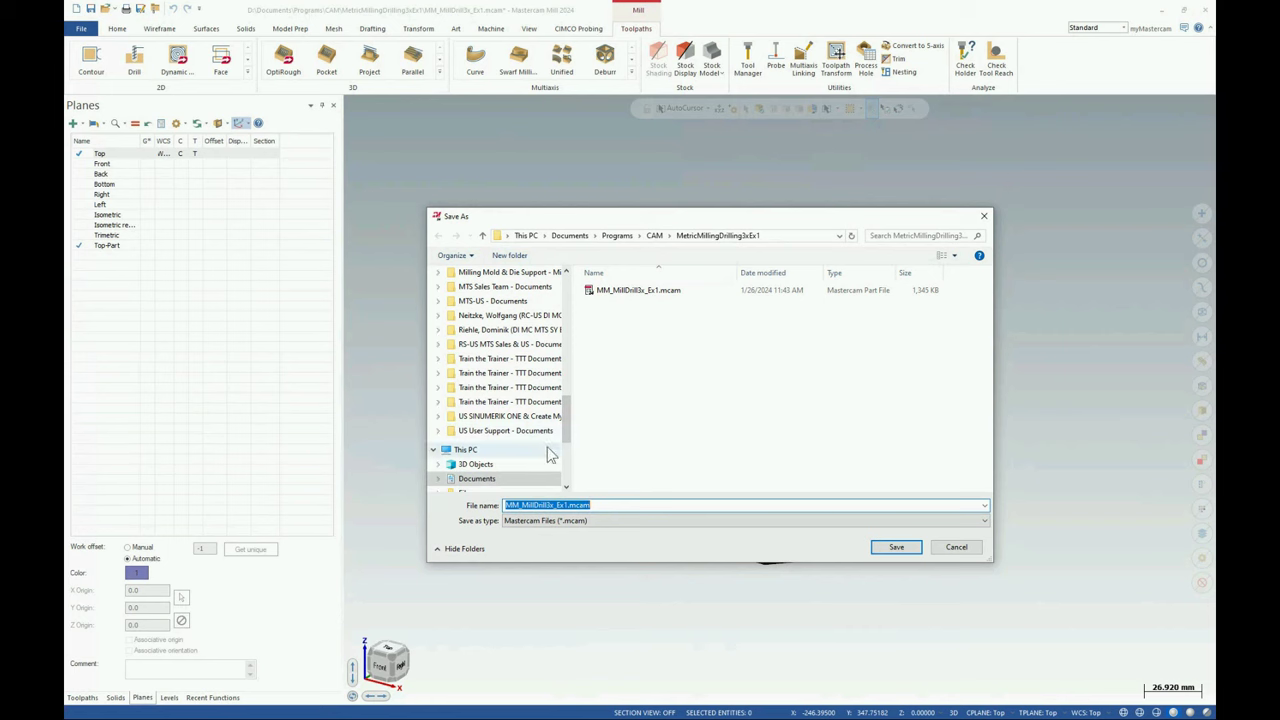
drag(564, 443, 560, 483)
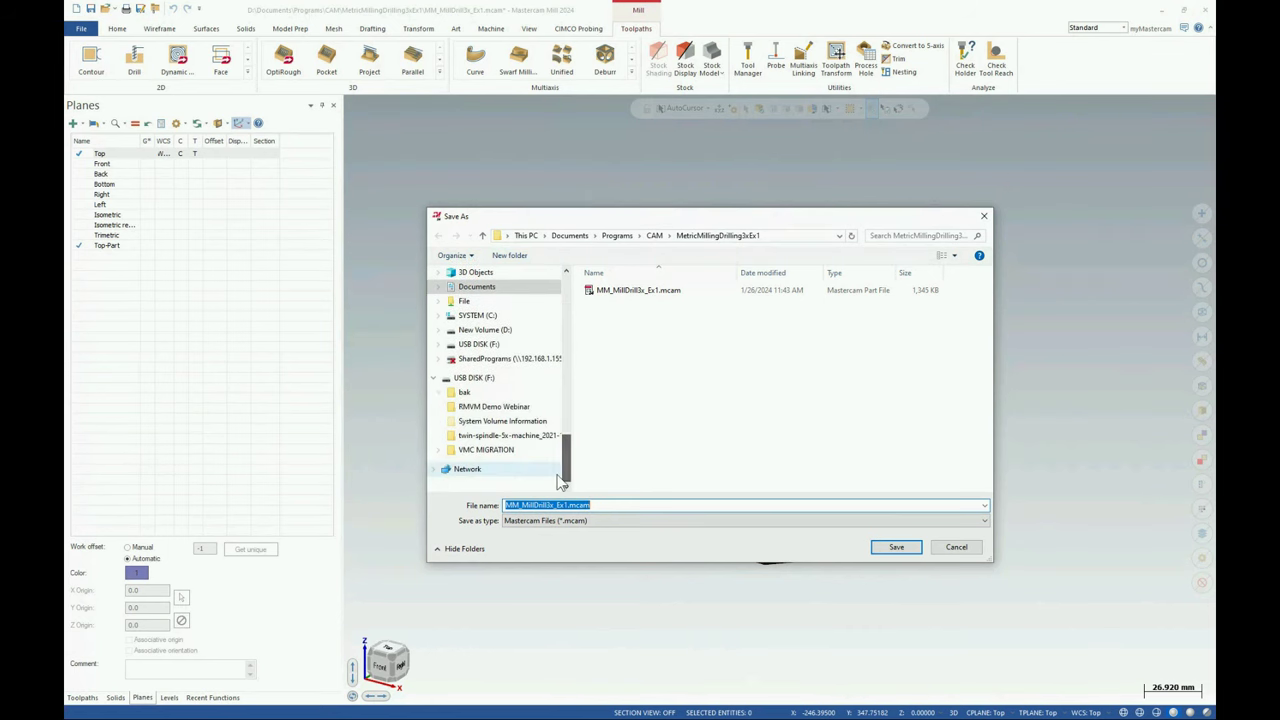
click(494, 406)
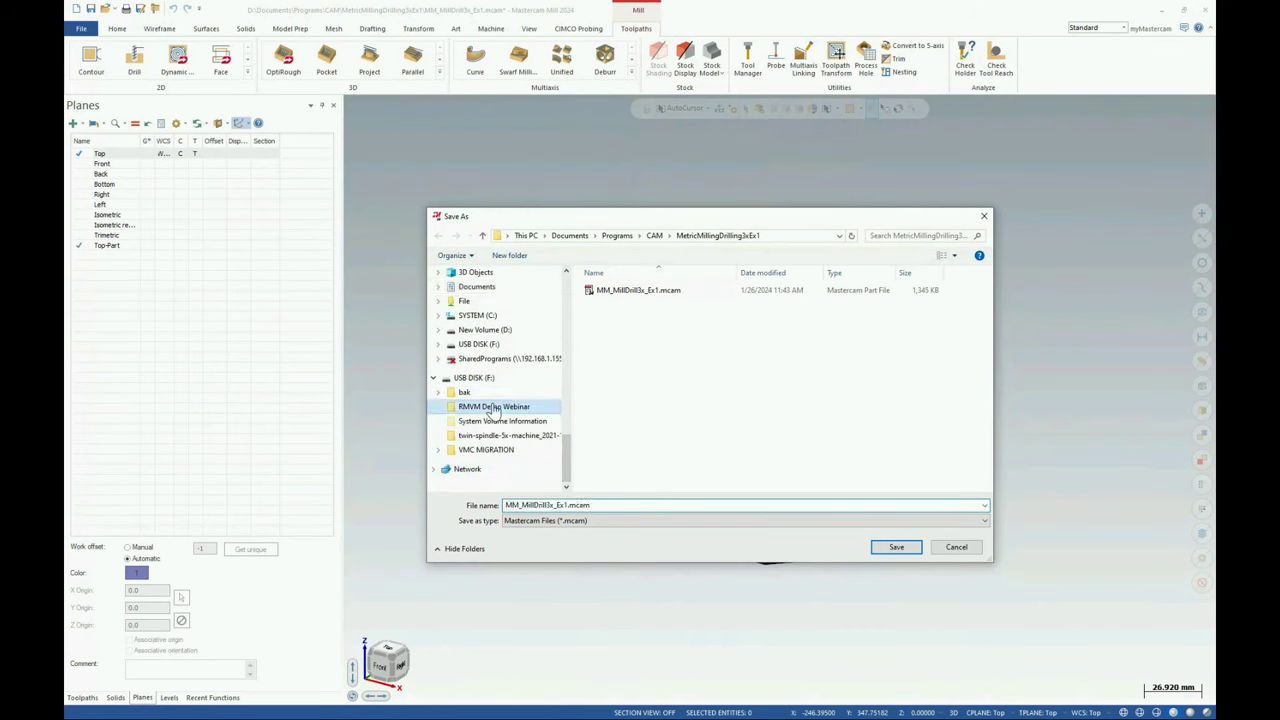
click(829, 523)
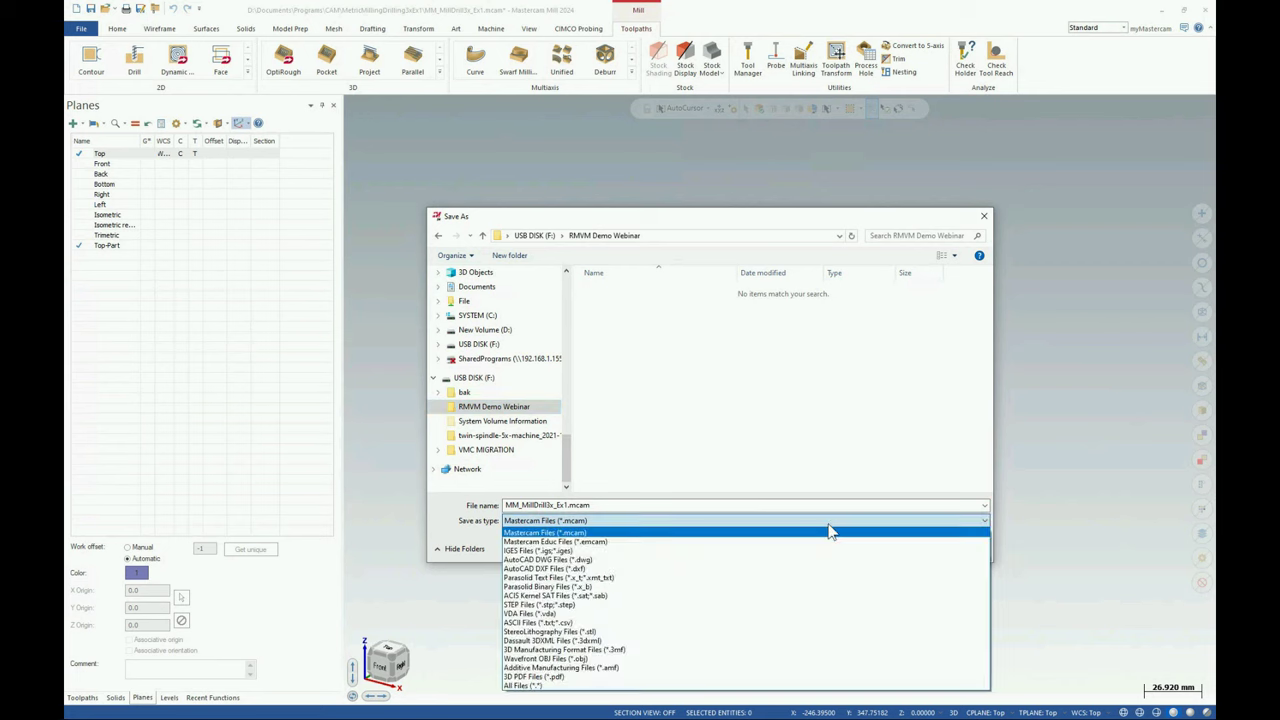
click(601, 632)
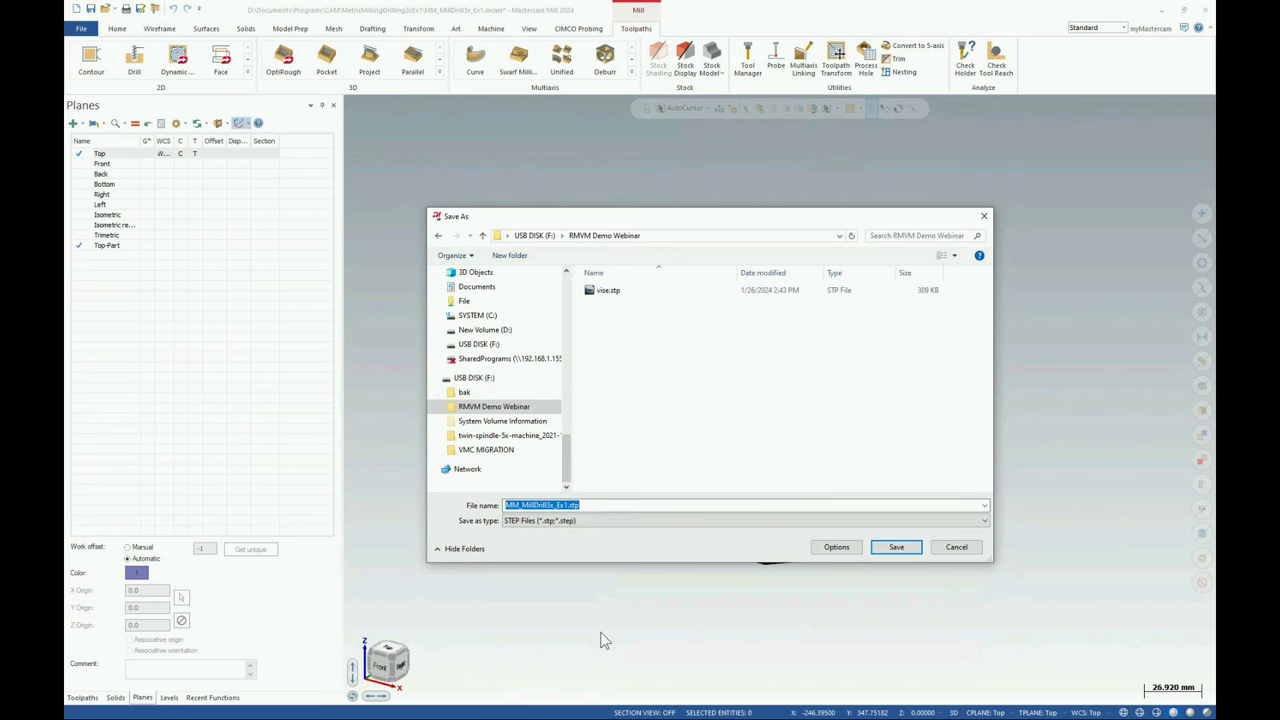
key(BackSpace)
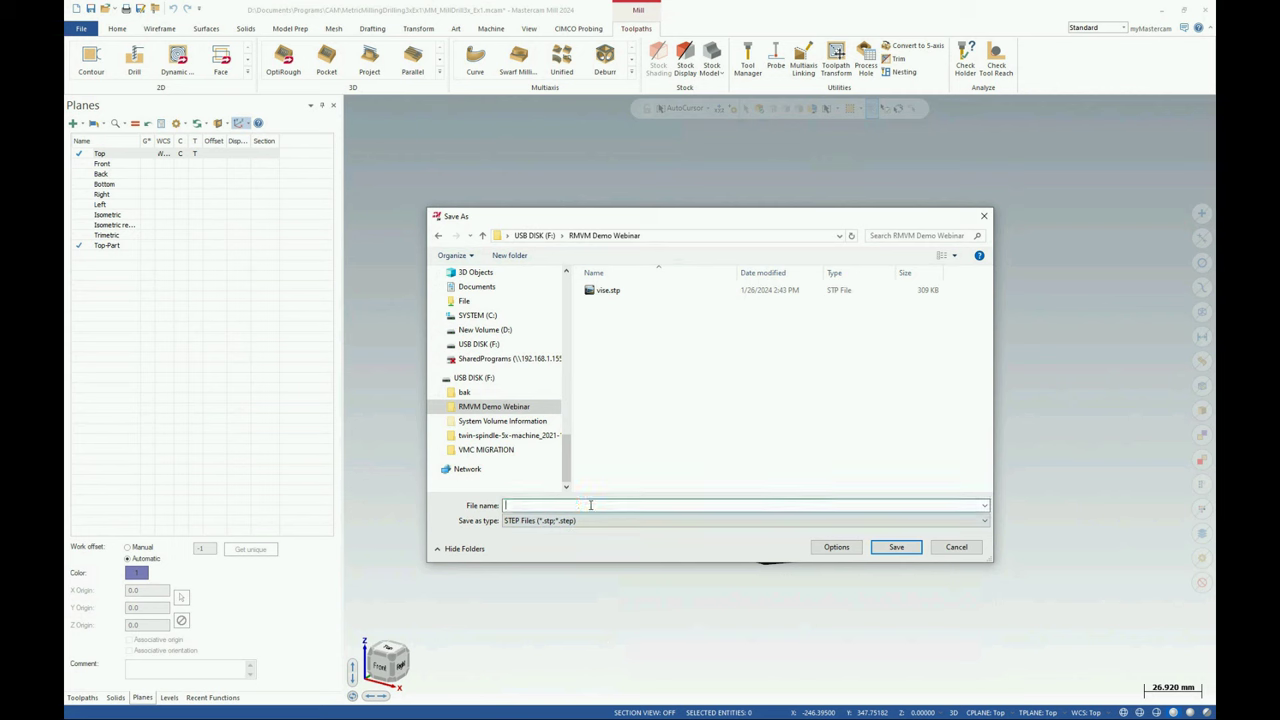
text(stock)
click(912, 552)
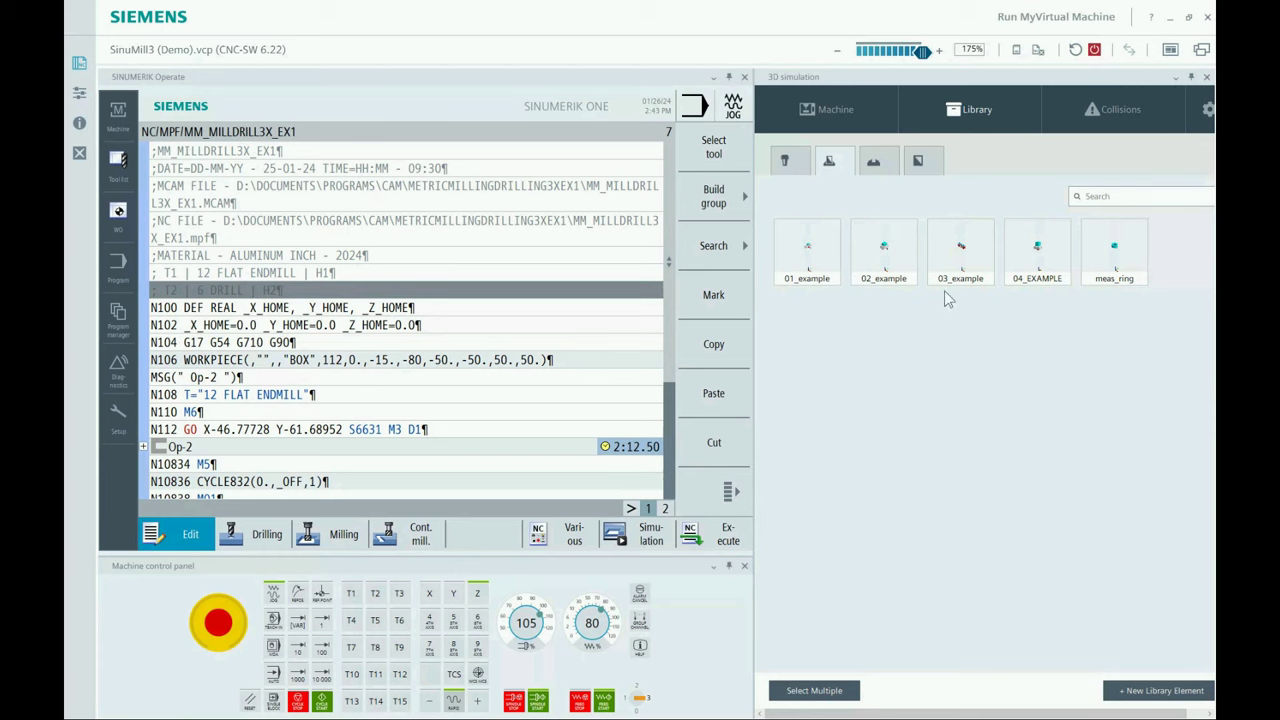
In Run MyVirtual Machine, create a new setup in the 3D simulation library and name it Setup_1_cam_demo.
click(1157, 693)
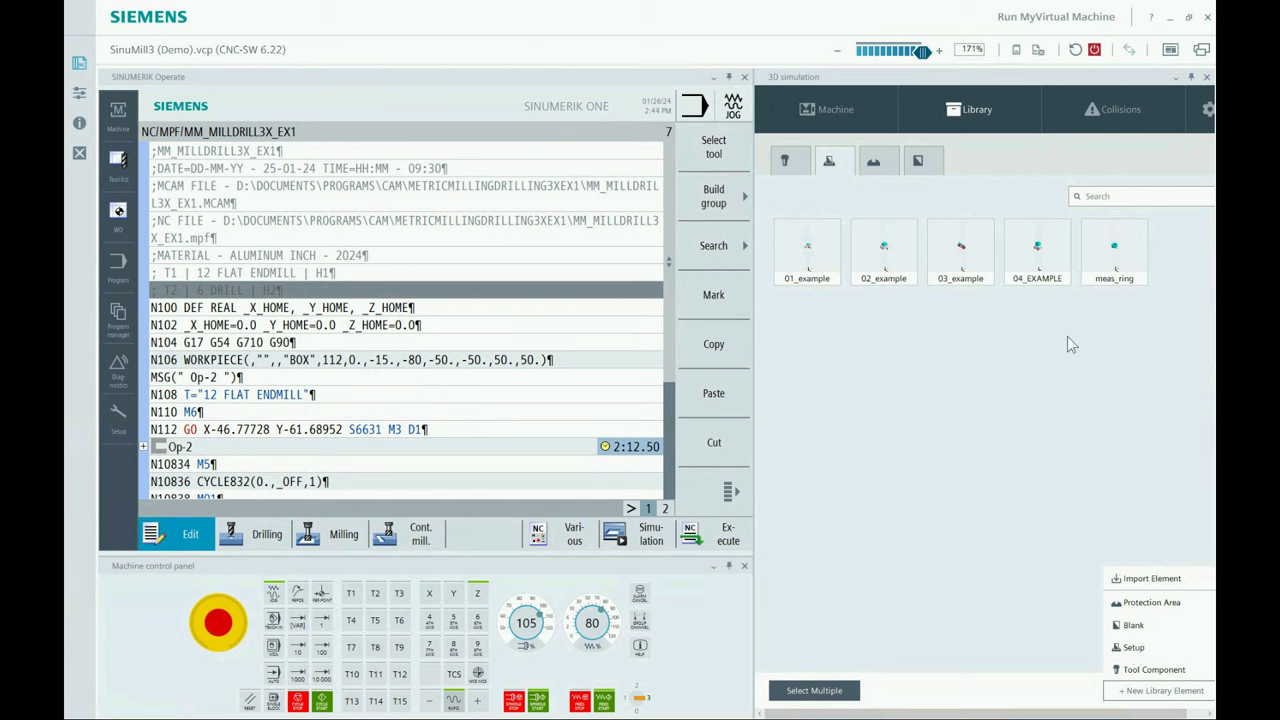
click(1135, 650)
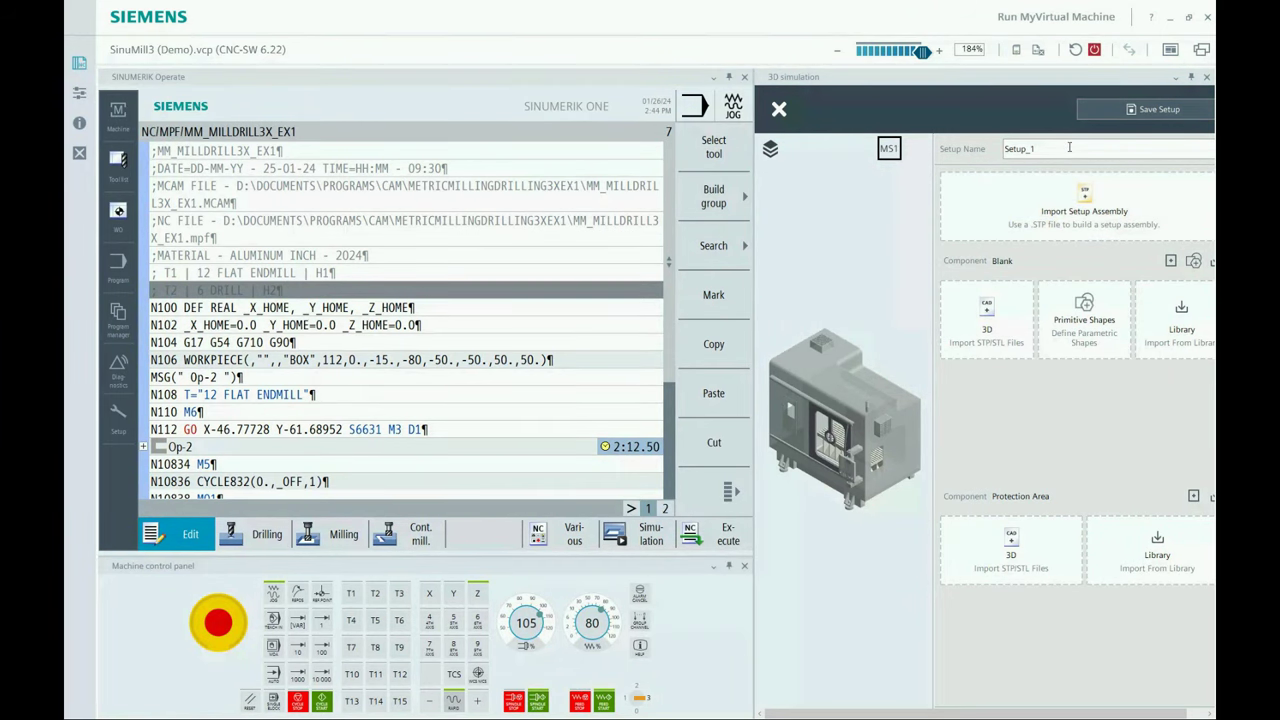
text(cam_demo)
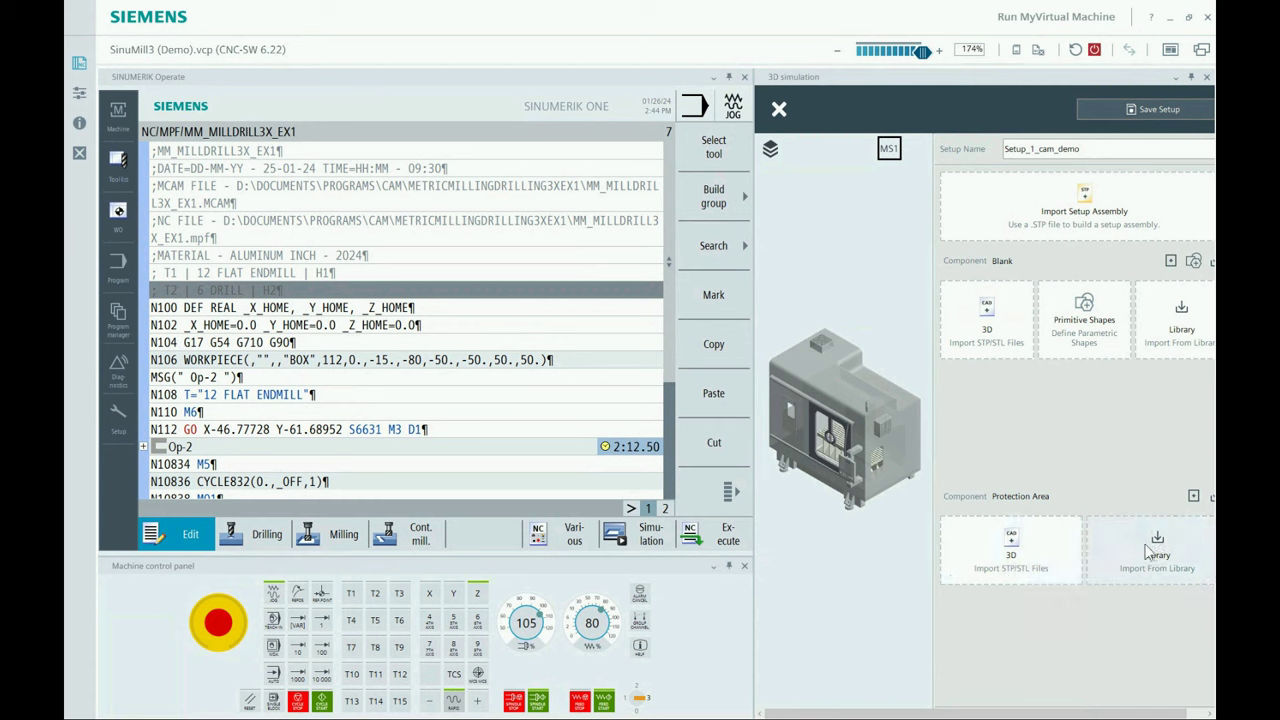
click(1011, 560)
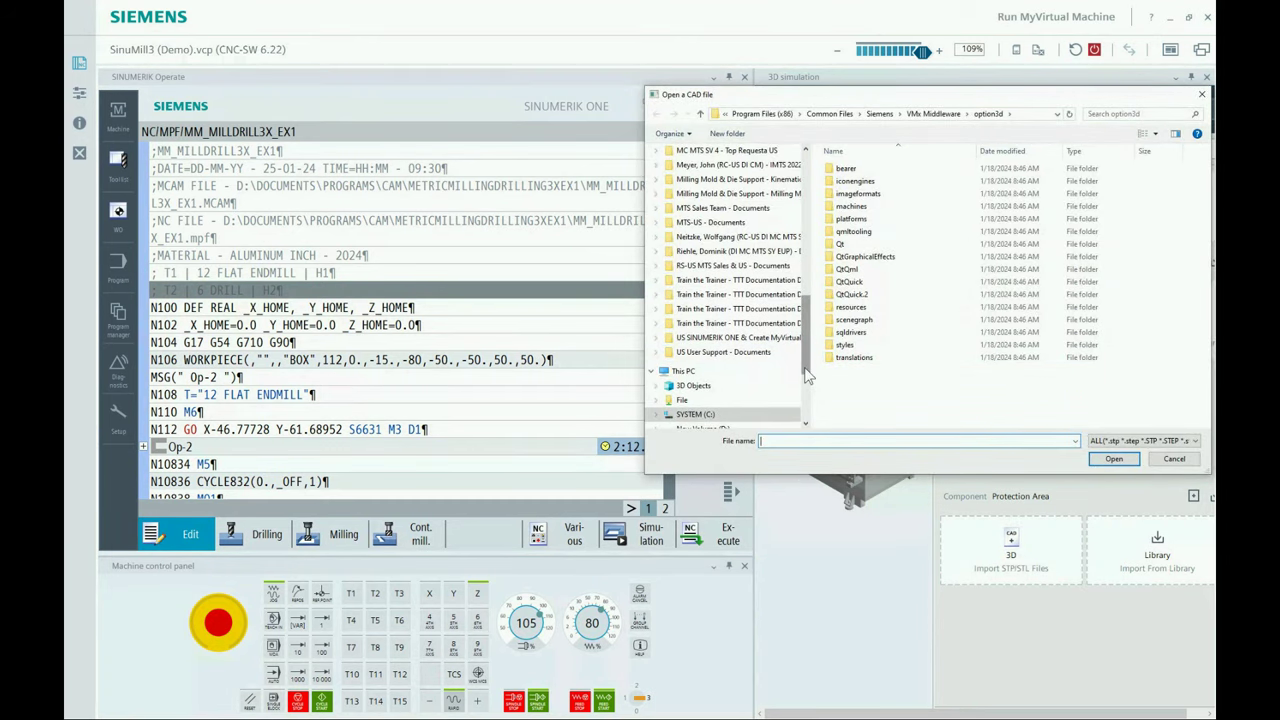
scroll(807, 375, down, 5)
click(718, 349)
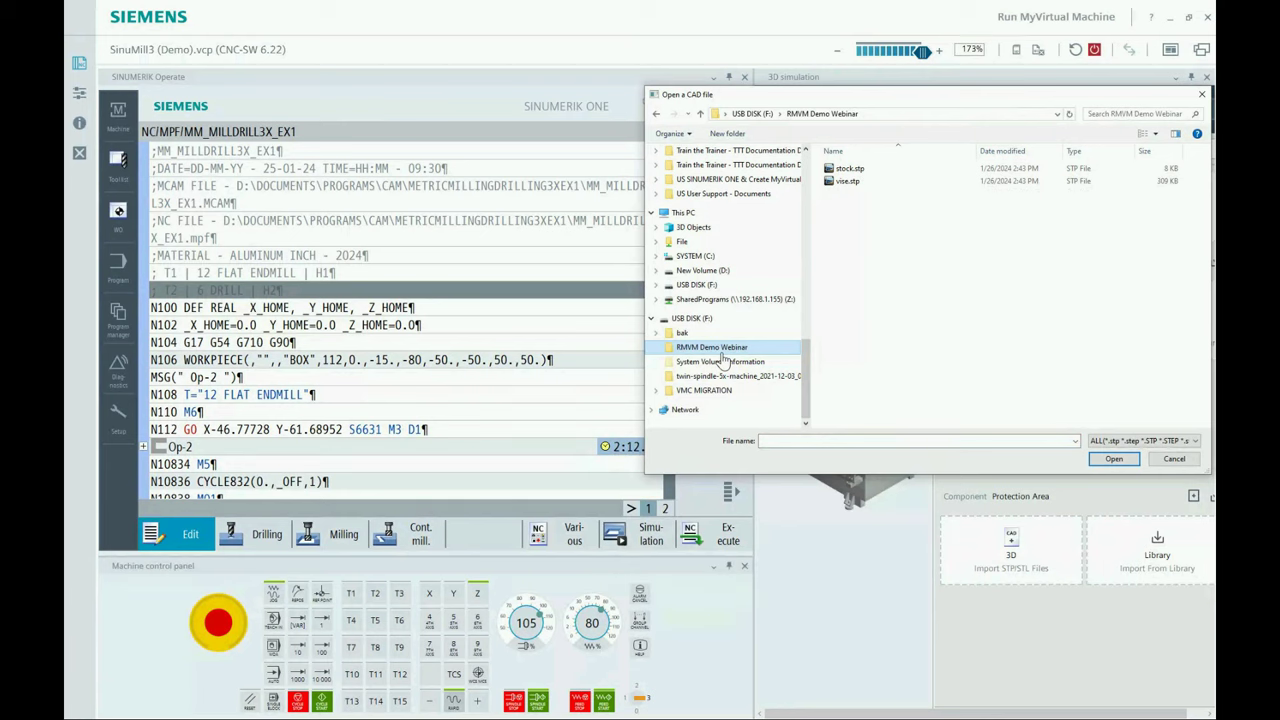
click(852, 169)
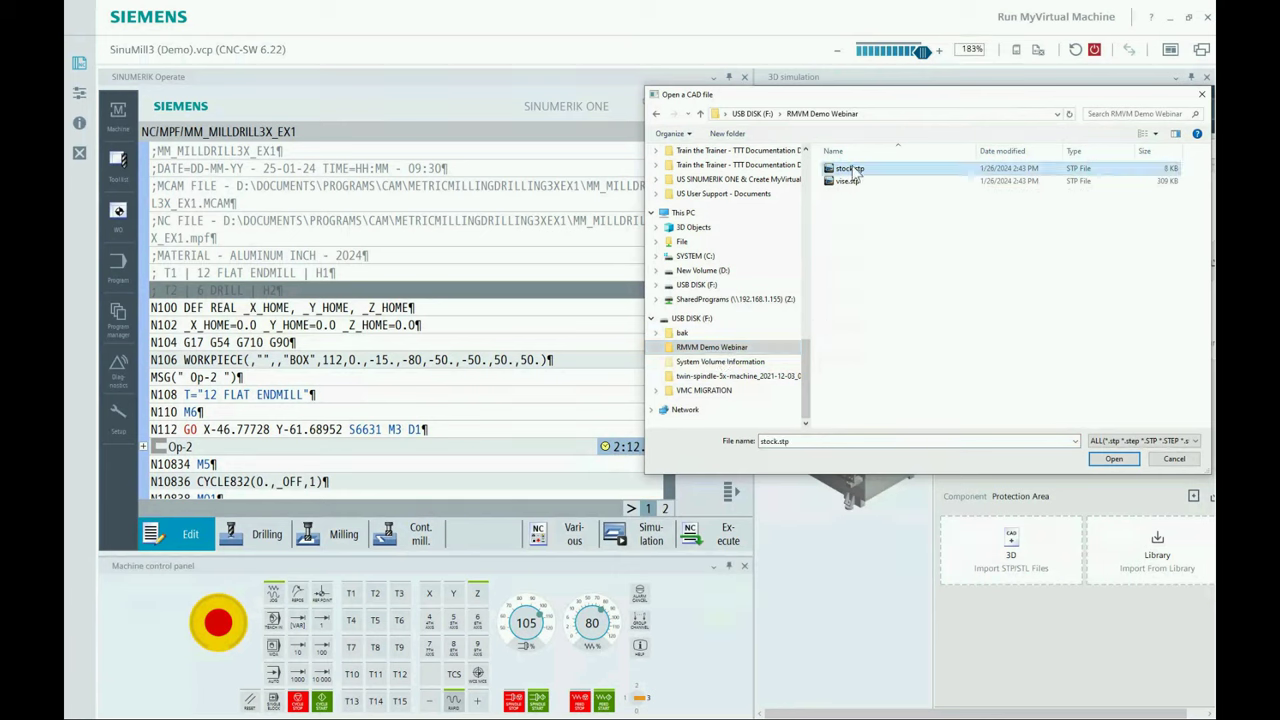
click(1121, 465)
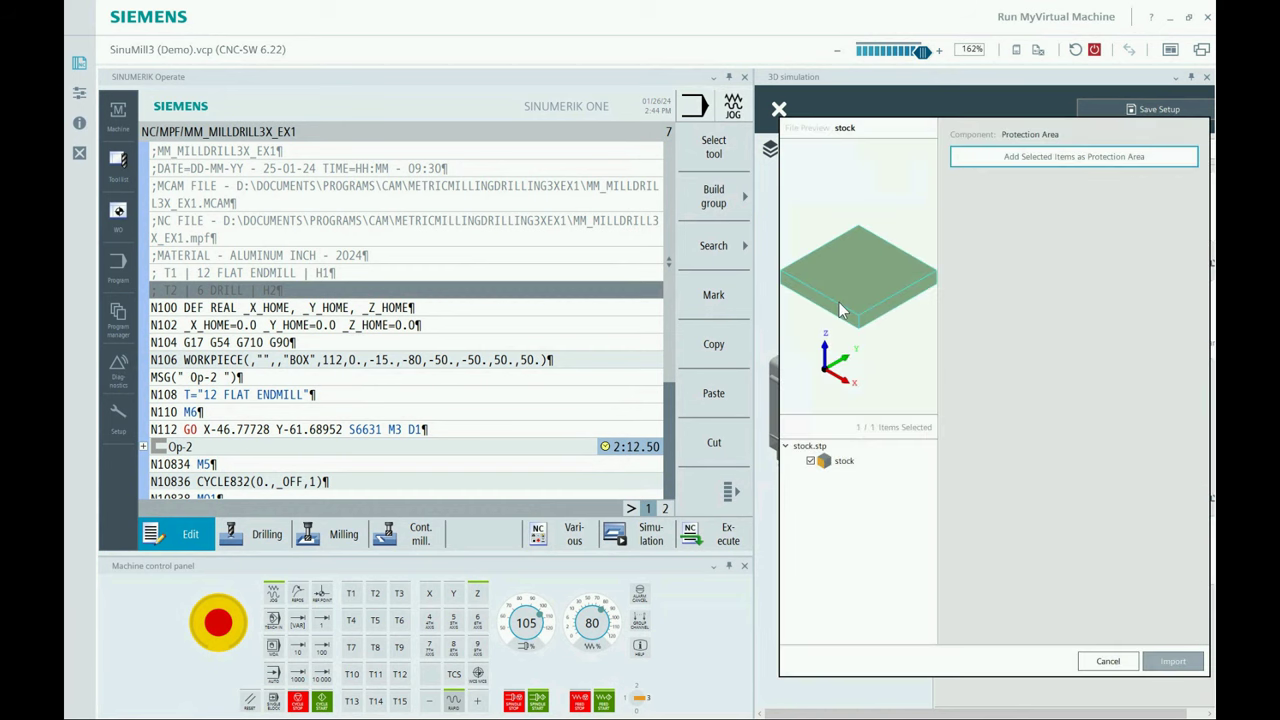
click(1108, 661)
Import vise.stp from the RMVM Demo Webinar folder into the setup as a protection area.
click(1003, 548)
click(847, 181)
click(1114, 458)
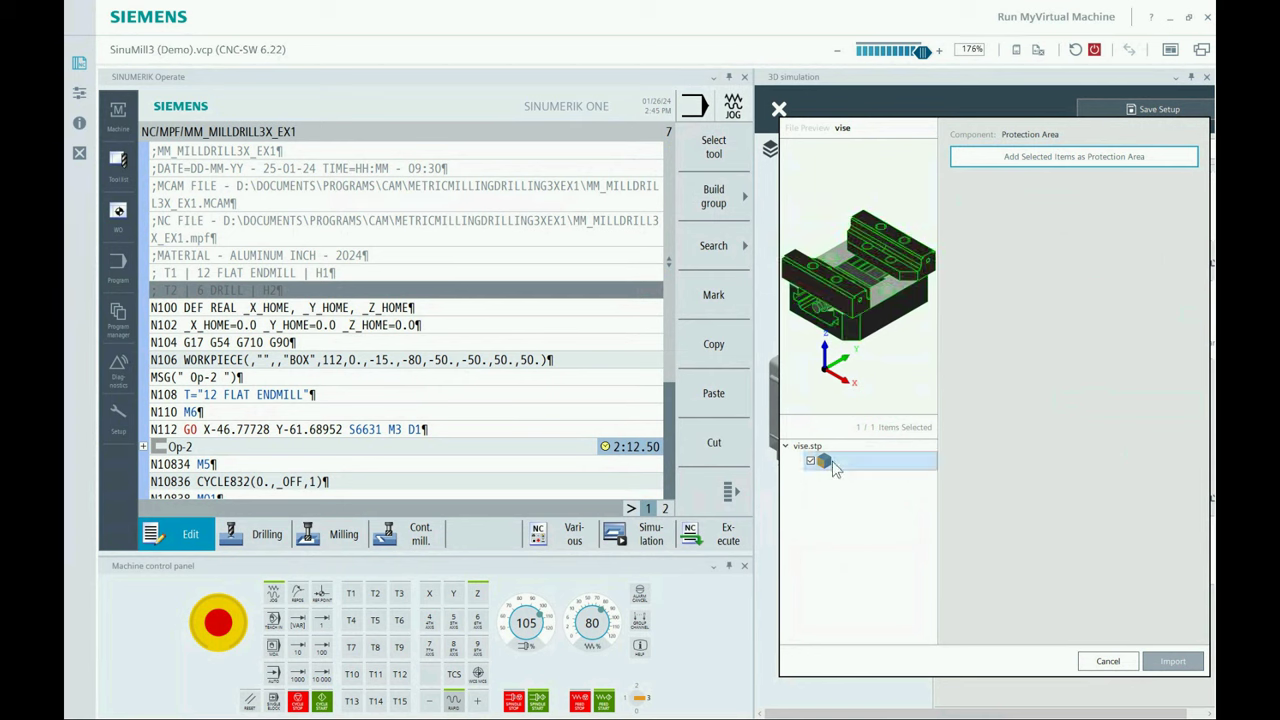
click(1053, 157)
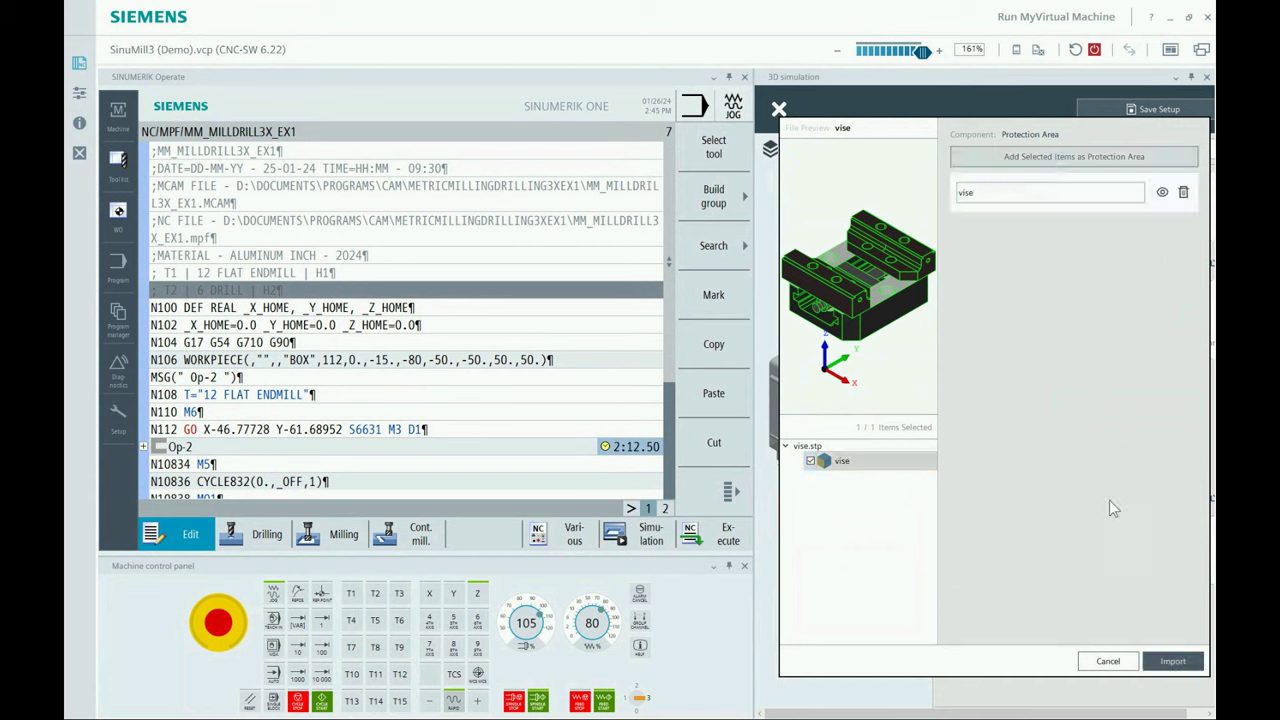
click(1172, 661)
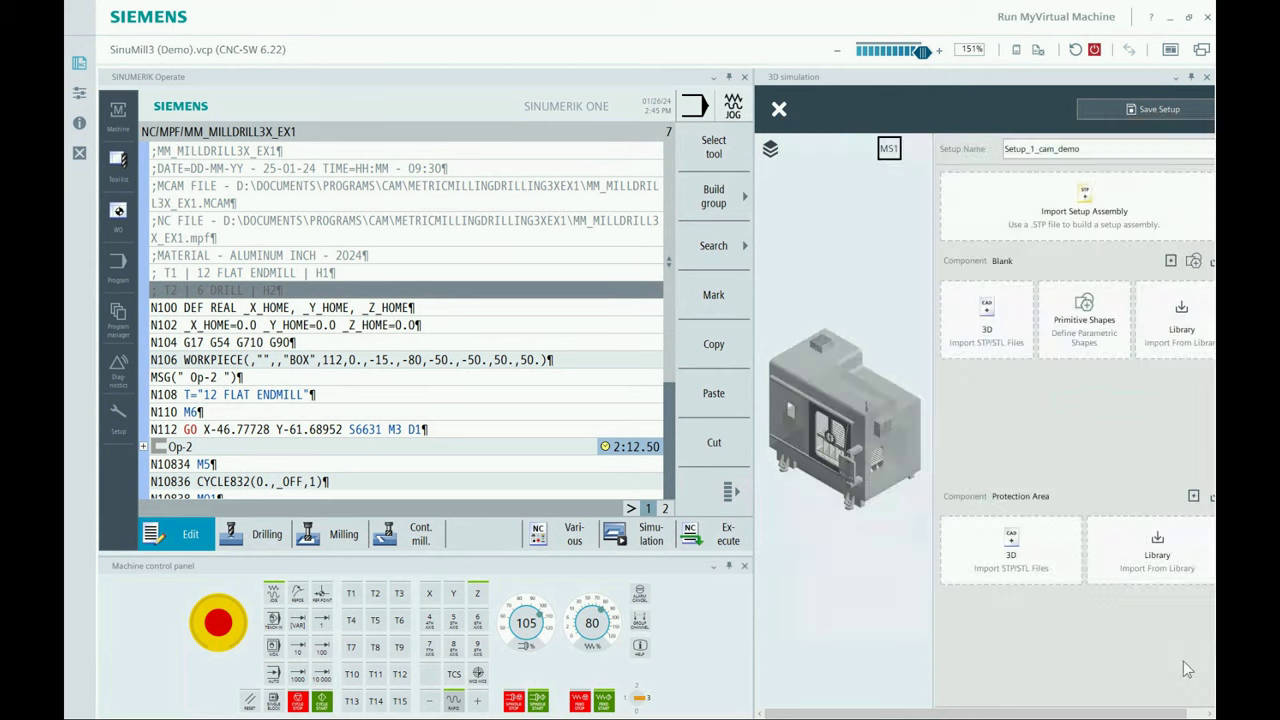
Import stock.stp from the RMVM Demo Webinar folder into the setup as the blank.
scroll(844, 441, up, 5)
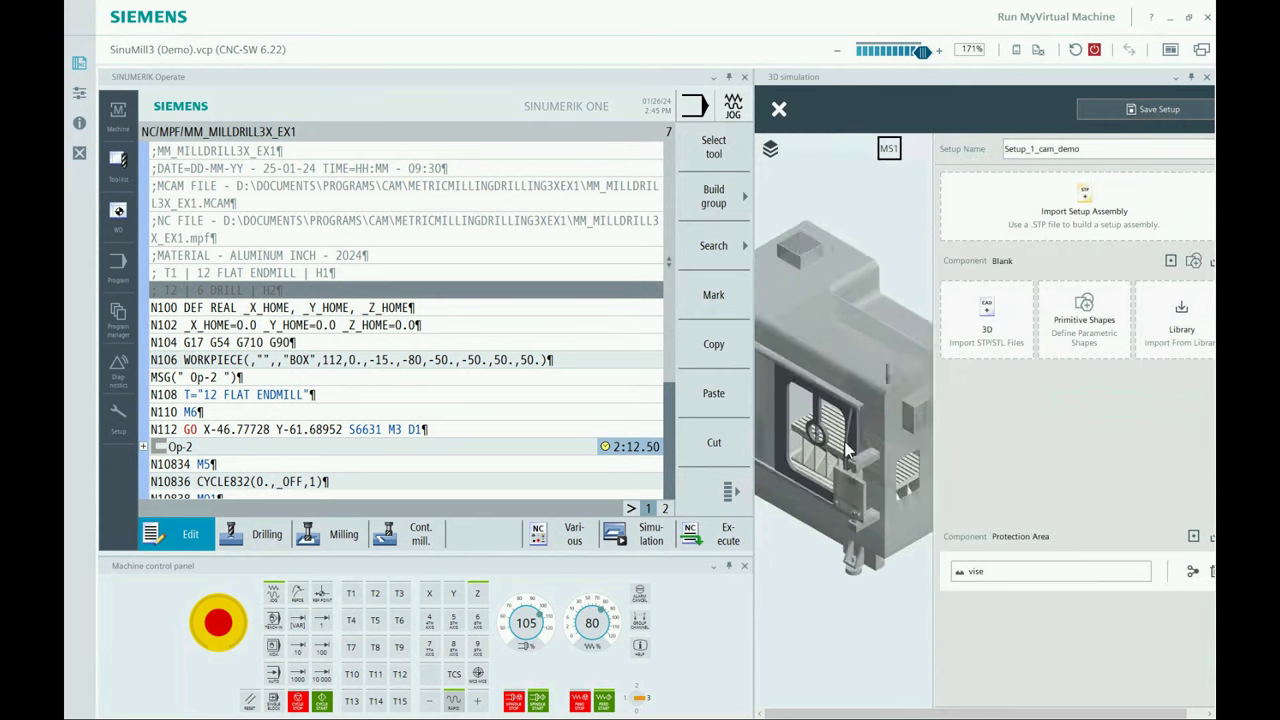
scroll(847, 449, up, 5)
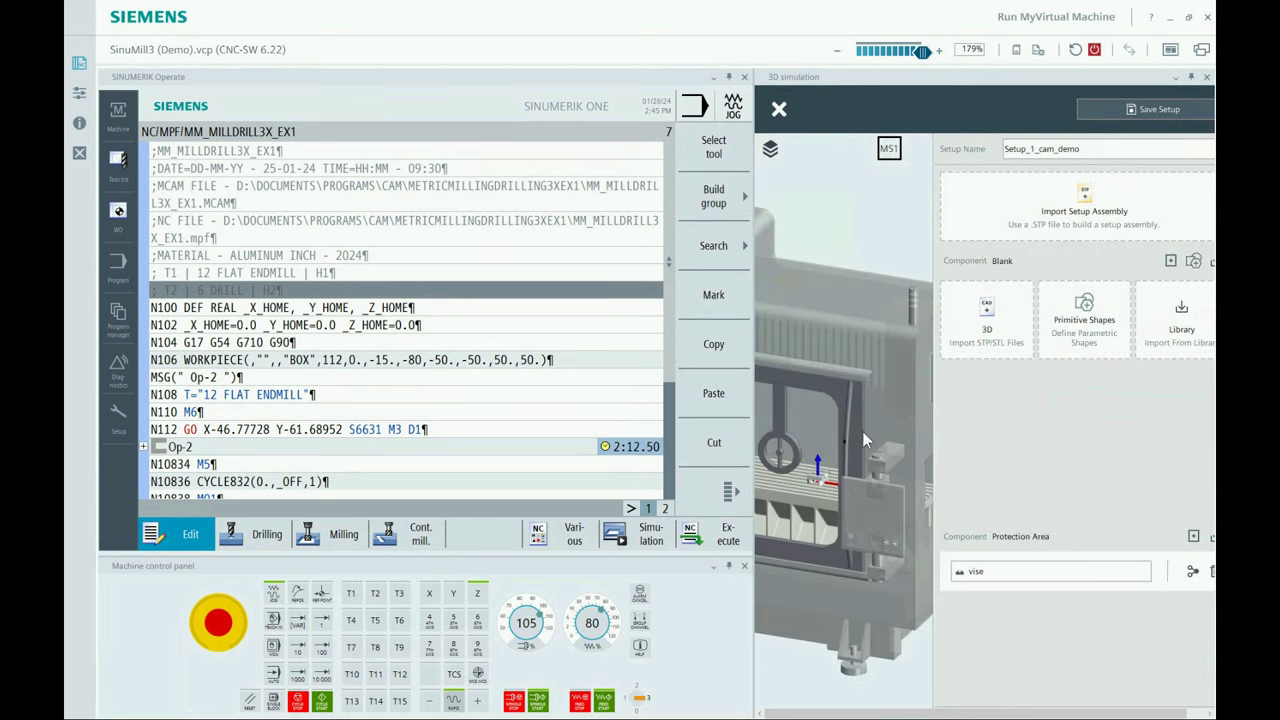
drag(834, 467, 842, 425)
scroll(840, 425, down, 5)
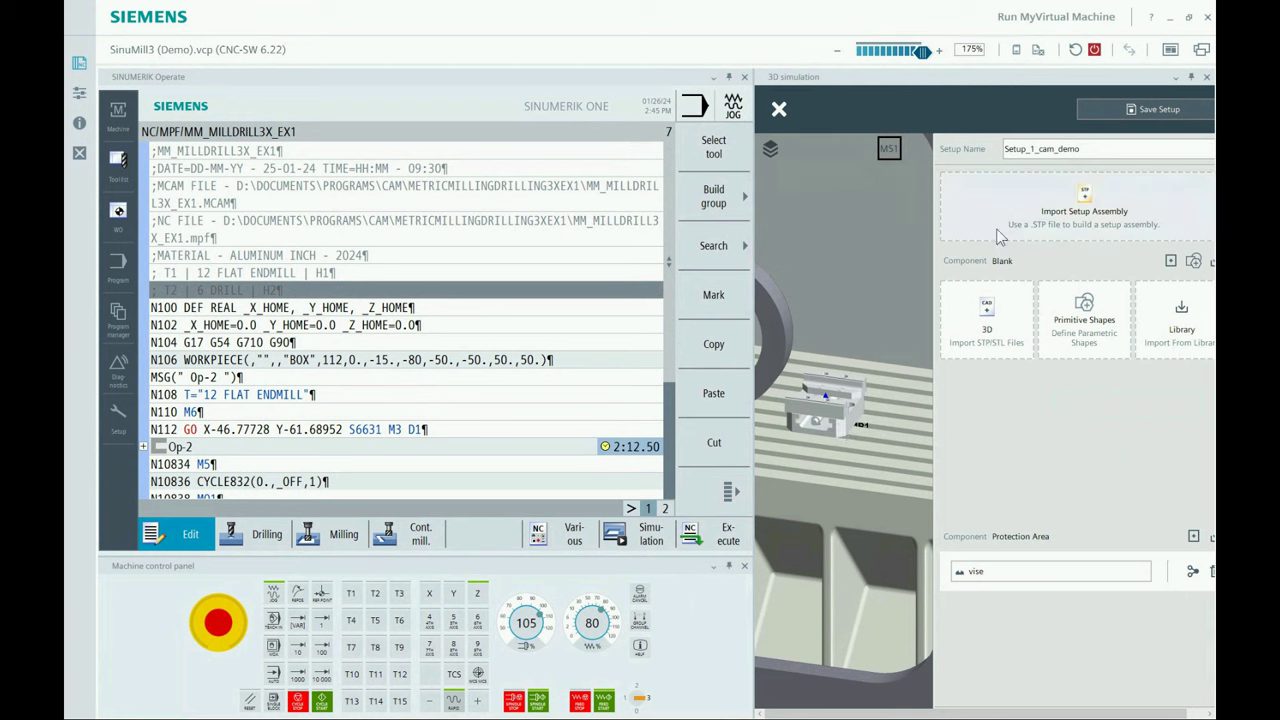
click(991, 330)
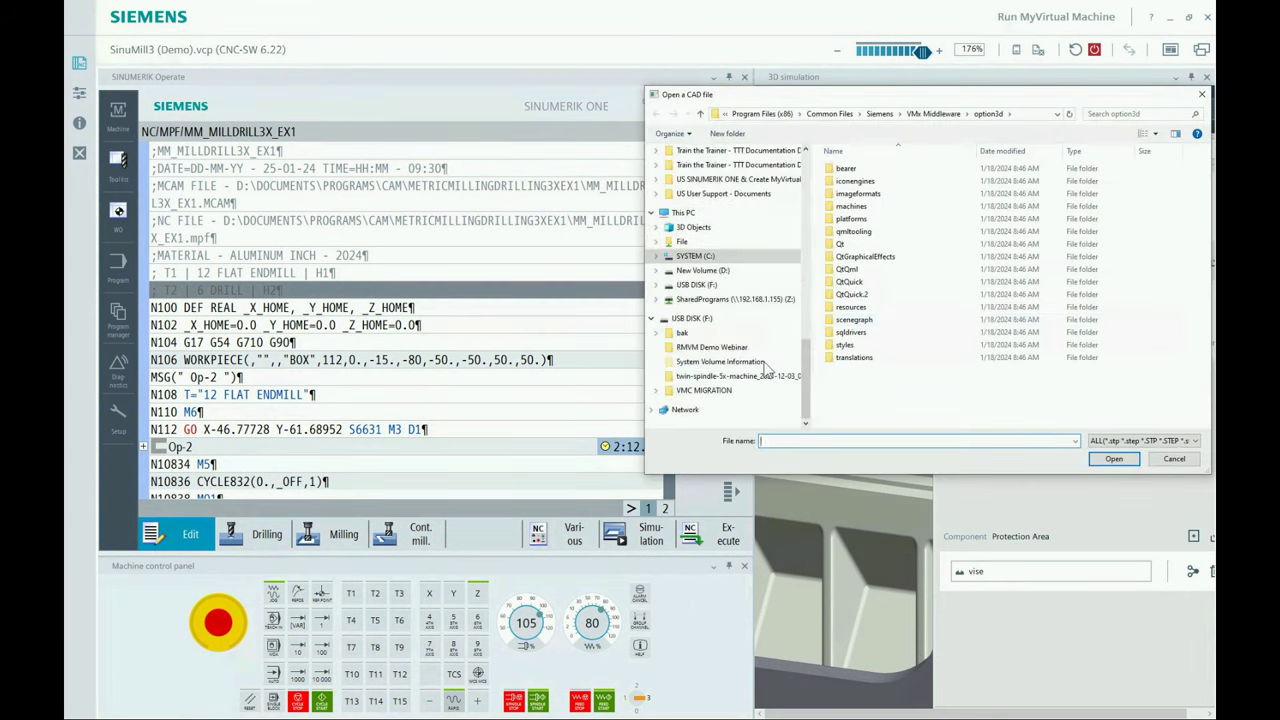
click(712, 347)
click(852, 168)
click(1119, 458)
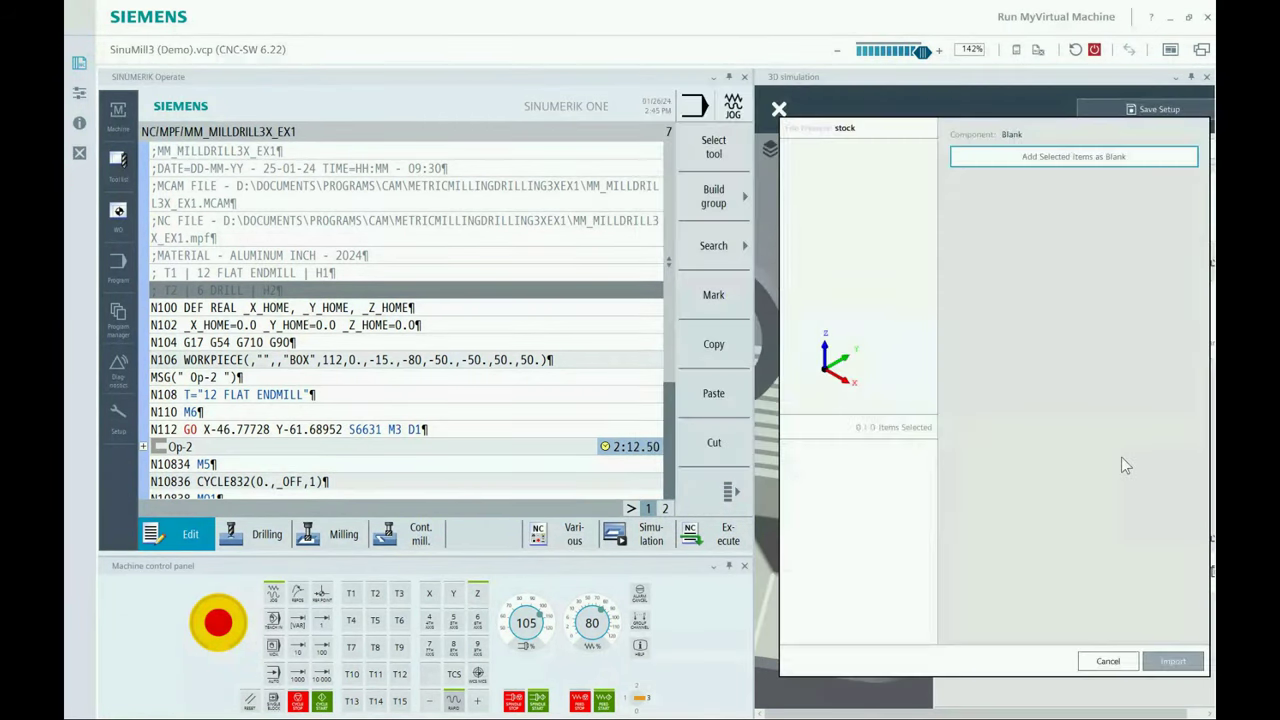
click(846, 460)
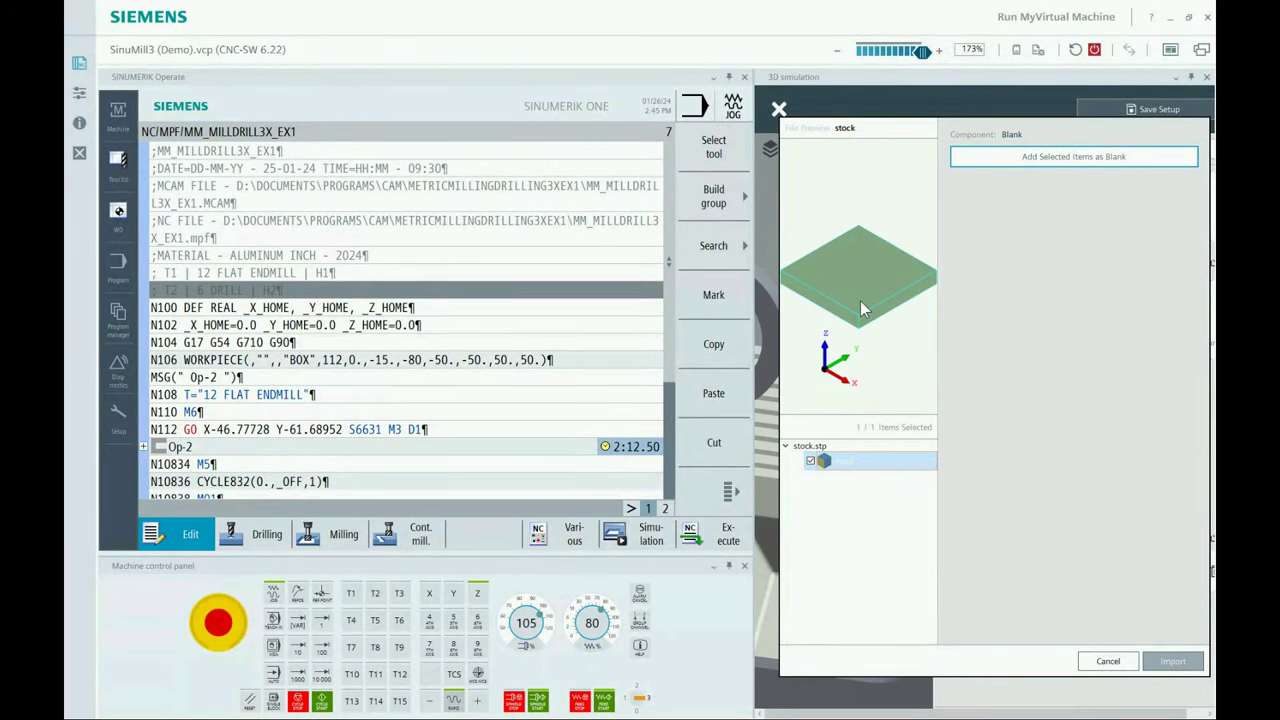
click(1073, 161)
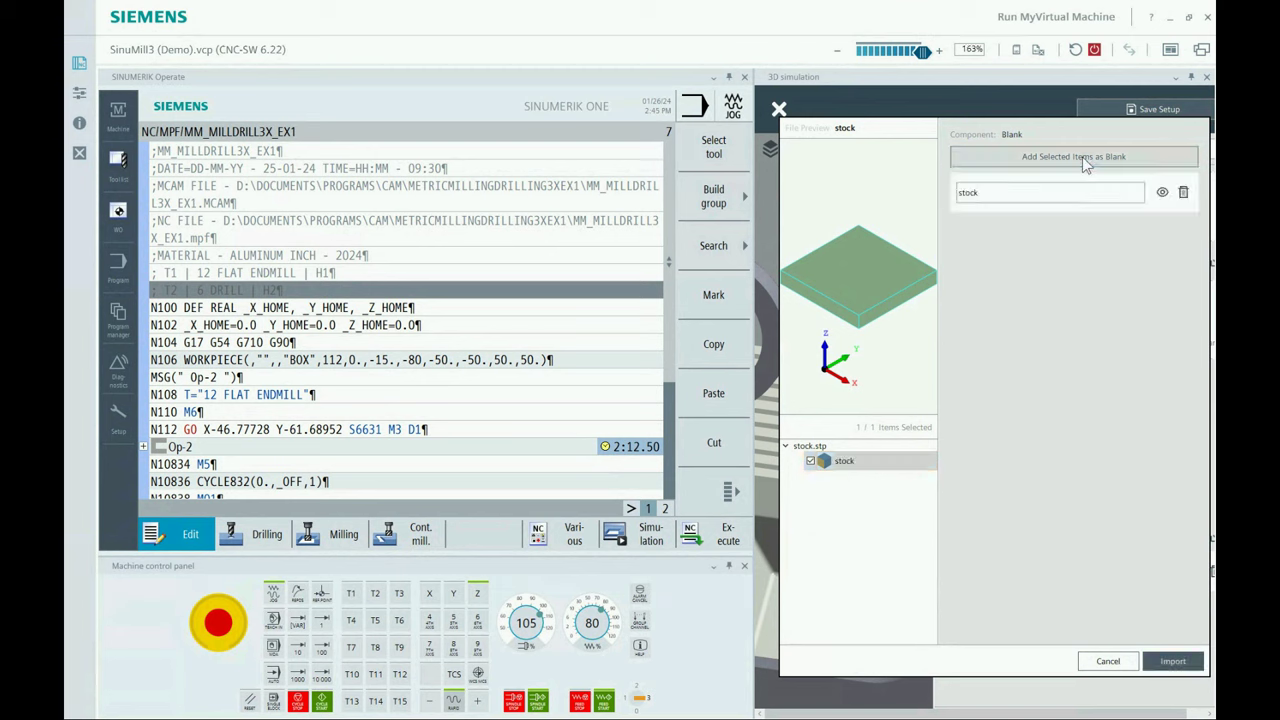
click(1175, 663)
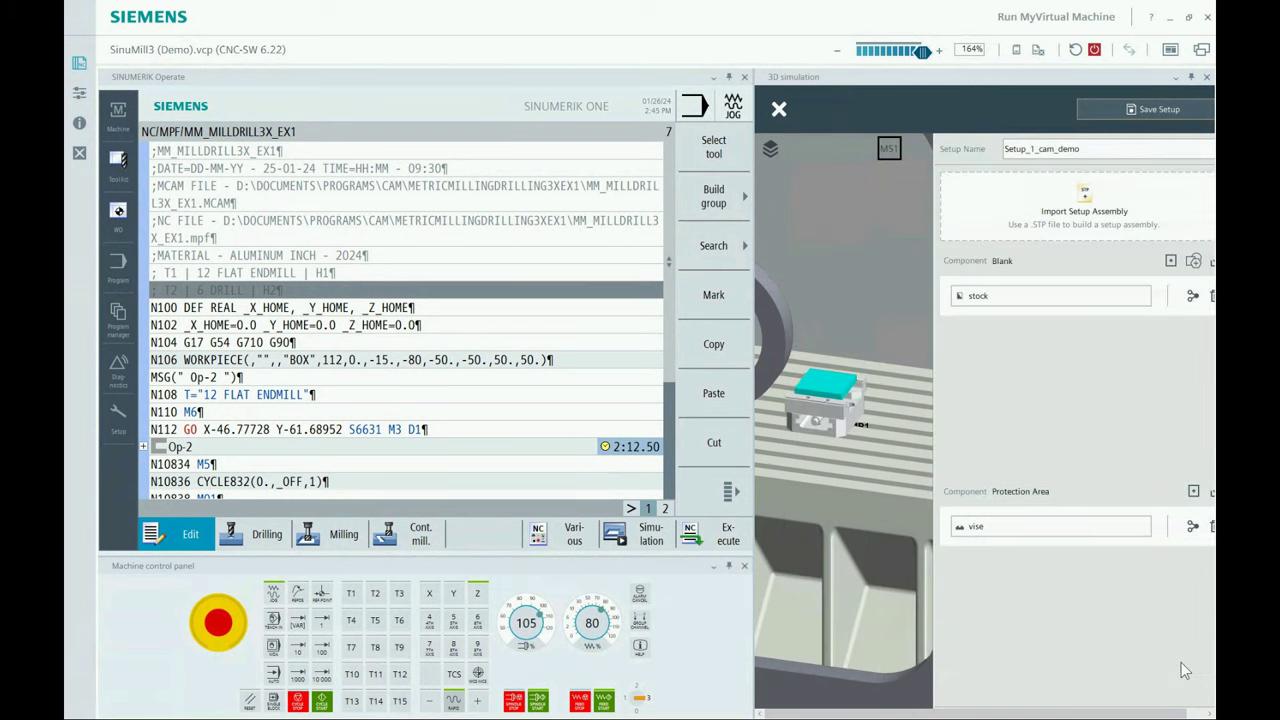
Save the setup and load Setup_1_cam_demo from the library onto the machine table.
click(1152, 108)
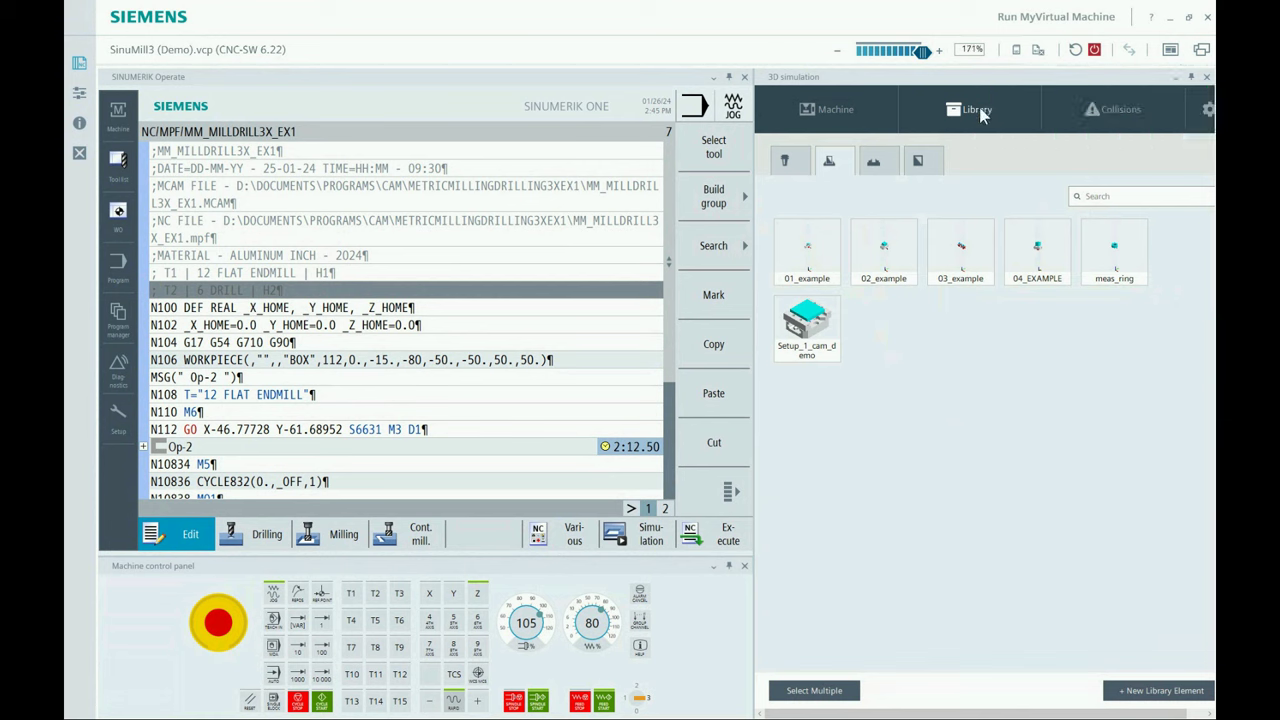
click(838, 112)
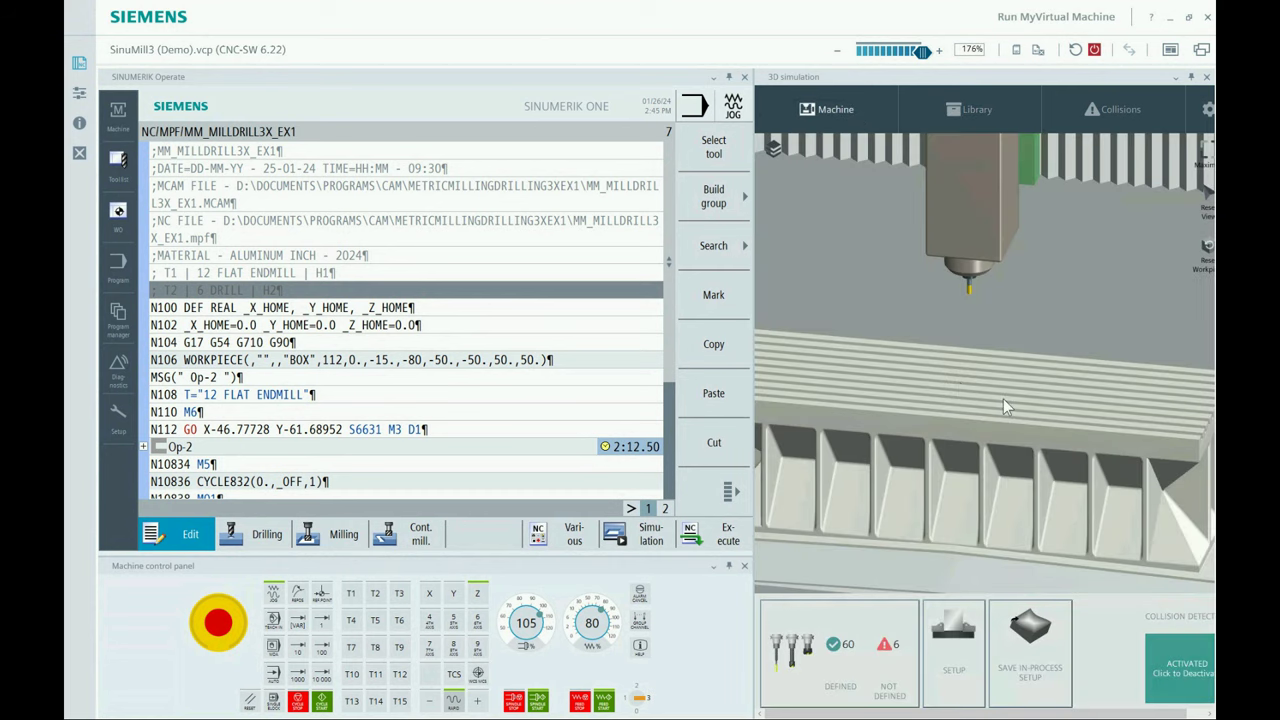
click(955, 645)
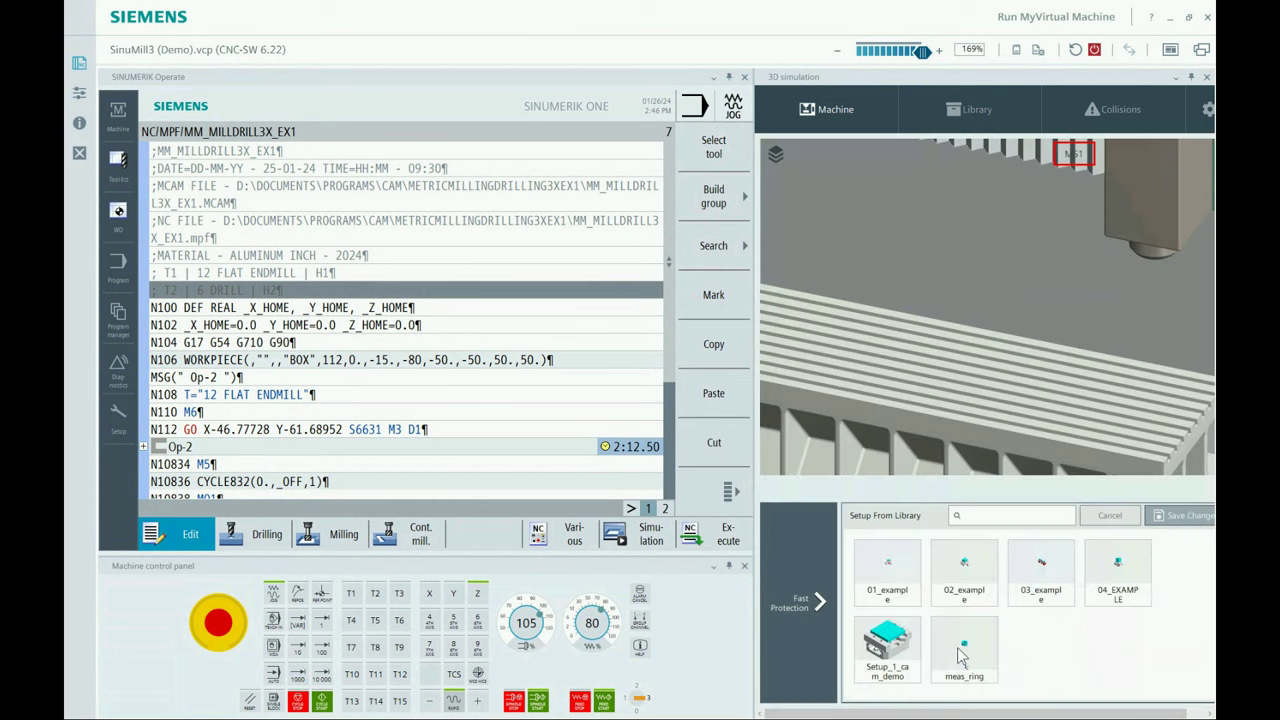
click(887, 645)
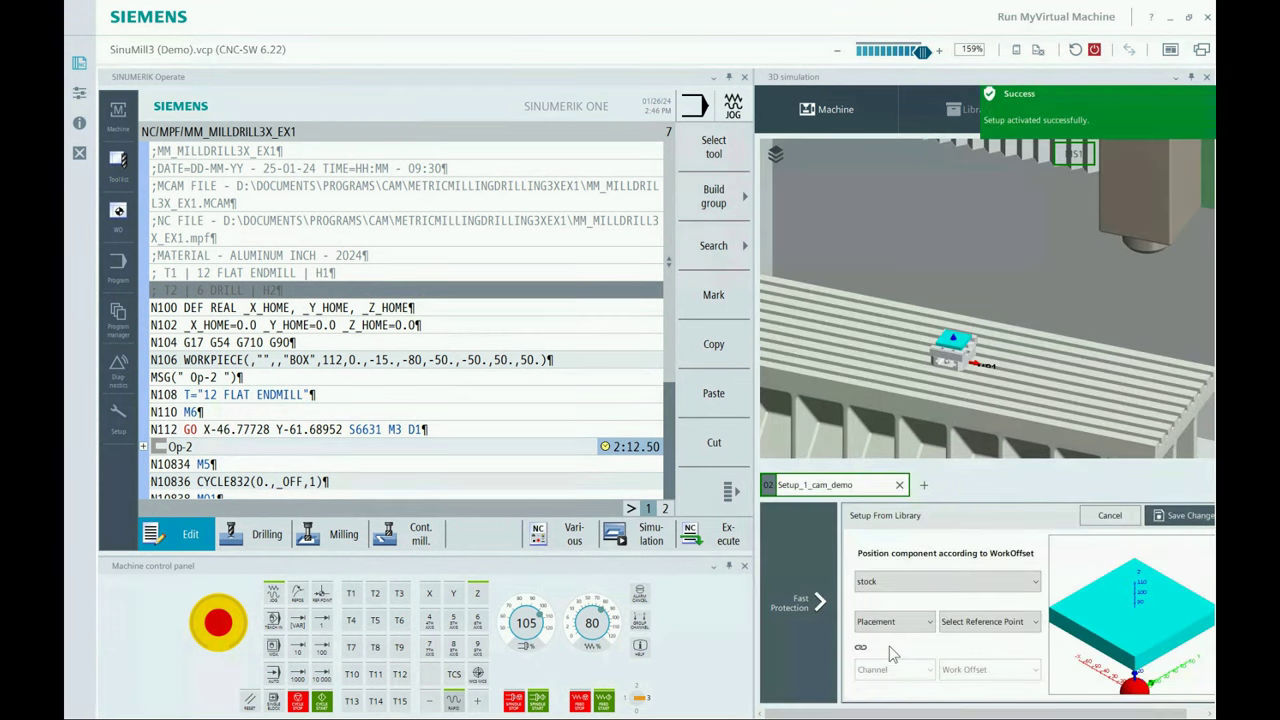
Use MP Position to shift the mounting points of the stock and the vise to X 100 mm.
mouse_move(965, 372)
mouse_down()
mouse_move(975, 350)
mouse_move(962, 359)
mouse_up()
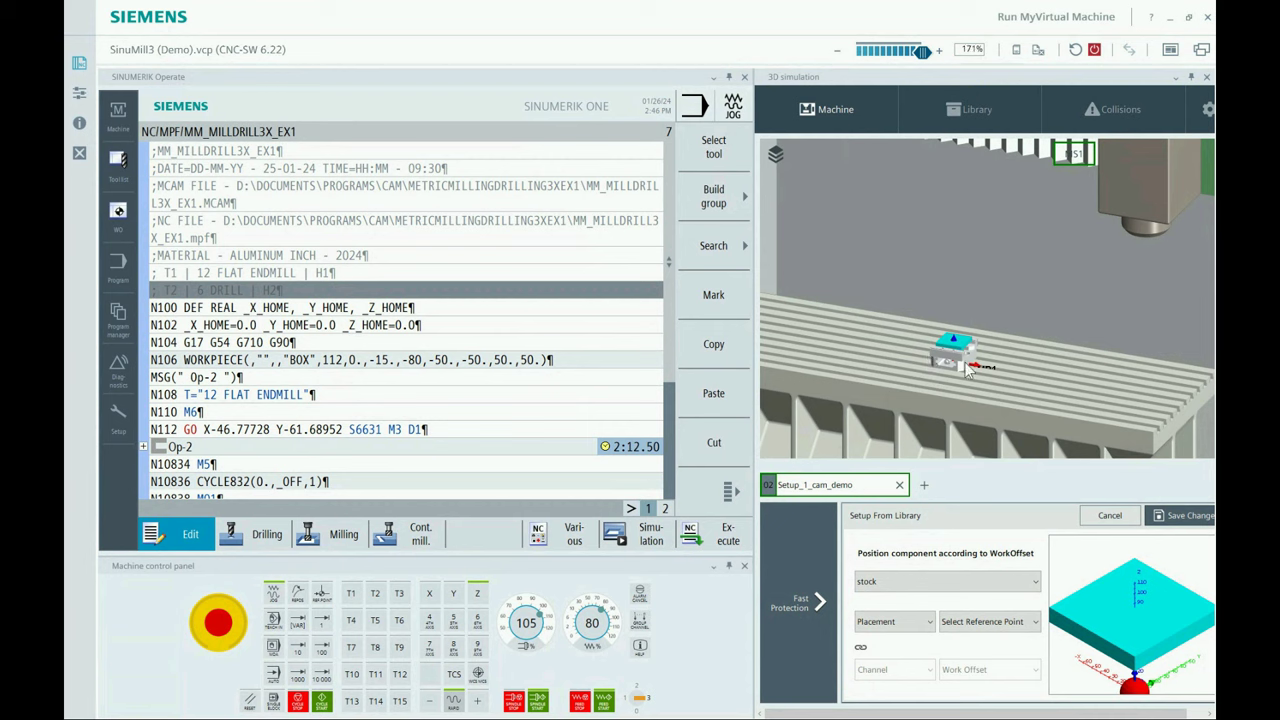
middle_drag(978, 378, 972, 420)
click(904, 624)
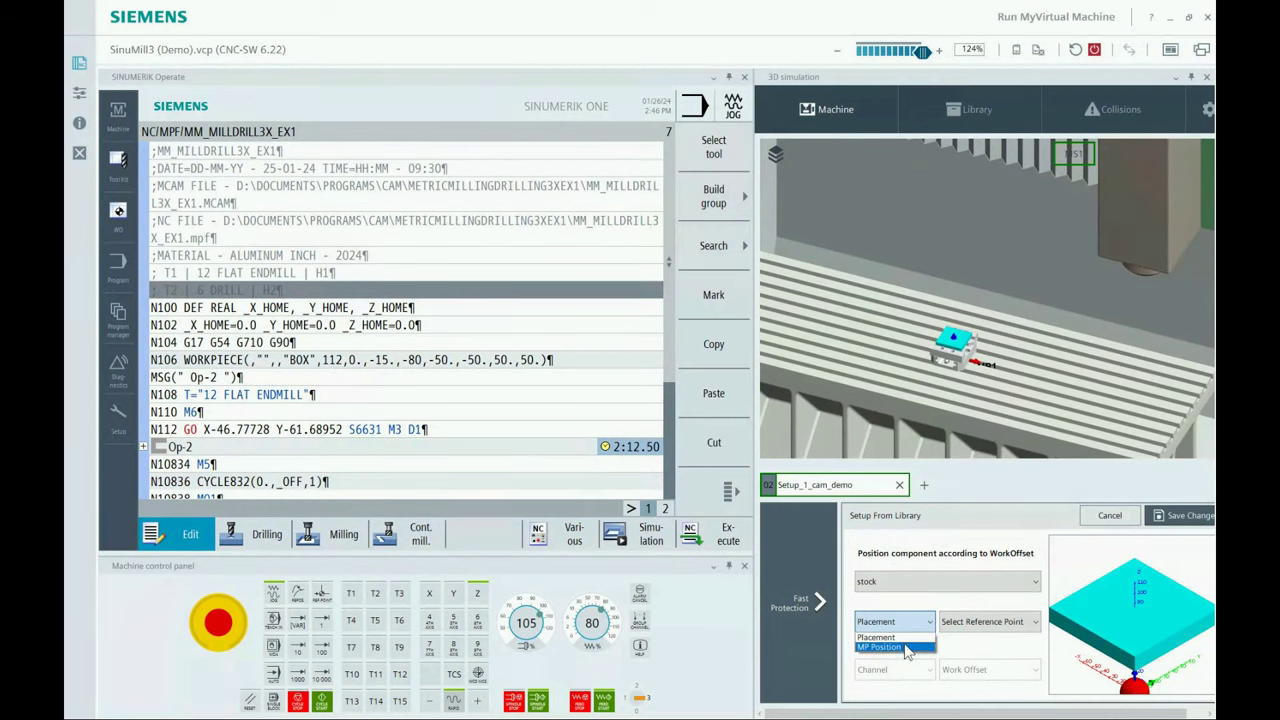
click(880, 647)
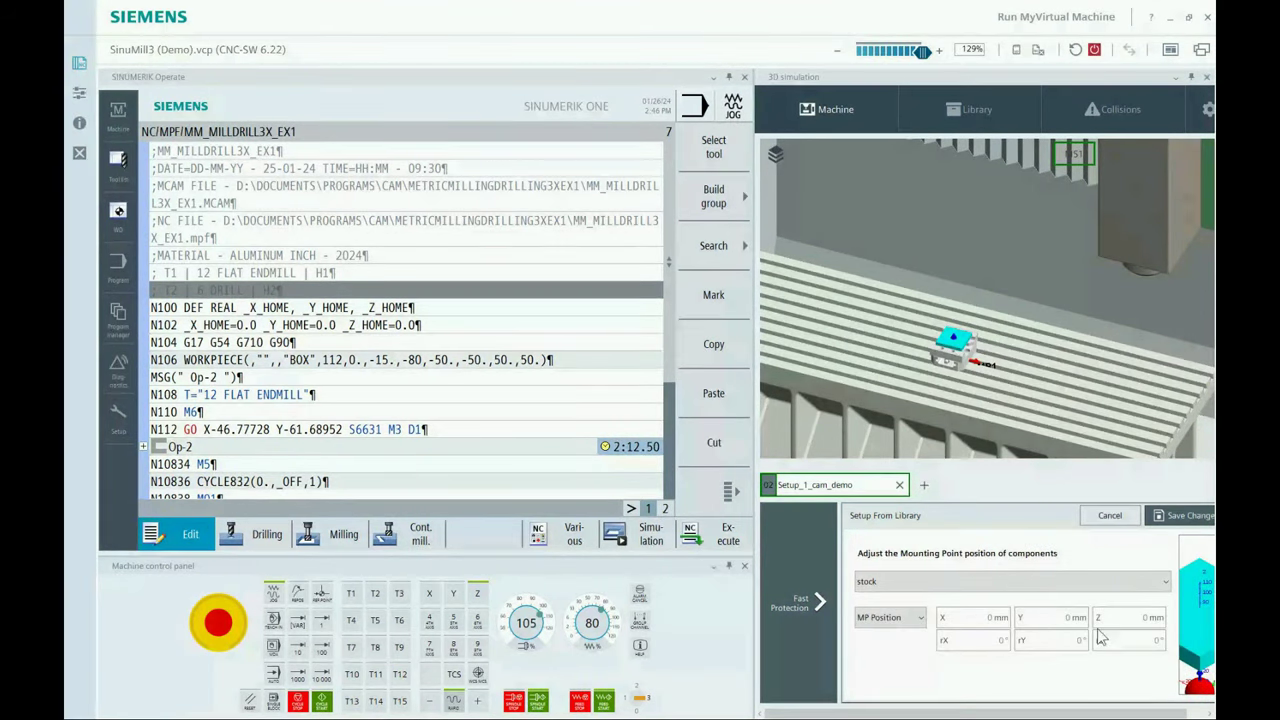
click(985, 617)
text(100)
key(Return)
click(958, 588)
click(988, 617)
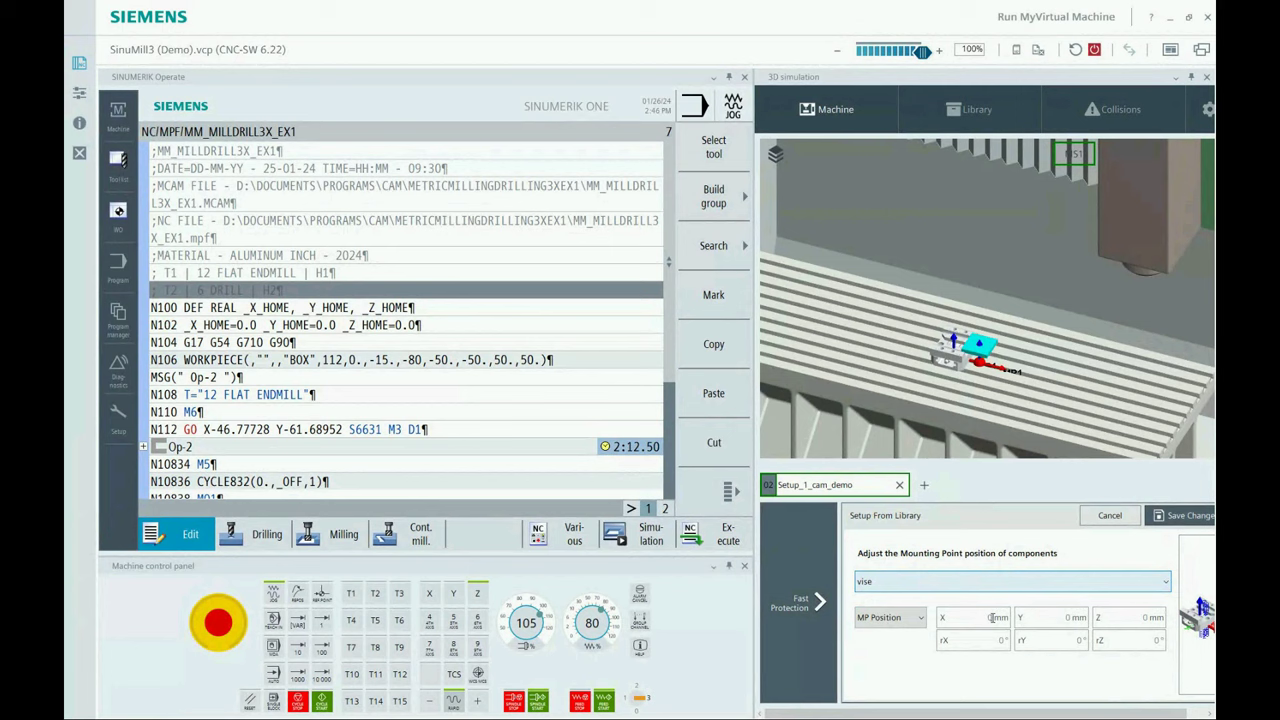
text(100)
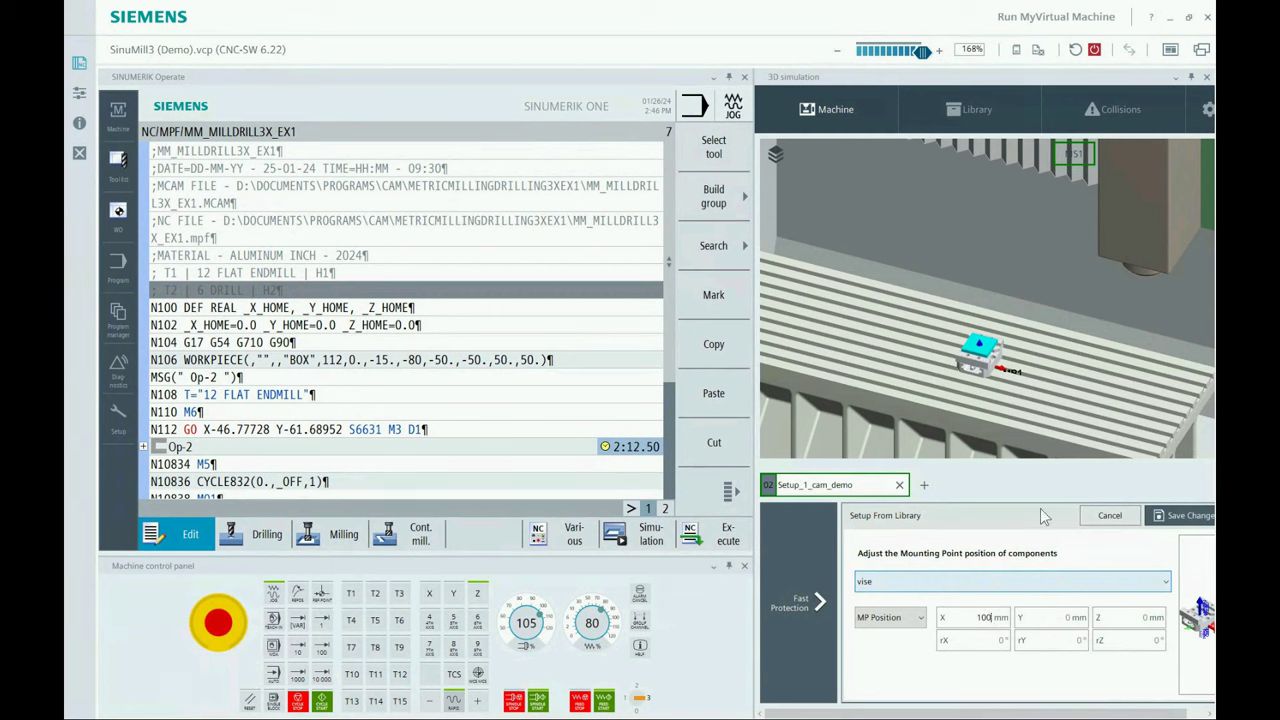
click(943, 317)
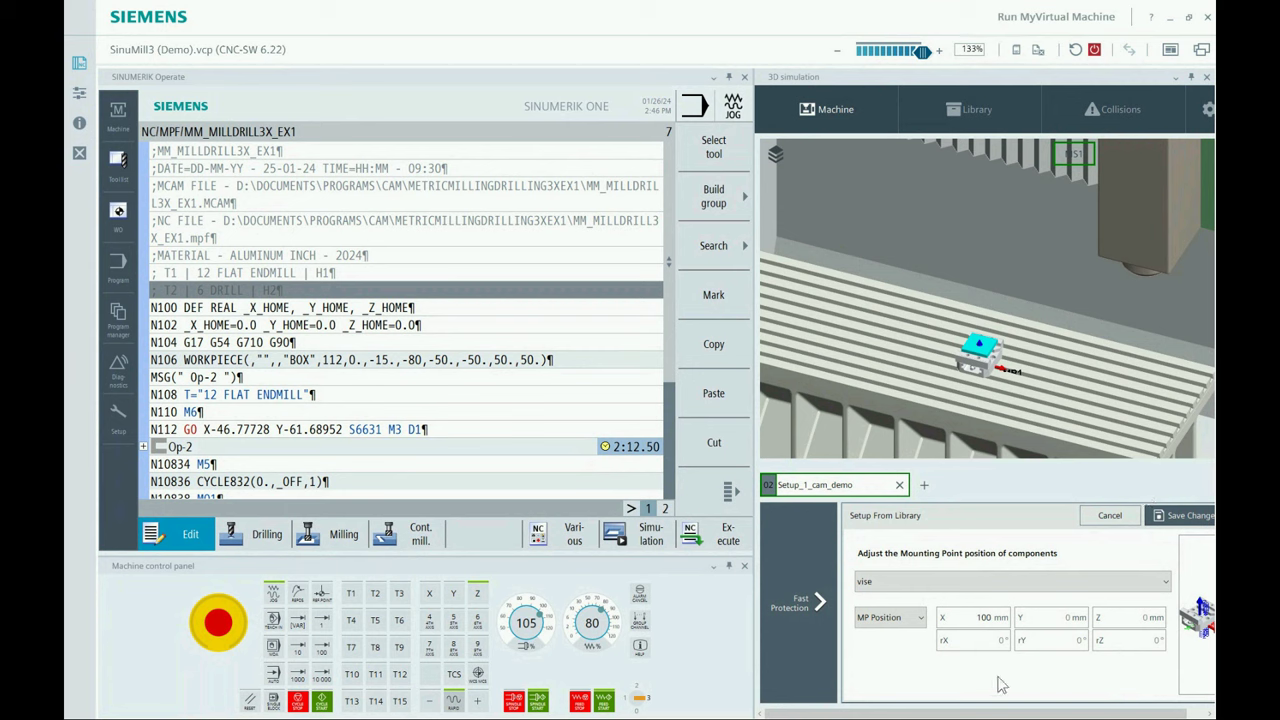
Set the mounting point X positions of the vise and the stock to 0 mm and save the setup changes.
drag(967, 617, 1005, 622)
text(0)
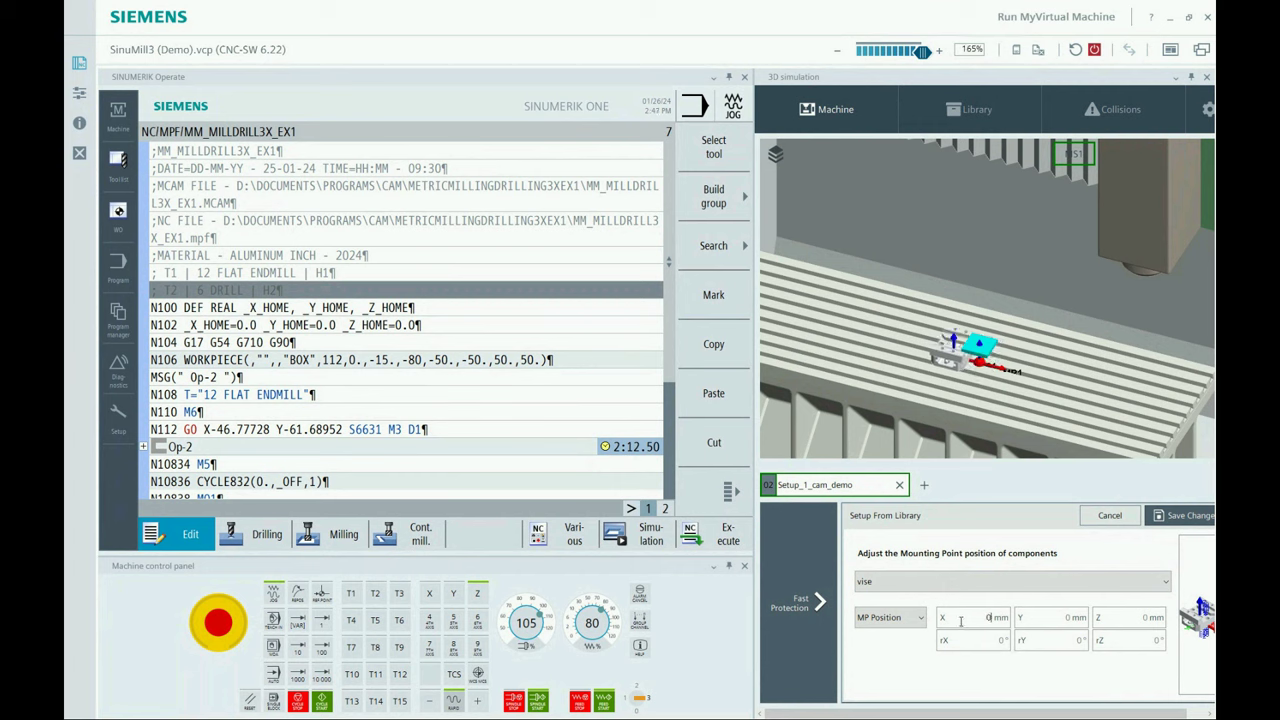
click(1045, 581)
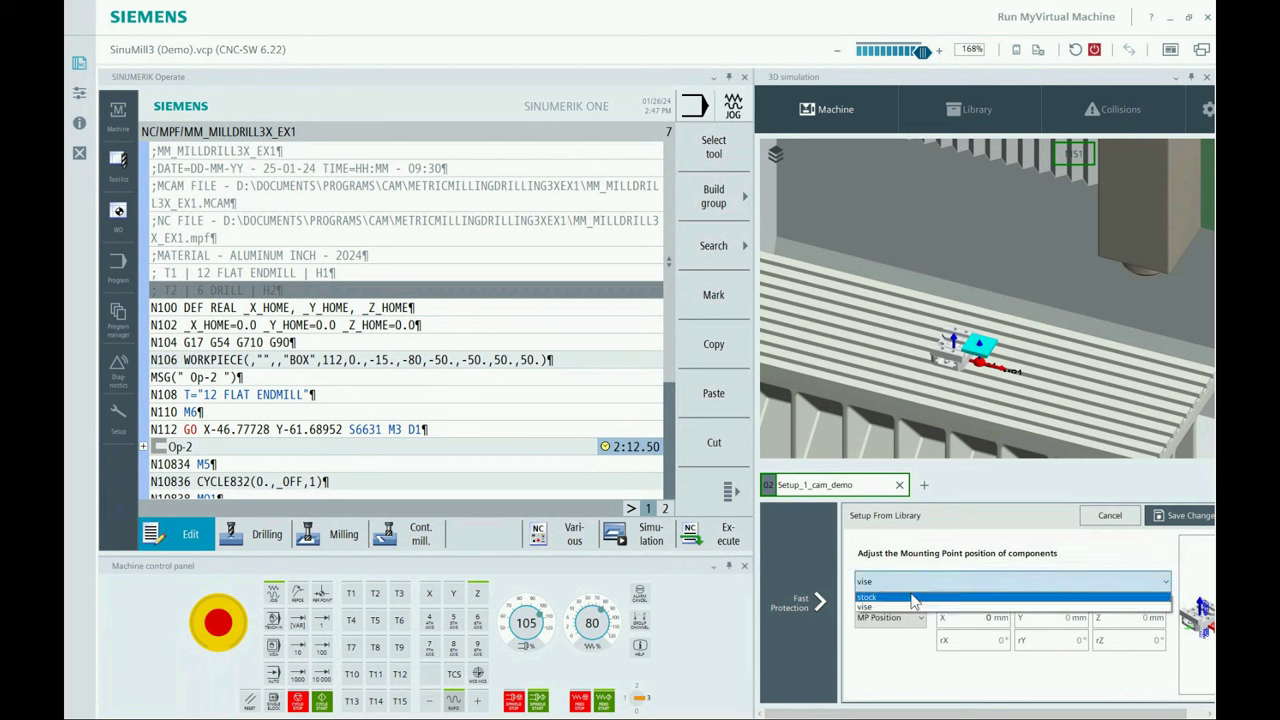
click(915, 601)
double_click(985, 617)
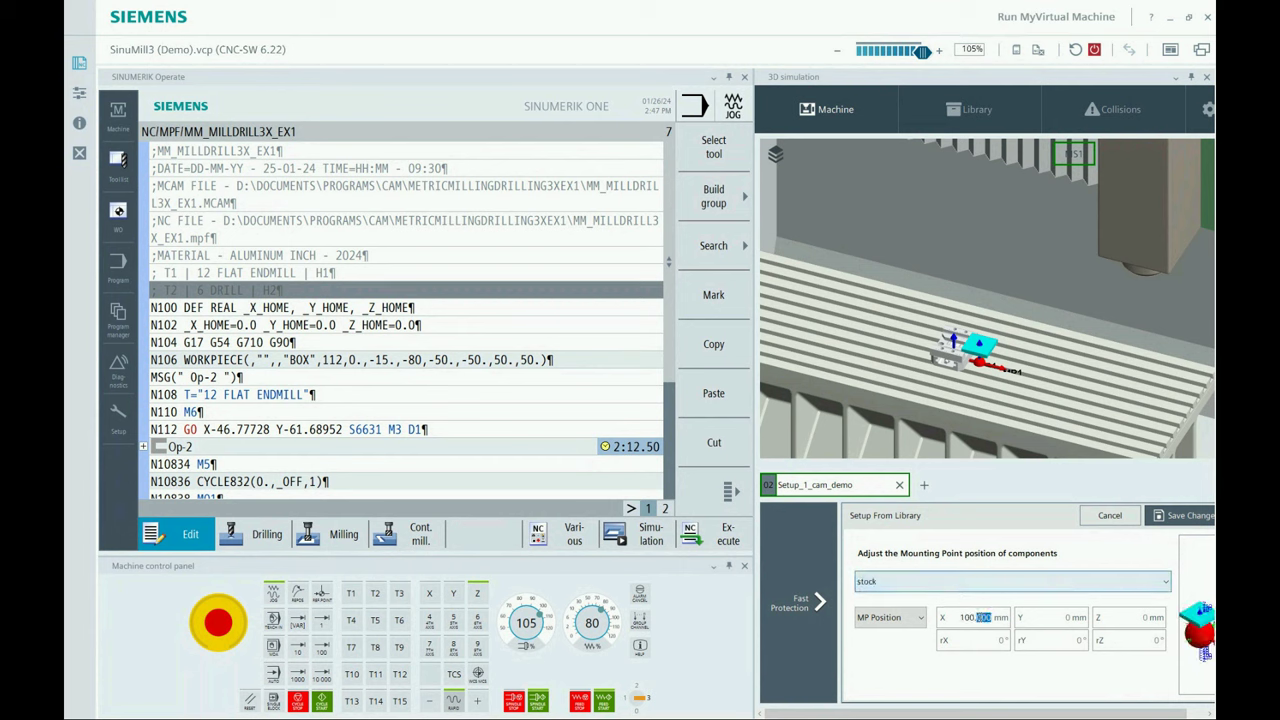
key(BackSpace)
key(BackSpace)
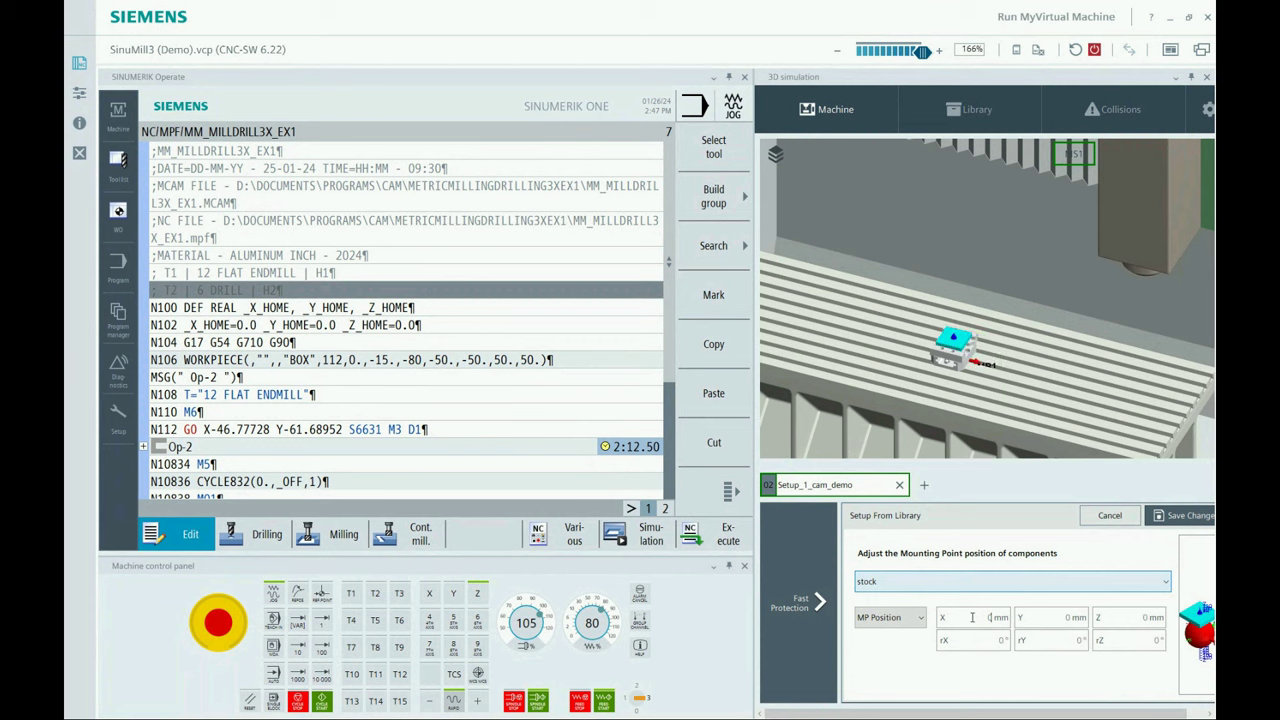
click(1180, 516)
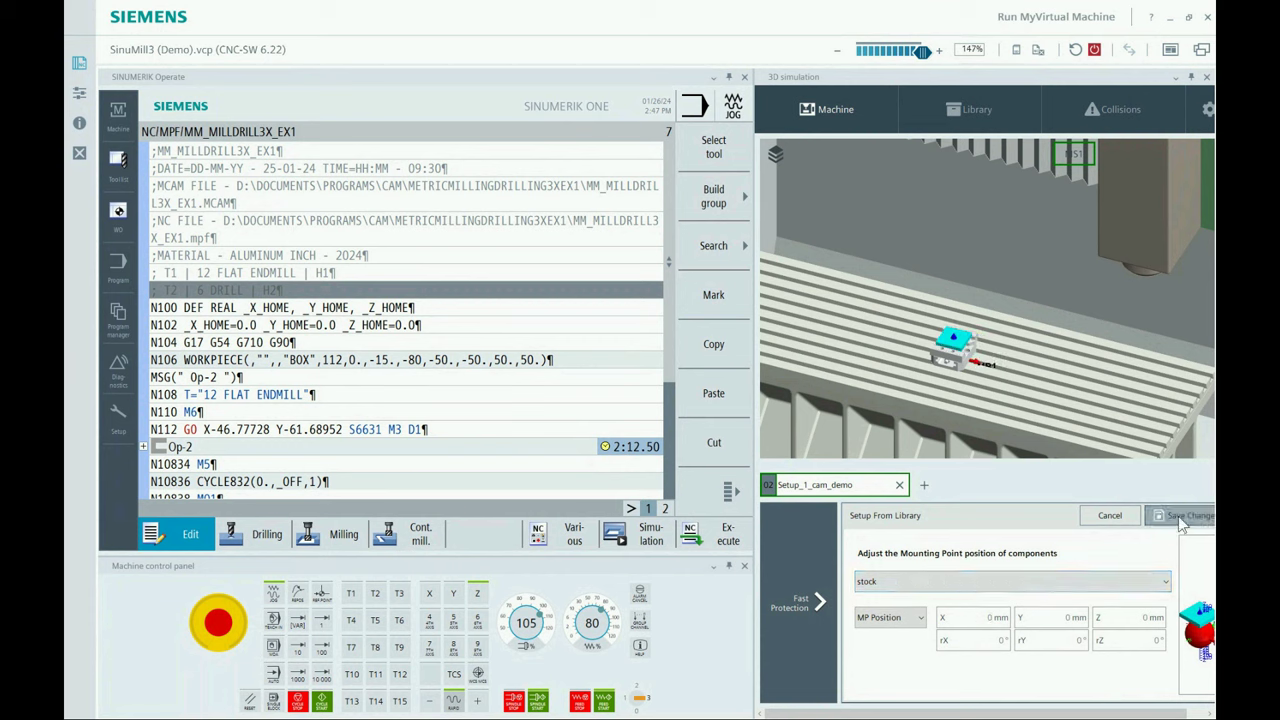
click(832, 108)
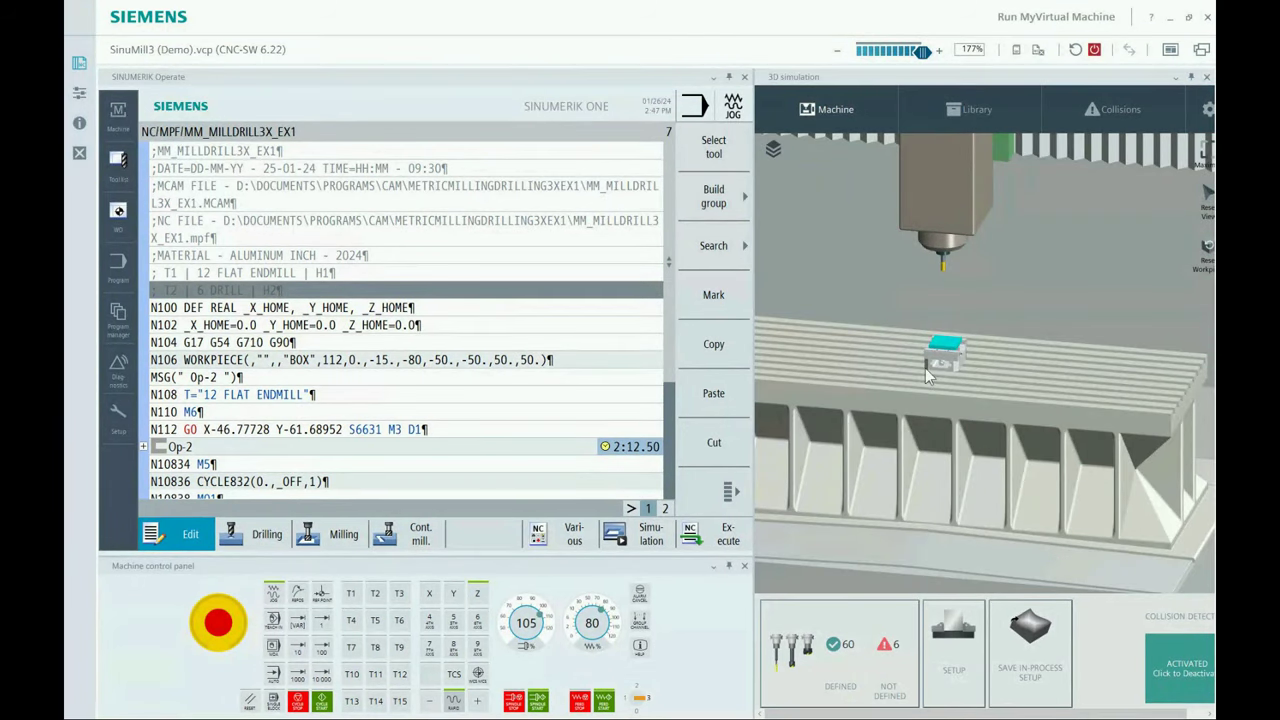
Display the actual values in machine coordinates and move the axes to absolute X 0 and Y 0 at rapid traverse.
click(120, 118)
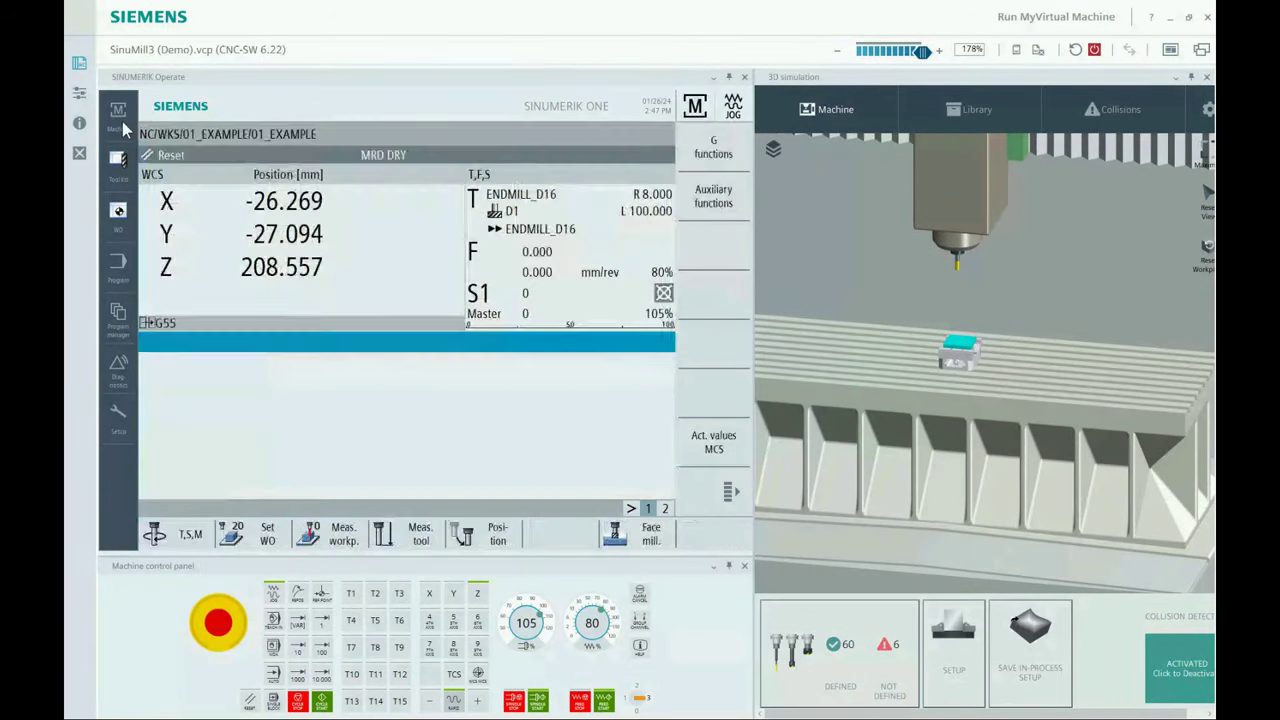
click(714, 442)
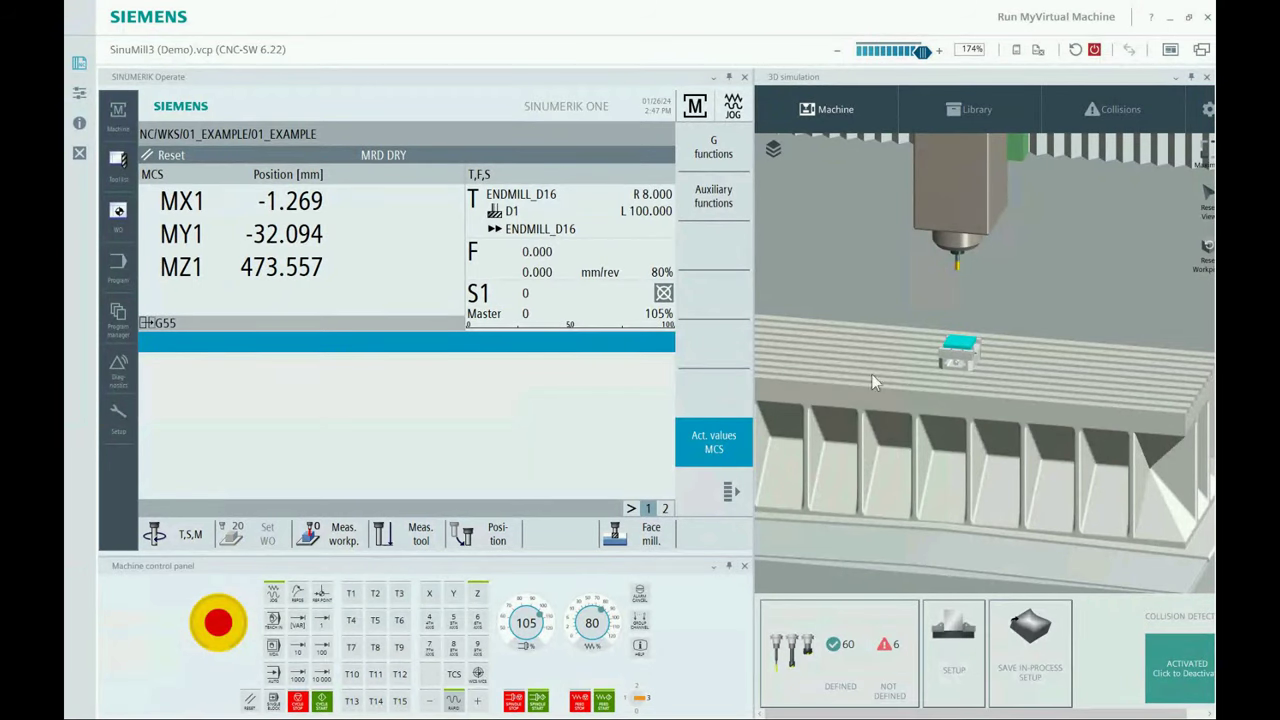
click(487, 540)
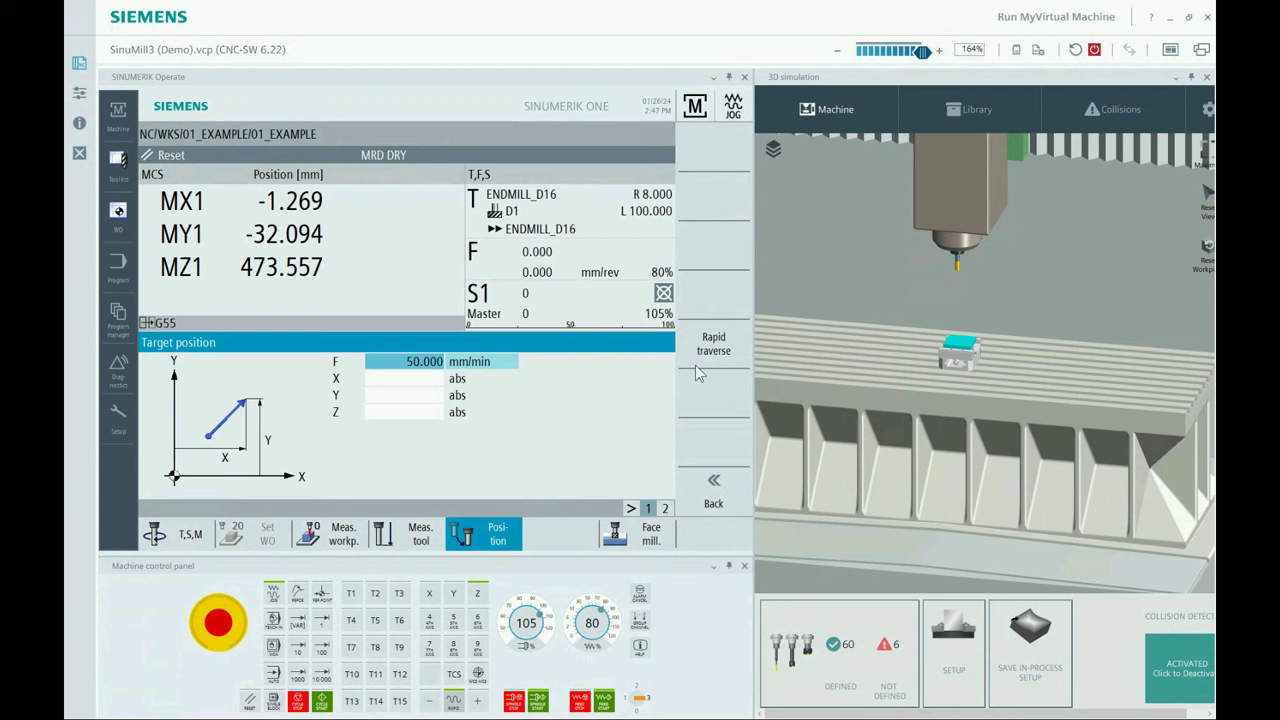
click(424, 377)
text(0)
key(Return)
text(0)
key(Return)
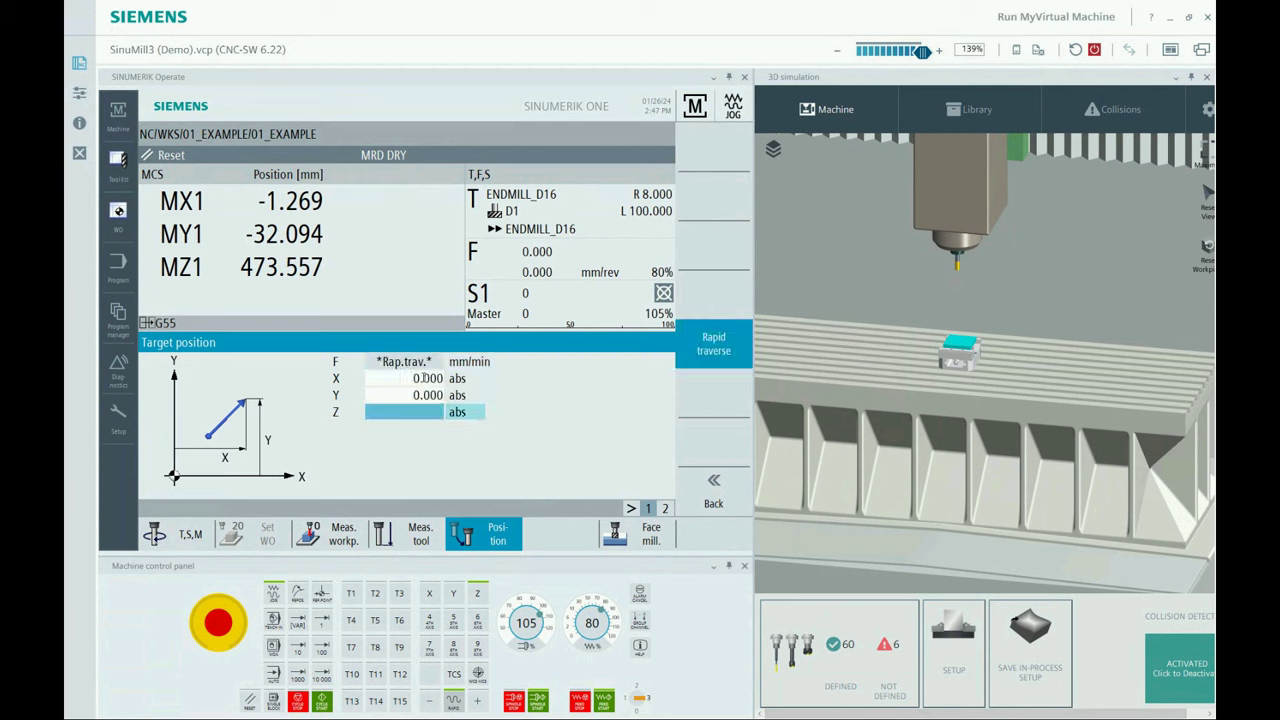
click(322, 700)
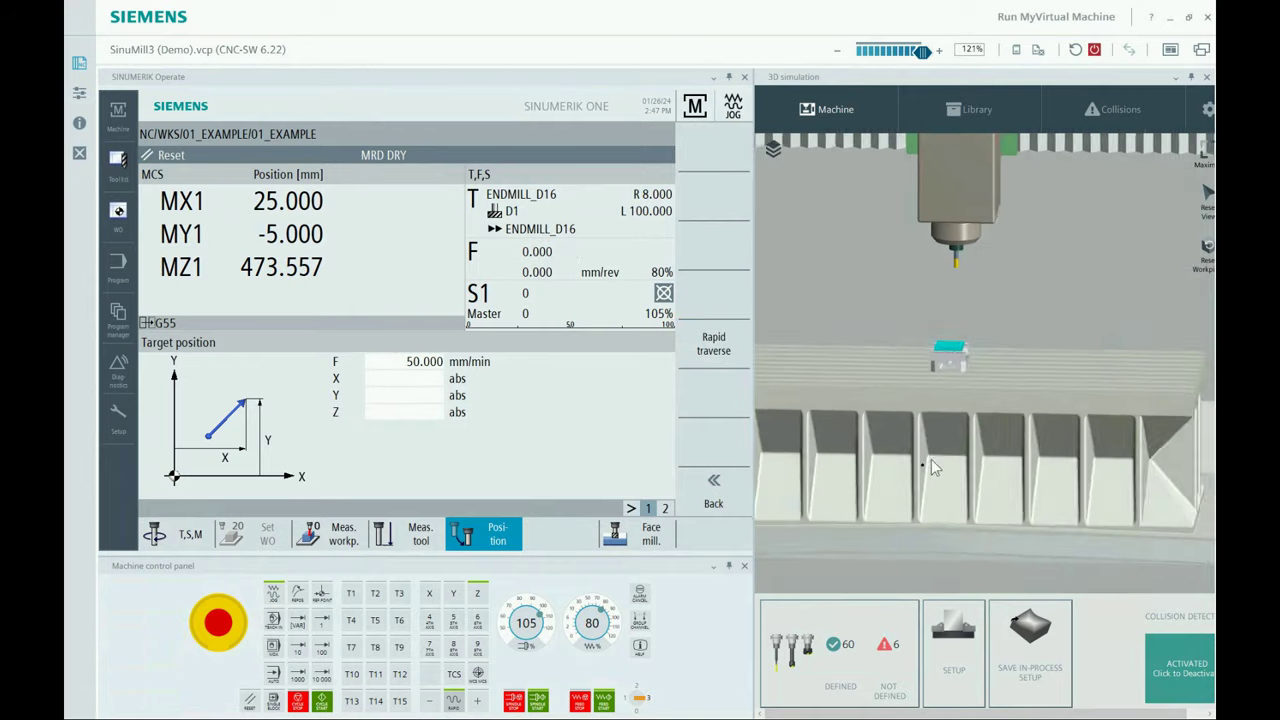
Jog the Z axis down to about 205 mm in machine coordinates, just above the stock, and check the tool's position over it.
scroll(914, 460, up, 3)
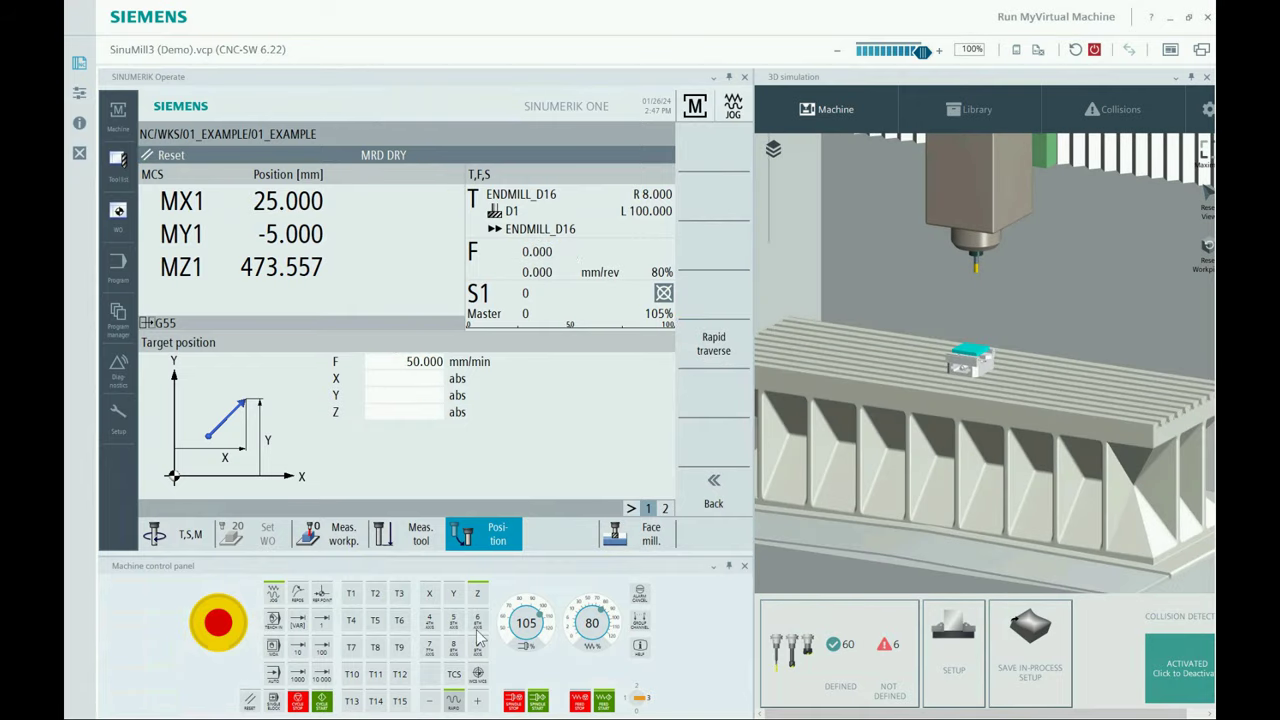
click(431, 703)
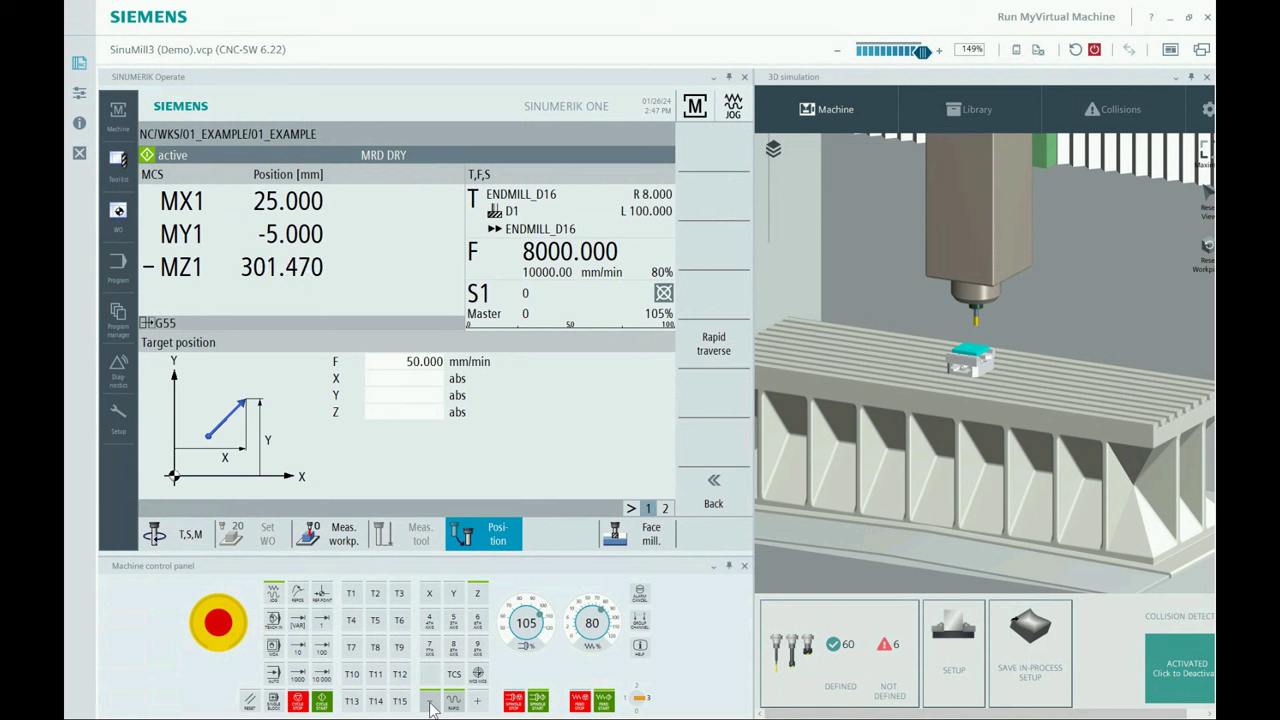
scroll(1071, 438, down, 2)
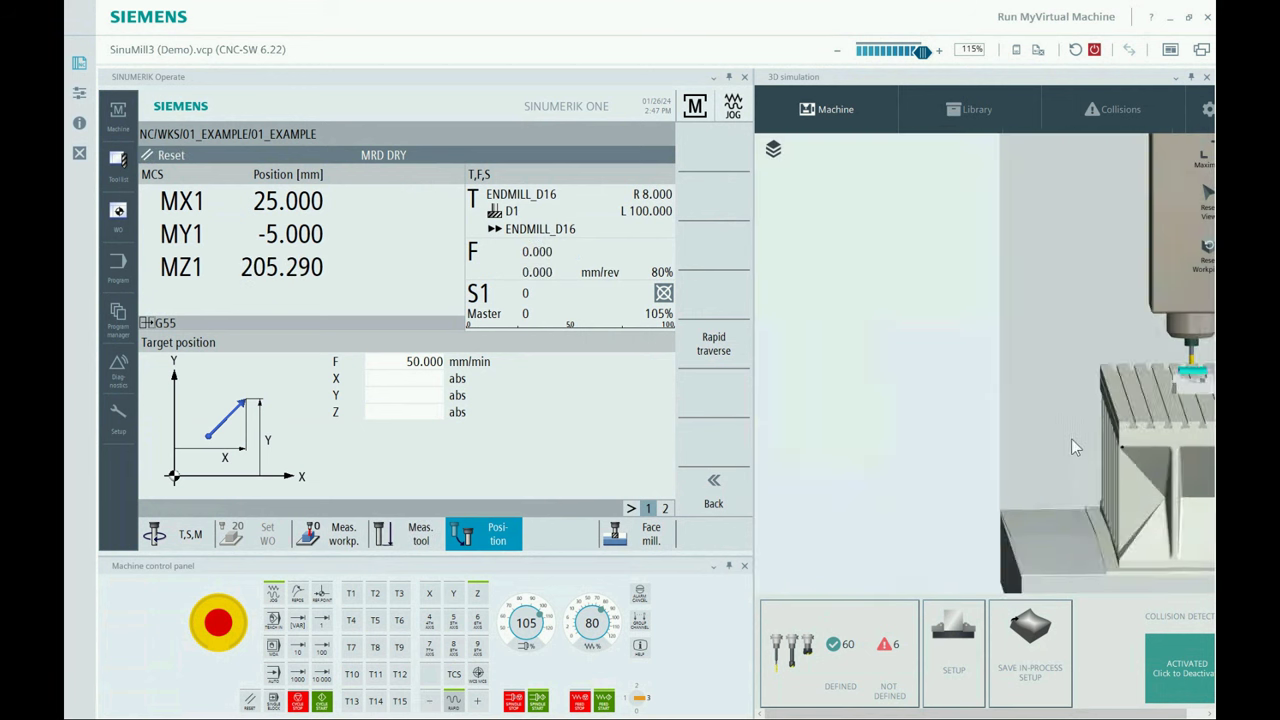
scroll(1189, 436, up, 3)
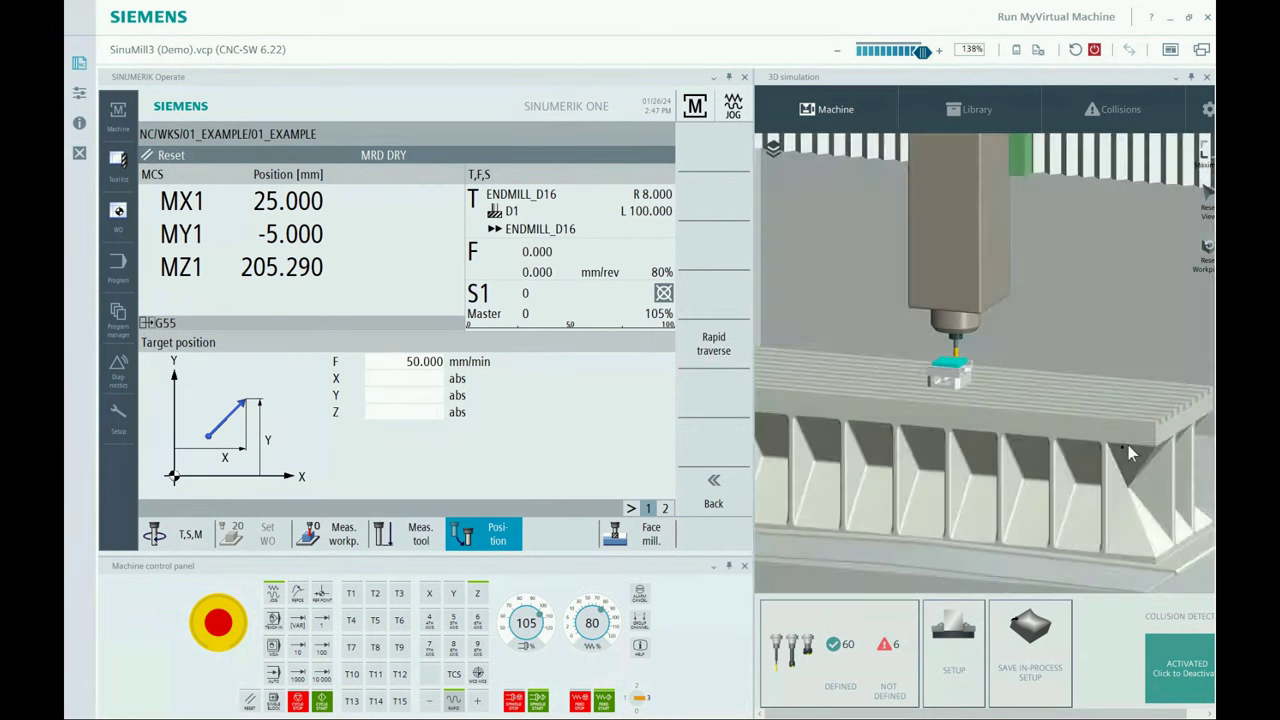
scroll(1118, 455, up, 1)
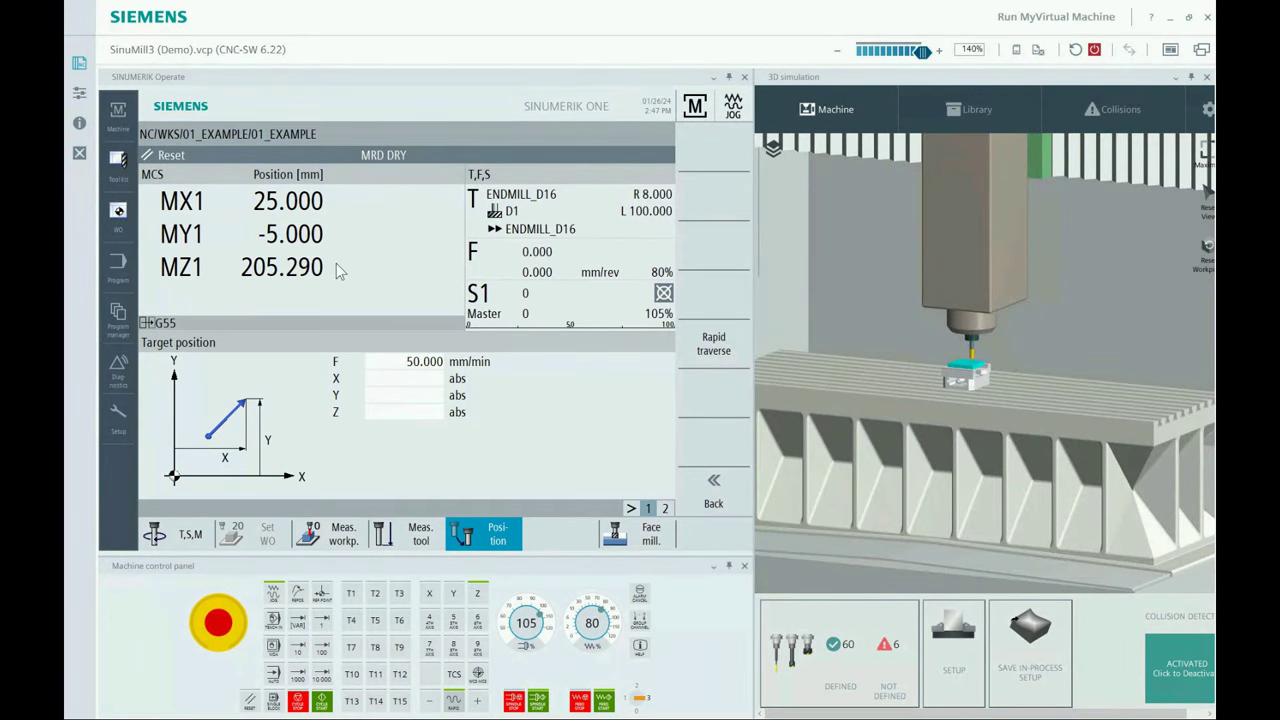
scroll(914, 421, up, 1)
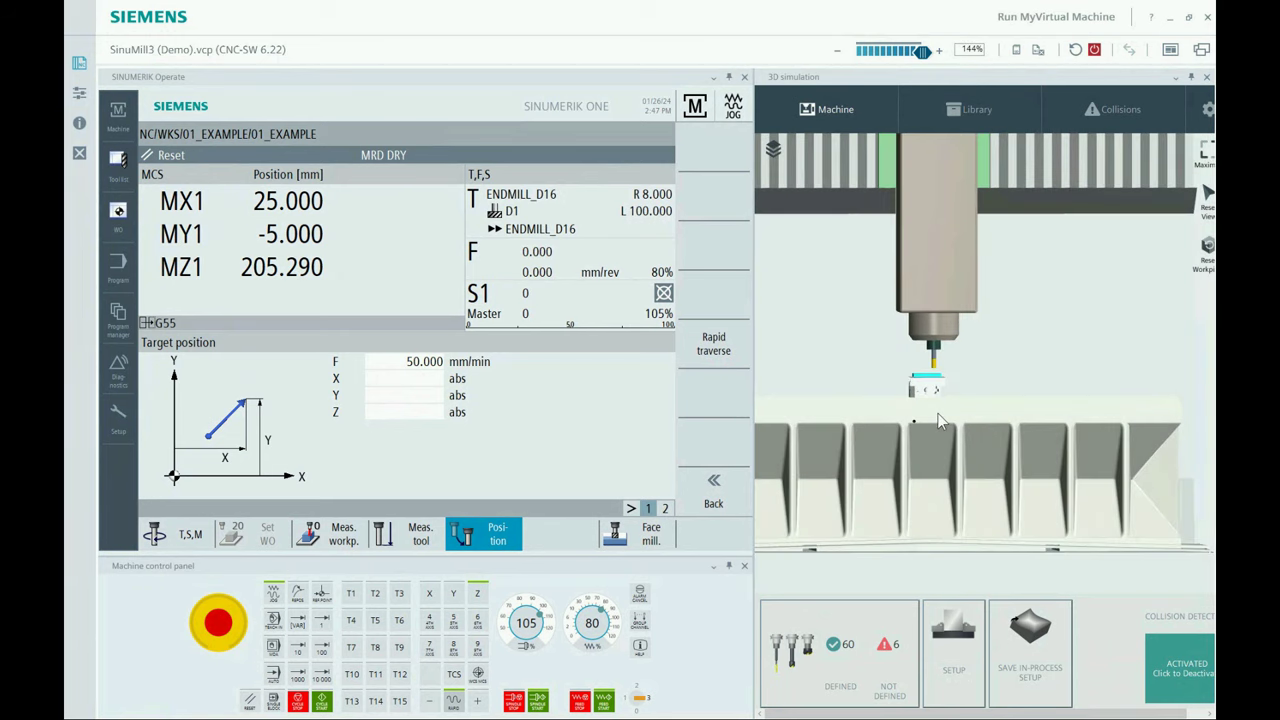
Leave the target positioning function and switch the axis position display from machine coordinates to workpiece coordinates.
scroll(937, 420, up, 1)
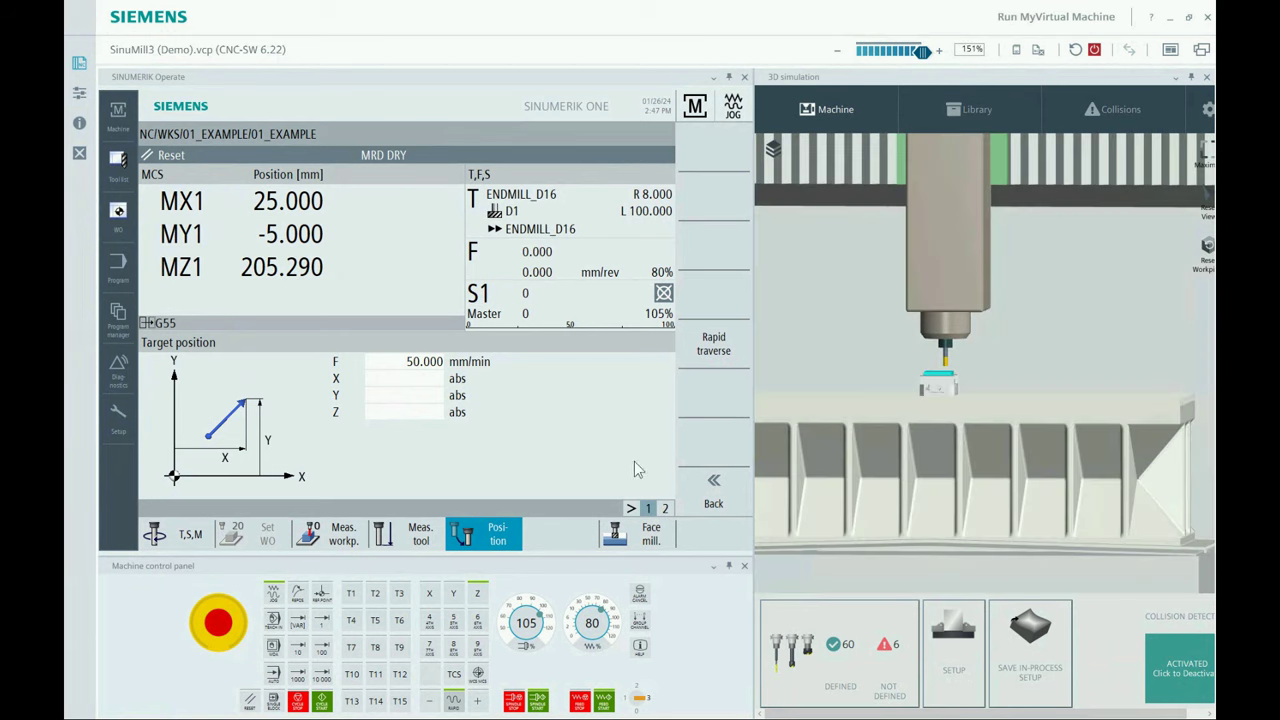
click(716, 492)
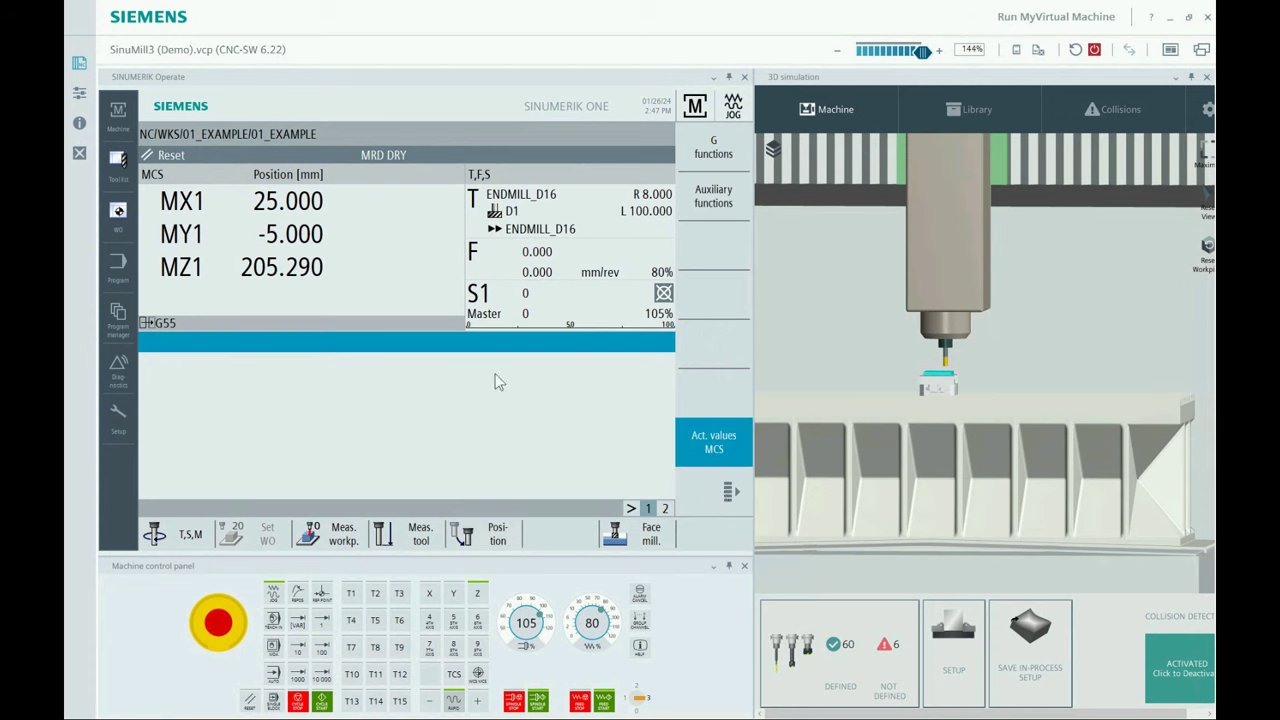
click(704, 446)
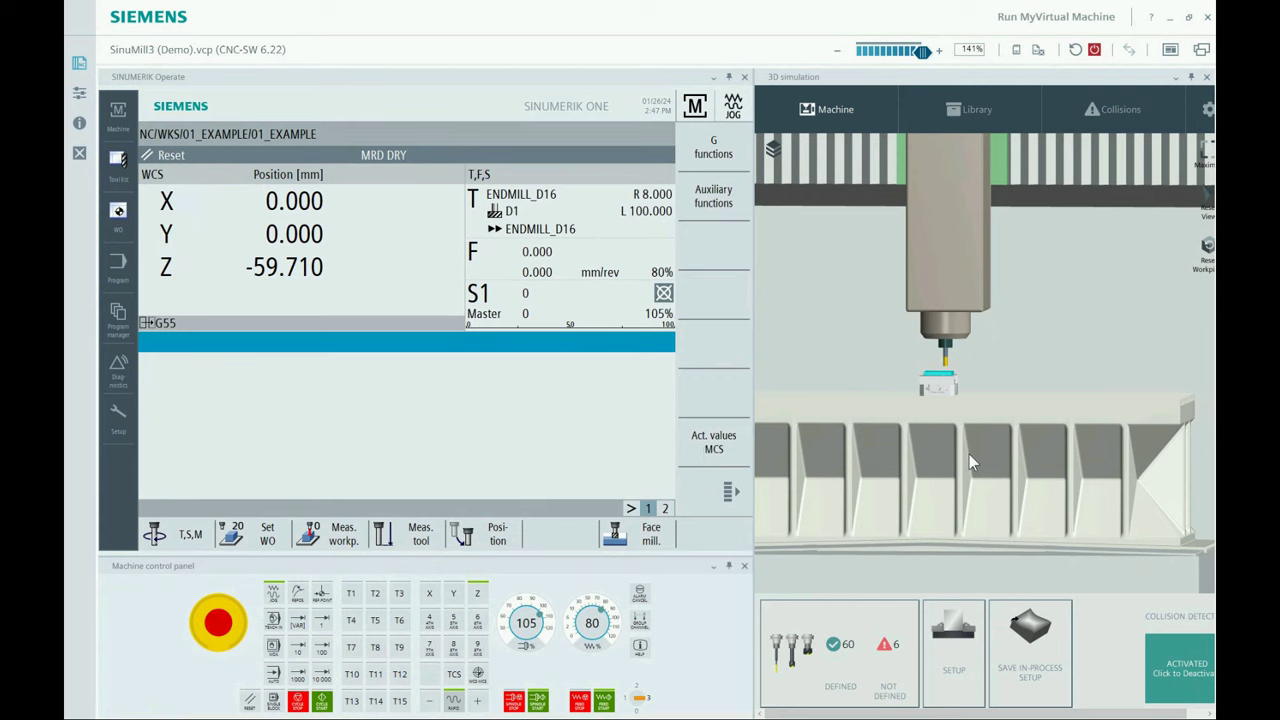
scroll(969, 454, down, 2)
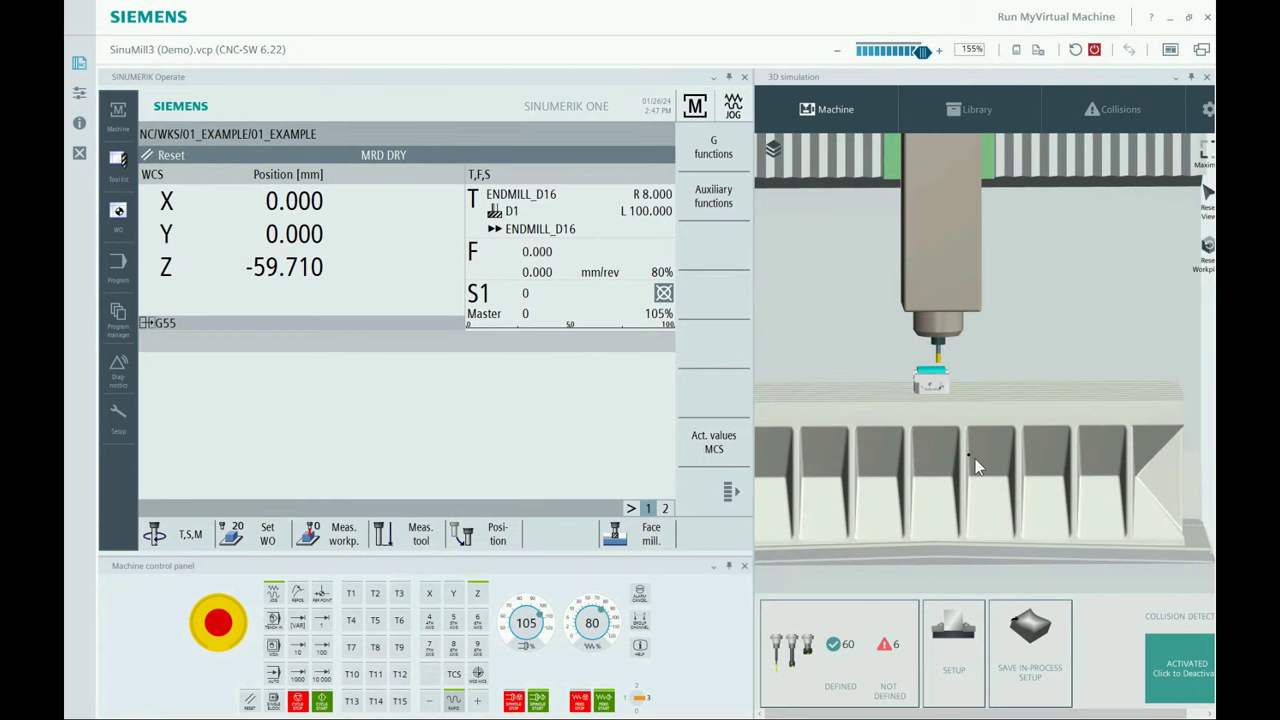
drag(977, 466, 960, 470)
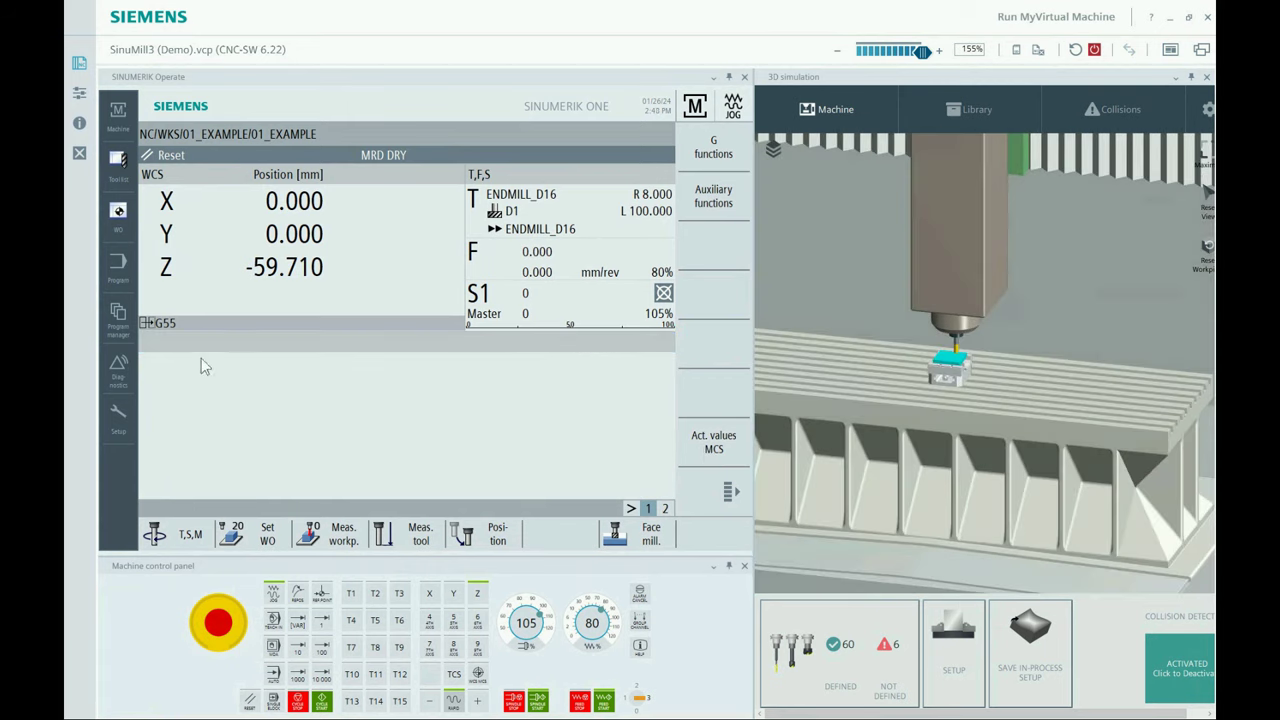
Activate work offset G54 through the tool, spindle and M function settings, running the change on the machine.
click(190, 536)
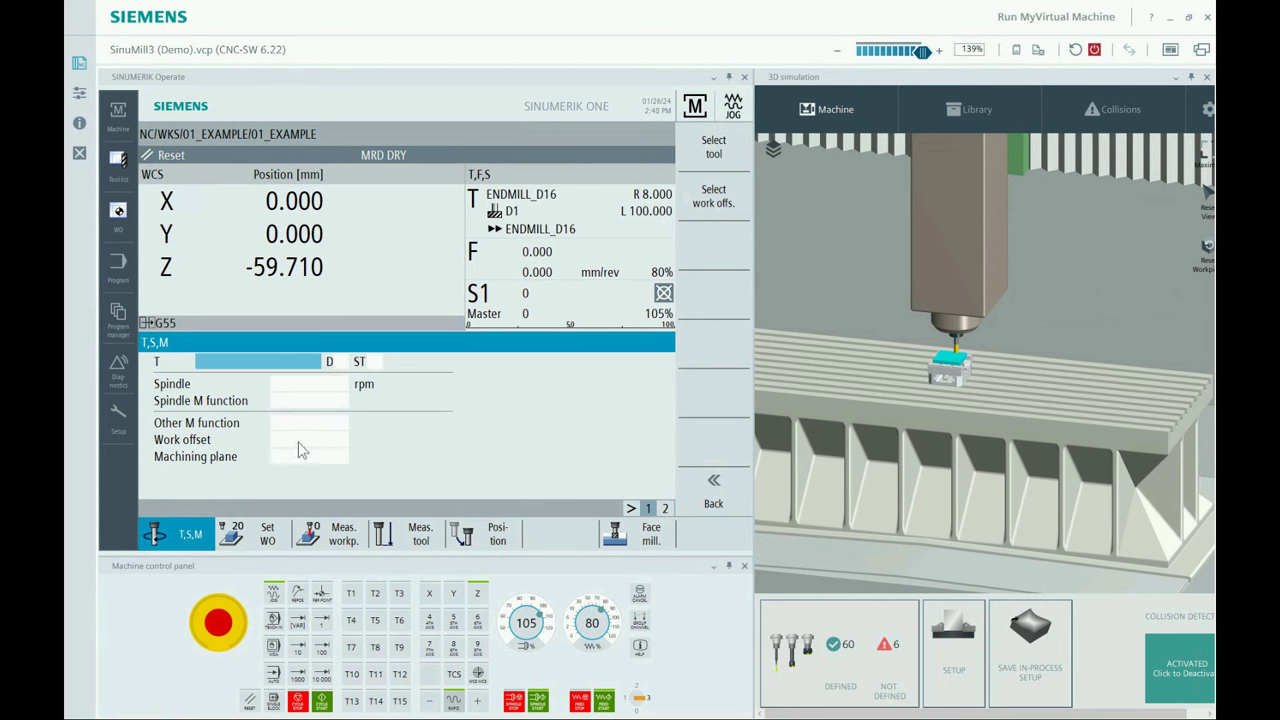
click(298, 445)
click(298, 445)
click(316, 490)
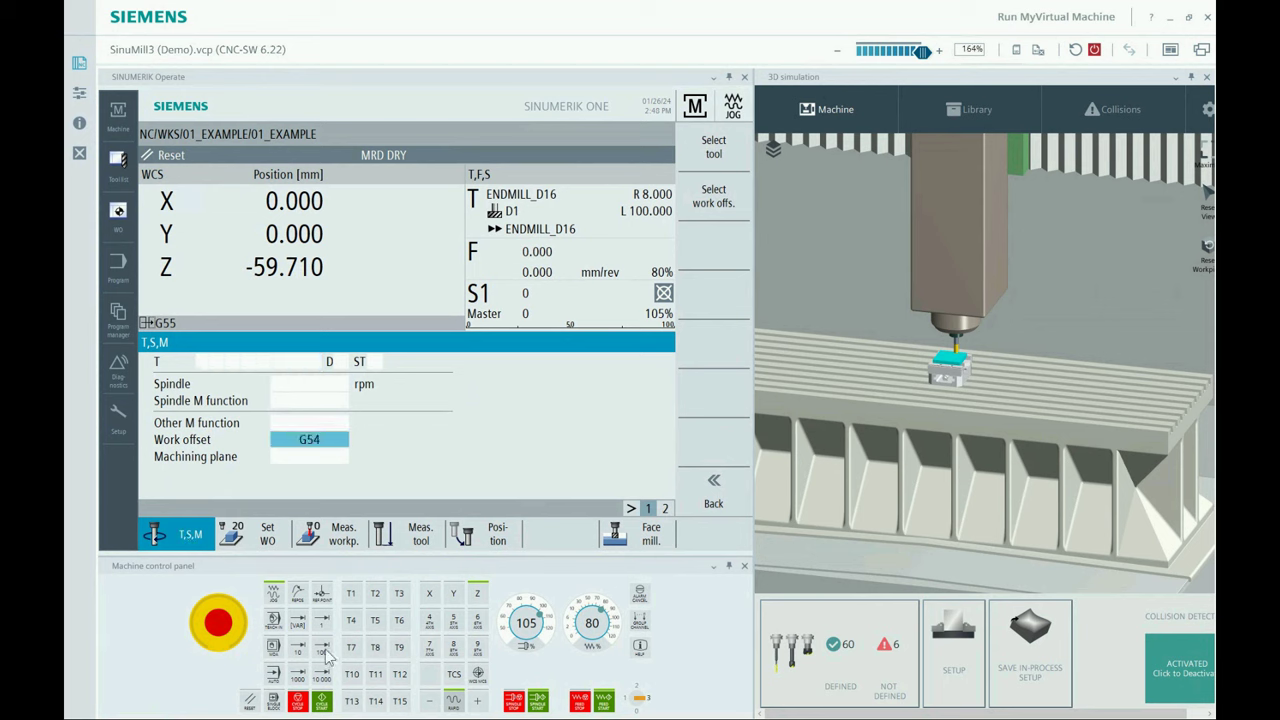
click(322, 708)
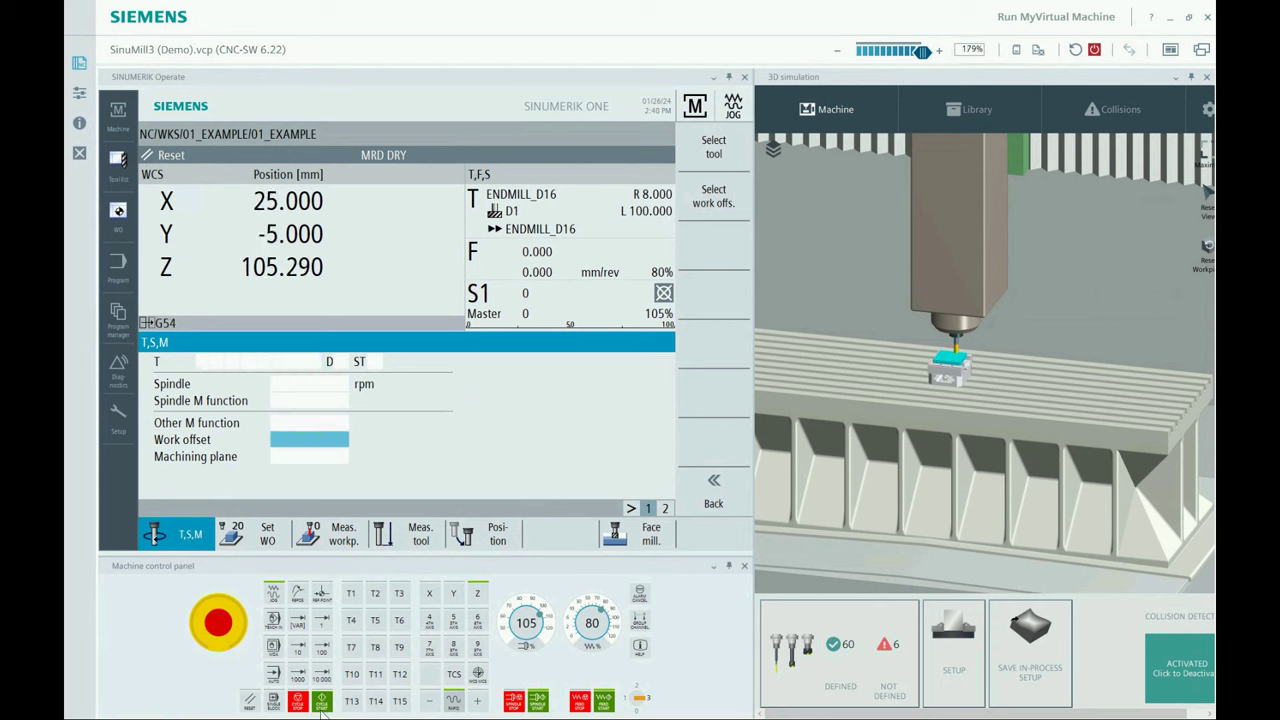
click(722, 487)
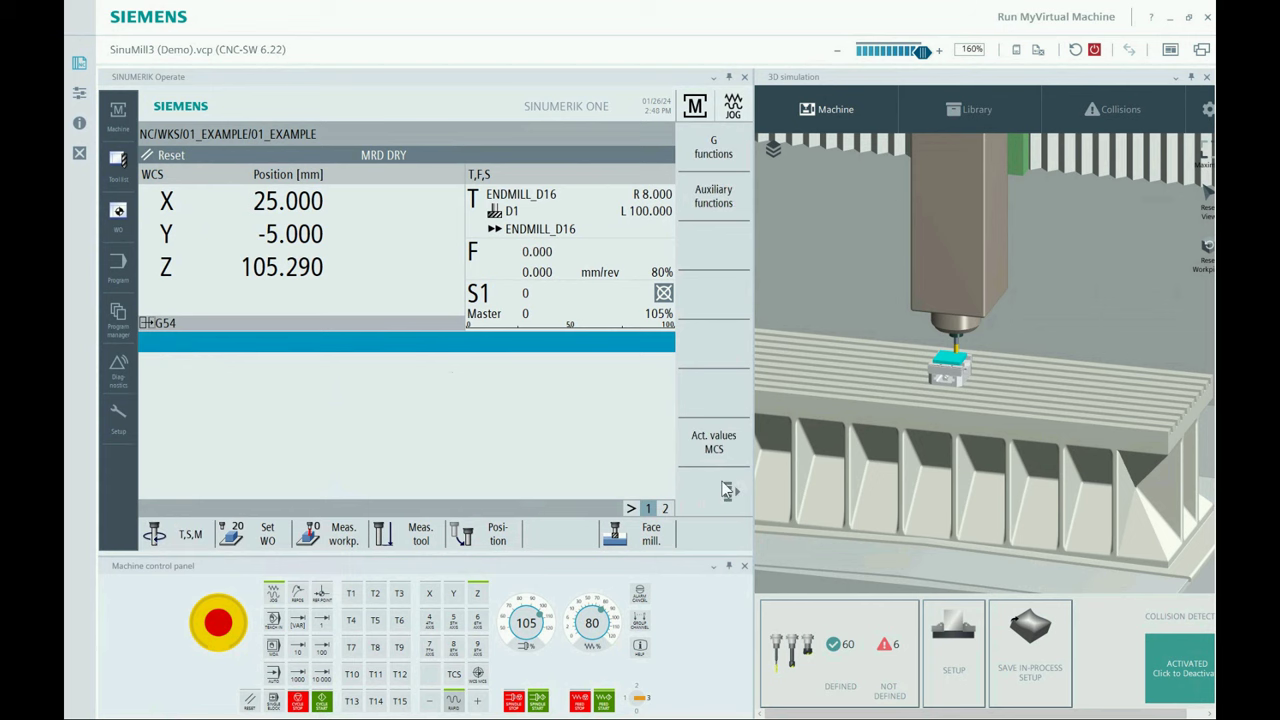
Position the tool at X 0 and Y 0 of the active work offset at rapid traverse.
click(495, 545)
click(431, 381)
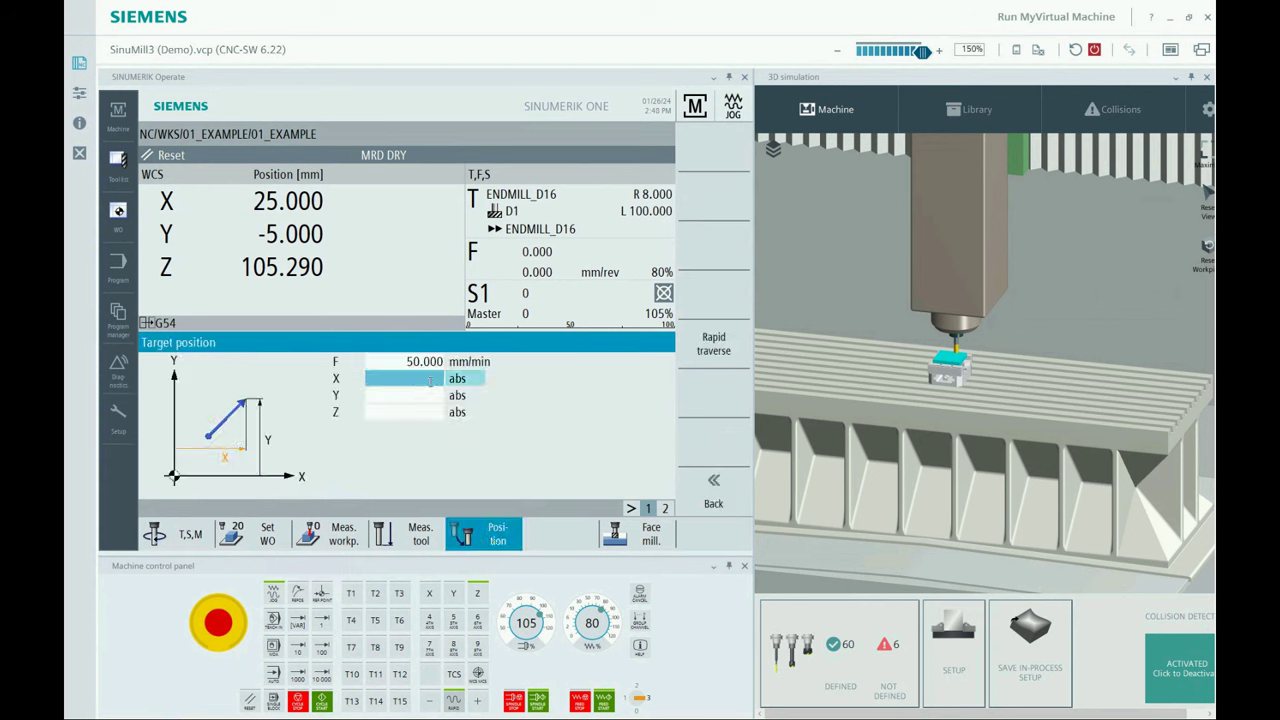
key(Return)
key(Return)
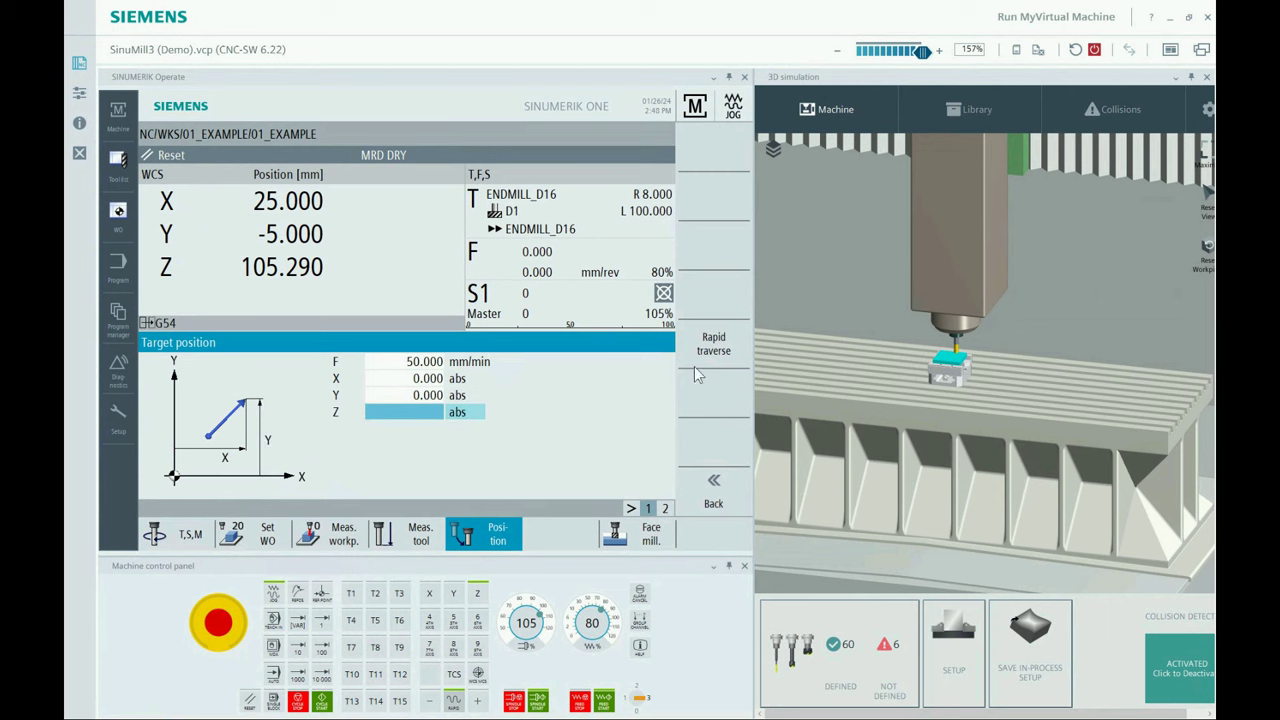
click(712, 350)
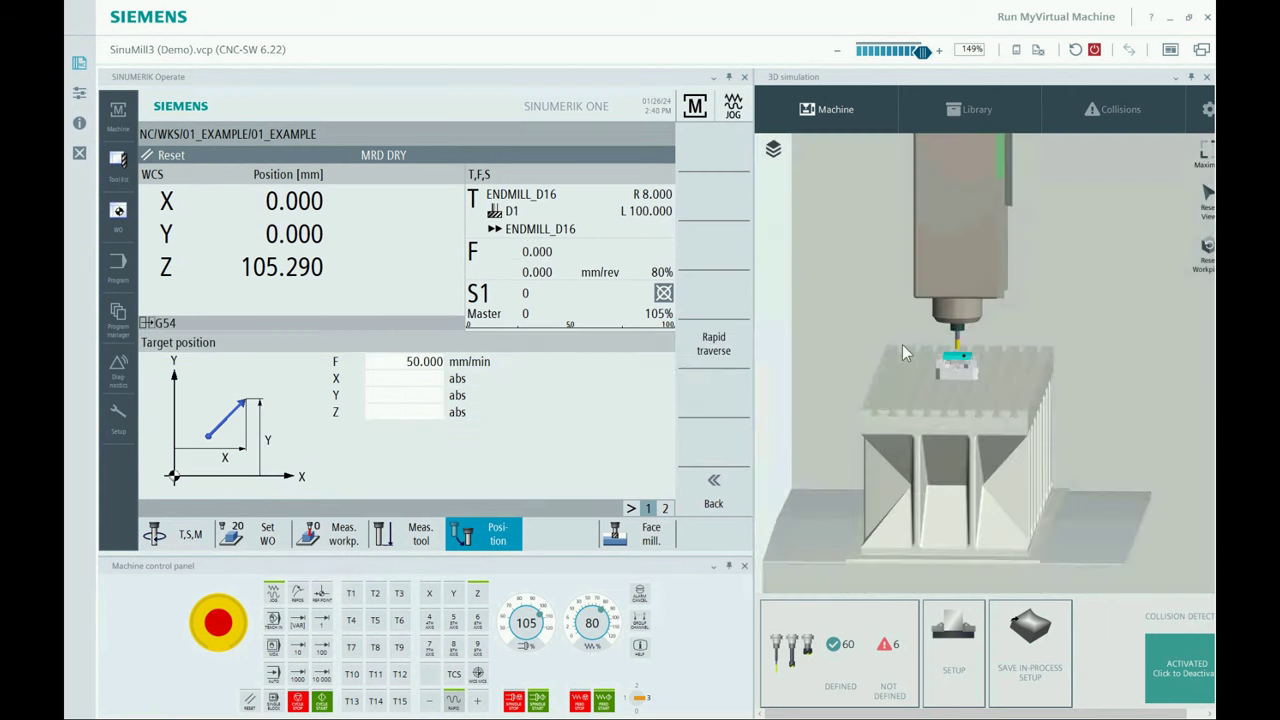
Reduce the feed override to 1% and jog the end mill down in Z until it touches the workpiece's upper face.
drag(902, 347, 1002, 364)
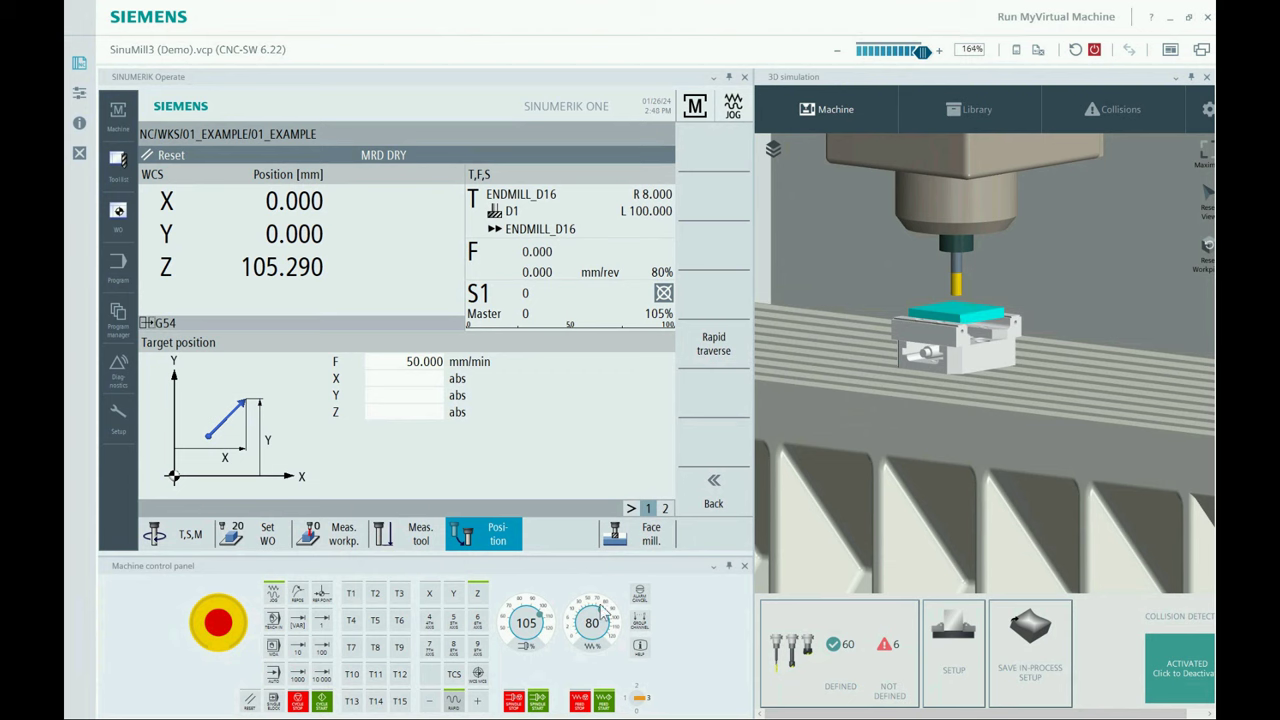
drag(574, 628, 582, 640)
click(429, 700)
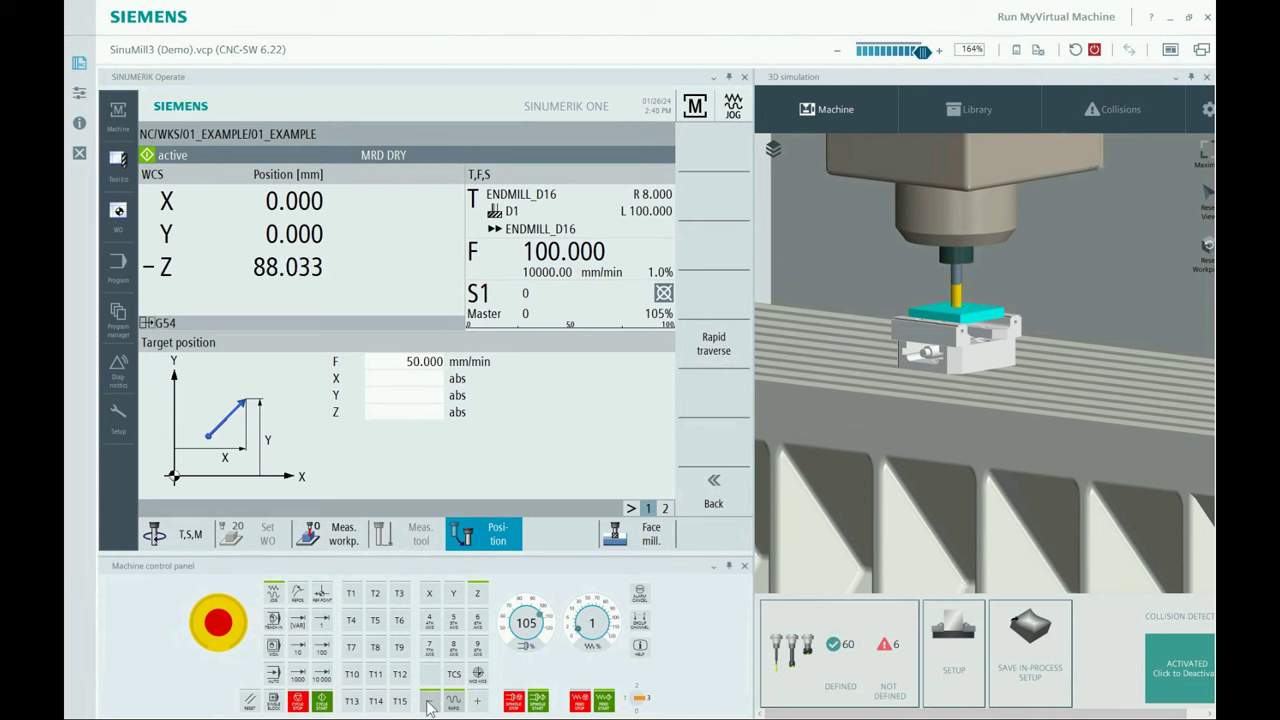
click(479, 703)
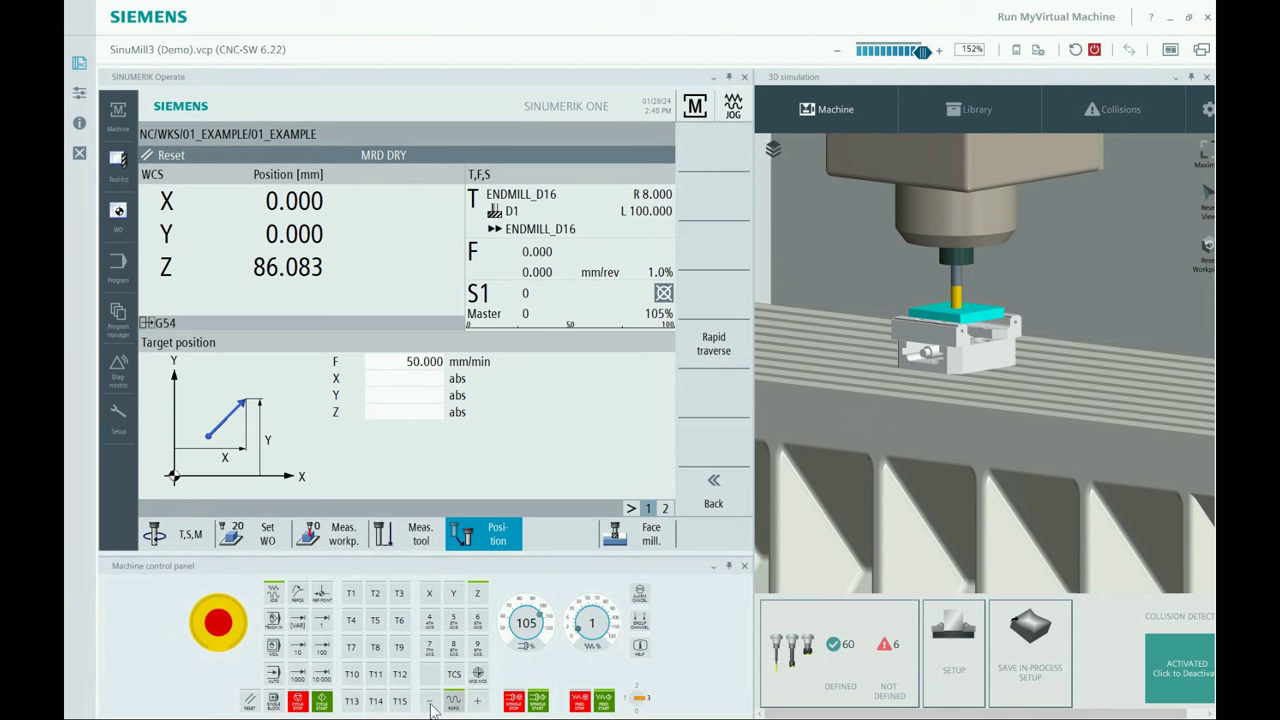
click(431, 704)
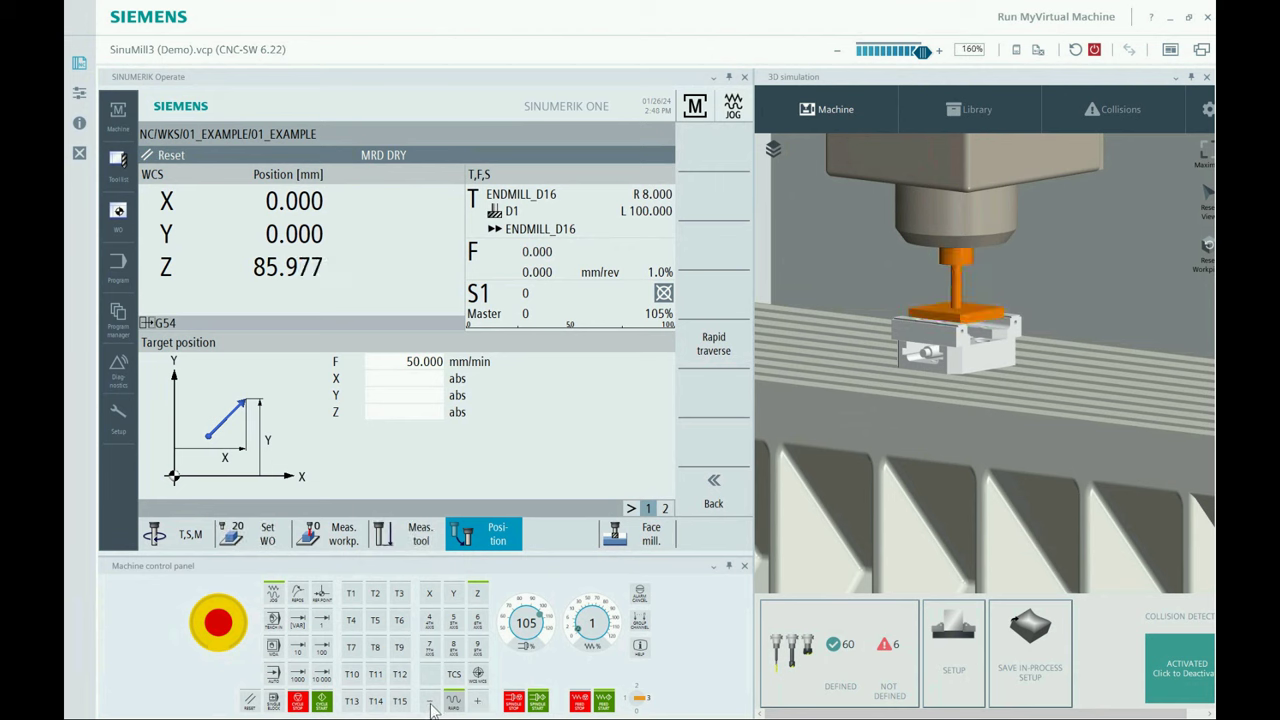
scroll(966, 317, up, 4)
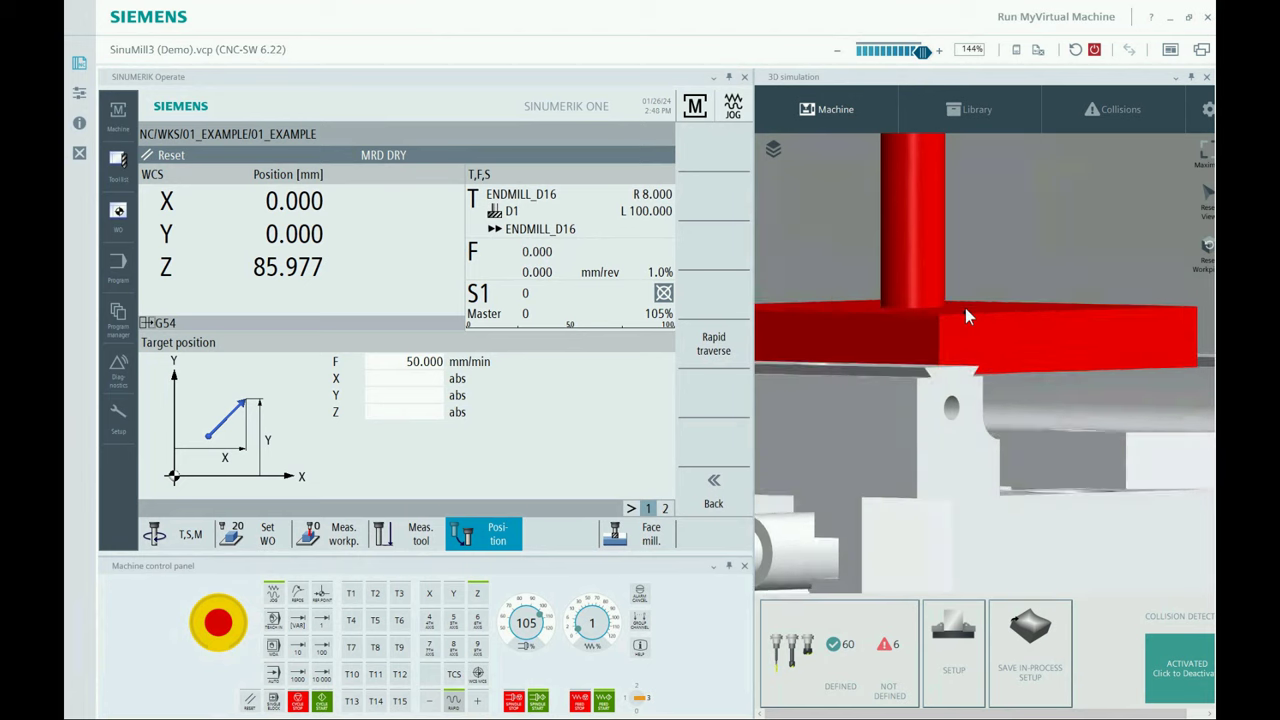
scroll(966, 311, down, 5)
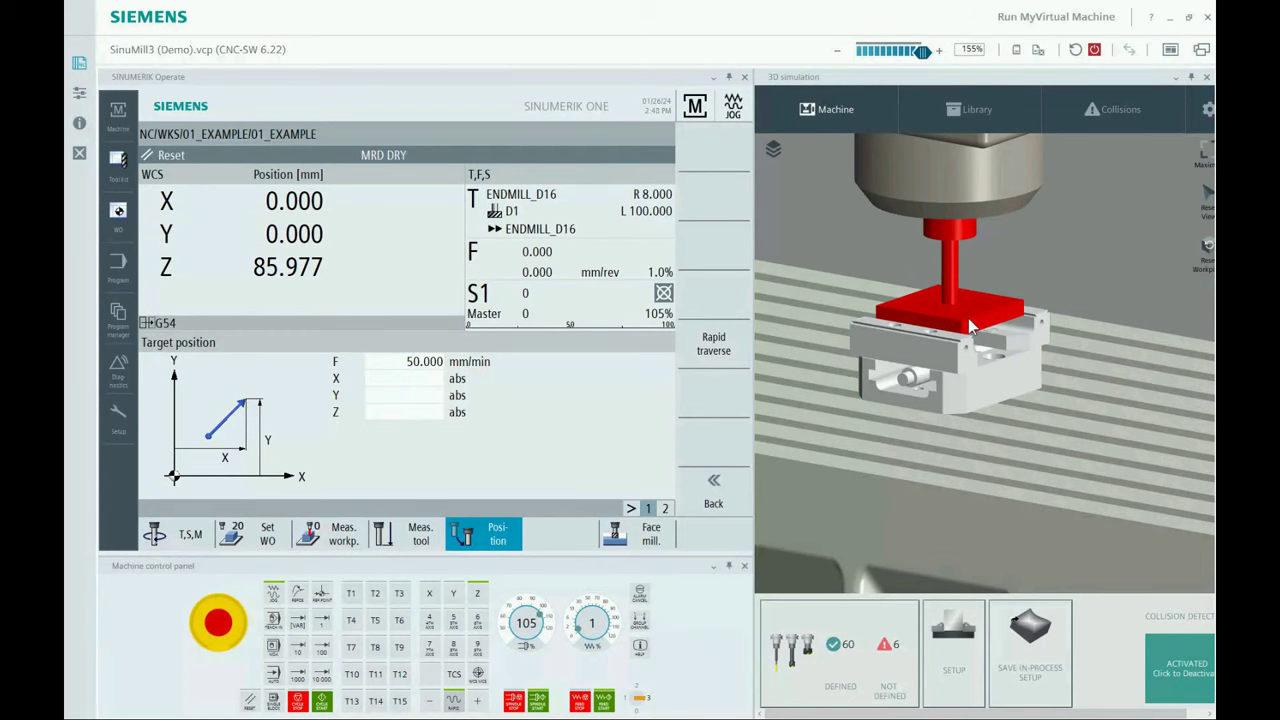
Set Z to zero for work offset G54 at the current tool position and leave the offset function.
click(267, 540)
click(718, 245)
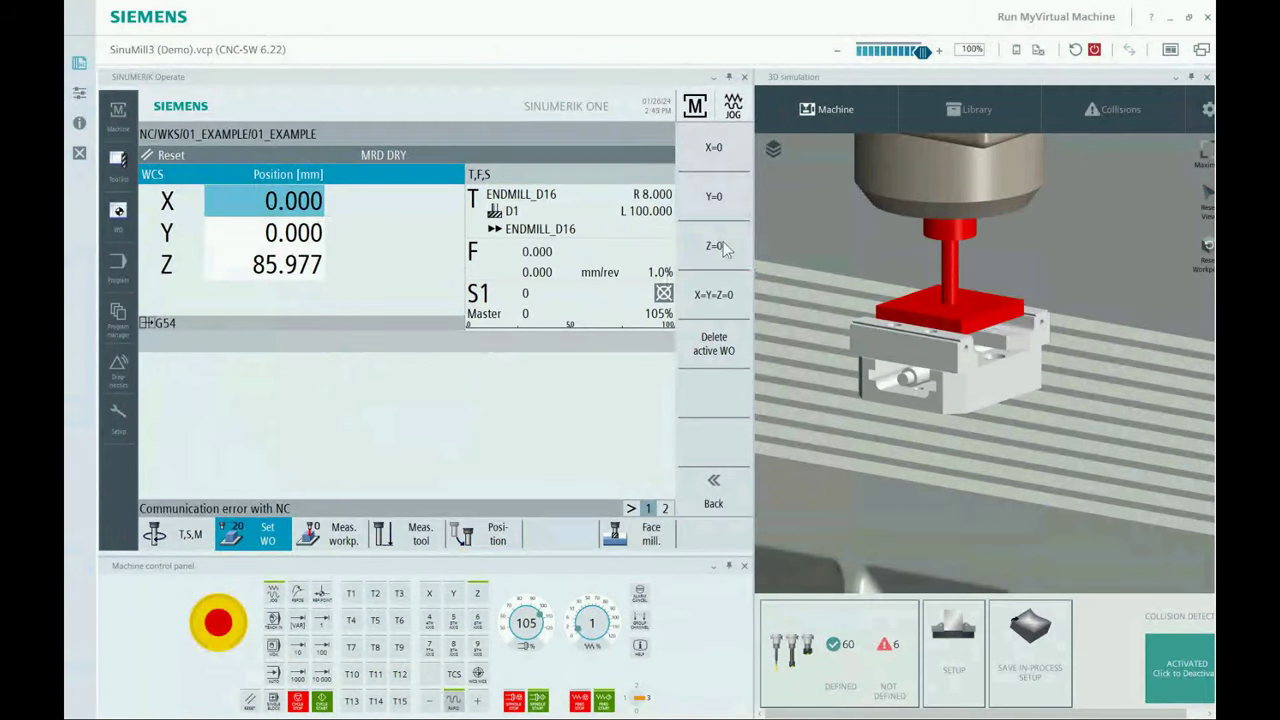
click(718, 250)
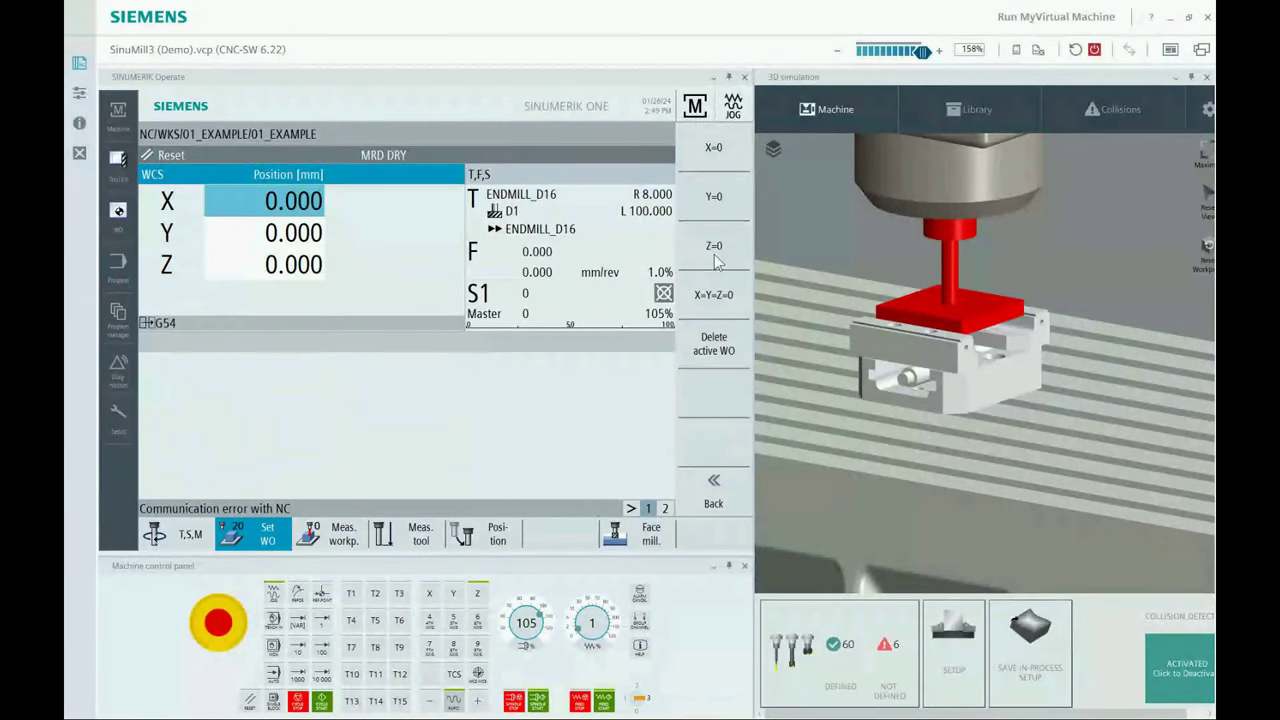
click(718, 482)
Jog the tool up in Z to about 161 mm above the workpiece, restoring the feed override to 80%.
scroll(927, 385, down, 3)
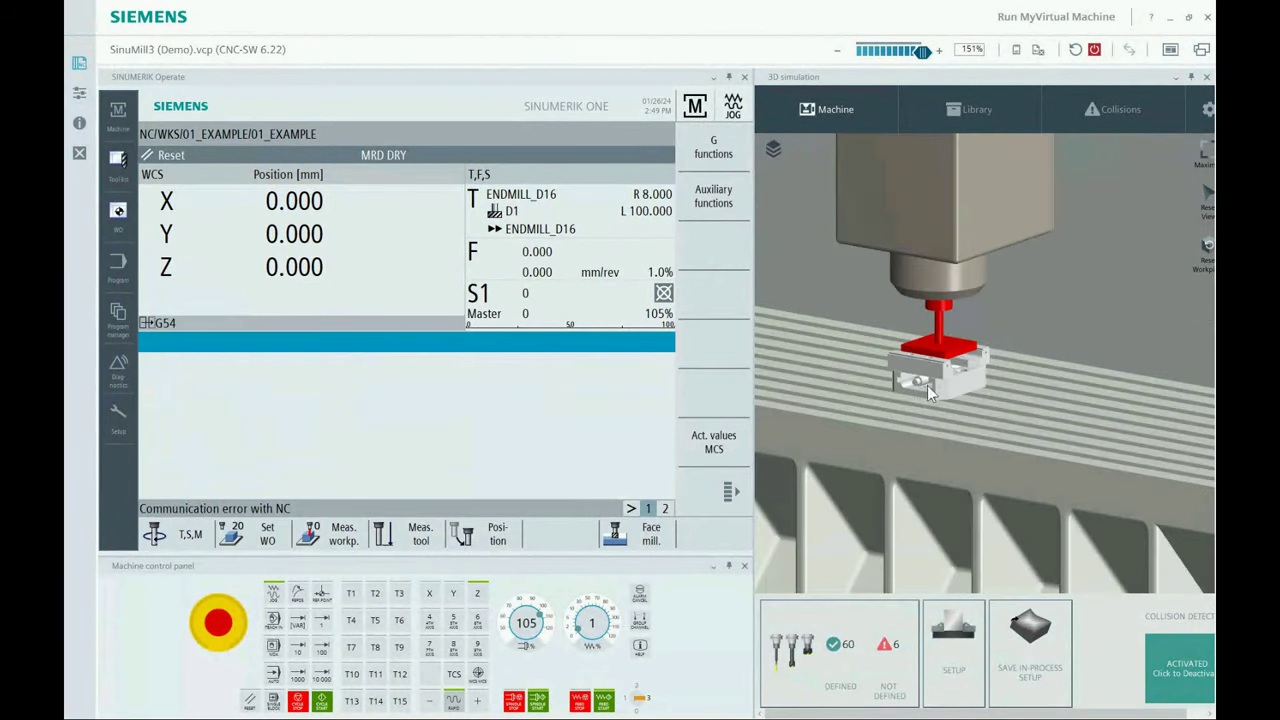
click(478, 701)
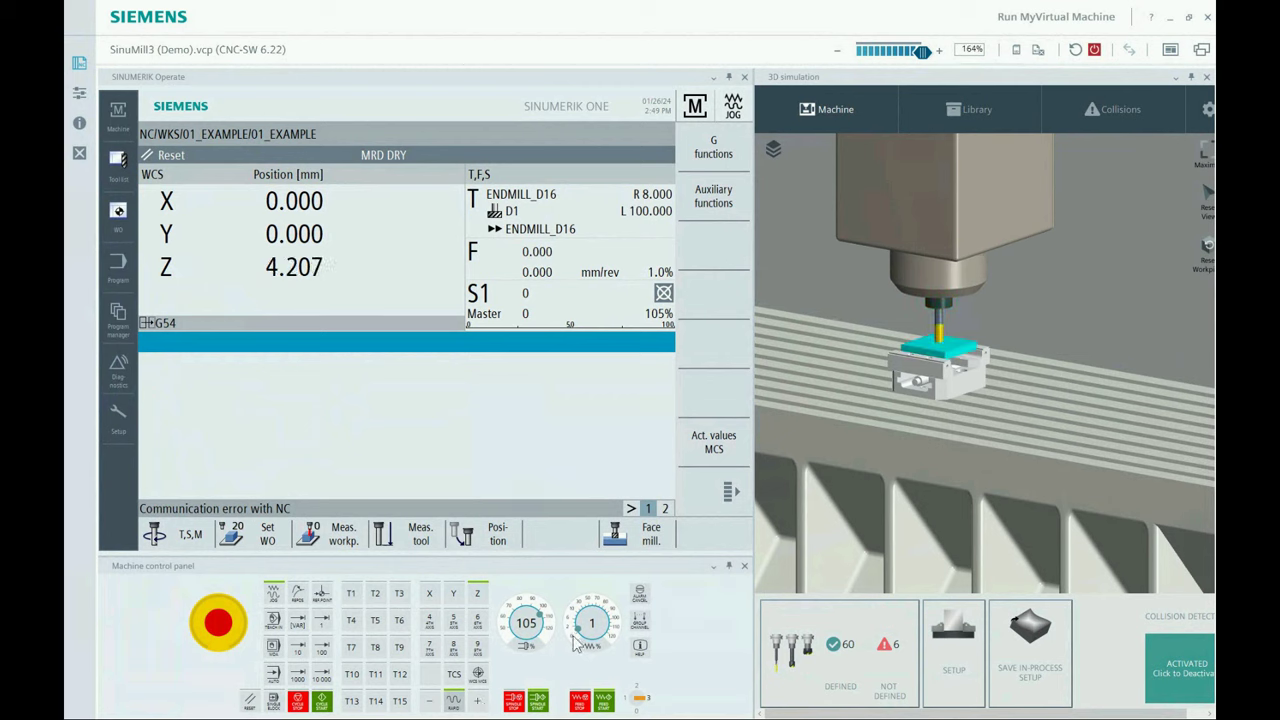
click(588, 625)
click(476, 706)
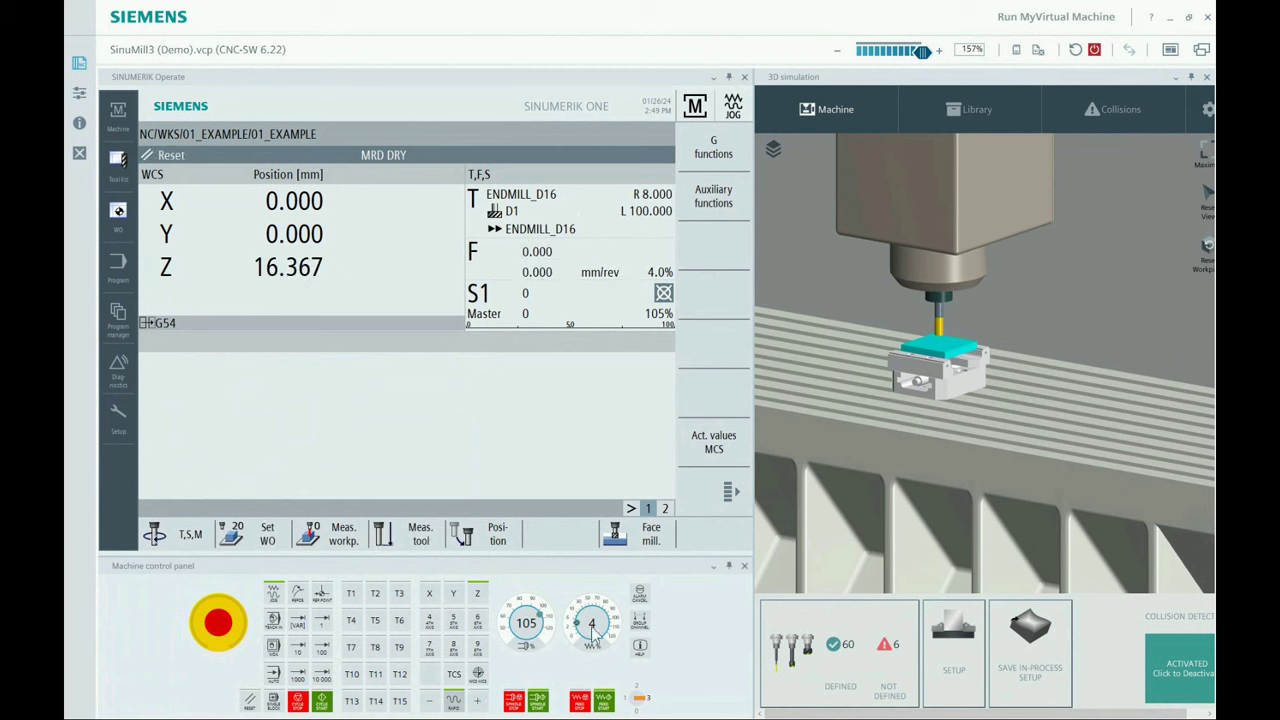
click(476, 704)
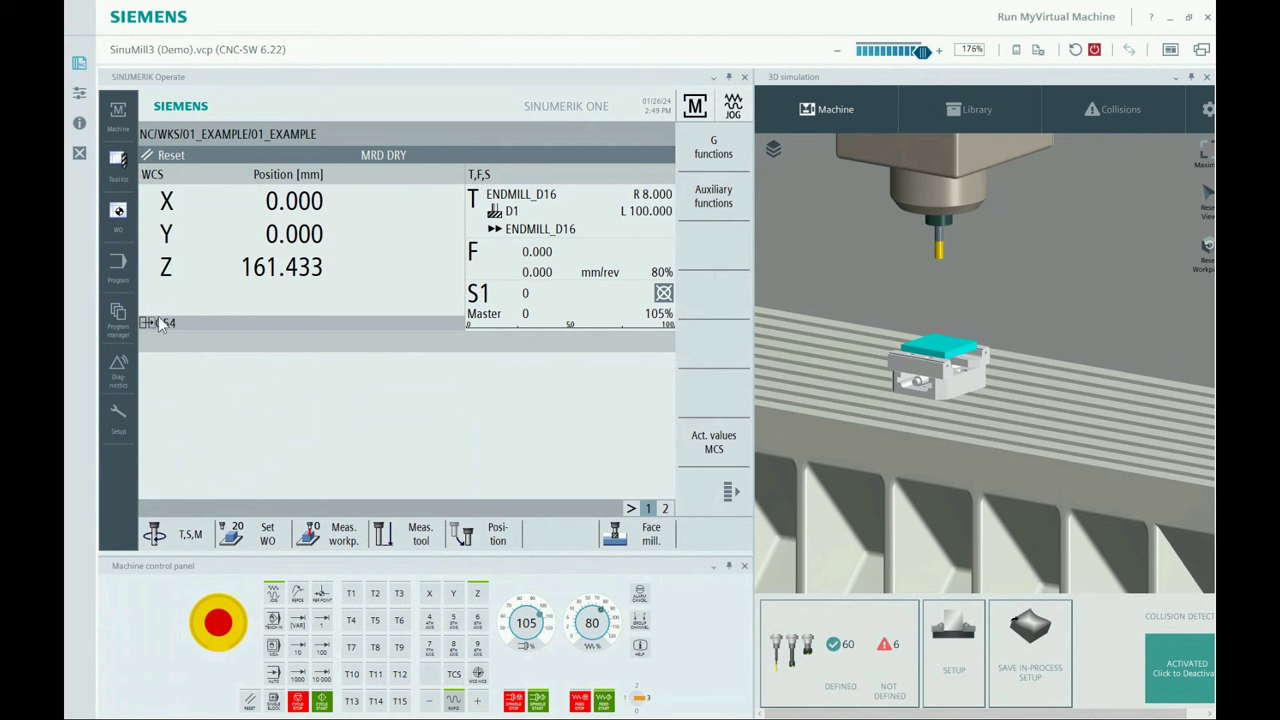
Load the MM_MILLDRILL3X_EX1 program for execution in automatic mode and start the machining cycle.
click(124, 267)
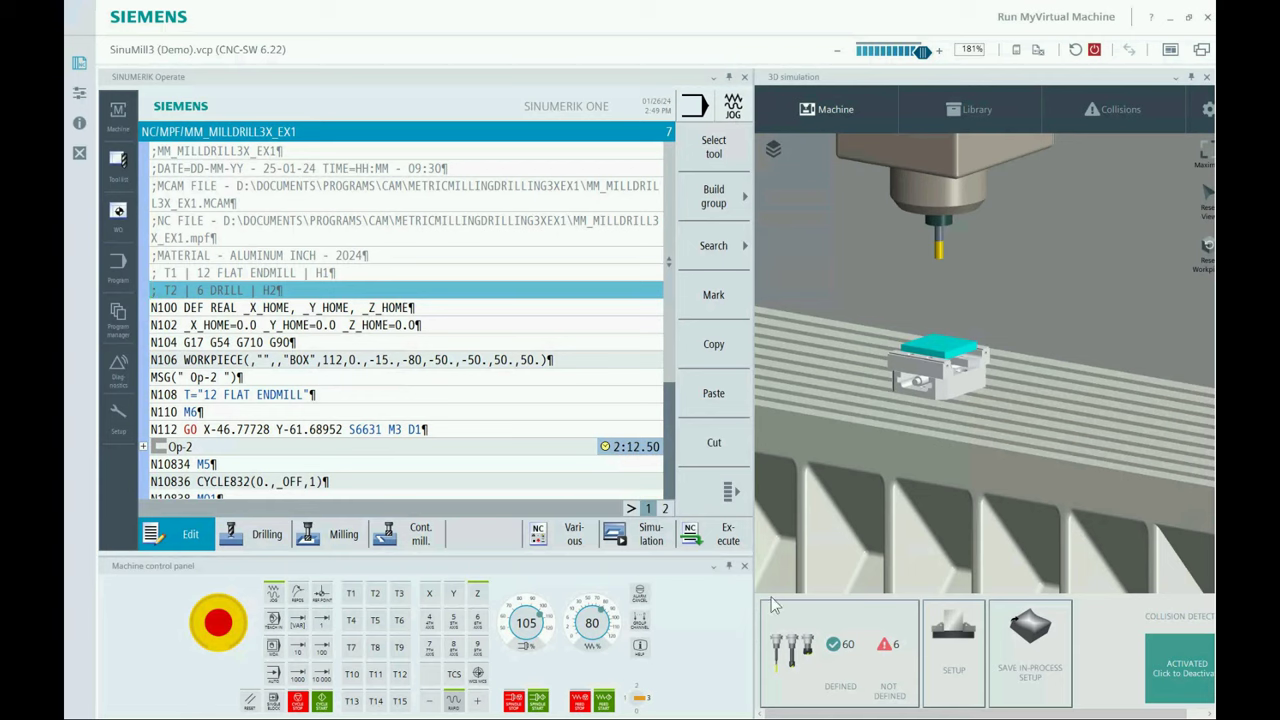
click(726, 535)
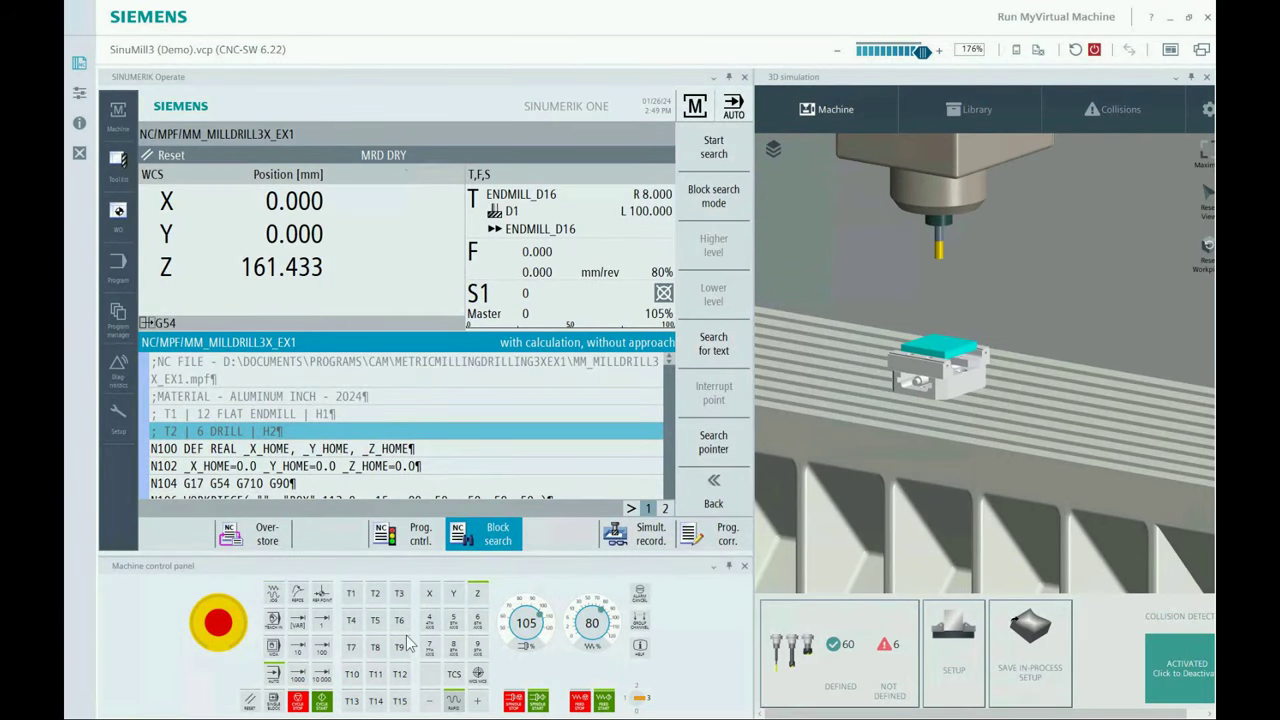
click(321, 702)
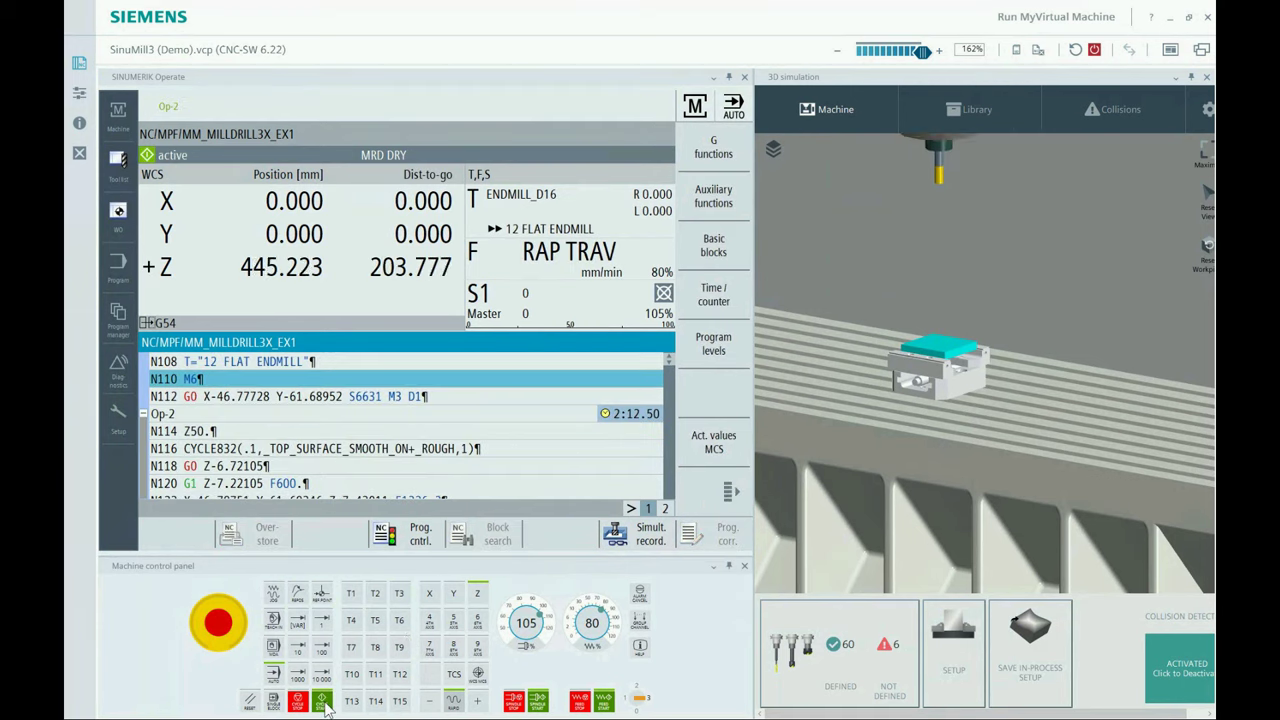
Toggle the machine housing and the active work offset marker on and off in the 3D simulation.
scroll(952, 455, down, 5)
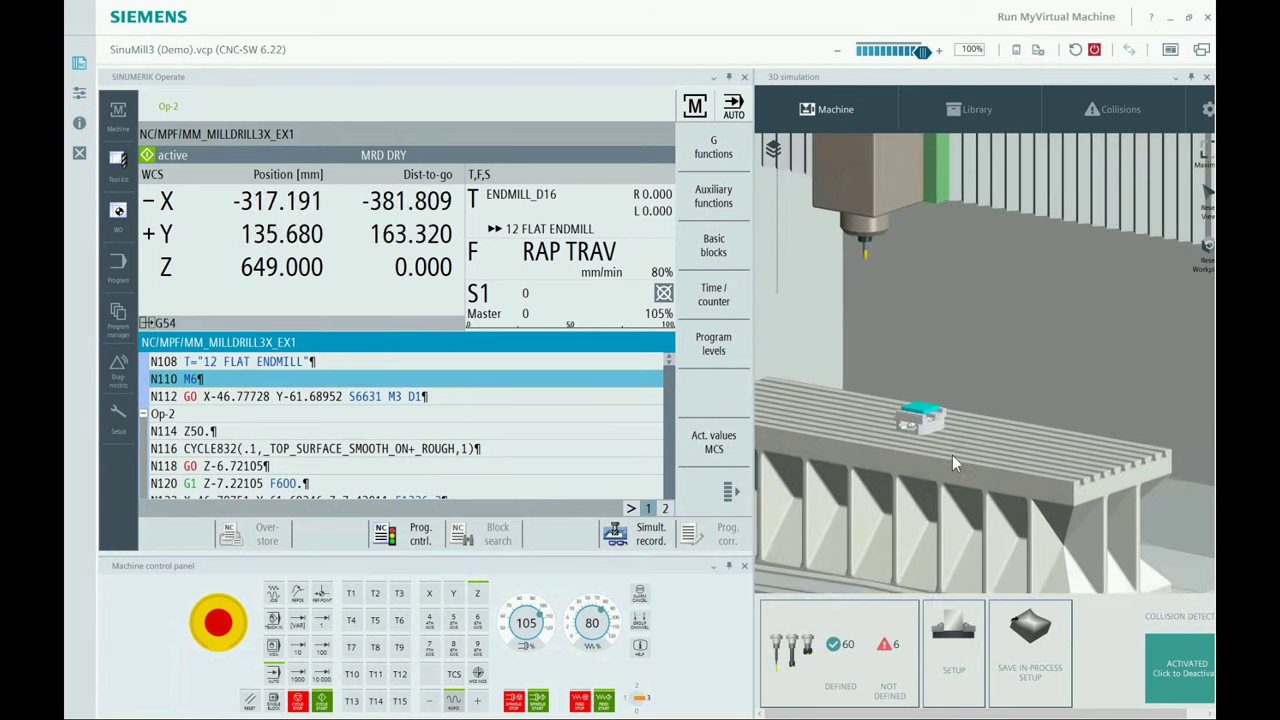
scroll(959, 462, down, 1)
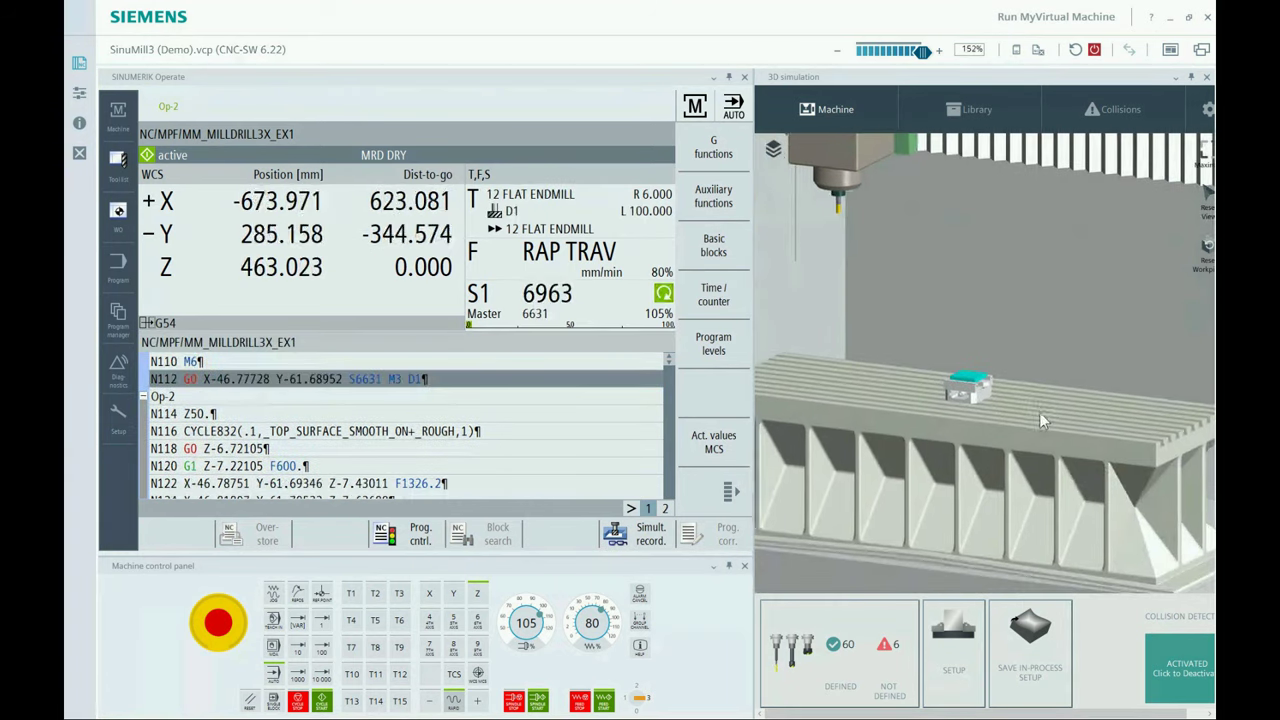
click(773, 148)
click(856, 200)
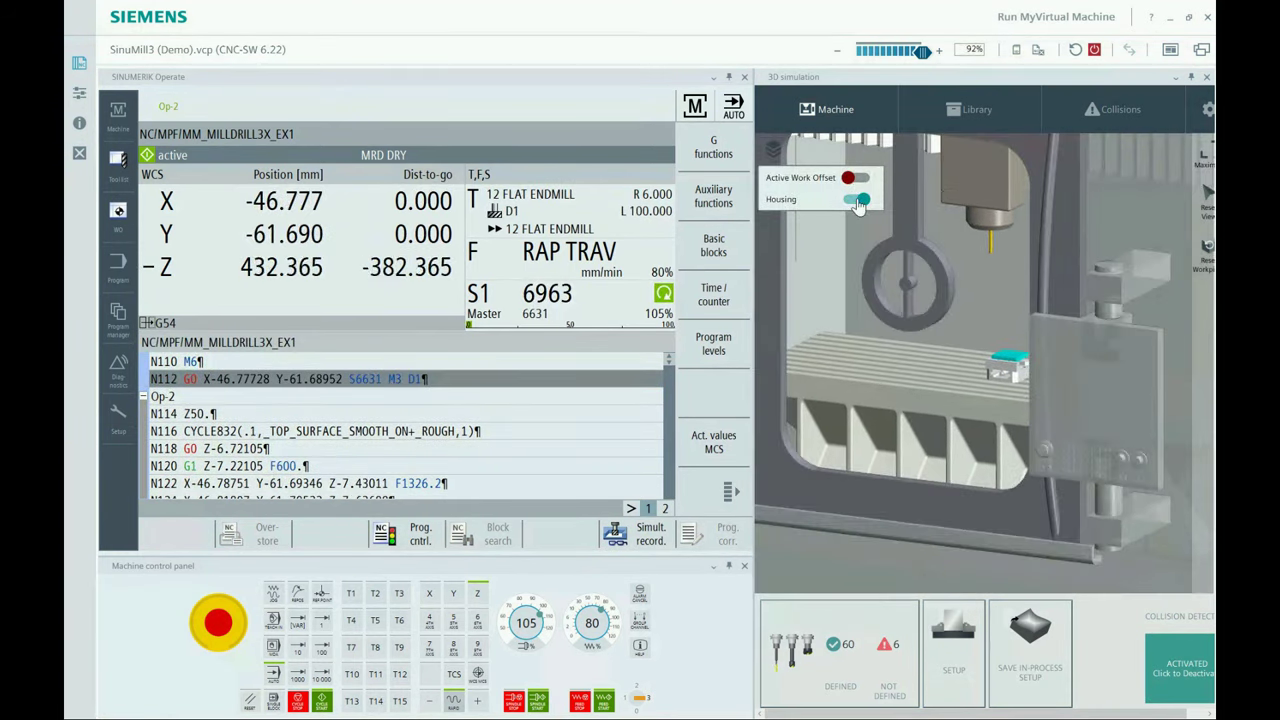
click(855, 200)
click(850, 179)
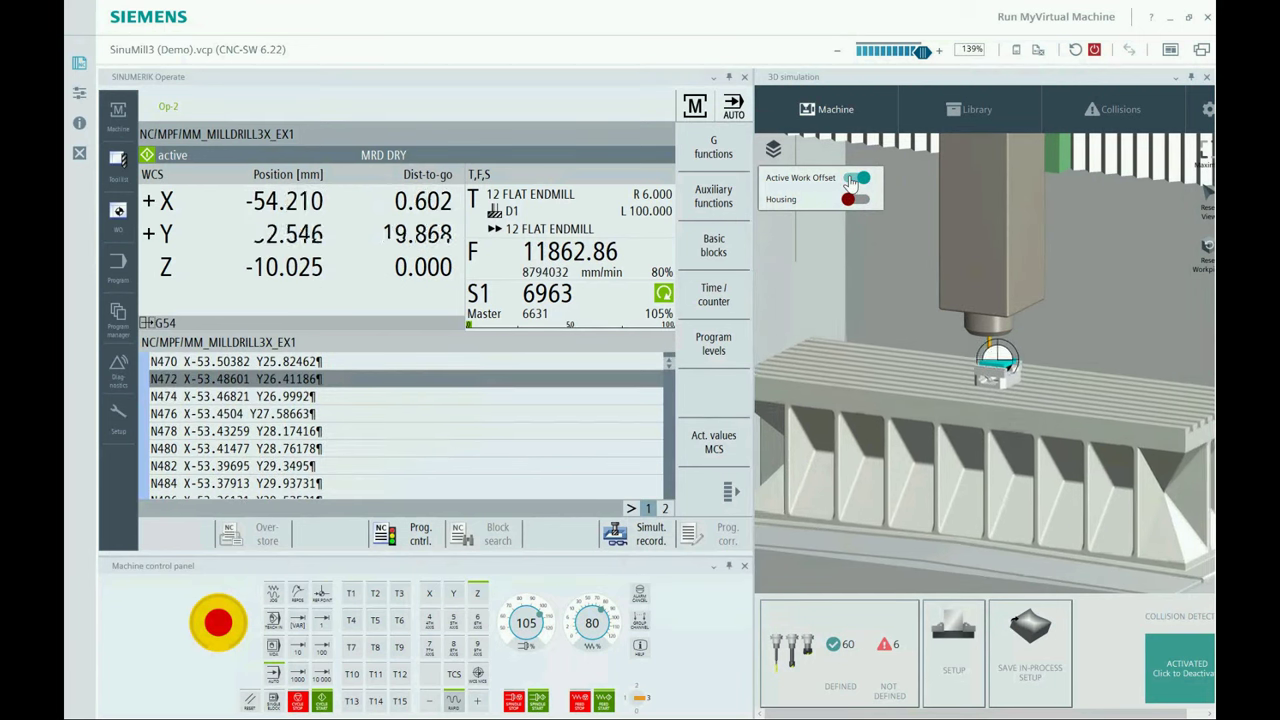
click(849, 179)
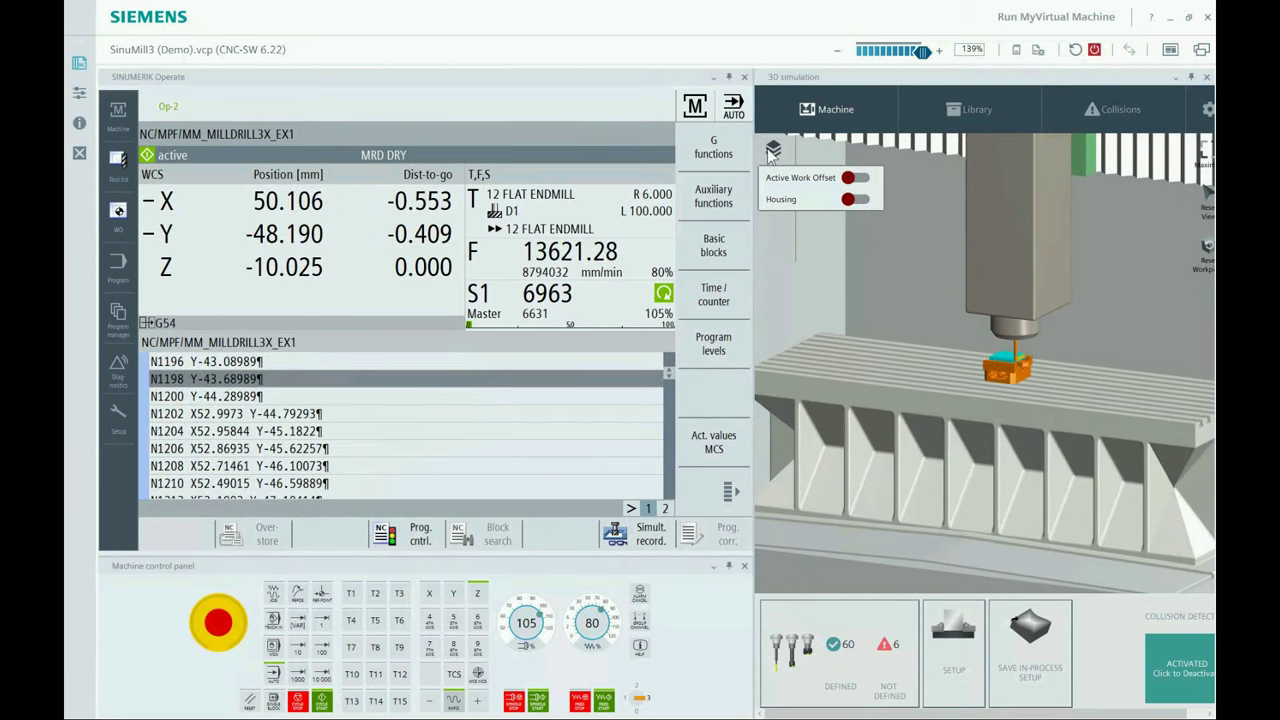
click(988, 293)
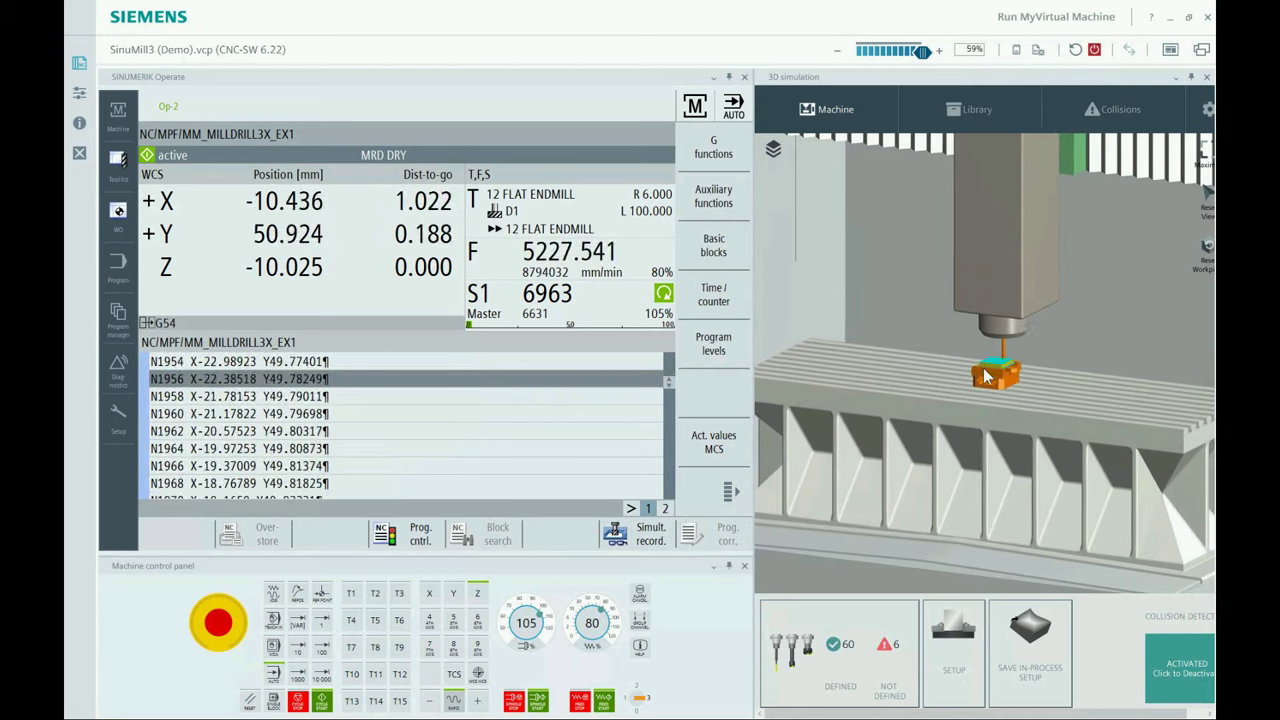
Examine the end mill cutting the clamped workpiece up close in the 3D simulation.
scroll(983, 368, up, 5)
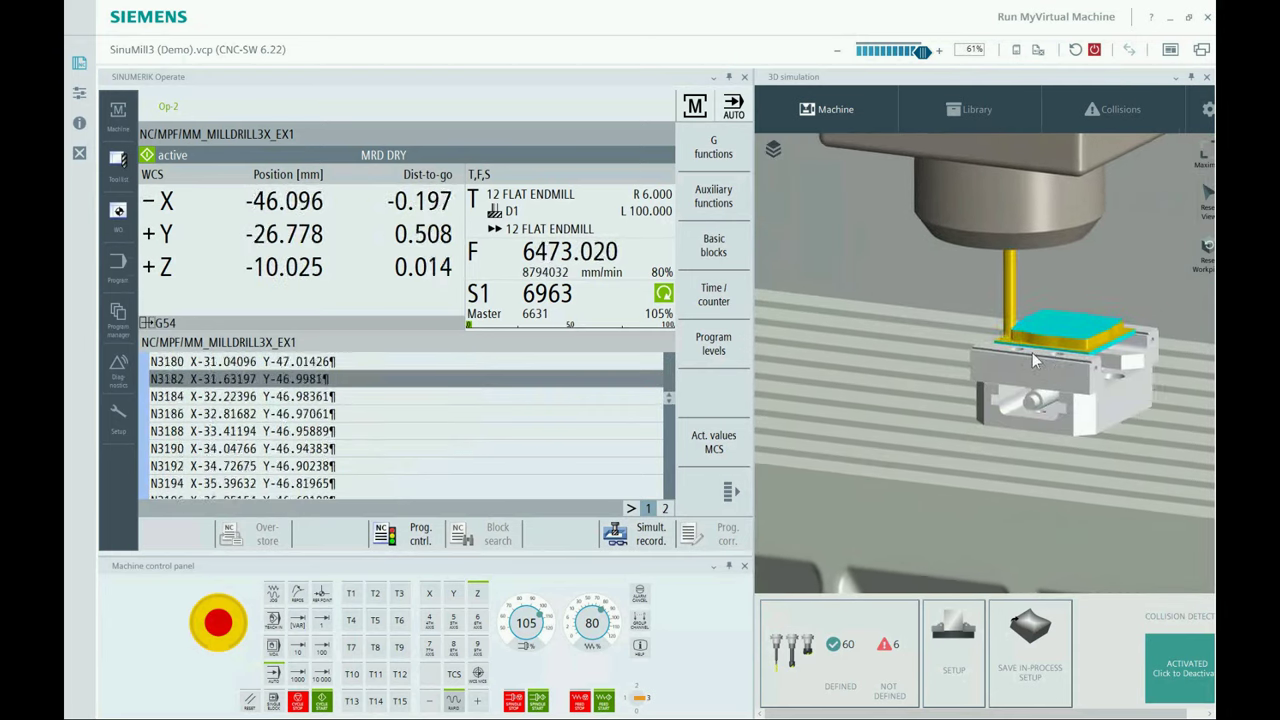
drag(1008, 345, 1050, 366)
scroll(1049, 362, up, 2)
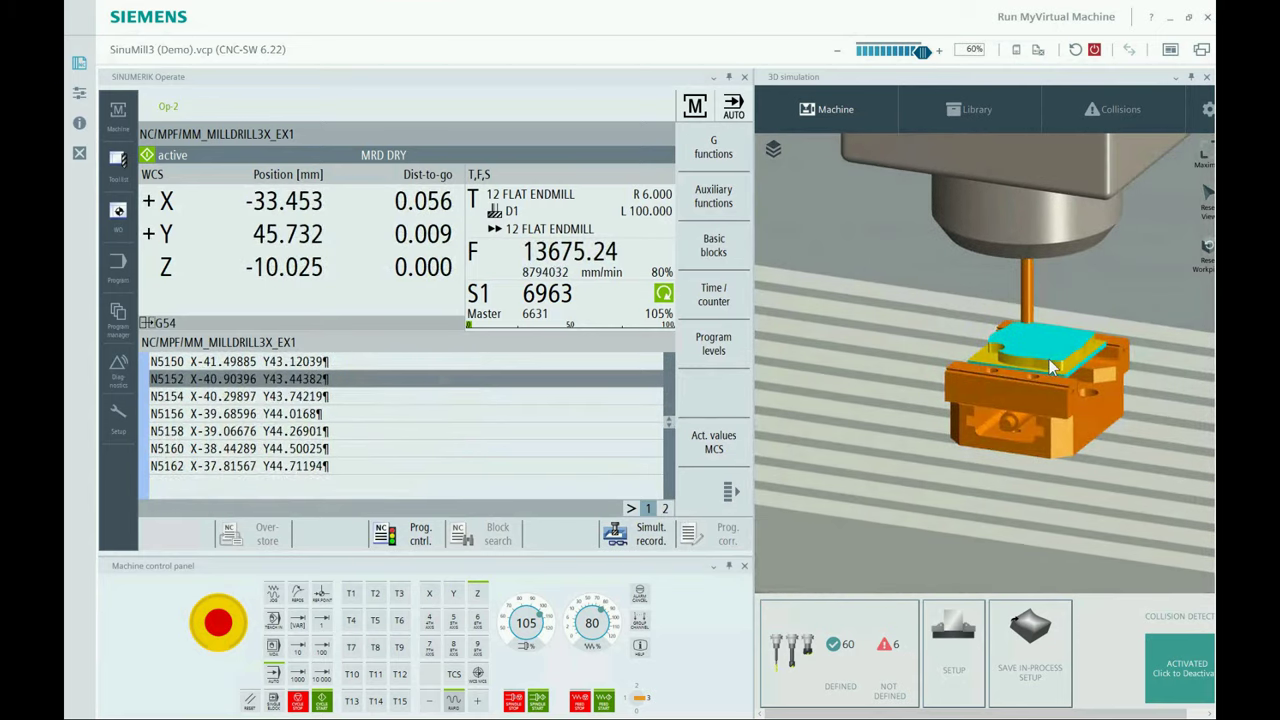
Jog the drill up in Z to about 38 mm above the workpiece zero.
scroll(1049, 362, down, 2)
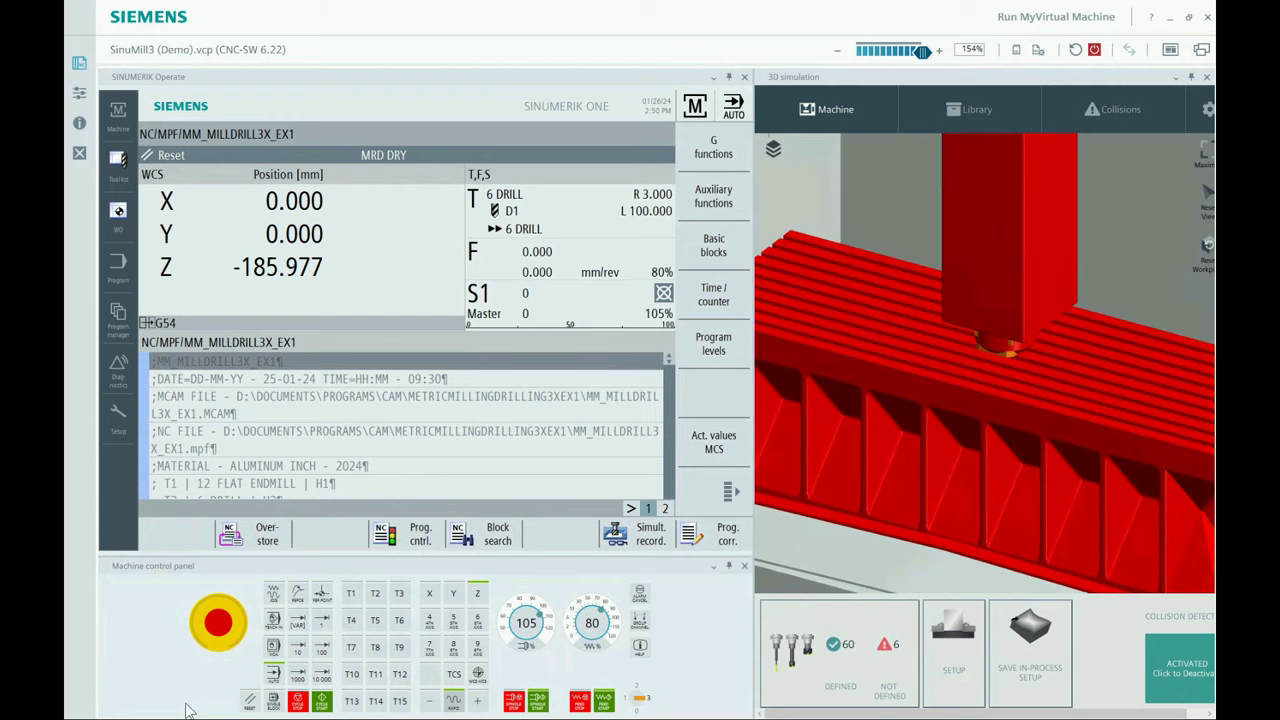
click(480, 699)
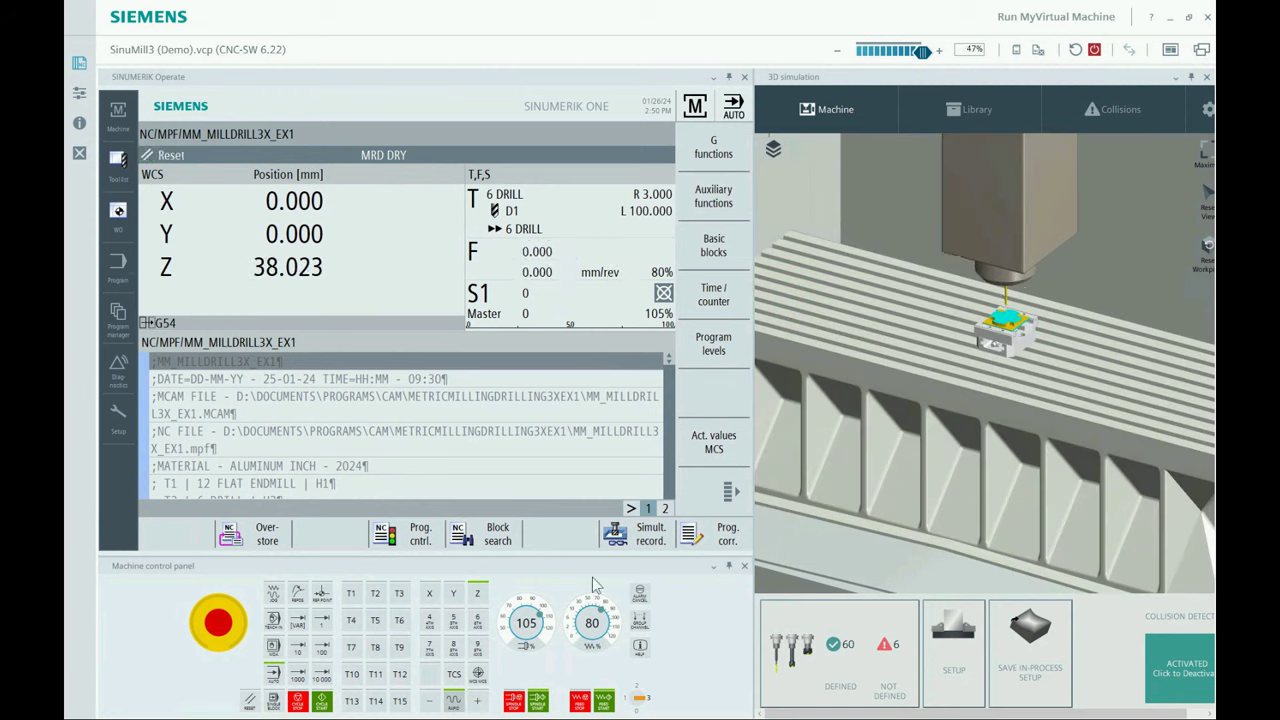
Open the loaded program in the editor and mark the X, Y and Z home values in block N102.
click(722, 534)
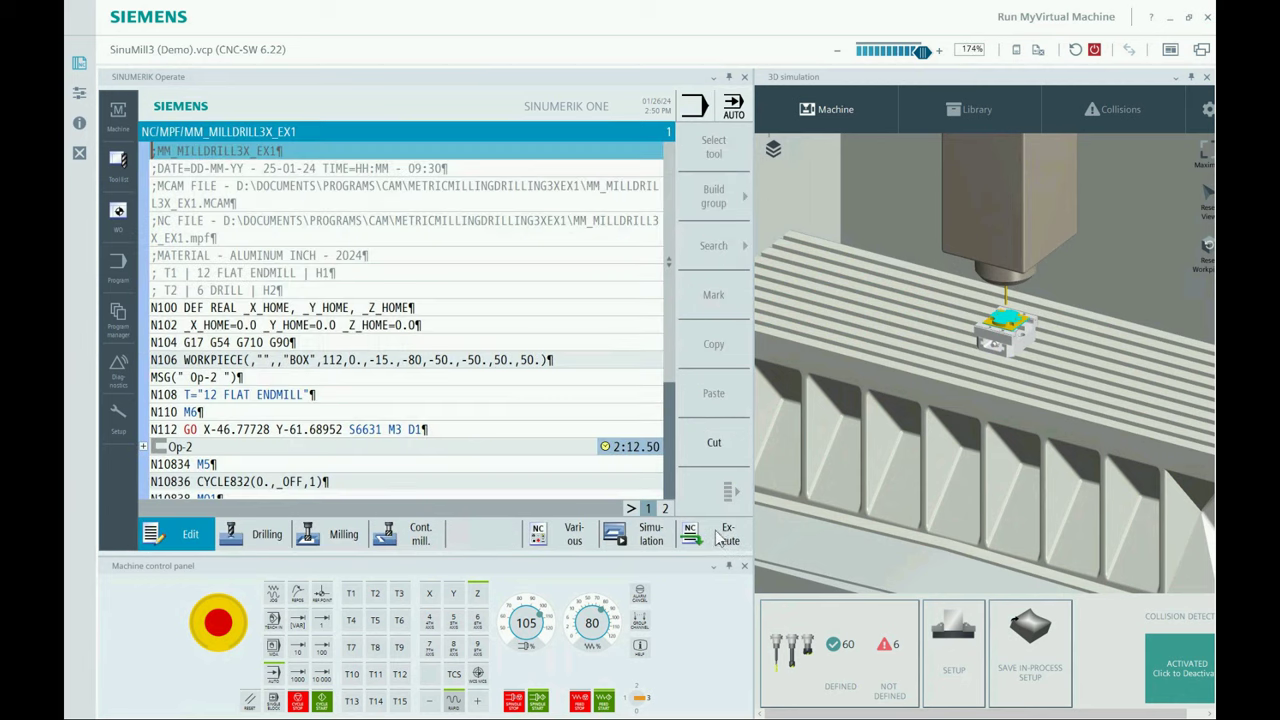
drag(185, 325, 386, 325)
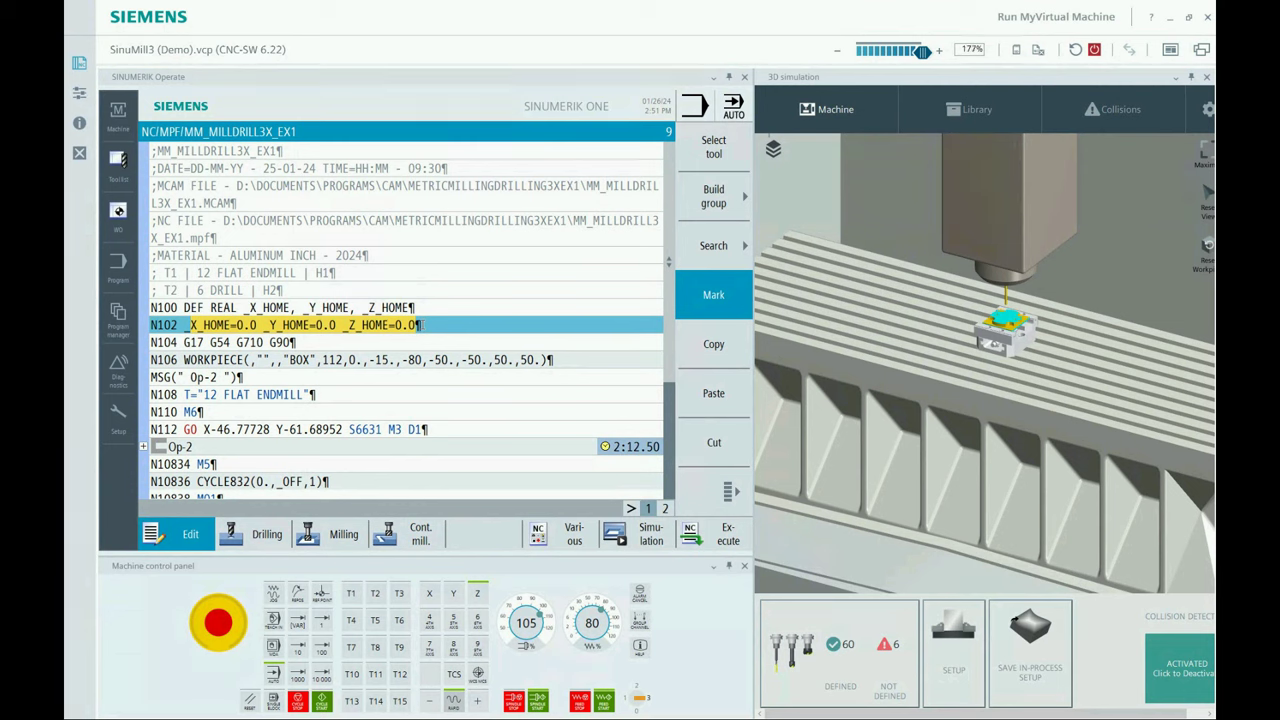
mouse_move(996, 366)
mouse_down()
mouse_move(995, 349)
mouse_move(1005, 360)
mouse_up()
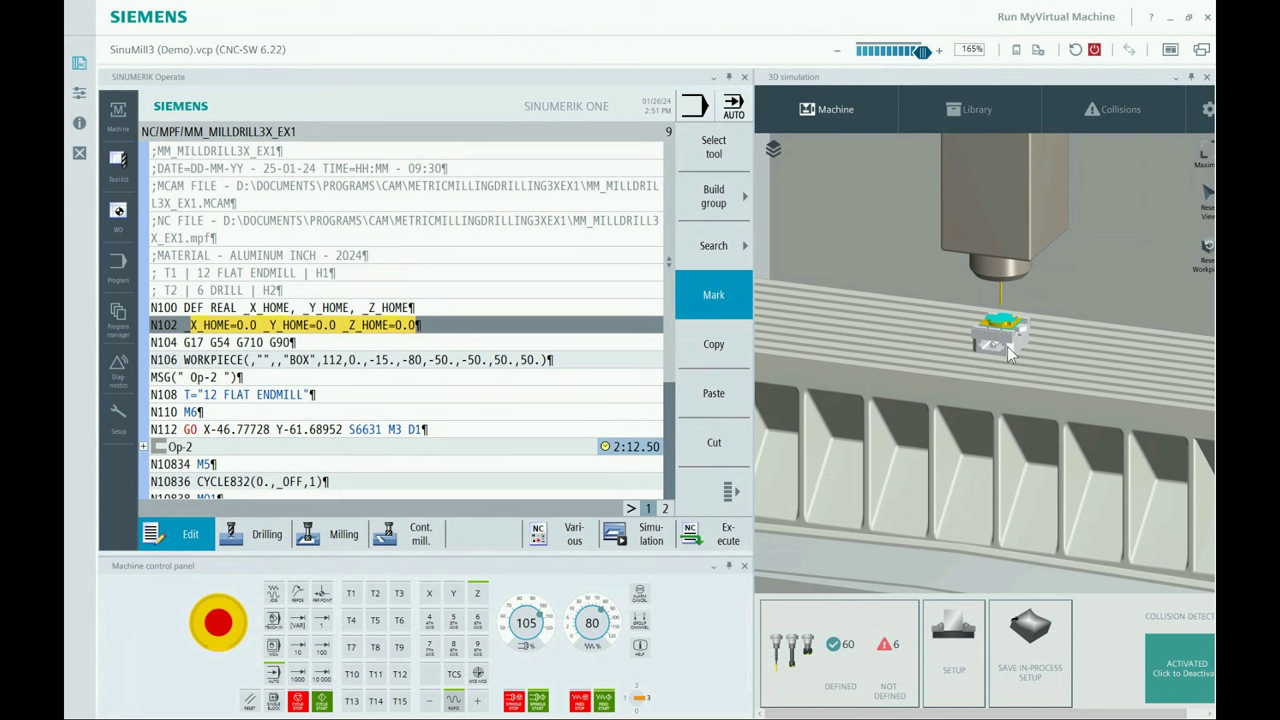
mouse_move(1007, 346)
mouse_down()
mouse_move(999, 334)
mouse_move(1018, 358)
mouse_up()
scroll(1010, 351, up, 2)
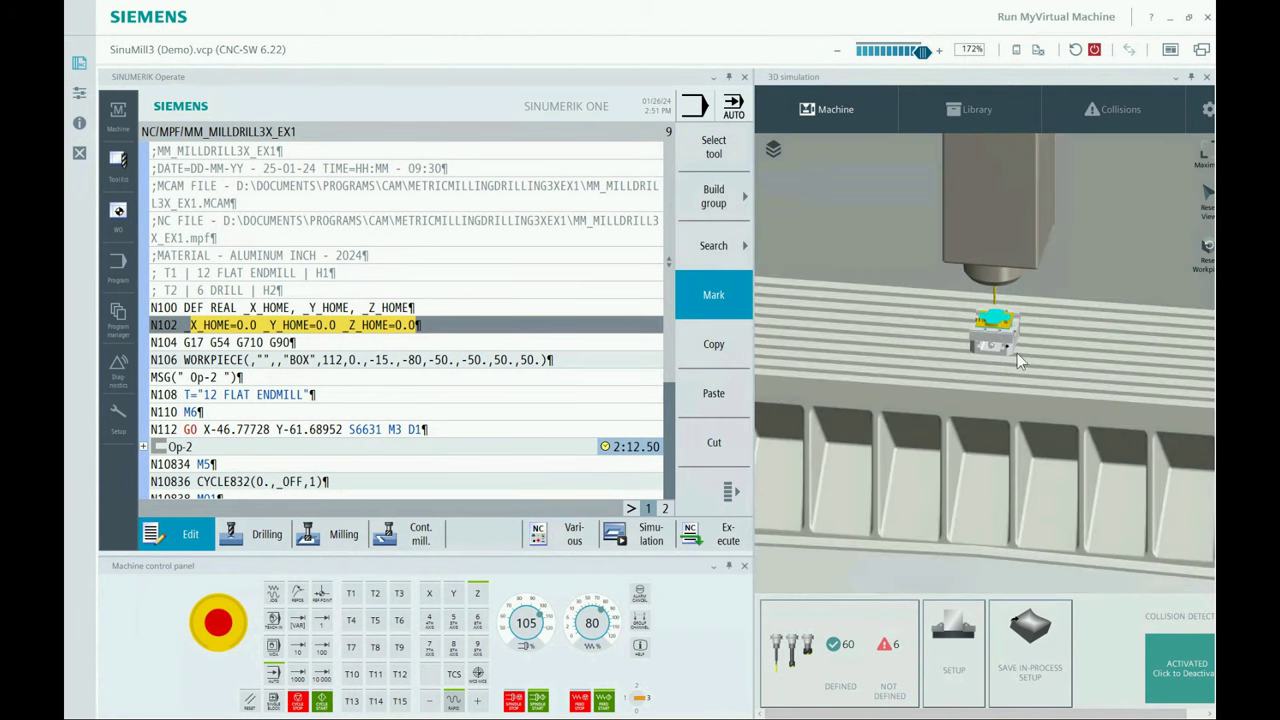
In JOG mode, raise Z to its positive software limit, display machine coordinates, and back Z off to about 641 mm.
click(118, 110)
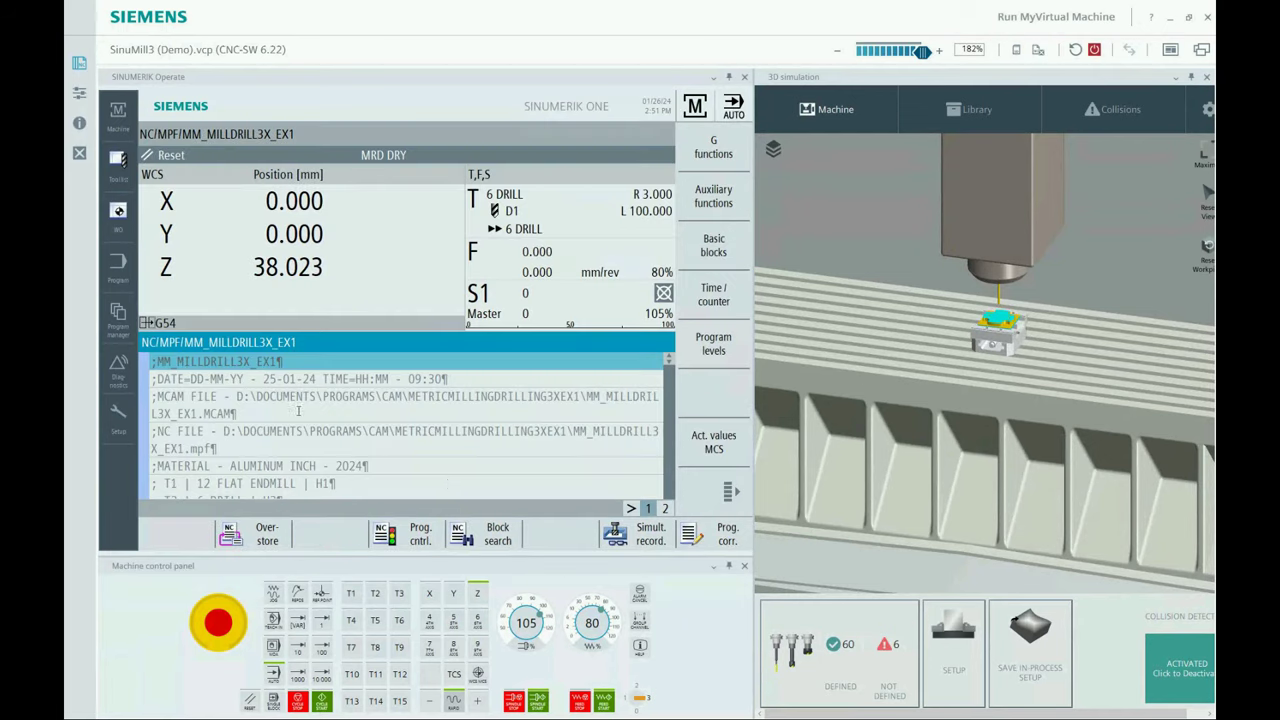
click(276, 597)
click(478, 704)
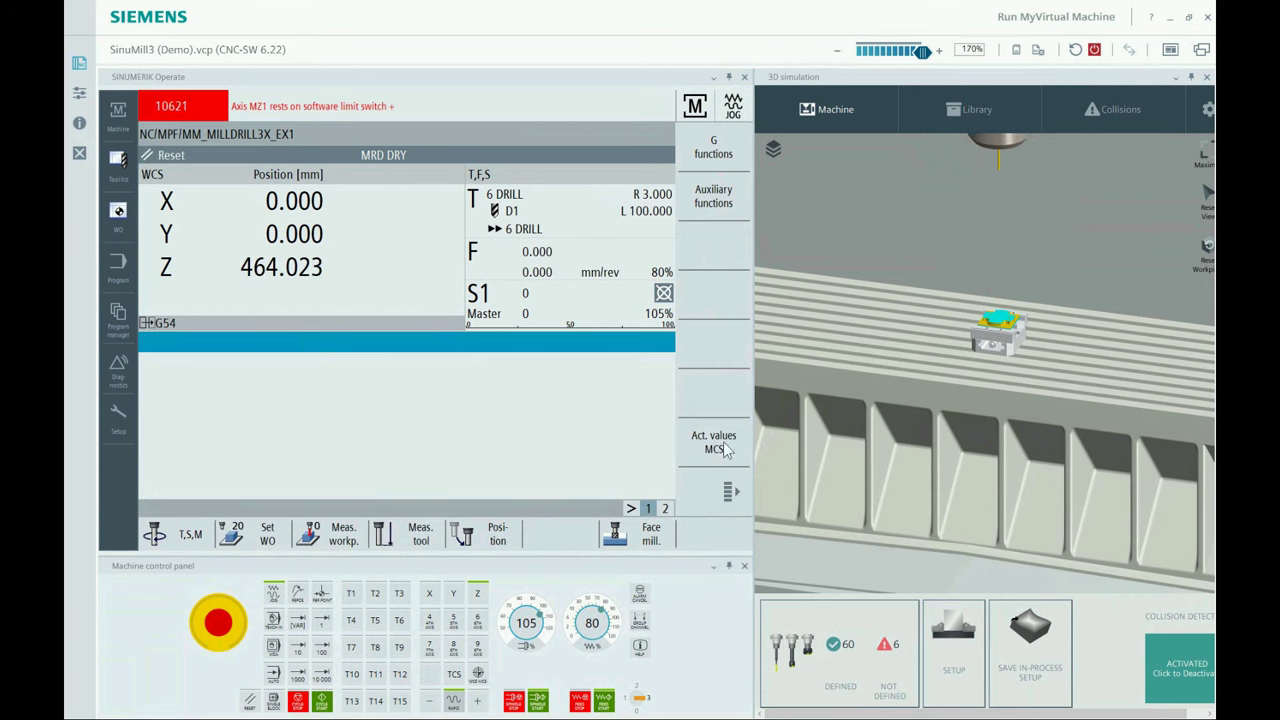
click(722, 448)
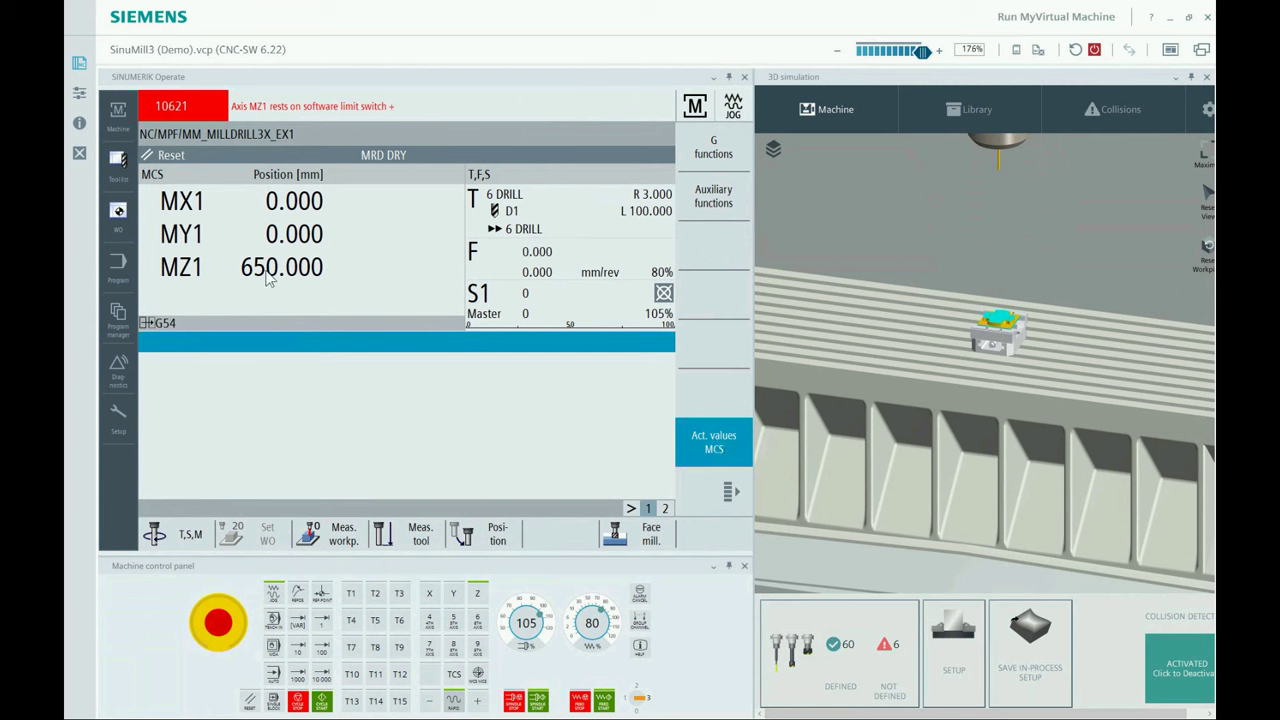
click(431, 699)
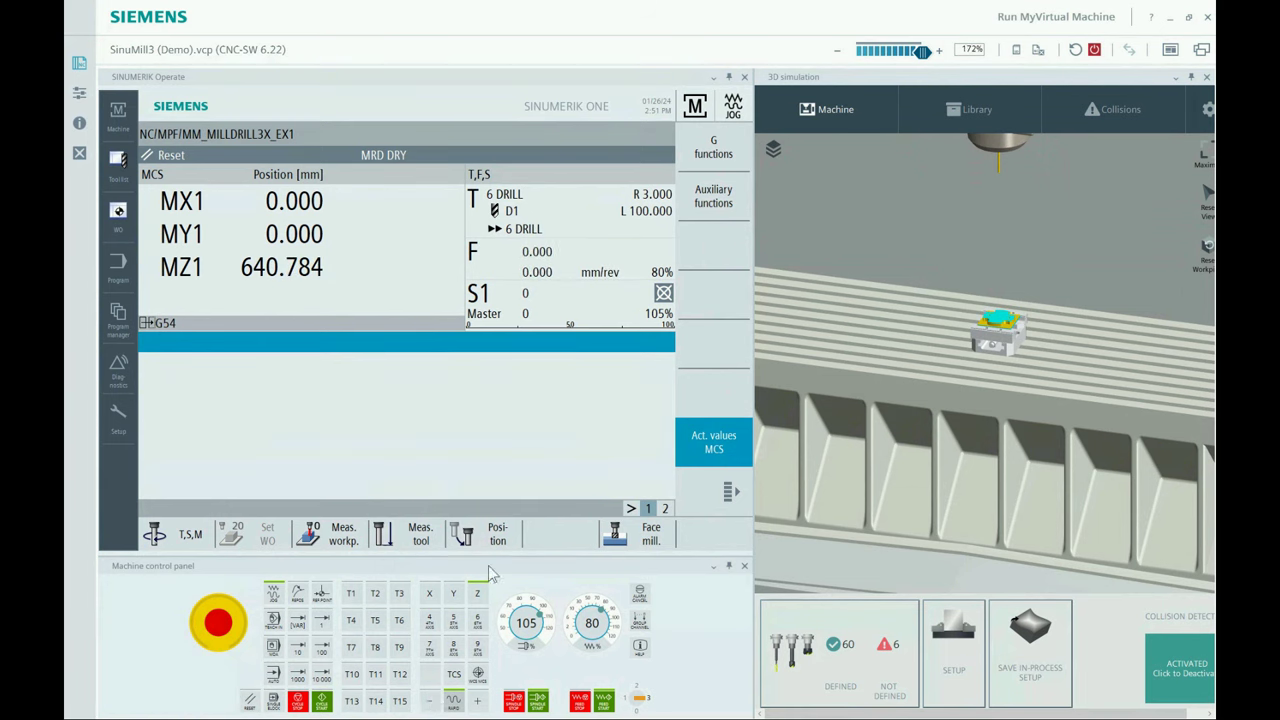
Jog the Y axis to its positive software limit and back off to about 136 mm in machine coordinates.
scroll(820, 530, down, 5)
drag(847, 519, 809, 509)
click(453, 594)
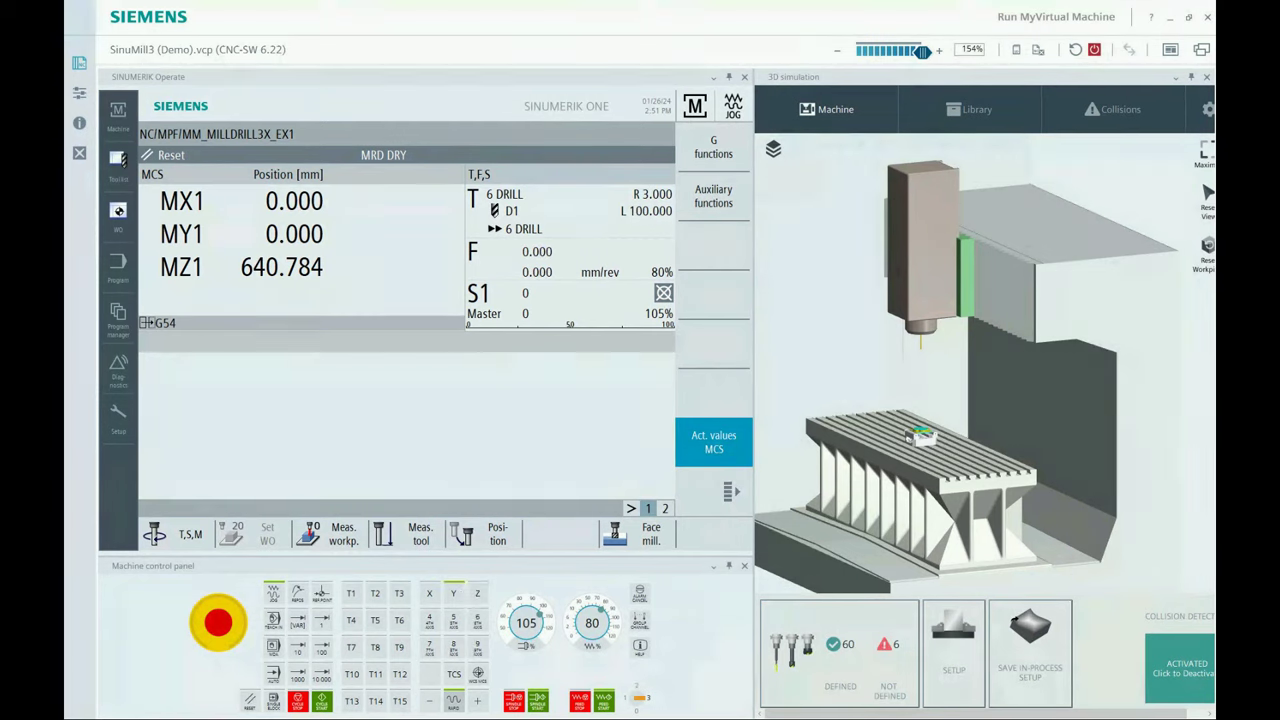
click(479, 701)
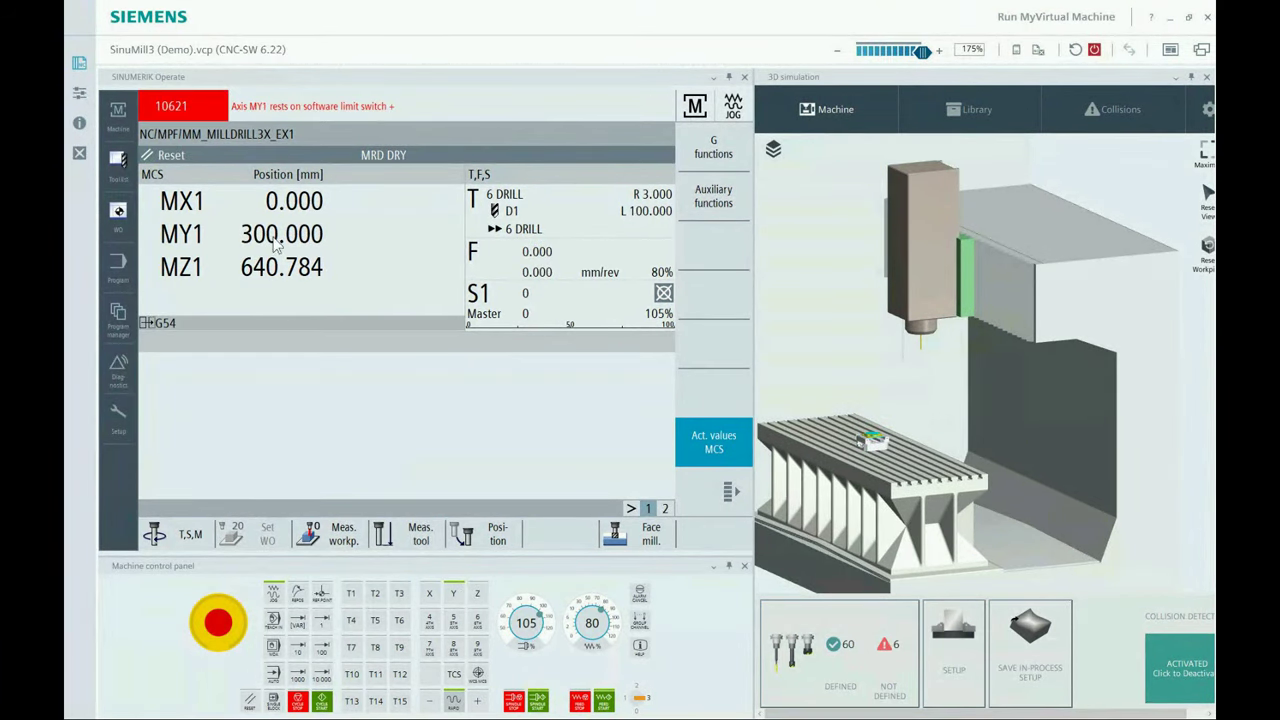
click(429, 701)
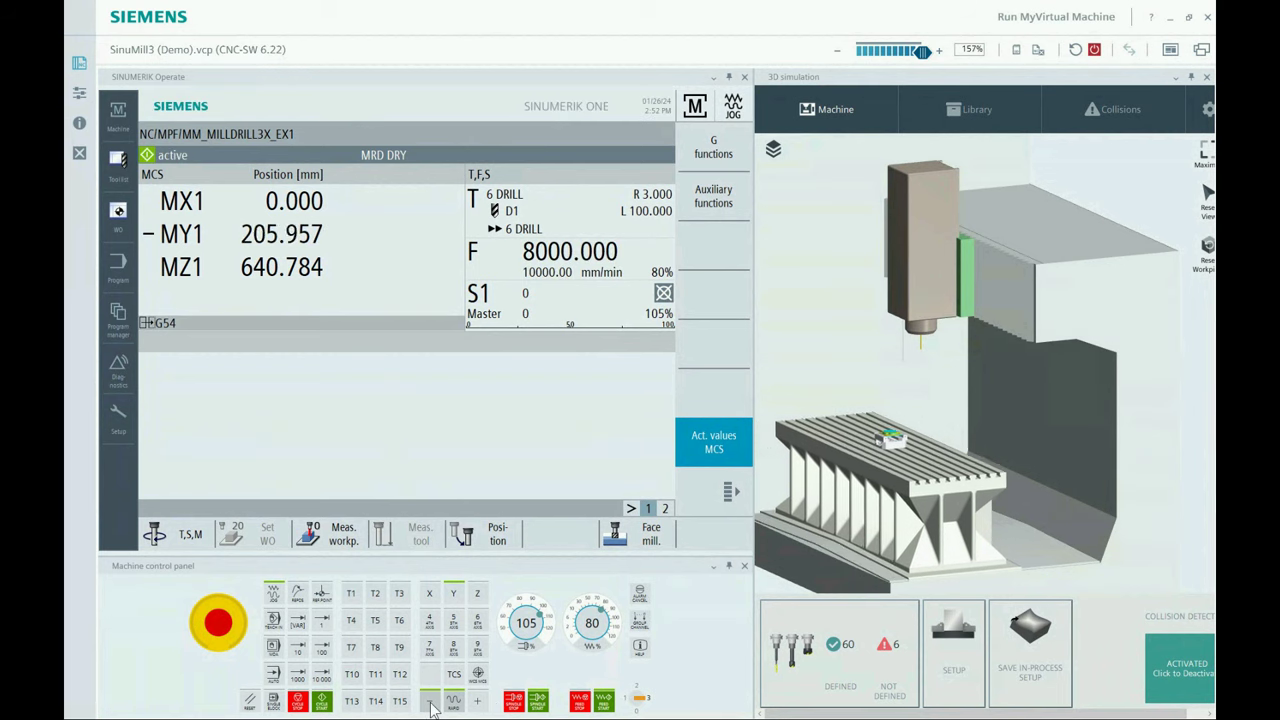
click(478, 701)
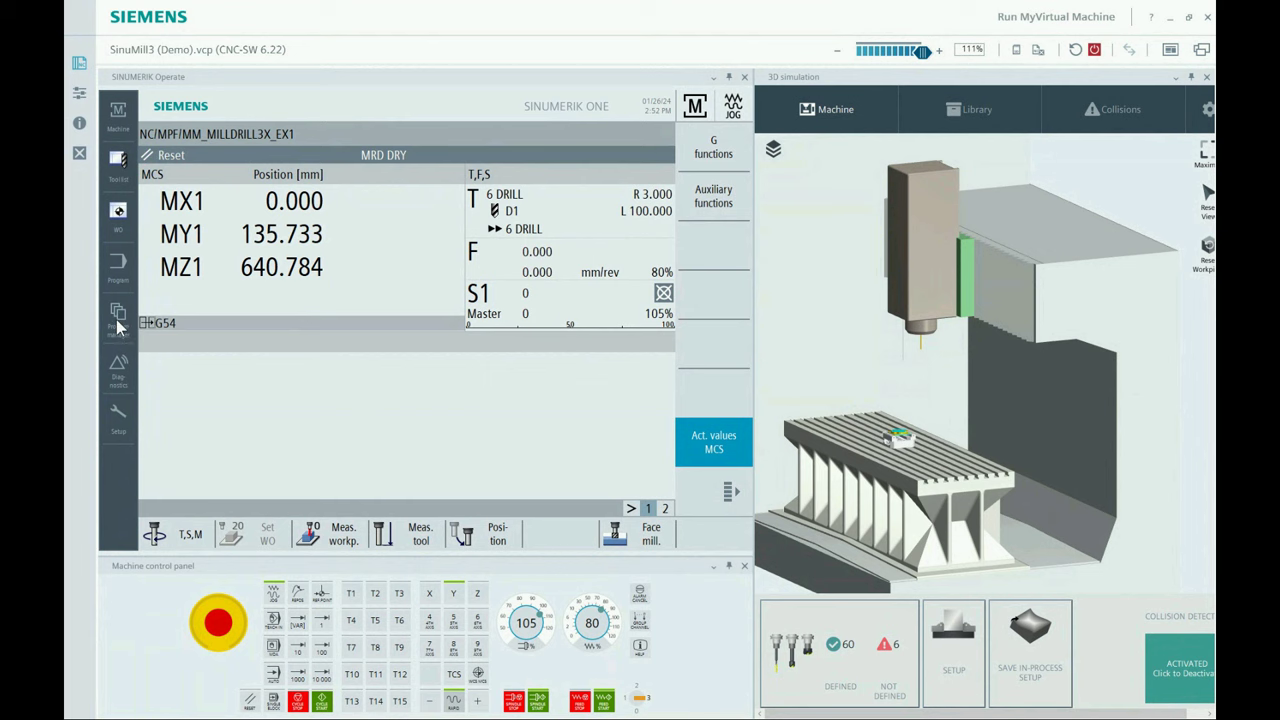
Set _Y_HOME to 280.0 and _Z_HOME to 320.0 in block N102, and load the edited program for execution.
click(120, 275)
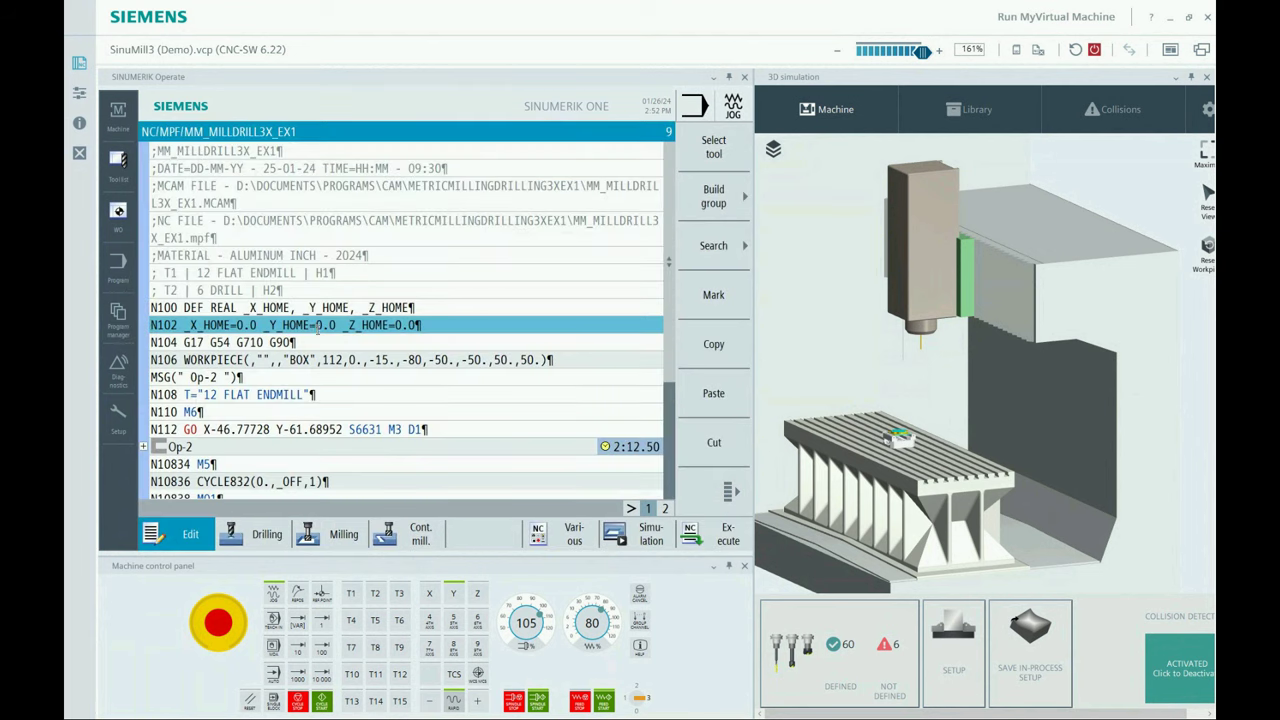
key(shift+F4)
text(28)
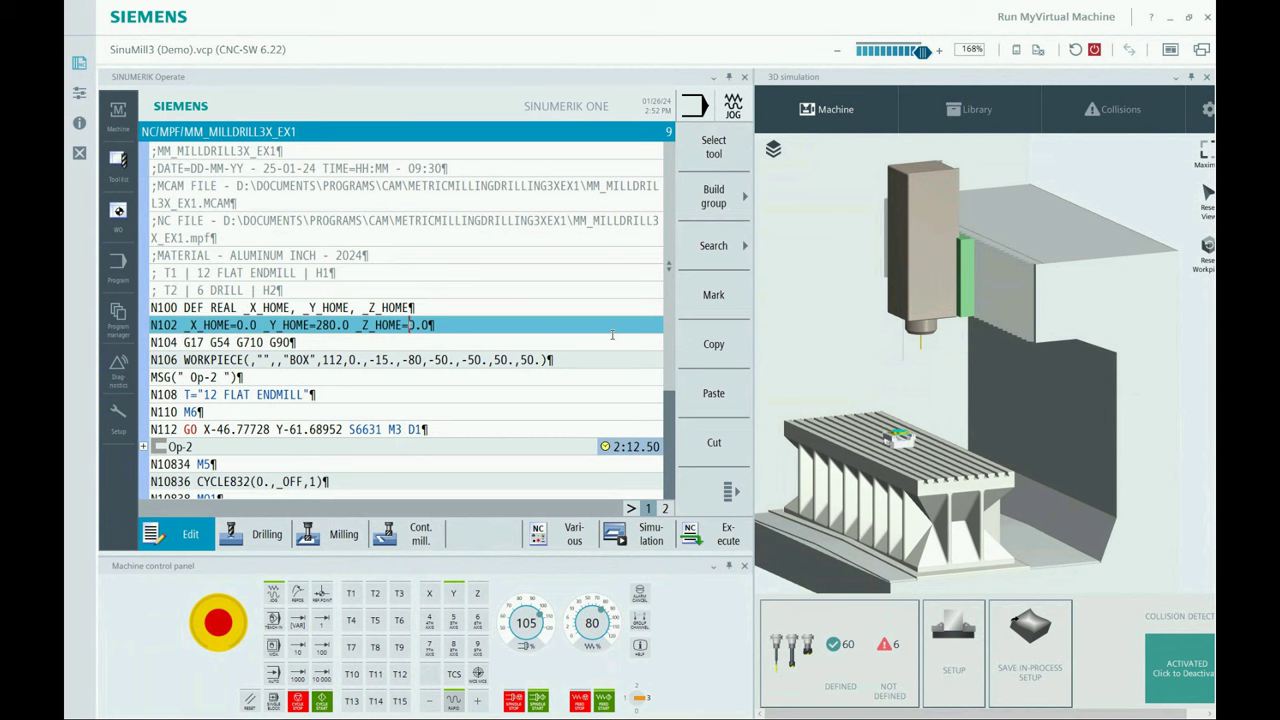
text(32)
drag(797, 425, 981, 416)
click(733, 539)
scroll(936, 432, up, 5)
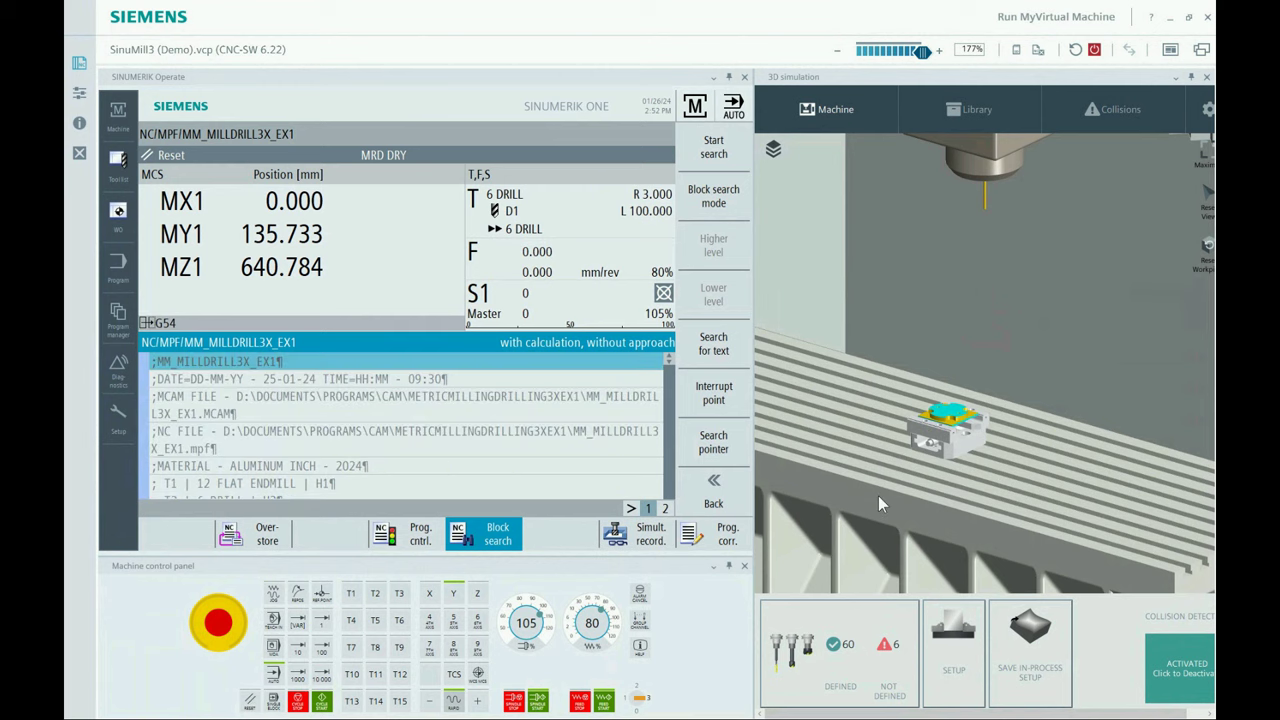
Renew the workpiece blank in the 3D simulation and start the machining cycle, raising the feed override to 120%.
drag(990, 714, 1007, 714)
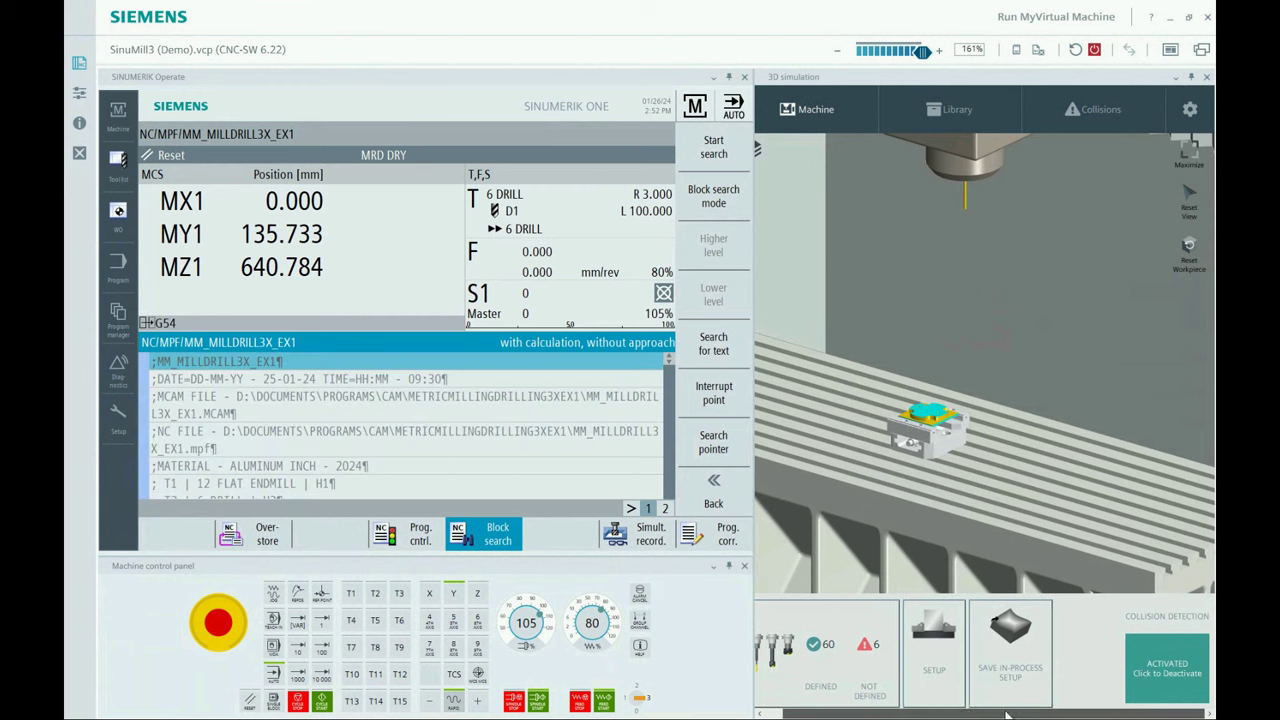
click(1189, 248)
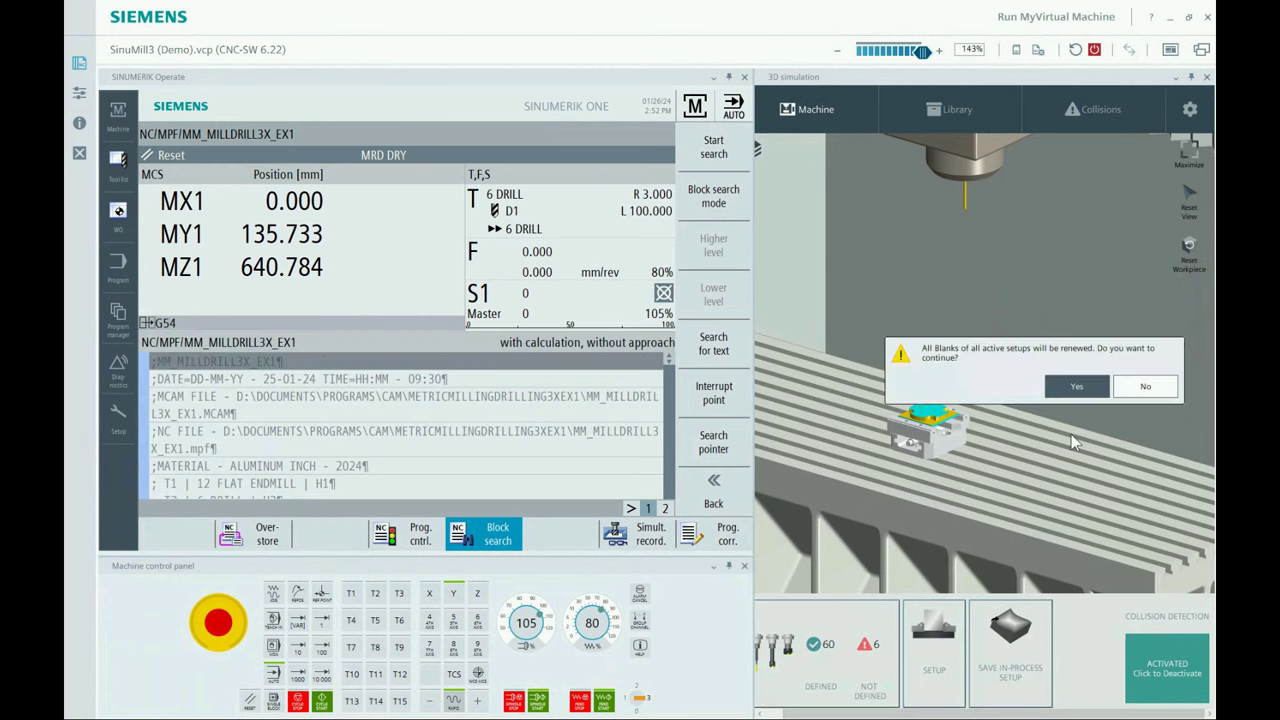
click(1077, 387)
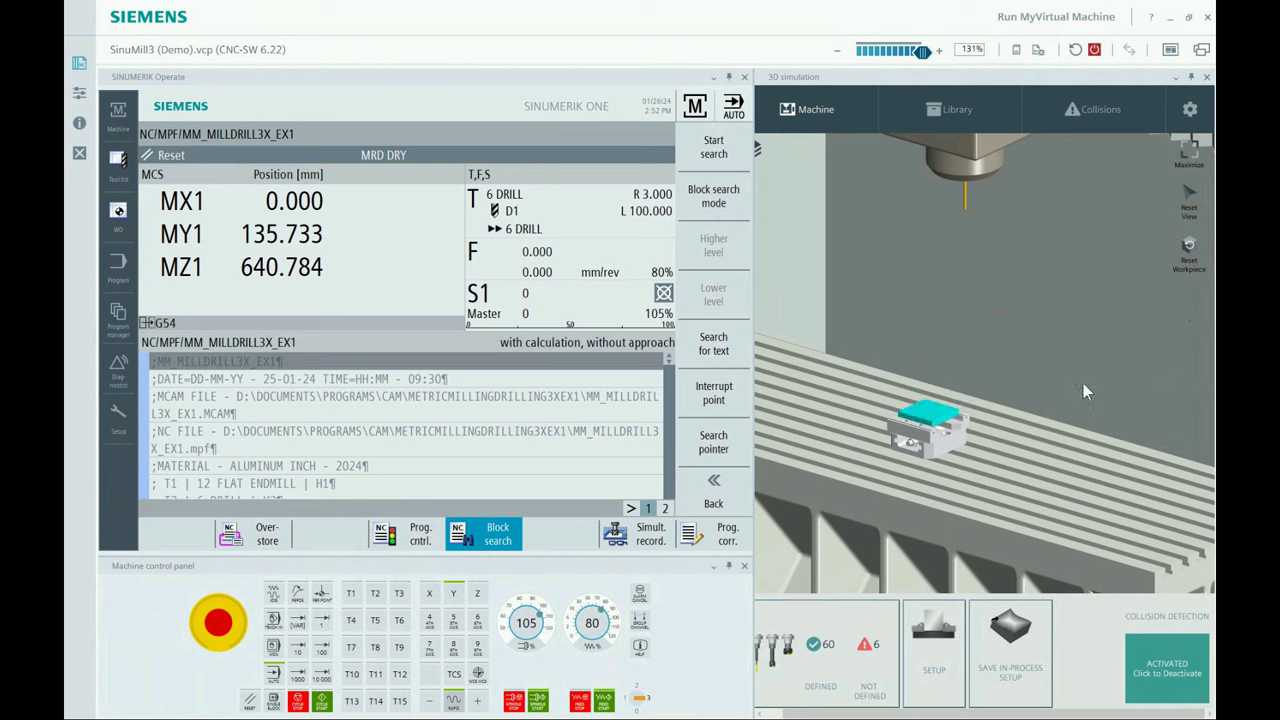
click(321, 702)
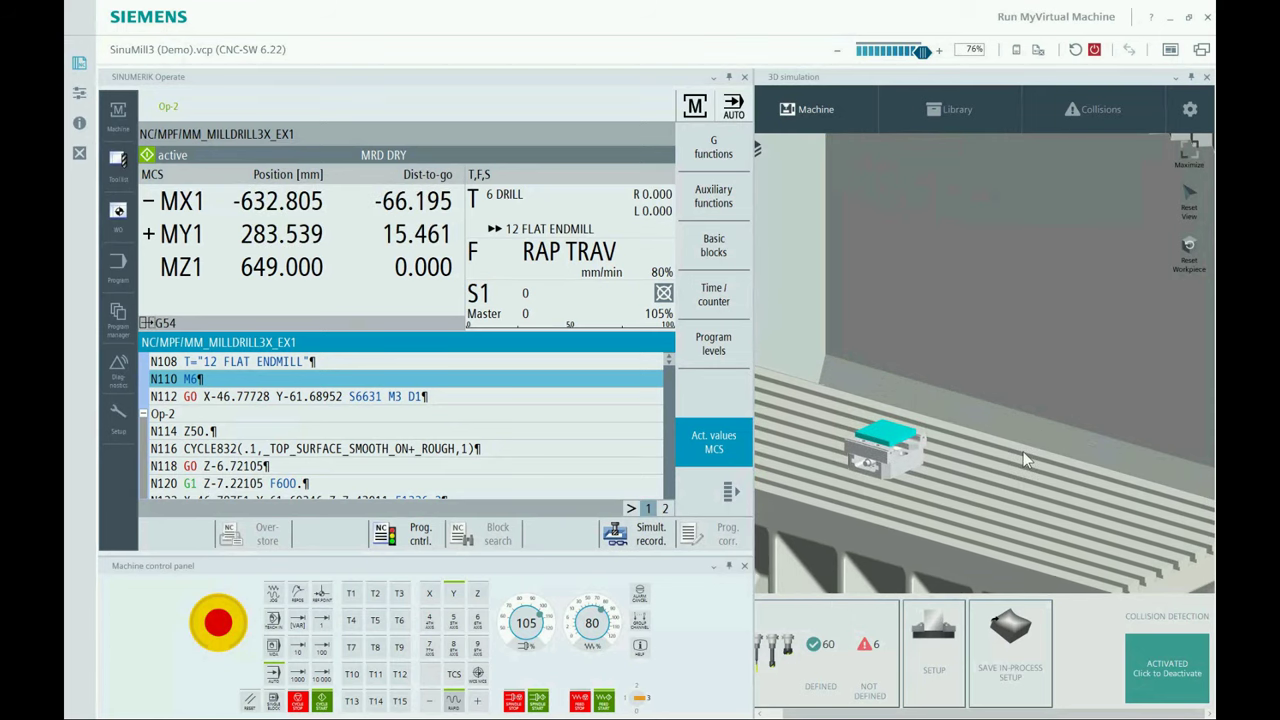
drag(592, 610, 638, 666)
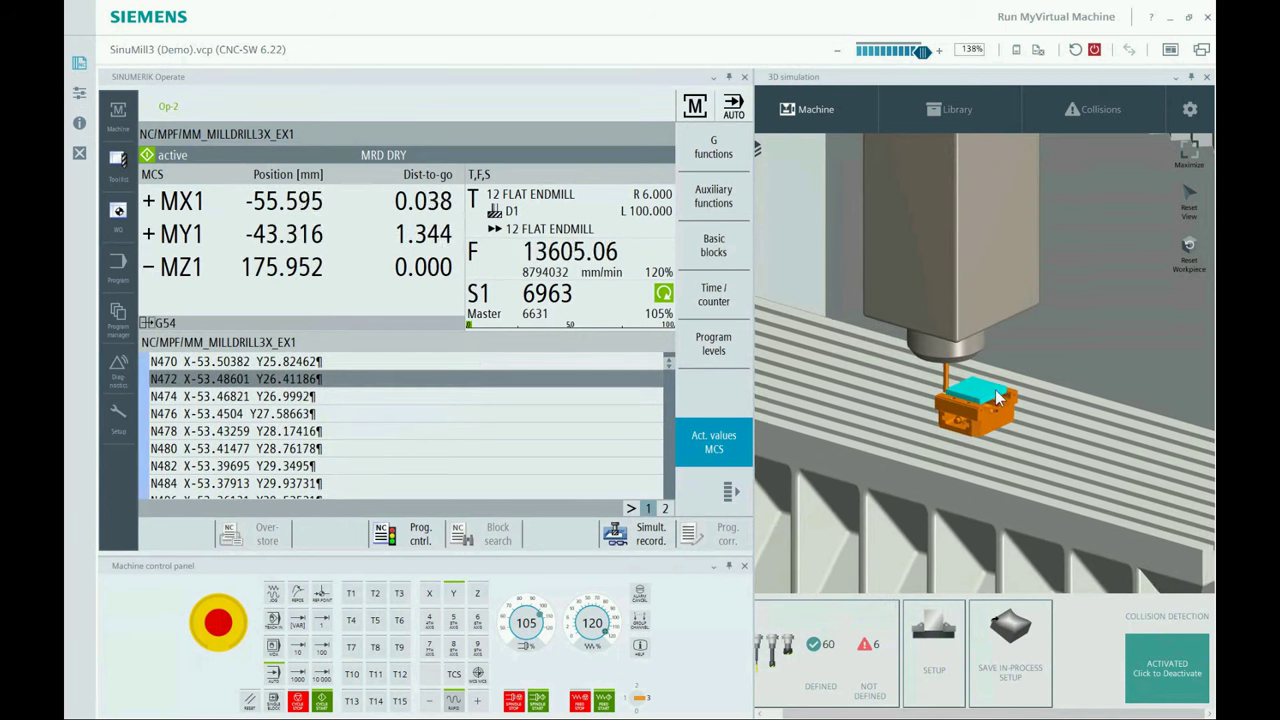
Deactivate collision detection with the machine stopped, and rerun the machining program from the start.
click(1175, 672)
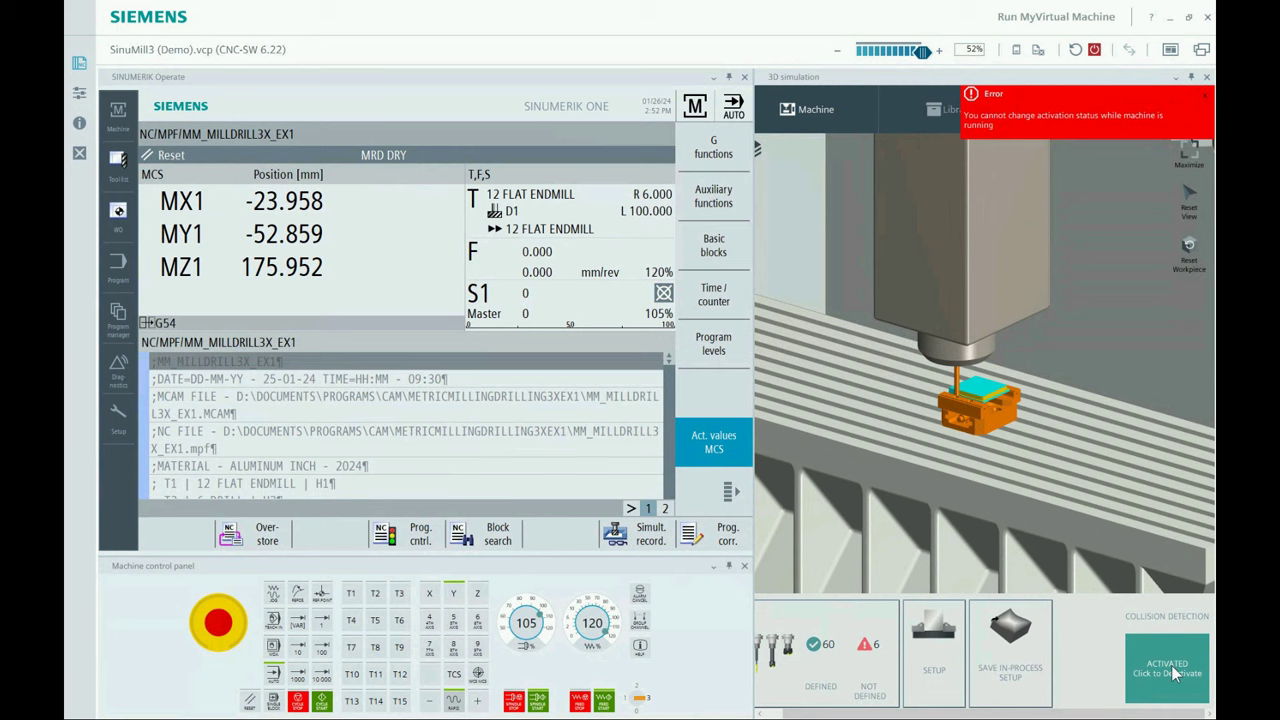
click(1207, 98)
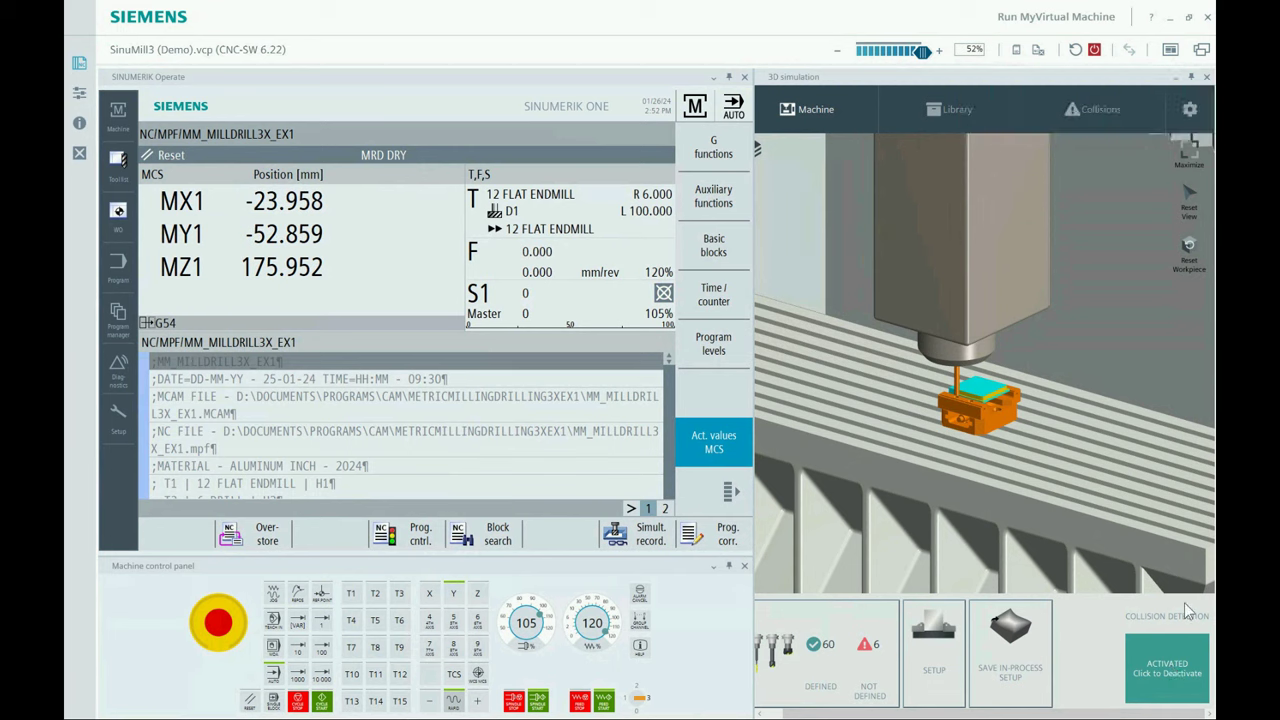
click(1159, 666)
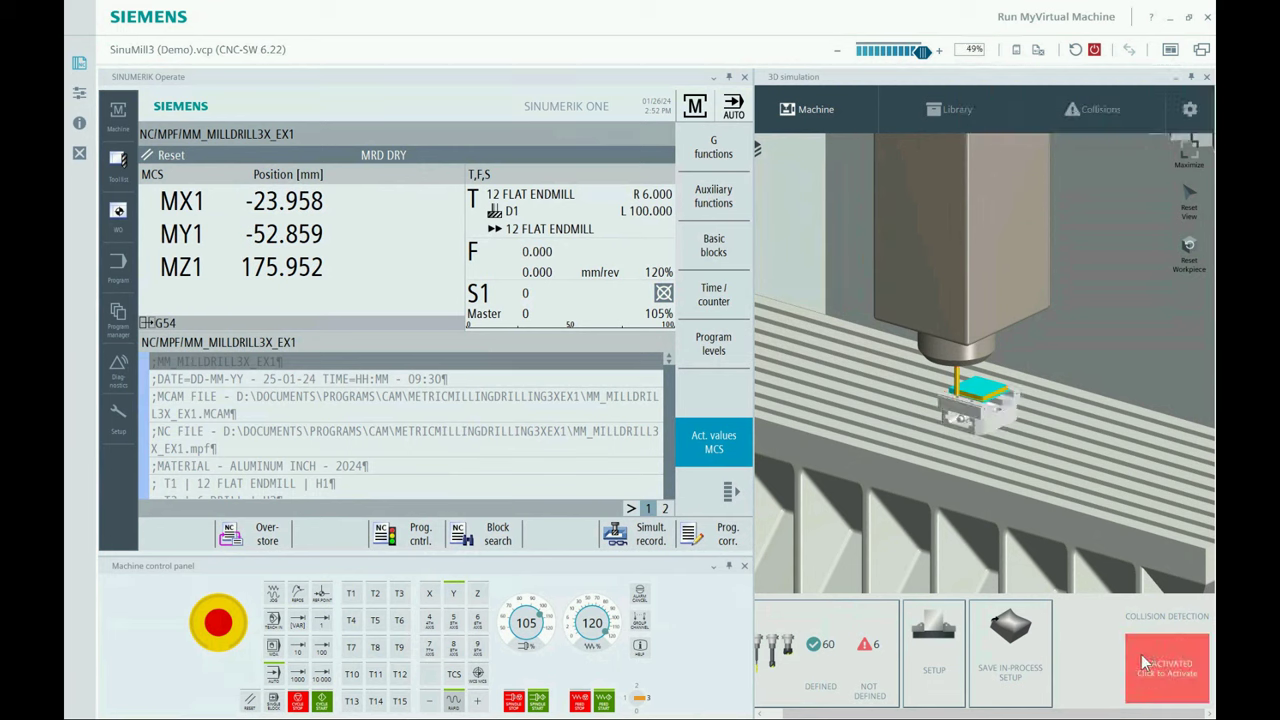
click(323, 703)
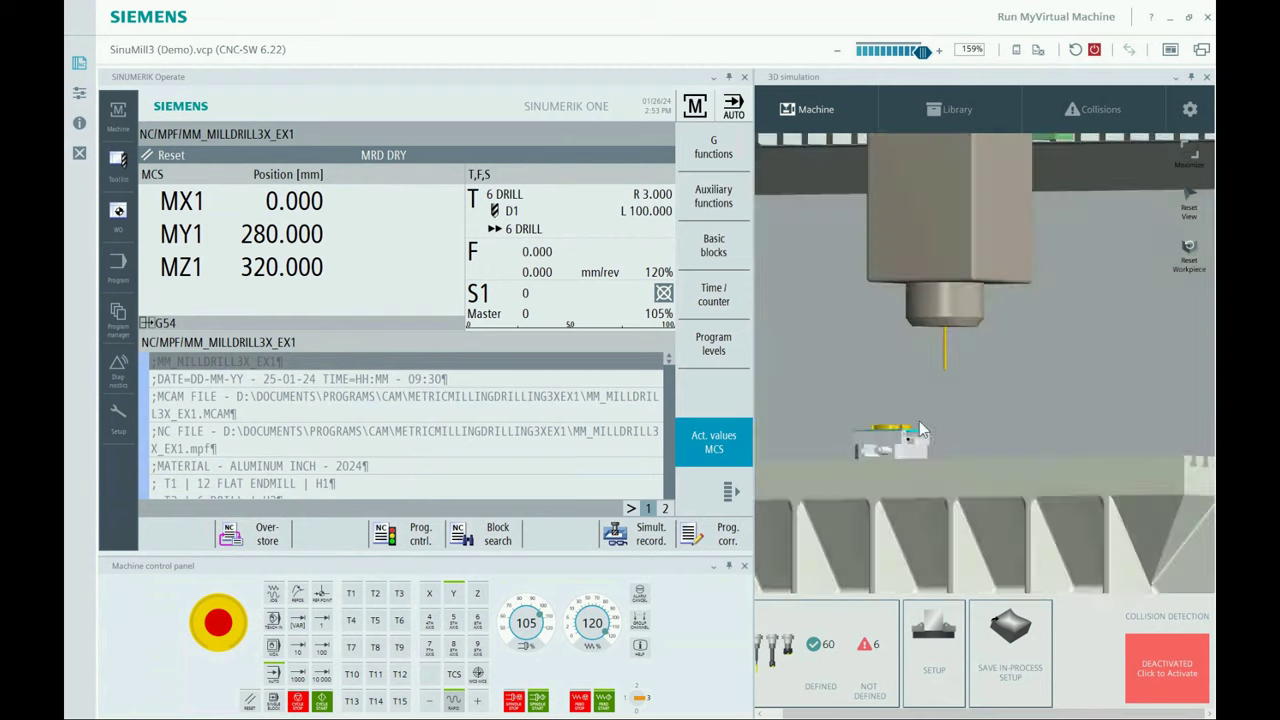
middle_drag(946, 427, 852, 443)
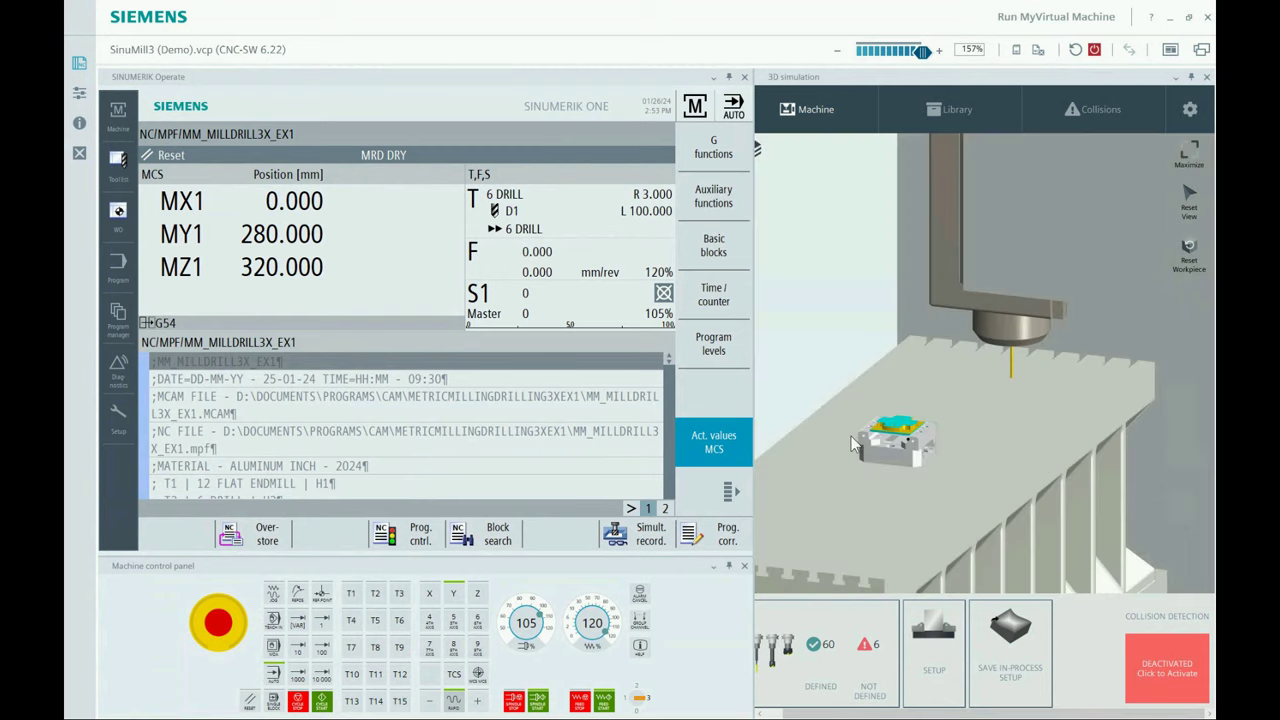
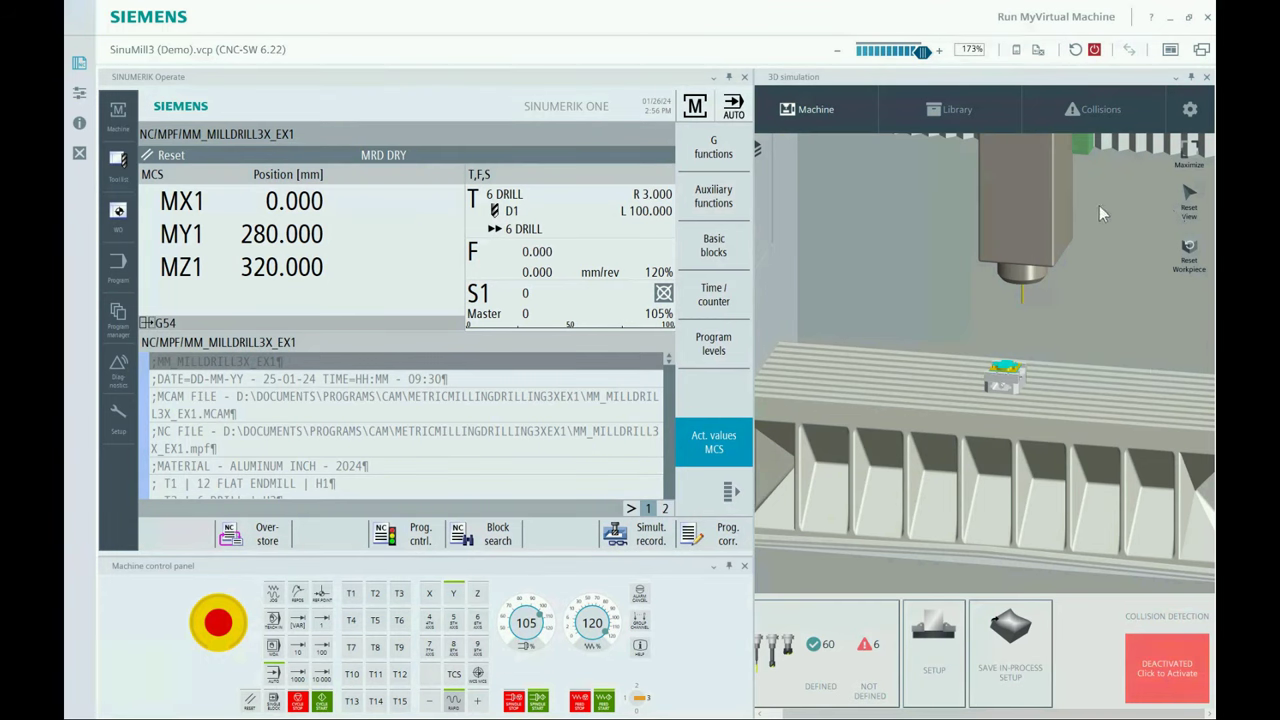
Export the machine model, library, settings and tool data as a zip archive to the RMVM Demo Webinar folder, and return to the machine view.
click(1190, 112)
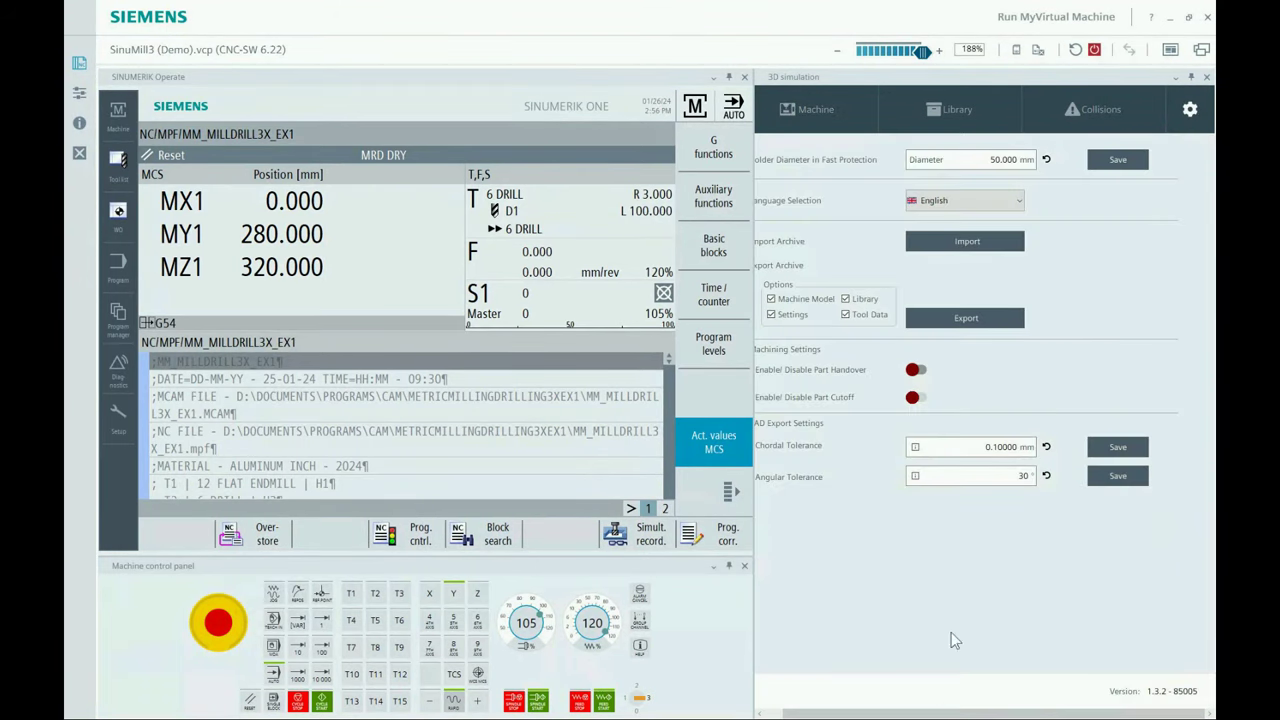
scroll(926, 522, left, 1)
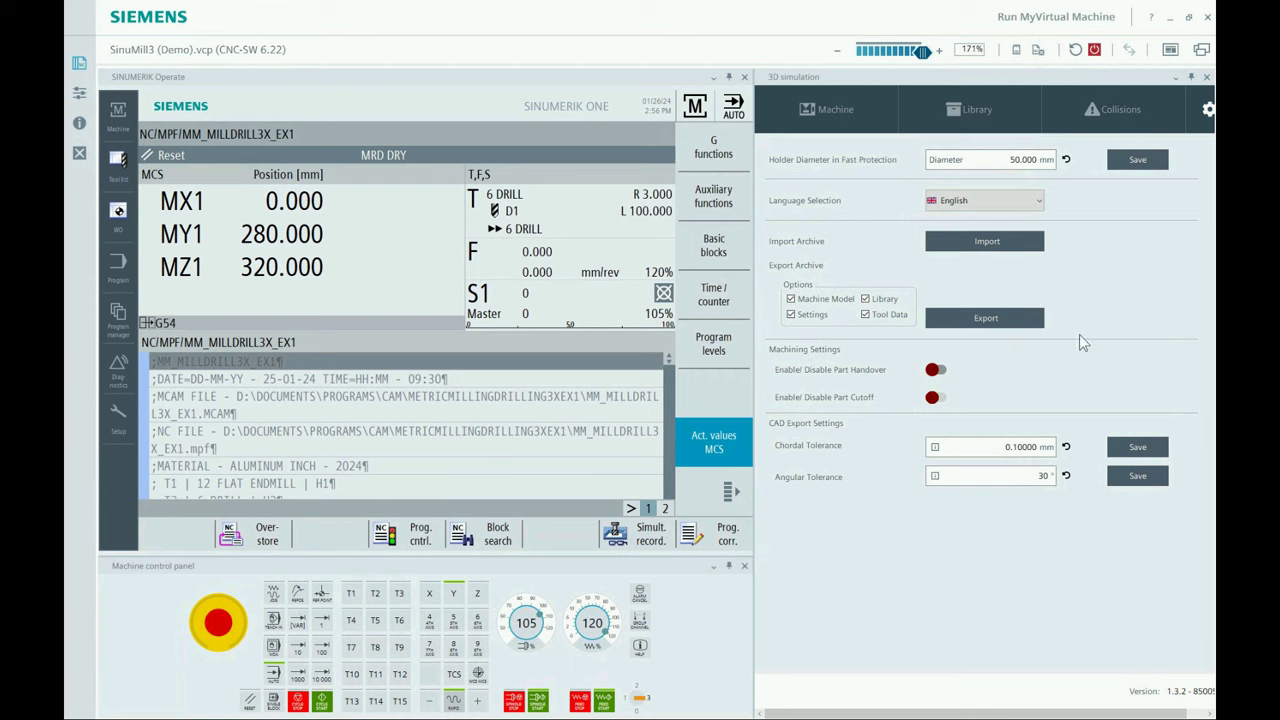
click(985, 318)
drag(787, 352, 785, 383)
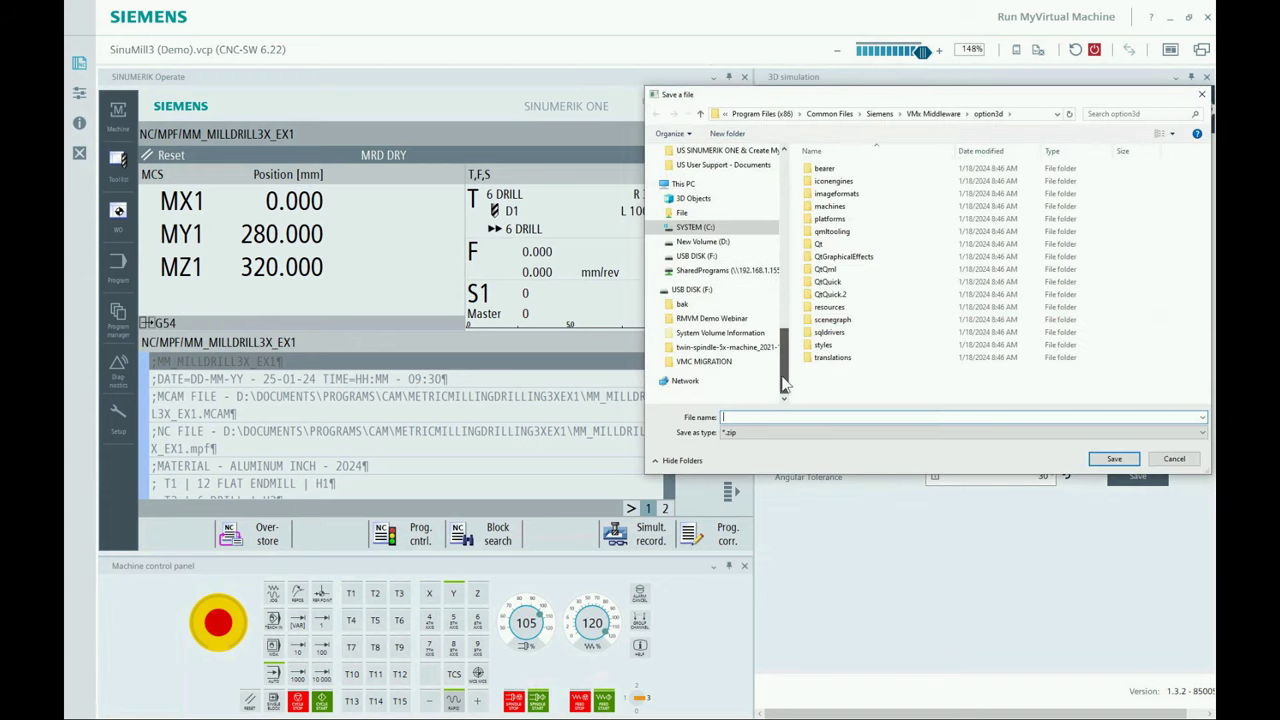
click(711, 318)
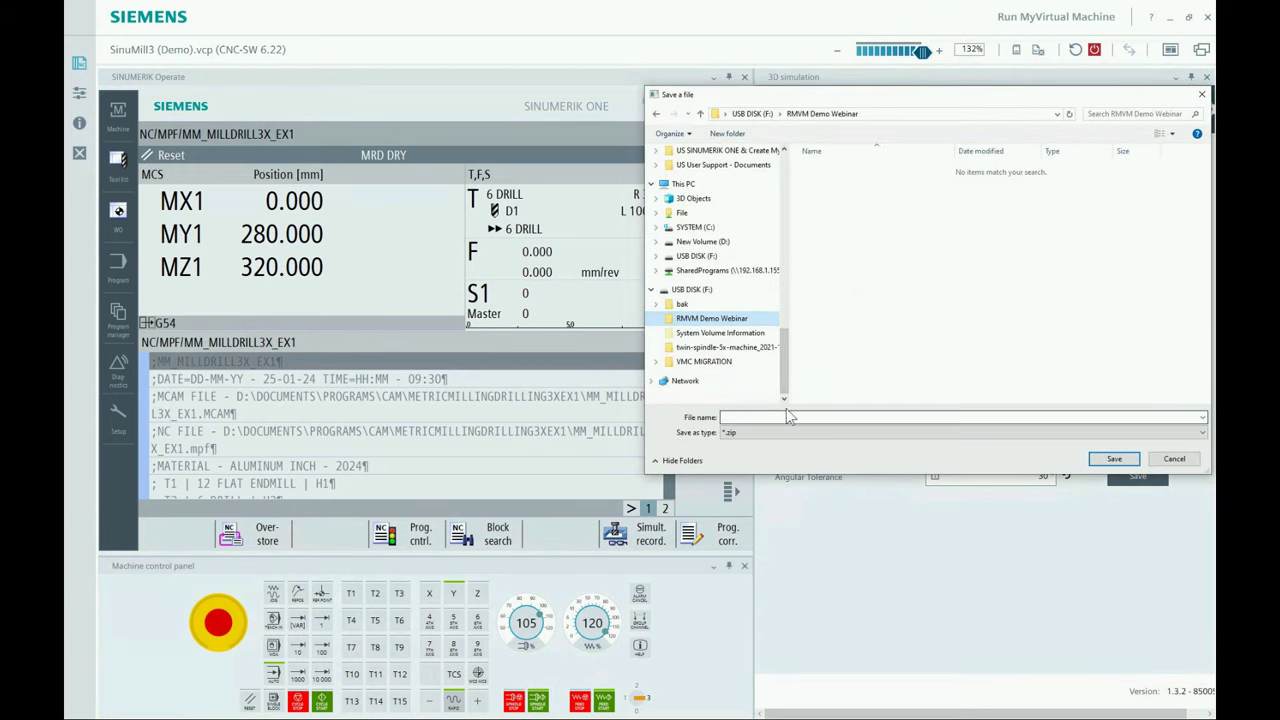
click(755, 418)
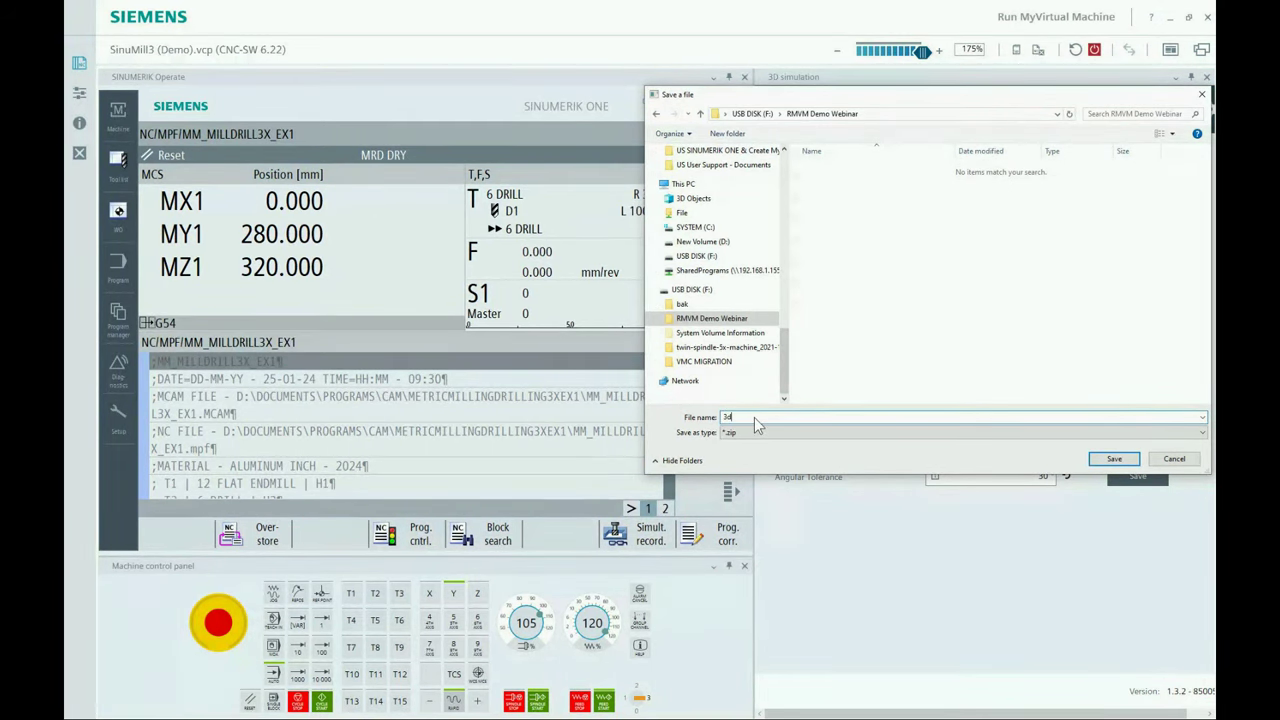
click(1116, 458)
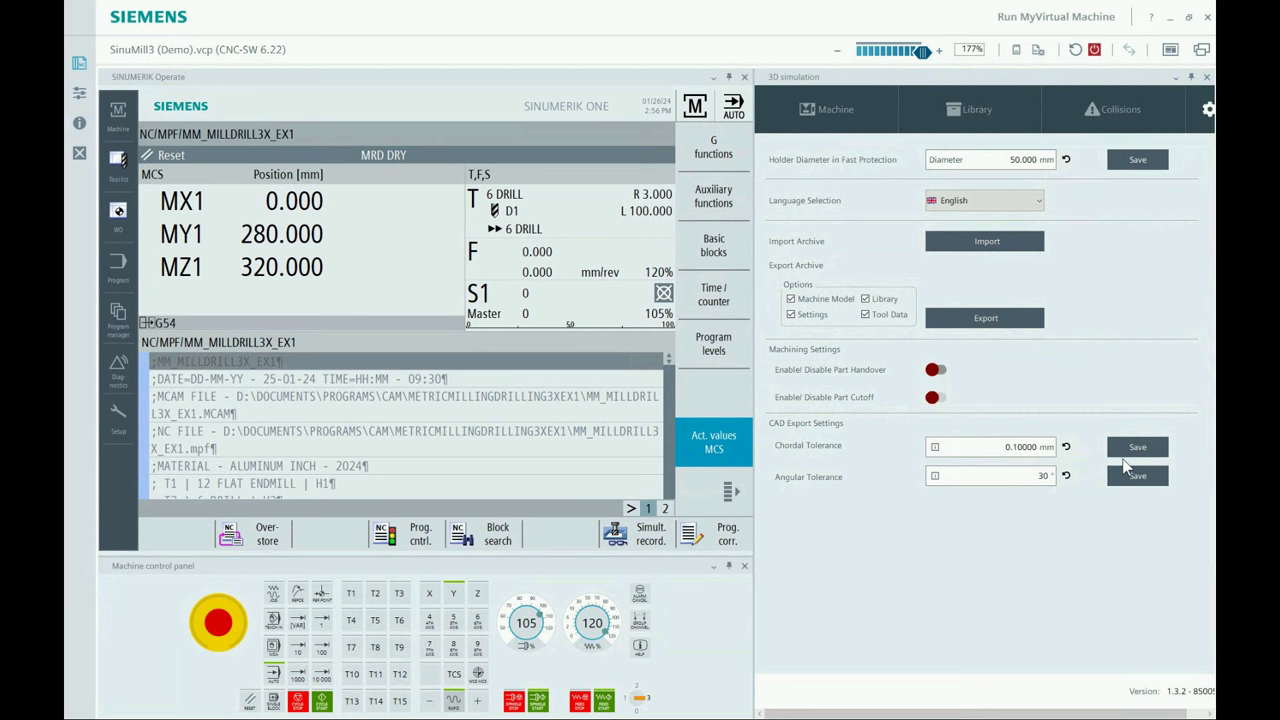
click(835, 110)
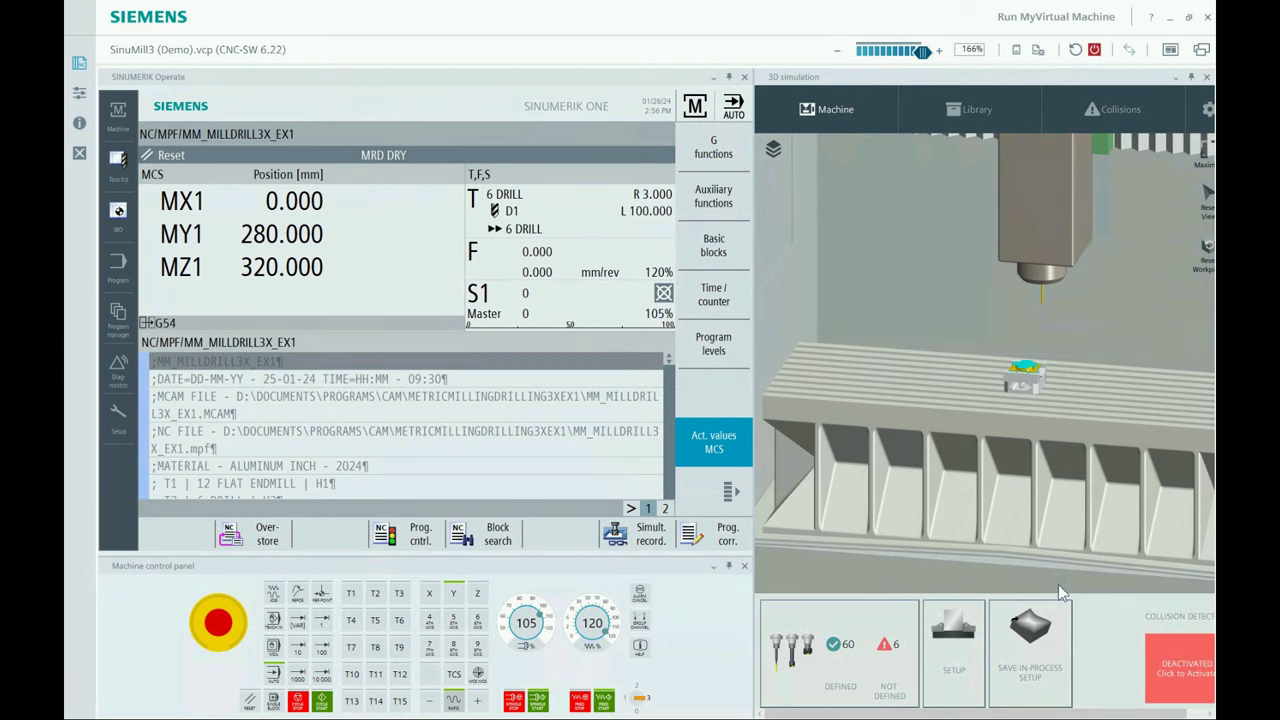
Review the clamping devices and blanks in the 3D simulation library and the tools in the magazine, and return to the machine view.
click(972, 108)
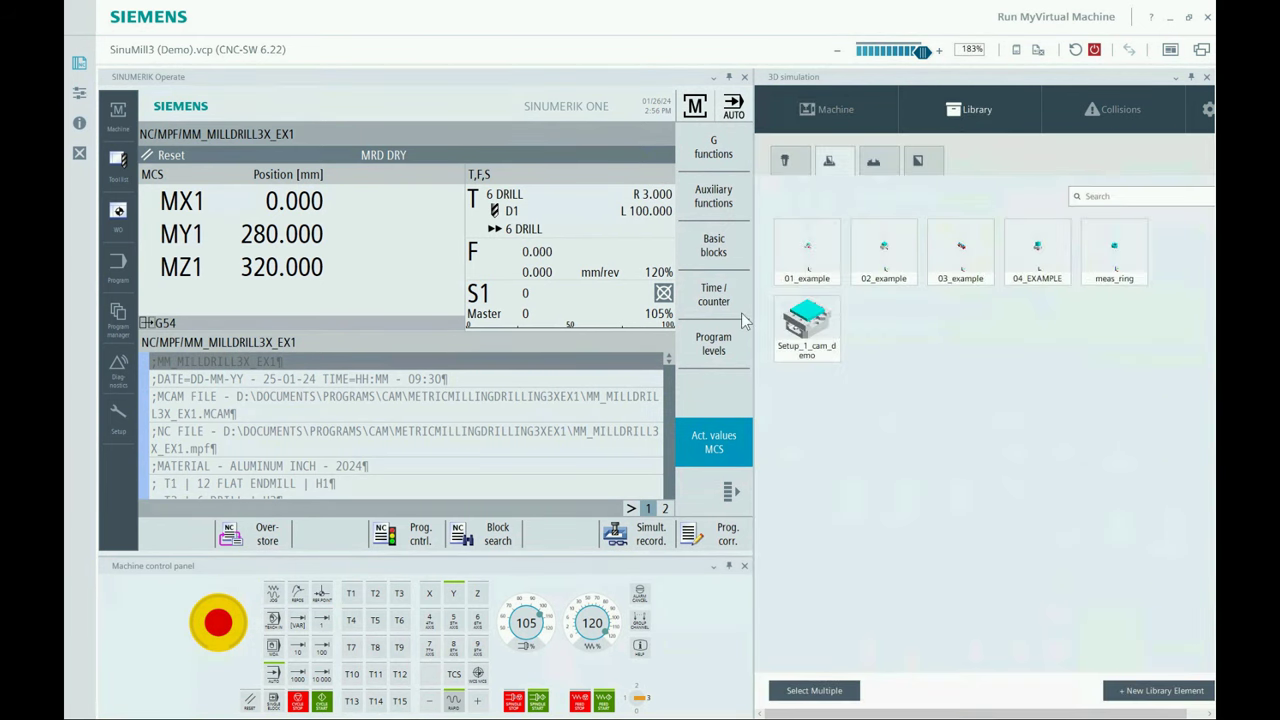
click(877, 163)
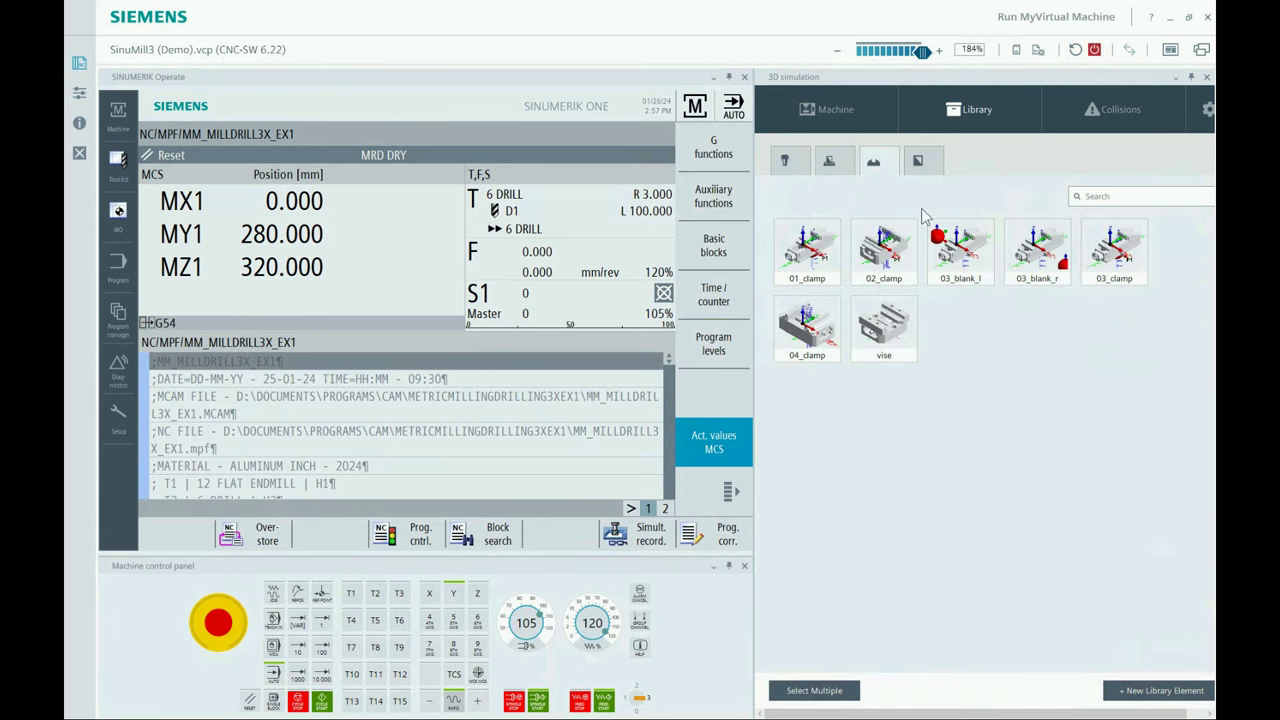
click(928, 157)
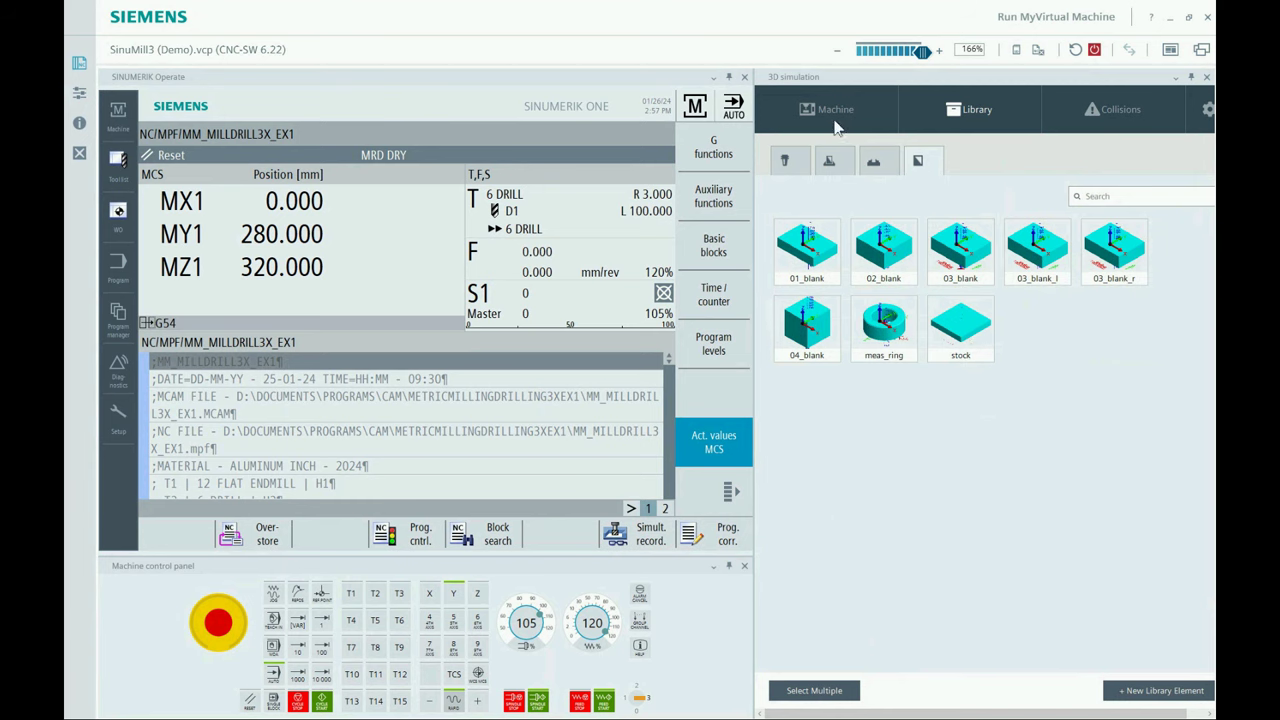
click(835, 112)
click(805, 652)
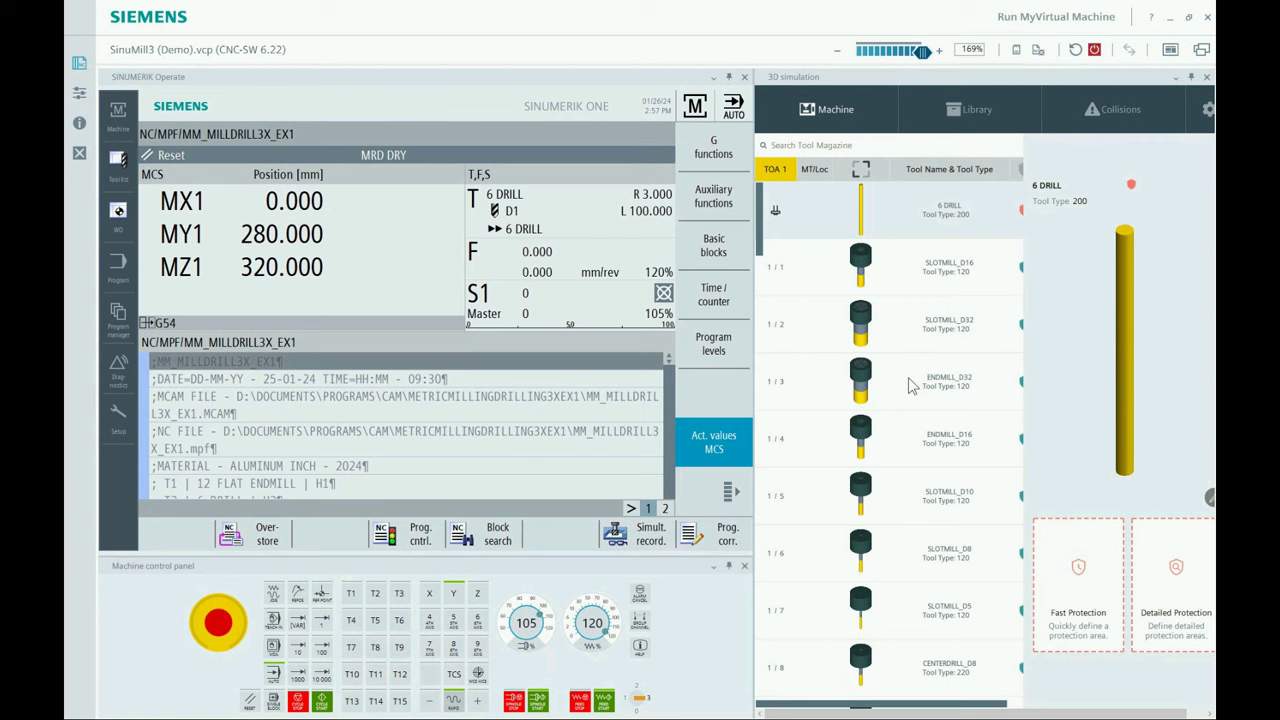
click(822, 110)
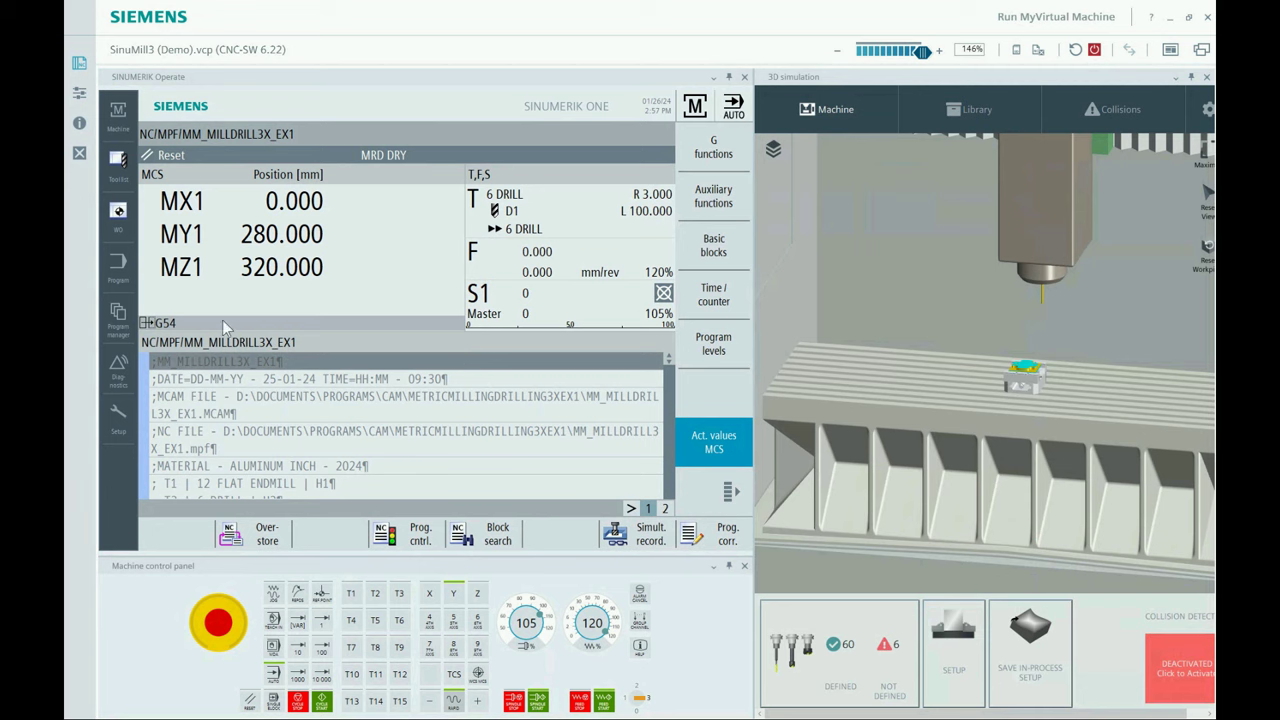
Switch the machine to JOG mode and unload the spindle by calling tool 0 in T,S,M.
click(272, 596)
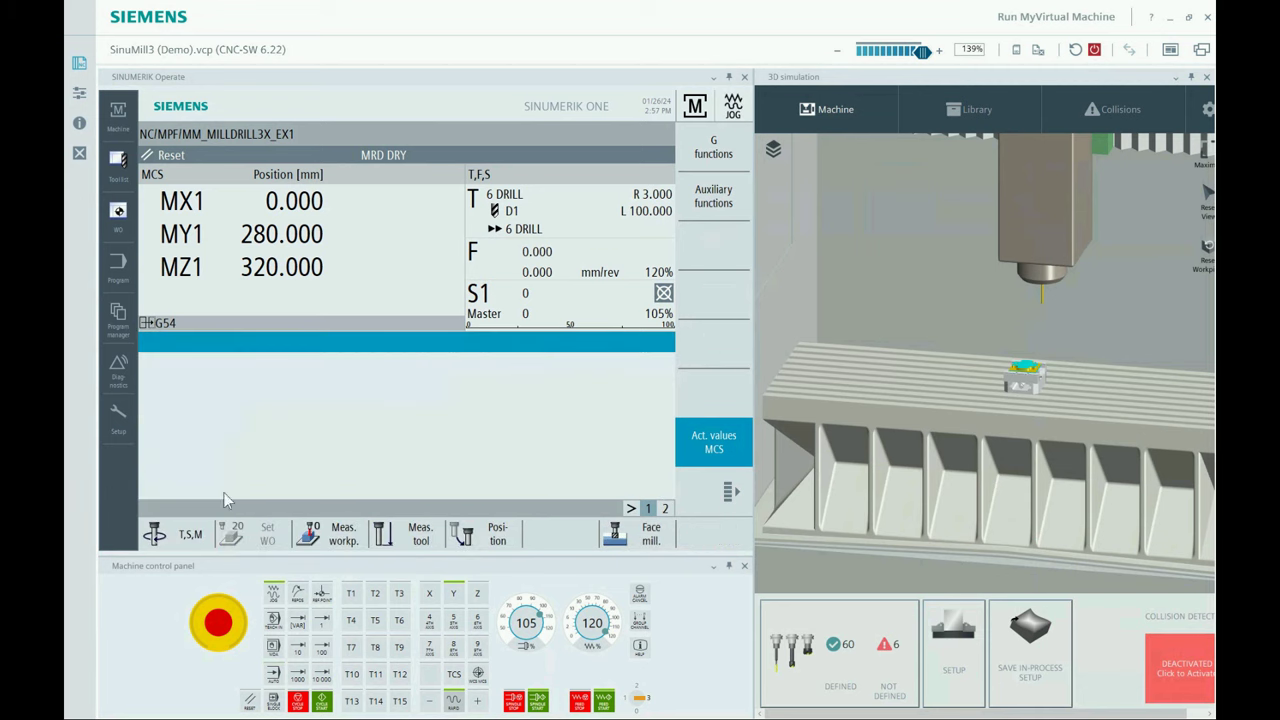
click(190, 534)
click(262, 361)
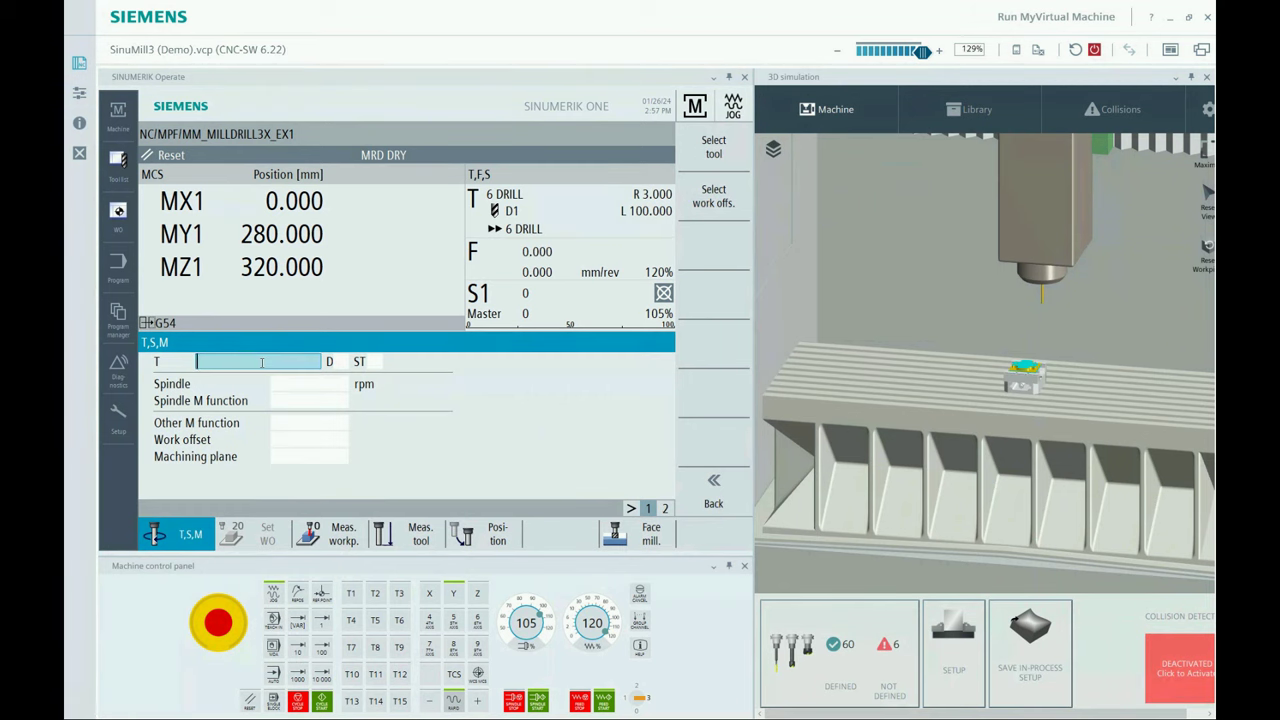
text(0)
key(Return)
click(321, 700)
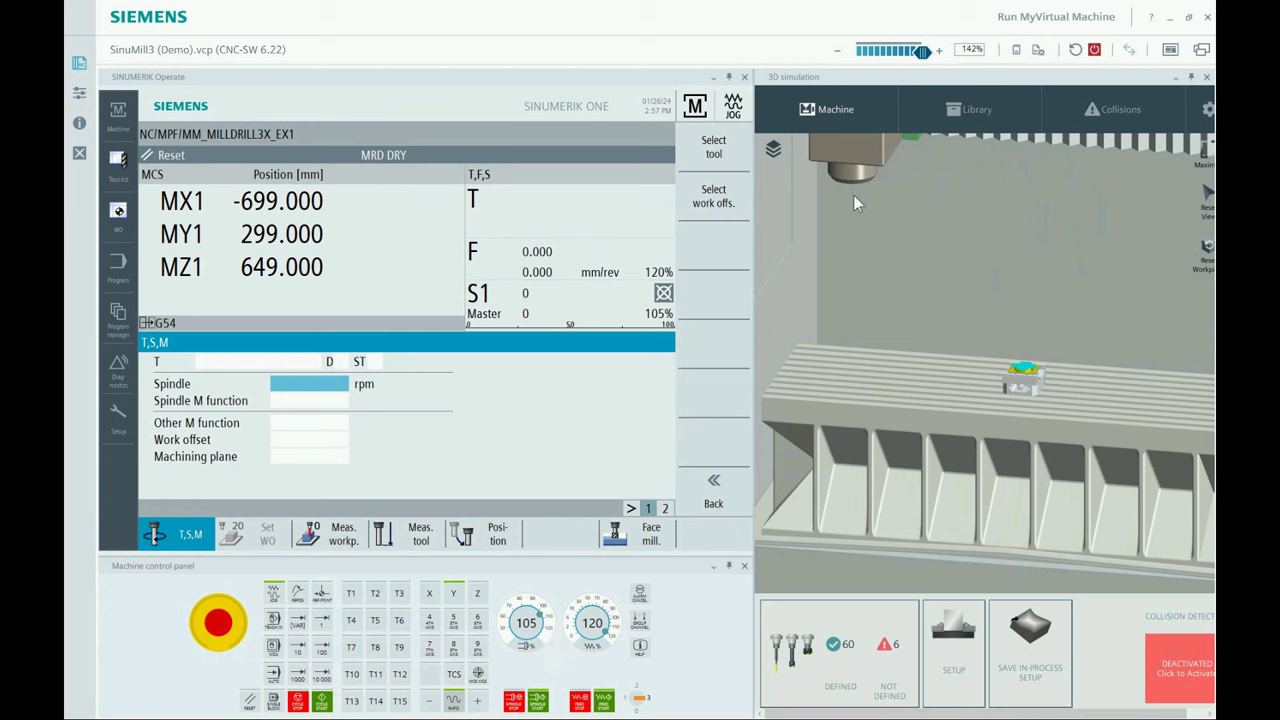
Create a G code main program named test in the Part programs directory, and return to the program list.
click(116, 328)
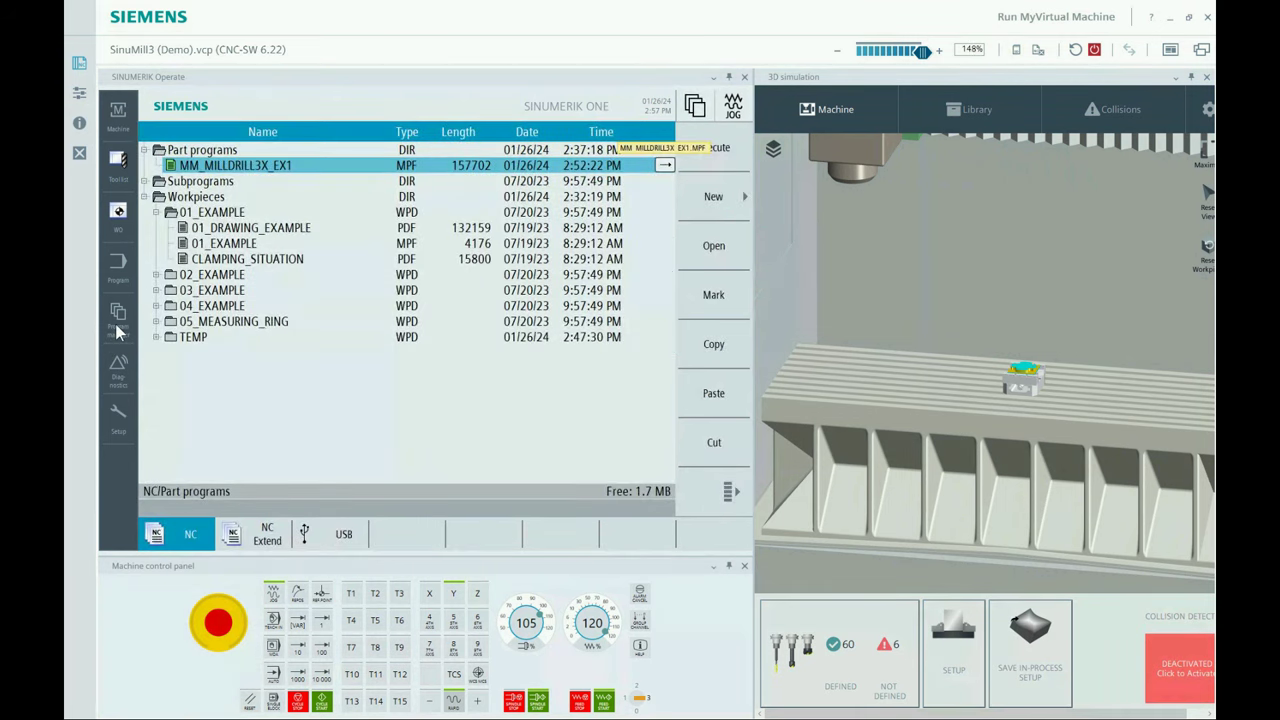
click(222, 150)
click(720, 196)
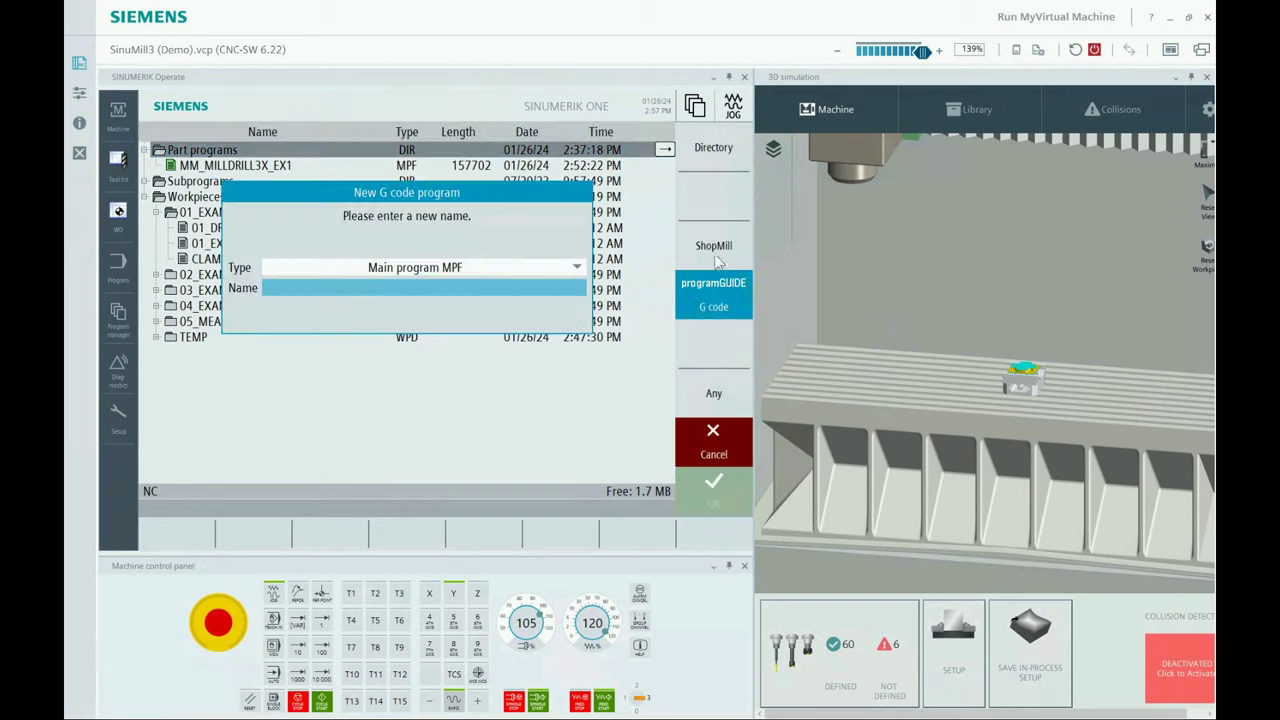
text(test)
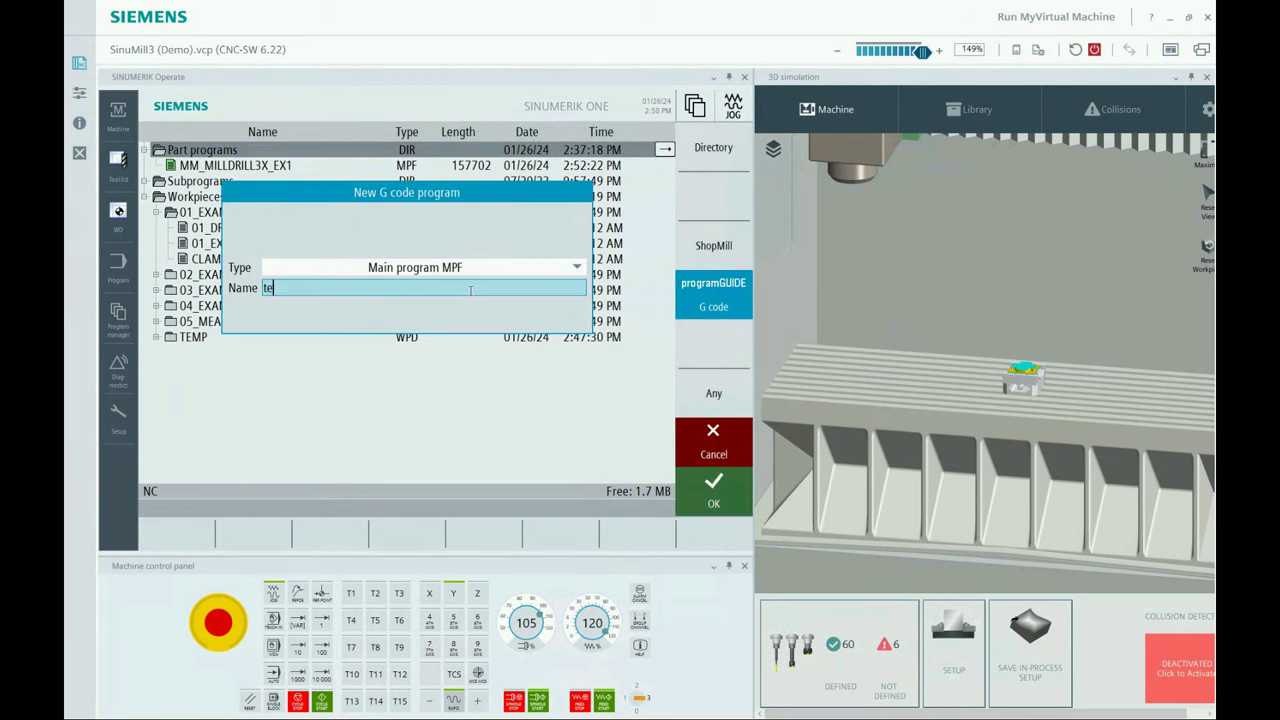
click(727, 479)
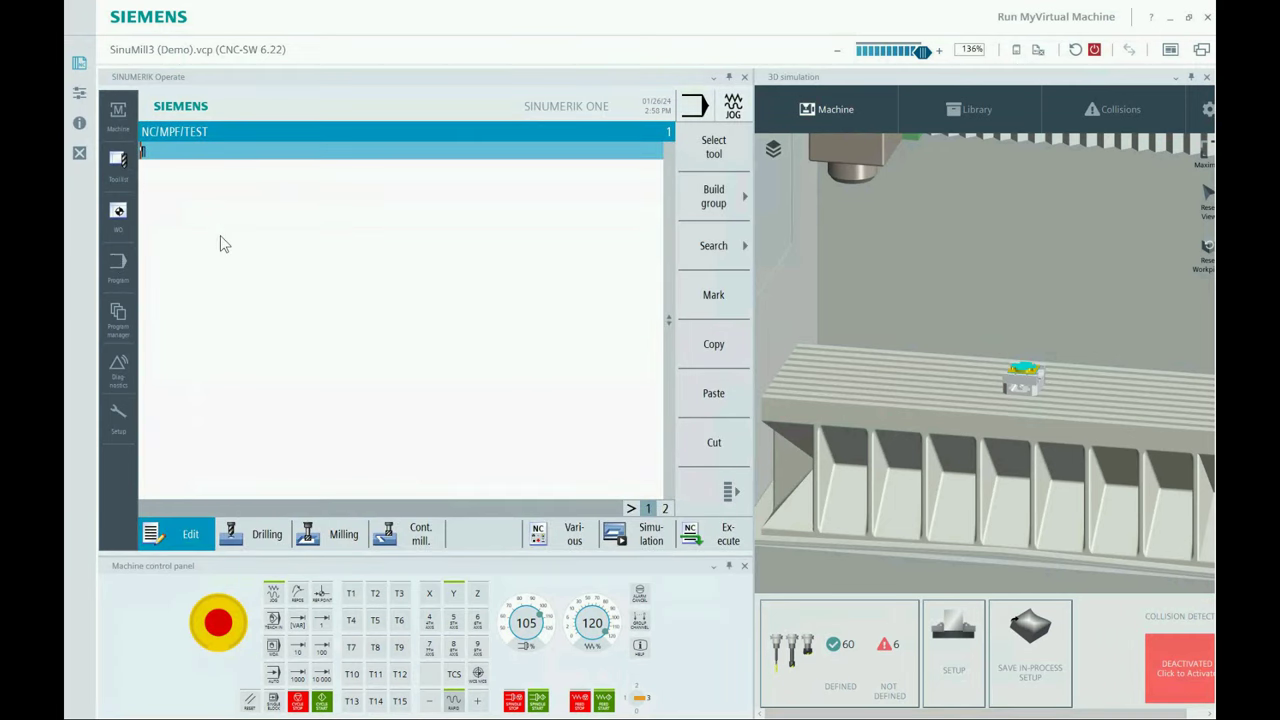
key(Escape)
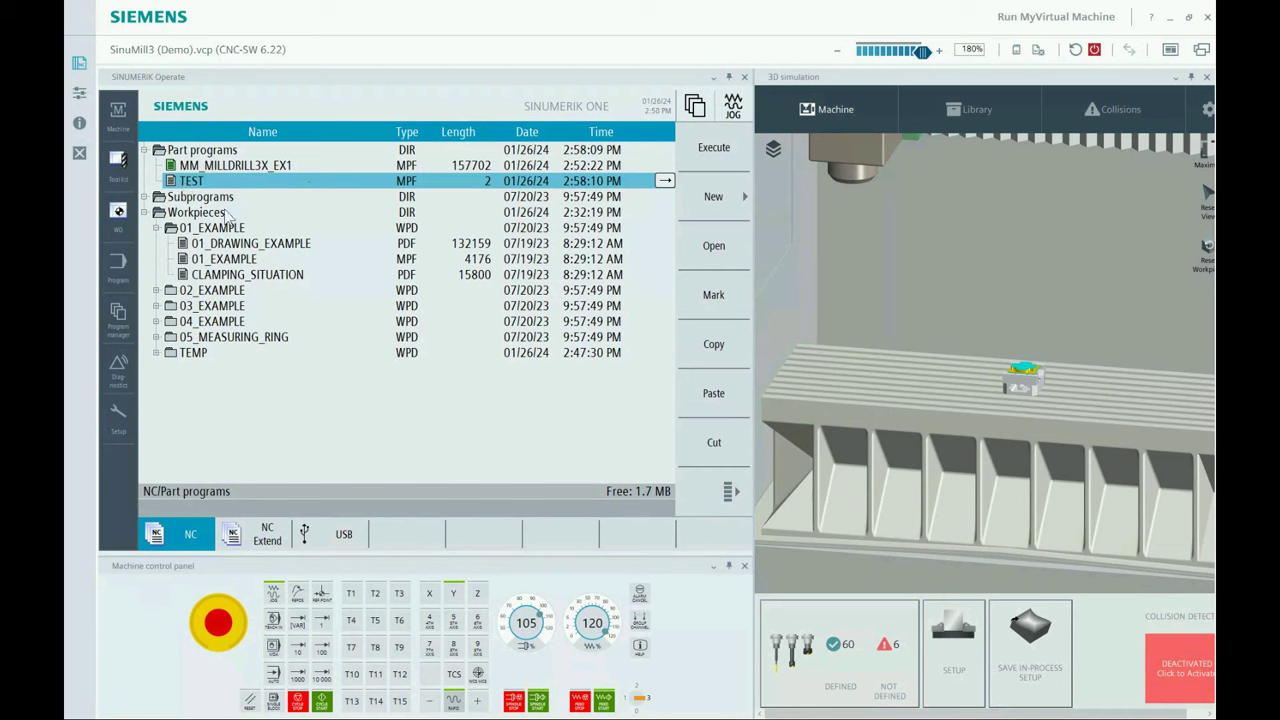
Archive the Part programs directory in binary ARC format as part_prog in the USB drive's RMVM Demo Webinar folder.
click(200, 152)
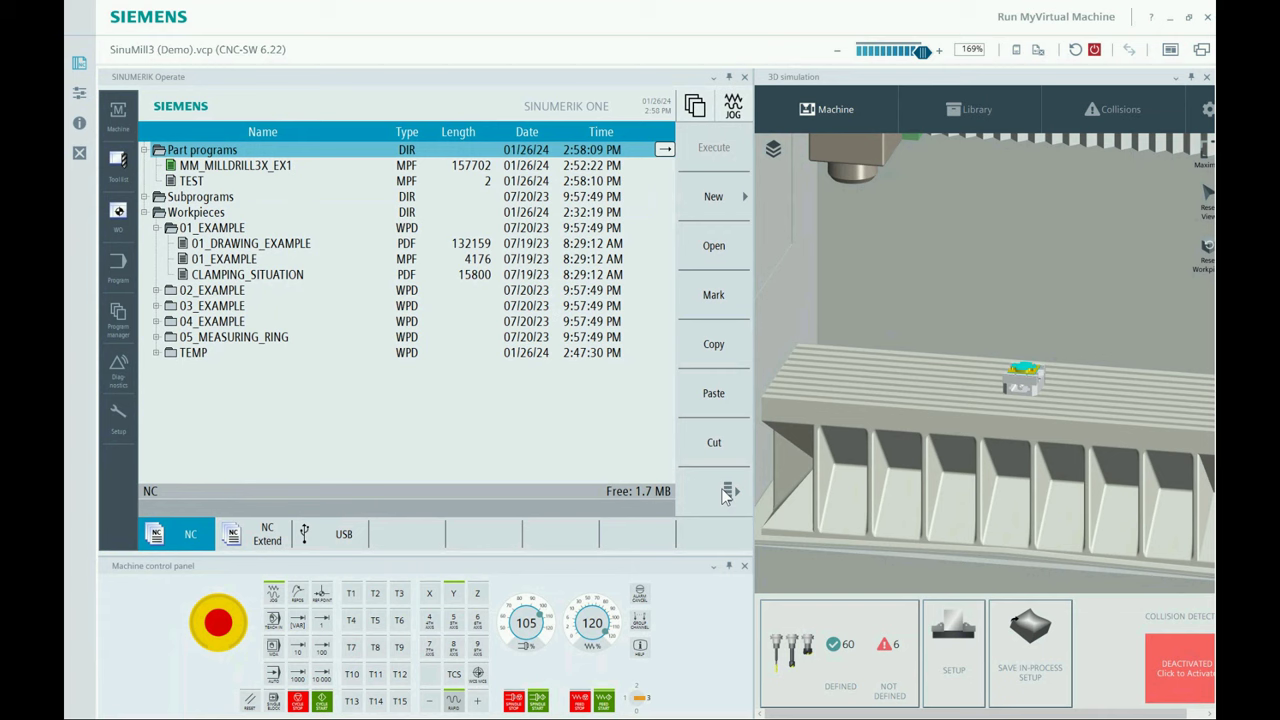
click(728, 492)
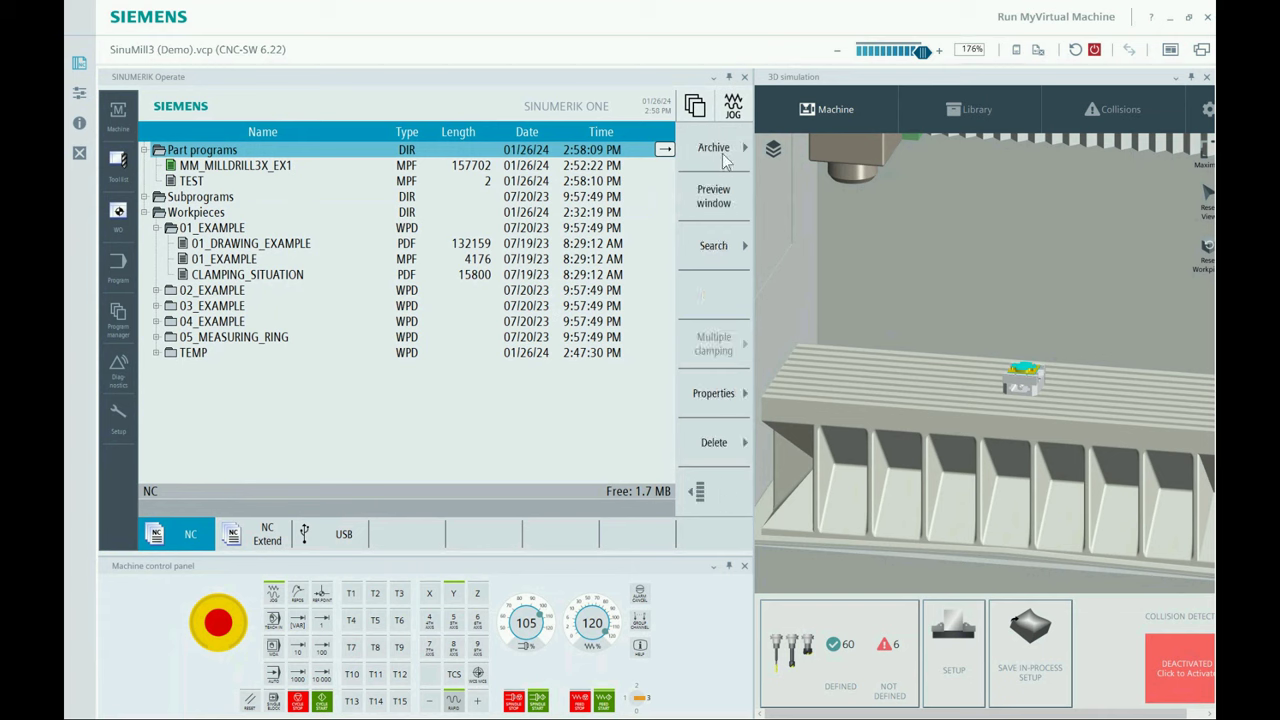
click(721, 154)
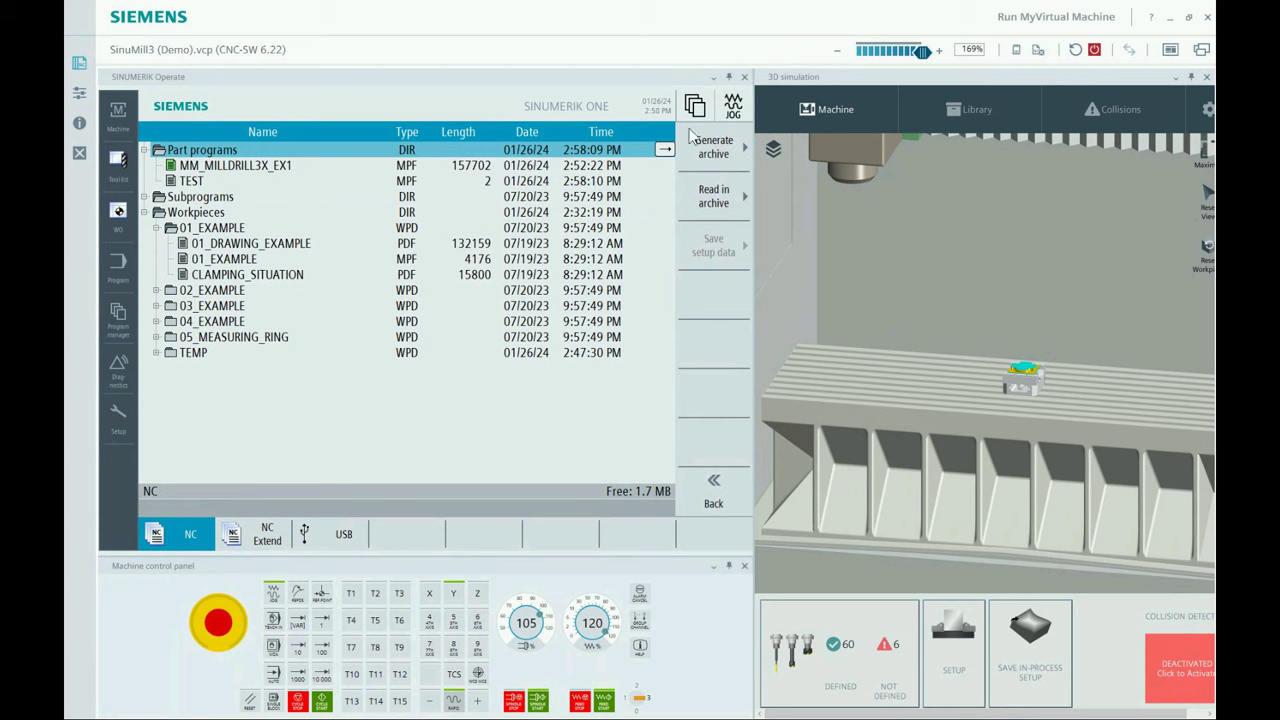
click(720, 157)
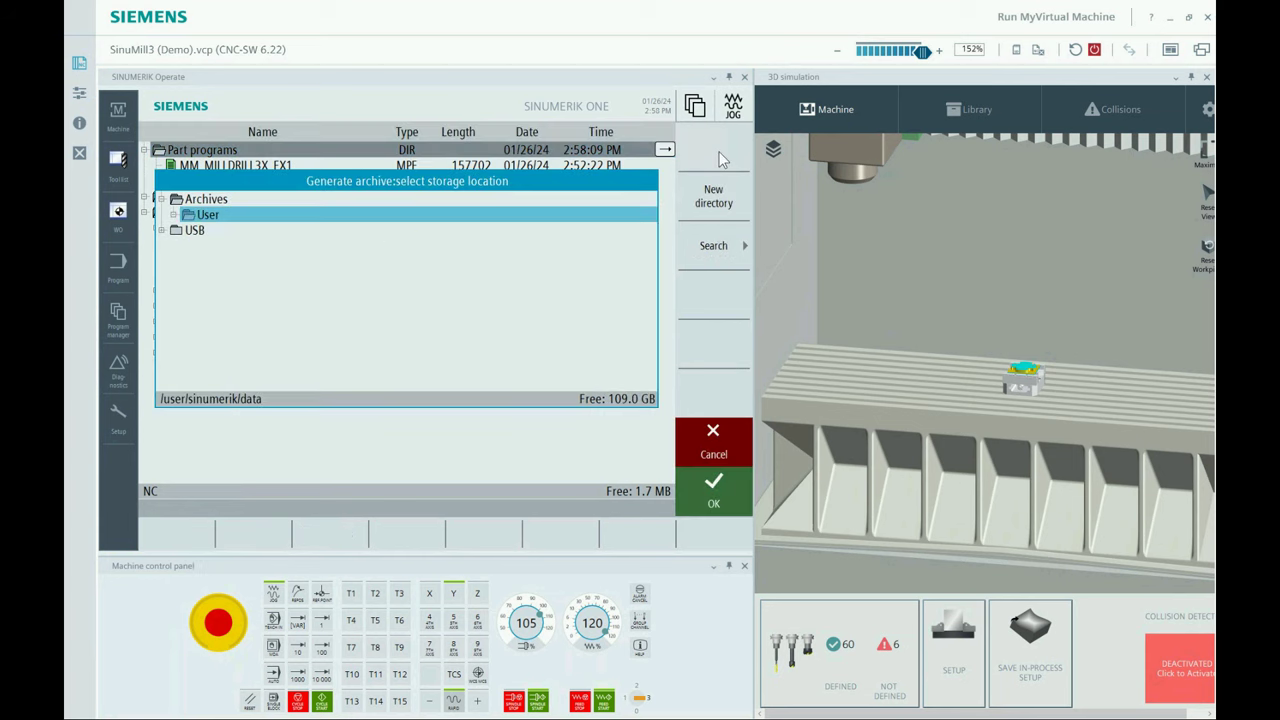
double_click(194, 230)
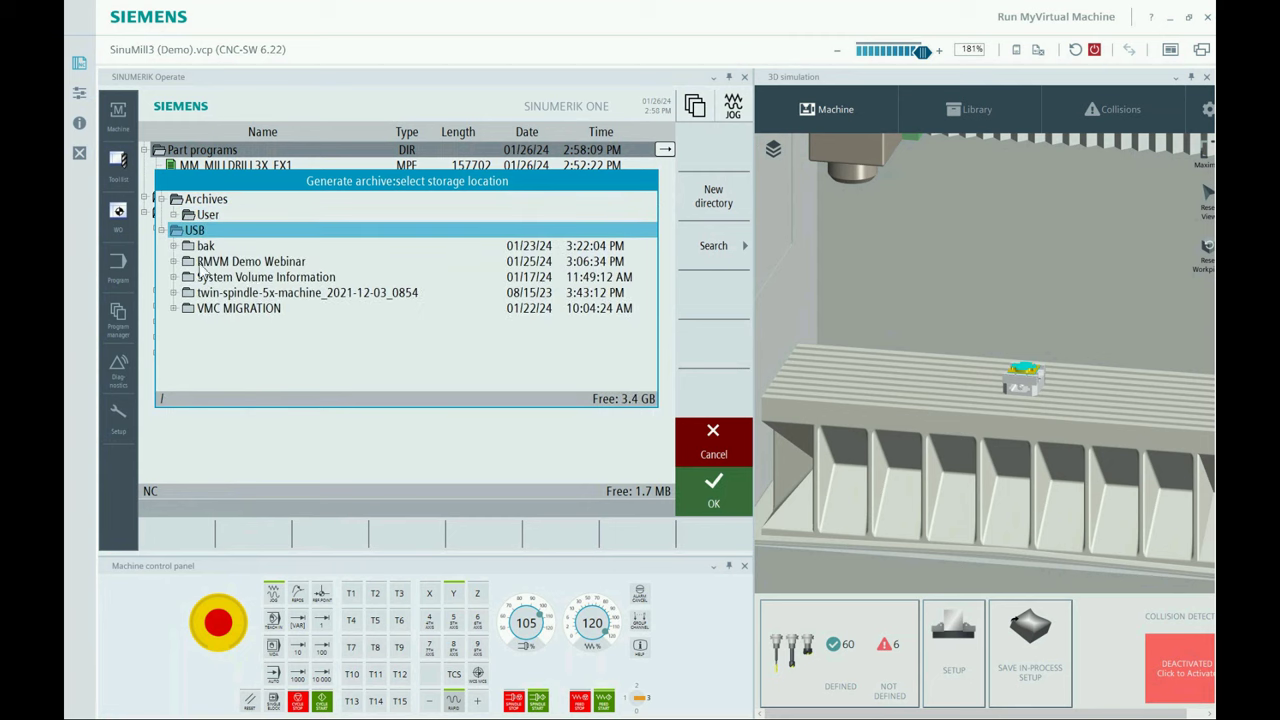
double_click(250, 263)
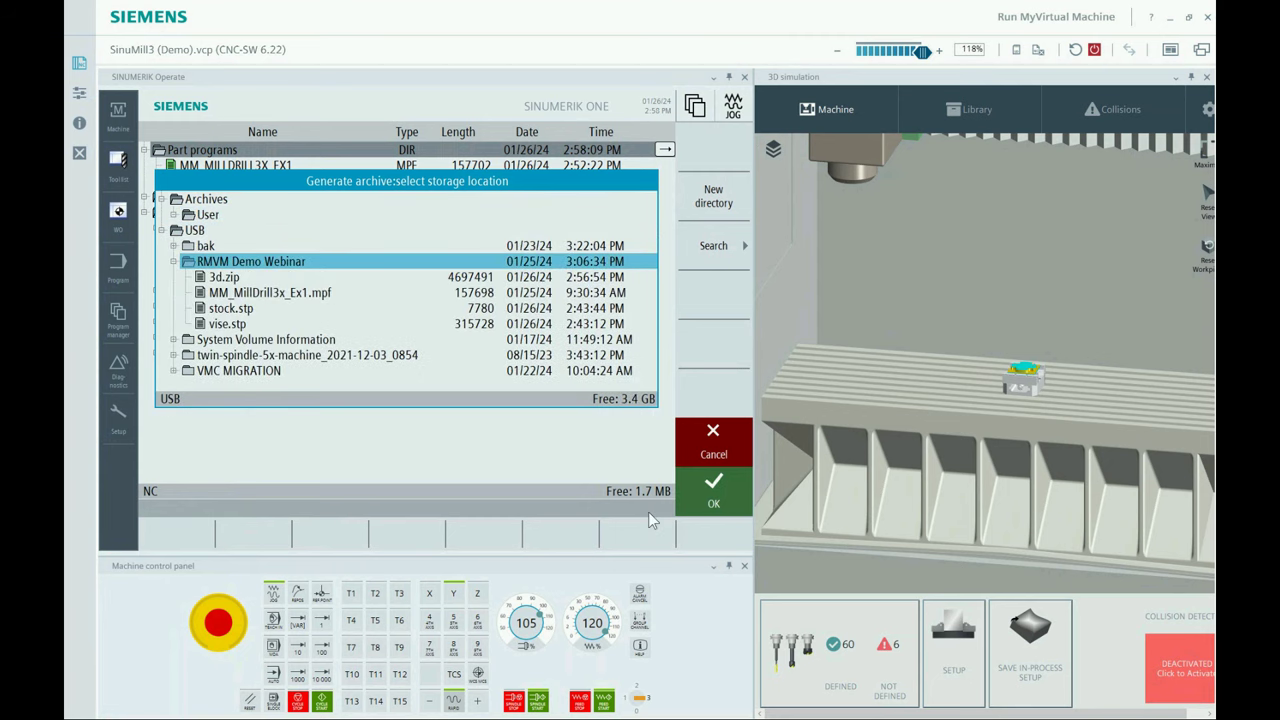
click(716, 490)
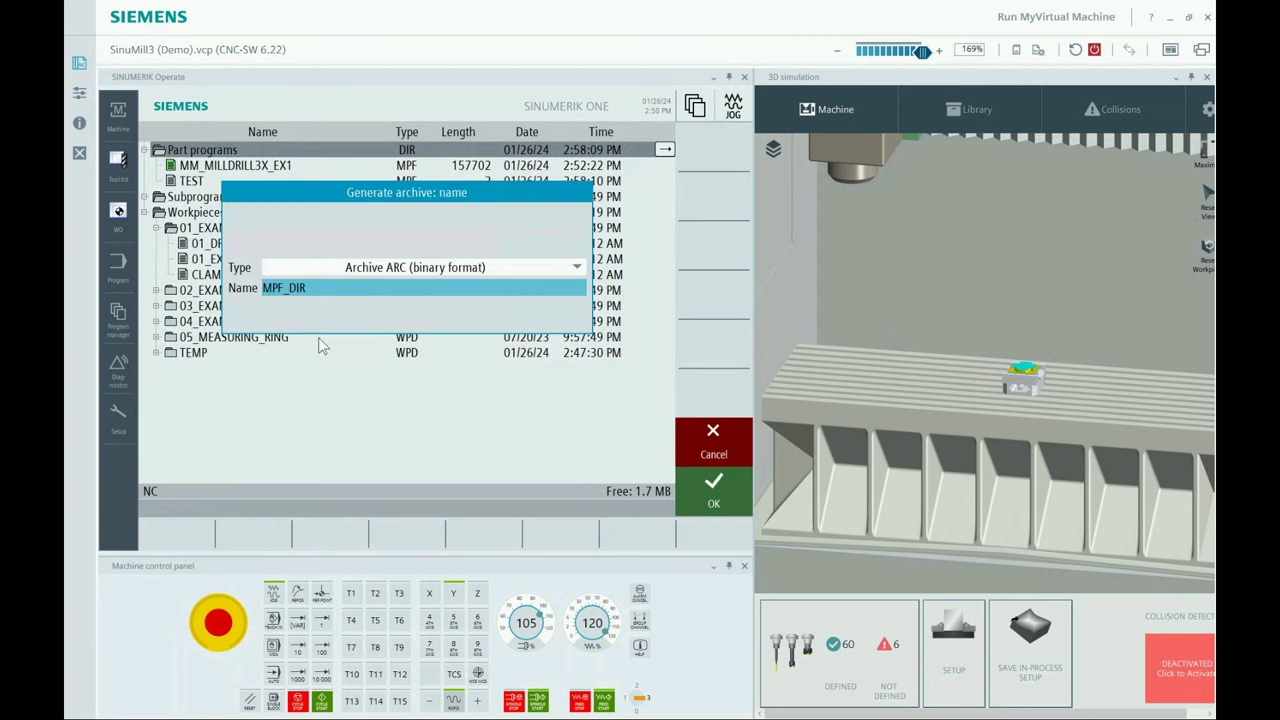
text(part_prog)
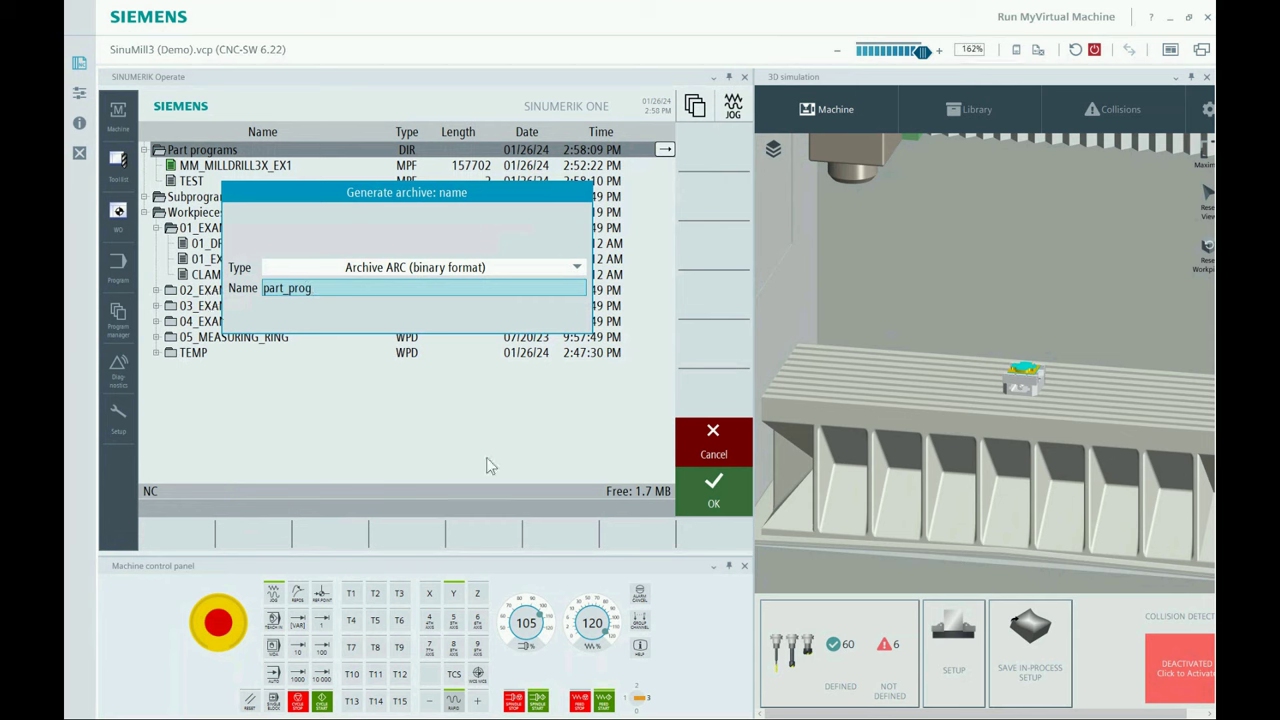
click(714, 494)
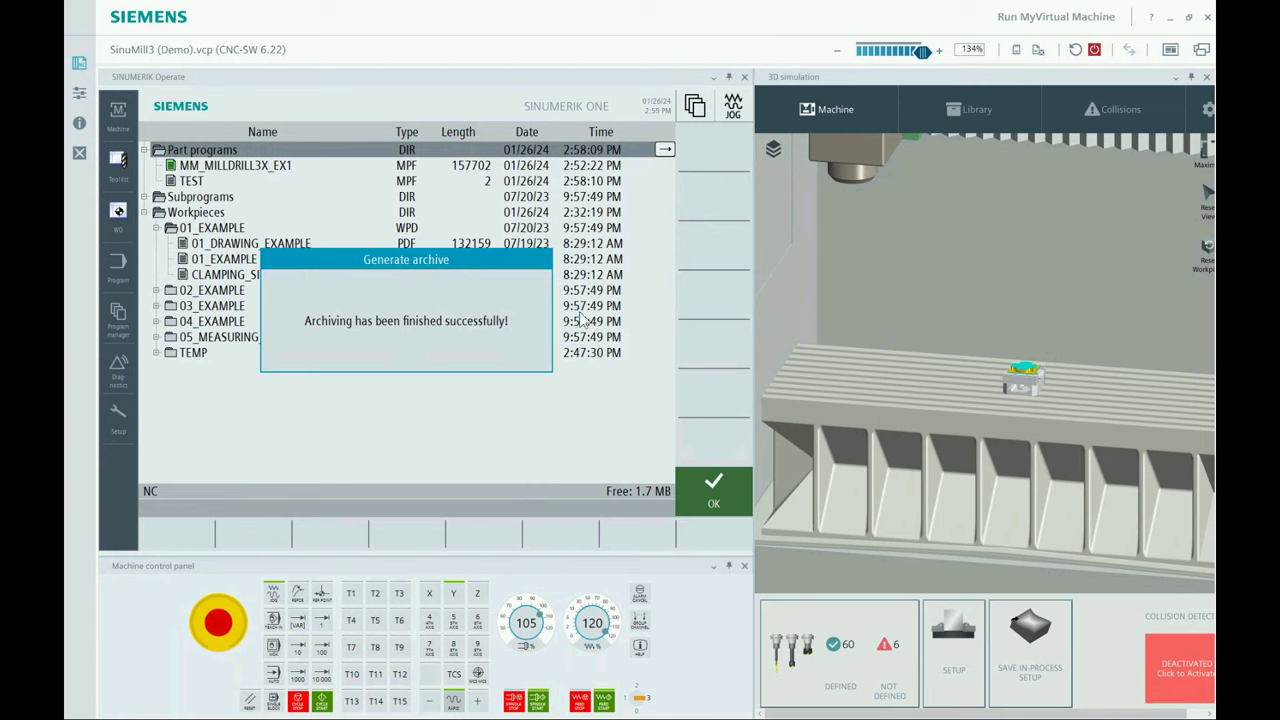
click(738, 508)
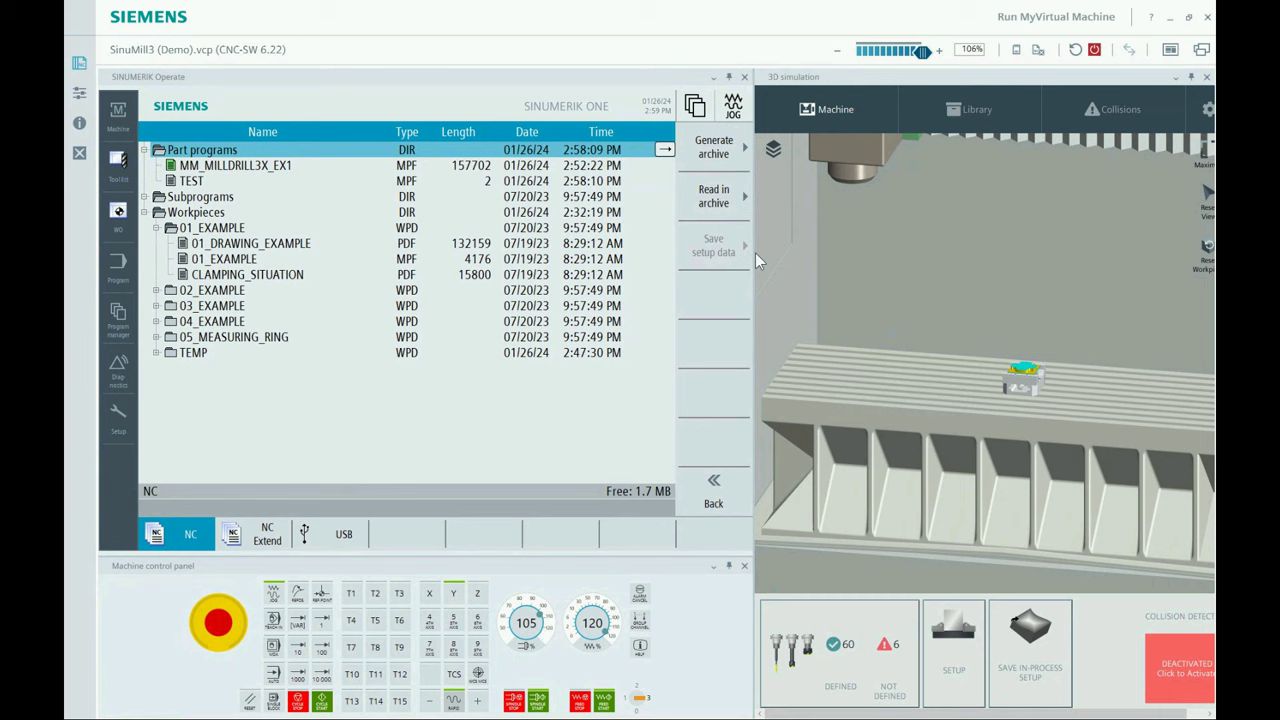
click(218, 198)
click(220, 152)
click(206, 214)
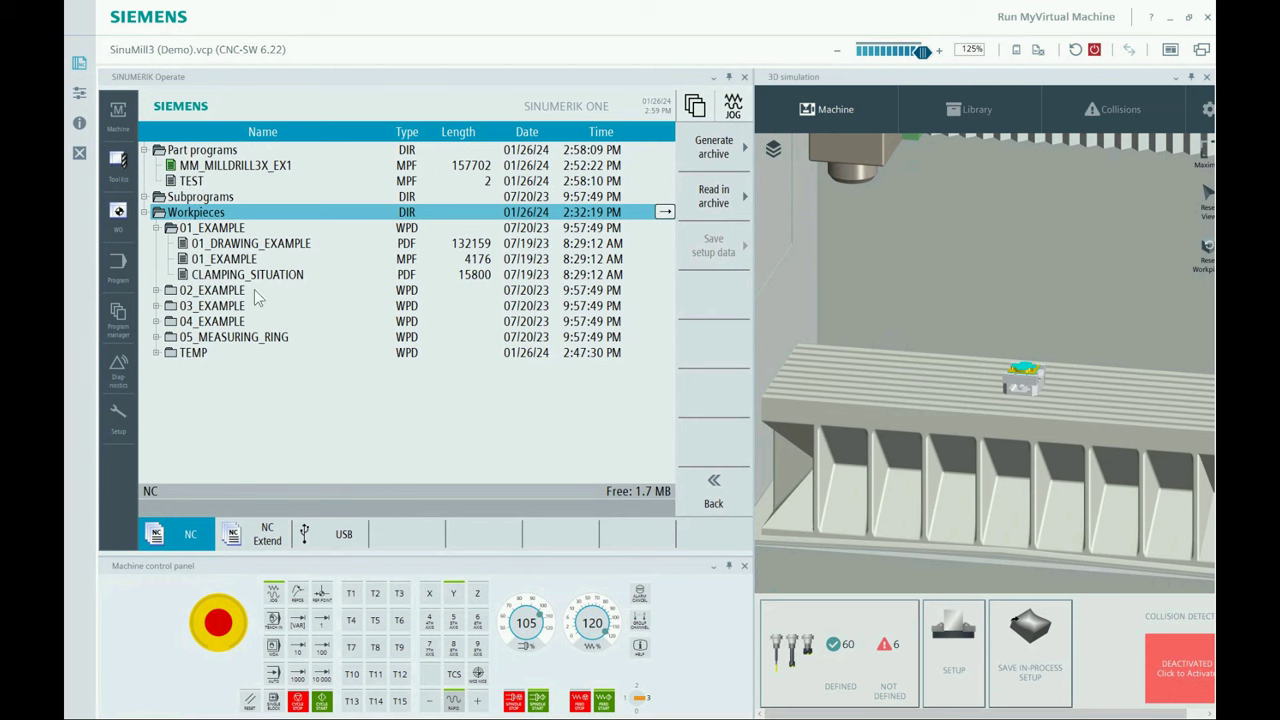
click(209, 228)
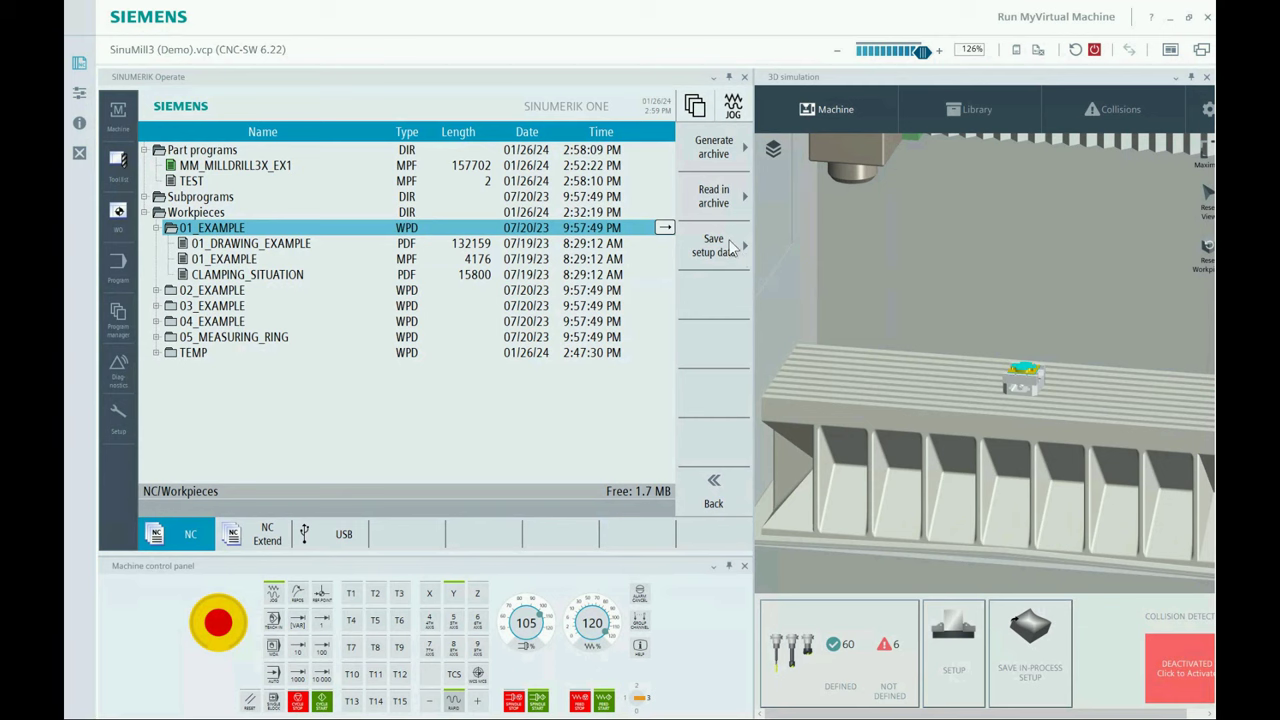
Save setup data as part_prog_TMZ in the USB RMVM Demo Webinar folder, with the complete tool list, magazine assignment, all zero points and basic reference.
click(343, 535)
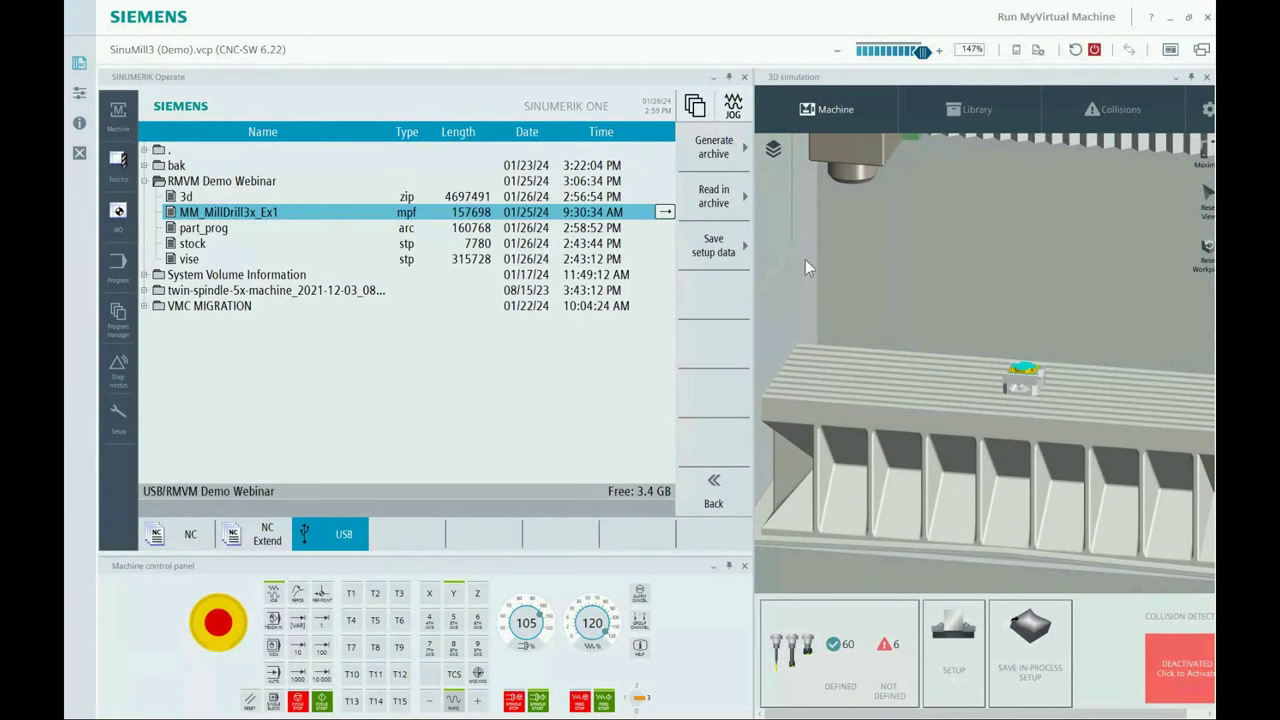
click(230, 231)
click(714, 246)
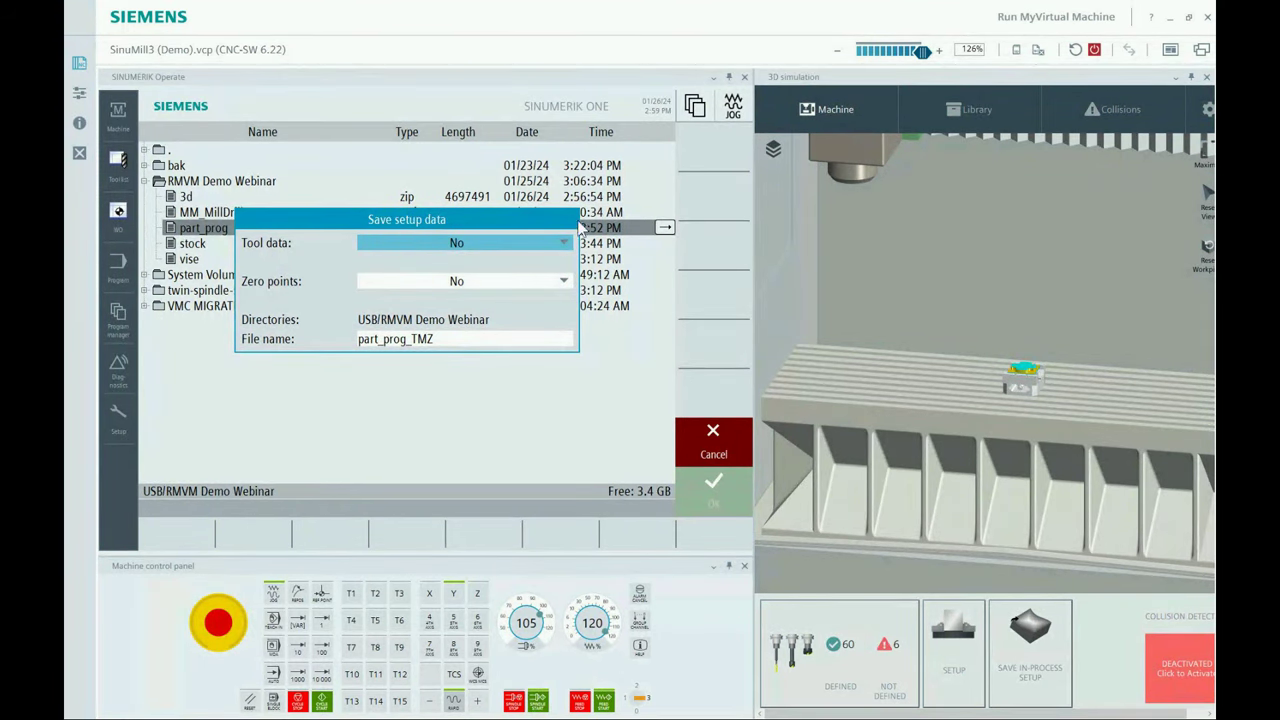
click(502, 248)
click(491, 262)
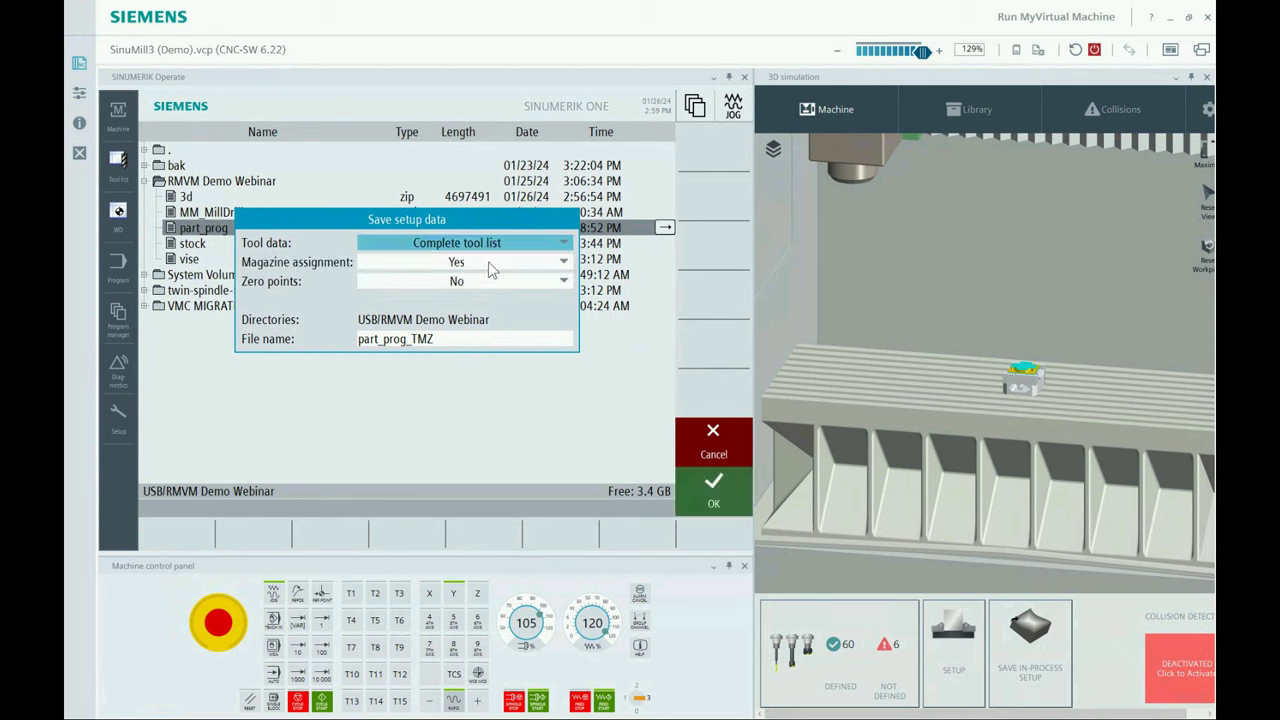
click(490, 283)
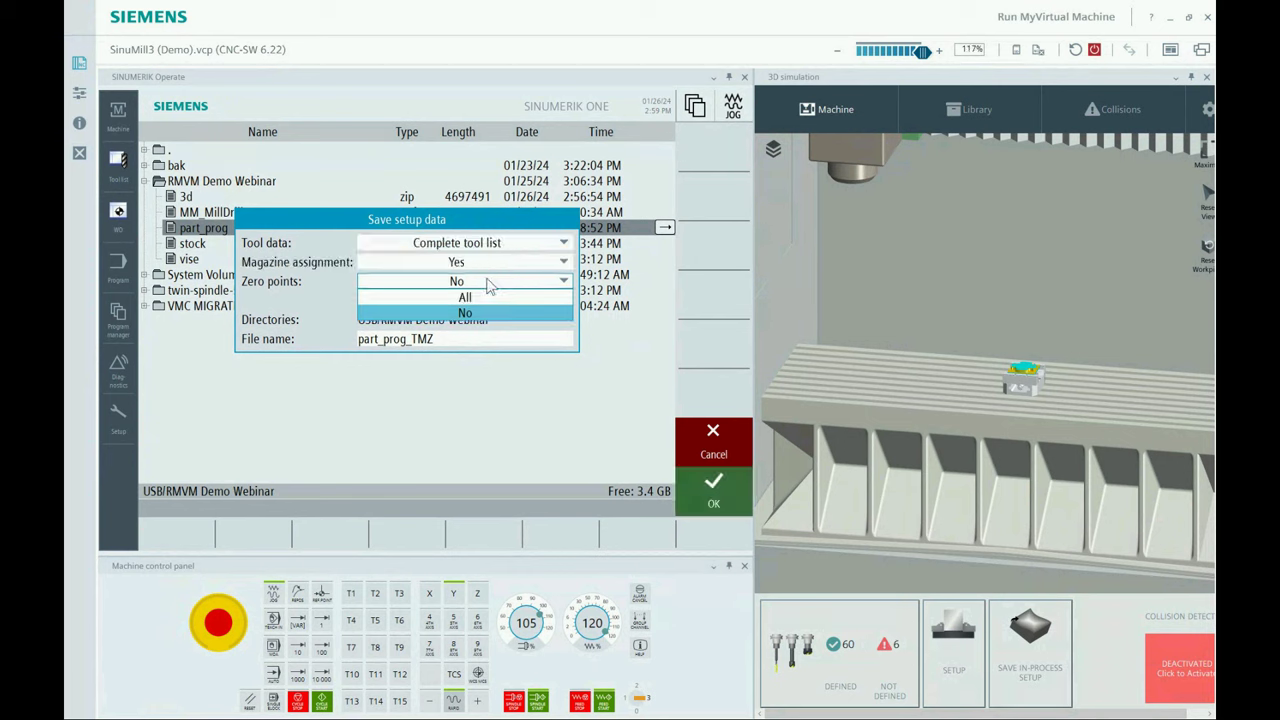
click(466, 298)
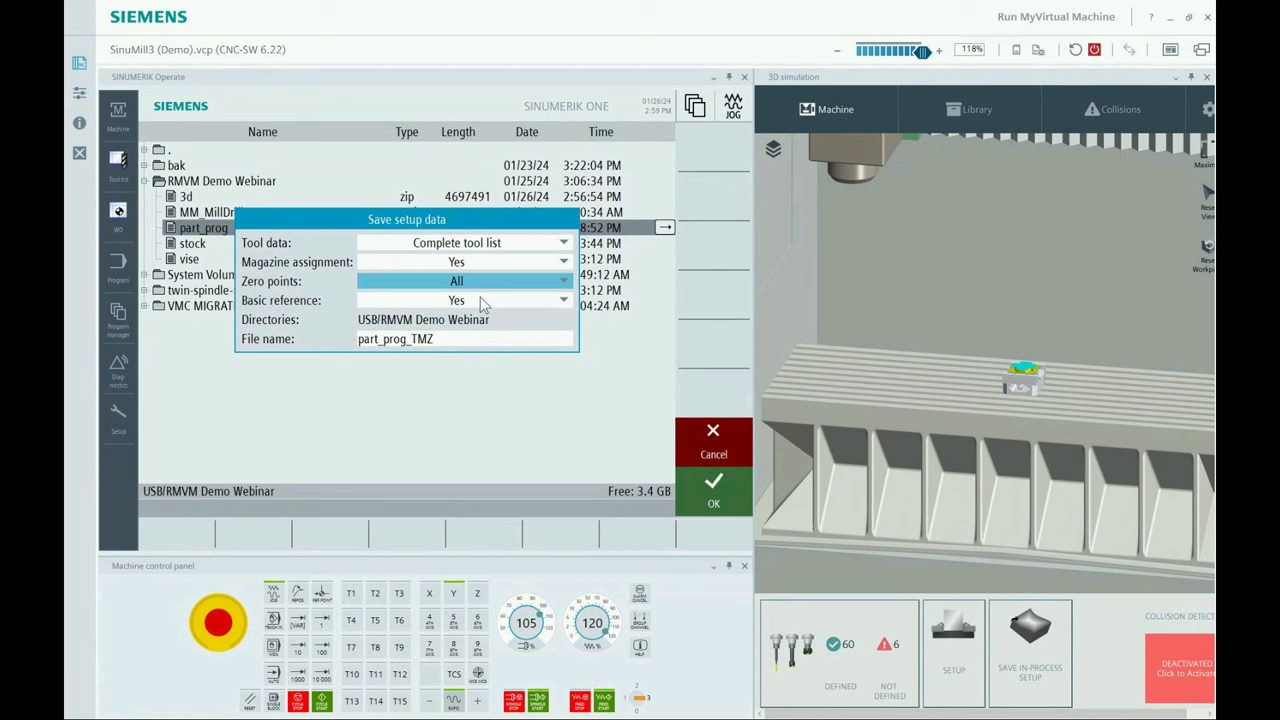
click(721, 493)
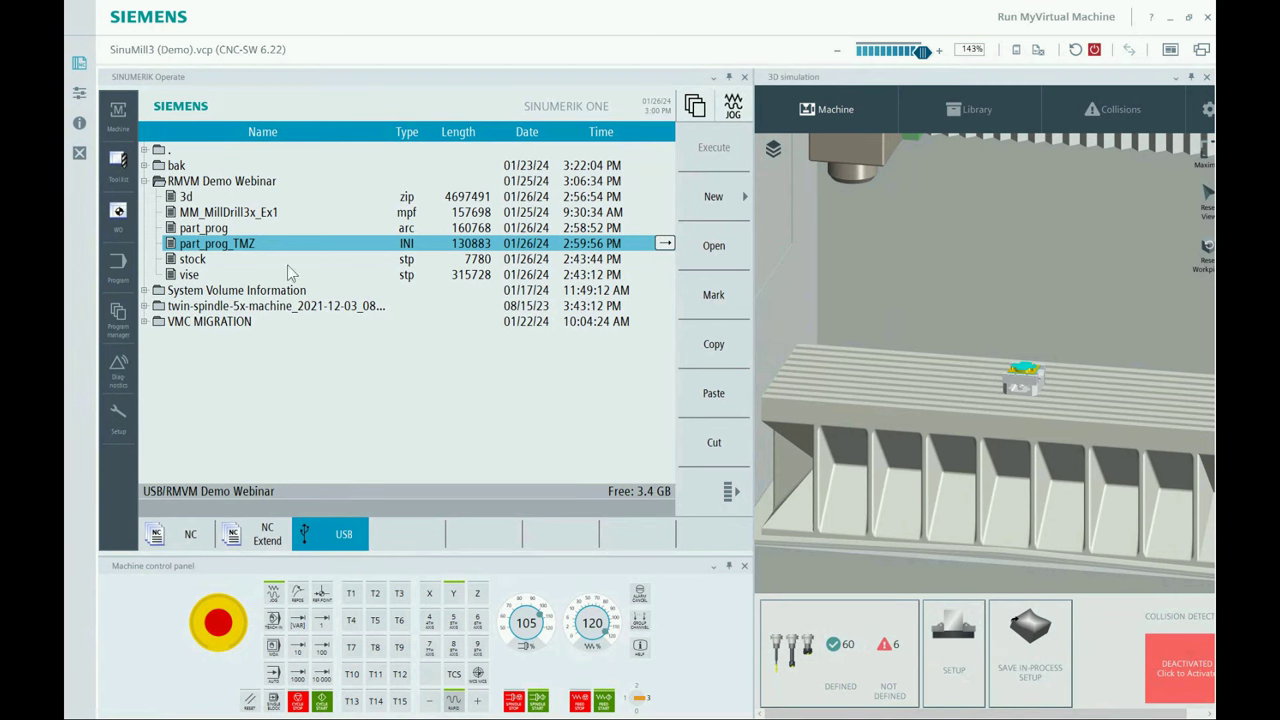
click(189, 538)
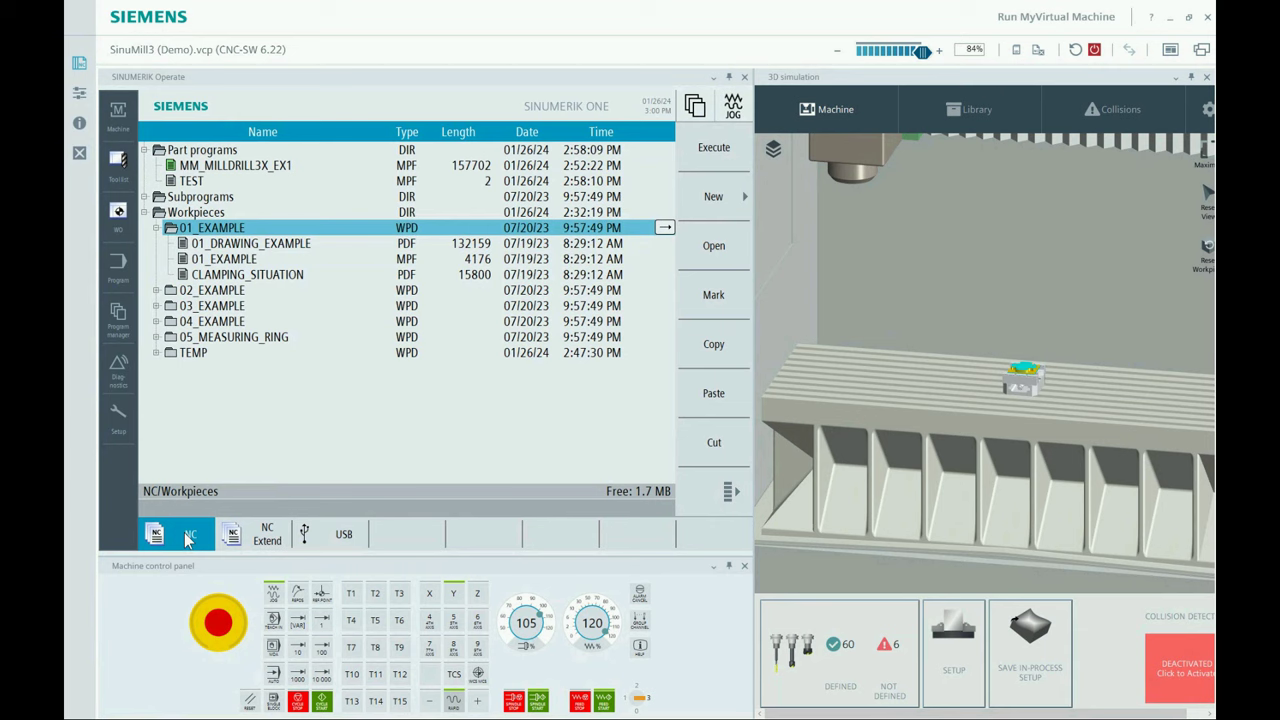
Close and reopen the SinuMill3 (Demo).vcp project, set its HMI panel resolution to 1024x768, and boot it.
click(1039, 49)
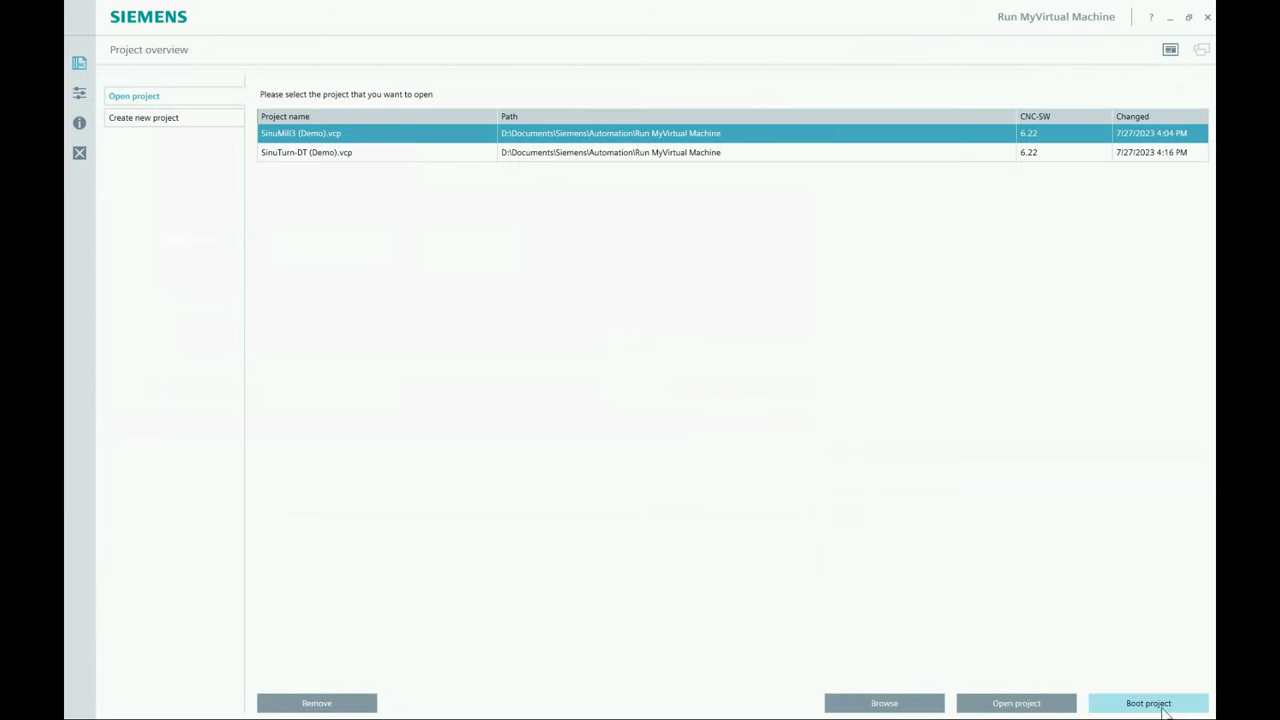
click(1015, 704)
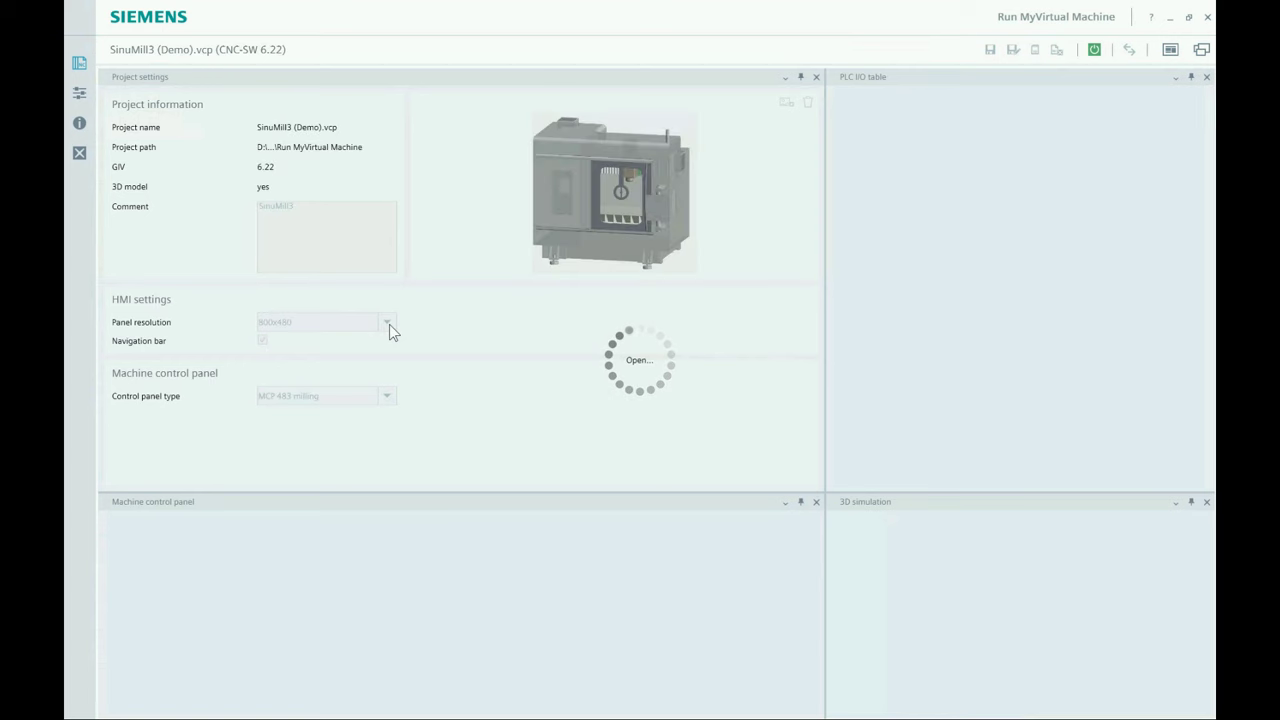
click(389, 324)
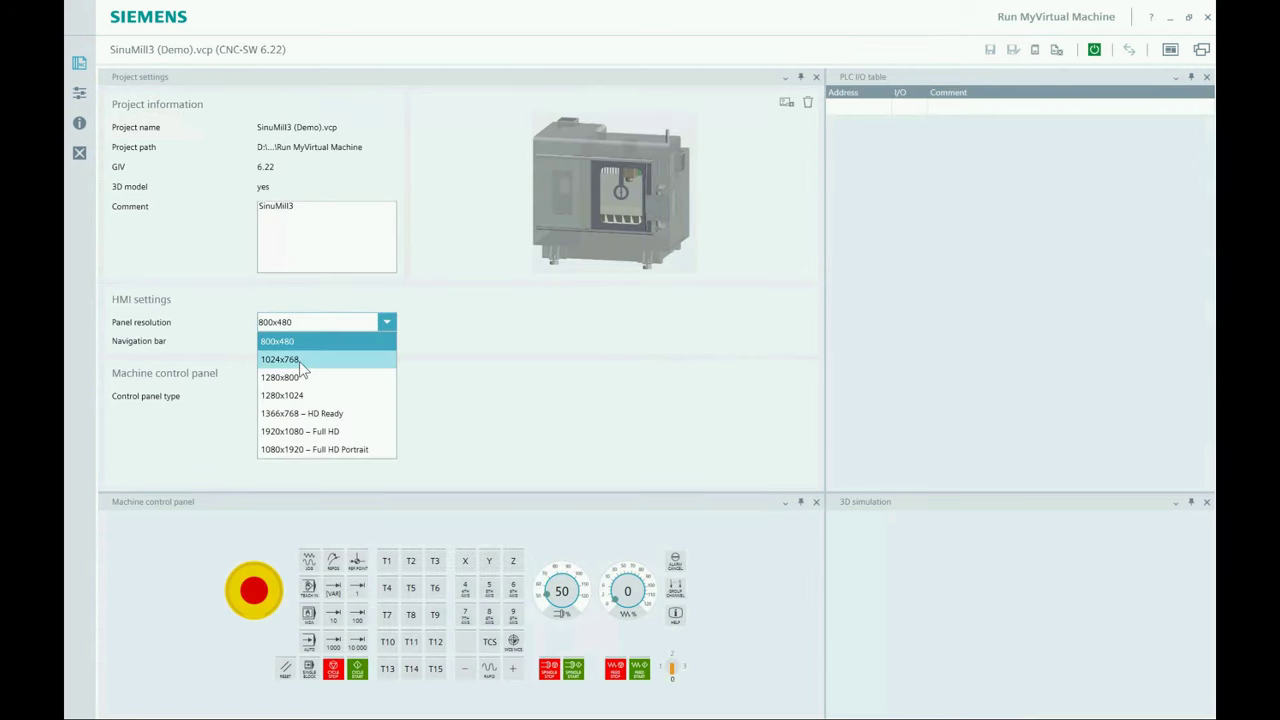
click(299, 361)
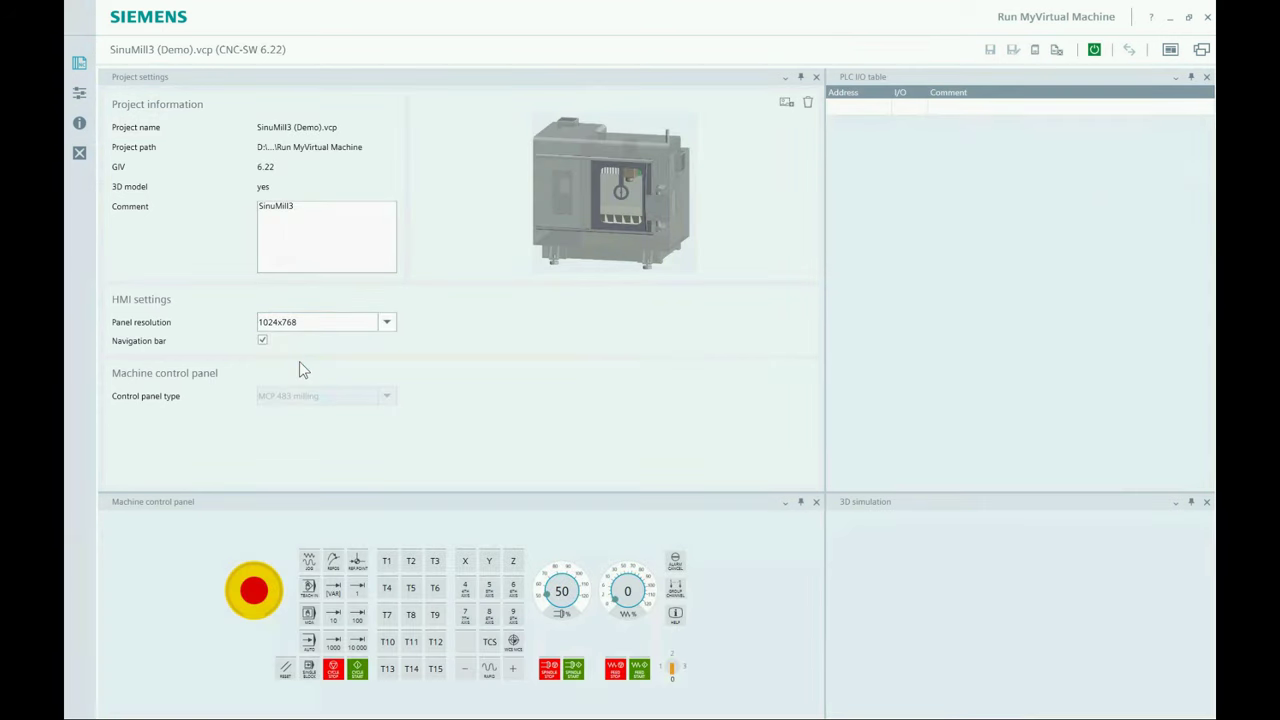
click(1095, 52)
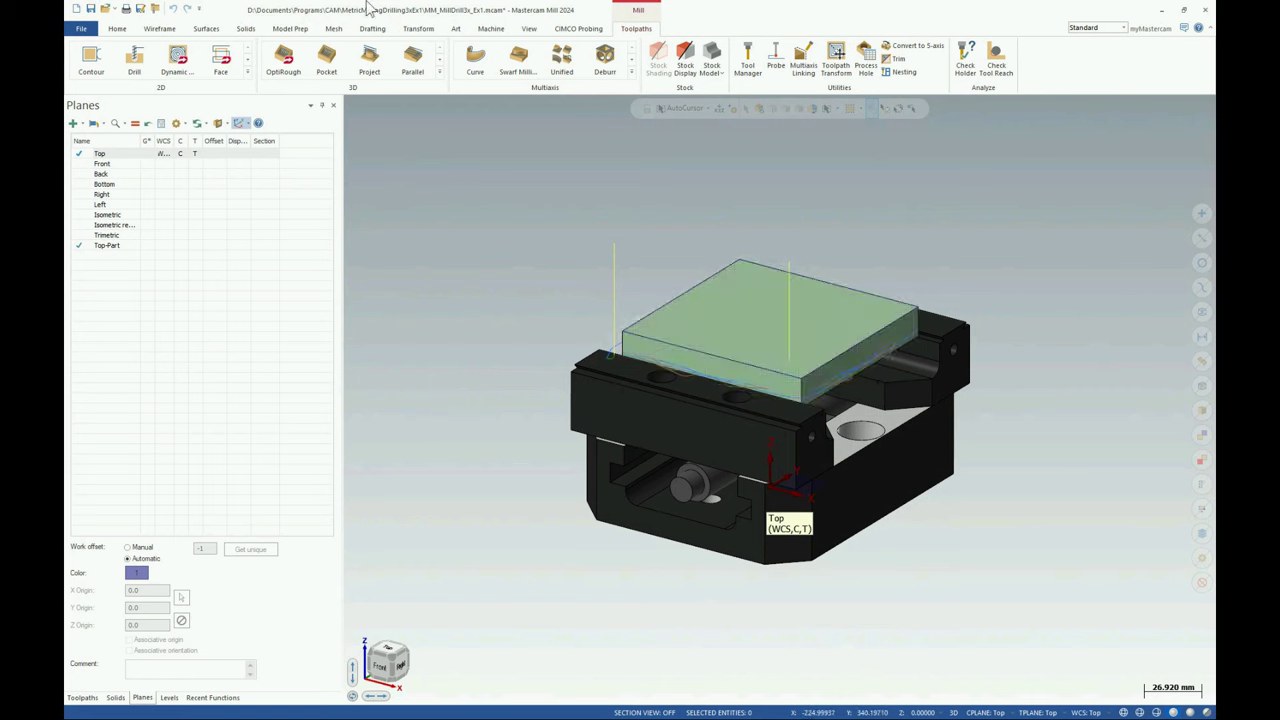
Switch to Mastercam and measure the distance from the stock's lower edge to the base of the vise with Analyze Distance.
click(118, 29)
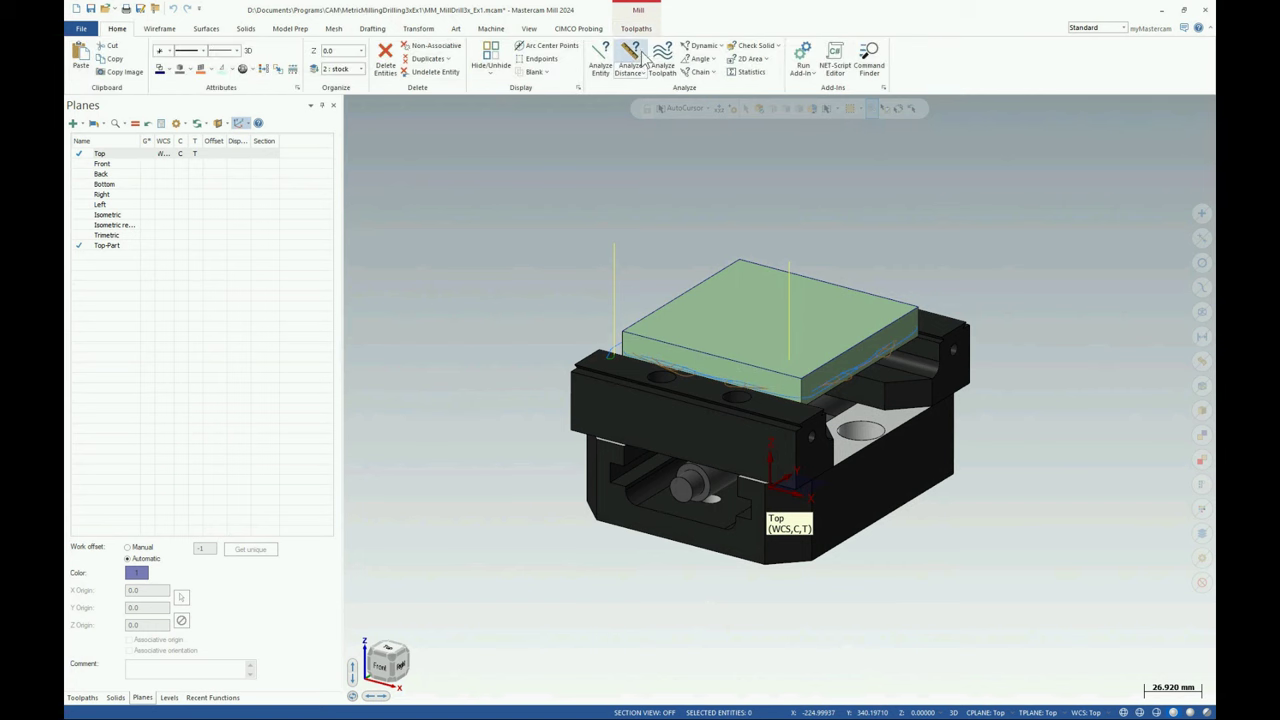
click(630, 60)
click(854, 350)
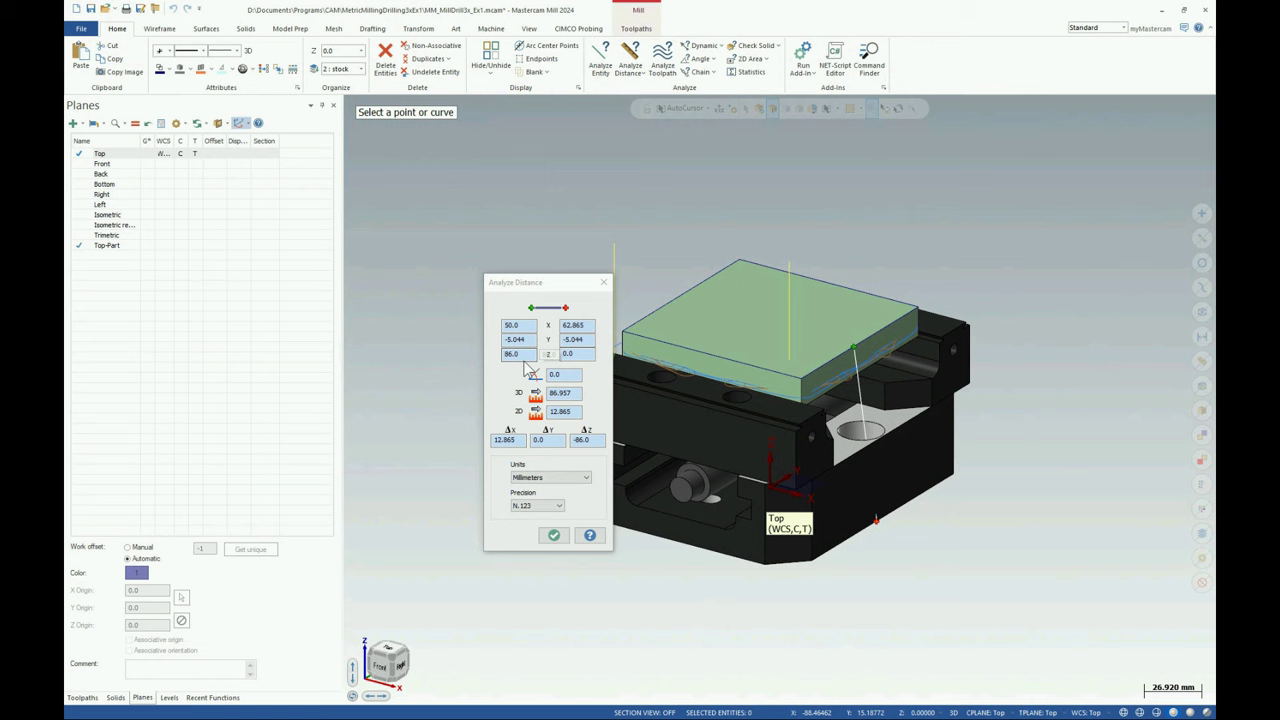
click(521, 355)
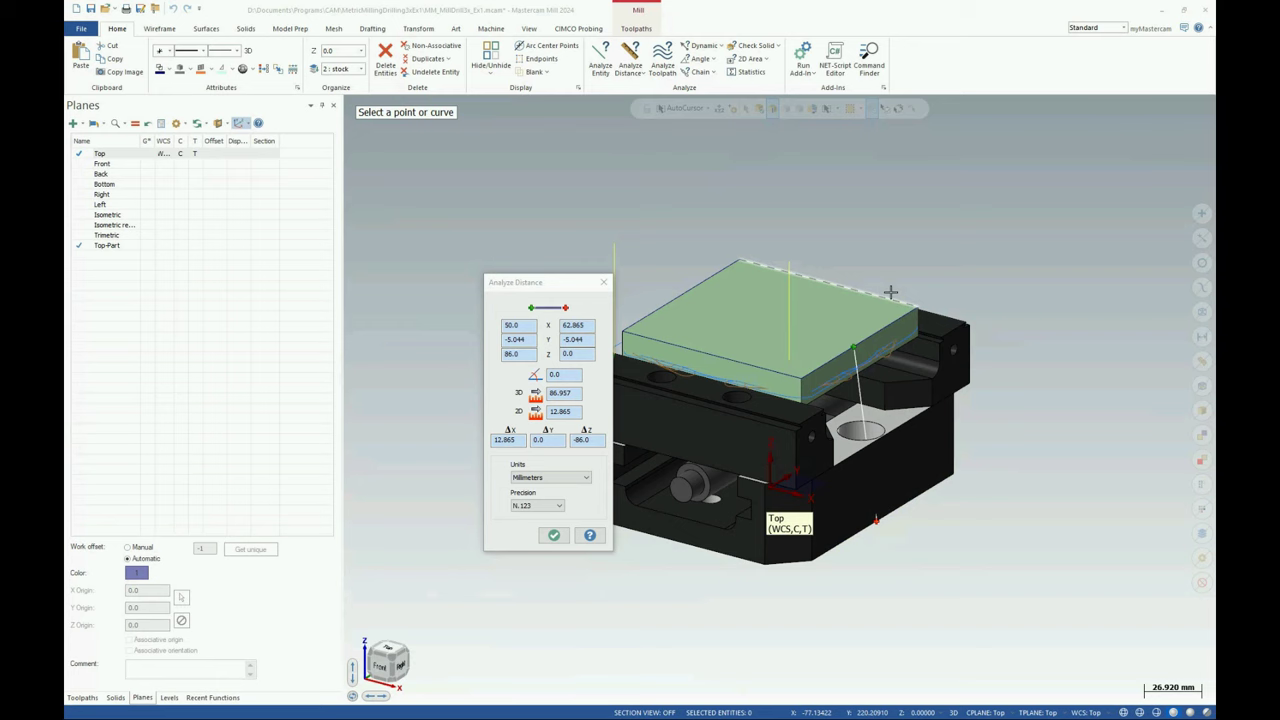
click(552, 535)
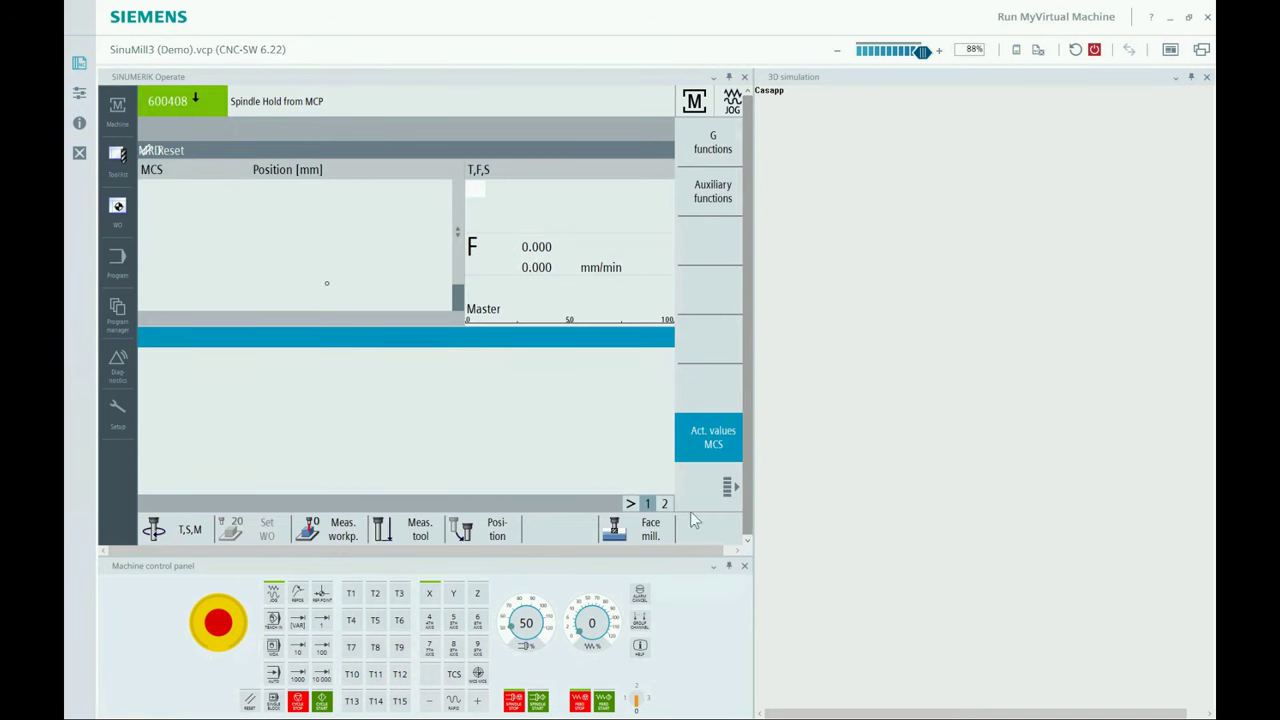
Return to Run MyVirtual Machine, set the spindle override to 100% and the feed override to 90%, and enable spindle and feed.
drag(517, 635, 606, 620)
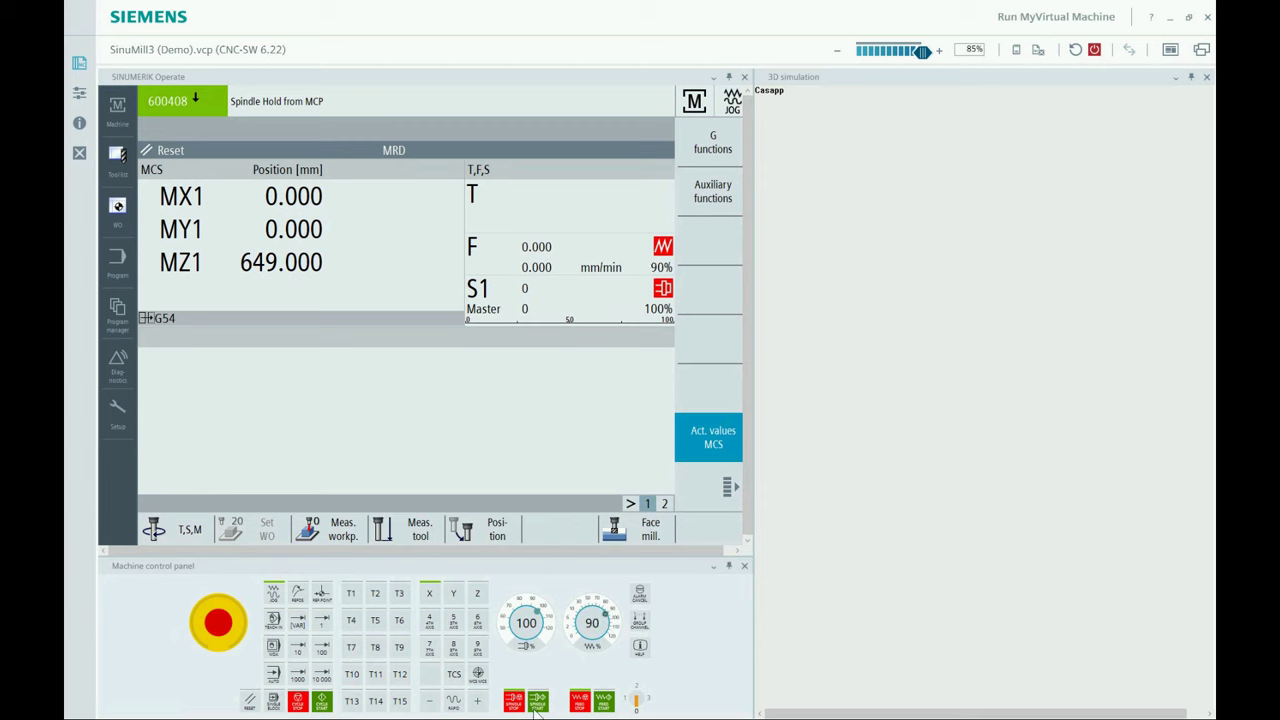
click(538, 700)
click(610, 702)
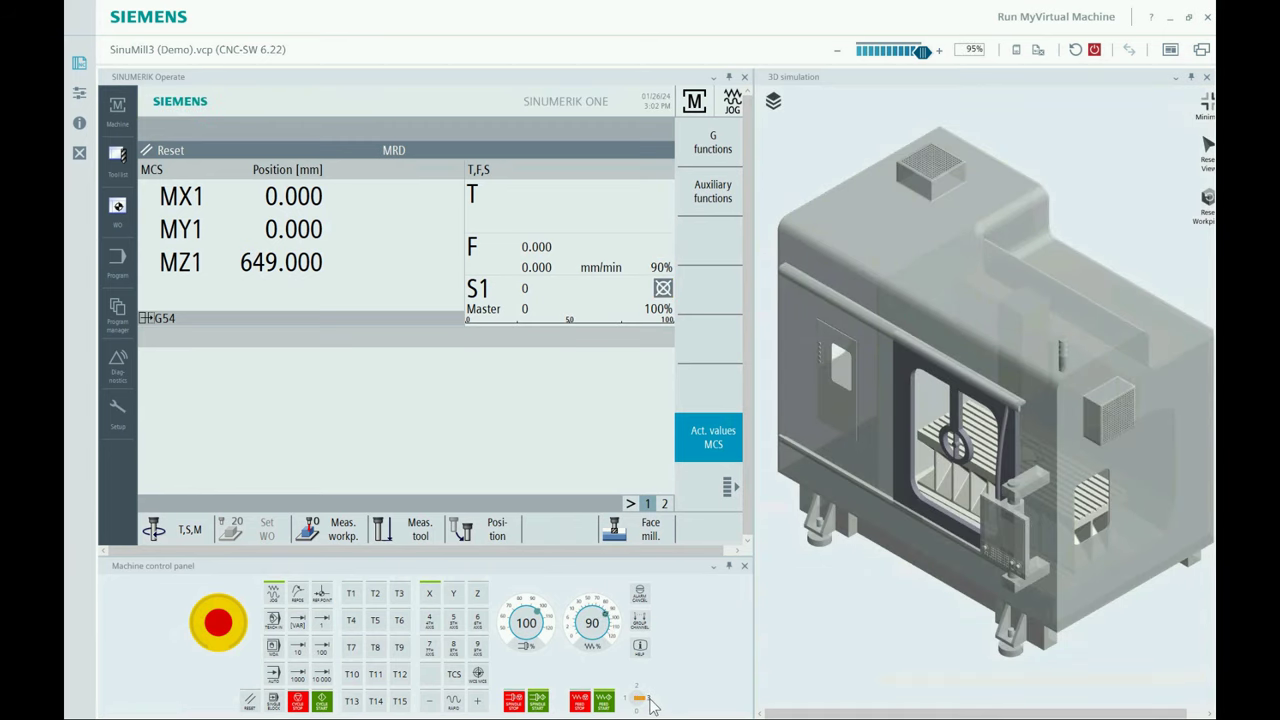
Hide the active work offset and the machine housing in the 3D simulation, and restore its minimized view with the full controls.
scroll(1010, 485, up, 5)
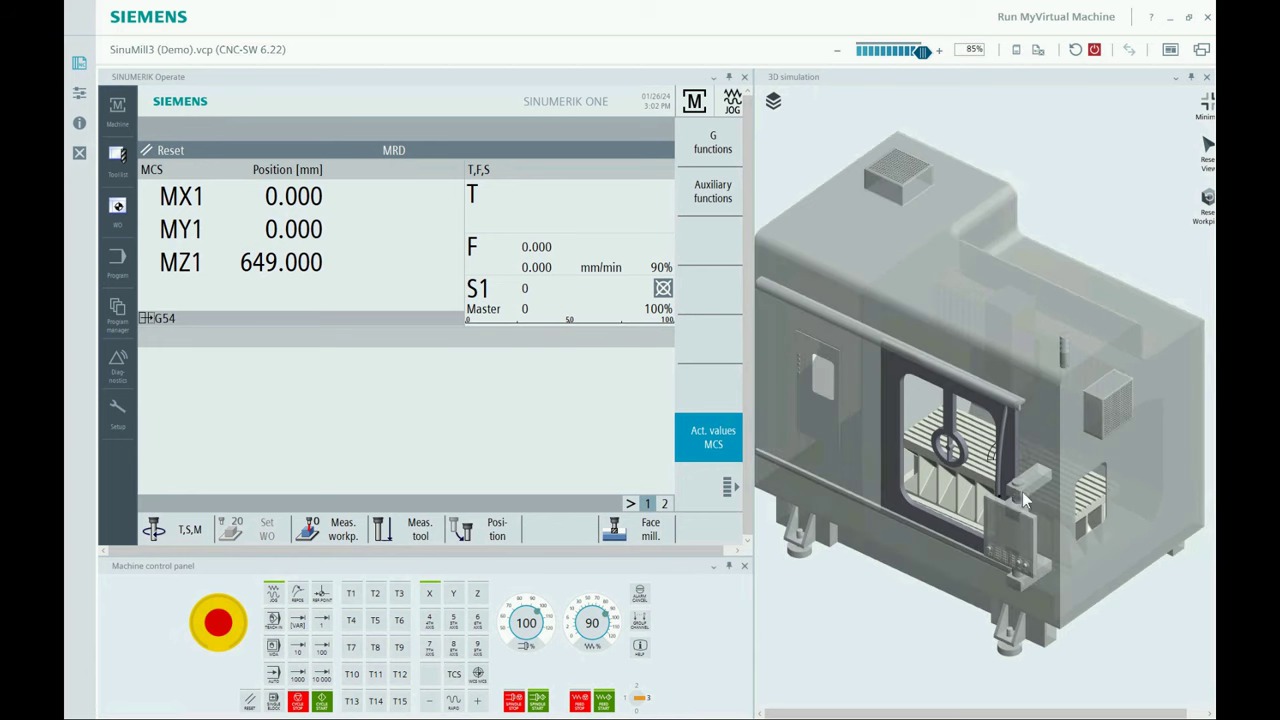
middle_drag(1012, 484, 1115, 405)
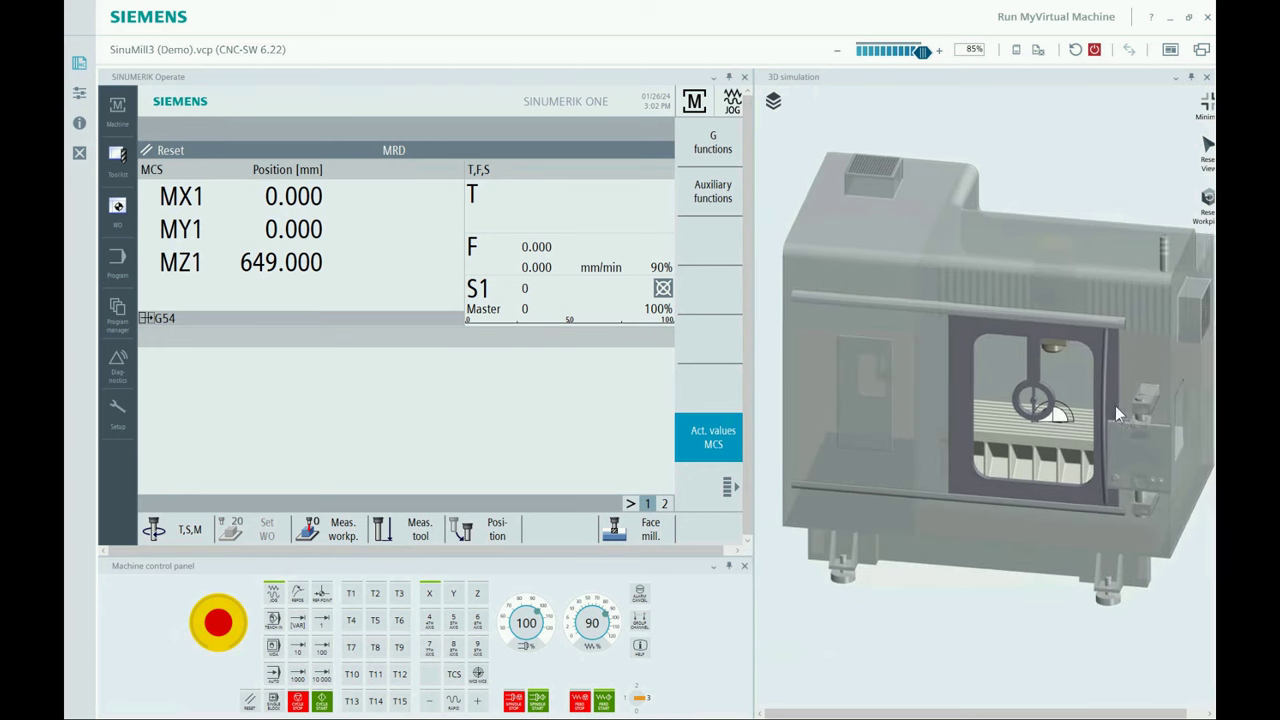
click(770, 106)
click(856, 130)
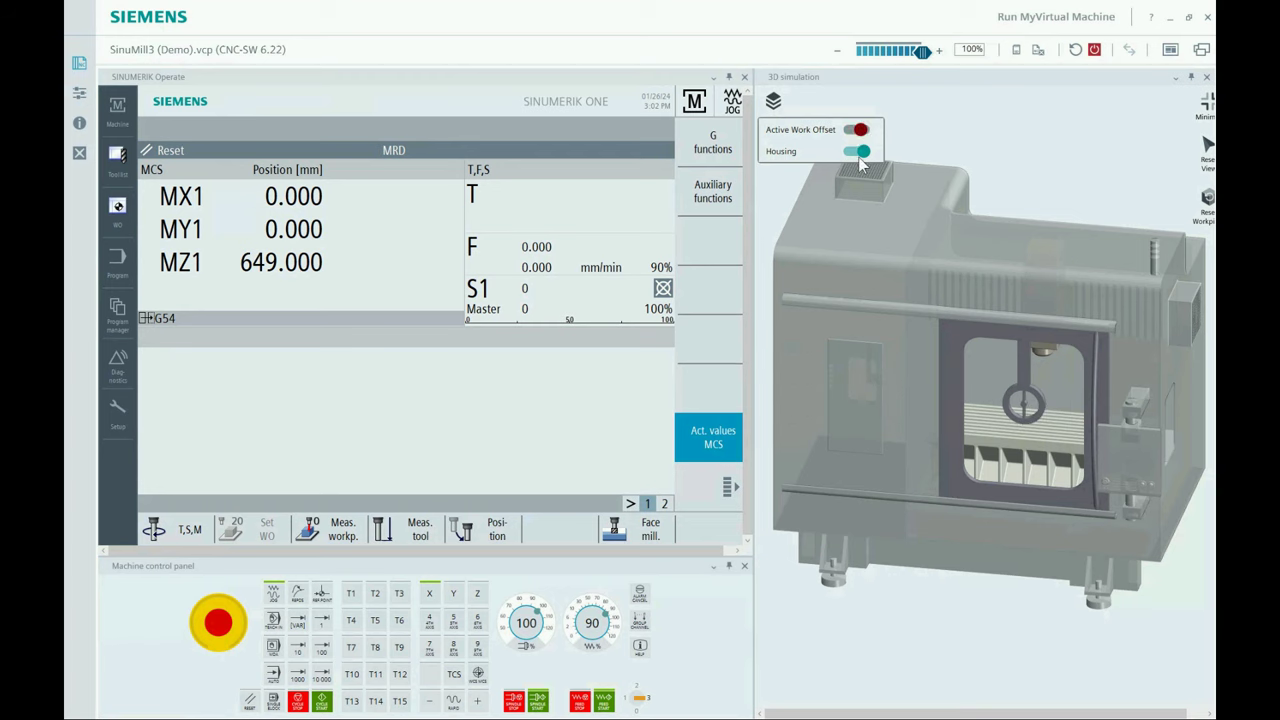
click(855, 152)
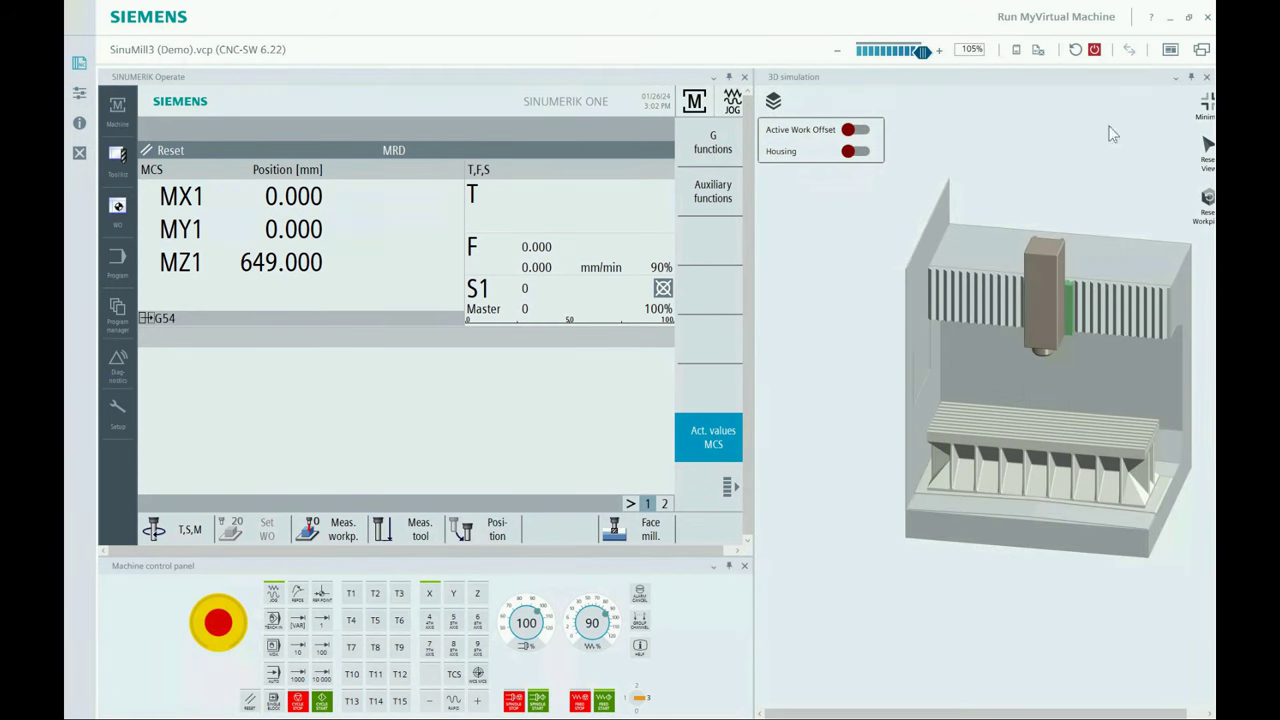
click(1052, 261)
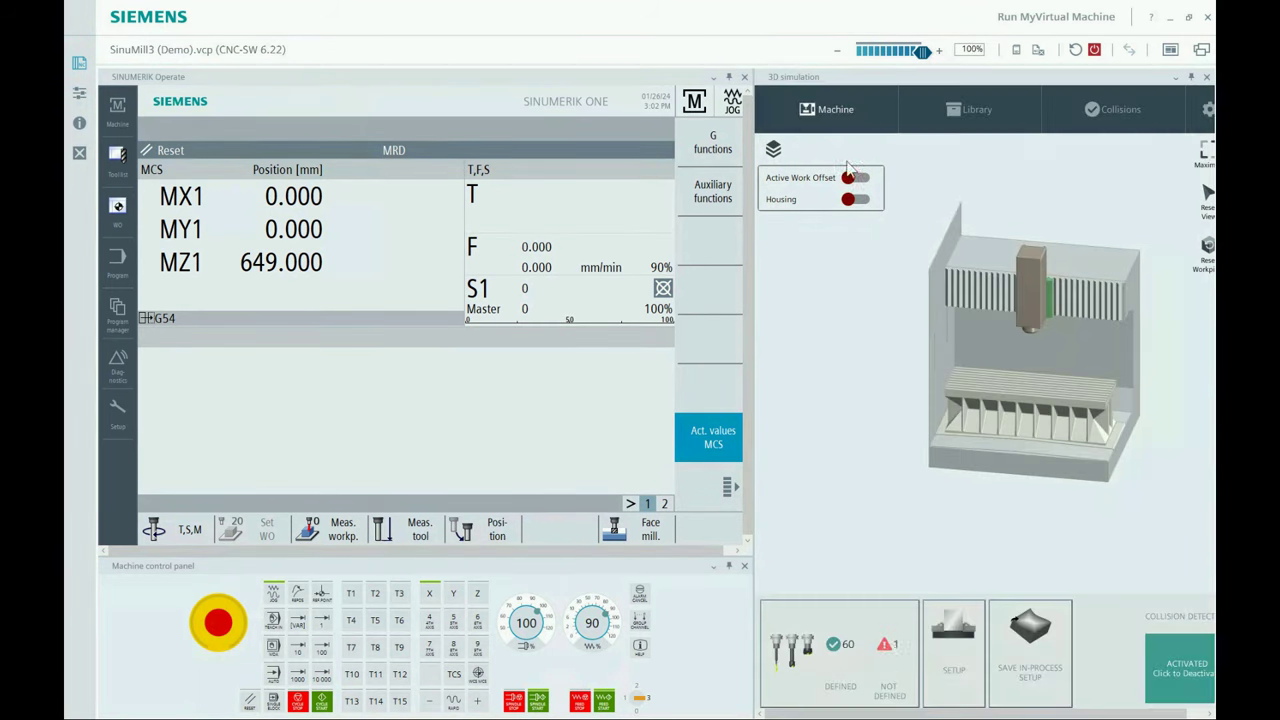
Look through the 3D library's angle heads, setups, clamping devices and blanks.
click(975, 114)
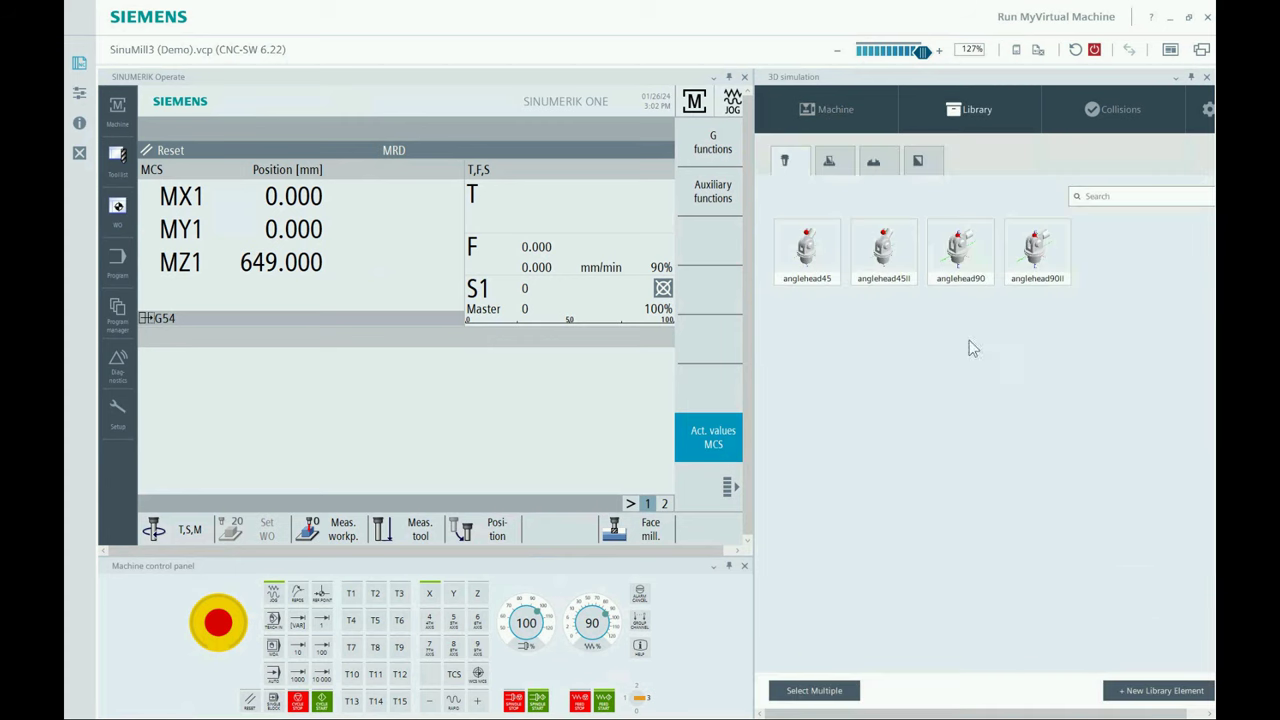
click(831, 164)
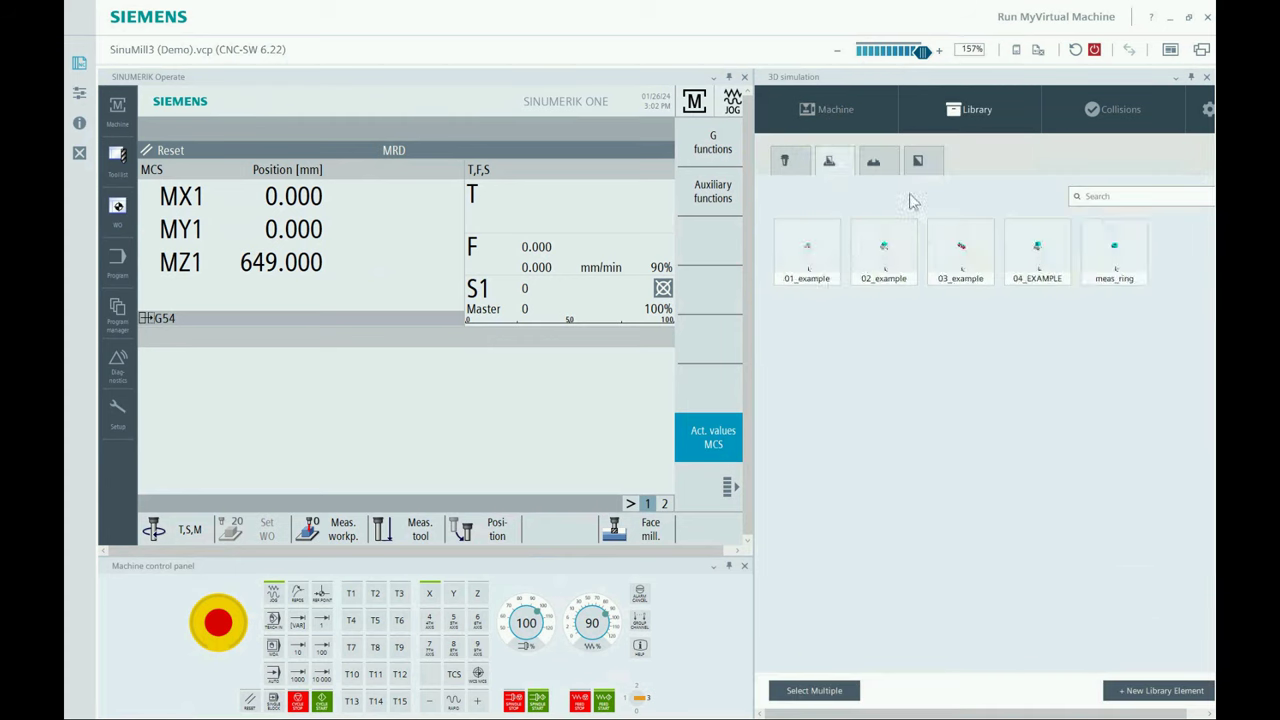
click(874, 162)
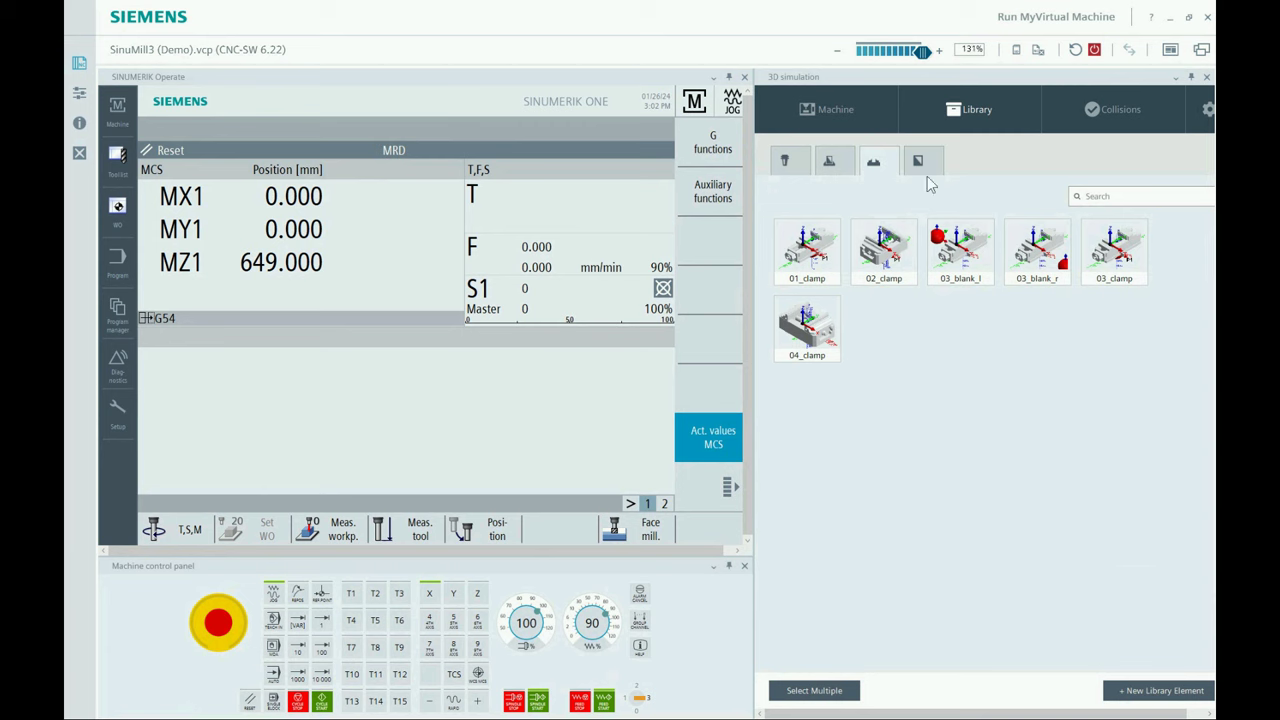
click(914, 165)
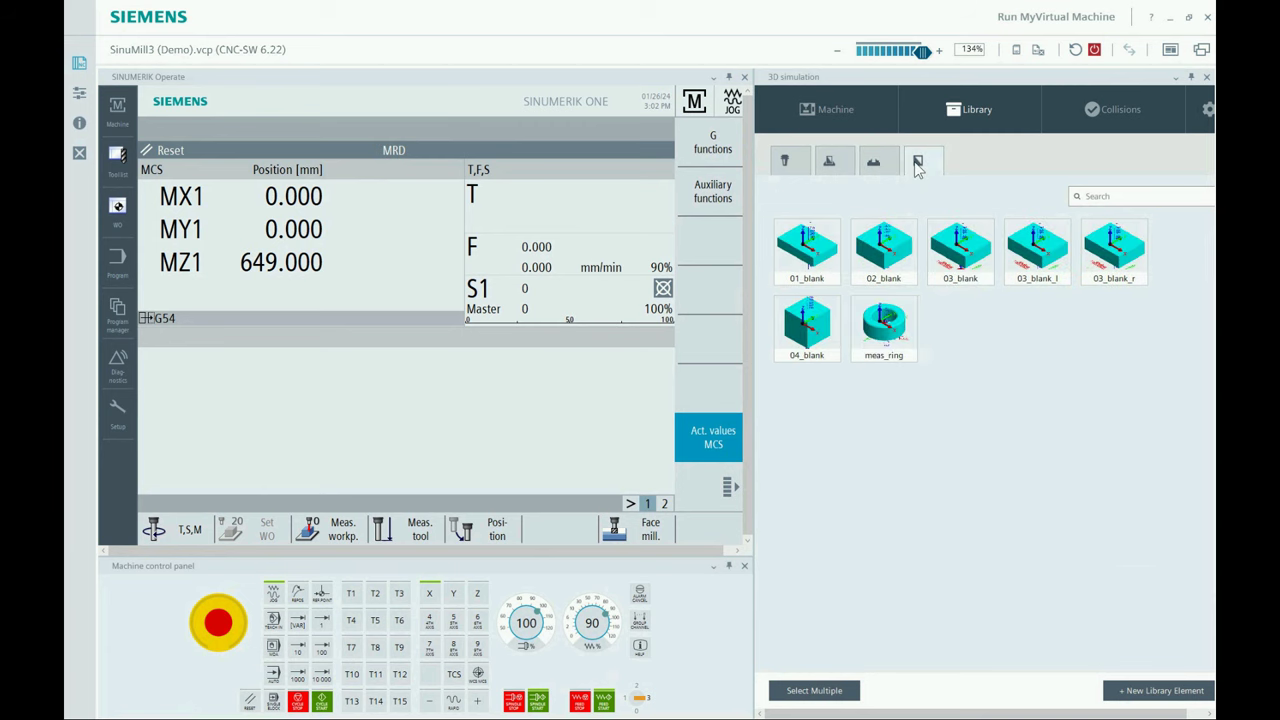
click(790, 161)
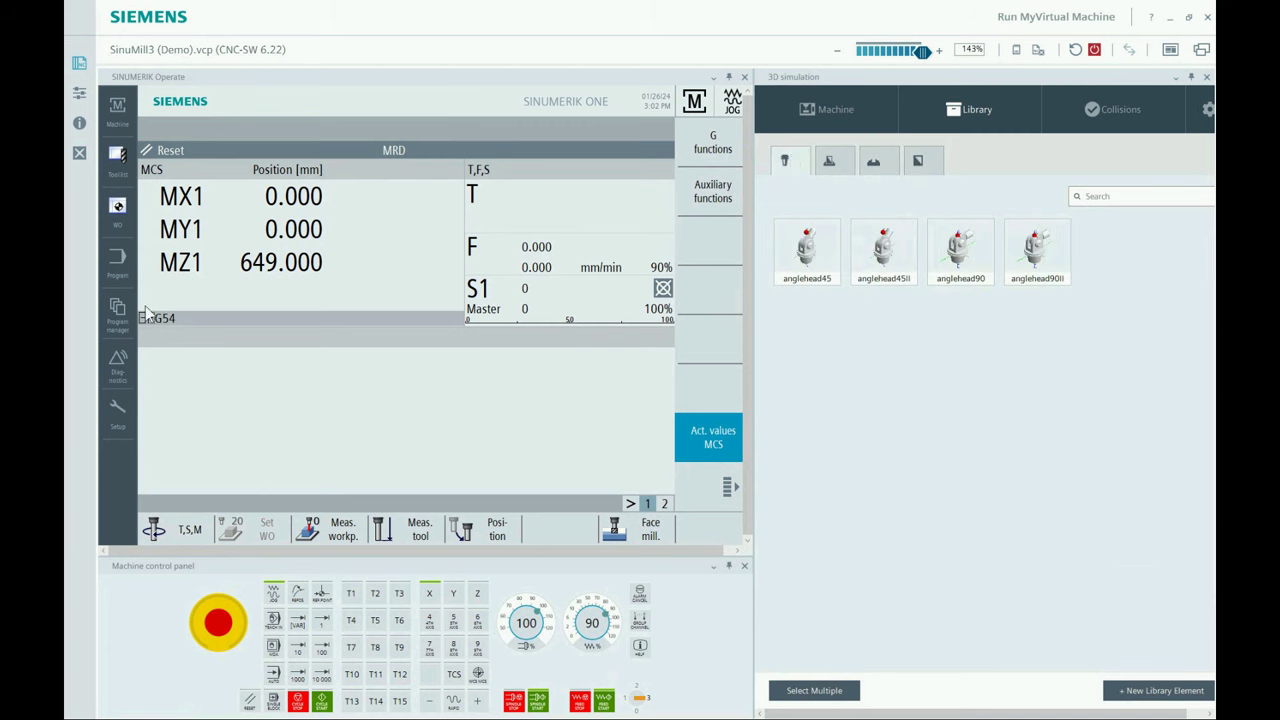
Check the Part programs directory and inspect the tool list down to magazine locations 22 and 23.
click(119, 310)
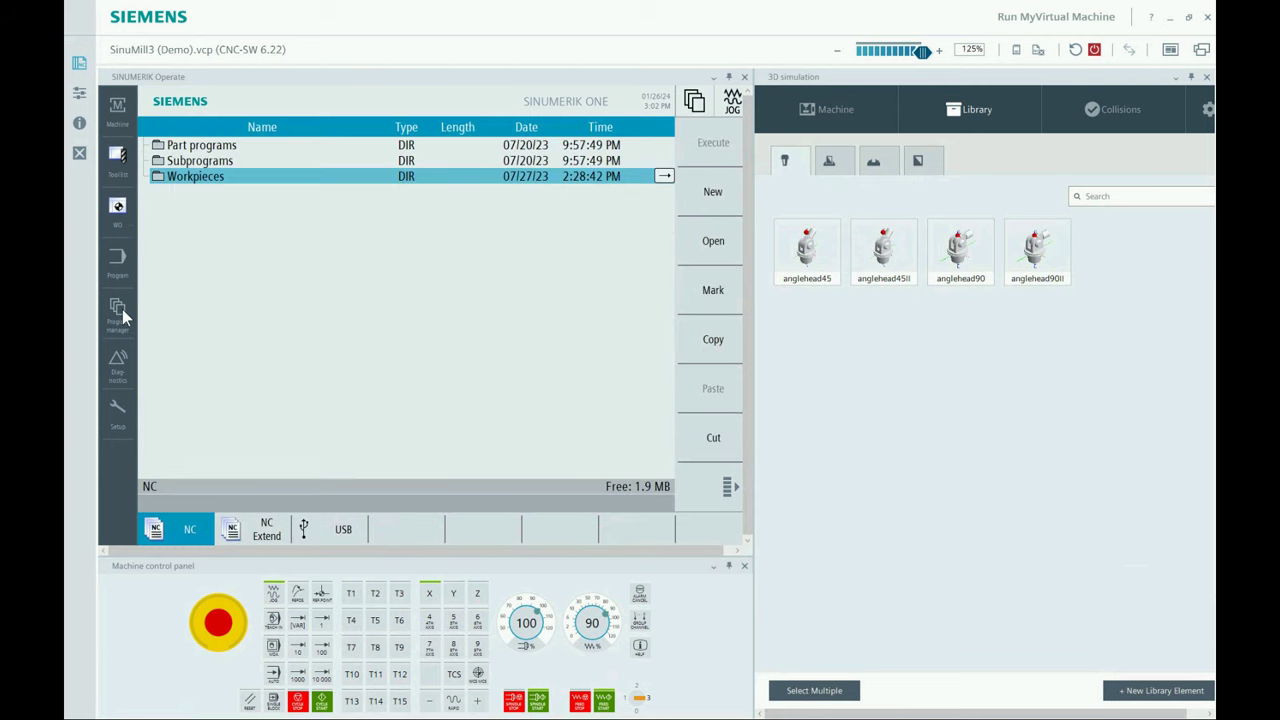
click(184, 147)
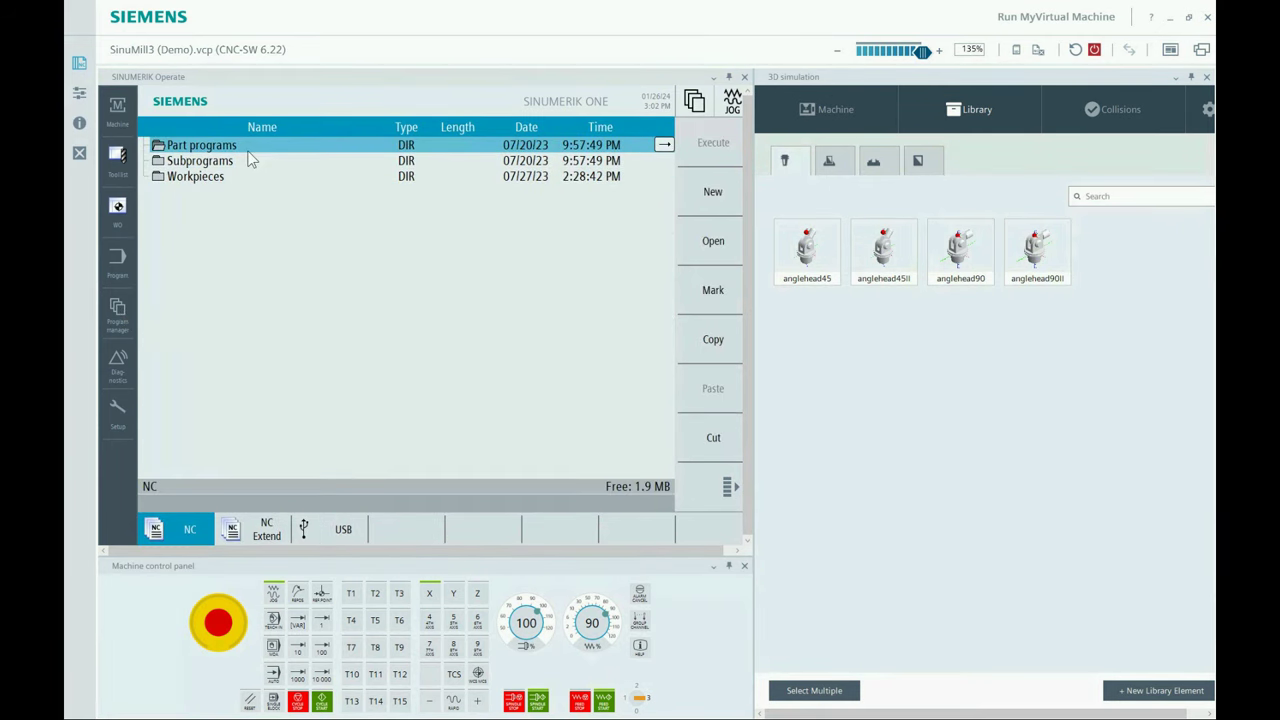
click(118, 165)
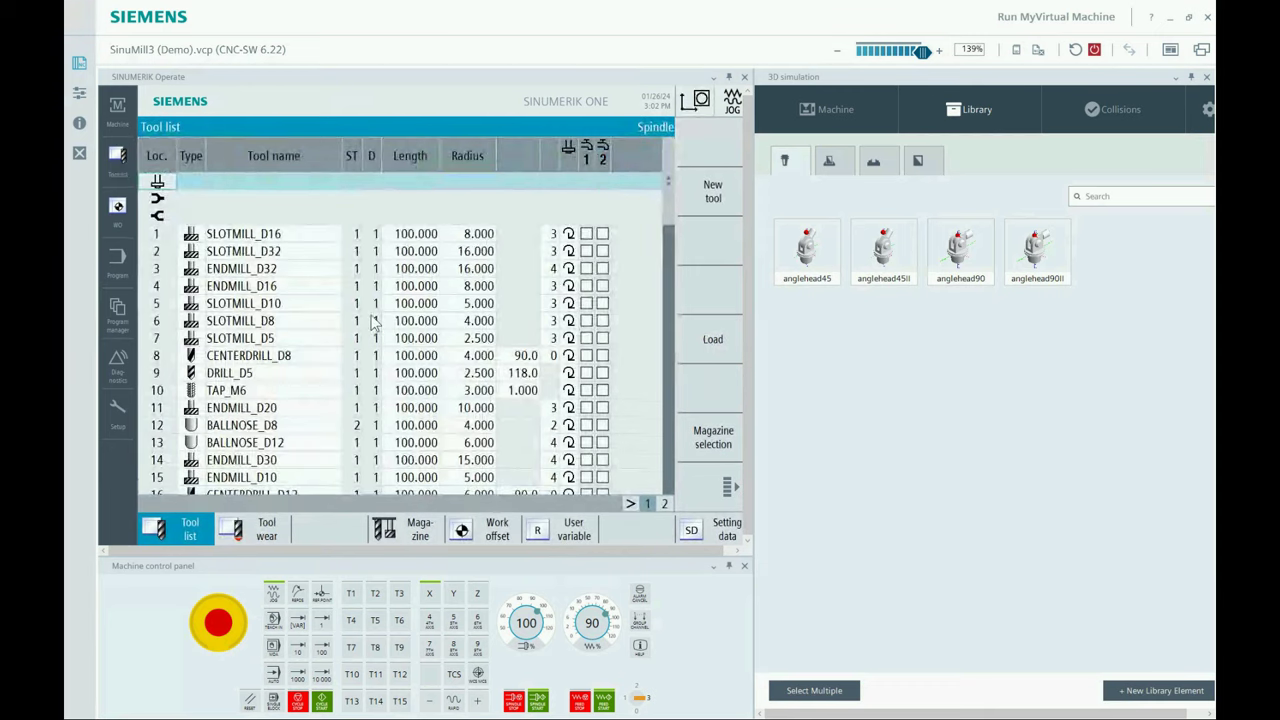
scroll(372, 320, down, 5)
click(245, 455)
click(256, 475)
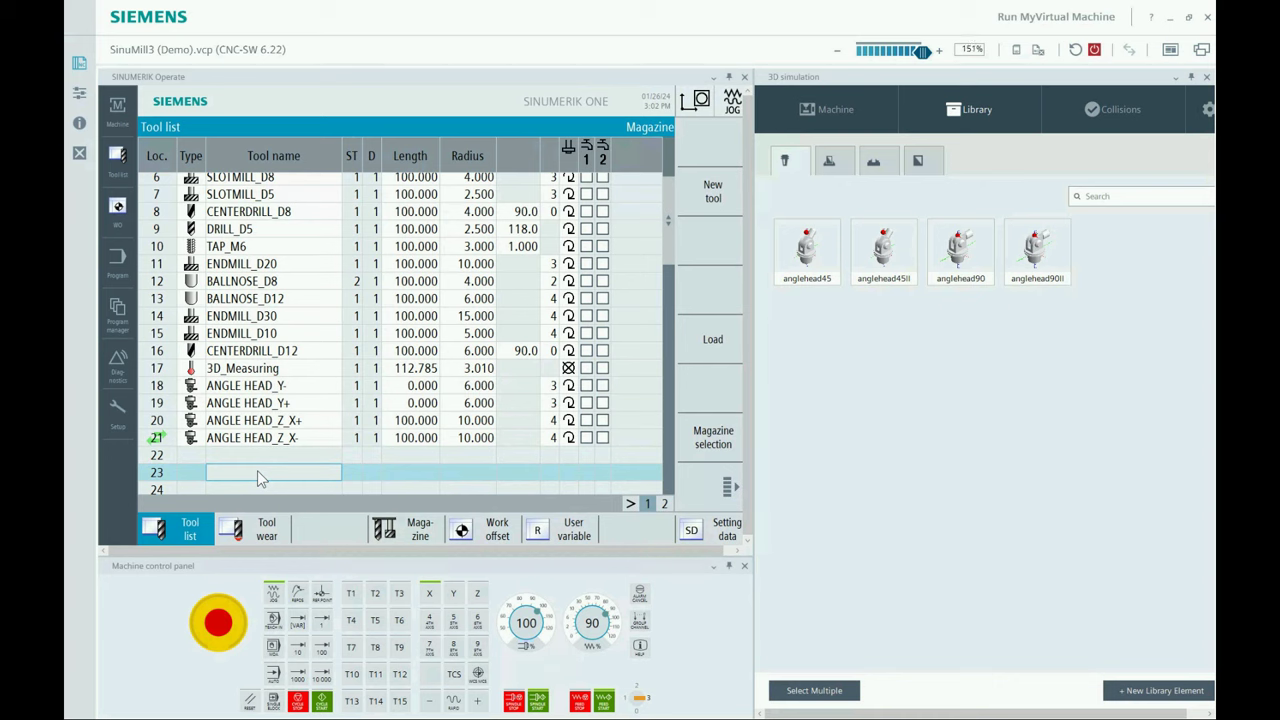
Import the 3D simulation archive 3d.zip from the USB disk's RMVM Demo Webinar folder, replacing the library, settings, tool data and machine model.
click(1208, 114)
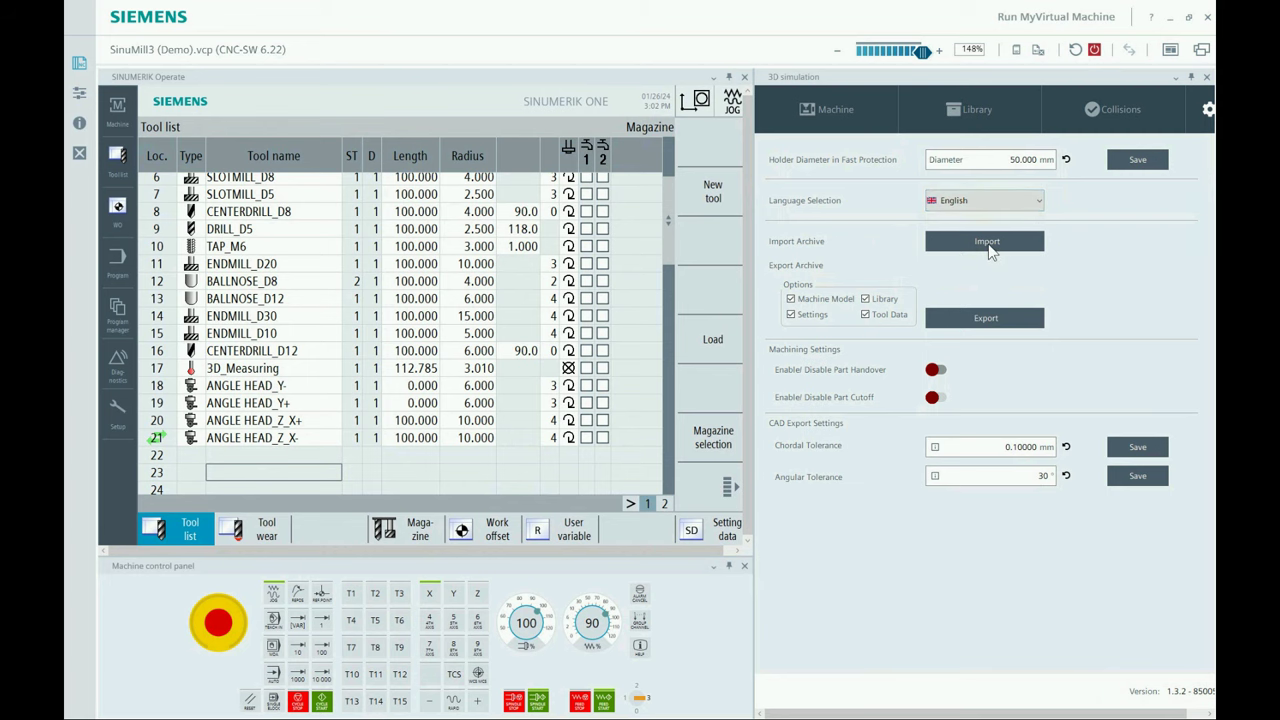
click(988, 242)
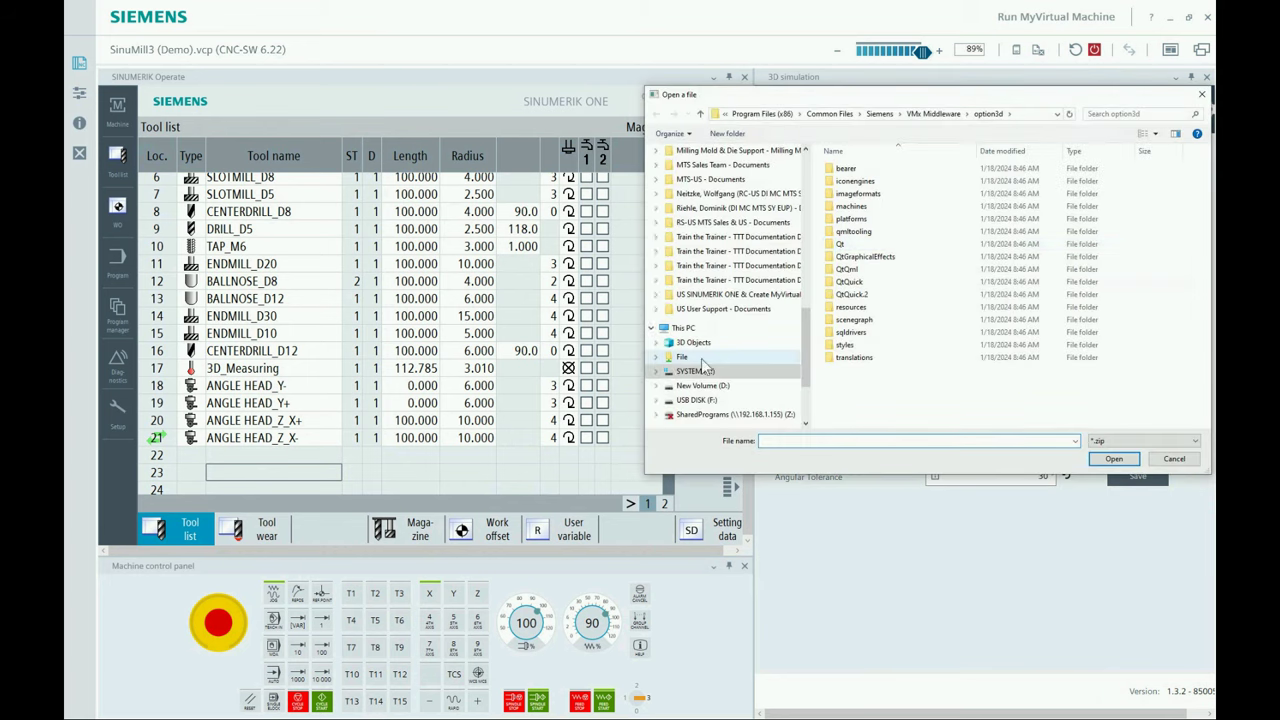
click(711, 347)
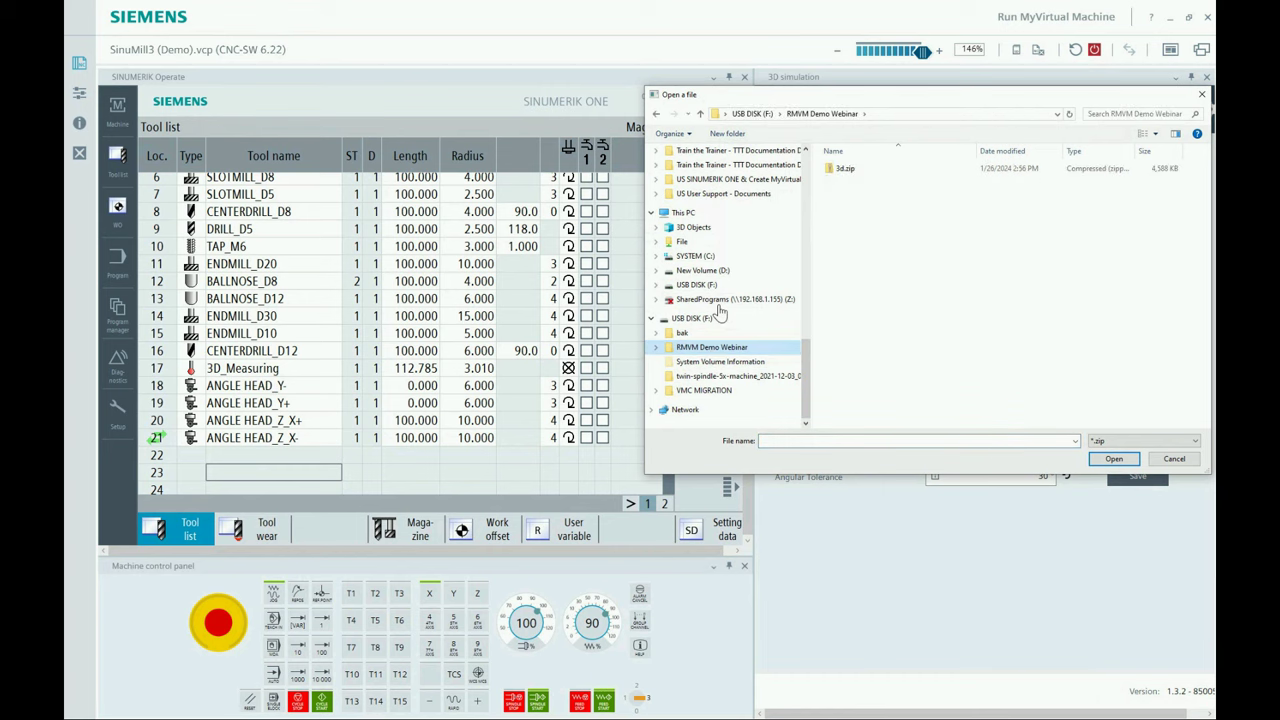
click(845, 169)
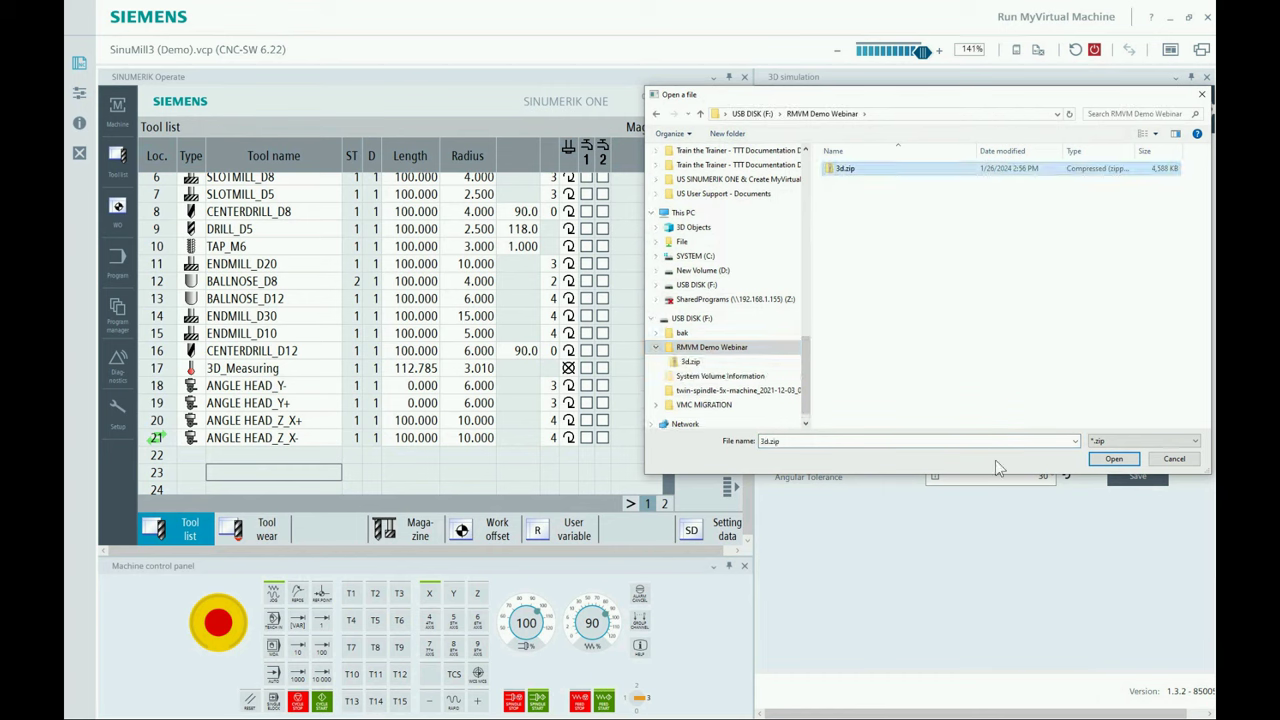
click(1112, 458)
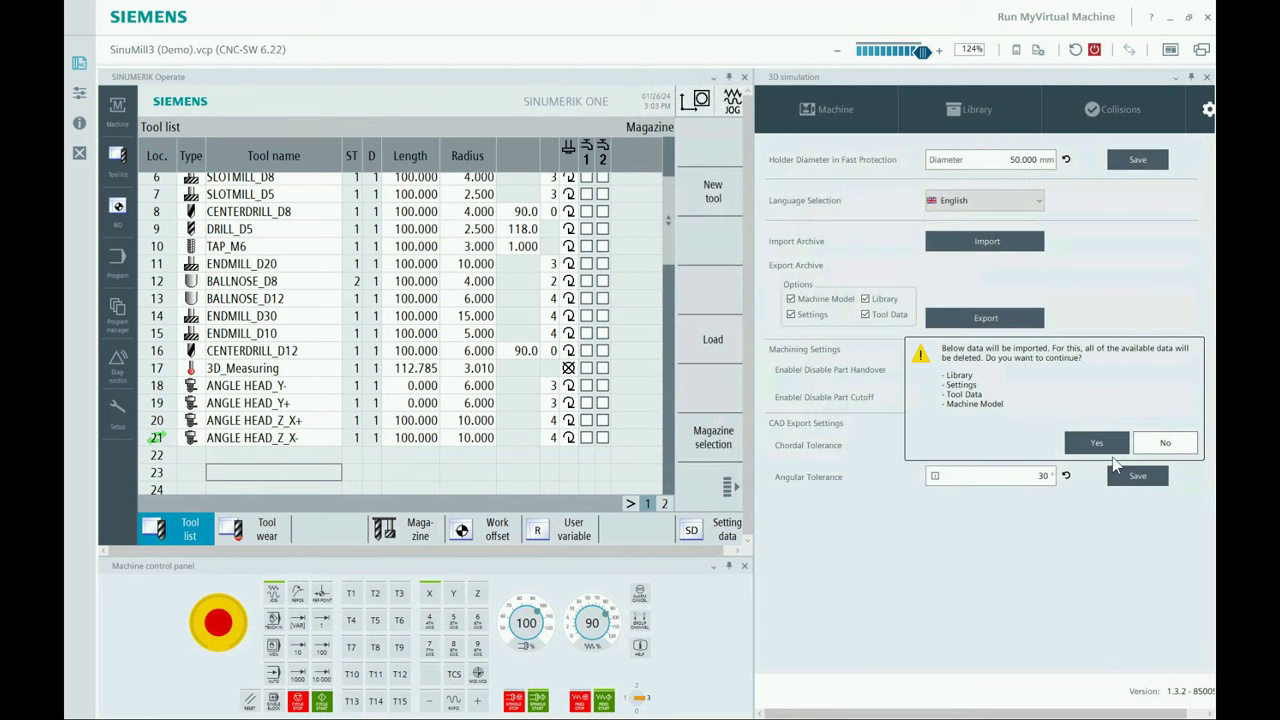
click(1096, 442)
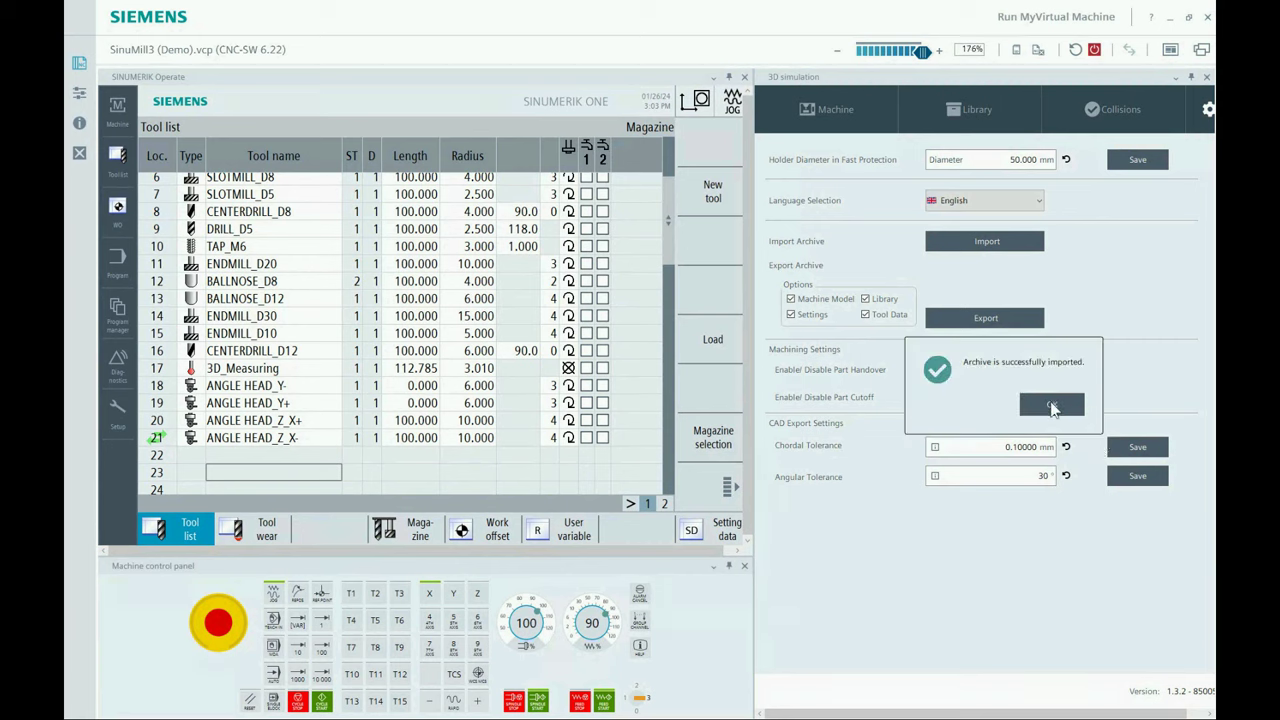
click(1052, 407)
Inspect the machine view and the library's setups after the archive import.
click(828, 109)
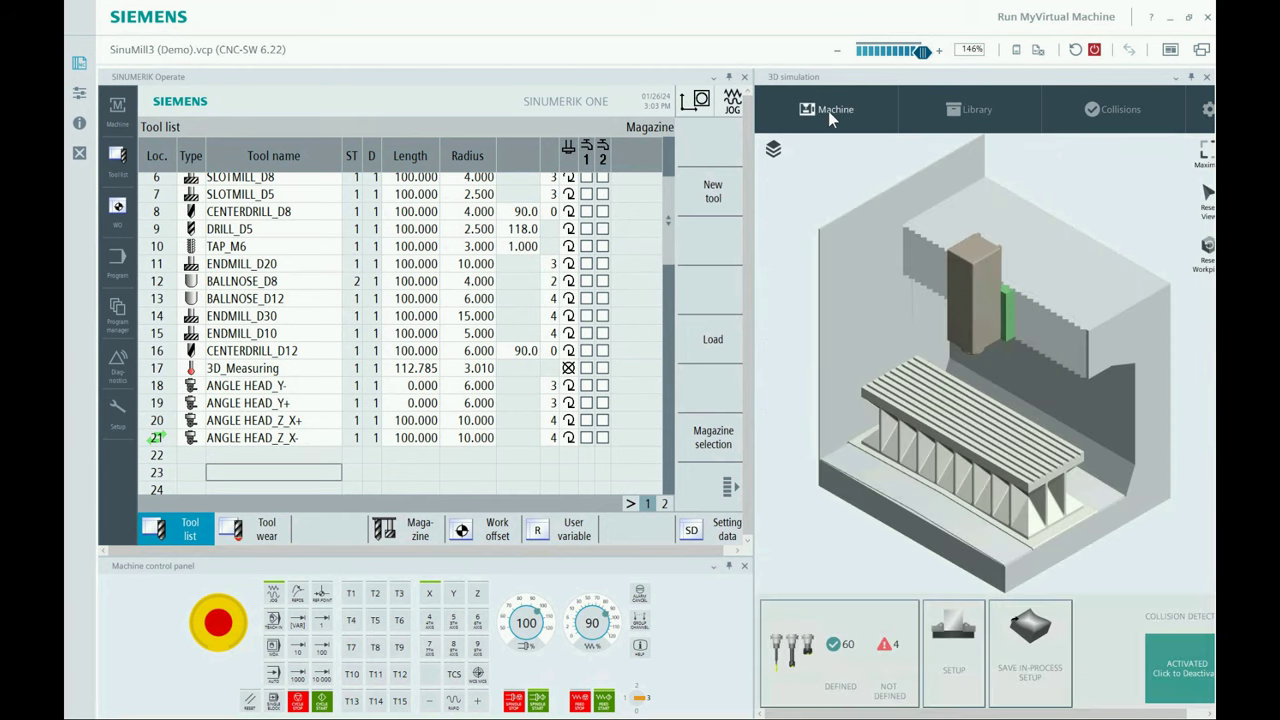
click(976, 109)
click(832, 161)
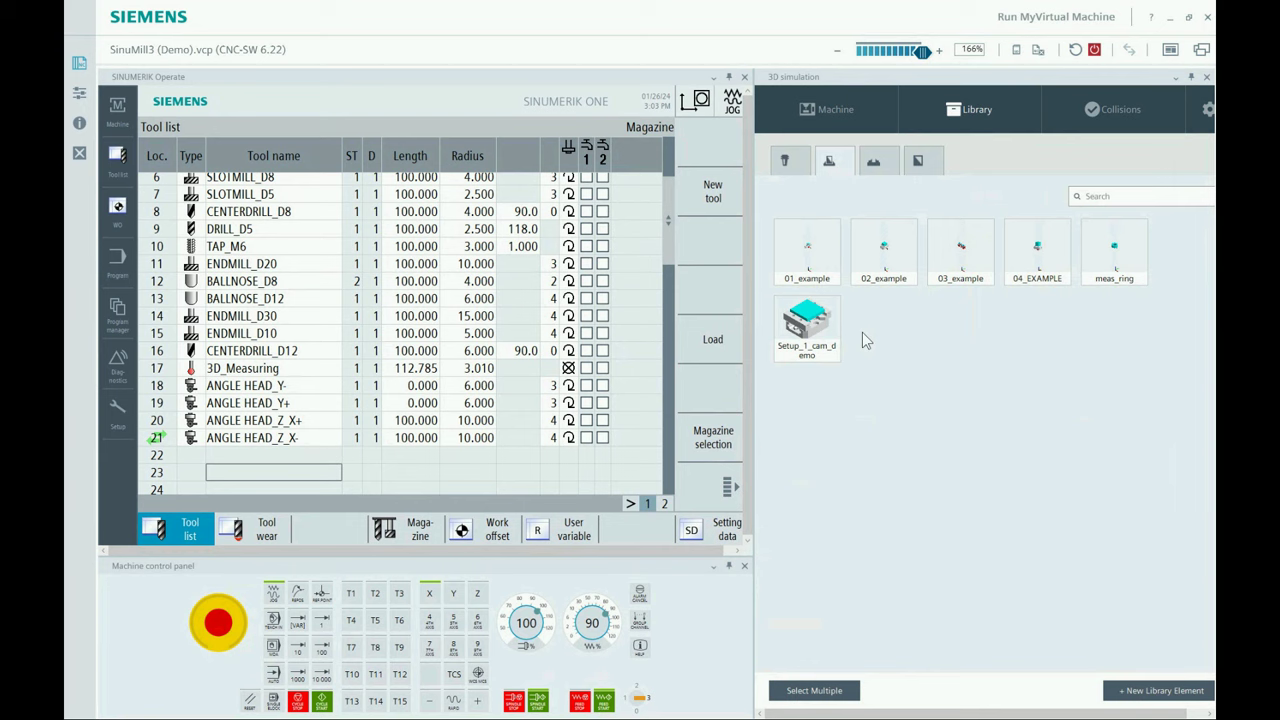
Activate the library setup Setup_1_cam_demo on the machine table and return to the main machine view.
click(833, 106)
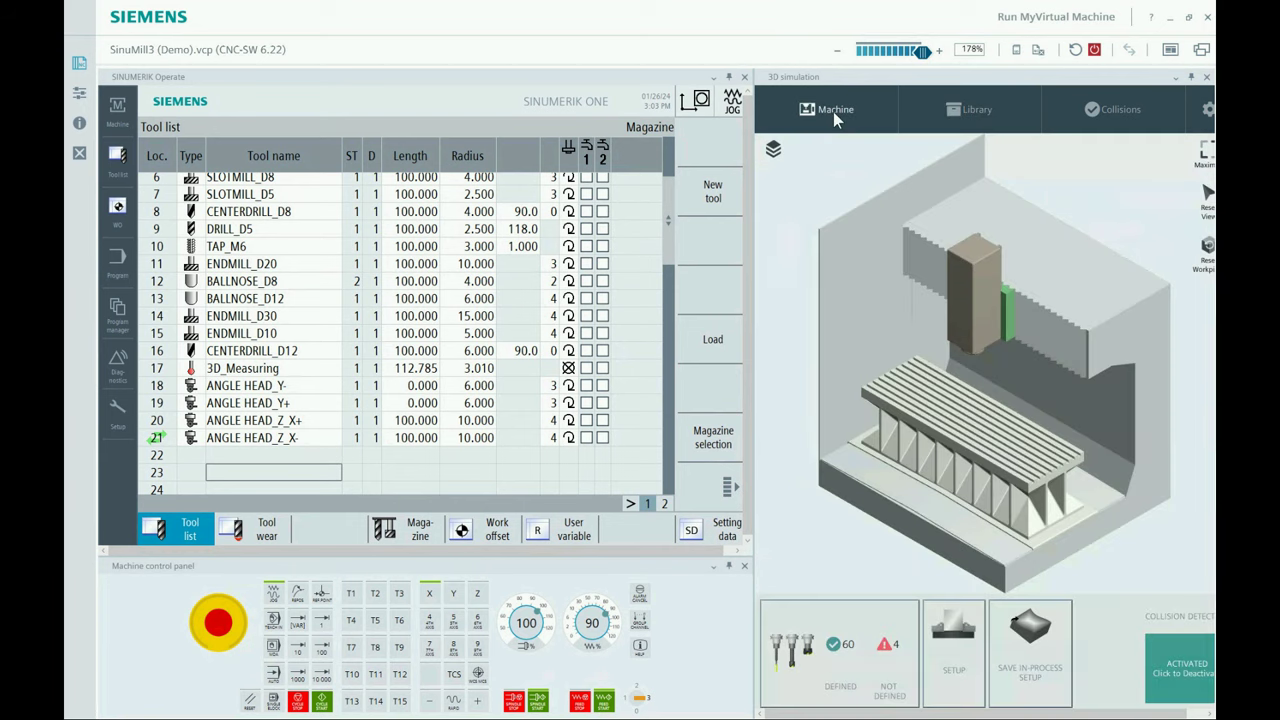
click(988, 654)
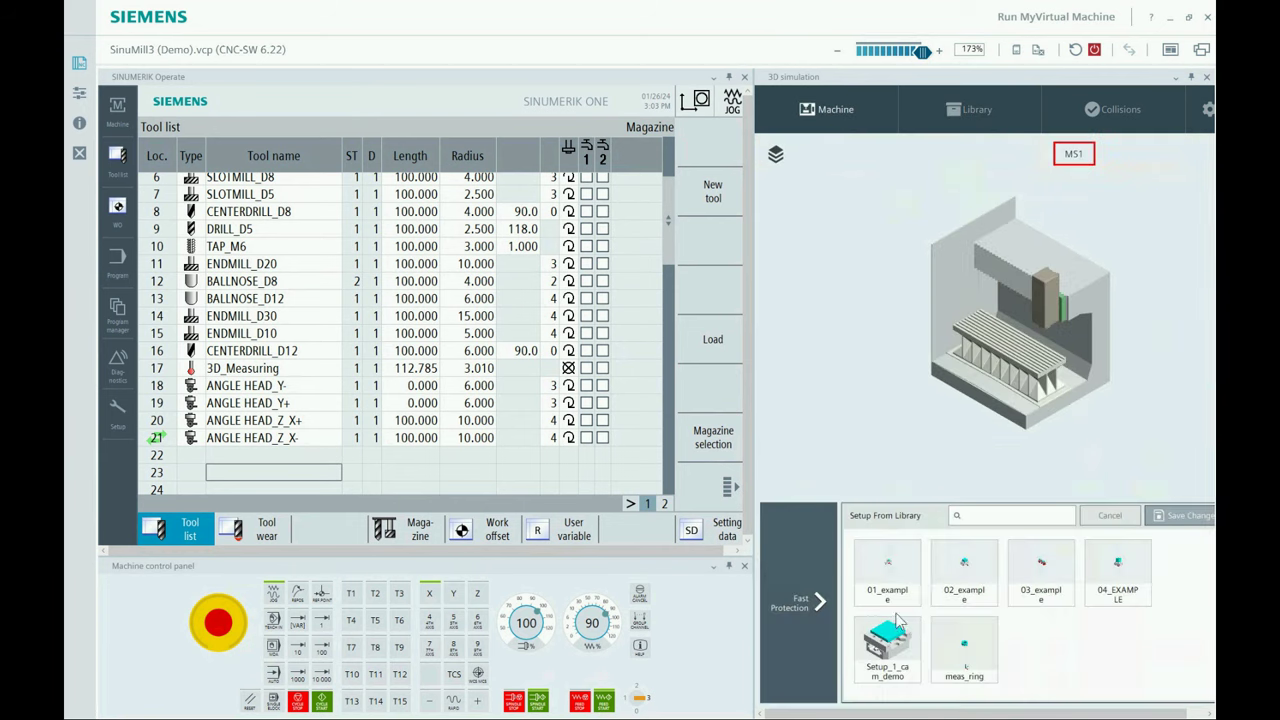
click(888, 645)
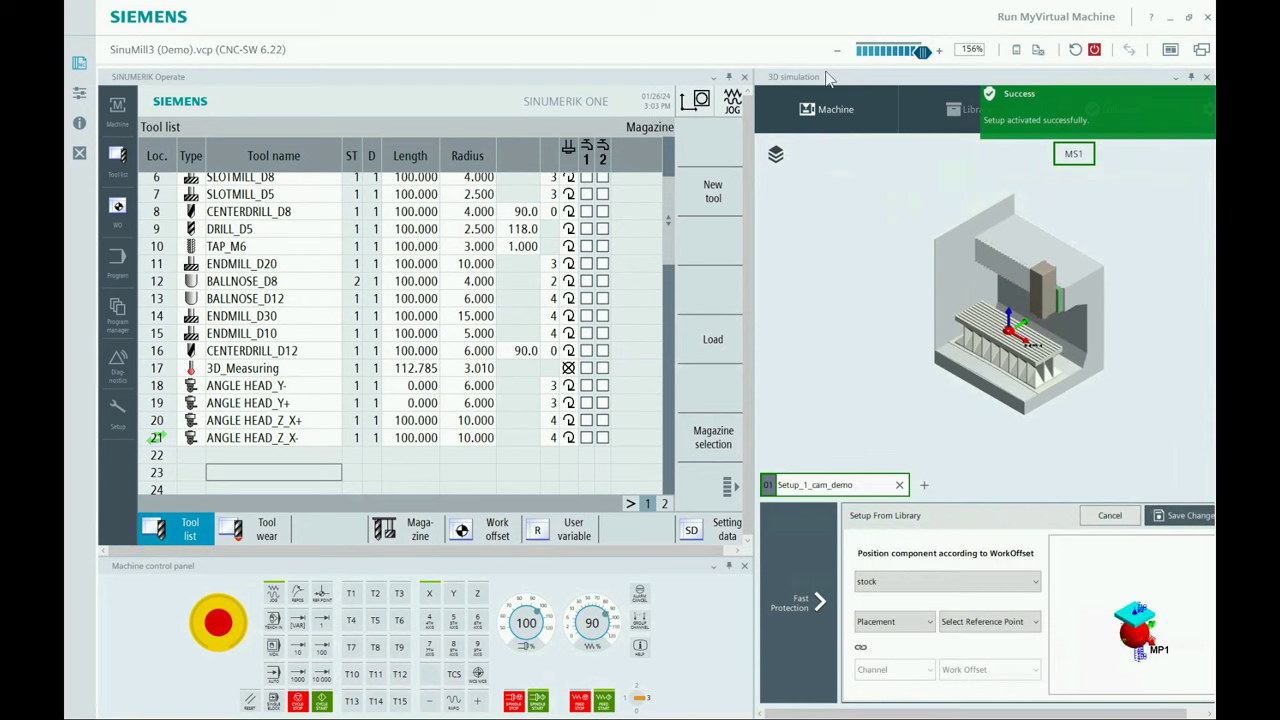
click(821, 112)
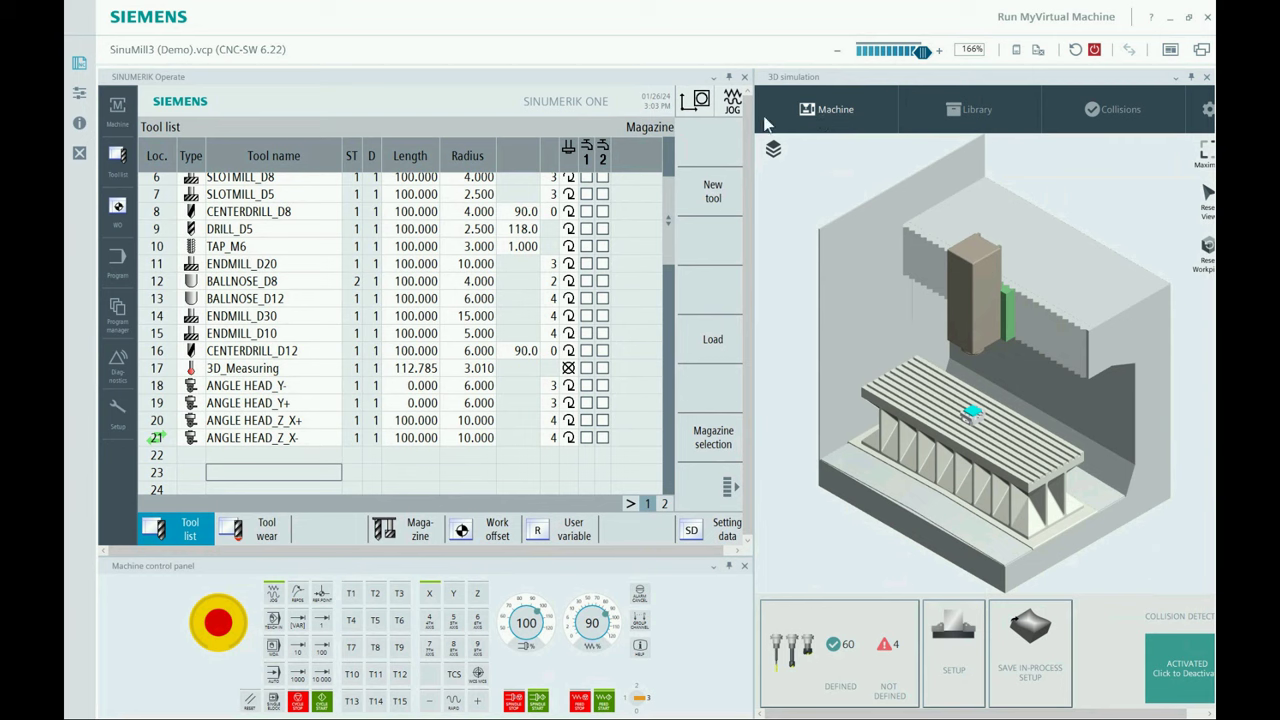
Select part_prog.arc in the USB disk's RMVM Demo Webinar folder and open the program manager's archive functions.
click(117, 312)
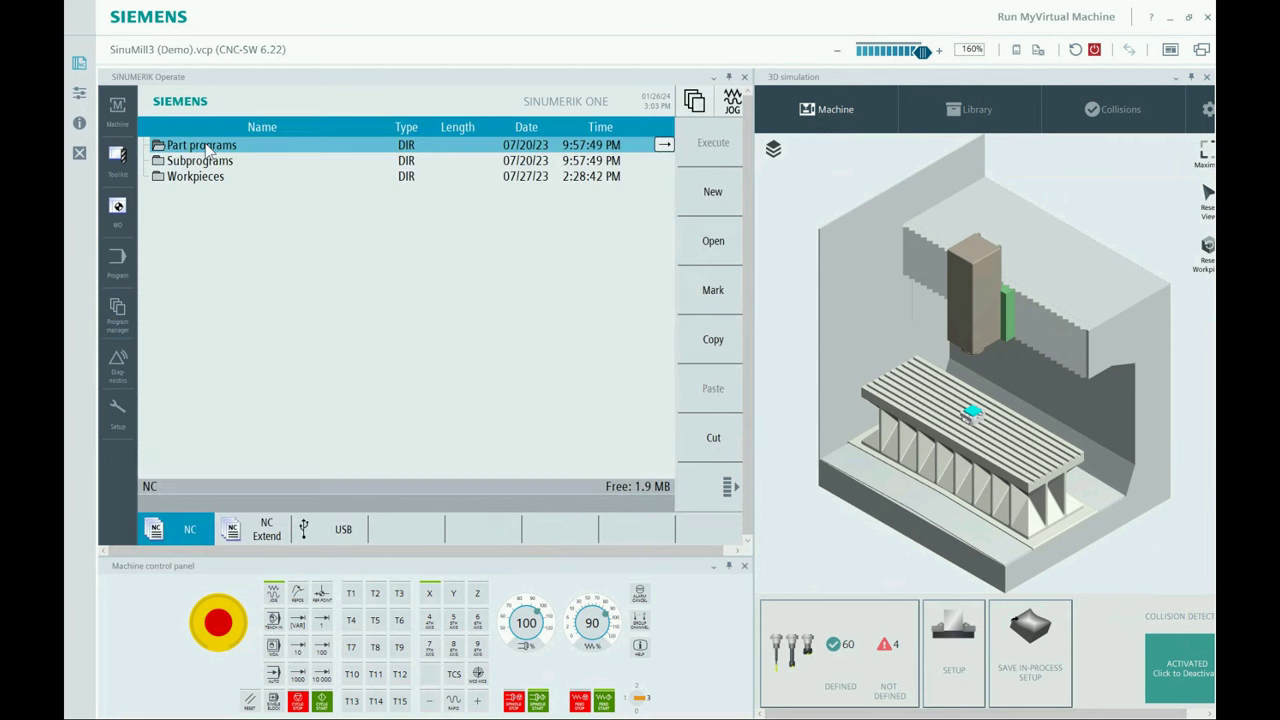
click(338, 533)
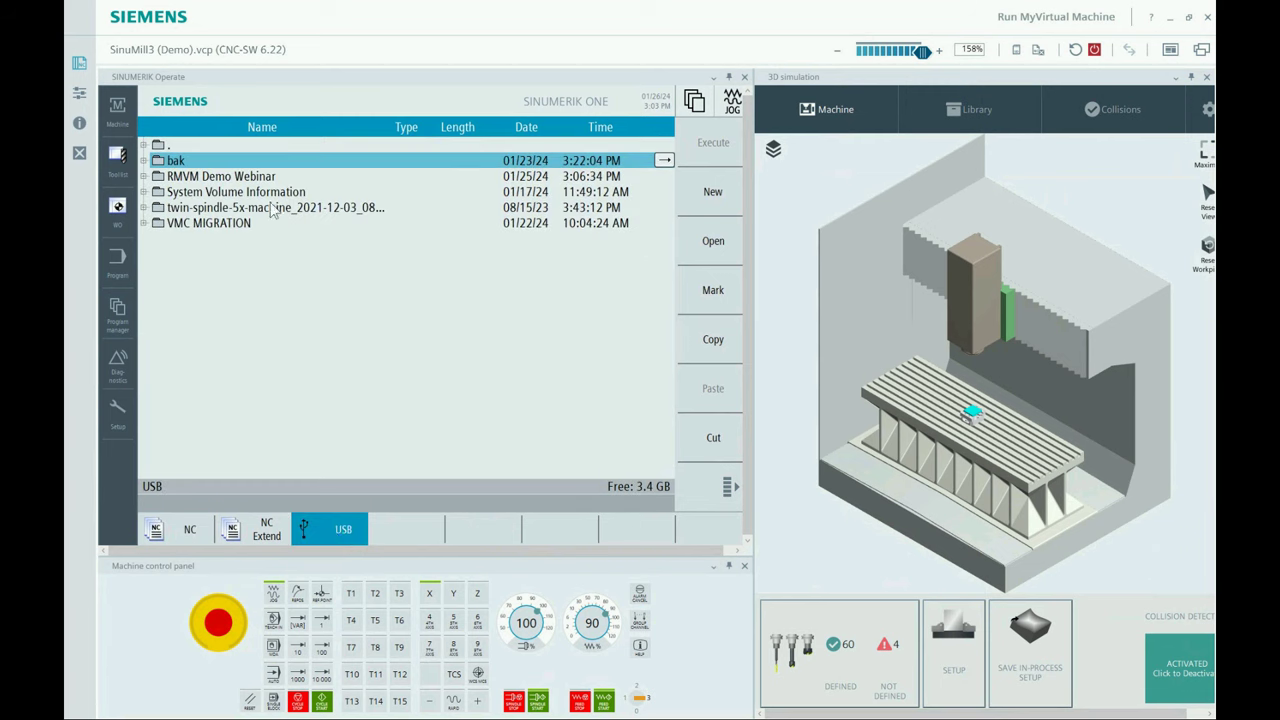
double_click(254, 177)
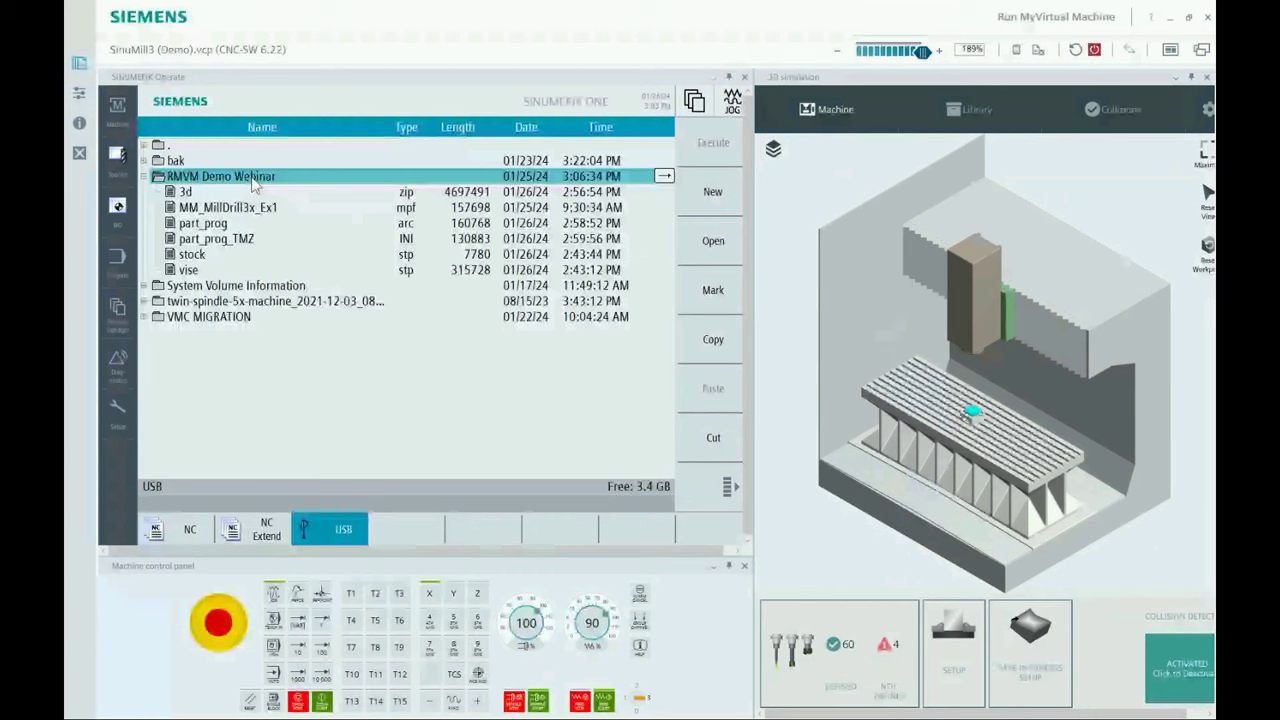
click(410, 225)
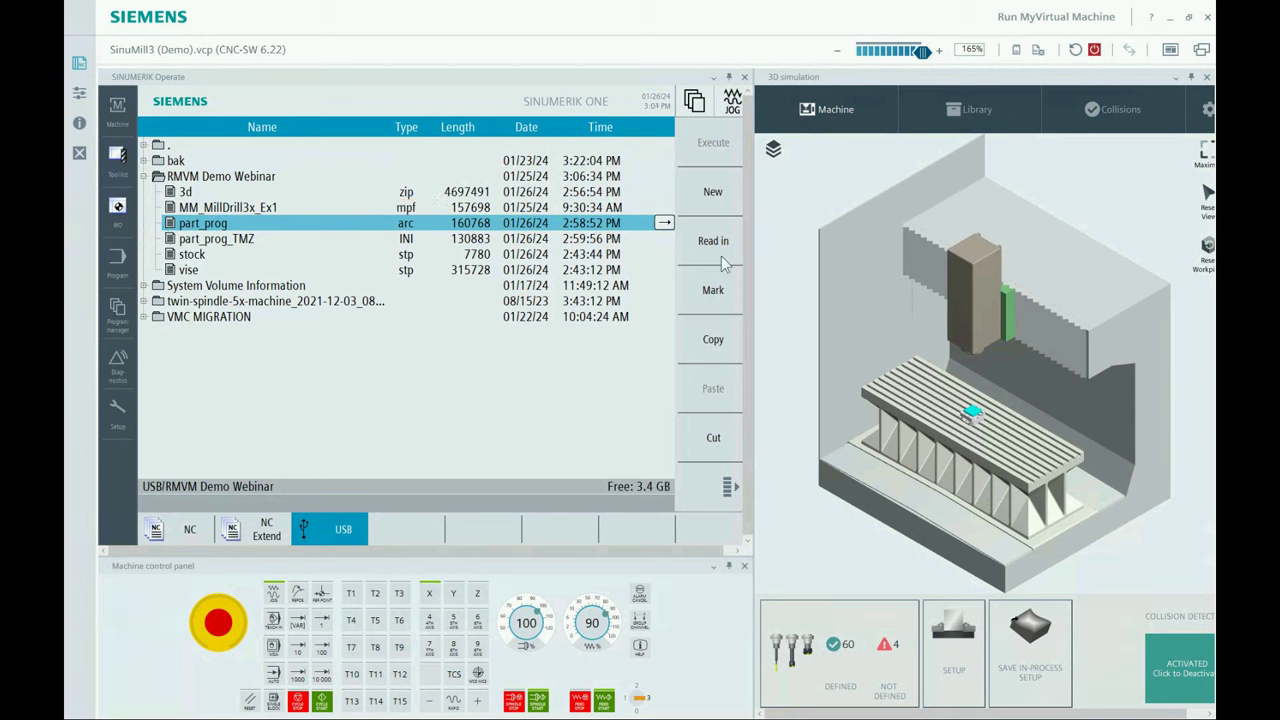
click(708, 488)
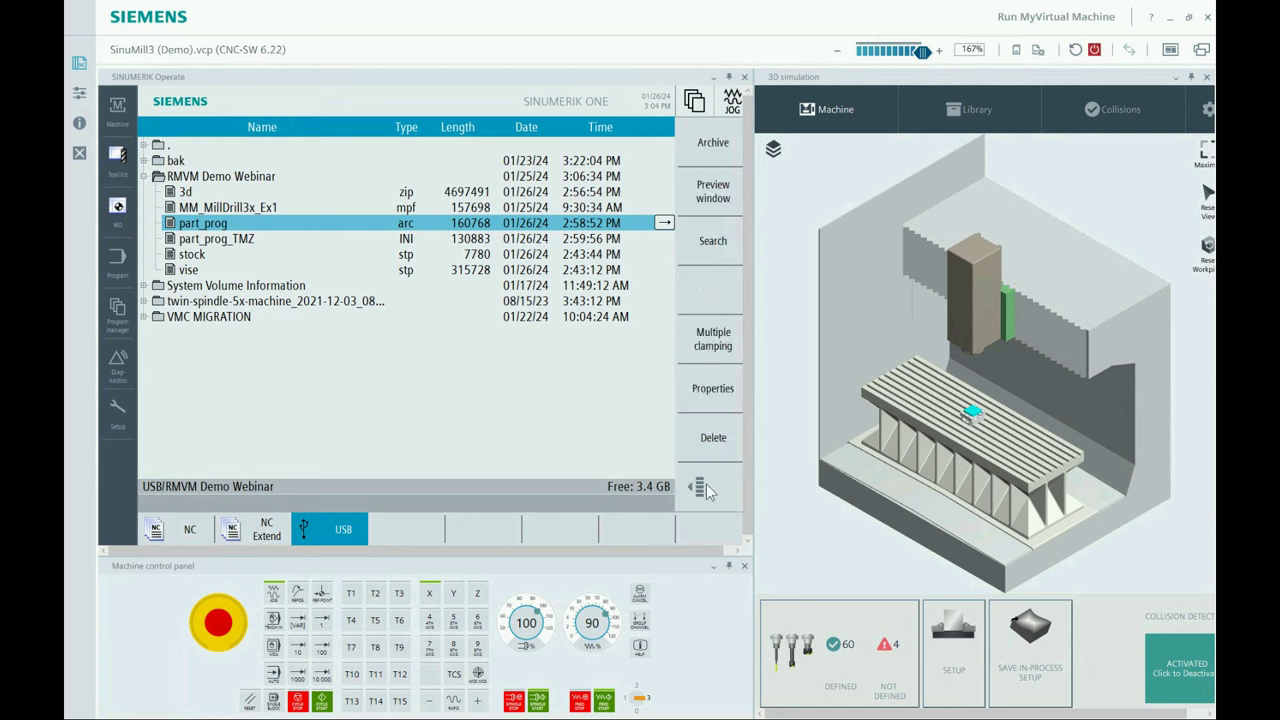
click(712, 146)
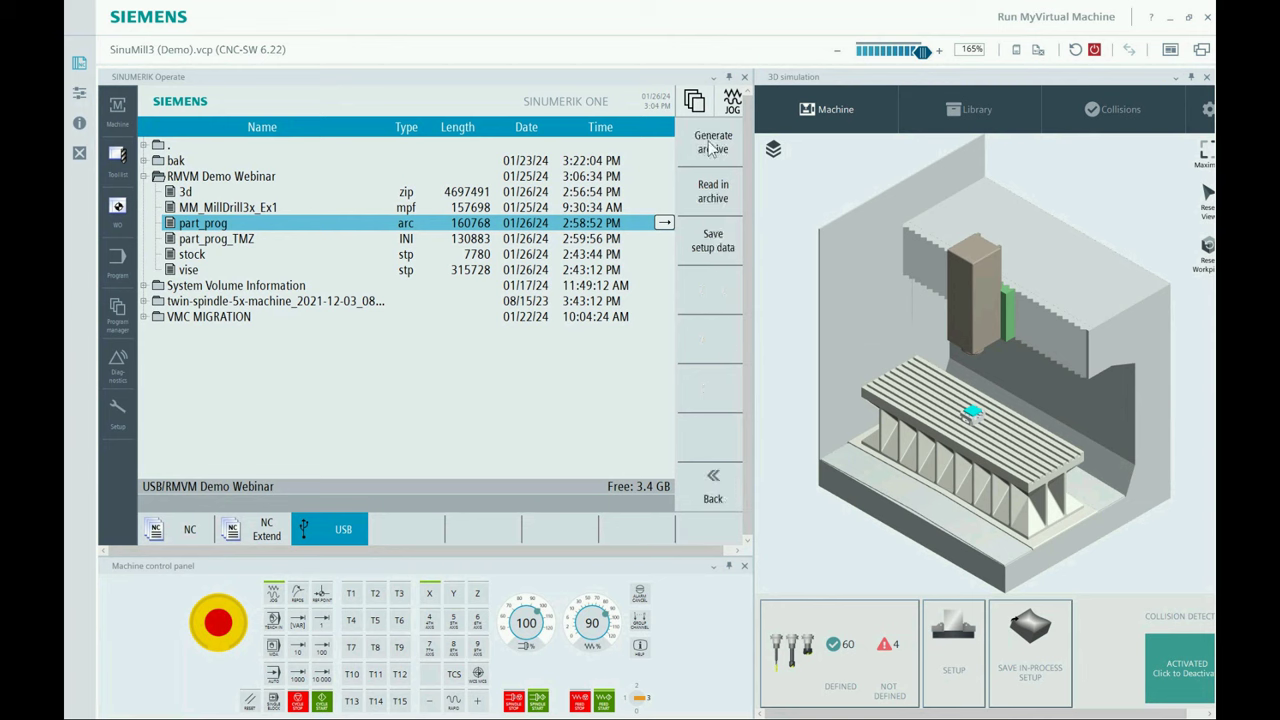
click(715, 195)
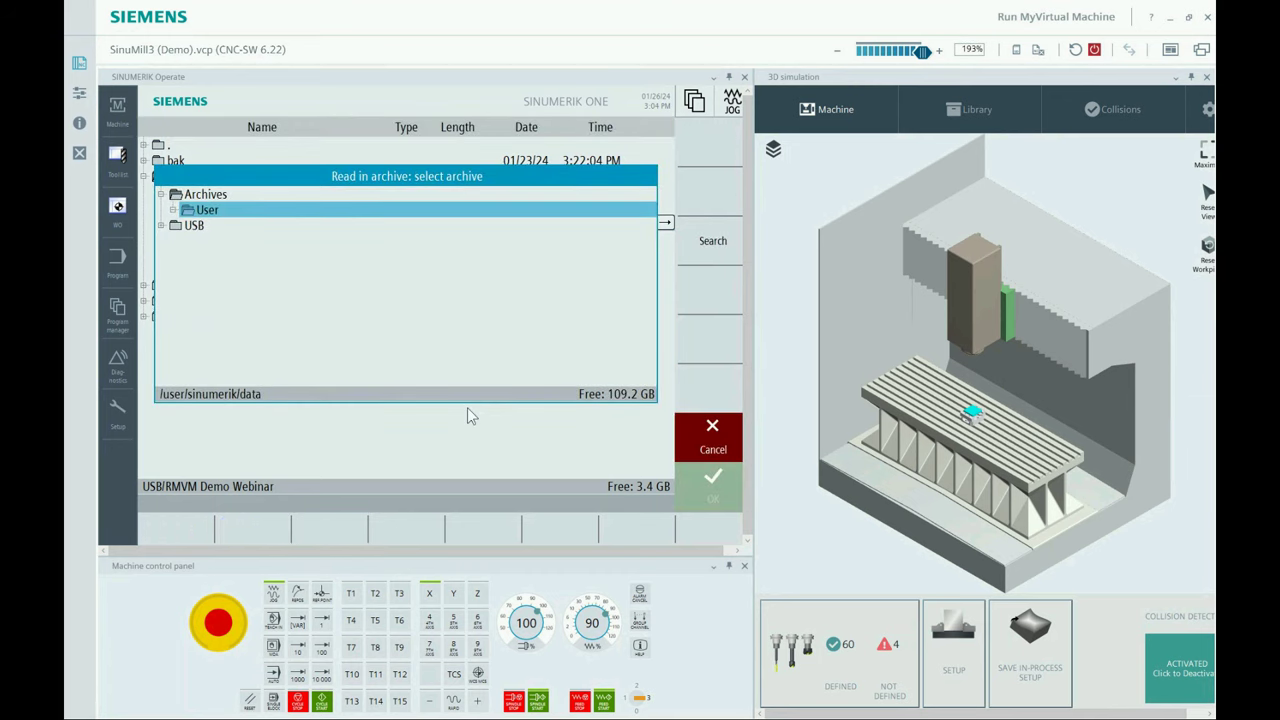
click(705, 442)
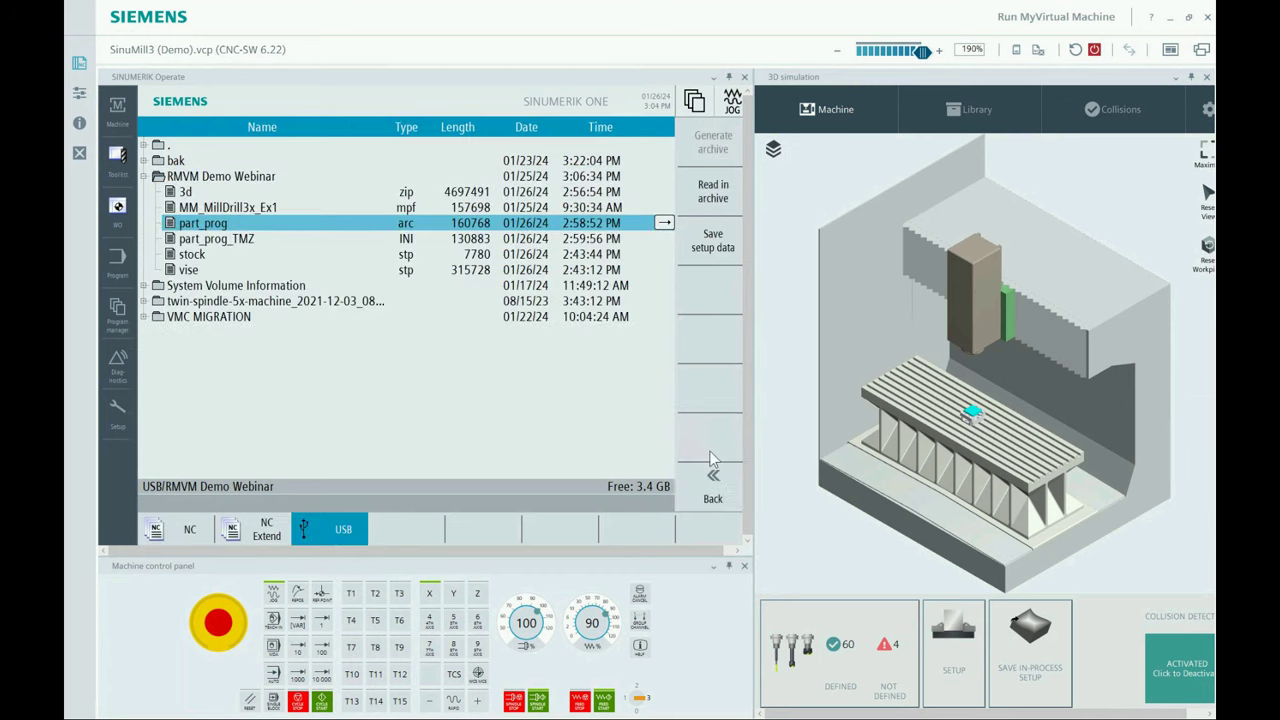
click(228, 242)
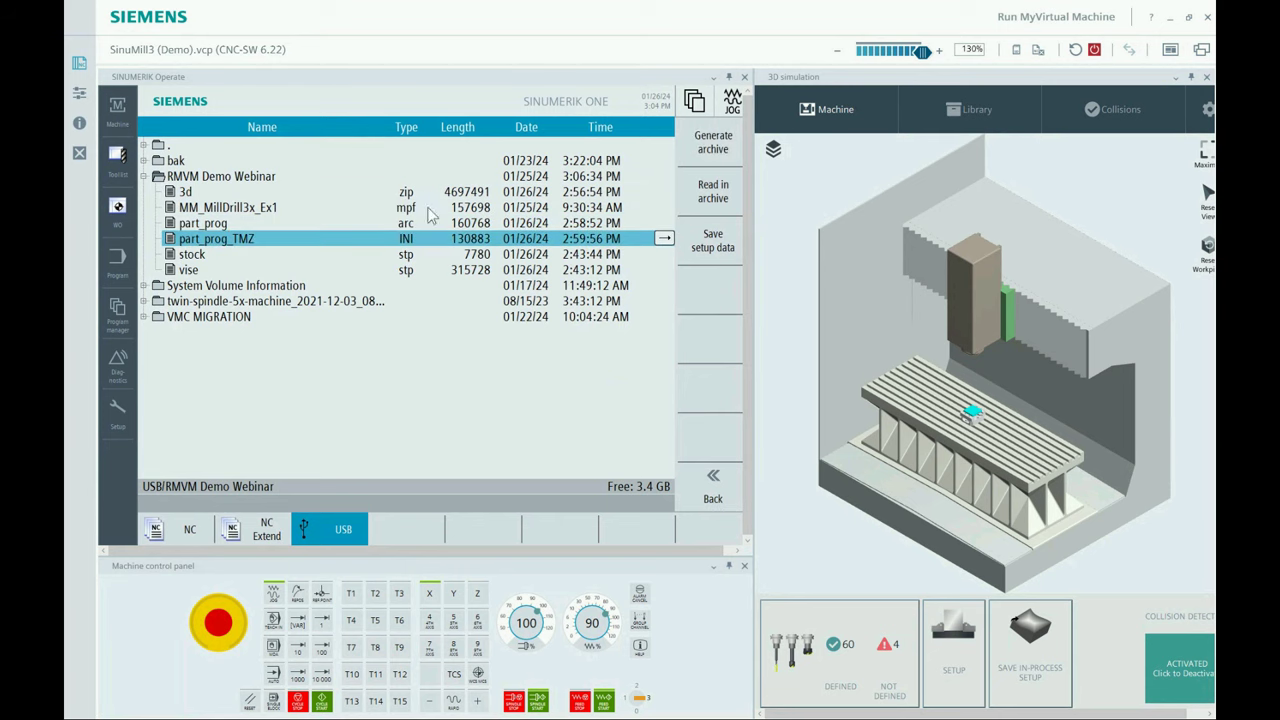
click(200, 225)
Read in the archive part_prog.arc from the USB disk's RMVM Demo Webinar folder.
click(718, 196)
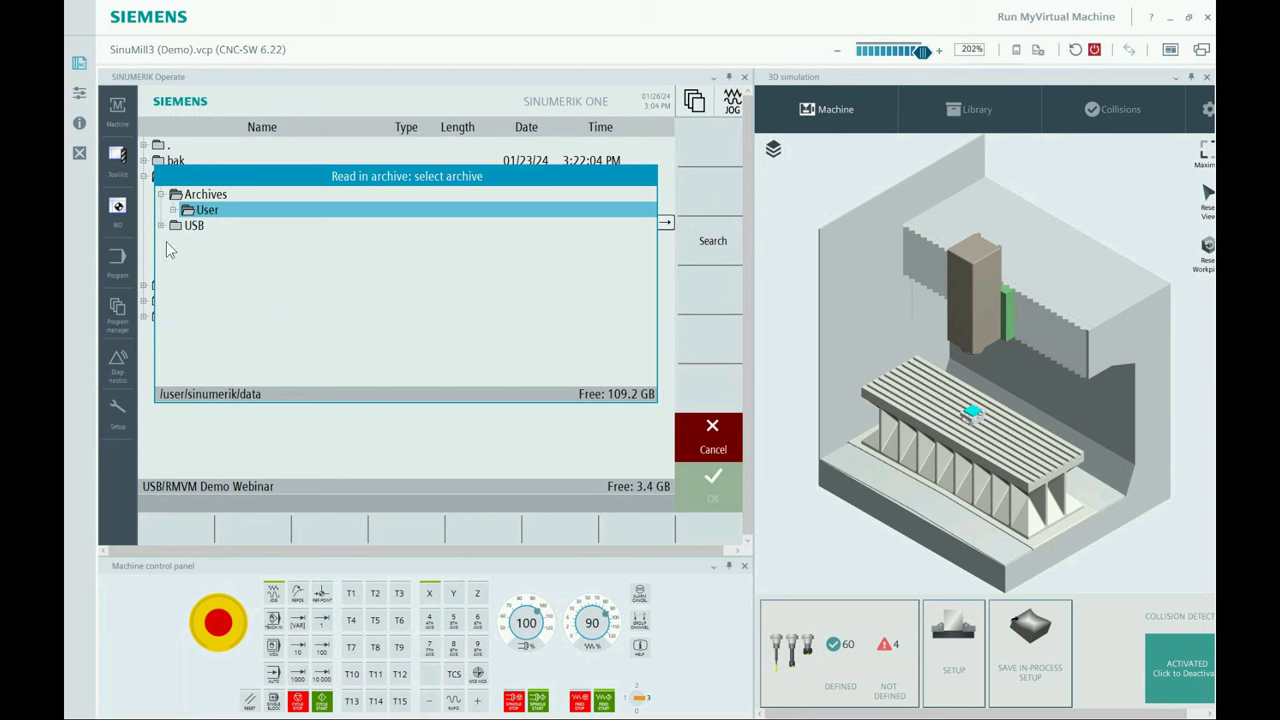
double_click(194, 226)
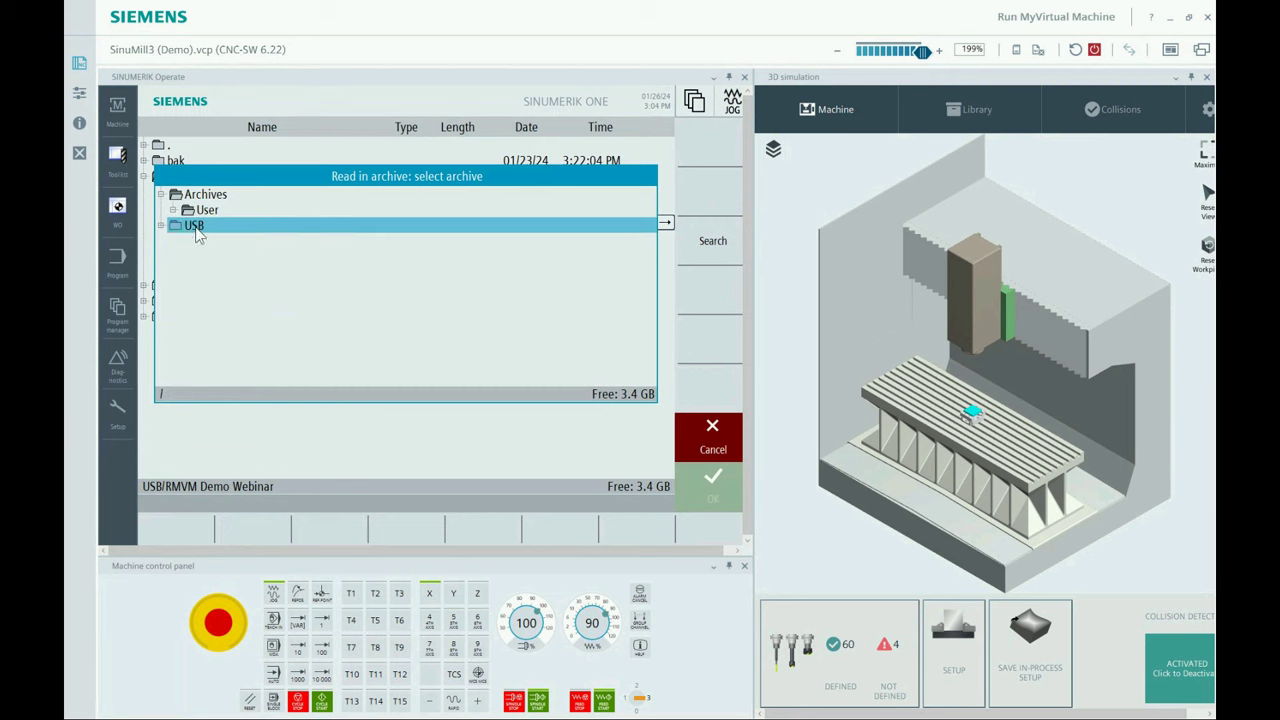
double_click(231, 257)
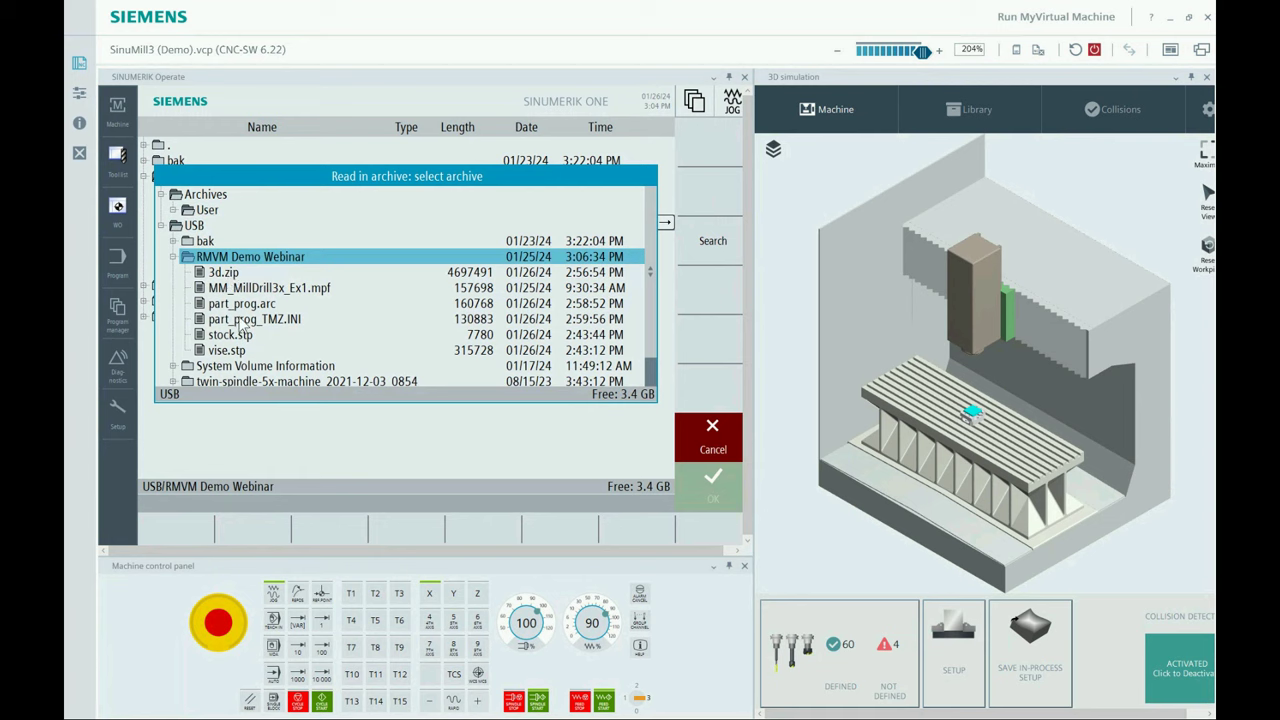
click(241, 309)
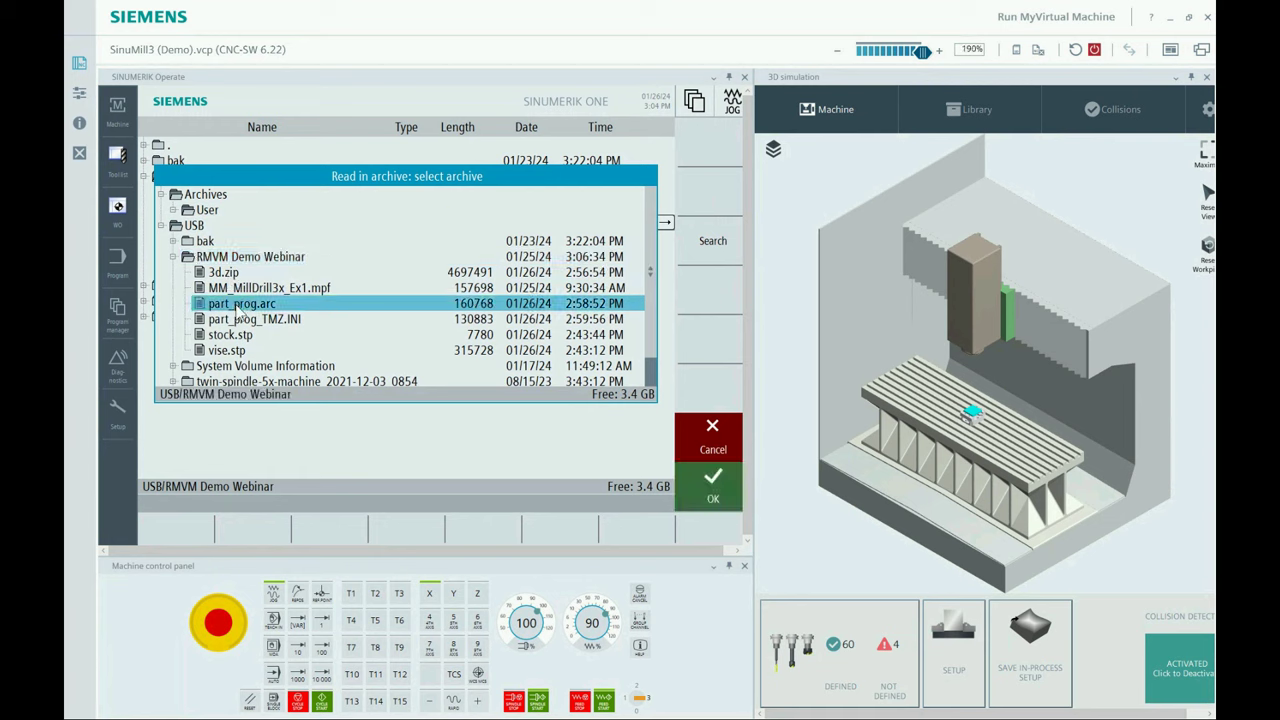
click(710, 482)
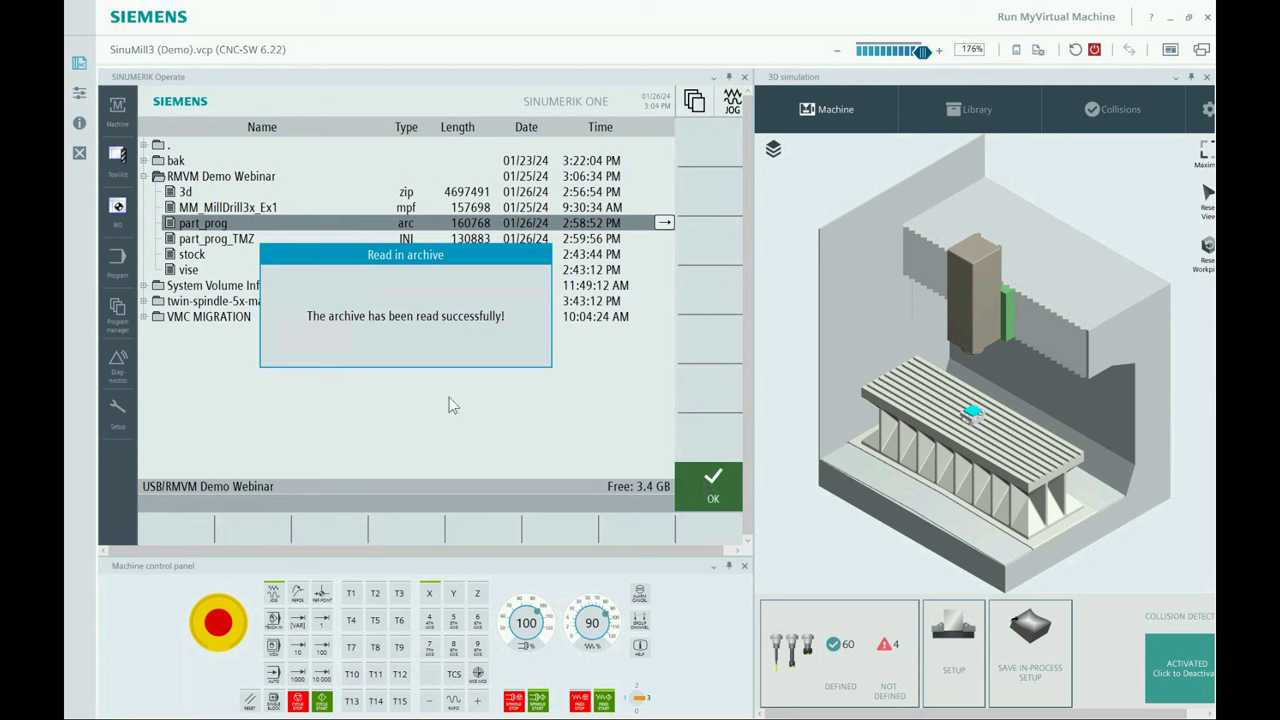
click(711, 490)
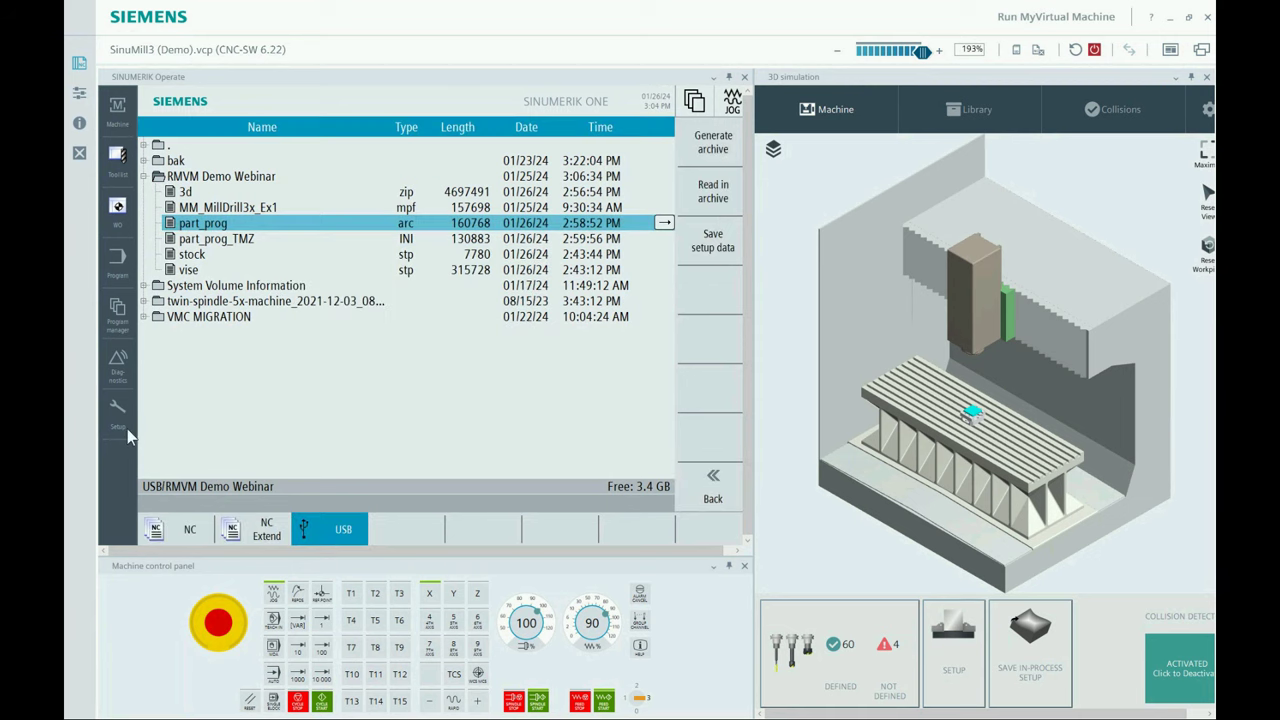
Check the restored NC part programs, viewing the code of MM_MILLDRILL3X_EX1 and locating TEST.
click(190, 536)
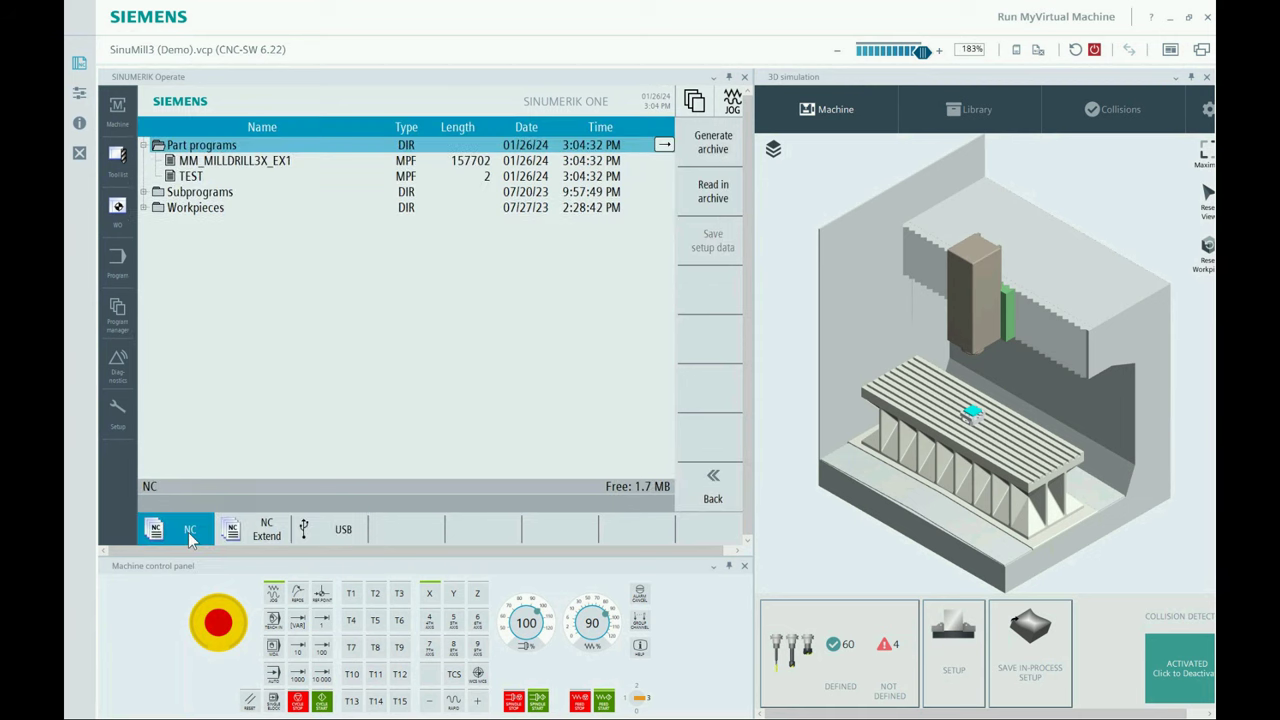
double_click(229, 166)
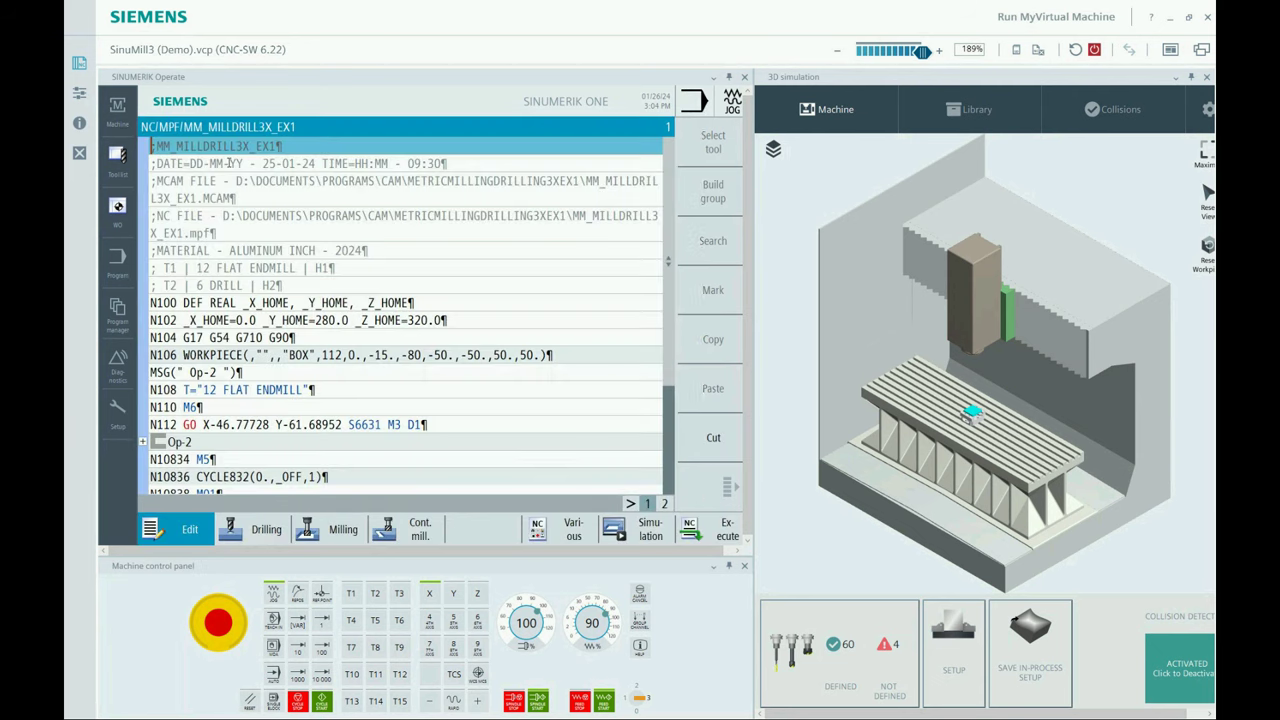
drag(315, 320, 446, 320)
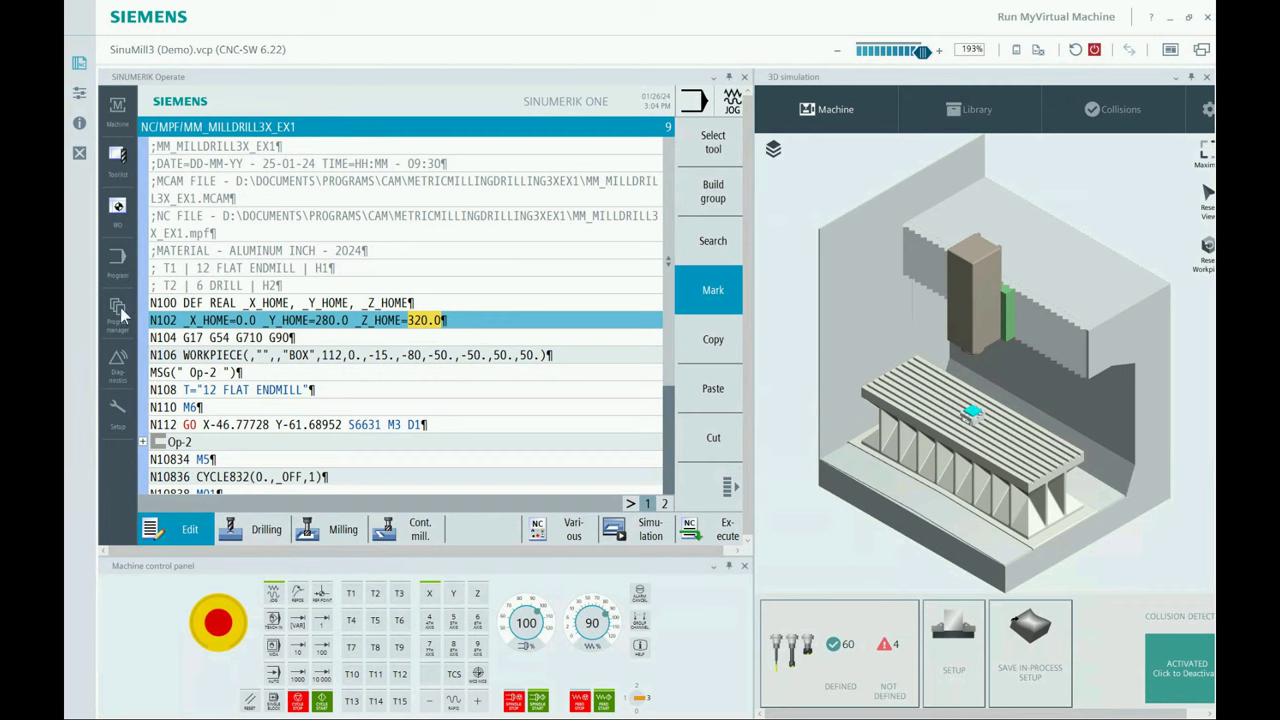
click(118, 312)
click(192, 176)
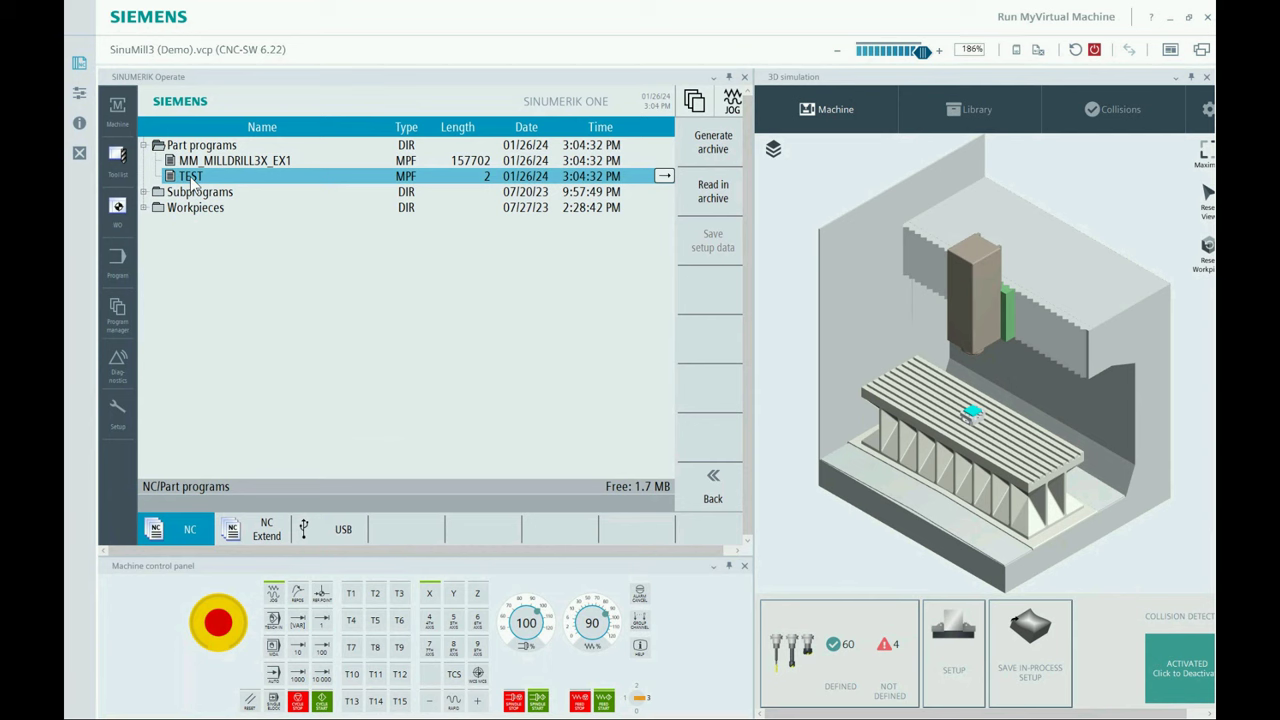
Read in the setup data part_prog_TMZ.INI from USB with the complete tool list, magazine assignment, all zero points and basic reference.
click(335, 531)
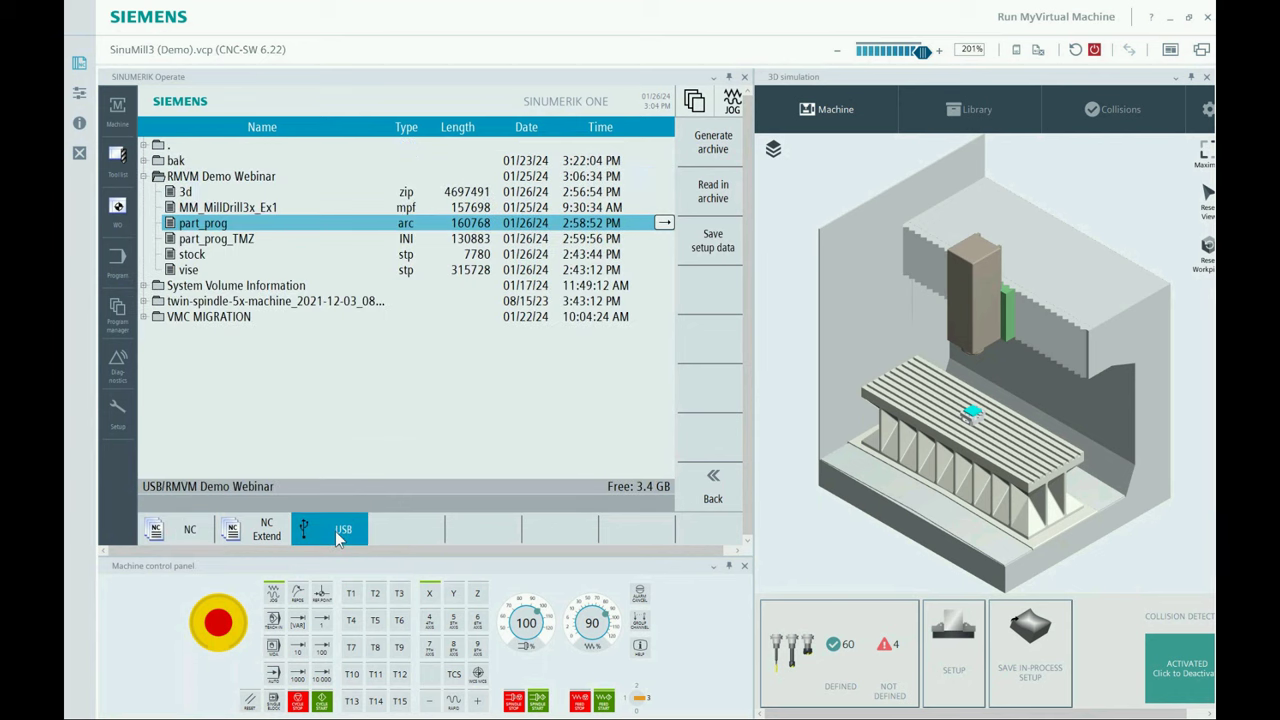
click(220, 241)
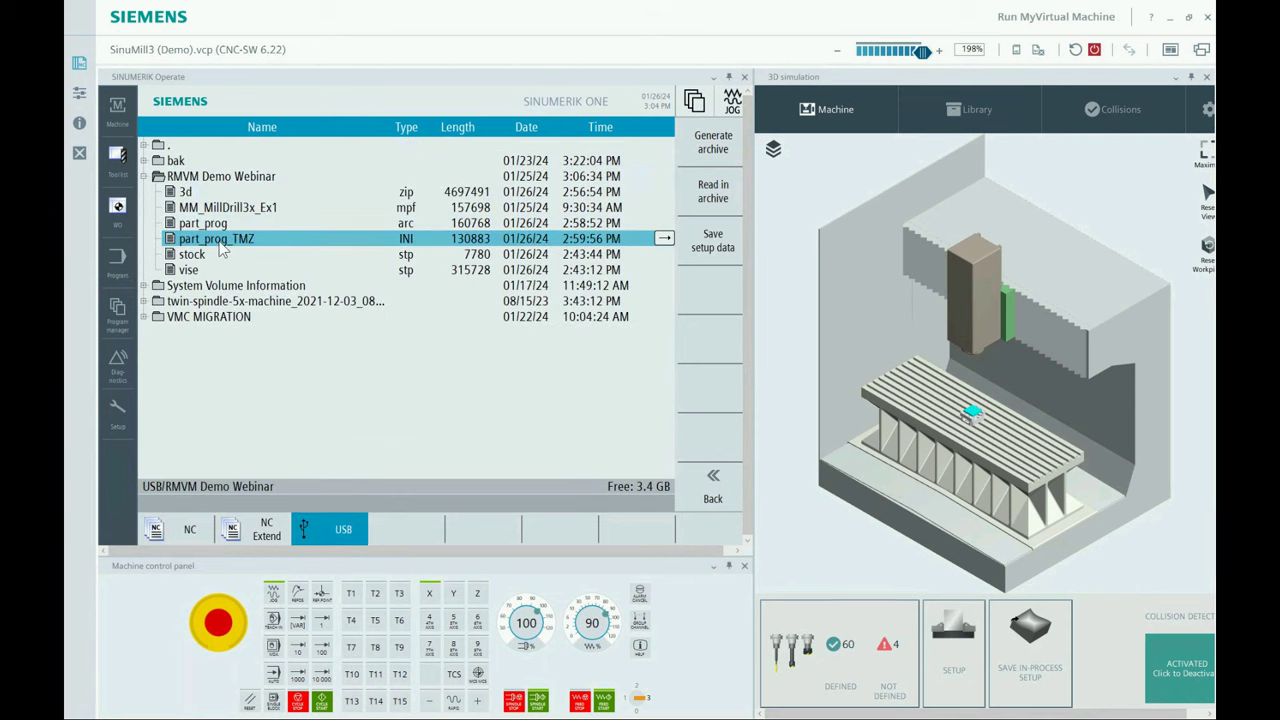
click(724, 494)
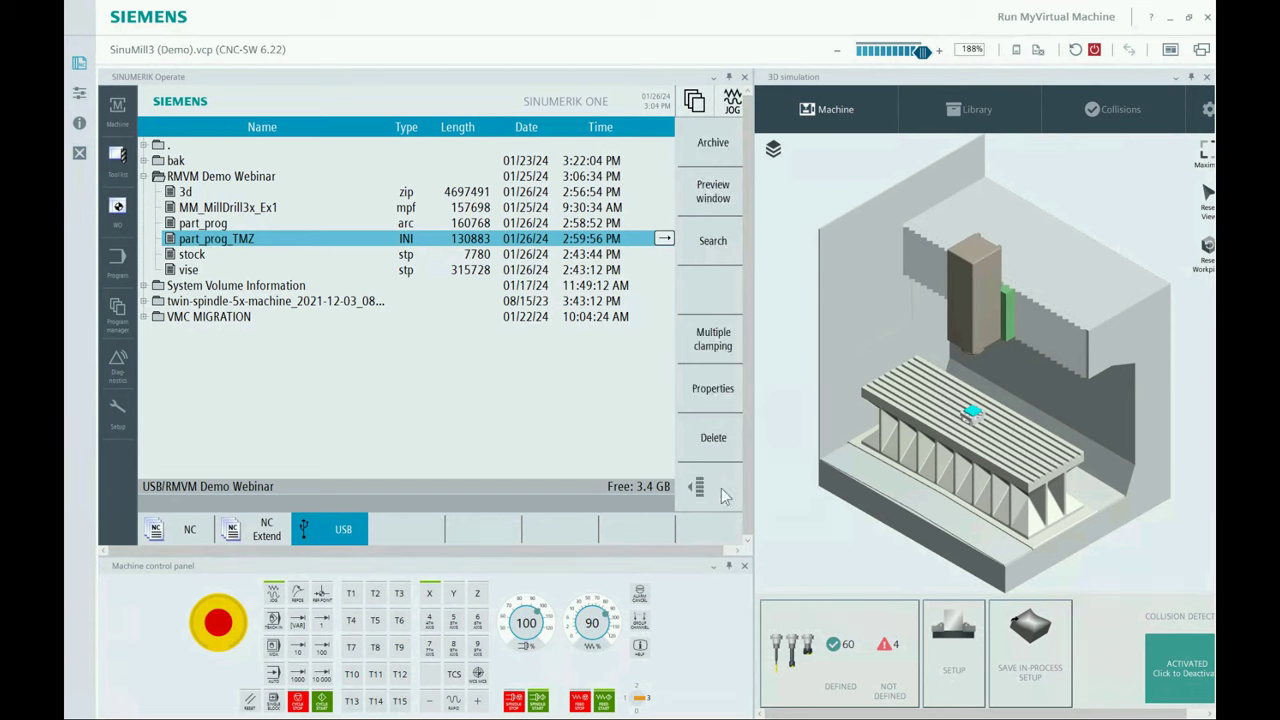
click(722, 494)
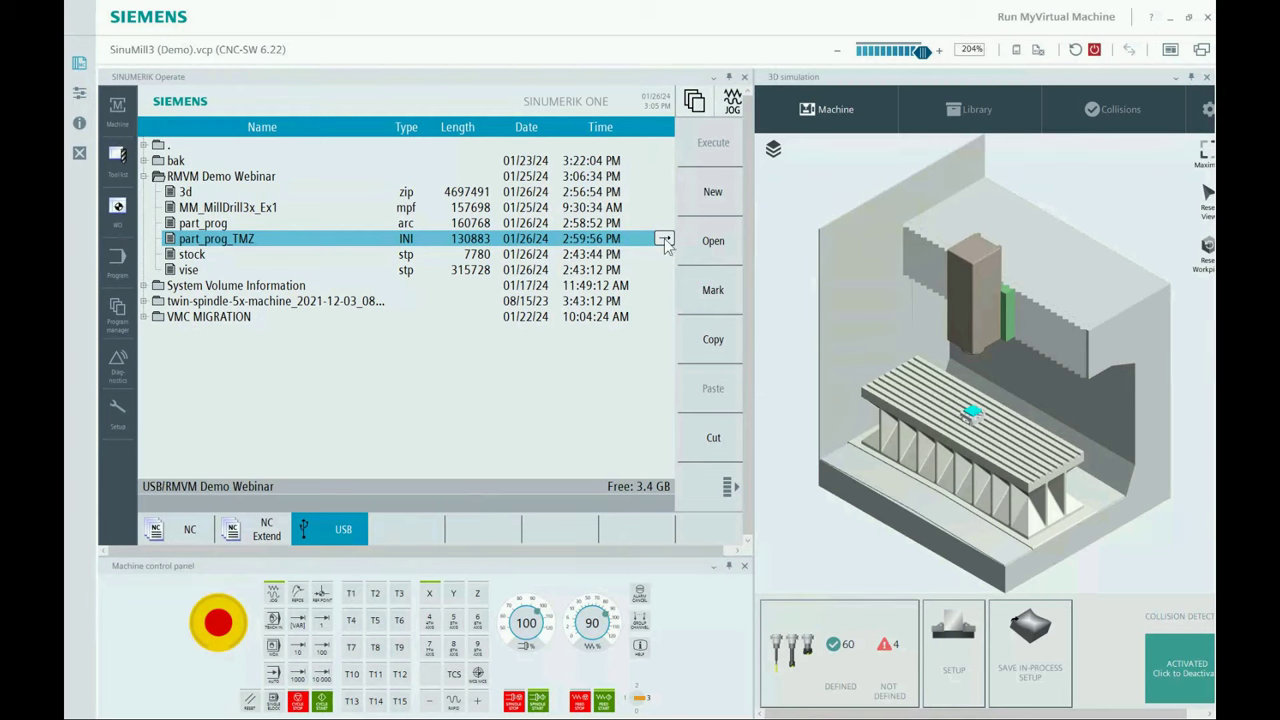
click(712, 244)
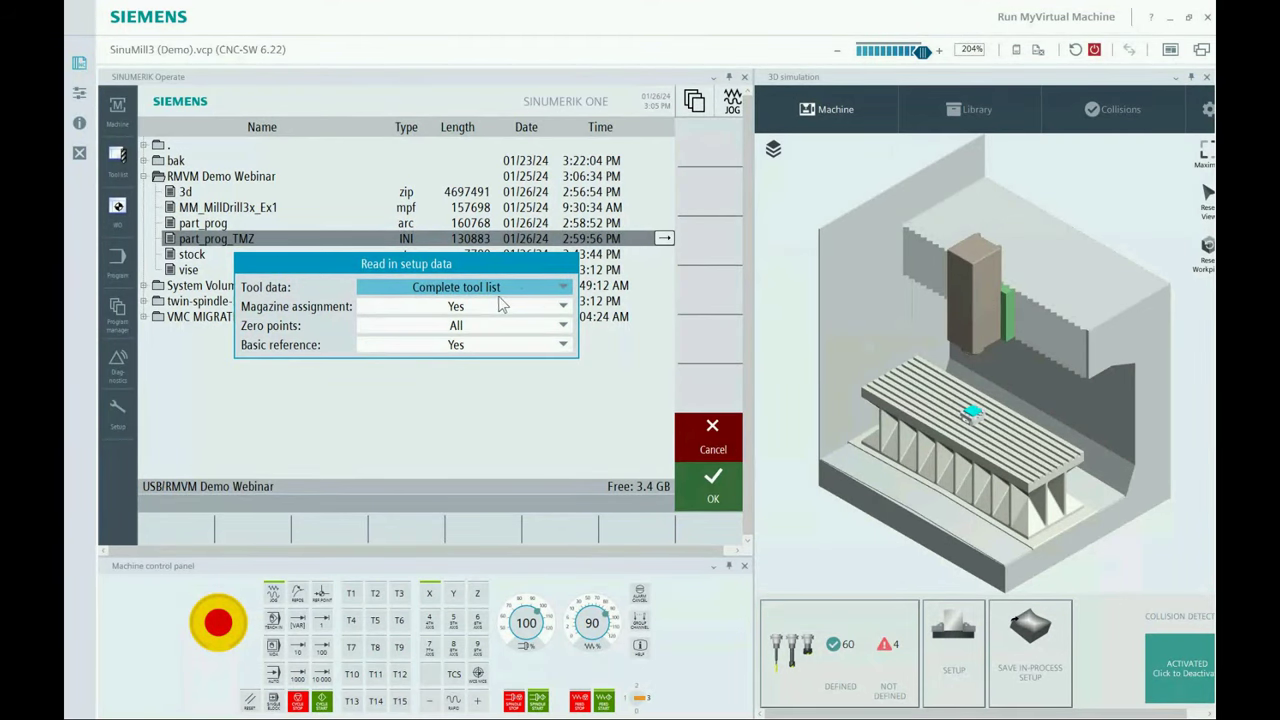
click(712, 485)
click(710, 487)
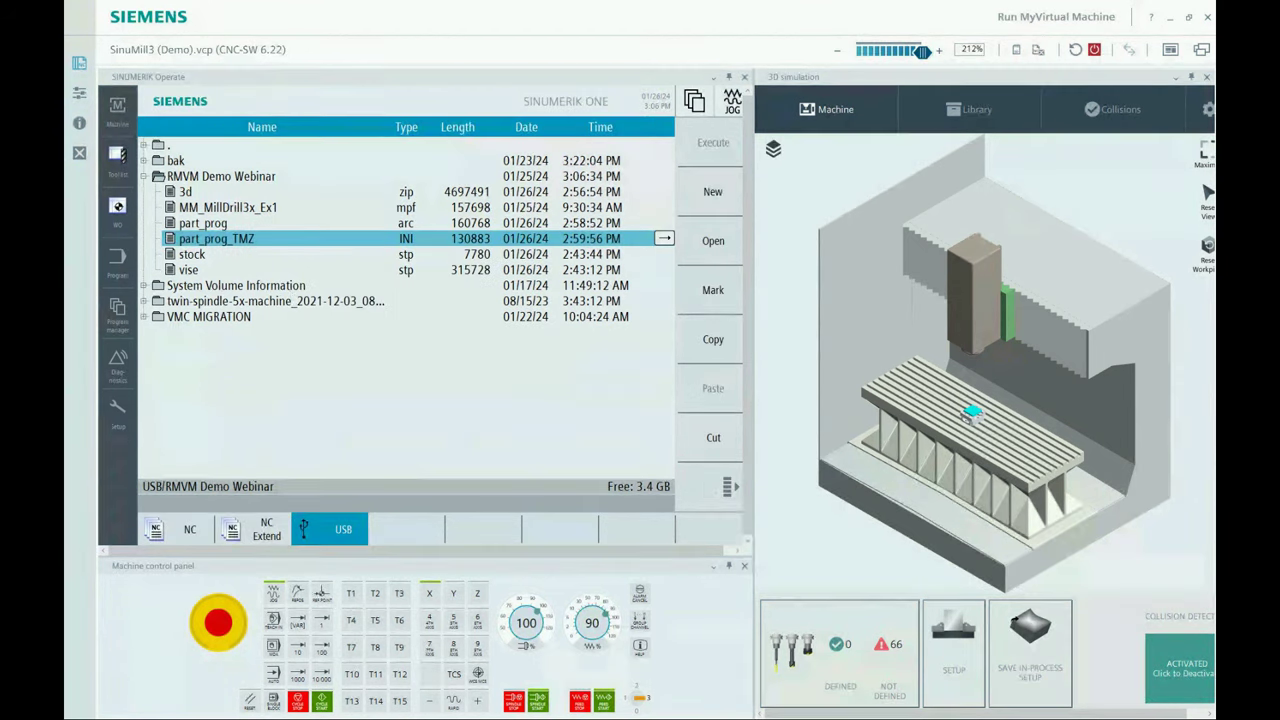
Check the restored tools in magazine locations 23 and 24, the G54 work offset in Z, and the clamped workpiece in the 3D simulation.
click(116, 160)
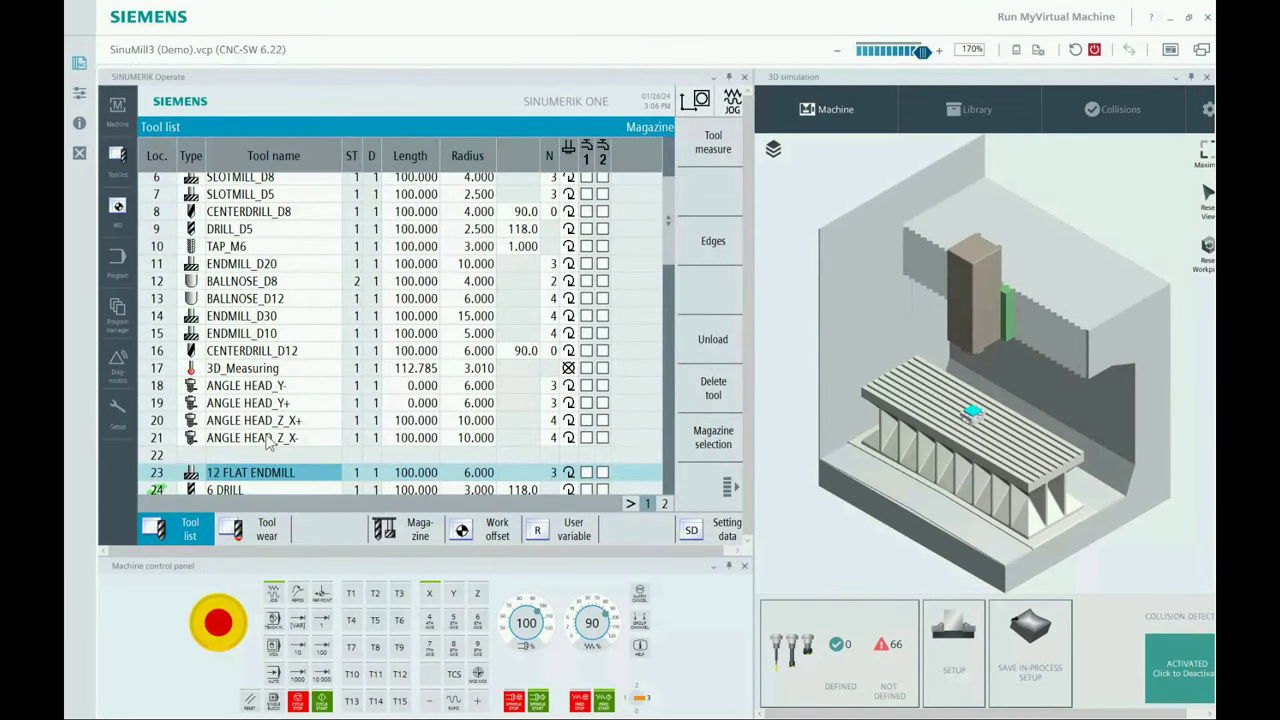
scroll(545, 455, down, 4)
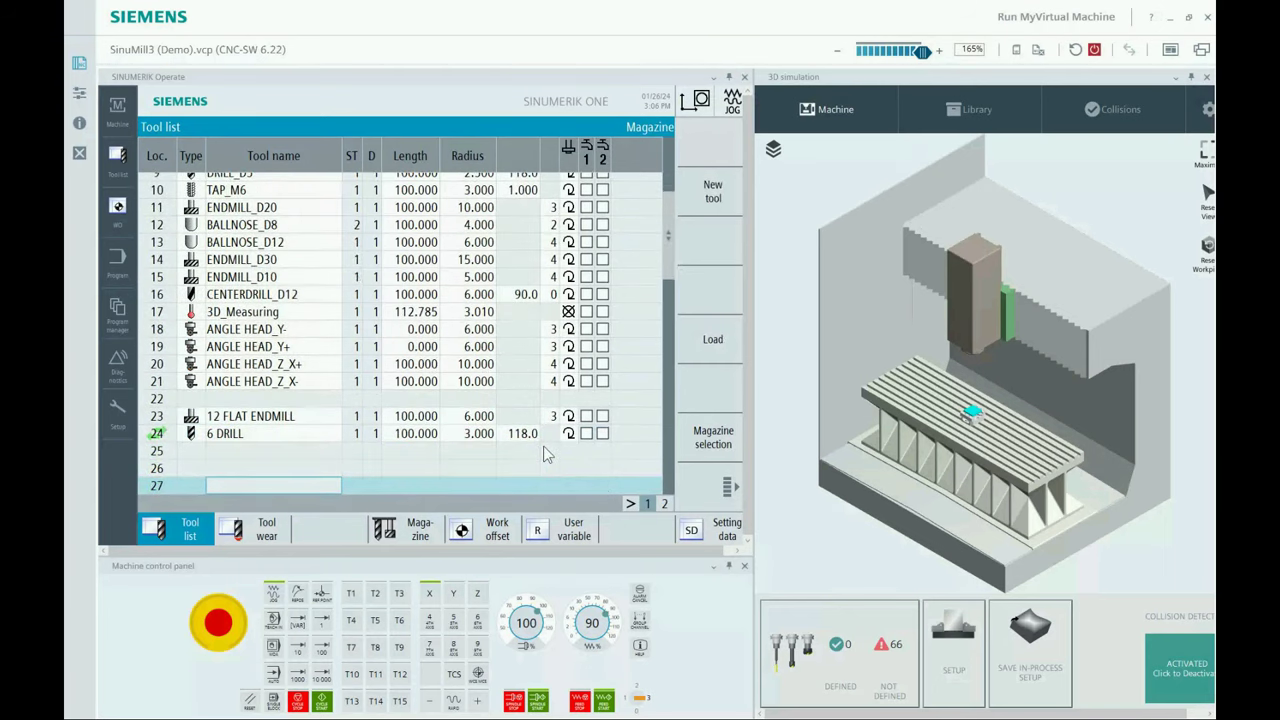
click(497, 535)
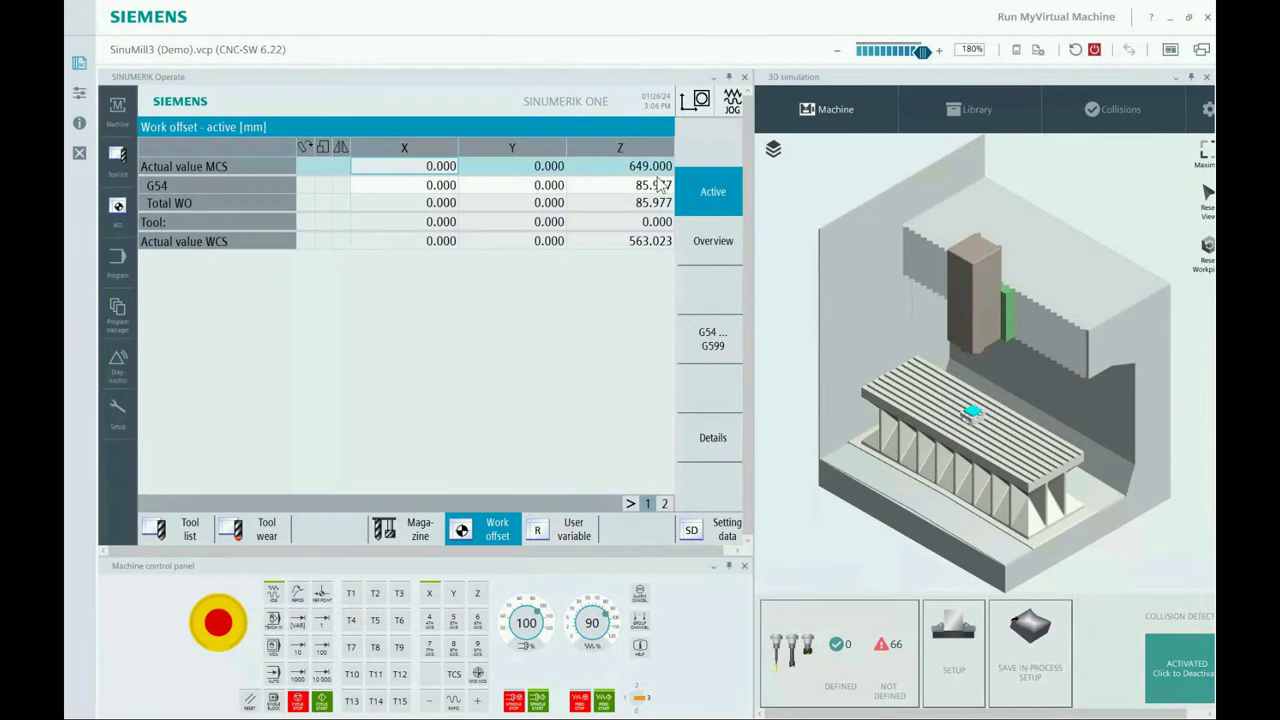
click(660, 185)
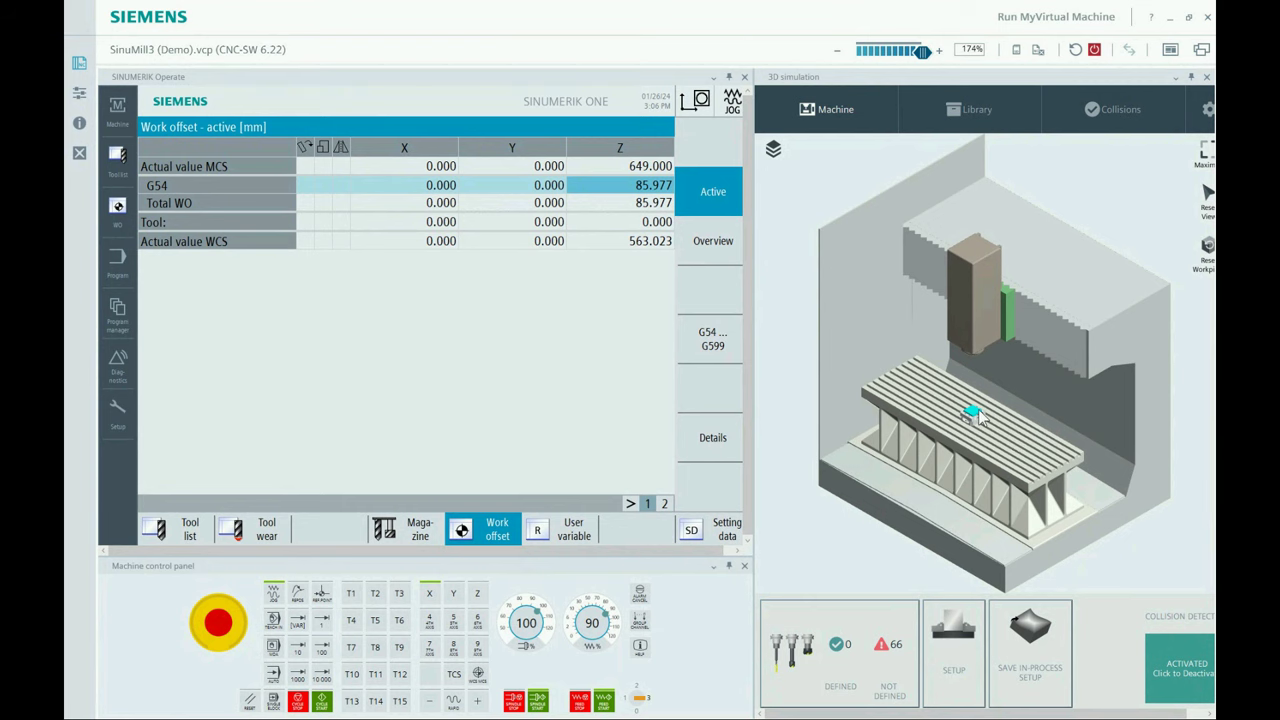
scroll(980, 420, up, 3)
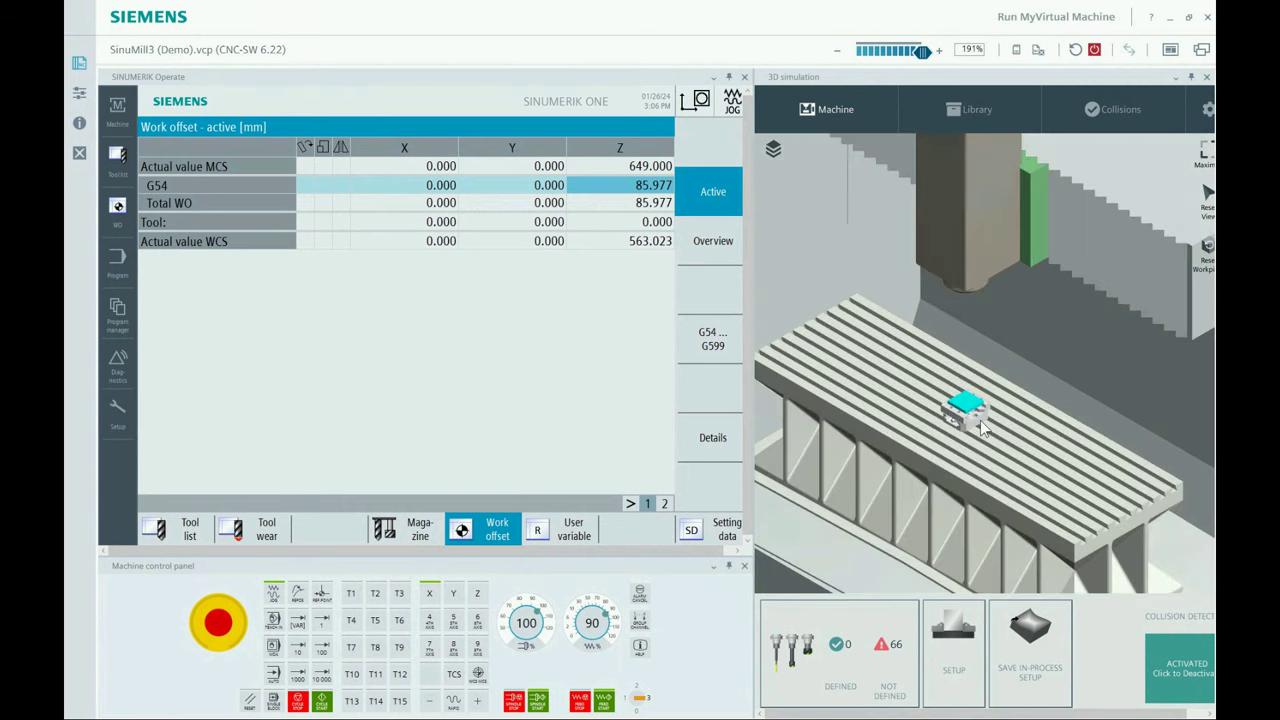
click(1208, 152)
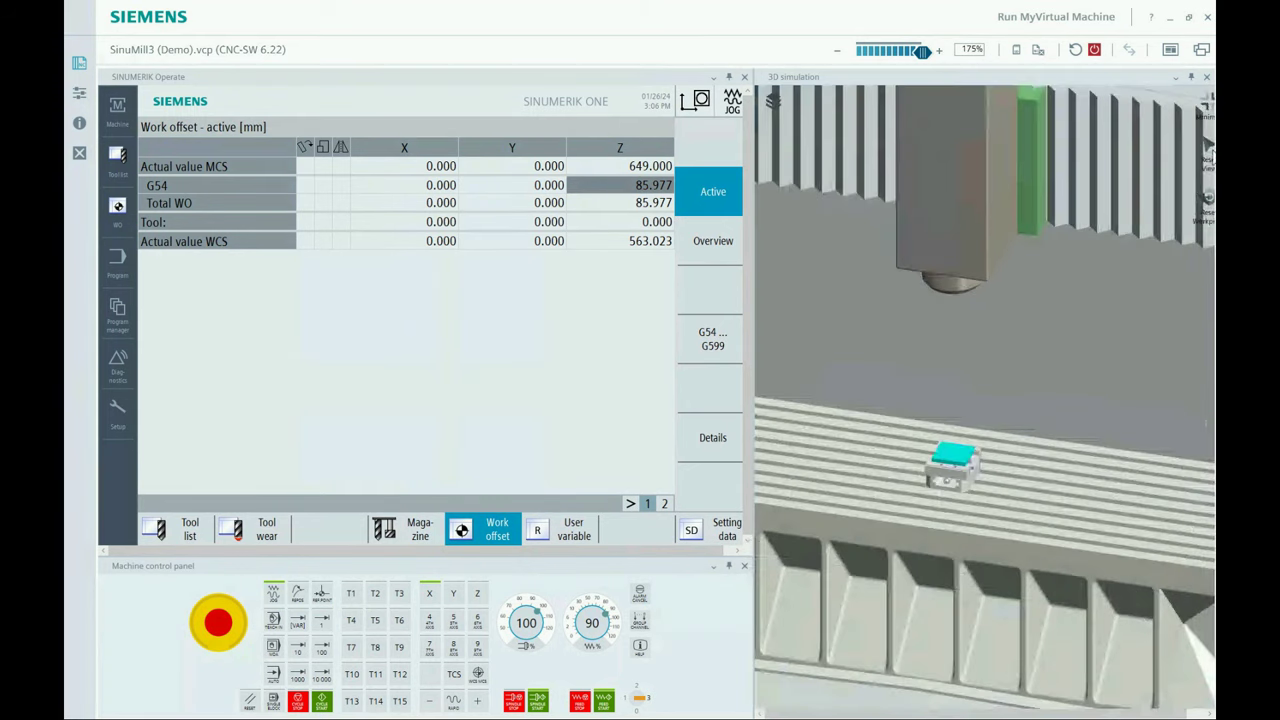
Select the restored part program MM_MILLDRILL3X_EX1 for execution and run it in automatic mode.
click(116, 264)
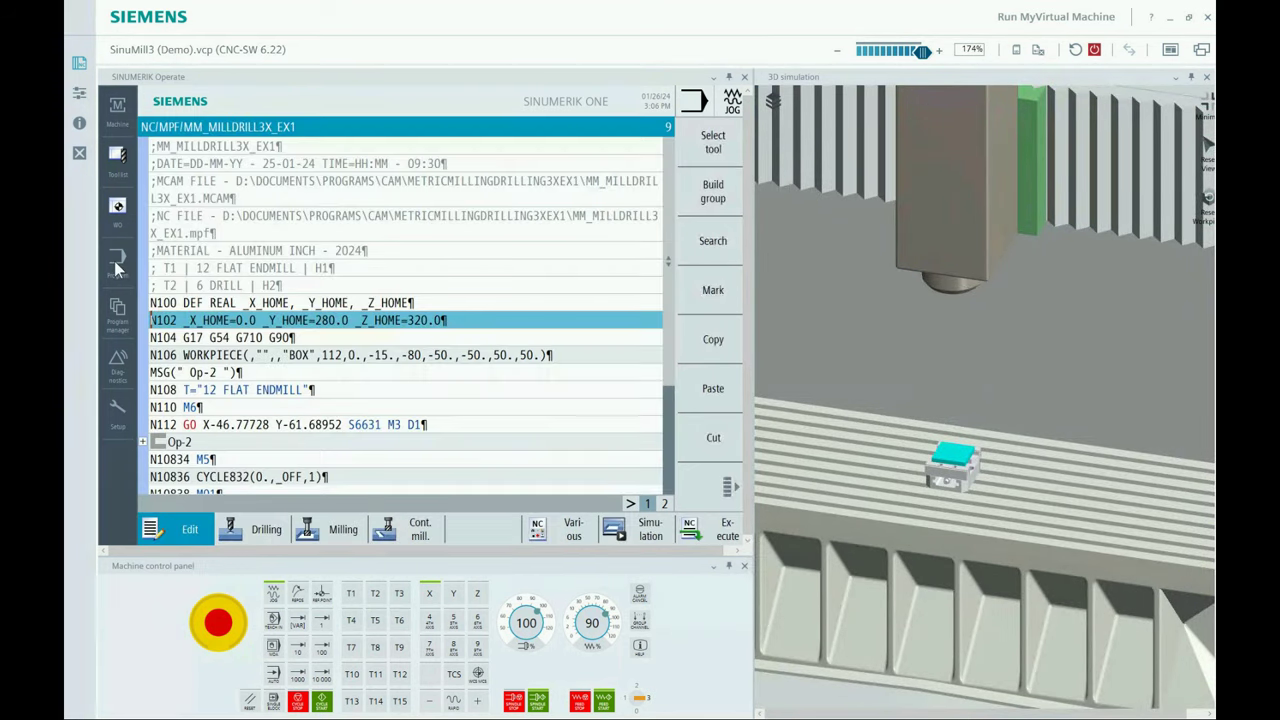
click(708, 535)
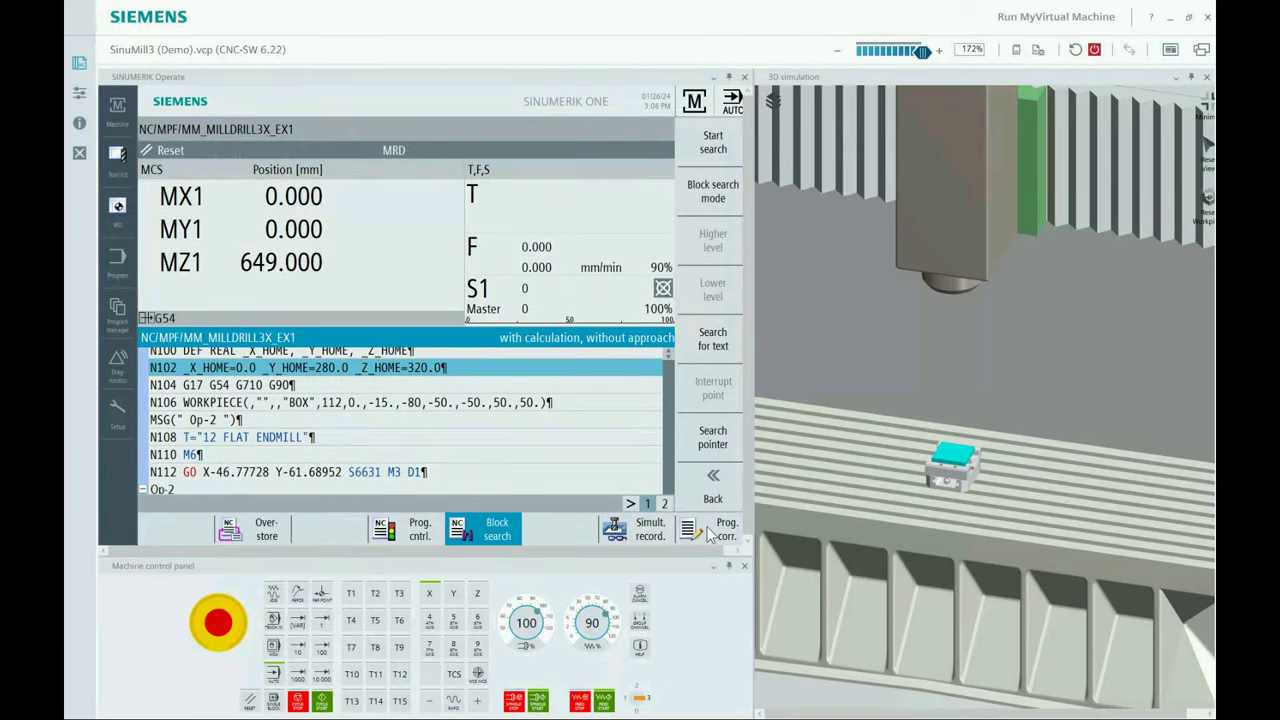
click(320, 701)
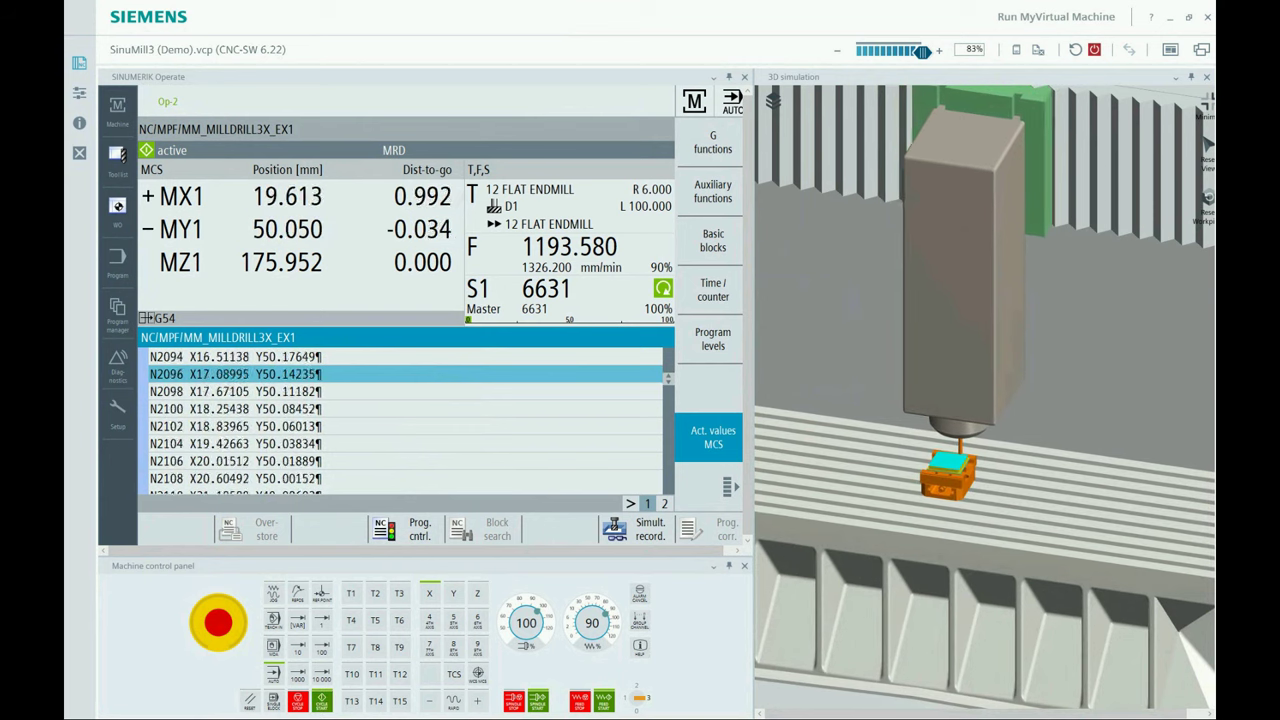
Switch the machine to JOG mode and move the Z axis in the positive direction.
click(273, 595)
click(477, 594)
click(477, 700)
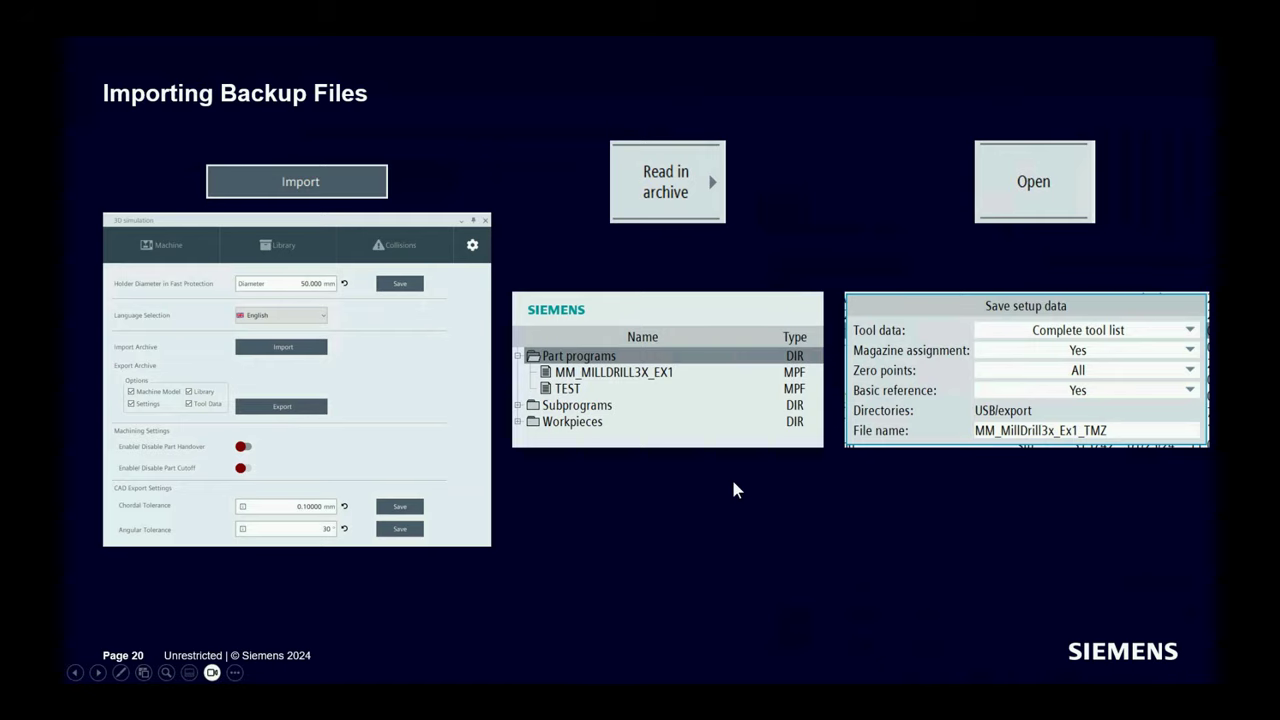
key(Right)
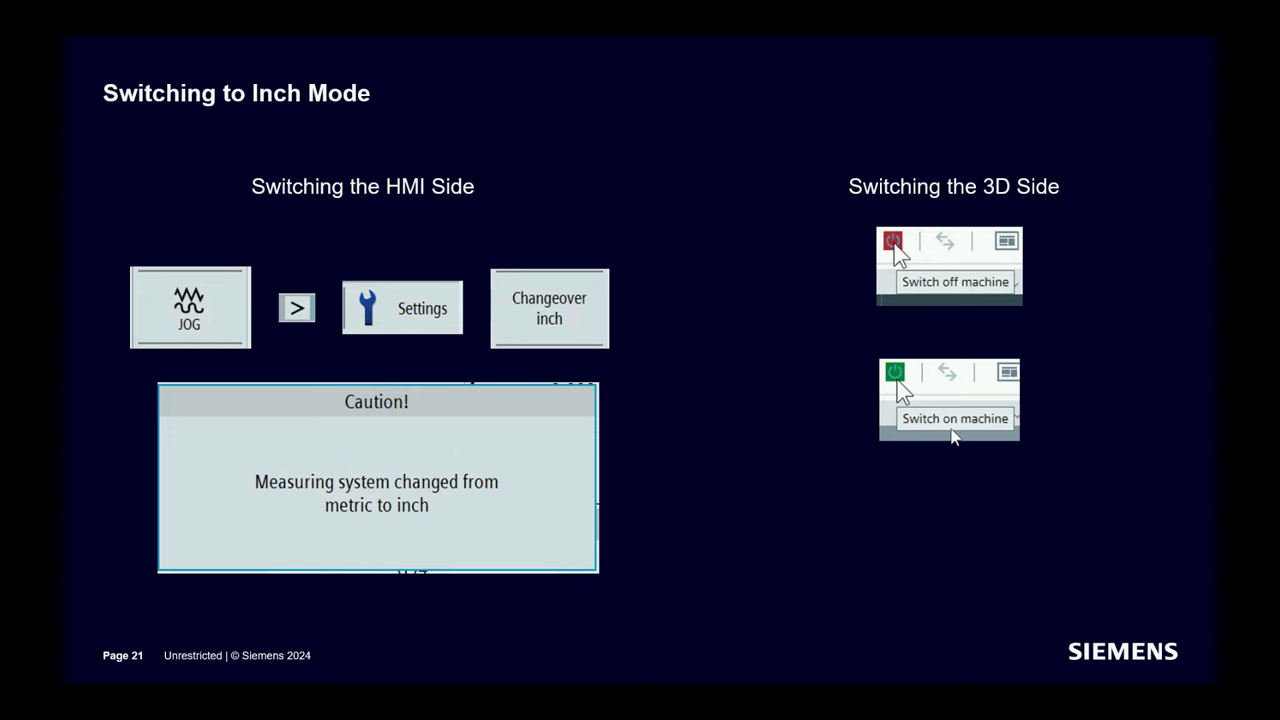
key(Right)
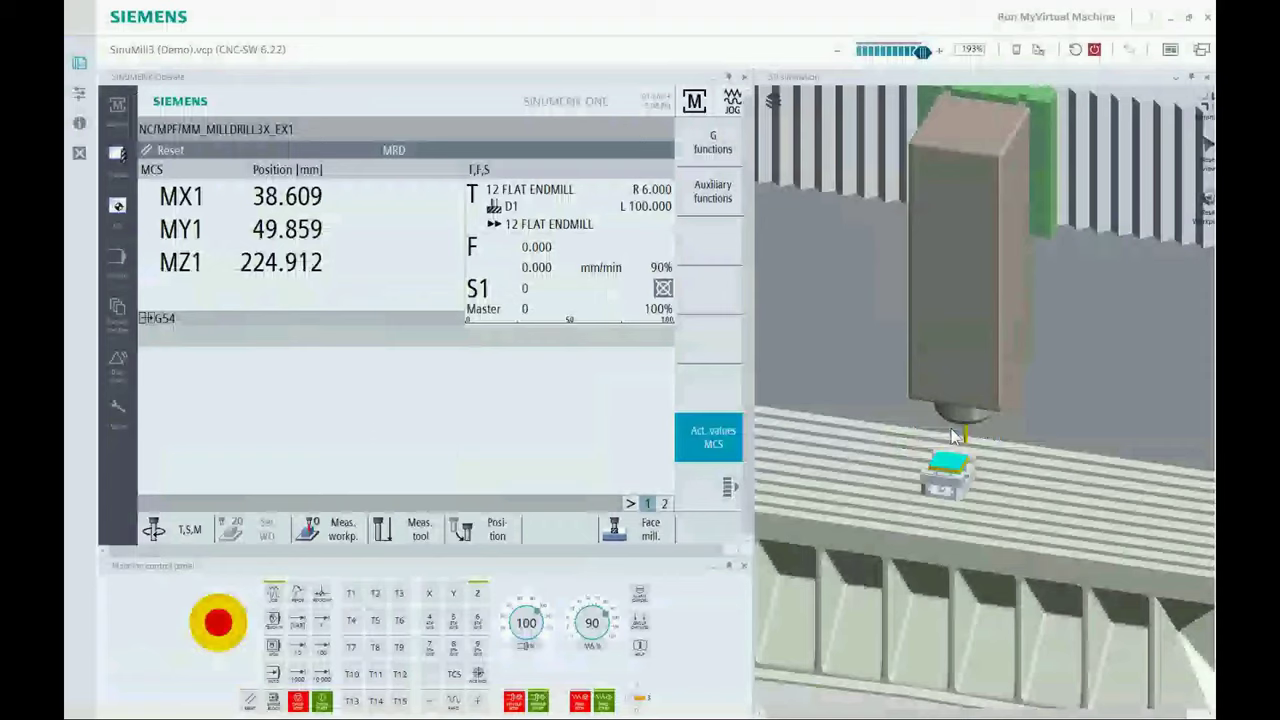
Jog the Z axis further up so the 12 FLAT ENDMILL is well clear of the workpiece.
click(477, 701)
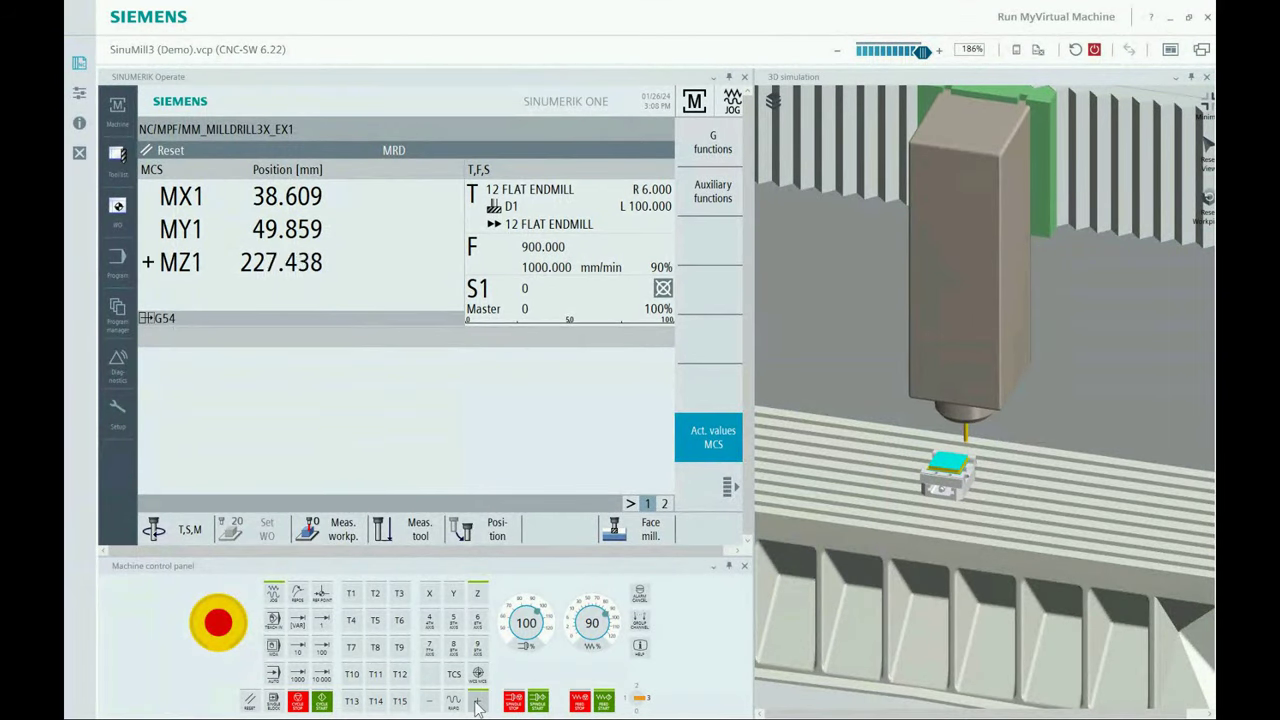
click(477, 701)
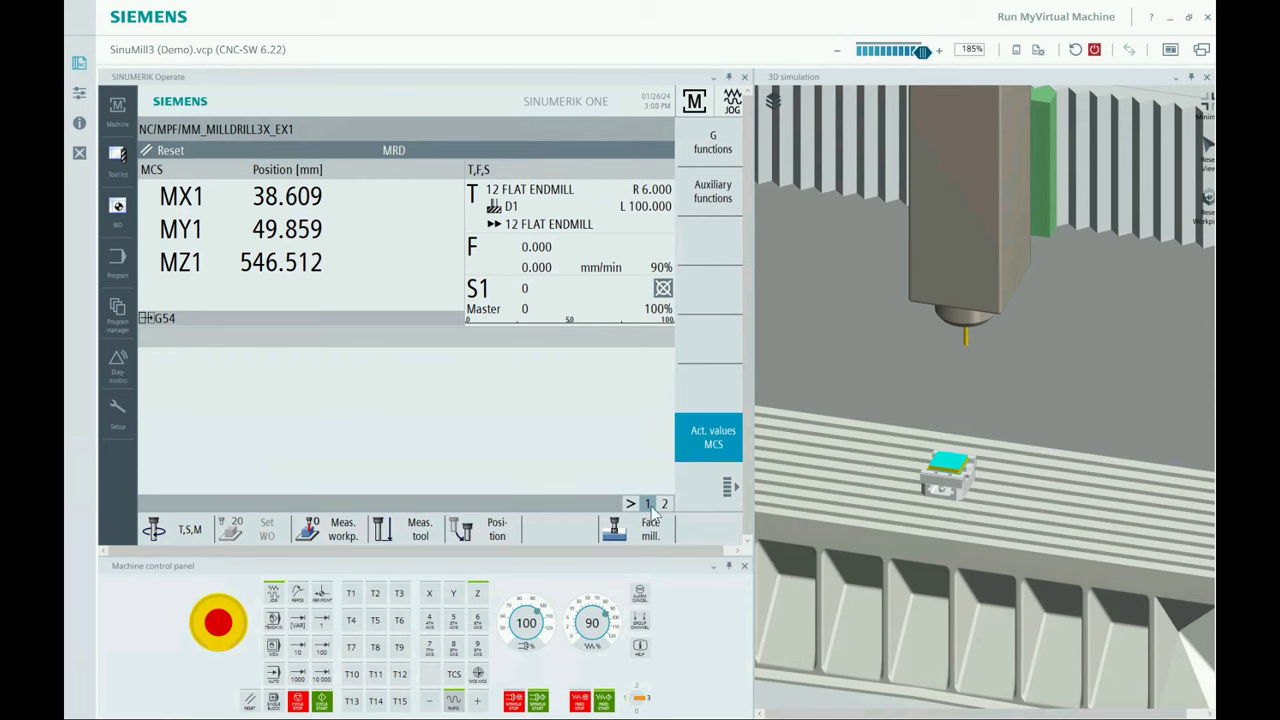
Change over the measuring system from metric to inch and switch the axis position display to workpiece coordinates.
click(630, 504)
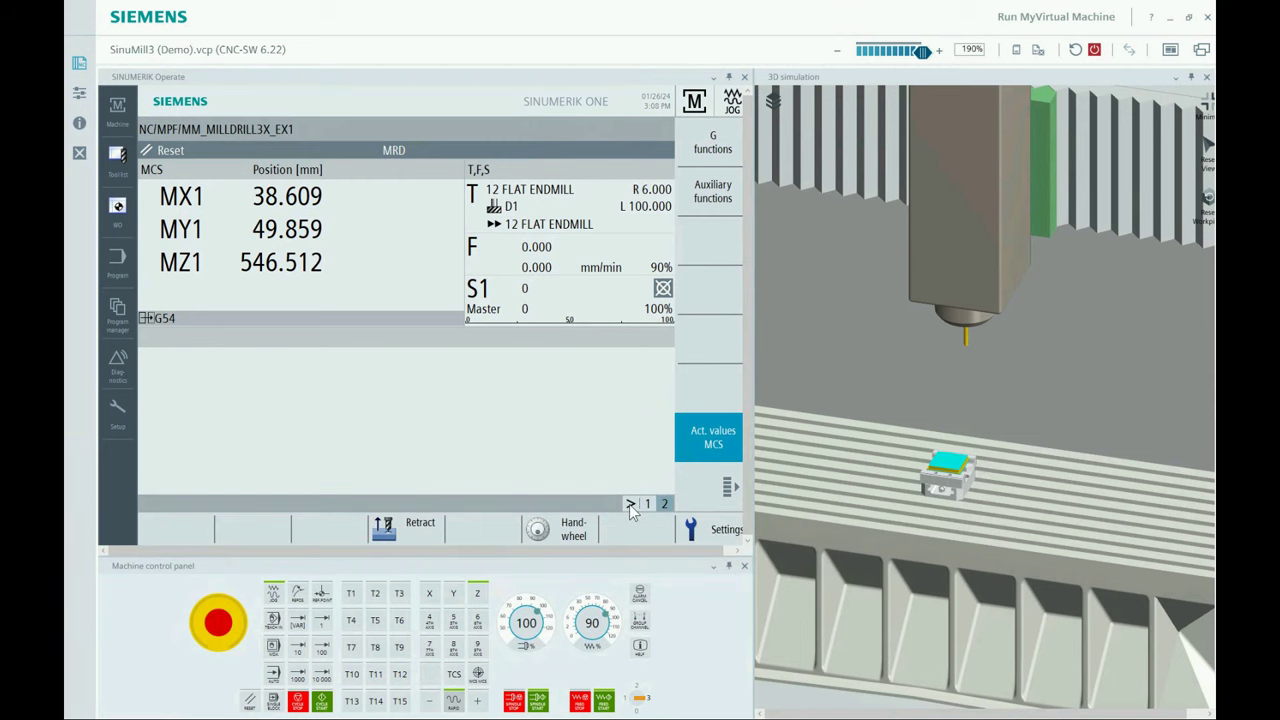
click(727, 535)
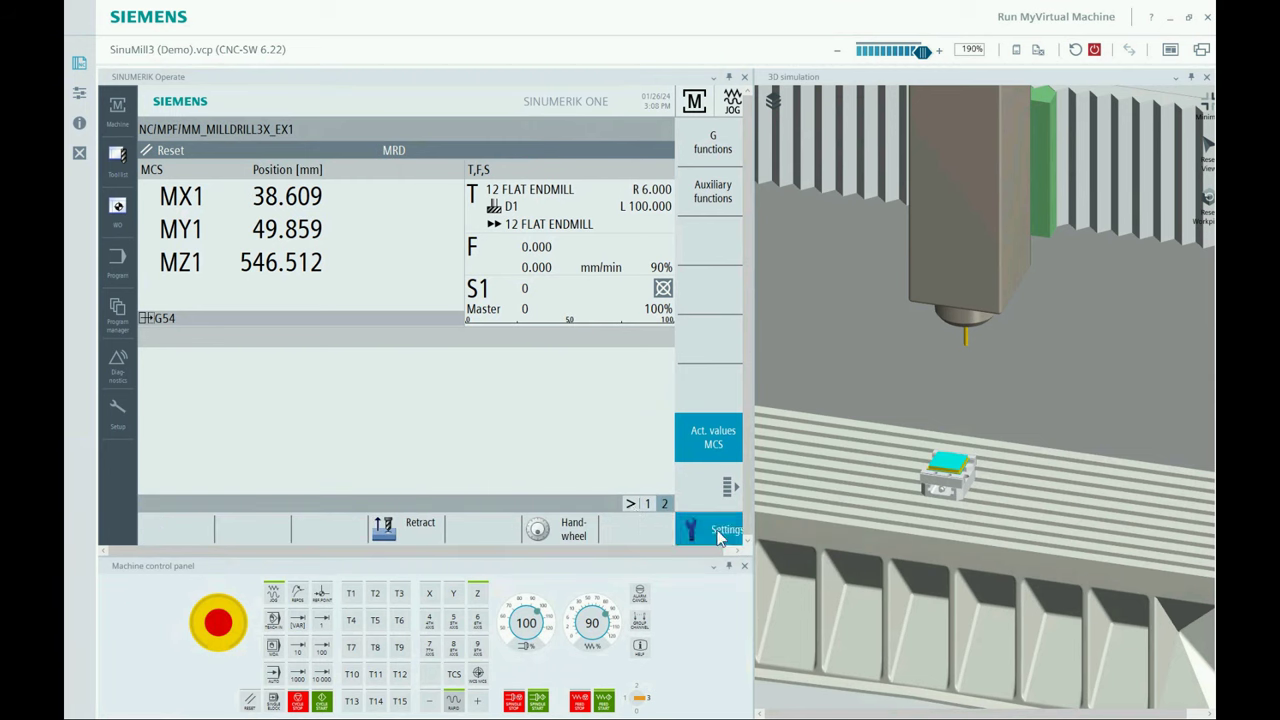
click(707, 337)
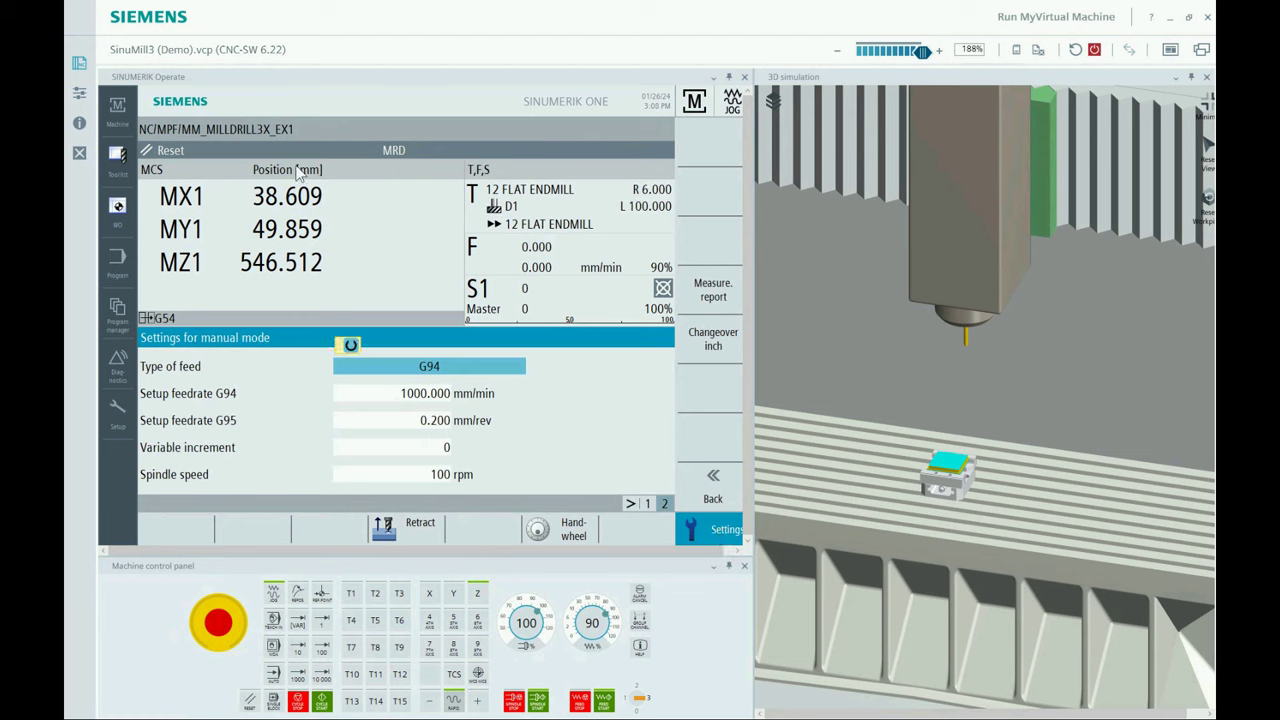
click(711, 334)
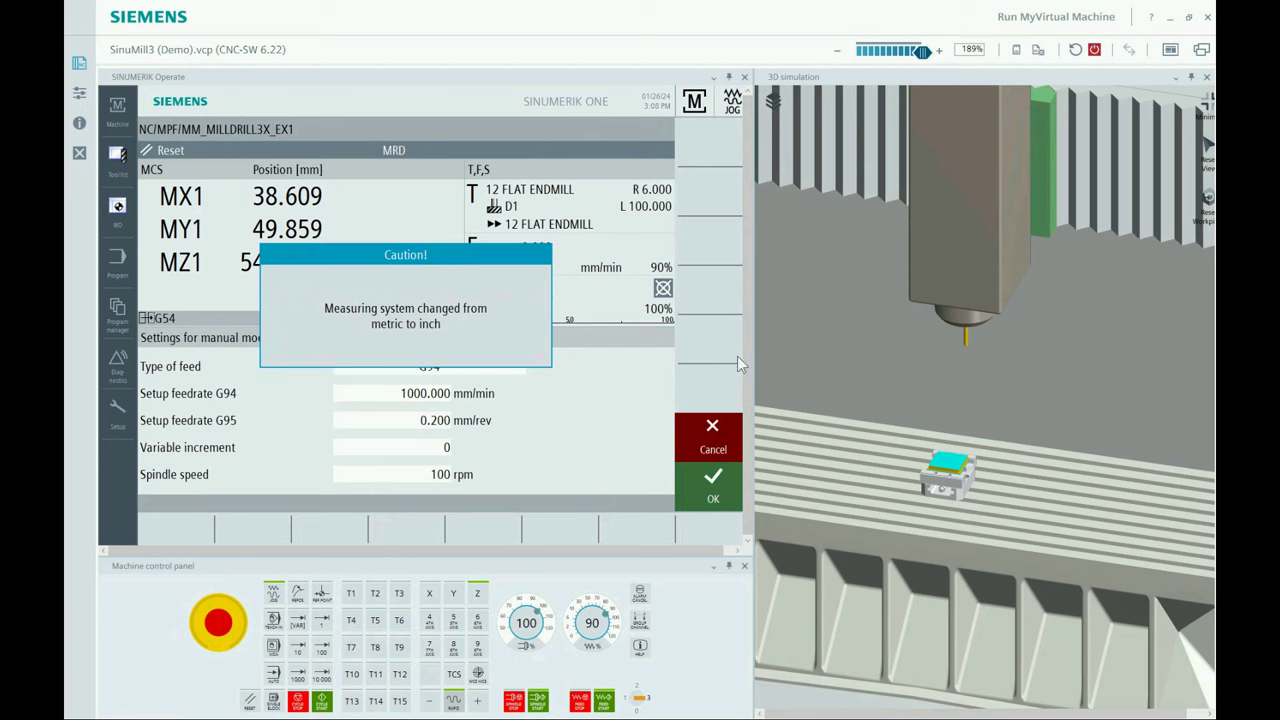
click(712, 490)
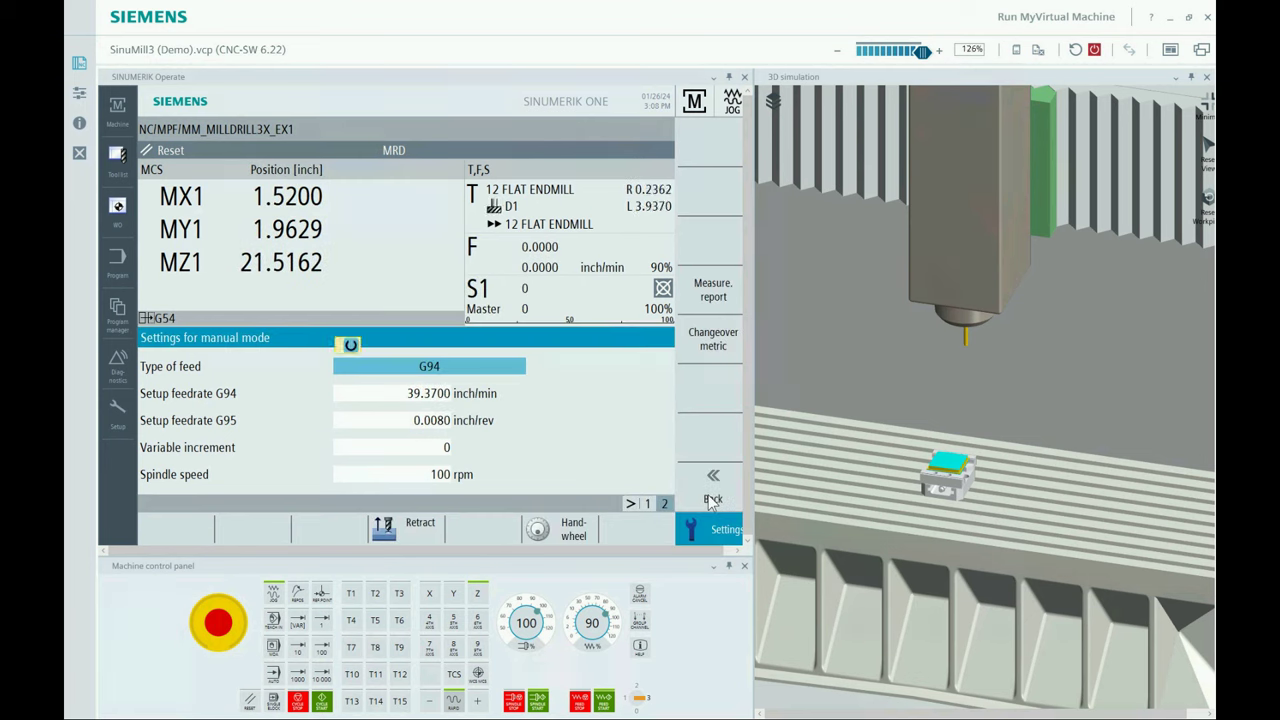
click(710, 482)
click(714, 448)
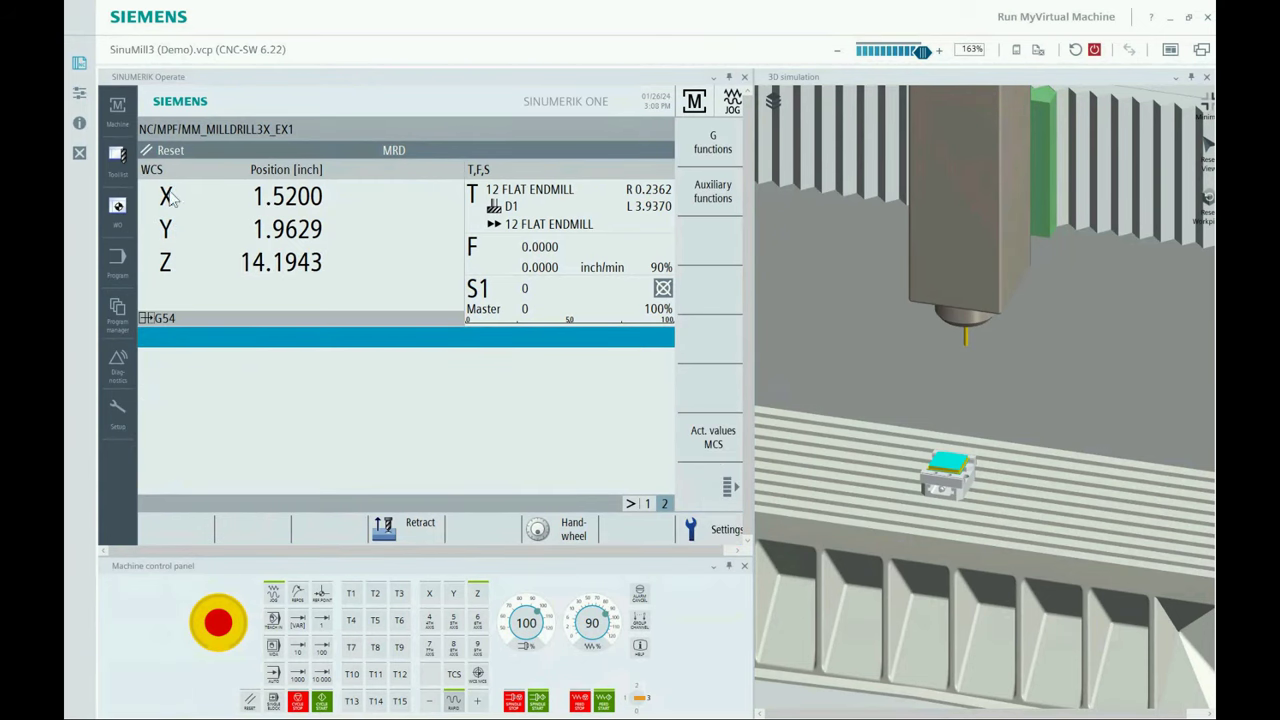
Create a new end mill named CUTTER 1/2in in magazine location 26 of the tool list.
click(117, 174)
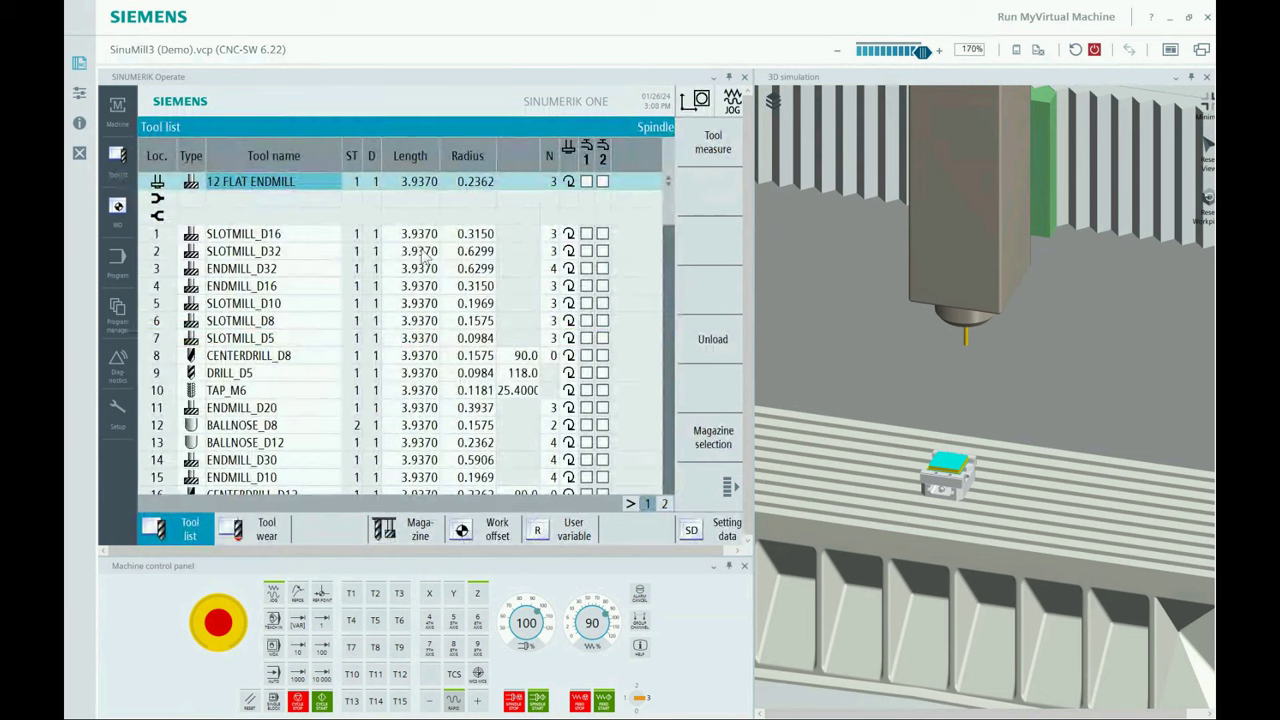
scroll(490, 345, down, 5)
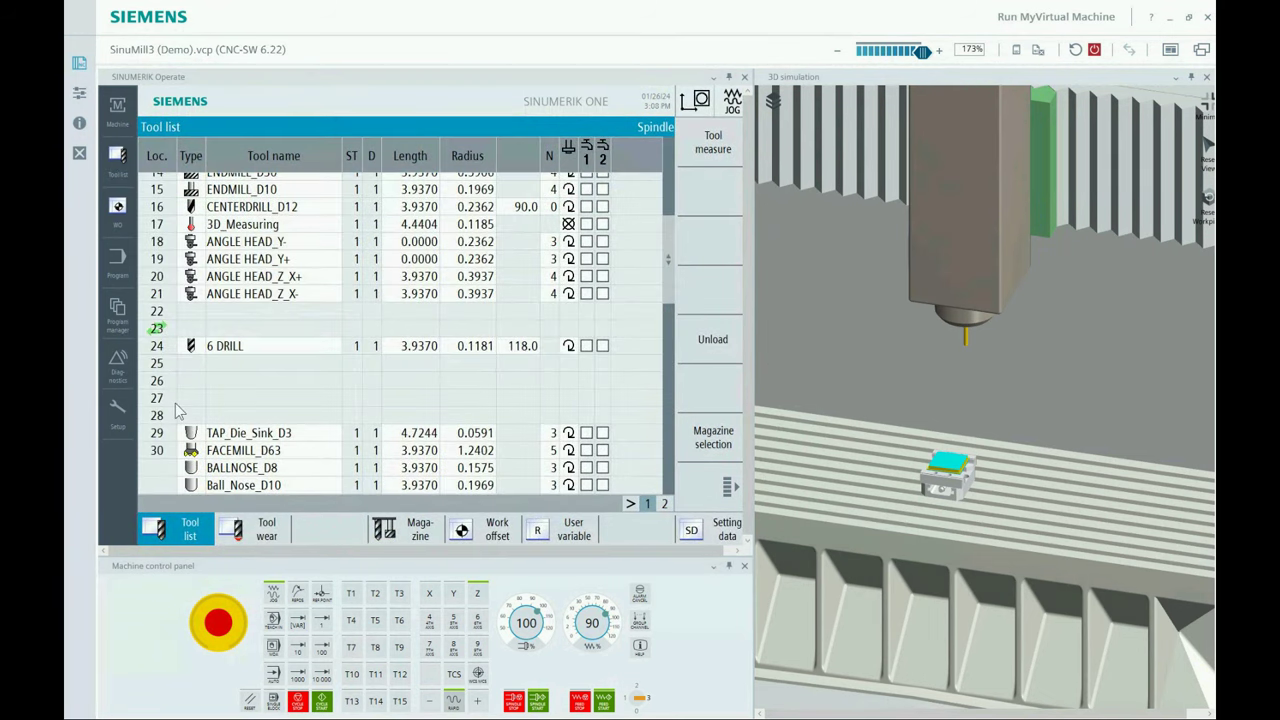
click(197, 381)
click(714, 192)
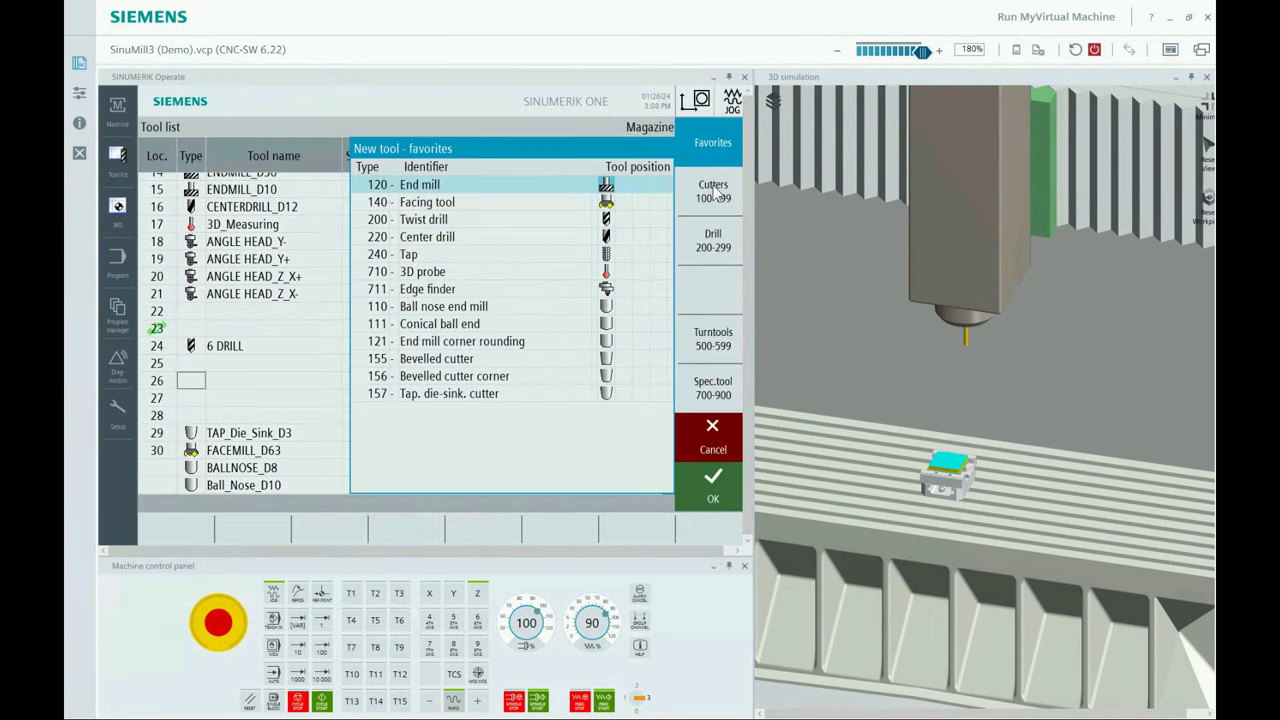
click(736, 486)
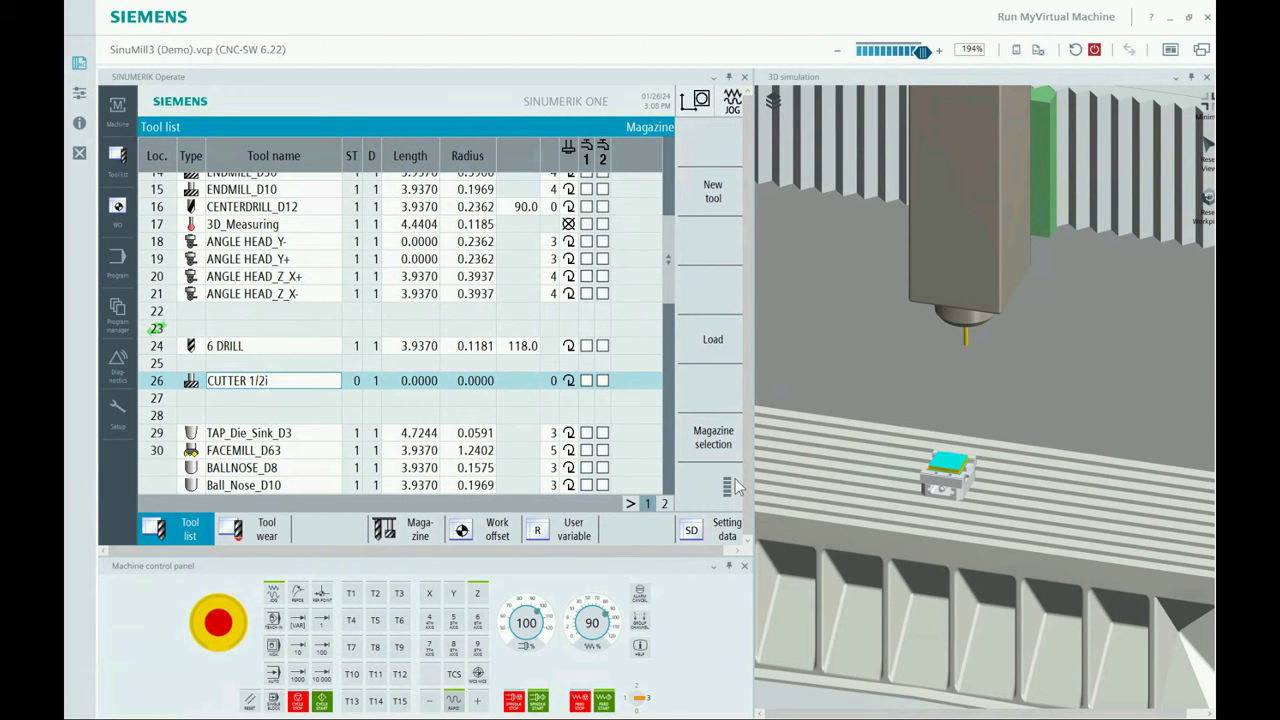
key(Return)
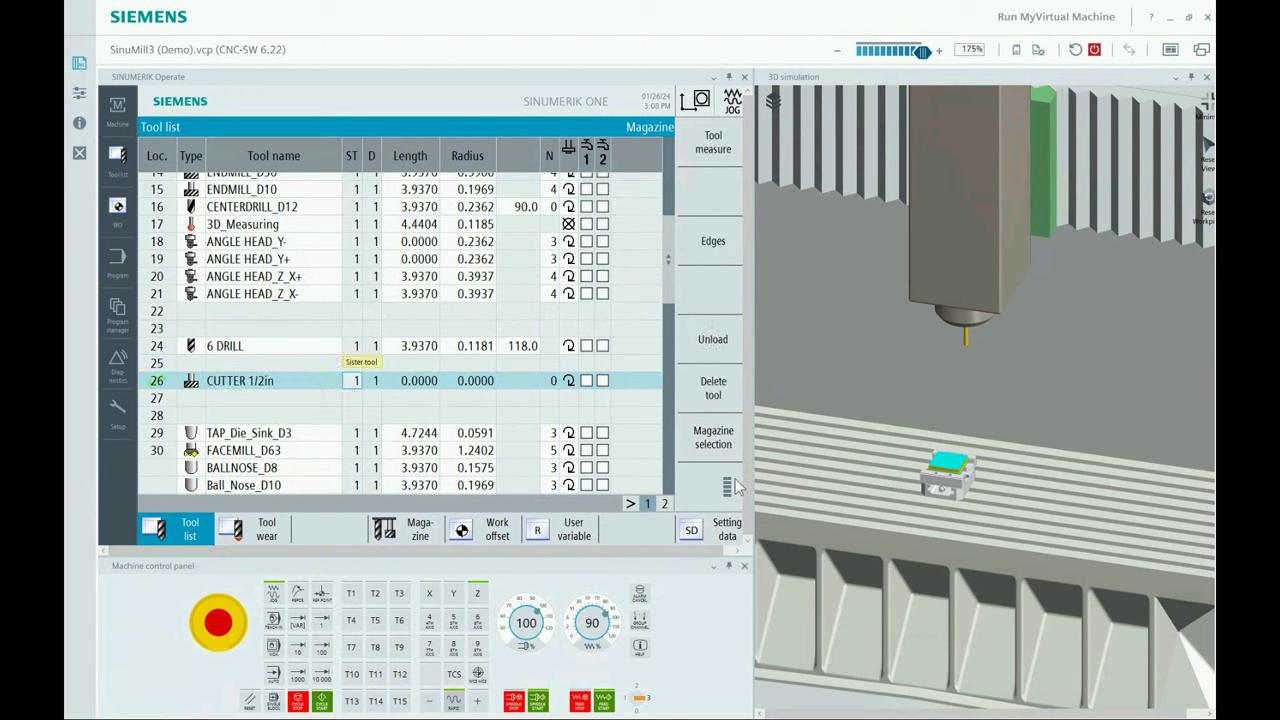
Set the CUTTER 1/2in tool to length 4, radius .25 and 2 teeth.
key(Return)
key(Left)
text(4)
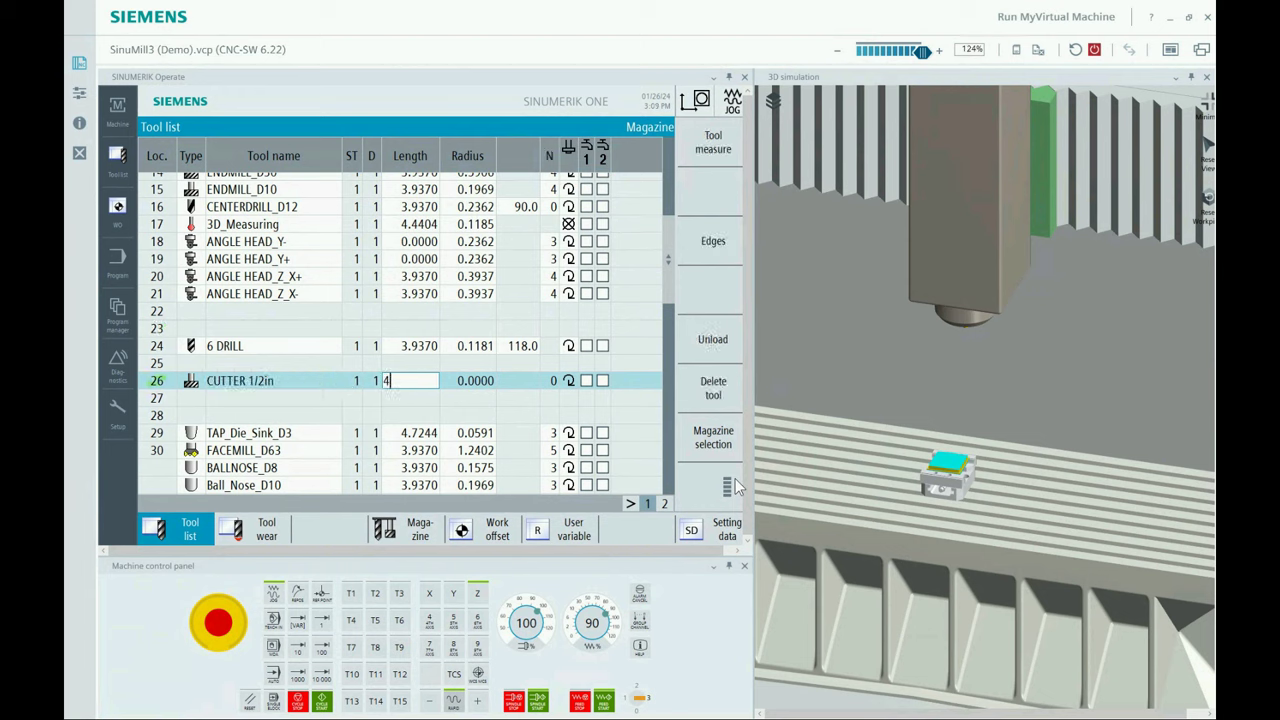
key(Return)
text(.)
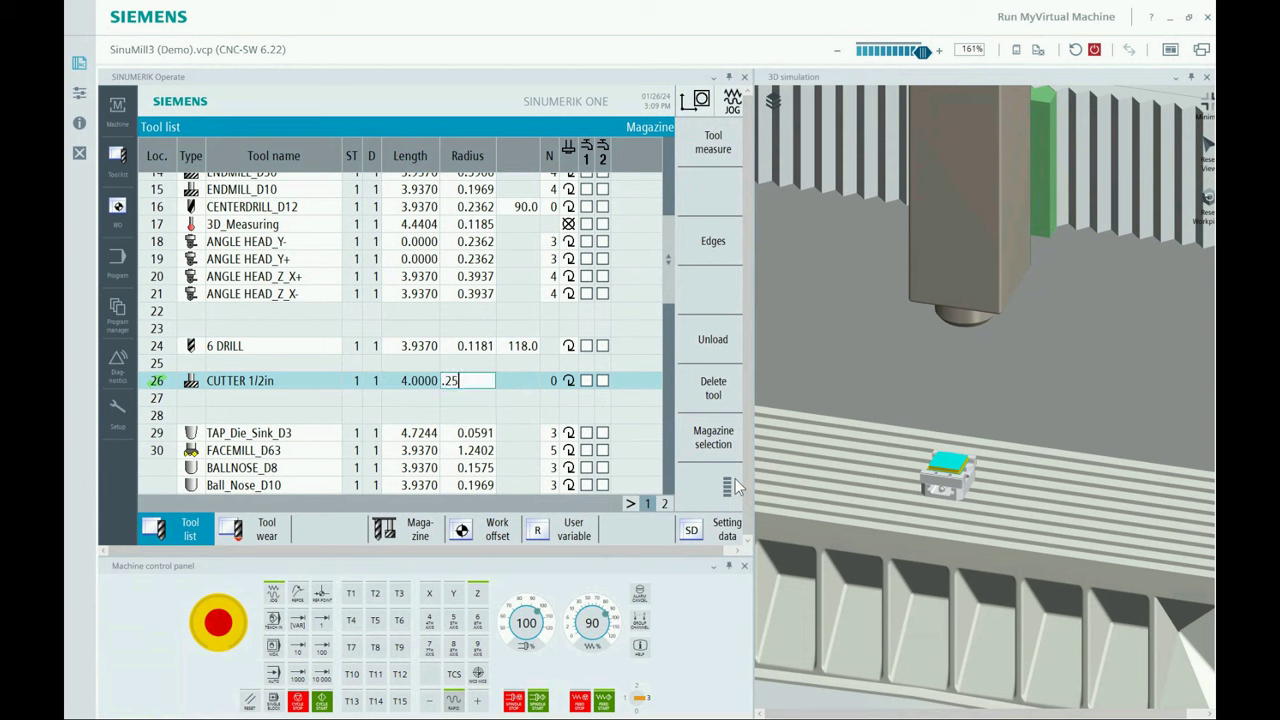
text(25)
key(Return)
text(2)
key(Return)
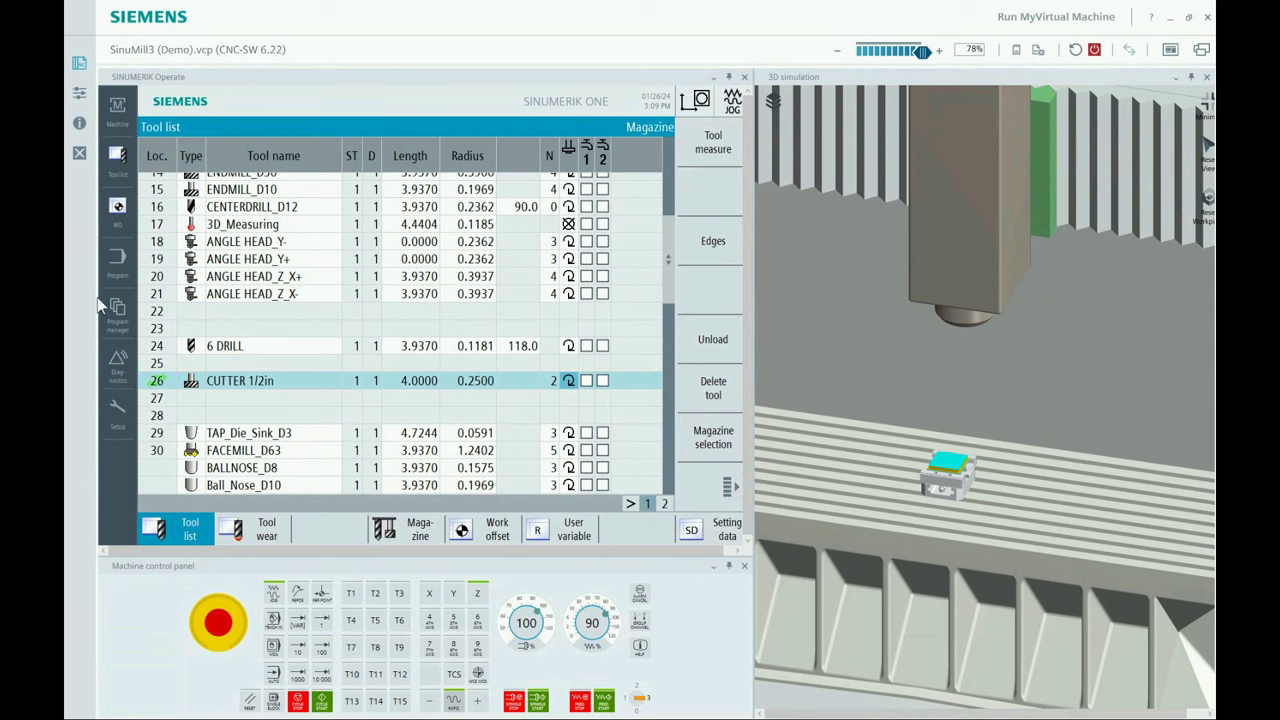
Load CUTTER 1/2in from magazine location 26 into the spindle using the T,S,M function.
click(126, 117)
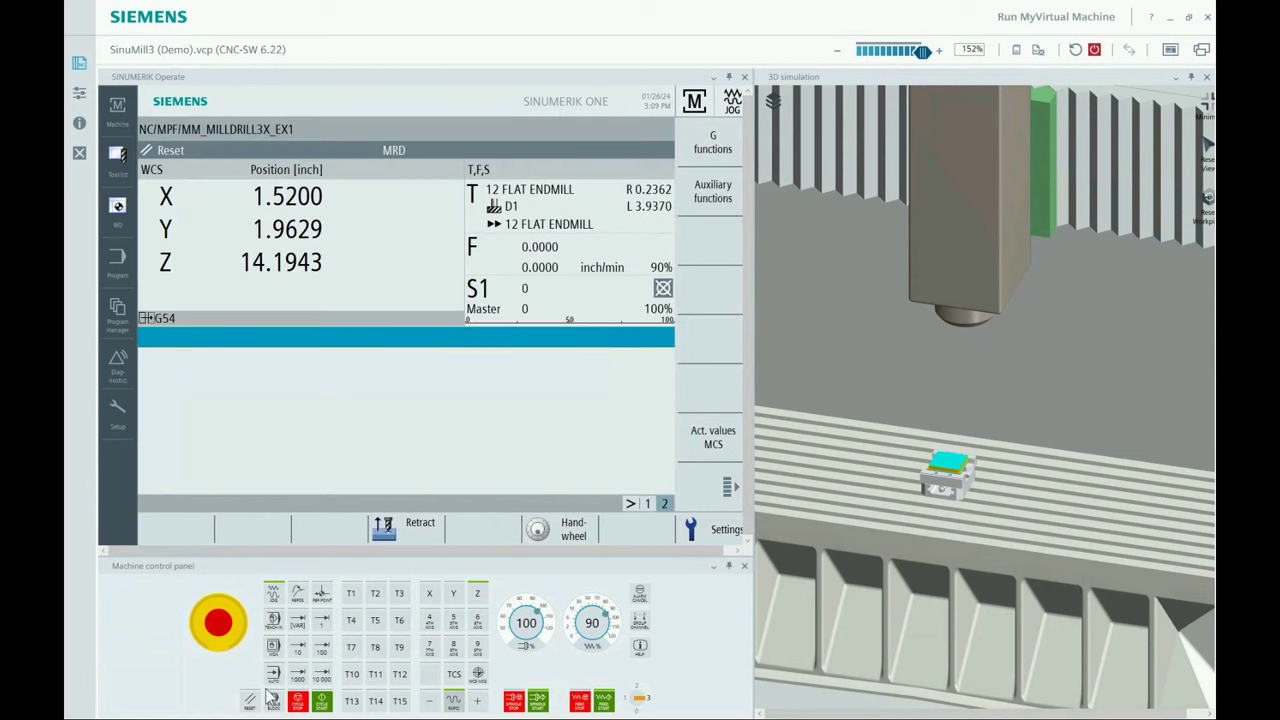
click(630, 504)
click(191, 532)
click(707, 155)
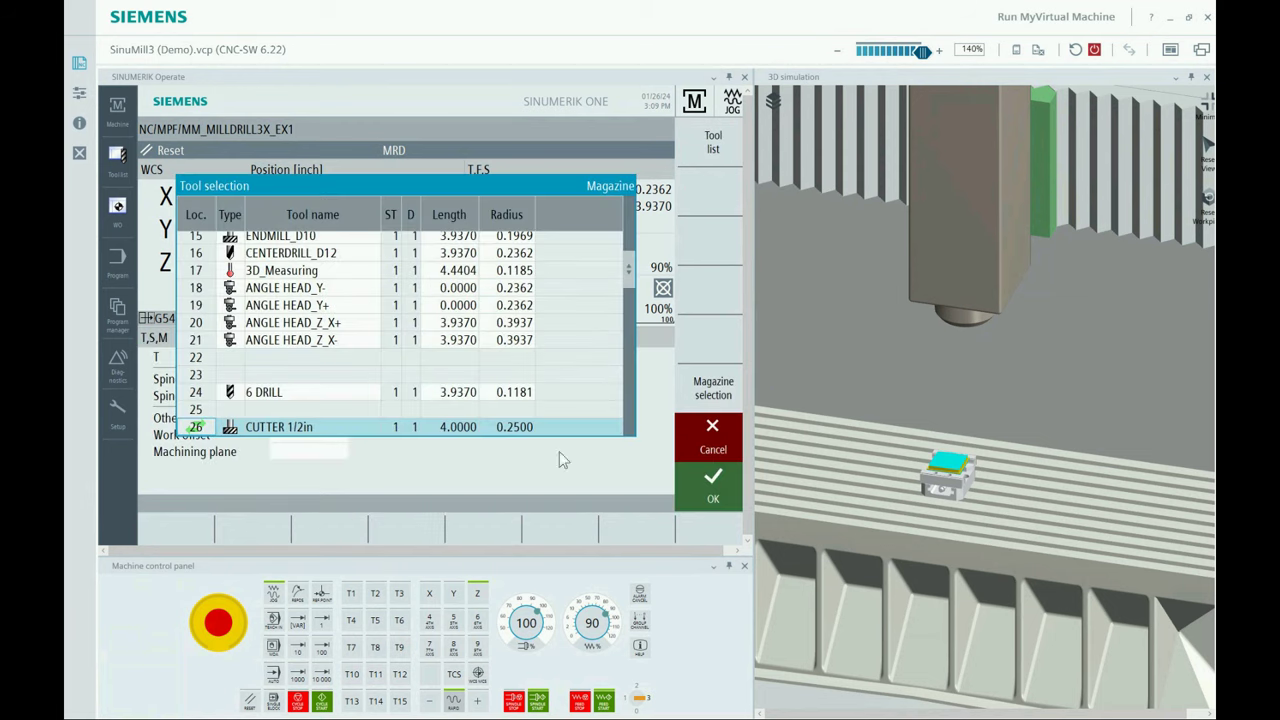
click(716, 485)
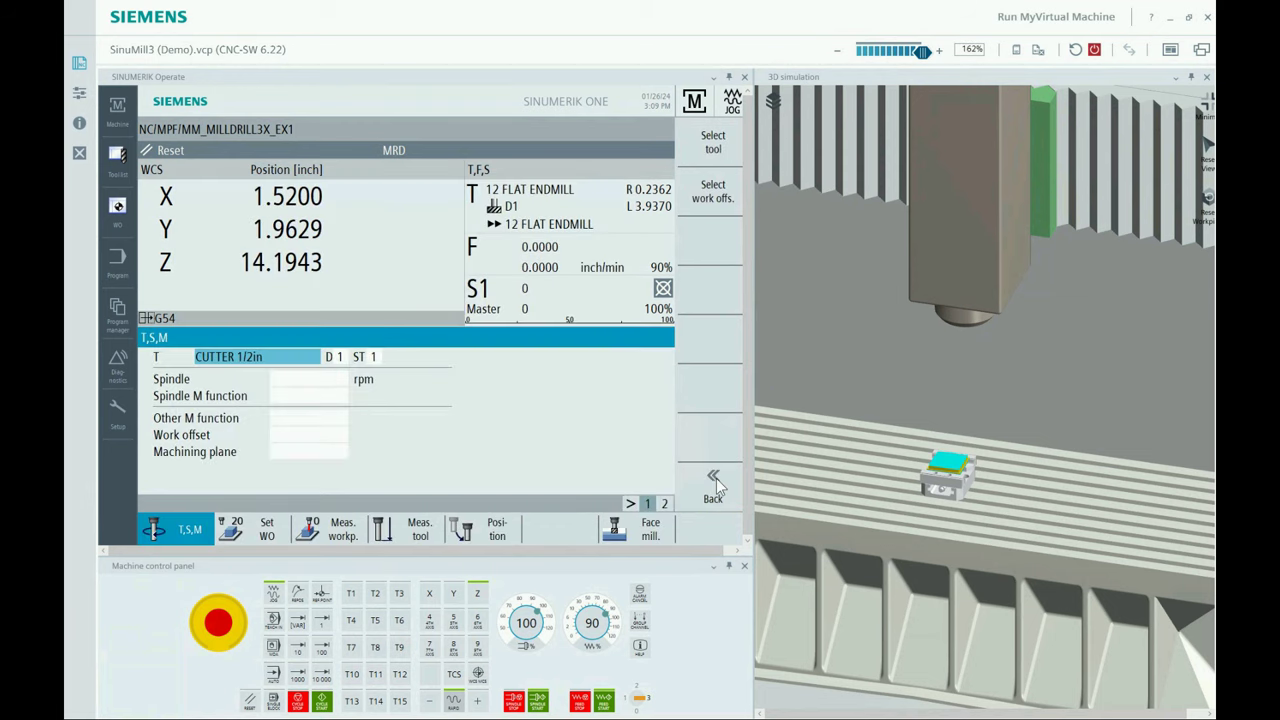
click(321, 701)
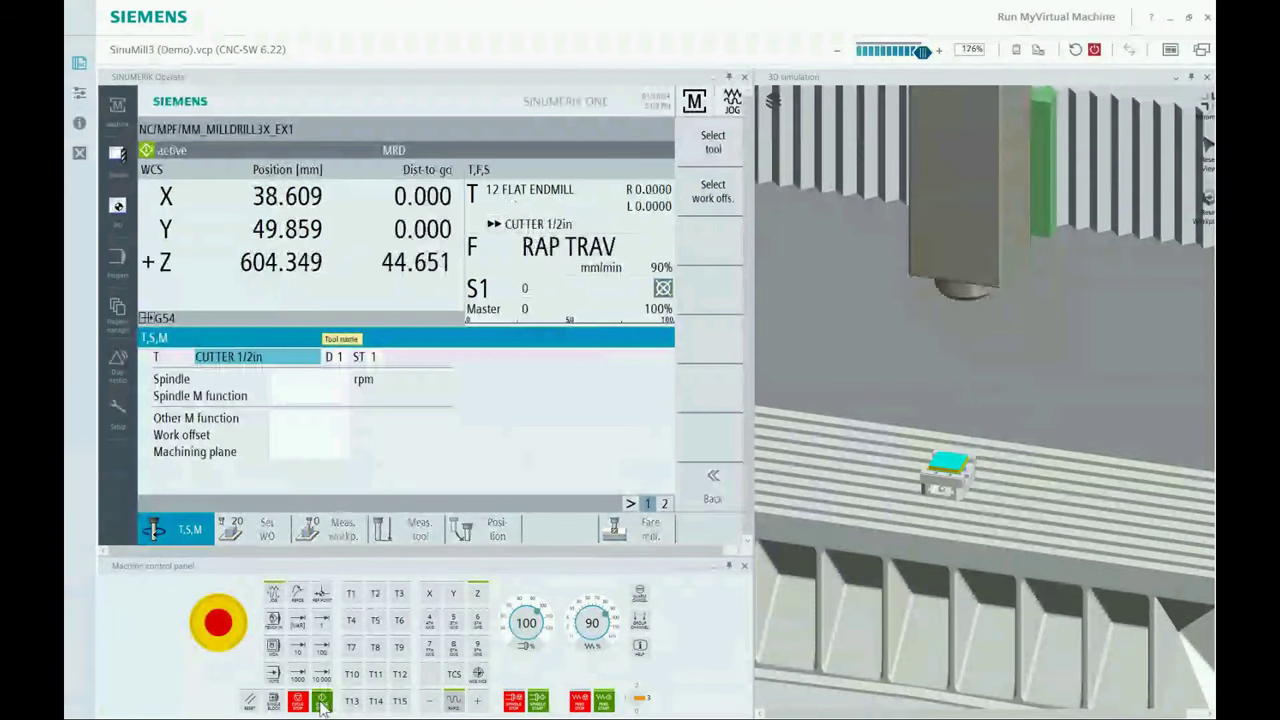
Examine the size of the loaded cutter at the spindle nose in the 3D simulation.
scroll(912, 351, down, 5)
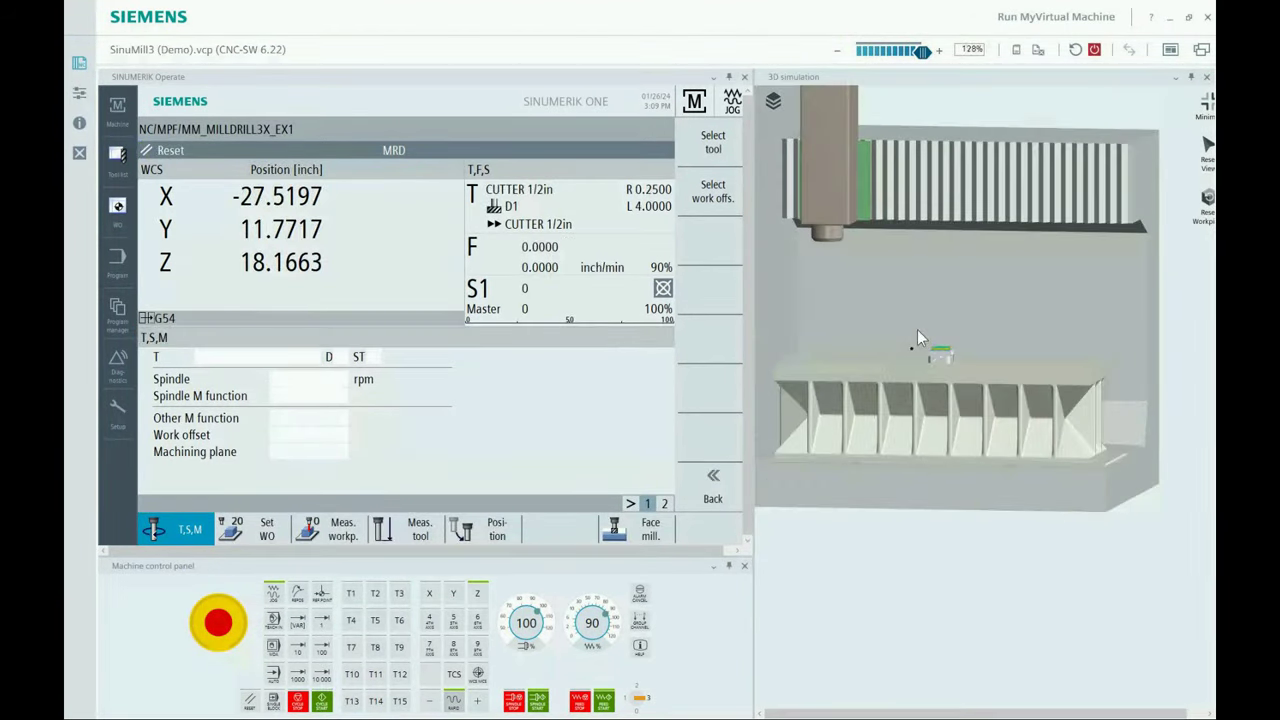
scroll(829, 255, up, 5)
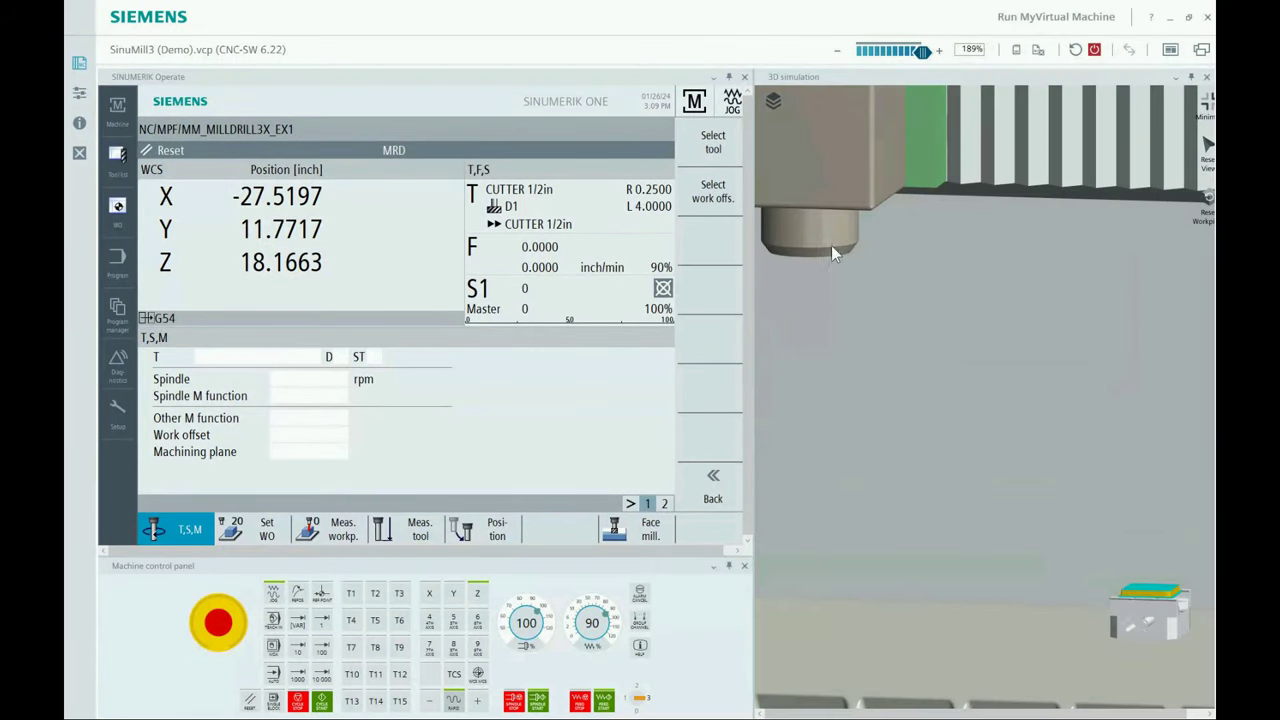
scroll(819, 285, up, 2)
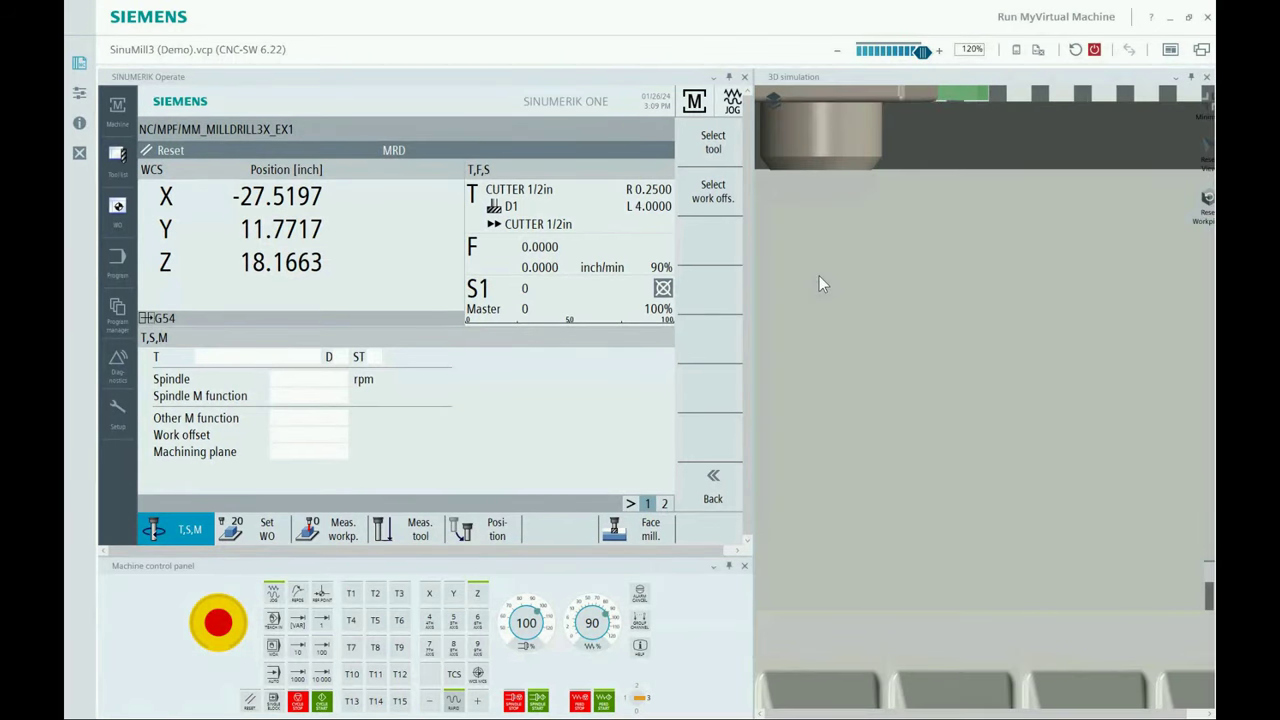
middle_drag(839, 136, 939, 263)
scroll(916, 272, up, 3)
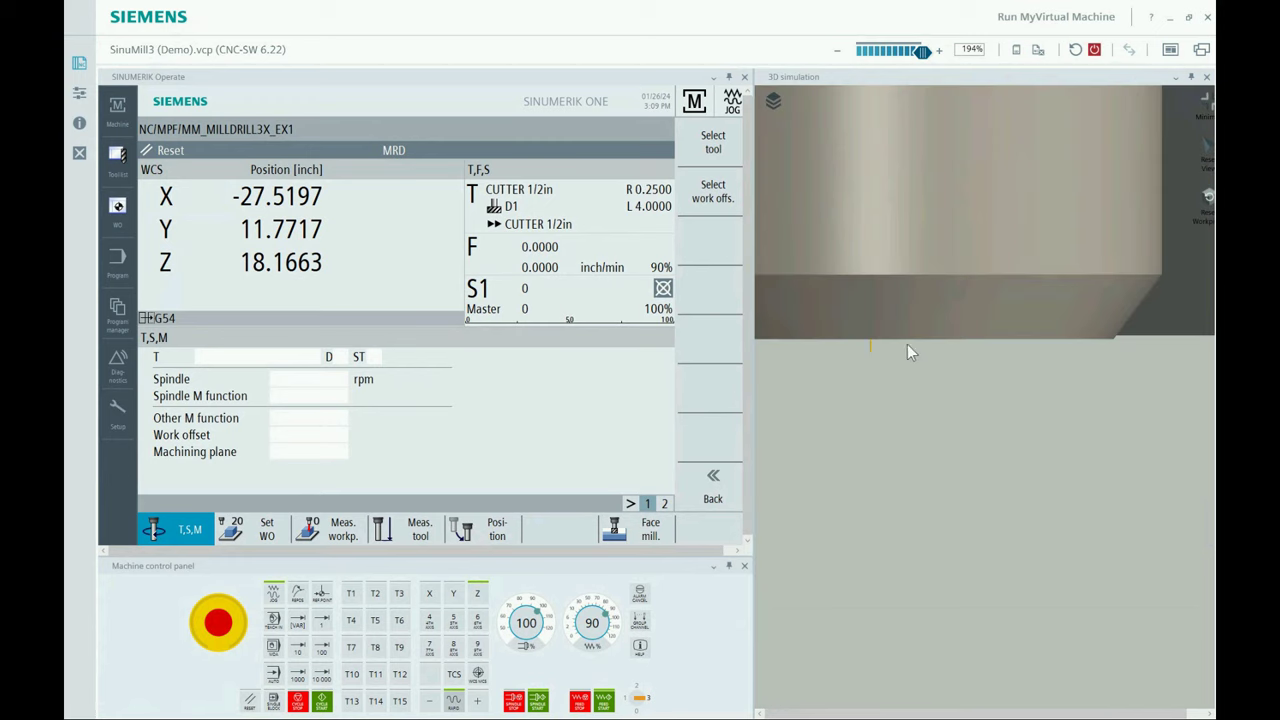
scroll(871, 349, down, 2)
middle_drag(871, 349, 1035, 416)
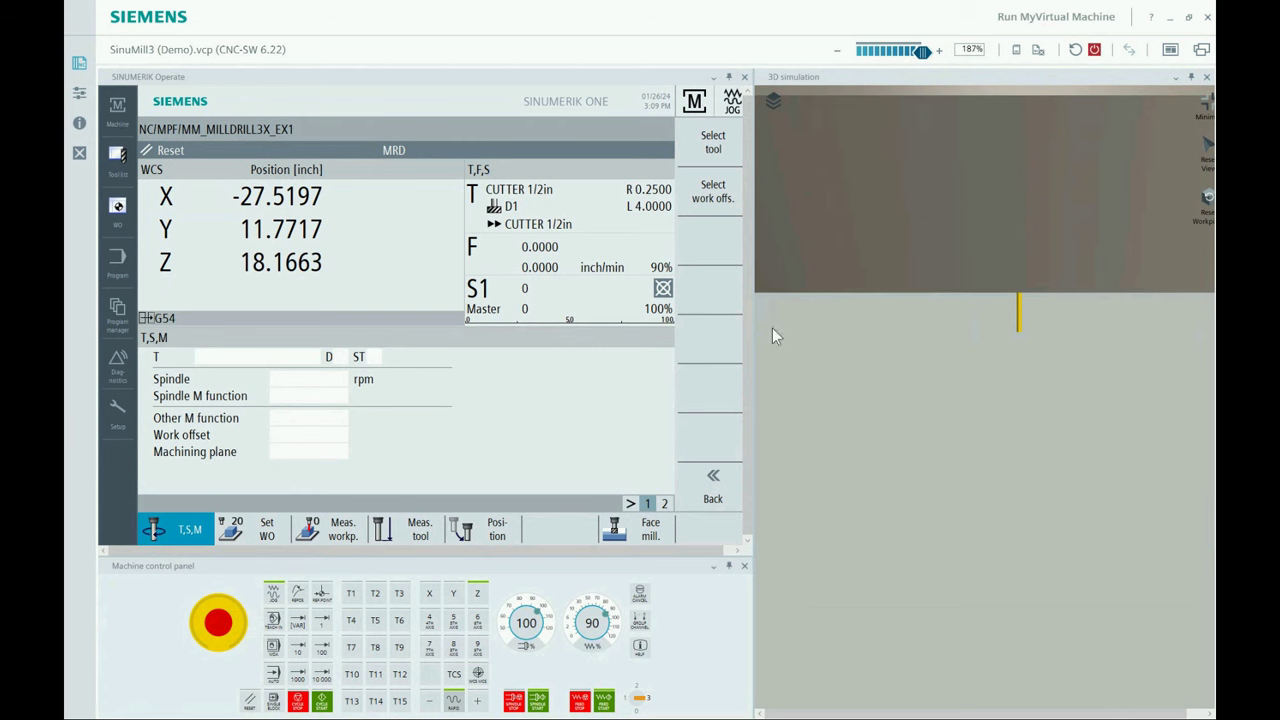
scroll(1035, 388, down, 6)
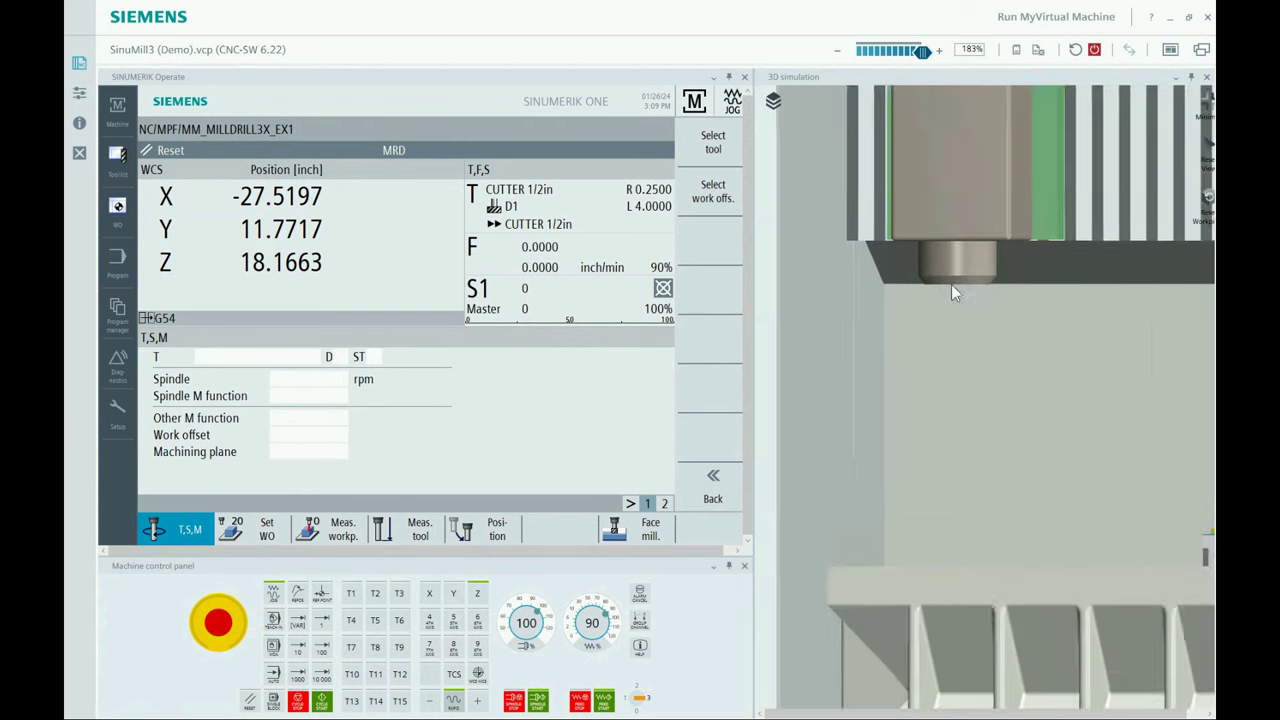
middle_drag(923, 298, 913, 313)
middle_drag(983, 352, 901, 320)
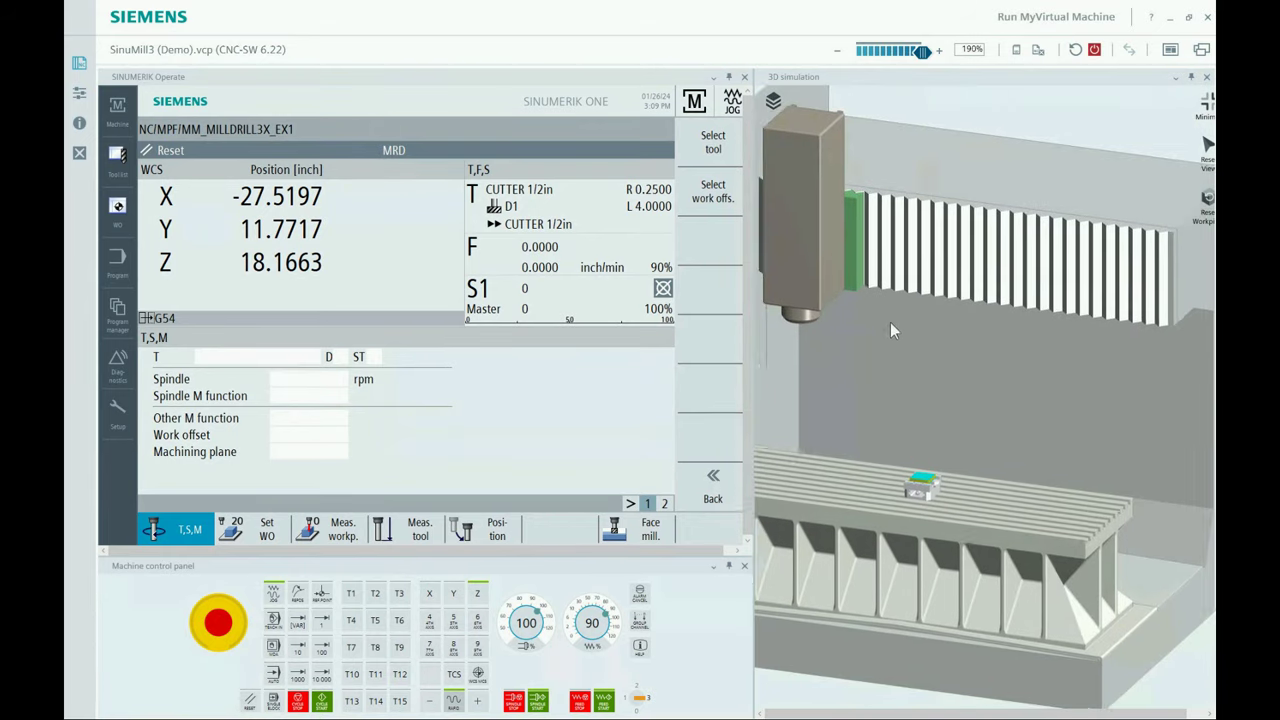
Examine the units of the dimension fields for a new primitive block blank in the 3D simulation library, without creating the blank.
click(1204, 104)
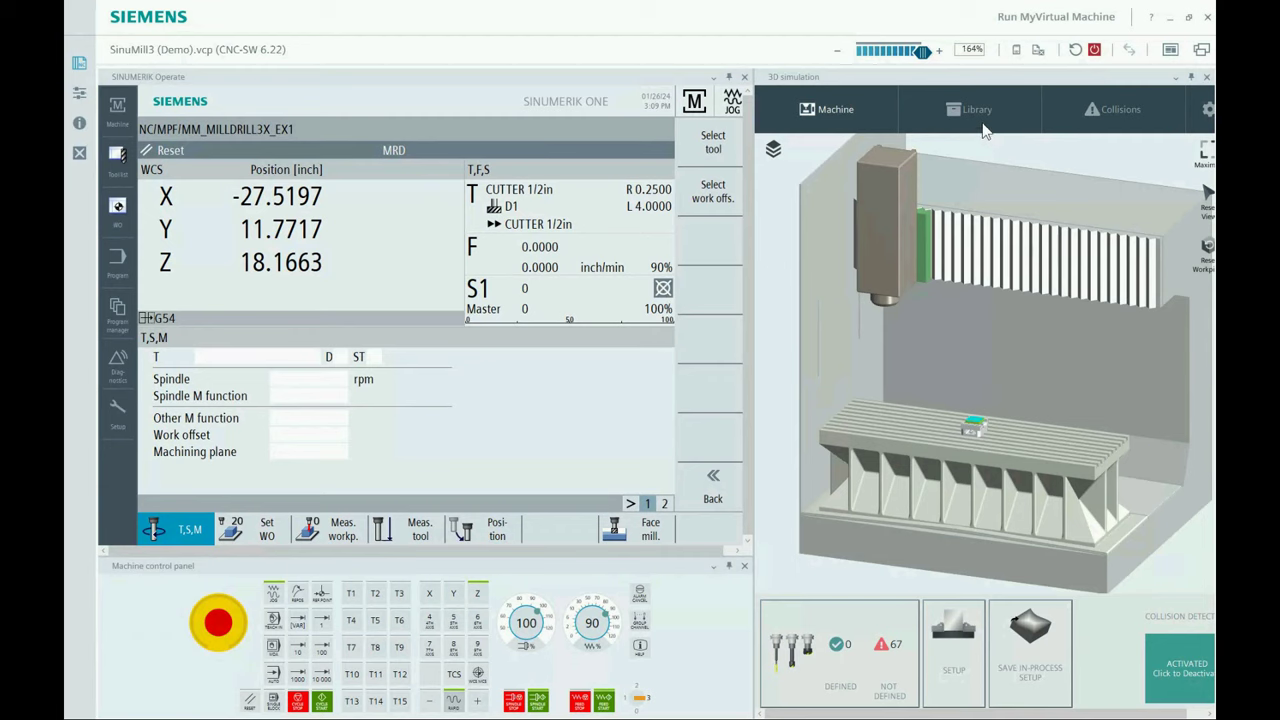
click(980, 115)
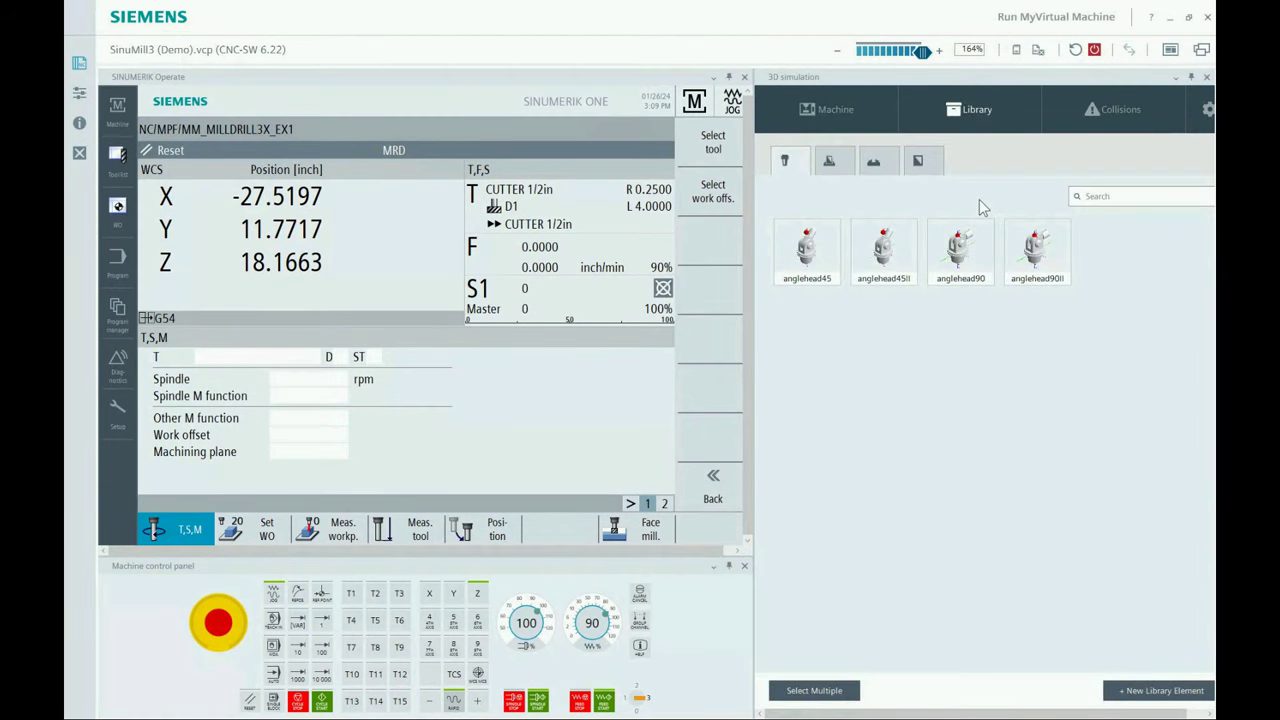
click(1160, 690)
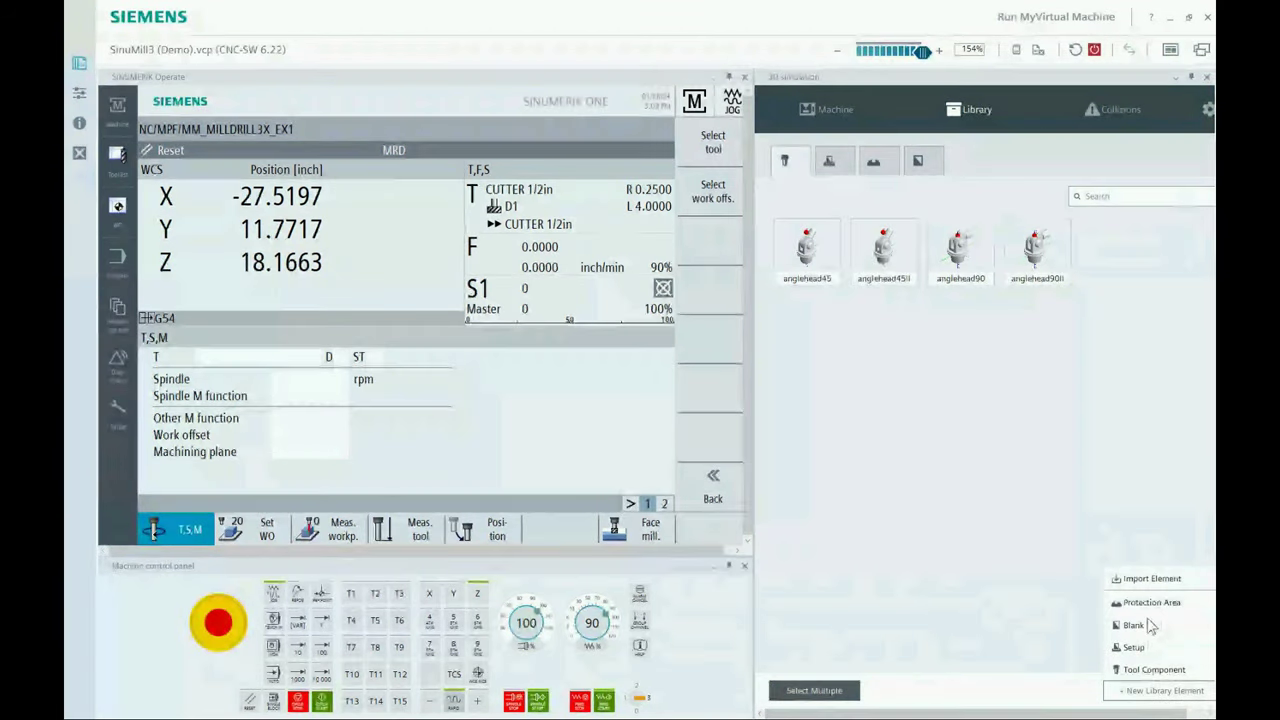
click(1143, 623)
click(1103, 225)
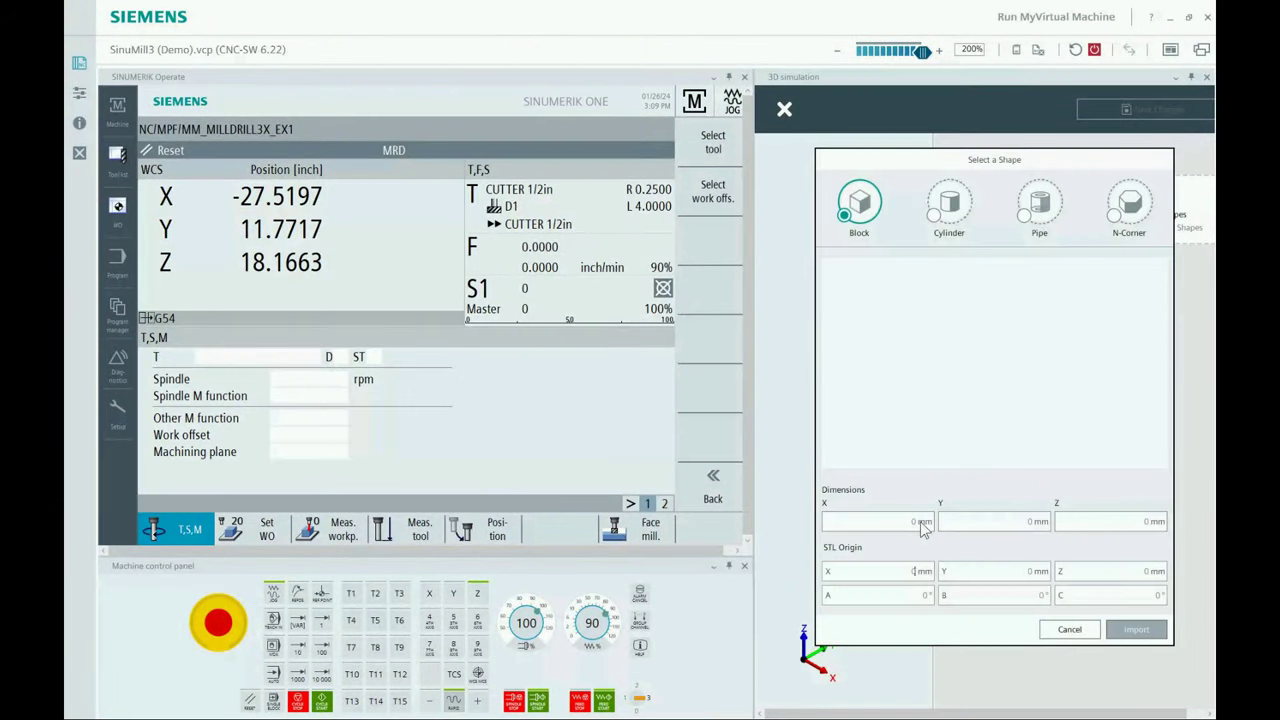
click(1070, 629)
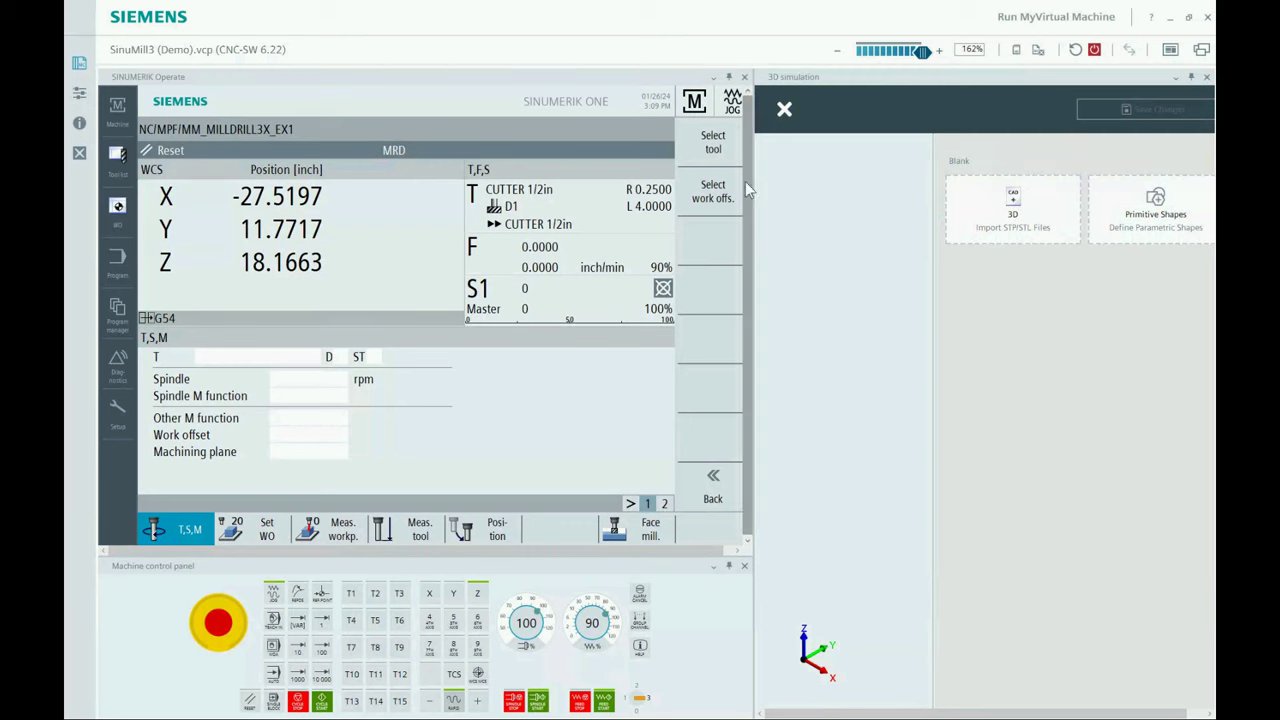
click(785, 111)
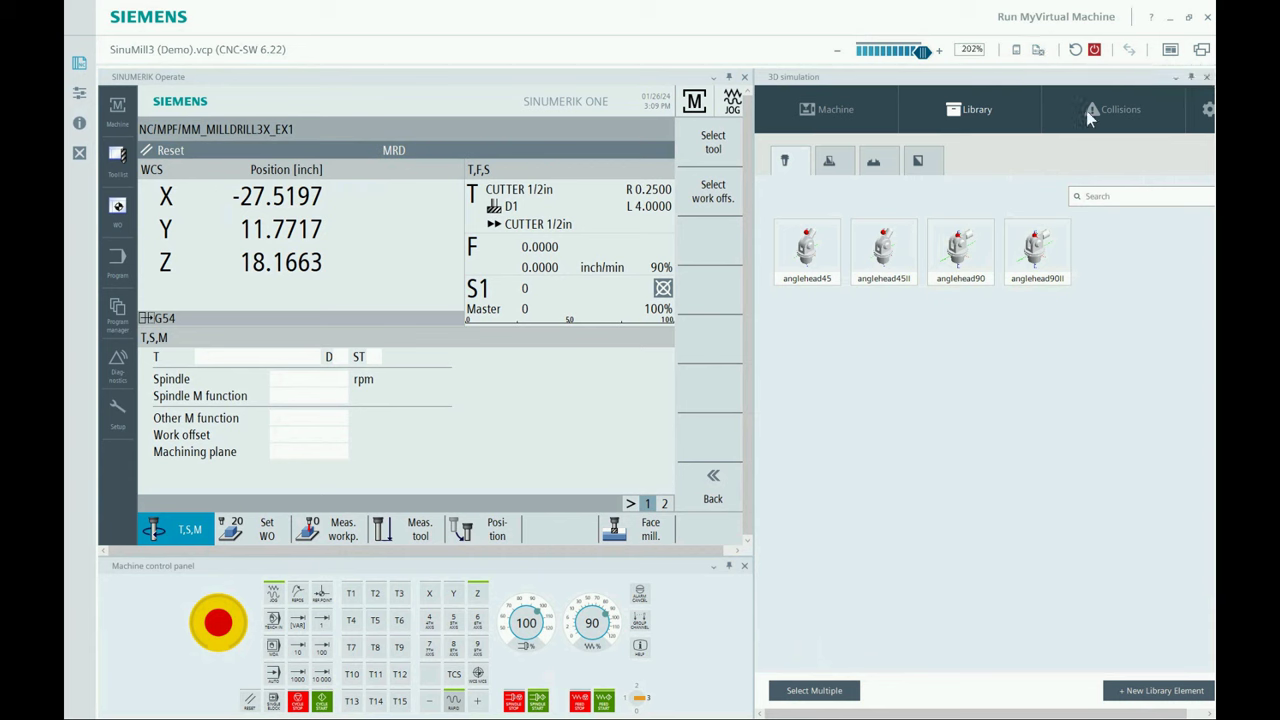
Restart the SinuMill3 (Demo) virtual machine by powering it off and on again.
click(1095, 52)
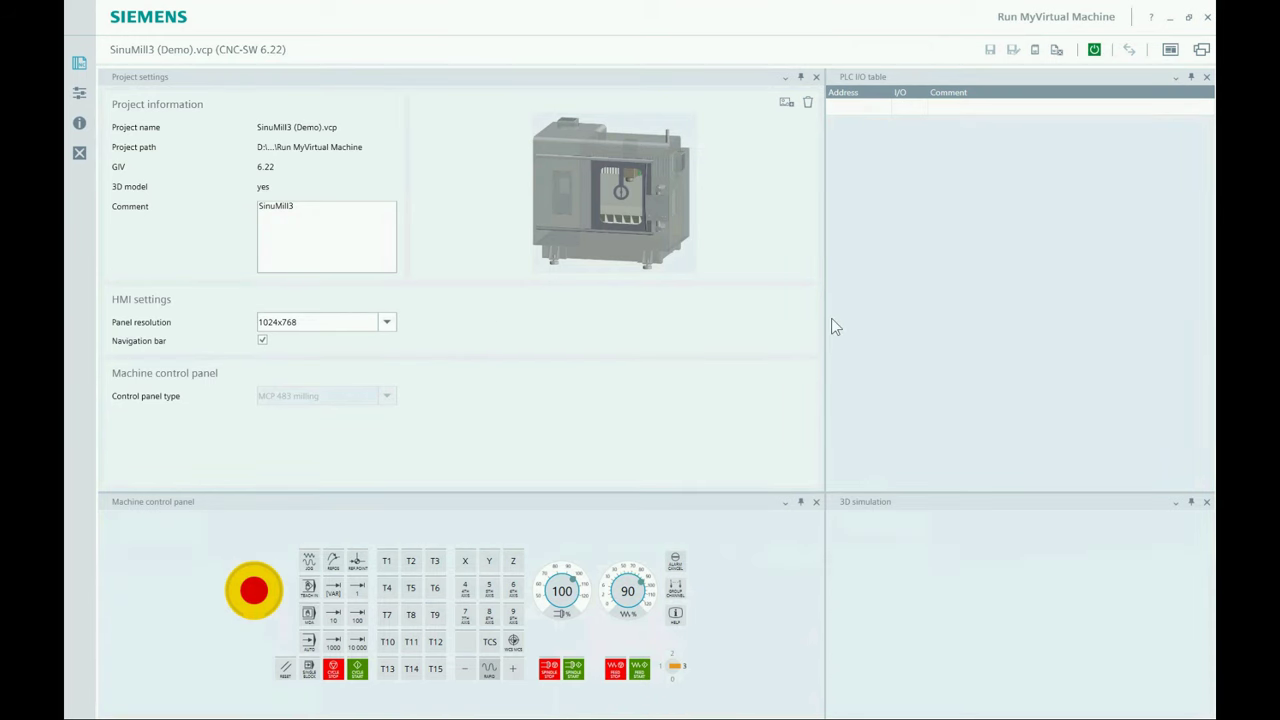
click(1095, 51)
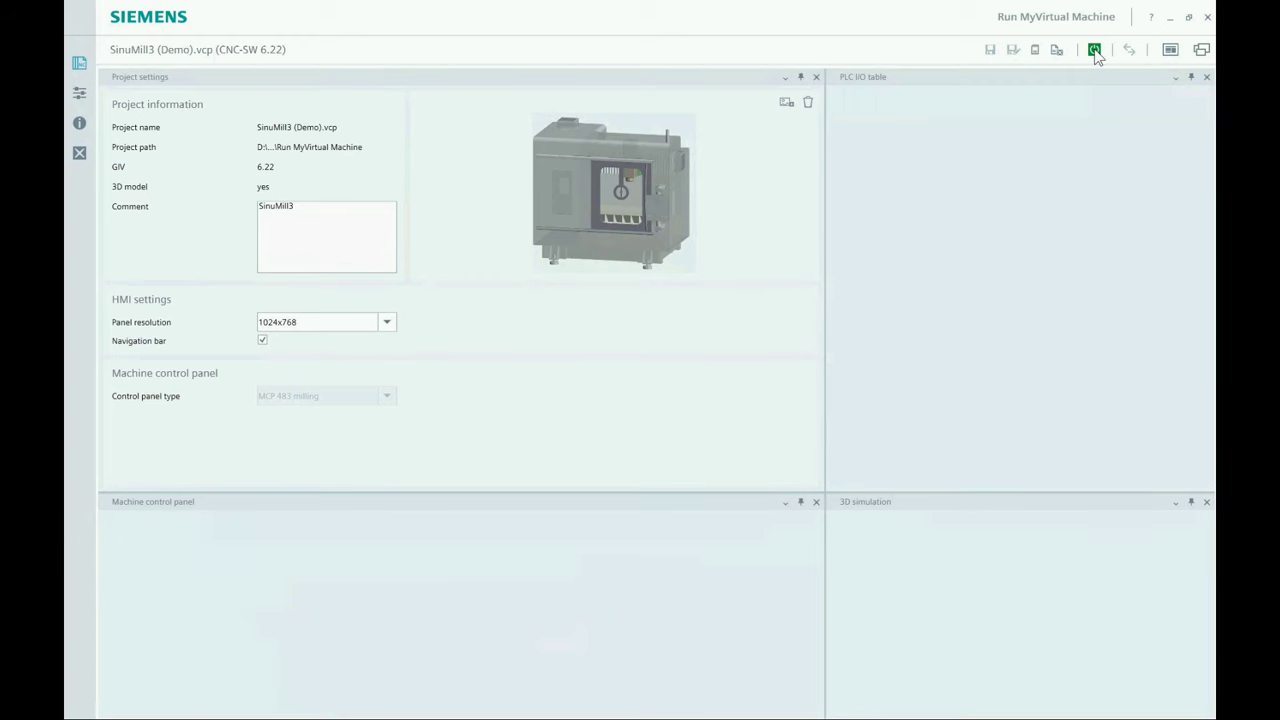